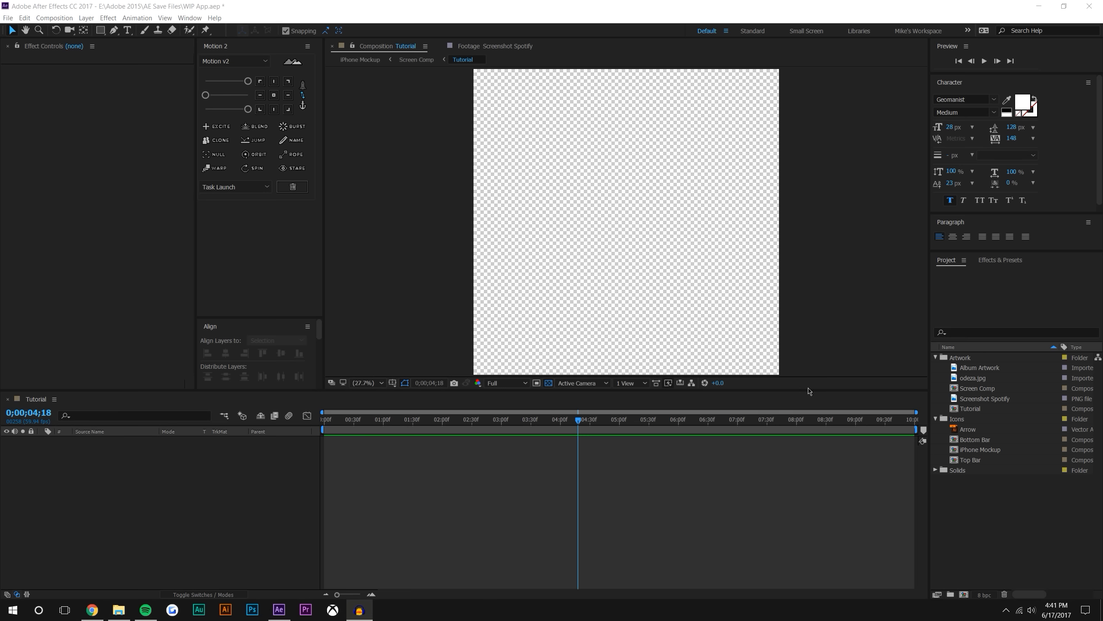
# Resize the workspace to give the composition viewer more height, narrow Effect Controls and Motion 2, and make Align taller
pyautogui.moveTo(809, 390); pyautogui.dragTo(802, 430)
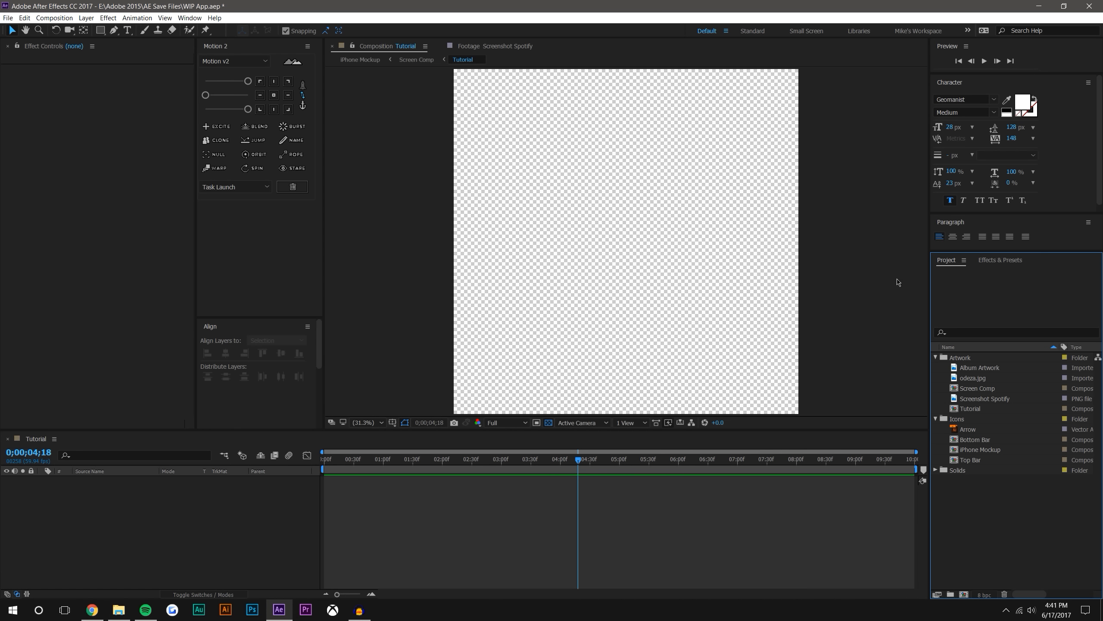
pyautogui.moveTo(195, 121); pyautogui.dragTo(169, 119)
pyautogui.moveTo(322, 167); pyautogui.dragTo(297, 167)
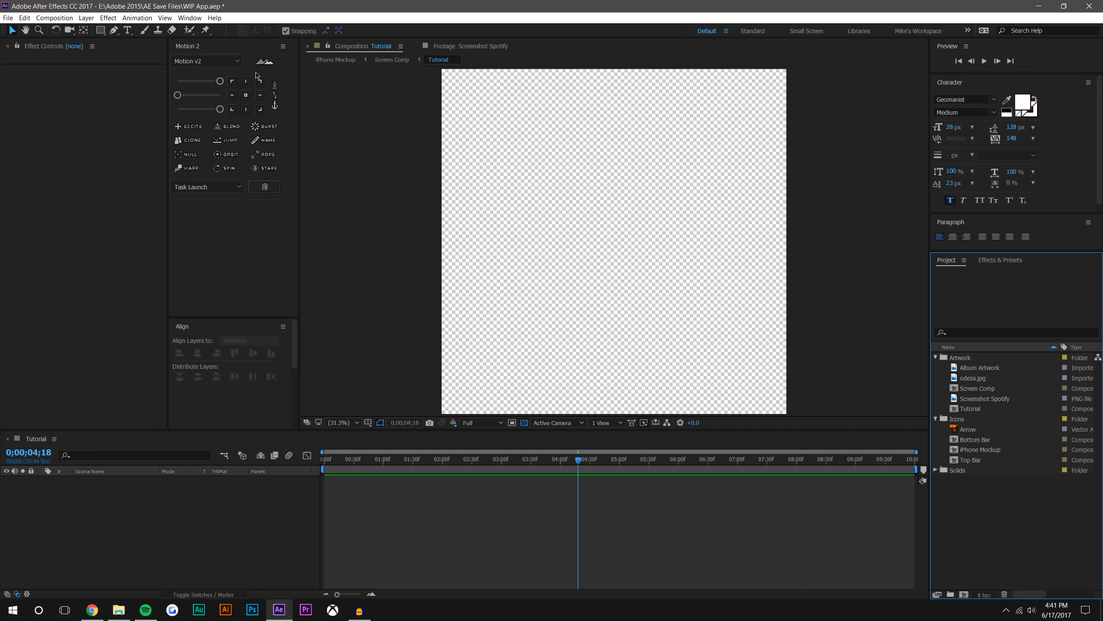
pyautogui.moveTo(299, 79); pyautogui.dragTo(296, 79)
pyautogui.moveTo(237, 318); pyautogui.dragTo(237, 283)
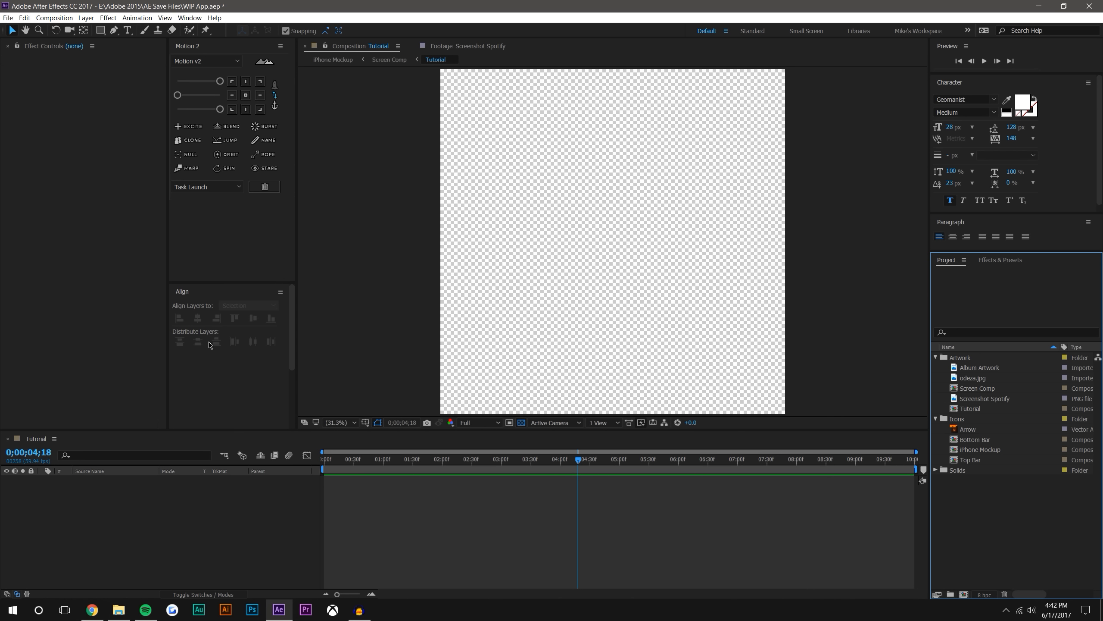
pyautogui.click(193, 19)
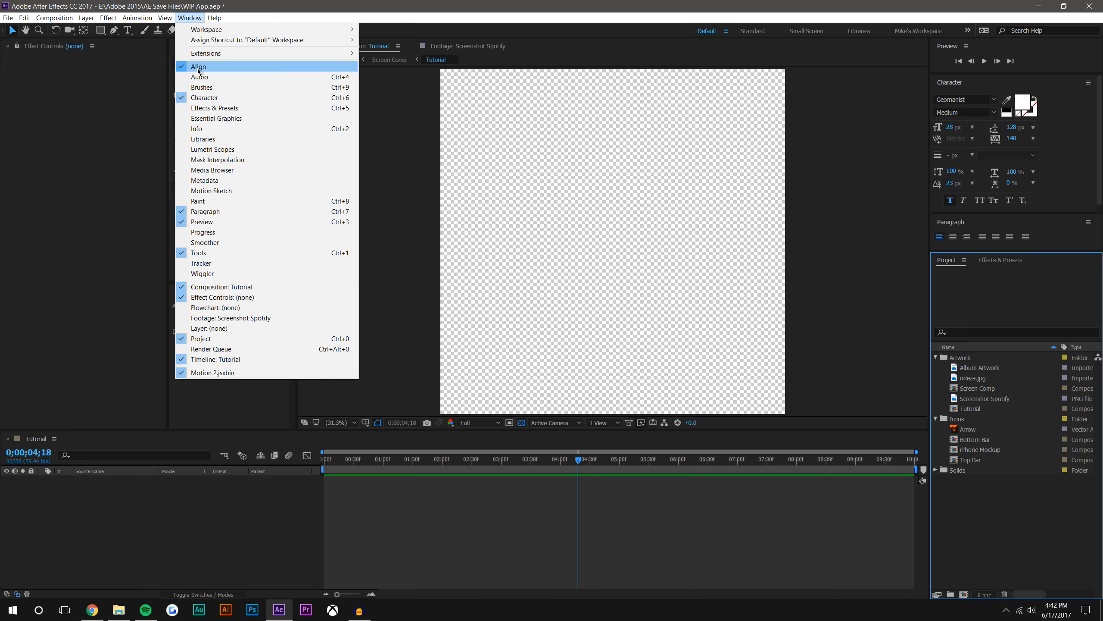
pyautogui.click(229, 402)
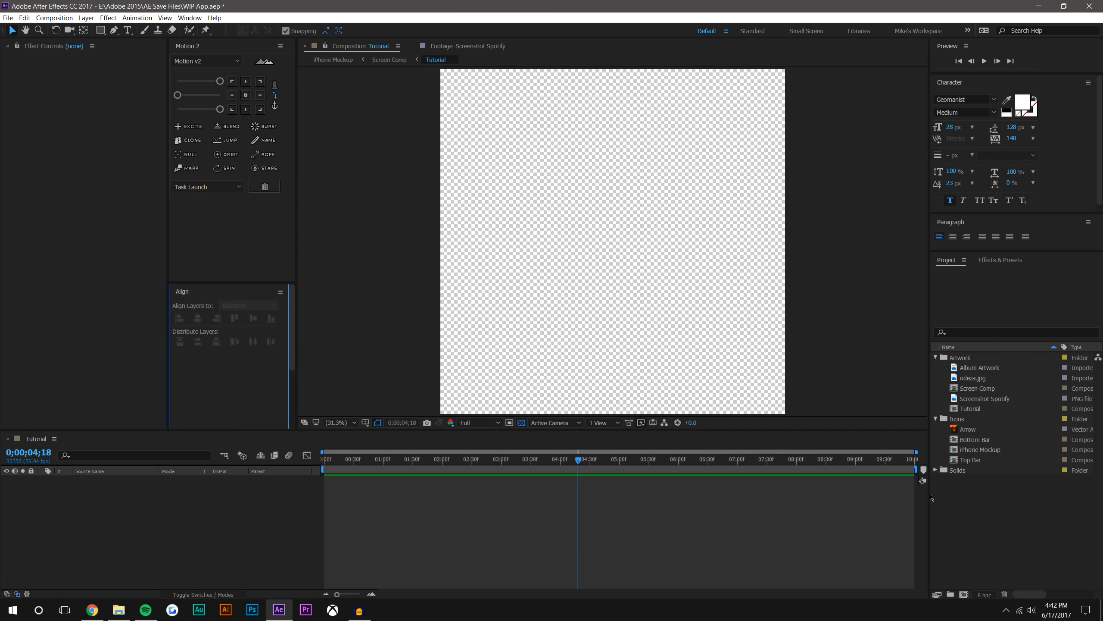
pyautogui.click(997, 263)
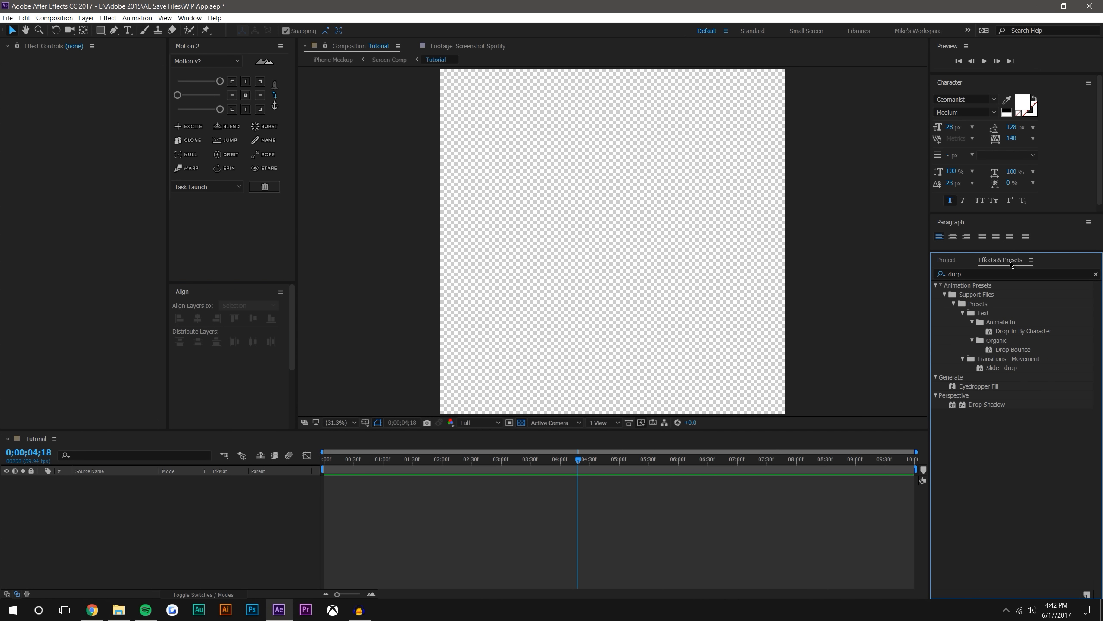
pyautogui.click(950, 261)
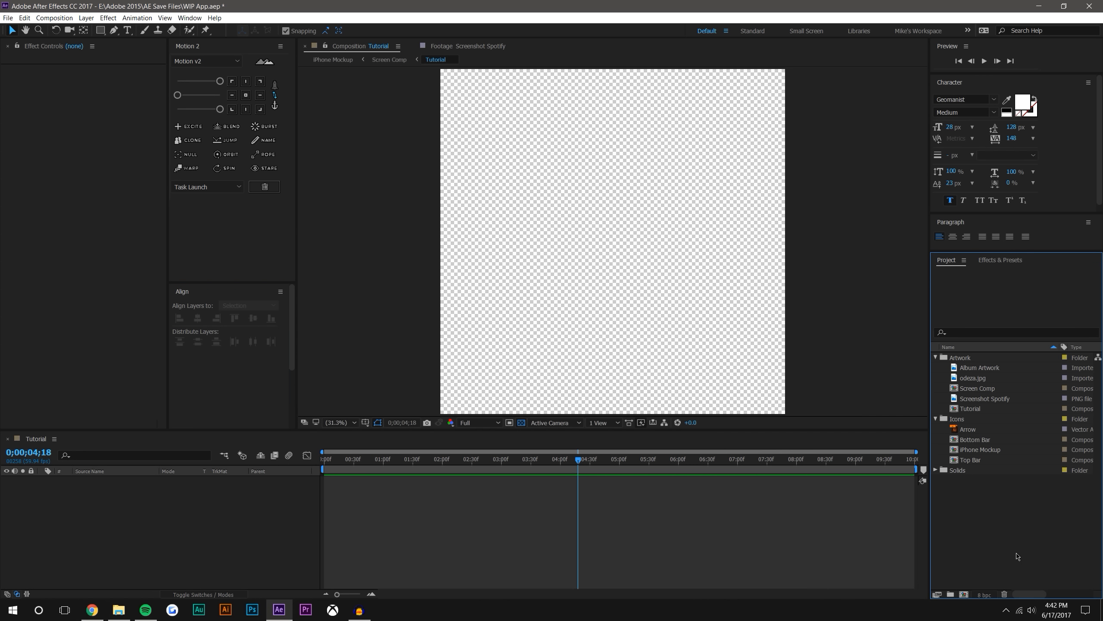
# Preview the project's Artwork and Icons items, including odeza.jpg, Screen Comp, Screenshot Spotify, Tutorial, Arrow, Top Bar, Bottom Bar and iPhone Mockup
pyautogui.click(980, 368)
pyautogui.click(977, 379)
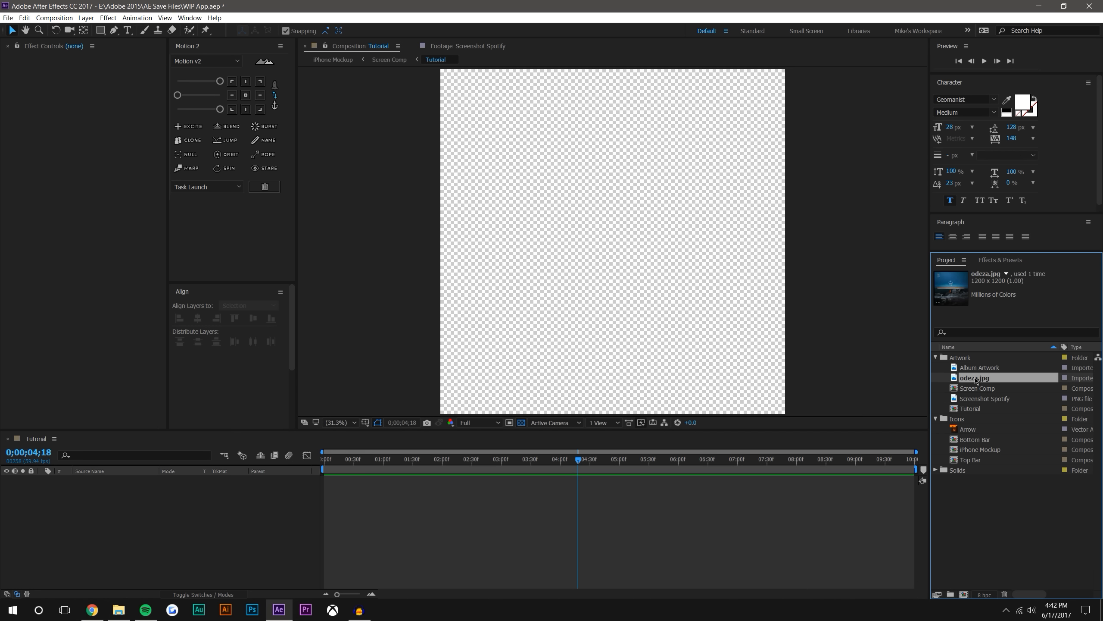
pyautogui.click(975, 390)
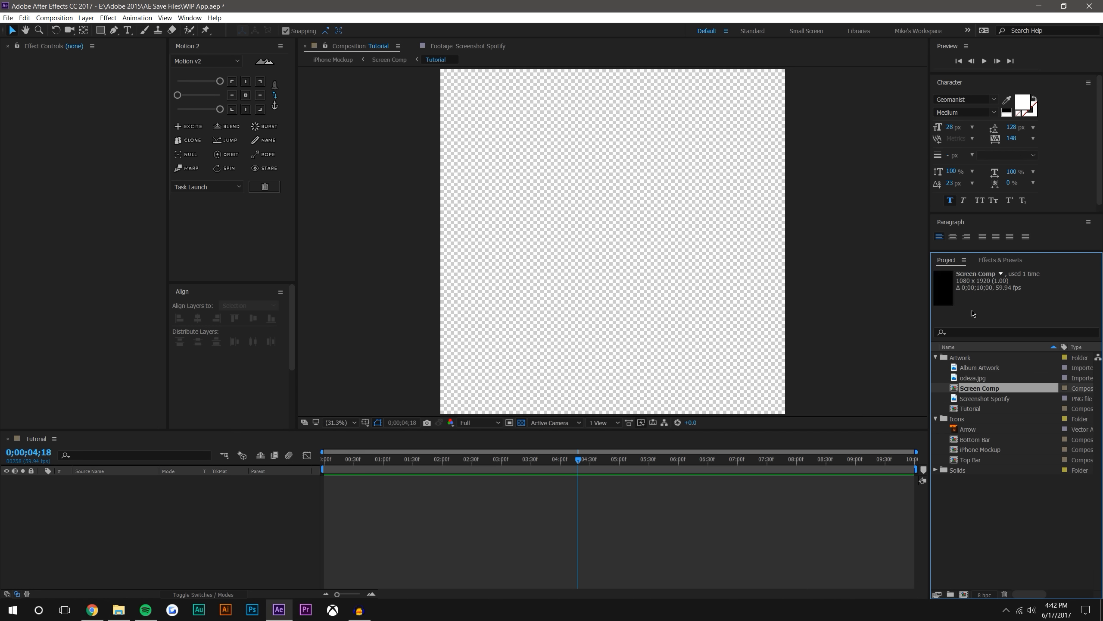
pyautogui.click(975, 400)
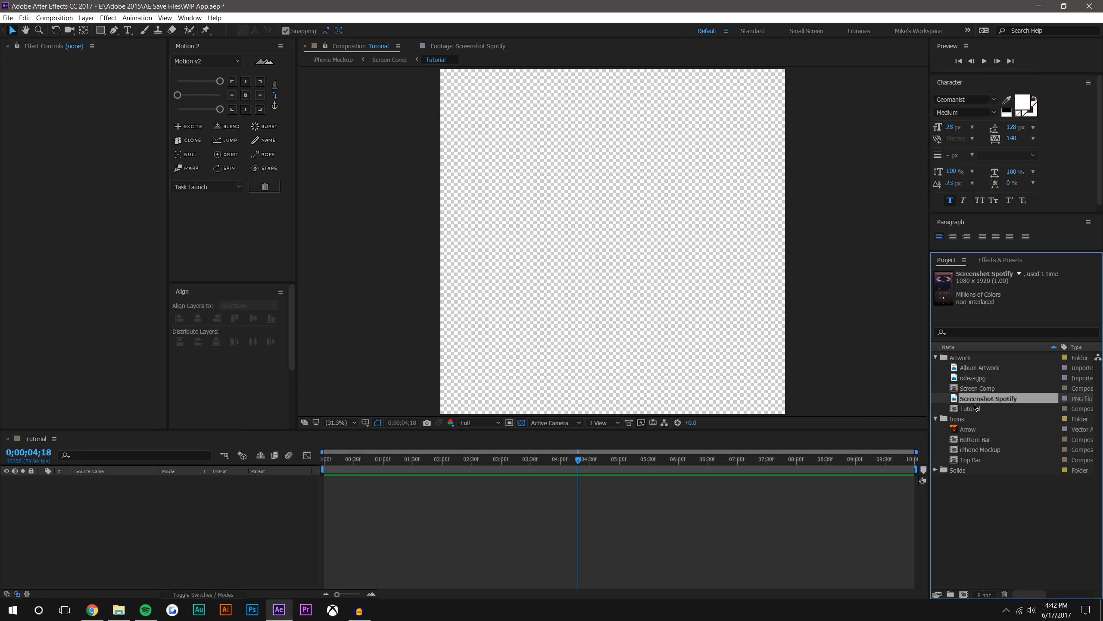
pyautogui.click(974, 409)
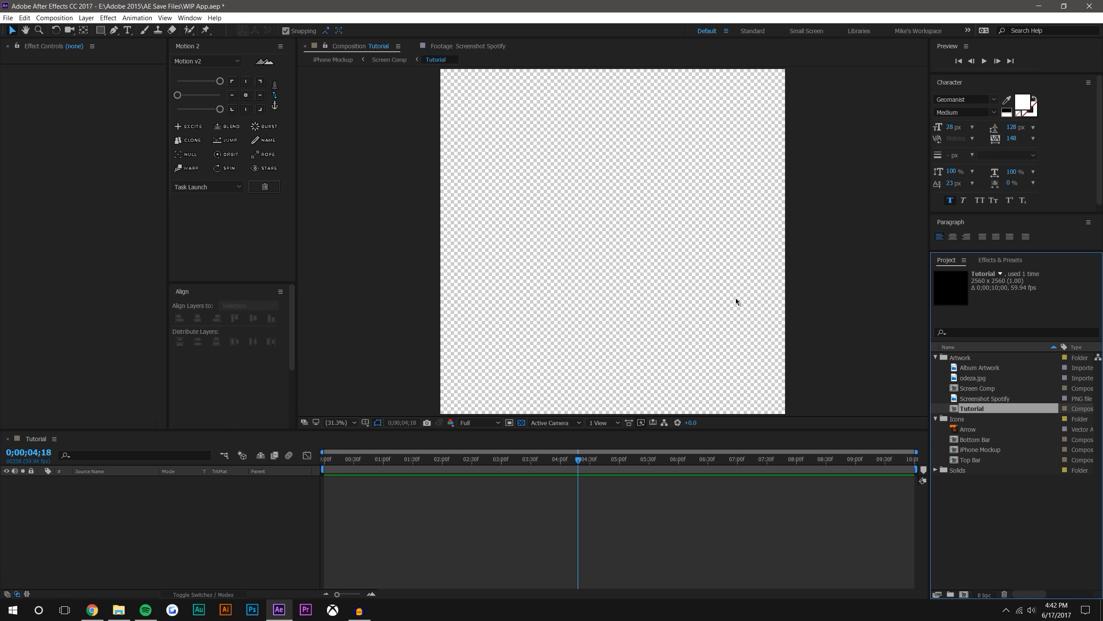
pyautogui.click(975, 430)
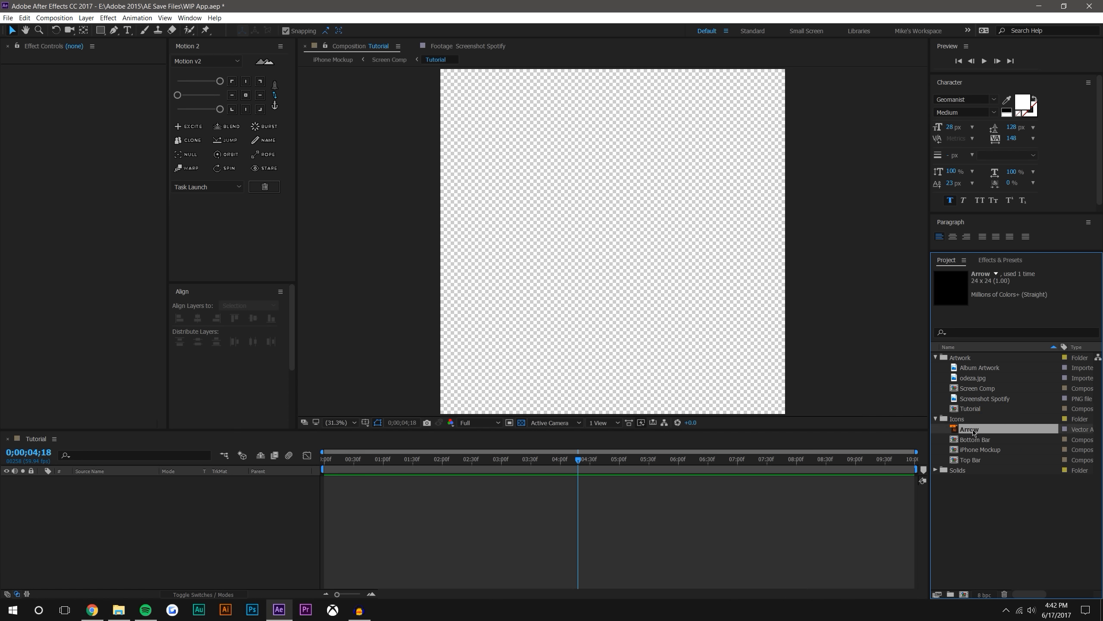
pyautogui.click(990, 449)
pyautogui.click(977, 461)
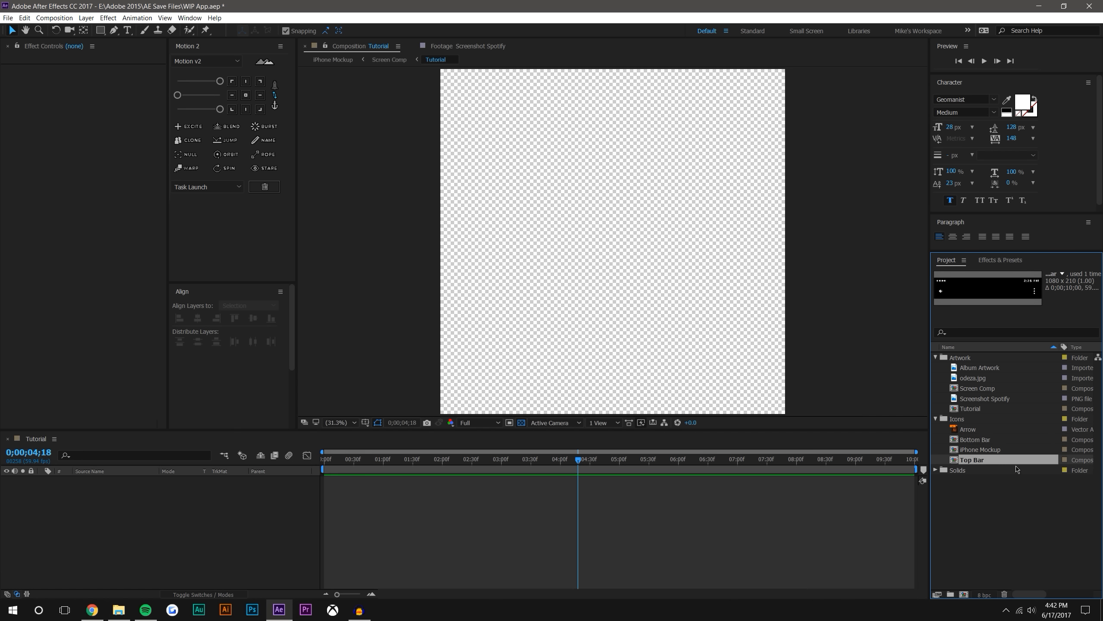
pyautogui.click(969, 438)
pyautogui.click(968, 460)
pyautogui.click(976, 440)
pyautogui.click(970, 460)
pyautogui.click(972, 440)
pyautogui.click(971, 459)
pyautogui.click(972, 440)
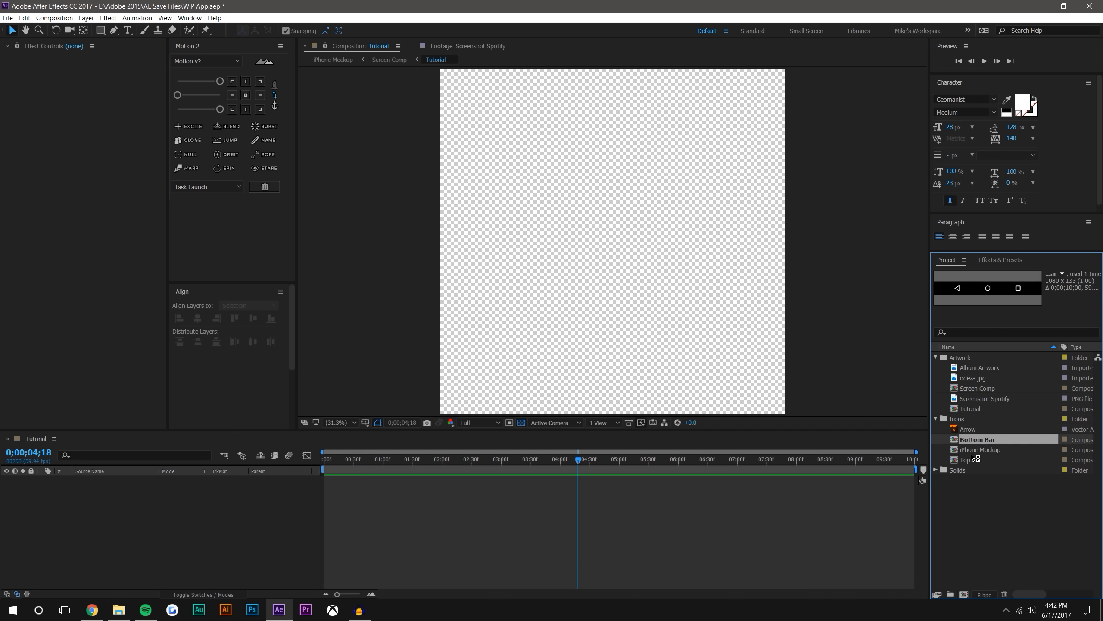
pyautogui.click(979, 450)
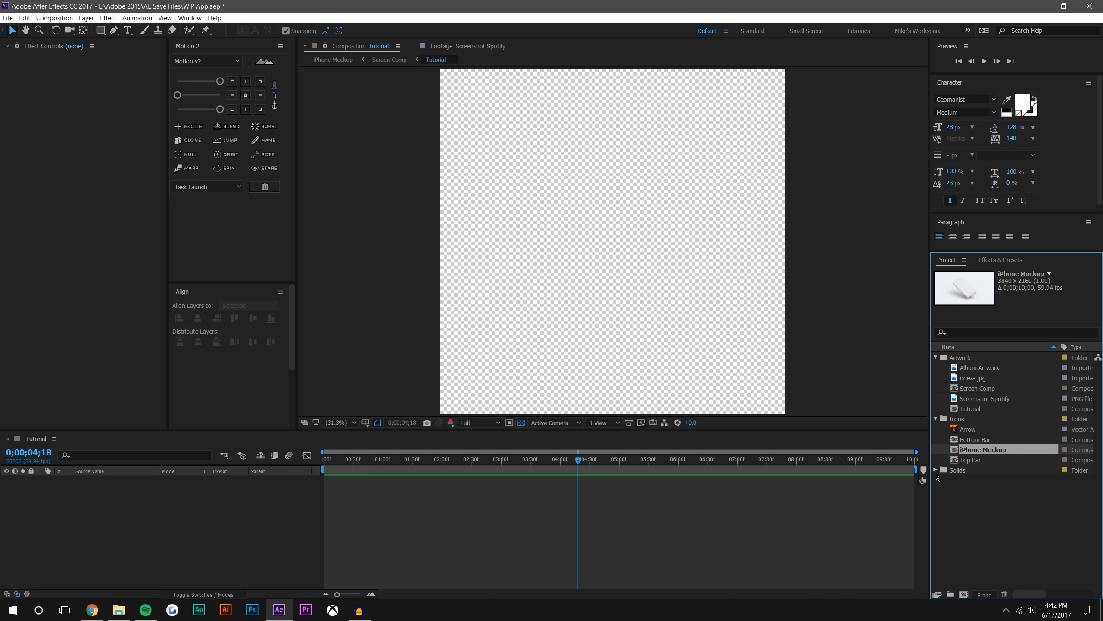
pyautogui.click(965, 430)
pyautogui.click(1007, 517)
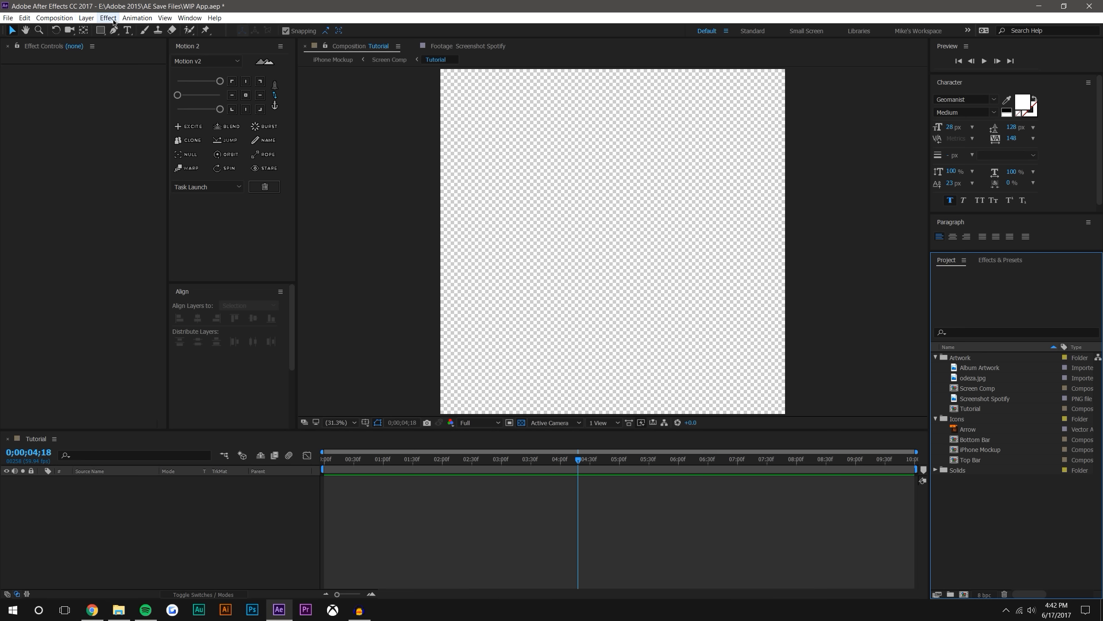
# Create a composition-sized solid in light gray DDDDDD in the Tutorial composition
pyautogui.click(86, 17)
pyautogui.click(448, 156)
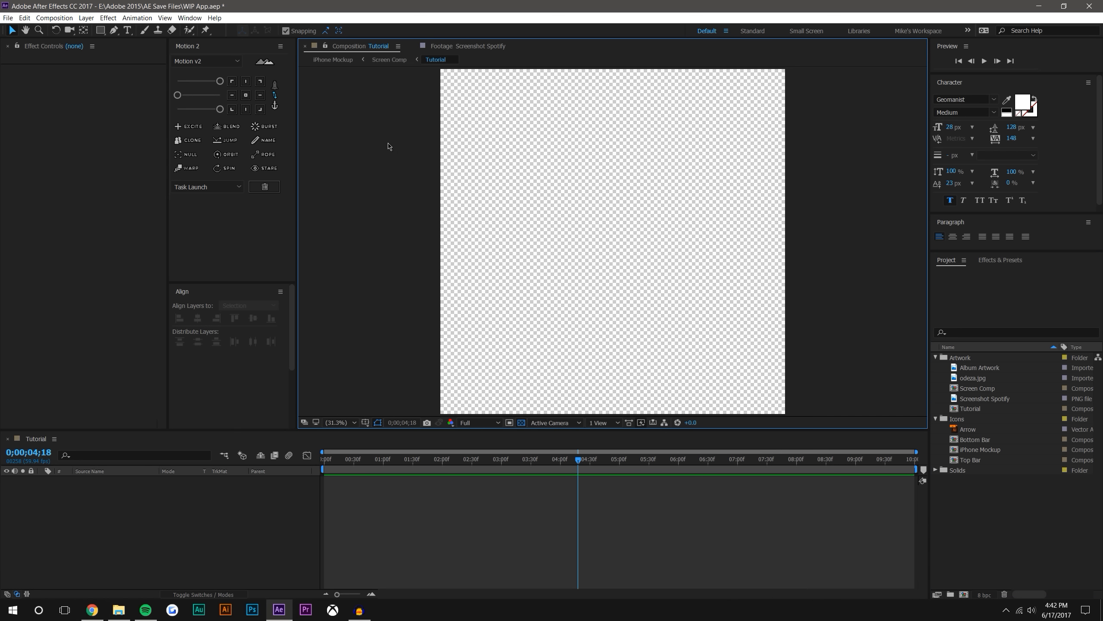
pyautogui.click(86, 18)
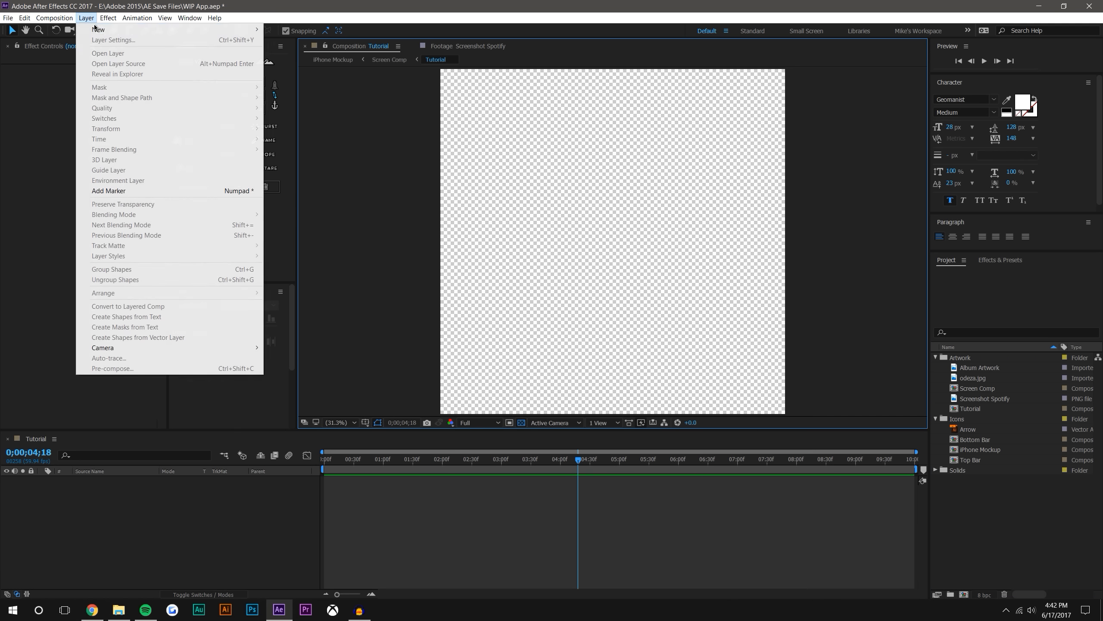
pyautogui.moveTo(157, 30)
pyautogui.click(287, 40)
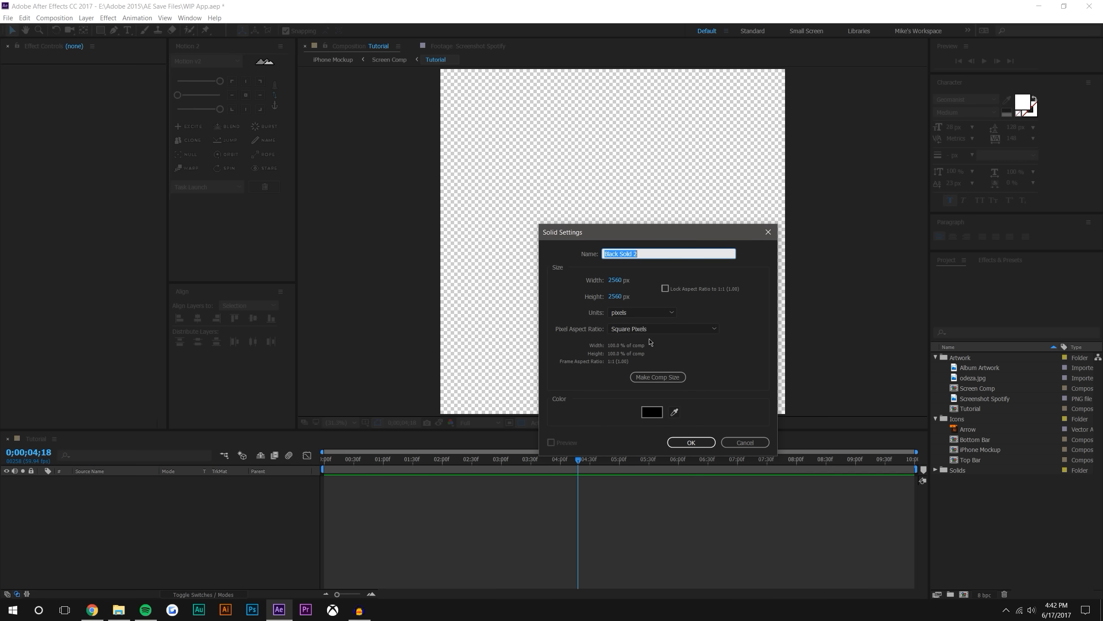
pyautogui.click(657, 416)
pyautogui.click(716, 199)
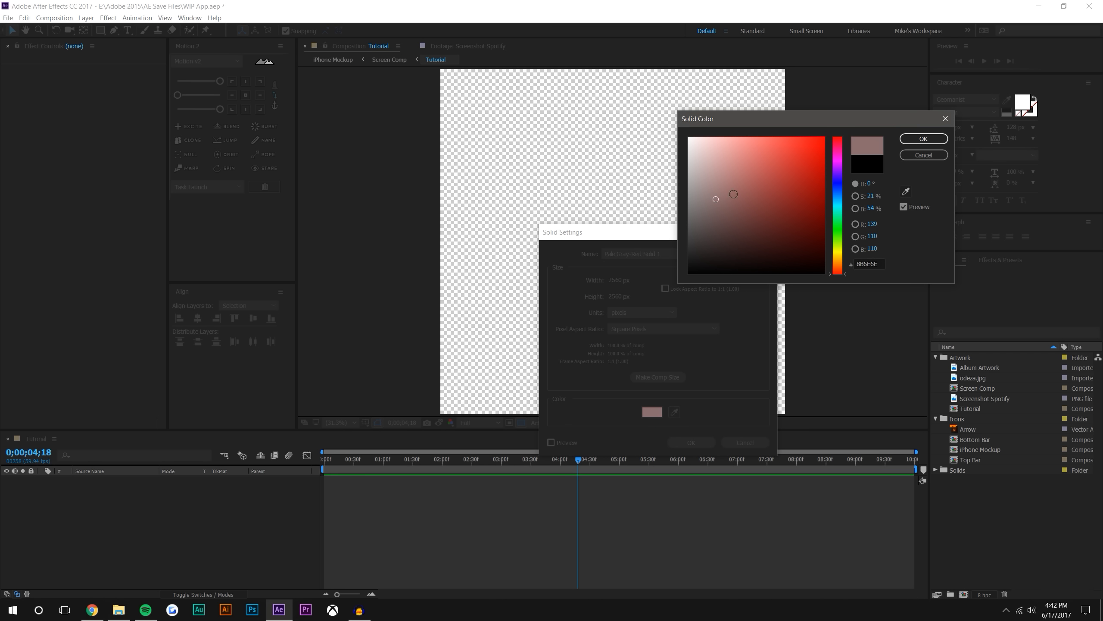
pyautogui.click(688, 154)
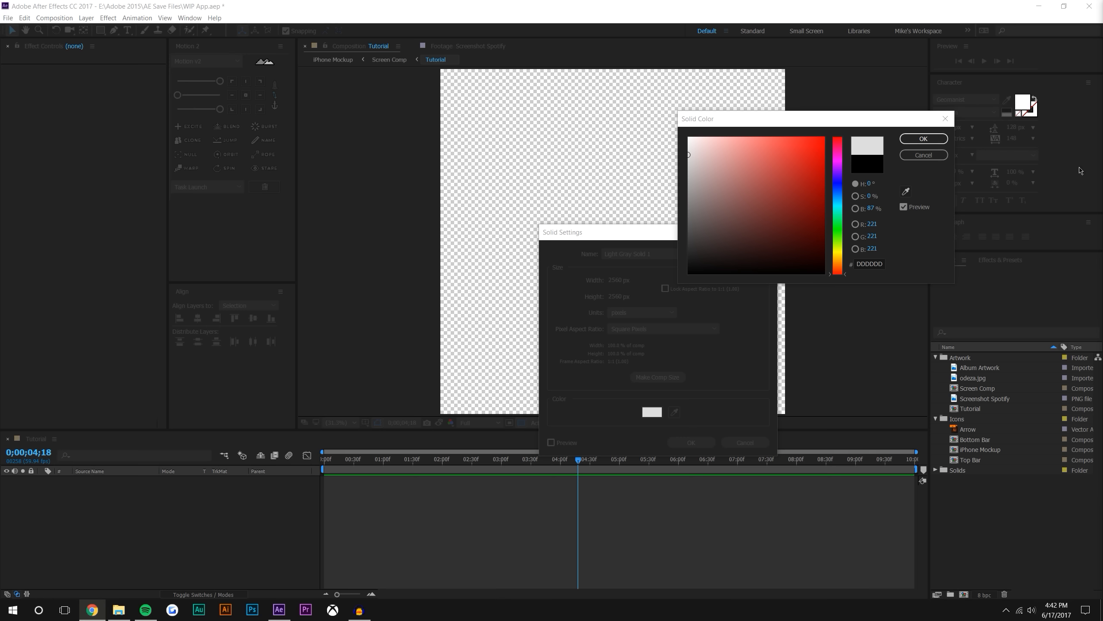
pyautogui.click(928, 141)
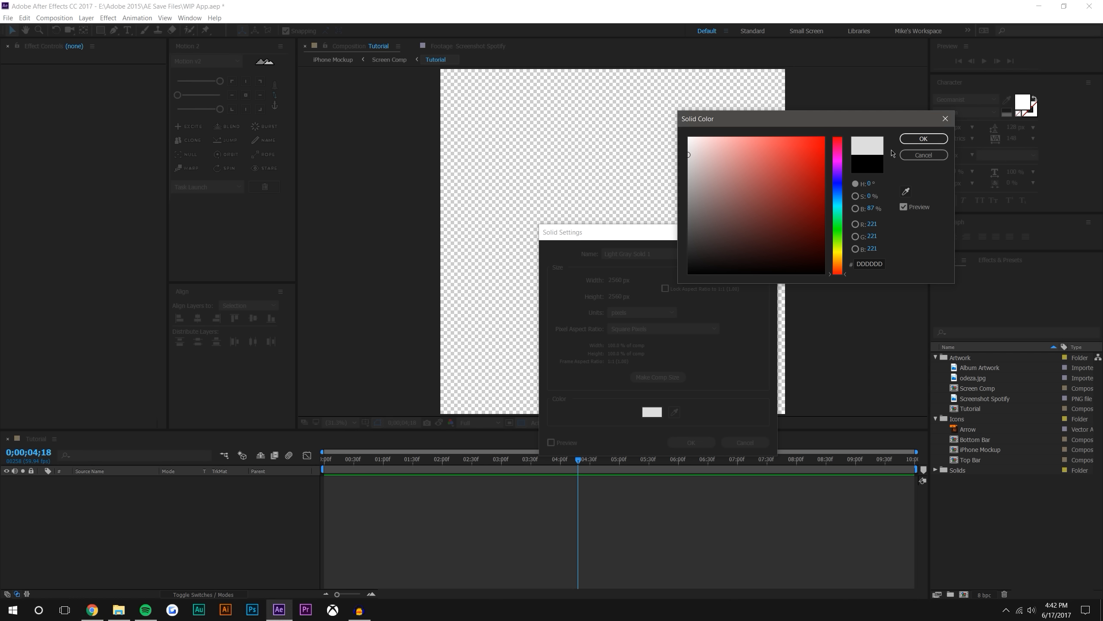
pyautogui.click(924, 138)
pyautogui.click(691, 443)
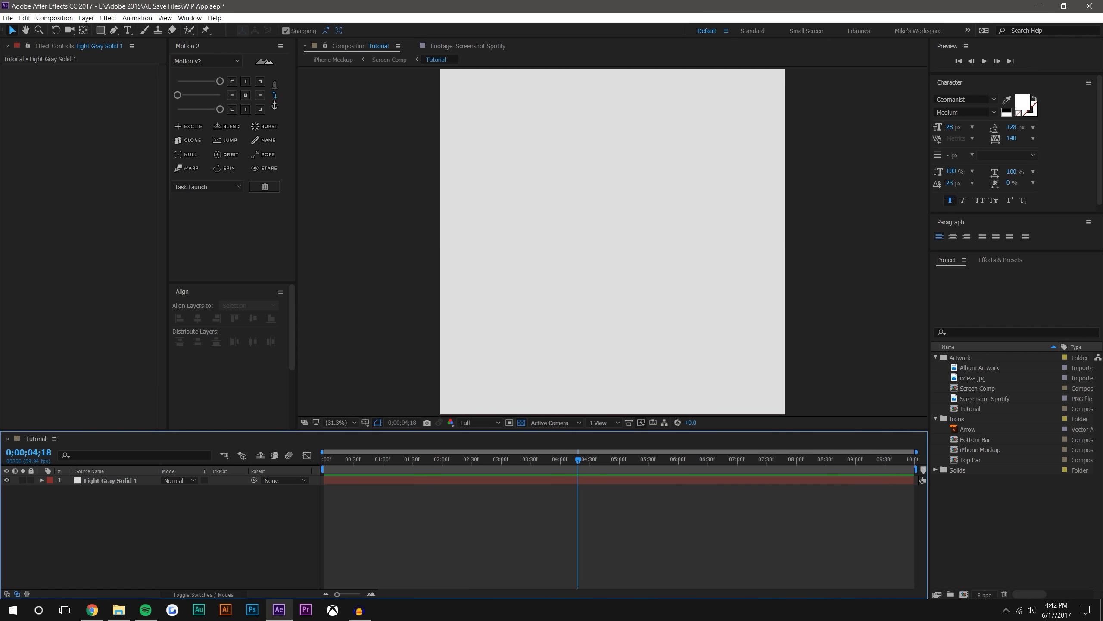
# Examine the ODESZA app screen reference image in the browser window, and return to the composition
pyautogui.moveTo(1102, 97); pyautogui.dragTo(690, 74)
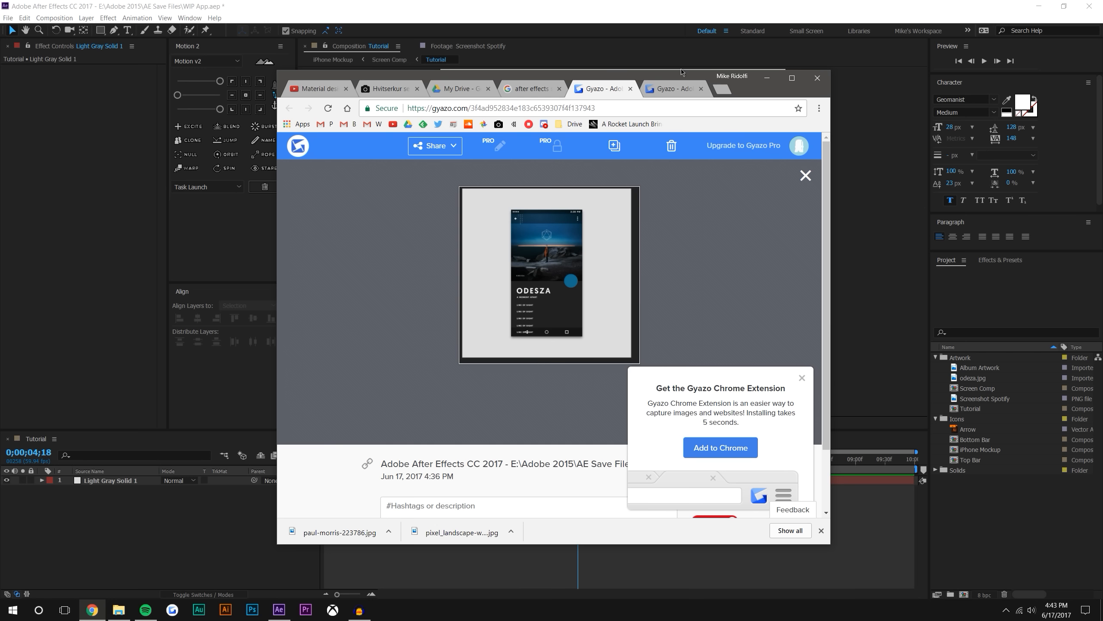
pyautogui.moveTo(674, 75); pyautogui.dragTo(1102, 74)
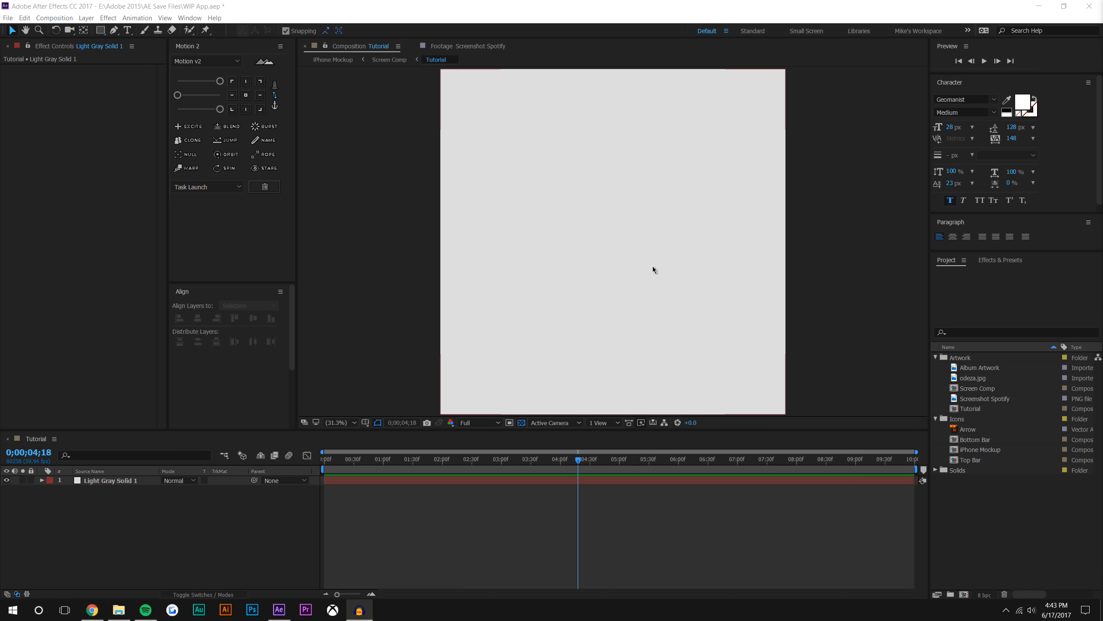
pyautogui.click(546, 533)
# Rename the light gray solid layer to Background and lock it
pyautogui.scroll(-1, 596, 246)
pyautogui.scroll(1, 607, 227)
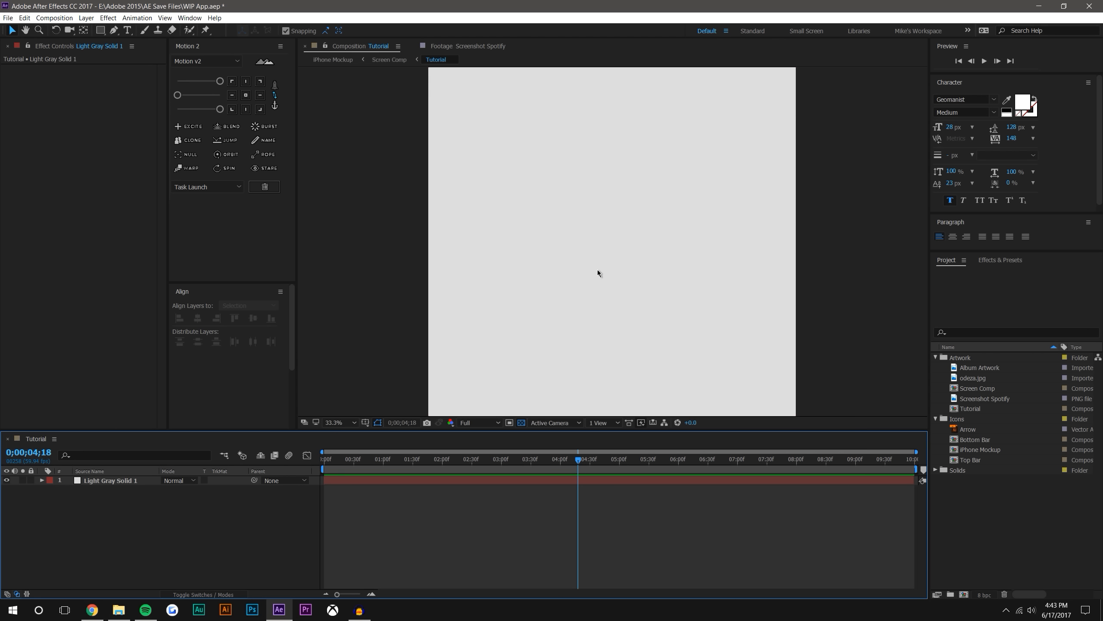
pyautogui.rightClick(132, 479)
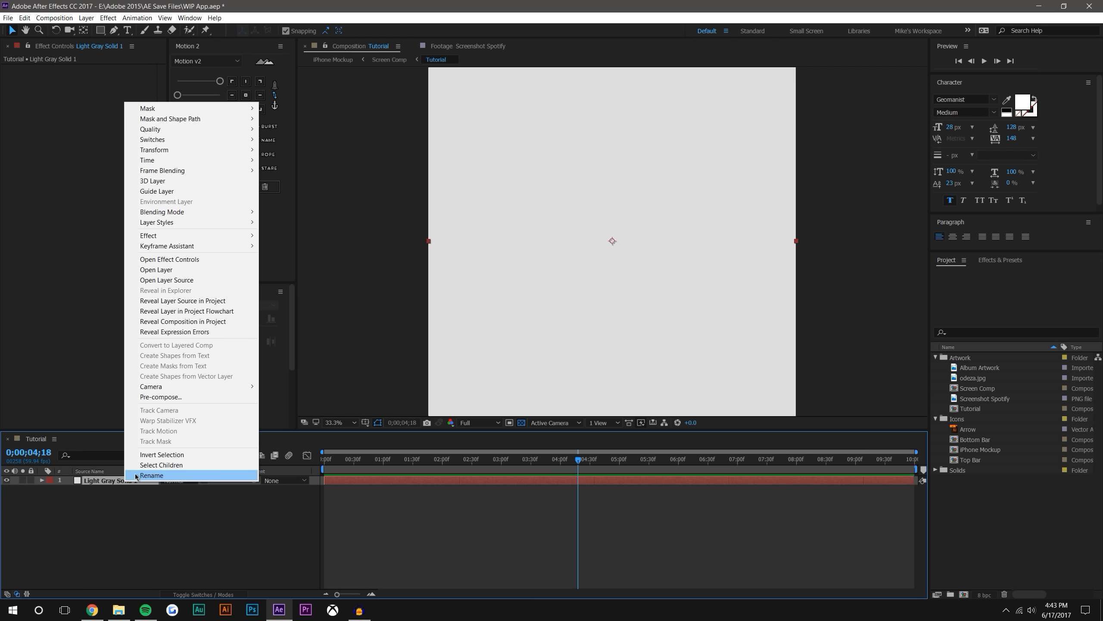
pyautogui.click(151, 475)
pyautogui.write('Background')
pyautogui.press('Return')
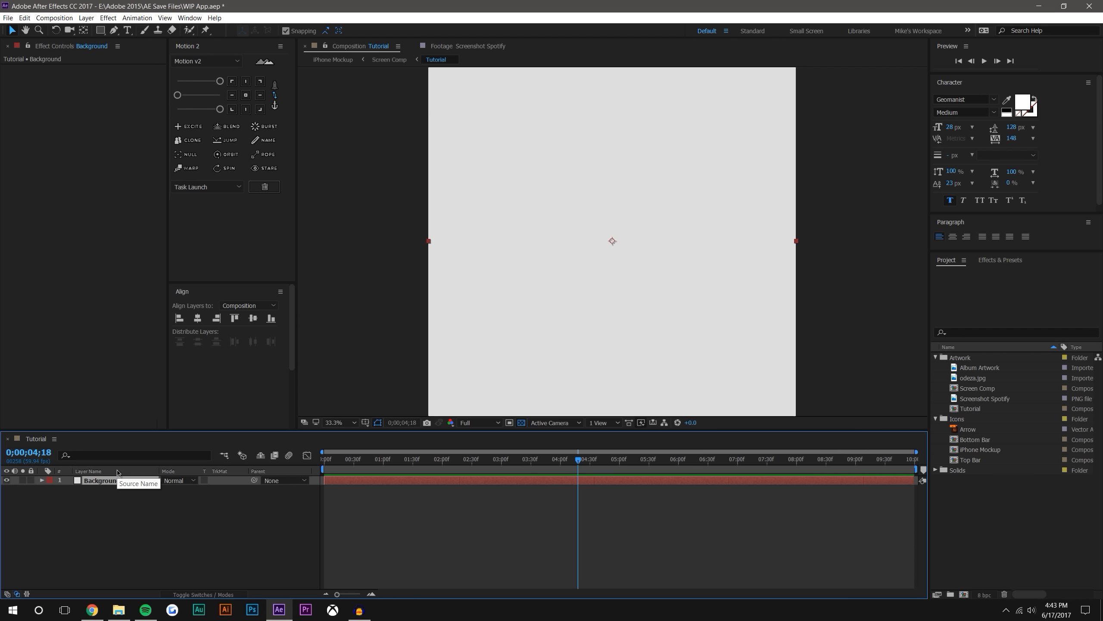
pyautogui.click(31, 480)
# Set up another new solid with a width of 1080 px and a height of 1920 px
pyautogui.scroll(-2, 793, 225)
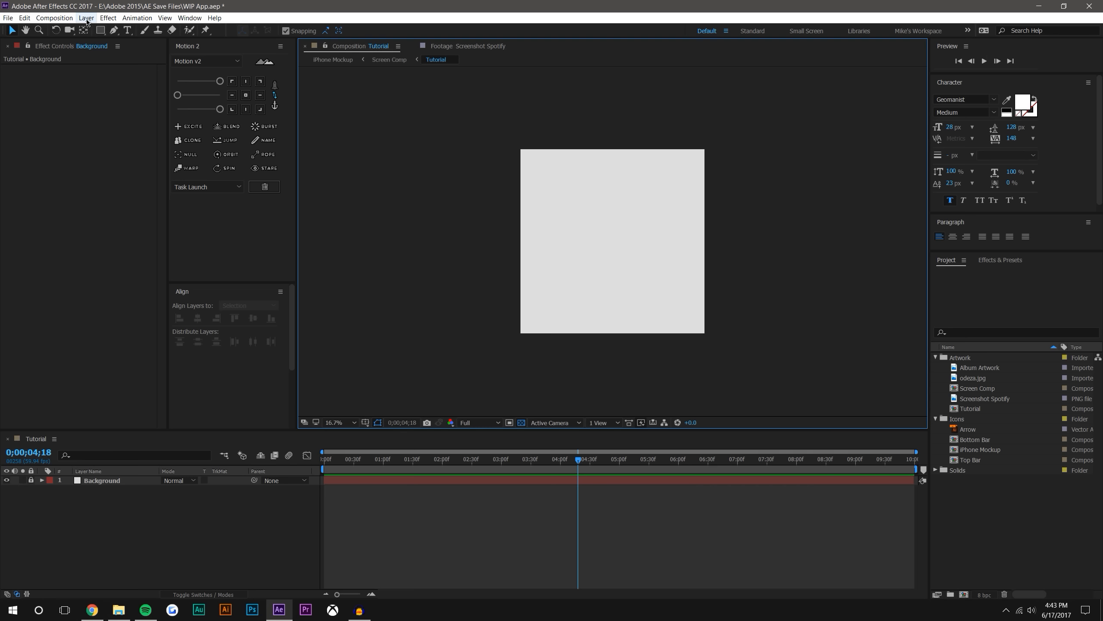
pyautogui.click(86, 19)
pyautogui.moveTo(172, 31)
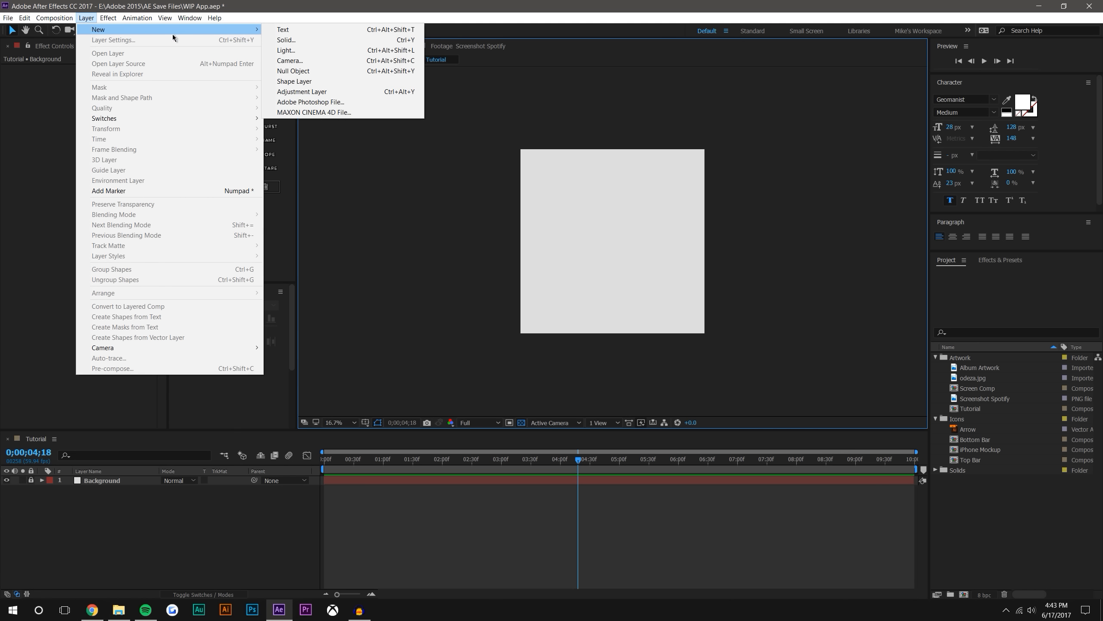
pyautogui.click(305, 39)
pyautogui.press('Tab')
pyautogui.write('1')
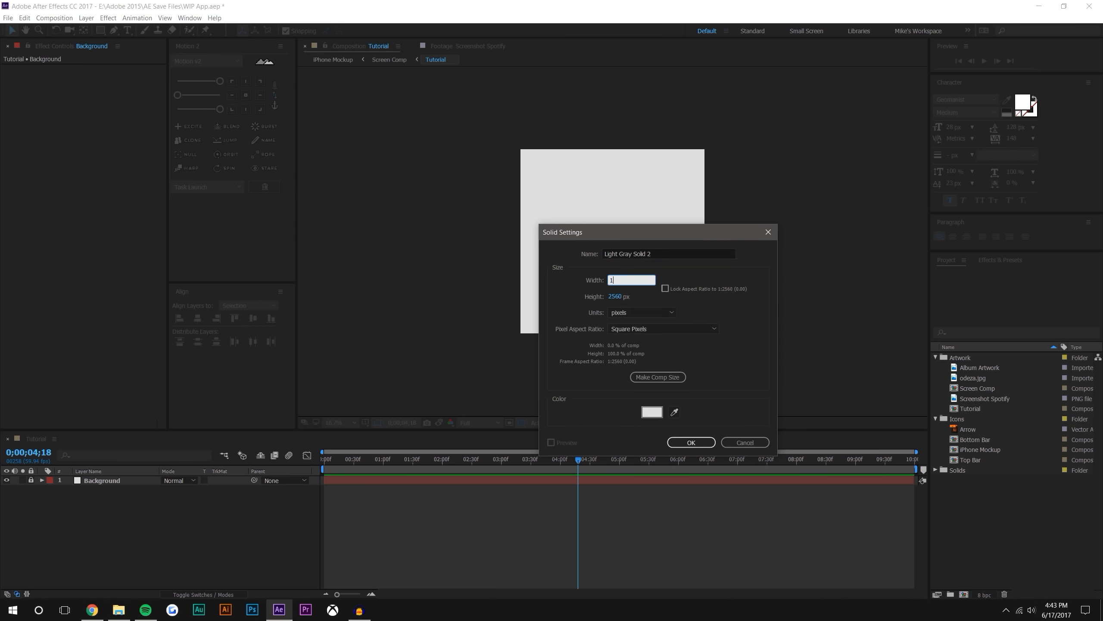
pyautogui.write('080')
pyautogui.press('Tab')
pyautogui.write('`')
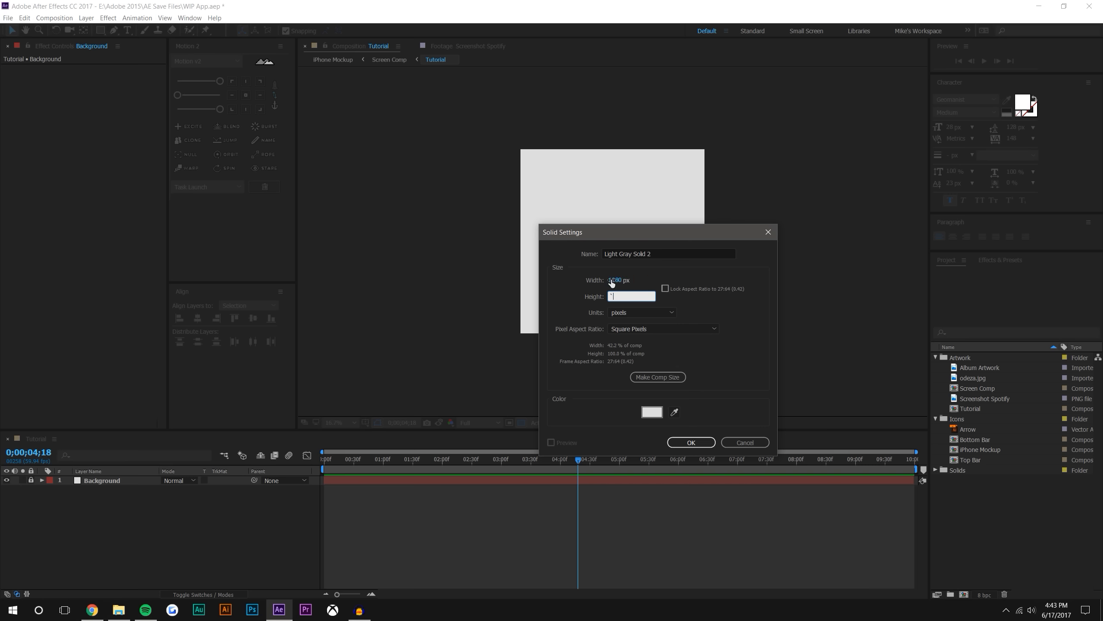
pyautogui.write('1920')
# Colour the new solid bright red FF2323 and add it above the Background layer
pyautogui.click(652, 412)
pyautogui.click(807, 142)
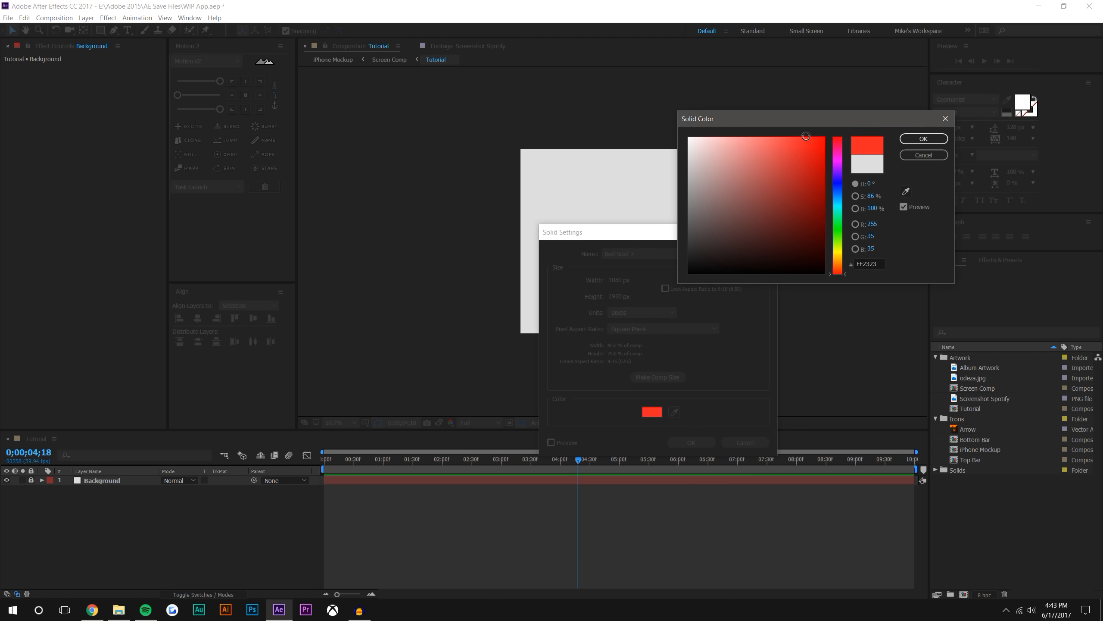
pyautogui.click(910, 140)
pyautogui.click(693, 443)
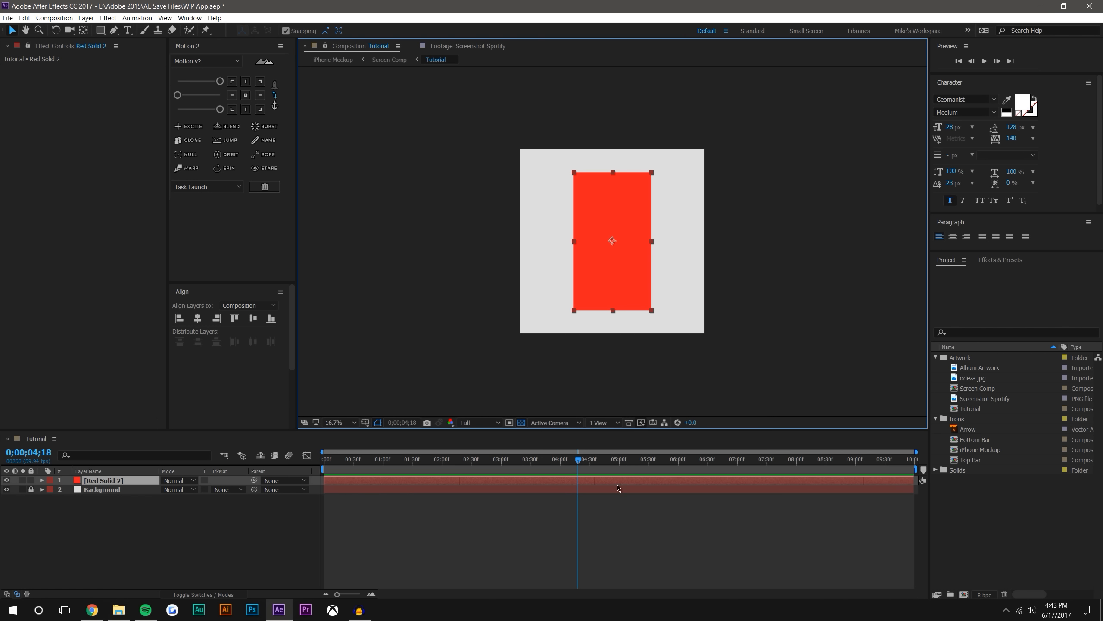
pyautogui.press('.')
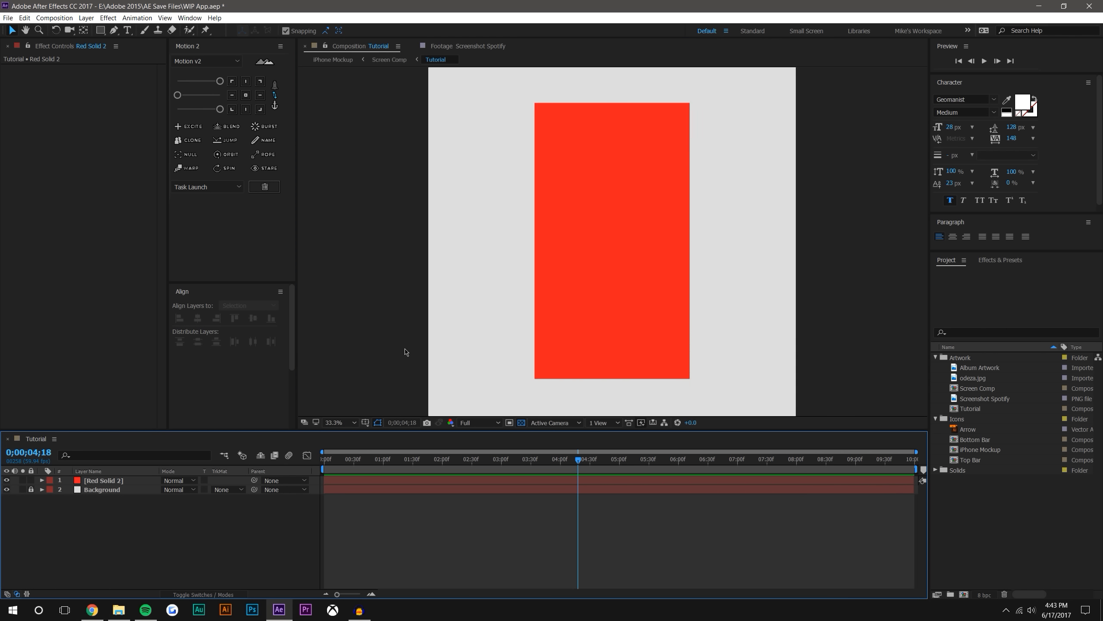
# Collapse the Icons and Artwork project folders and apply the Drop Shadow effect to the red solid
pyautogui.click(935, 419)
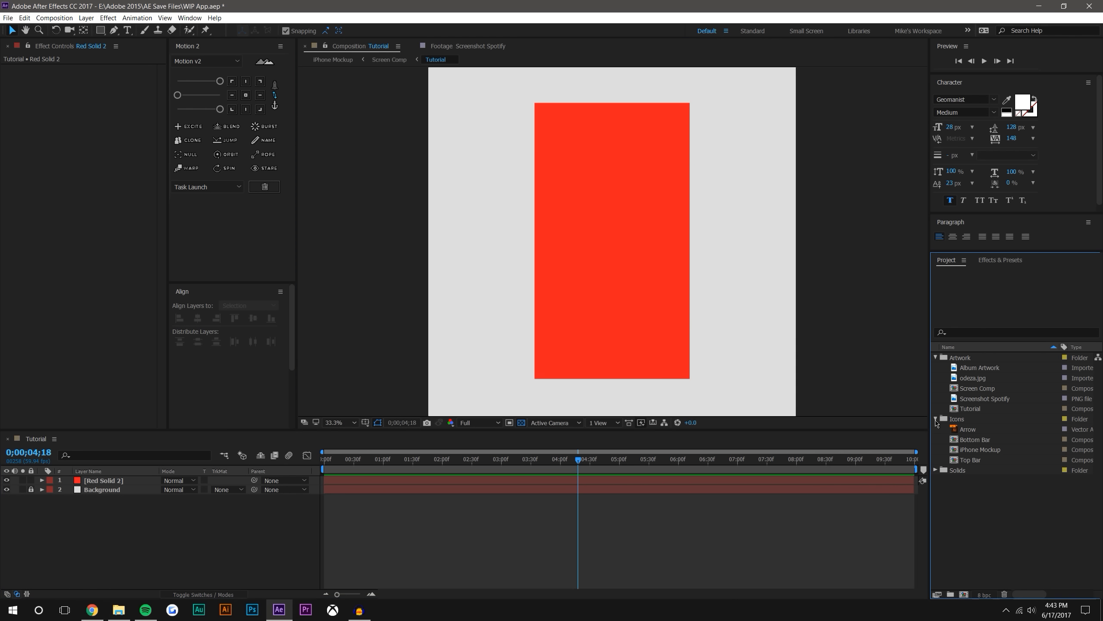
pyautogui.click(935, 357)
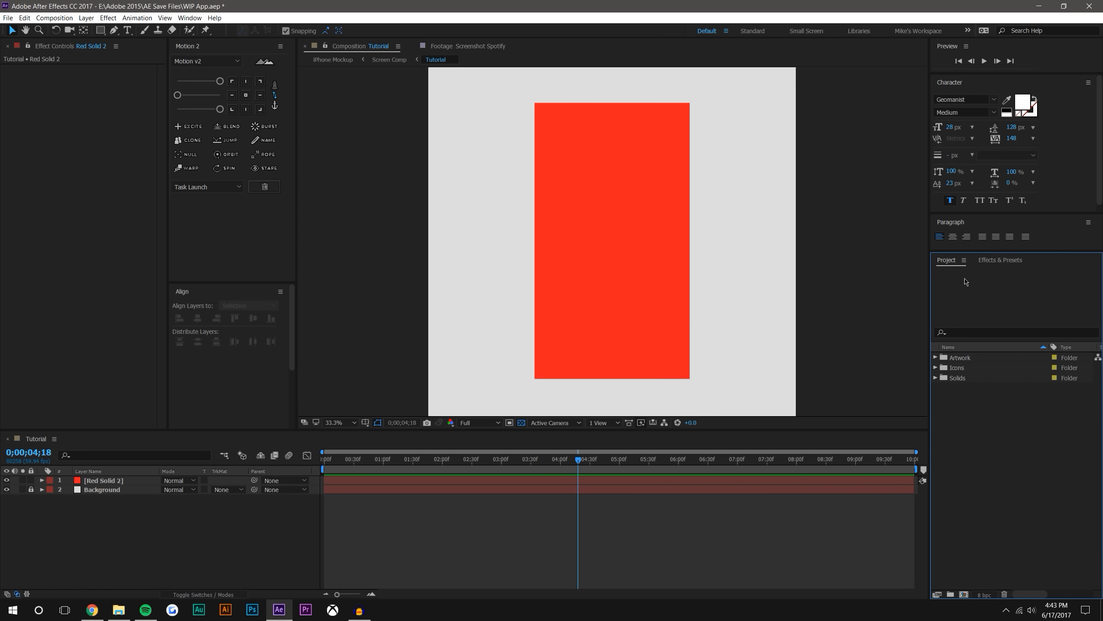
pyautogui.click(1012, 262)
pyautogui.moveTo(987, 273); pyautogui.dragTo(923, 267)
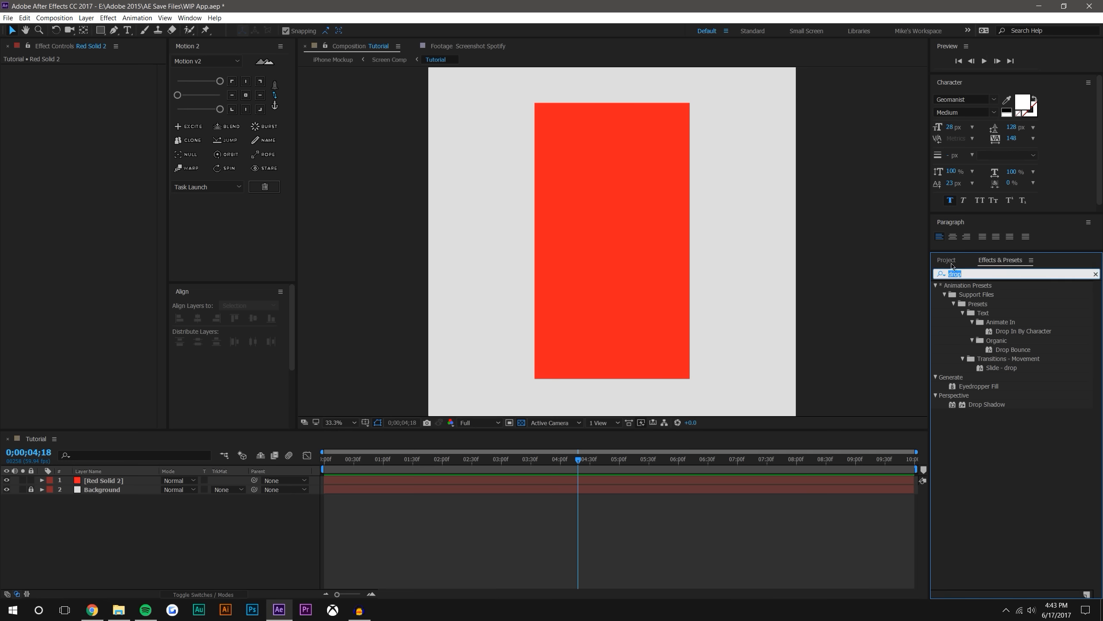
pyautogui.click(973, 271)
pyautogui.moveTo(975, 273); pyautogui.dragTo(878, 272)
pyautogui.press('BackSpace')
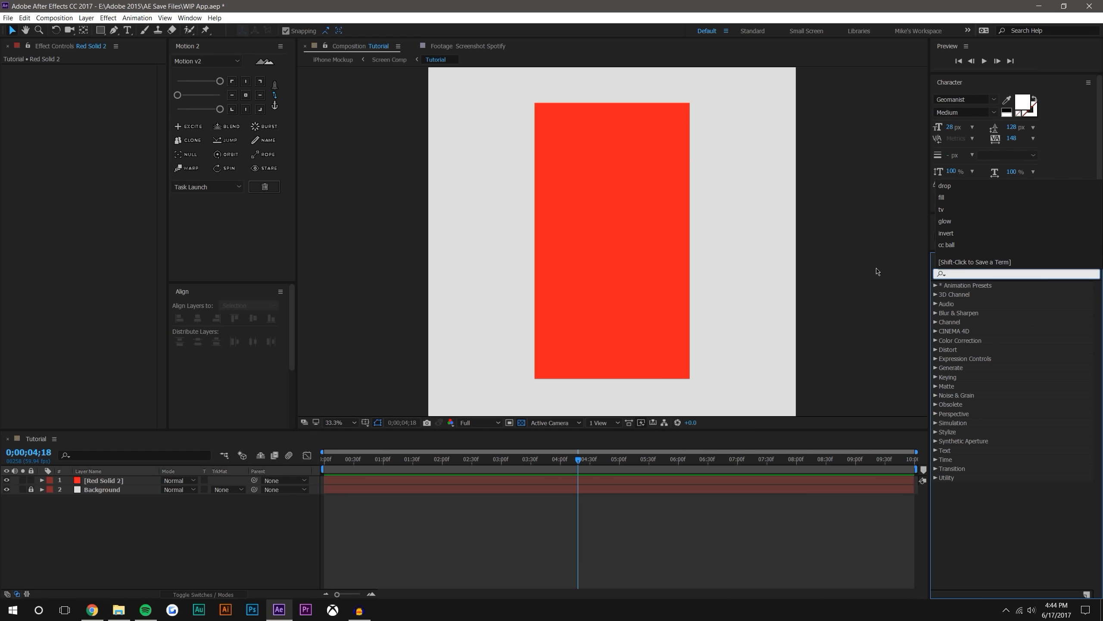
pyautogui.write('dro')
pyautogui.moveTo(986, 404); pyautogui.dragTo(684, 157)
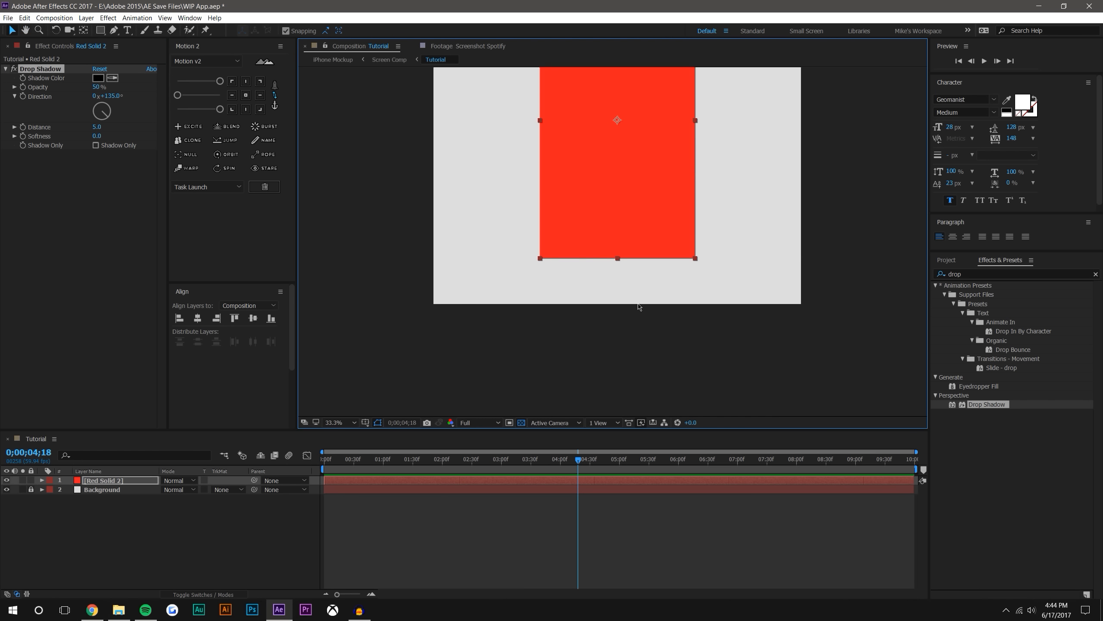
# Set the drop shadow's direction to 180° on the red solid
pyautogui.scroll(2, 539, 310)
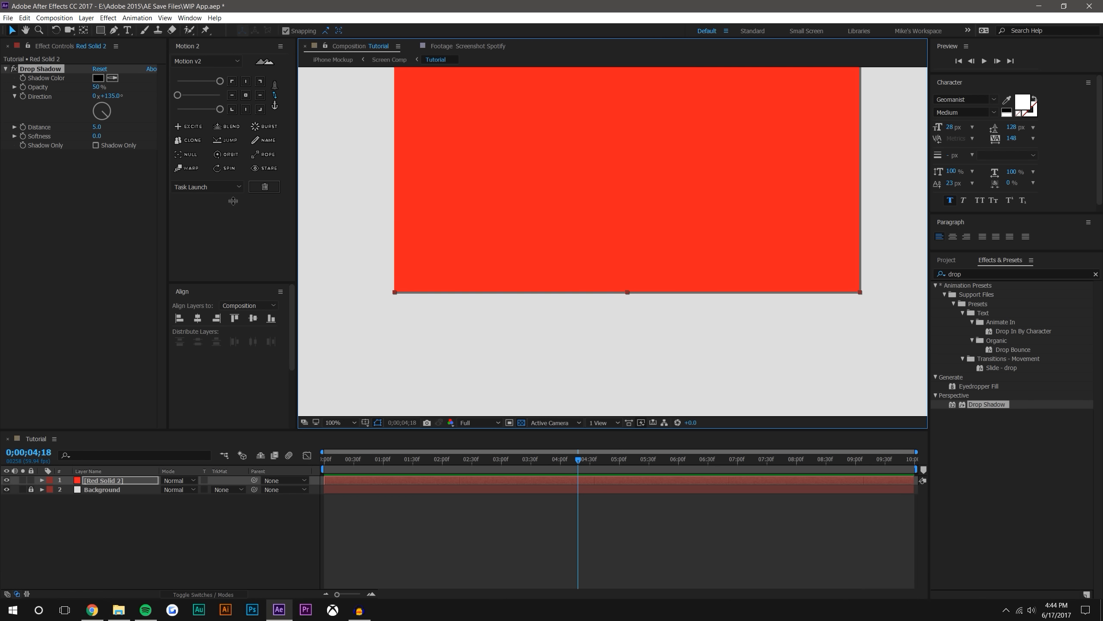
pyautogui.click(109, 95)
pyautogui.write('180')
pyautogui.press('Return')
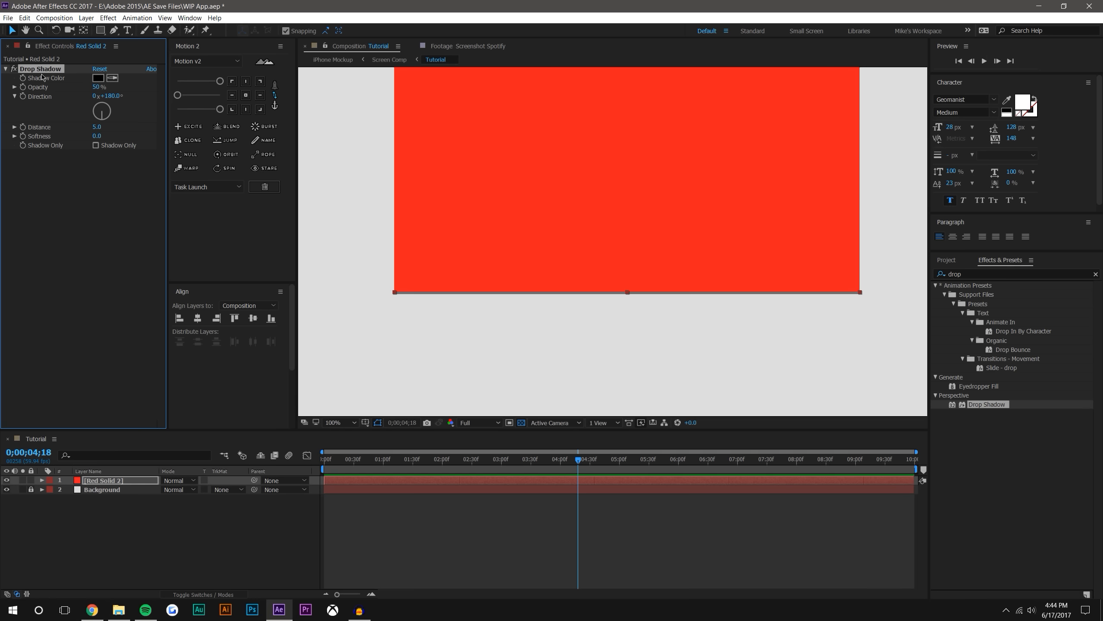
# Adjust the drop shadow to 55% opacity, a distance of 16 and a softness of 74
pyautogui.moveTo(96, 135); pyautogui.dragTo(116, 138)
pyautogui.moveTo(98, 88); pyautogui.dragTo(145, 90)
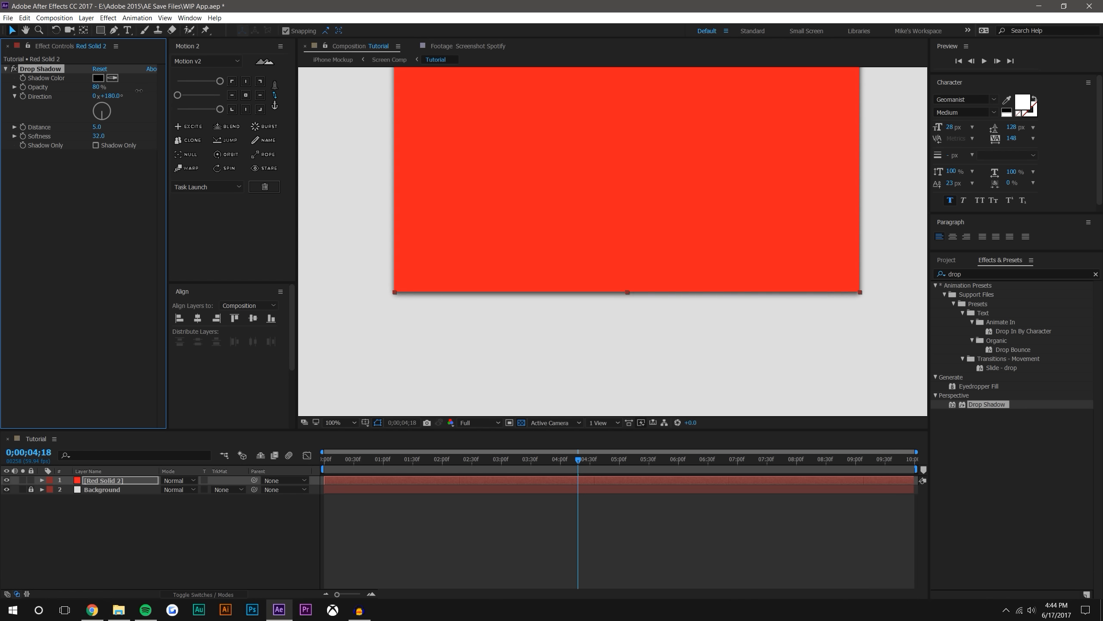
pyautogui.moveTo(96, 127); pyautogui.dragTo(120, 137)
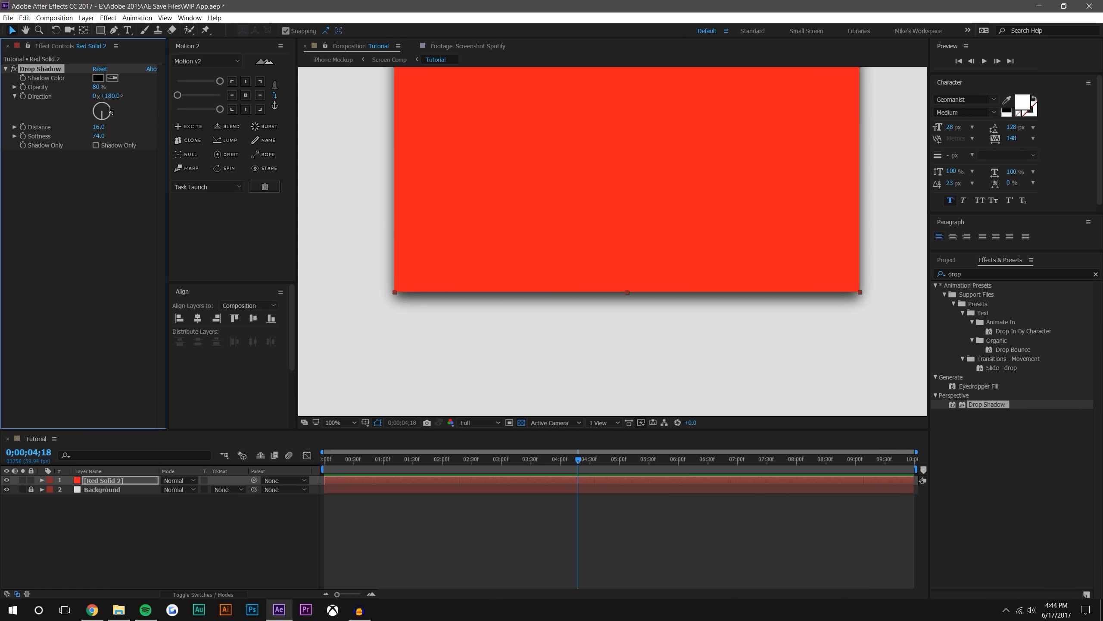
pyautogui.moveTo(97, 87); pyautogui.dragTo(71, 92)
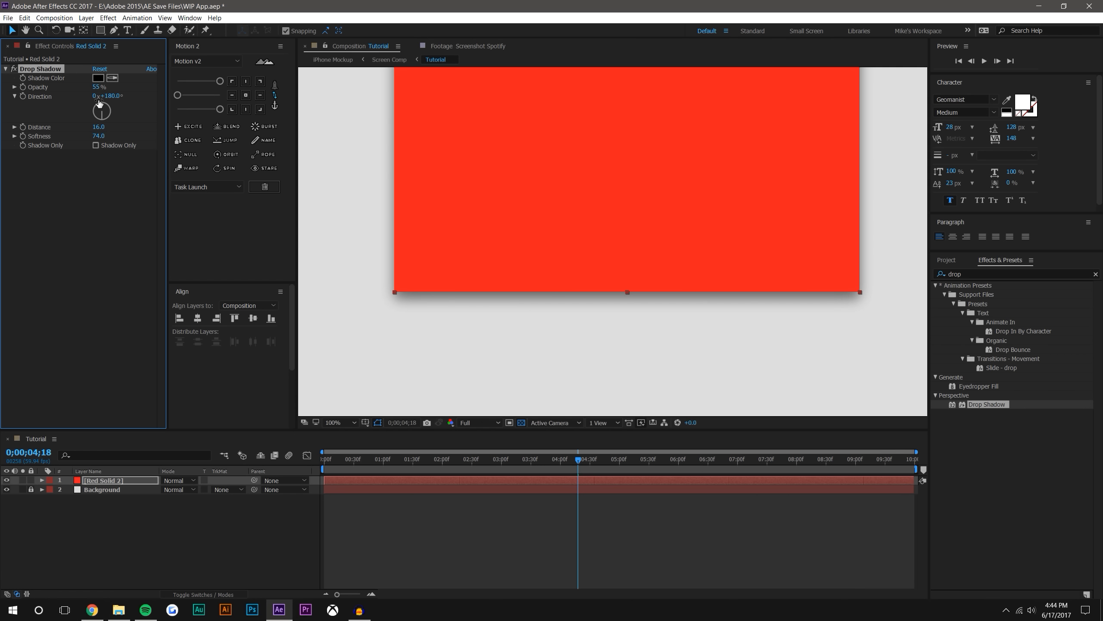
# Find the Fill effect and apply it to the red solid
pyautogui.scroll(-2, 611, 261)
pyautogui.click(793, 235)
pyautogui.moveTo(828, 198); pyautogui.dragTo(816, 333)
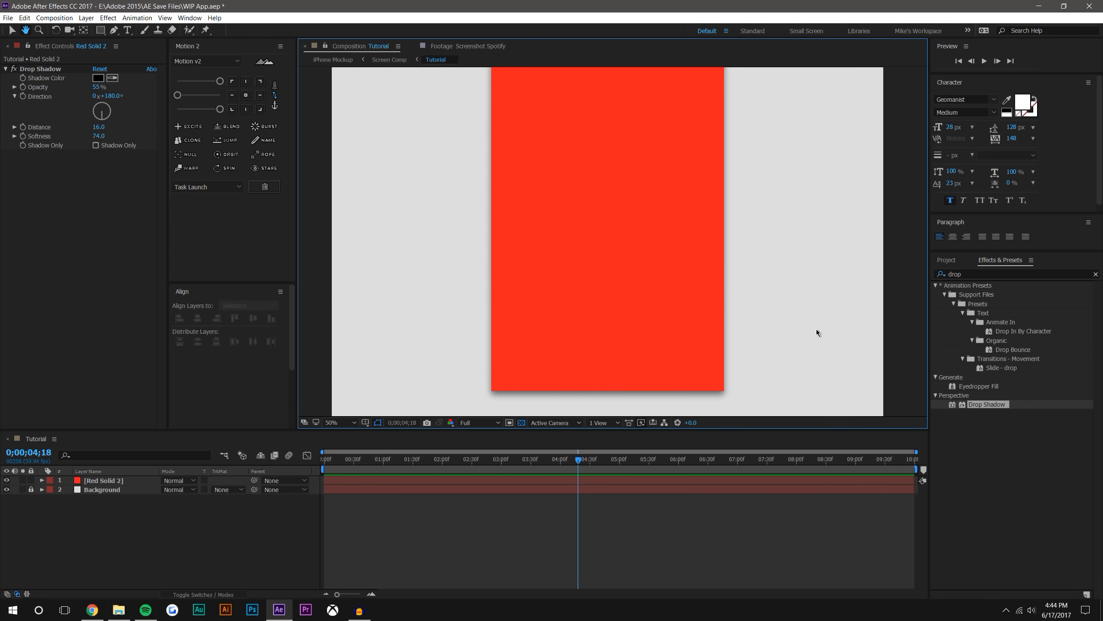
pyautogui.press(',')
pyautogui.moveTo(972, 408); pyautogui.dragTo(596, 172)
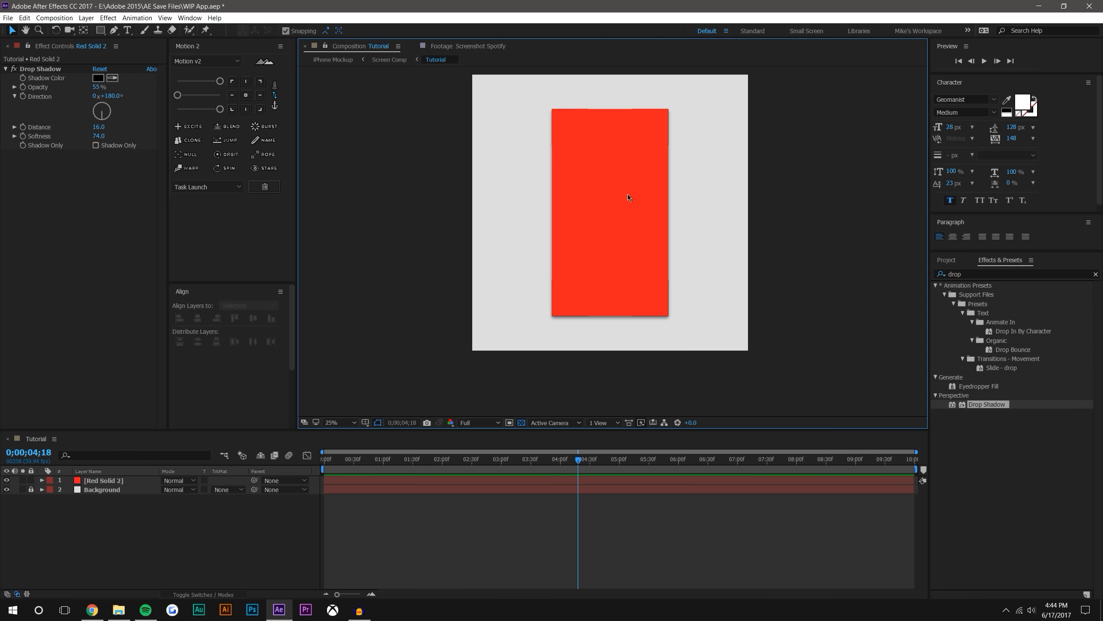
pyautogui.click(1006, 274)
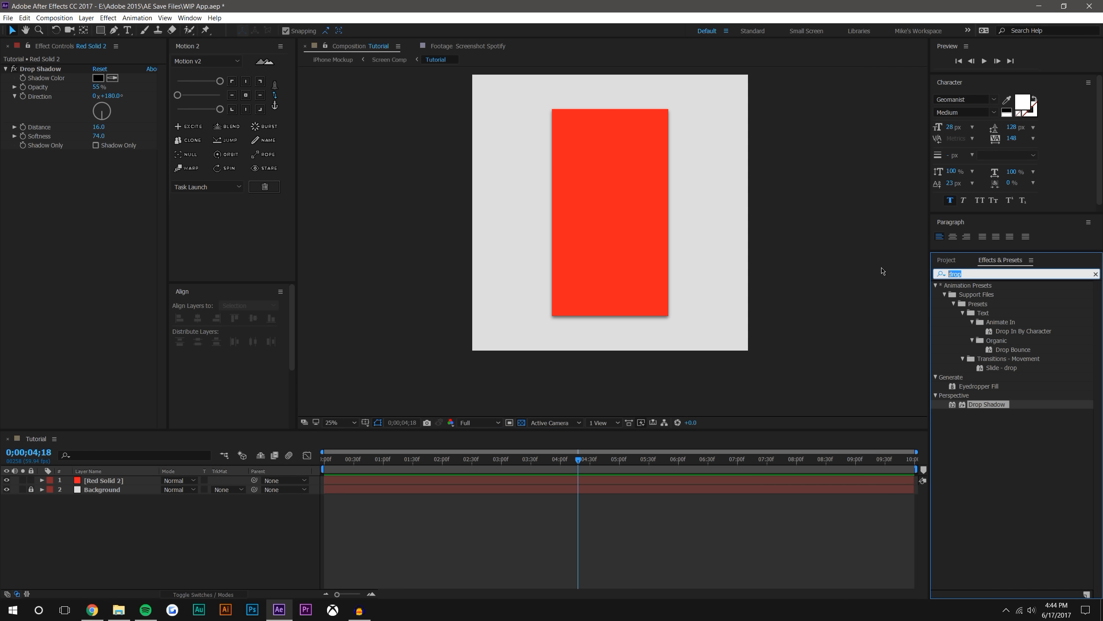
pyautogui.write('fill')
pyautogui.moveTo(967, 363); pyautogui.dragTo(658, 251)
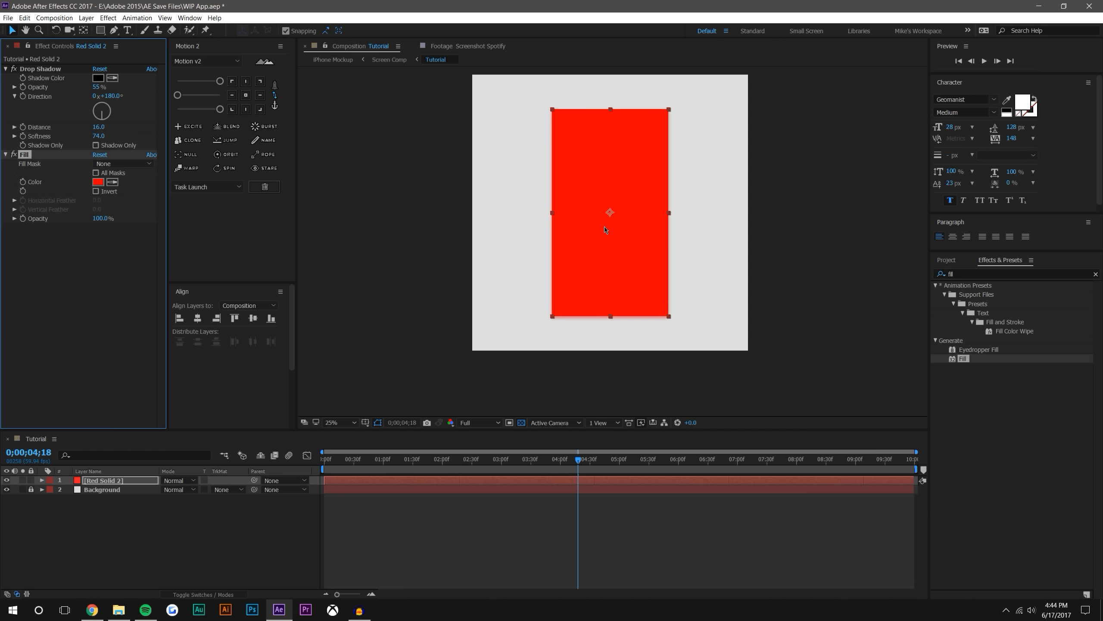
# Set the Fill effect's colour to dark gray 212121
pyautogui.click(99, 185)
pyautogui.moveTo(705, 177); pyautogui.dragTo(676, 126)
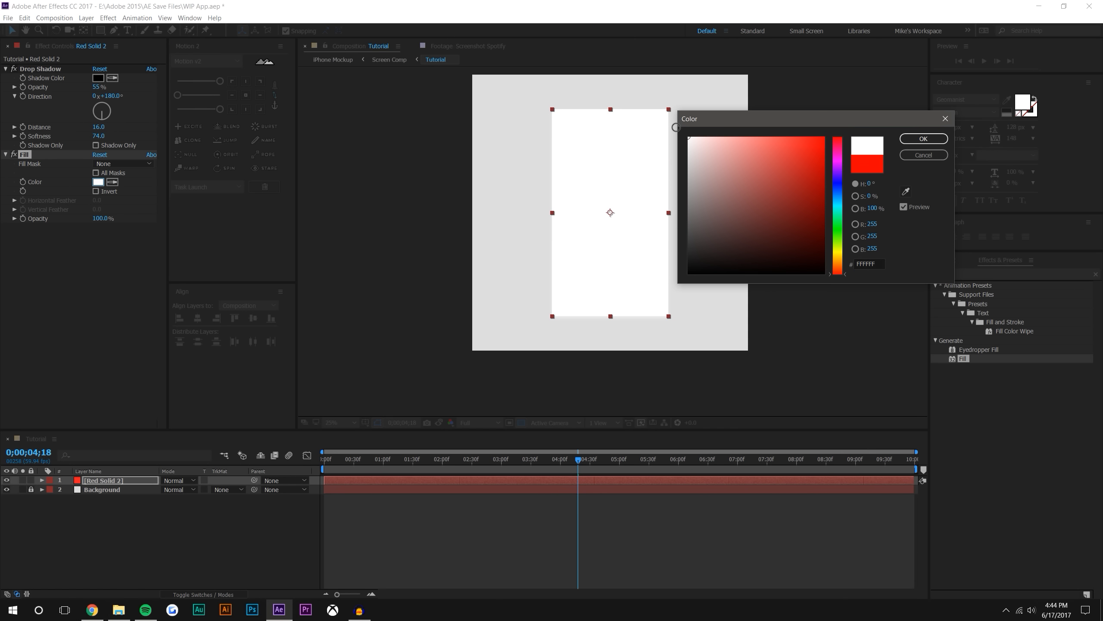
pyautogui.moveTo(789, 164); pyautogui.dragTo(688, 256)
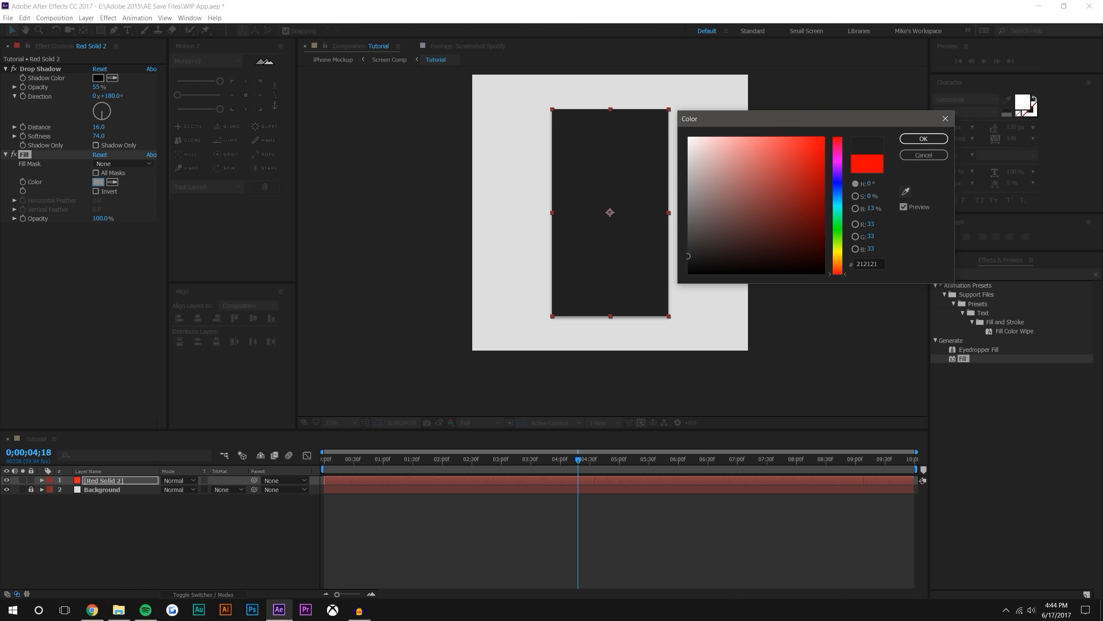
pyautogui.hotkey('alt', 'Tab')
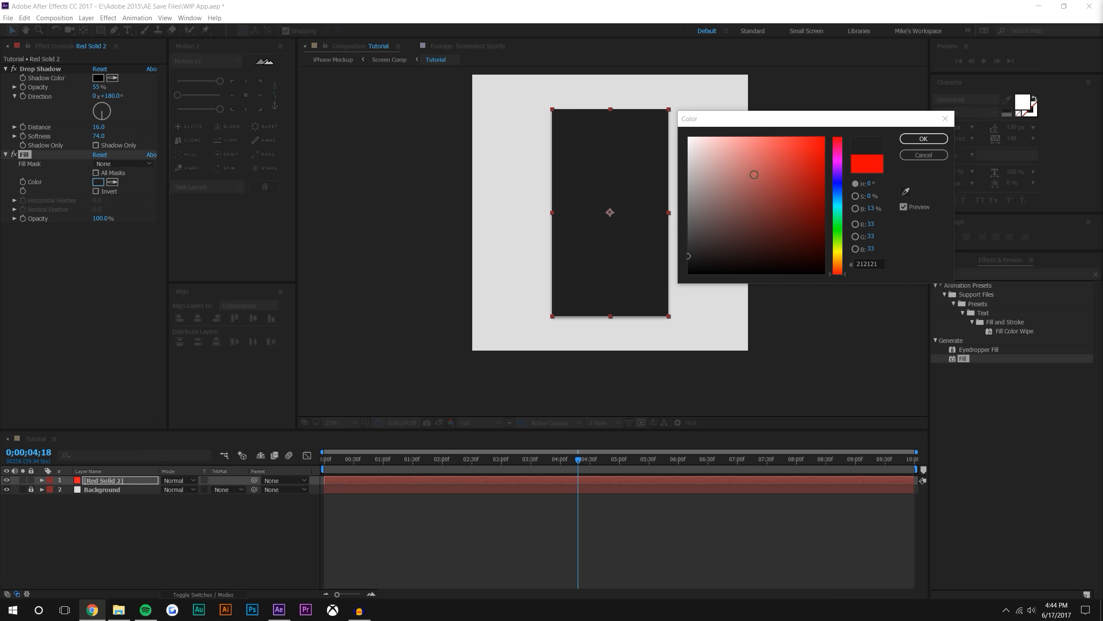
pyautogui.click(924, 139)
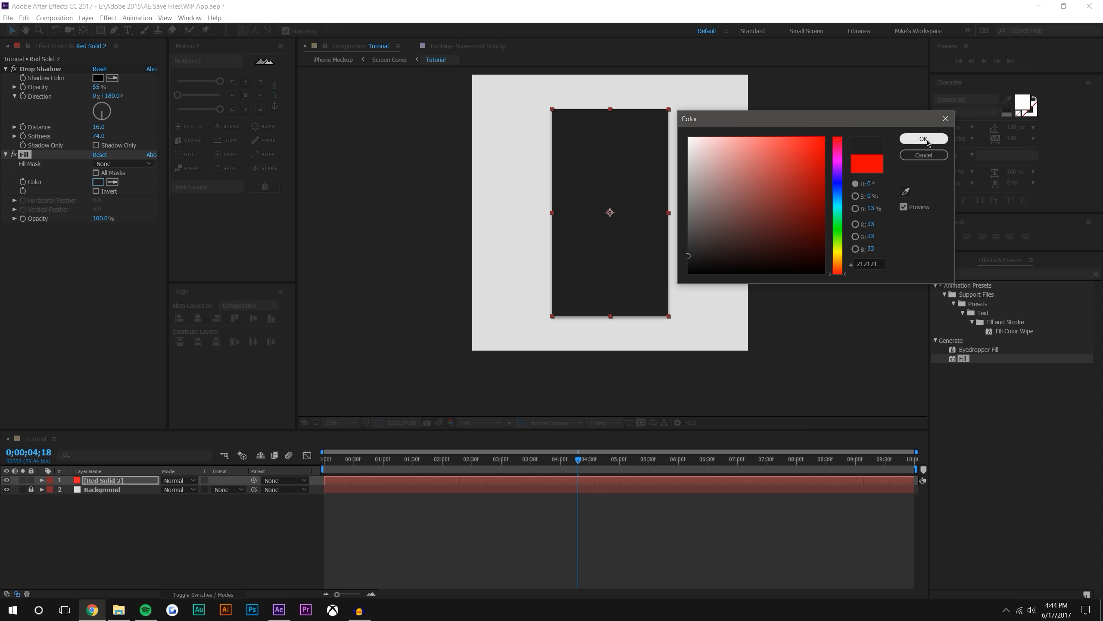
pyautogui.click(921, 145)
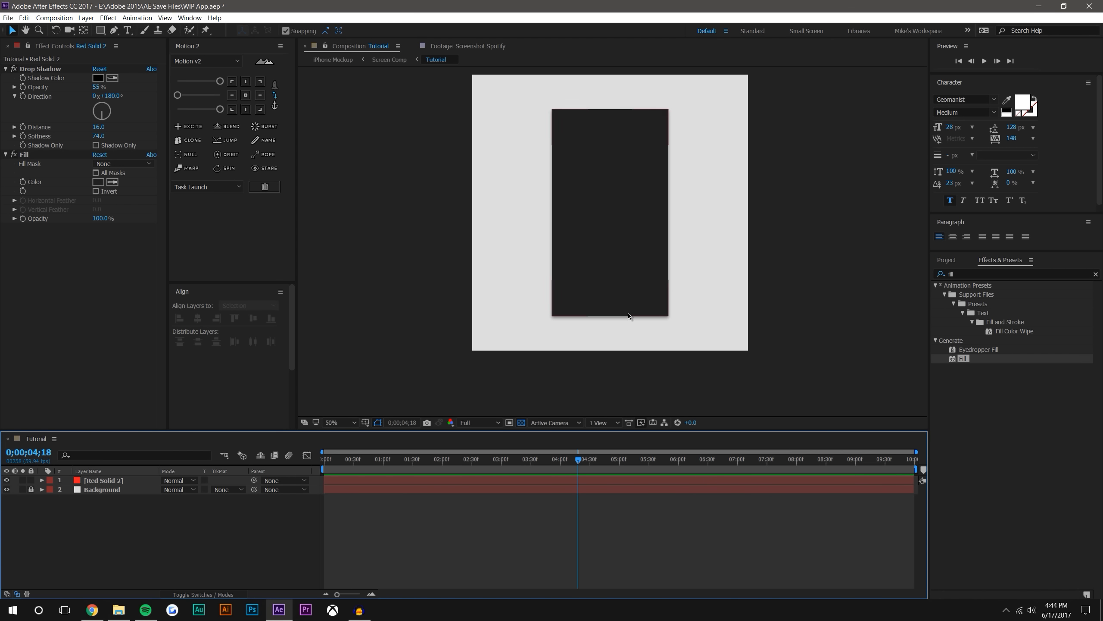
# Try the red D43535 as the solid's Fill colour to see its effect on the shadow, and undo the change
pyautogui.scroll(5, 643, 196)
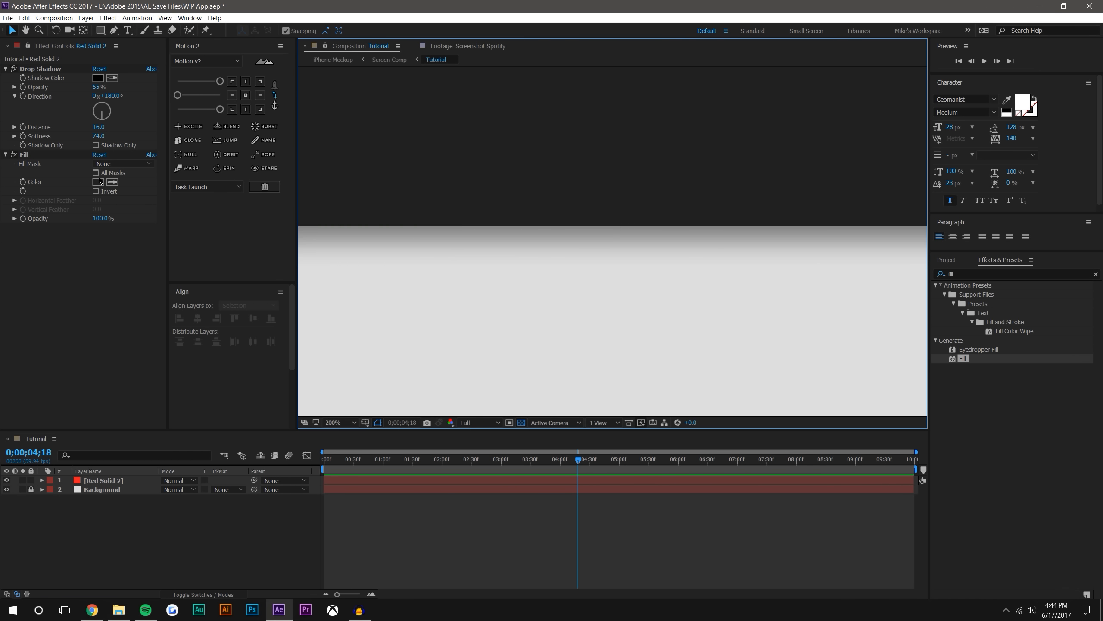
pyautogui.click(98, 182)
pyautogui.click(791, 159)
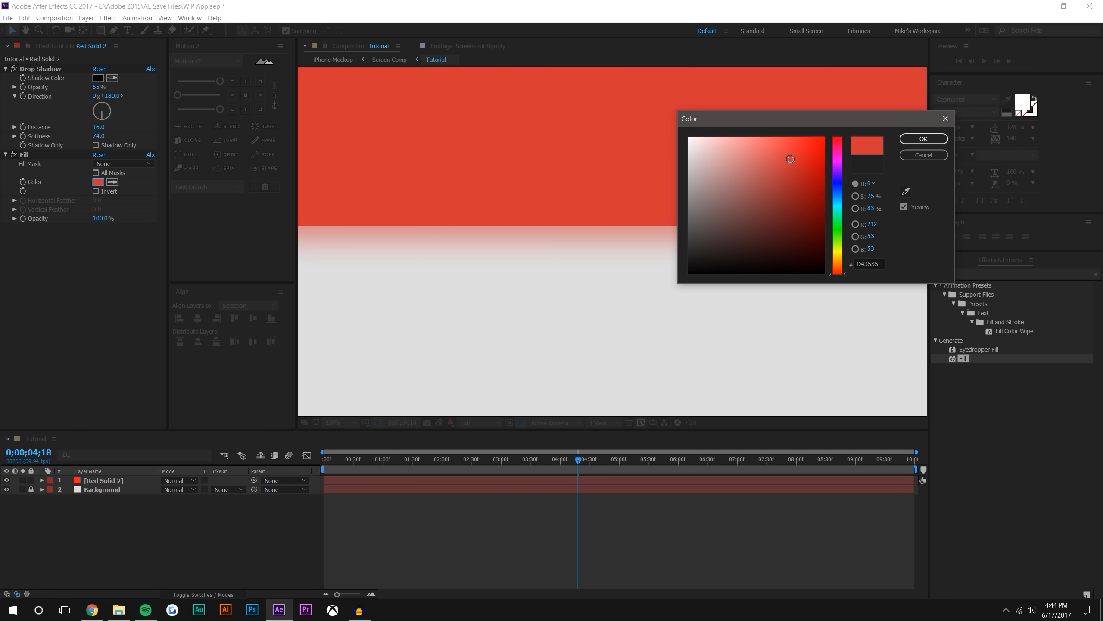
pyautogui.click(912, 140)
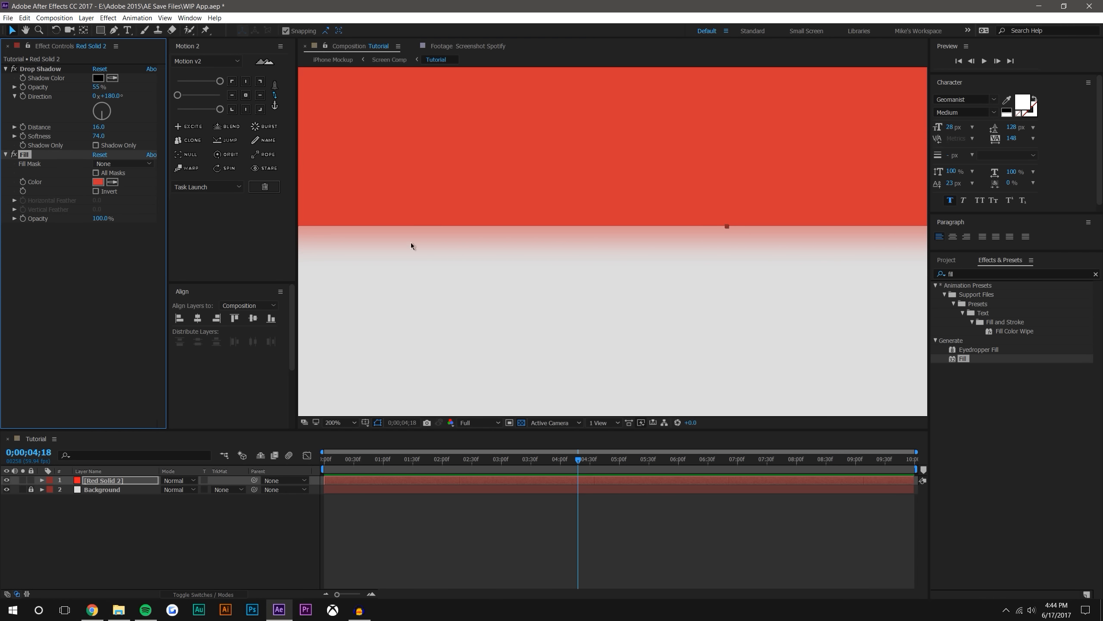
pyautogui.hotkey('ctrl', 'z')
# Collapse both effects on the phone screen solid and move Drop Shadow below Fill
pyautogui.click(79, 276)
pyautogui.click(5, 69)
pyautogui.click(5, 78)
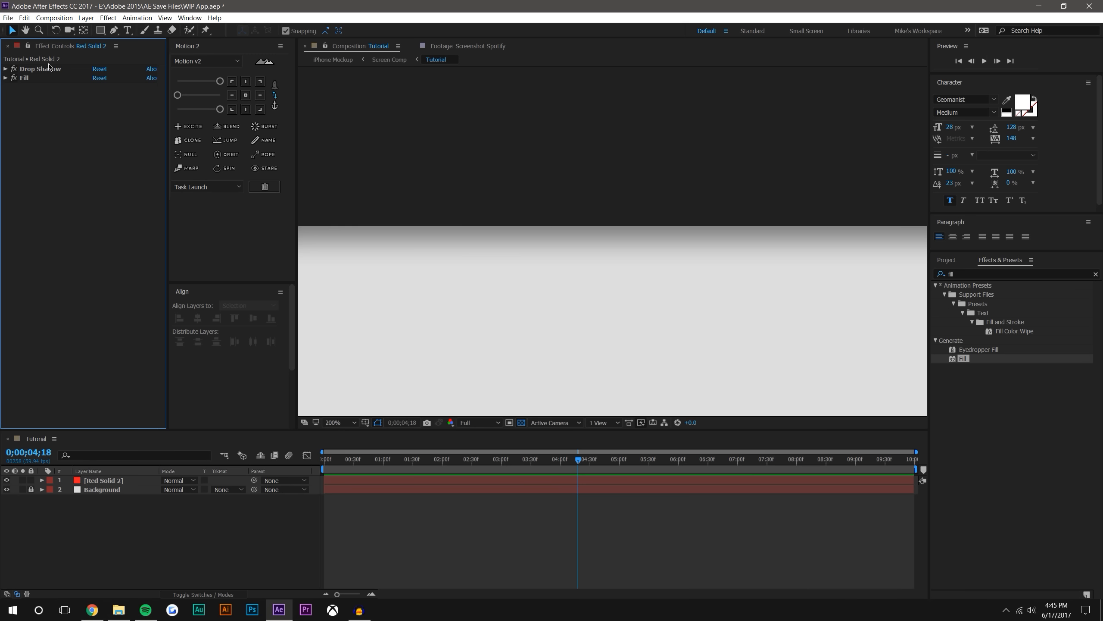
pyautogui.moveTo(29, 72); pyautogui.dragTo(30, 85)
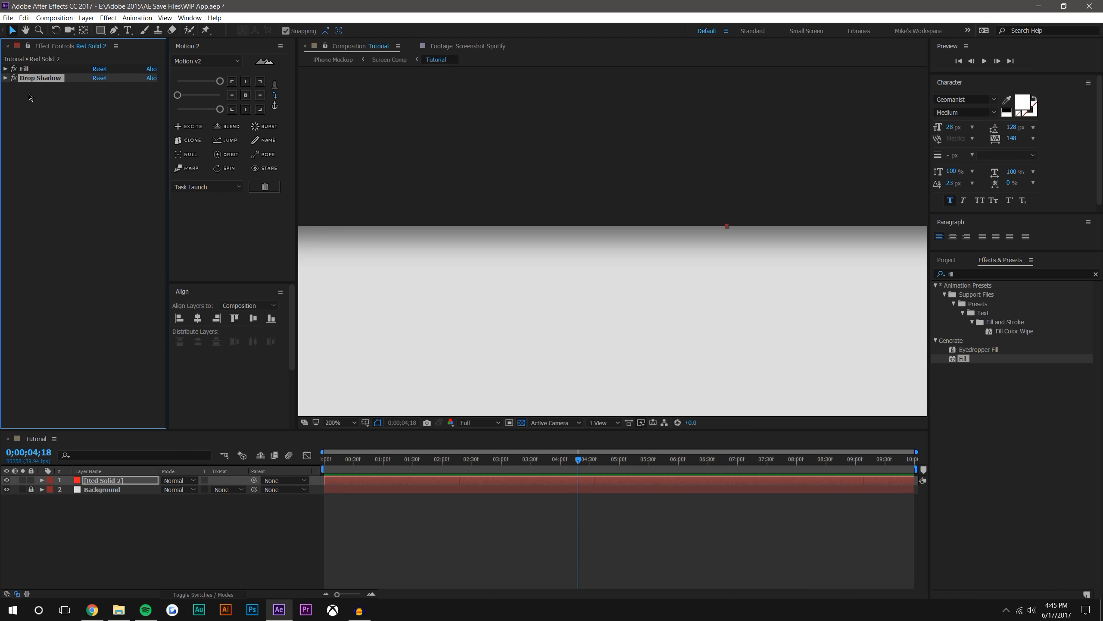
# Preview the red EB2222 as the Fill colour, cancel the colour change, and collapse the Fill settings
pyautogui.click(5, 69)
pyautogui.click(98, 96)
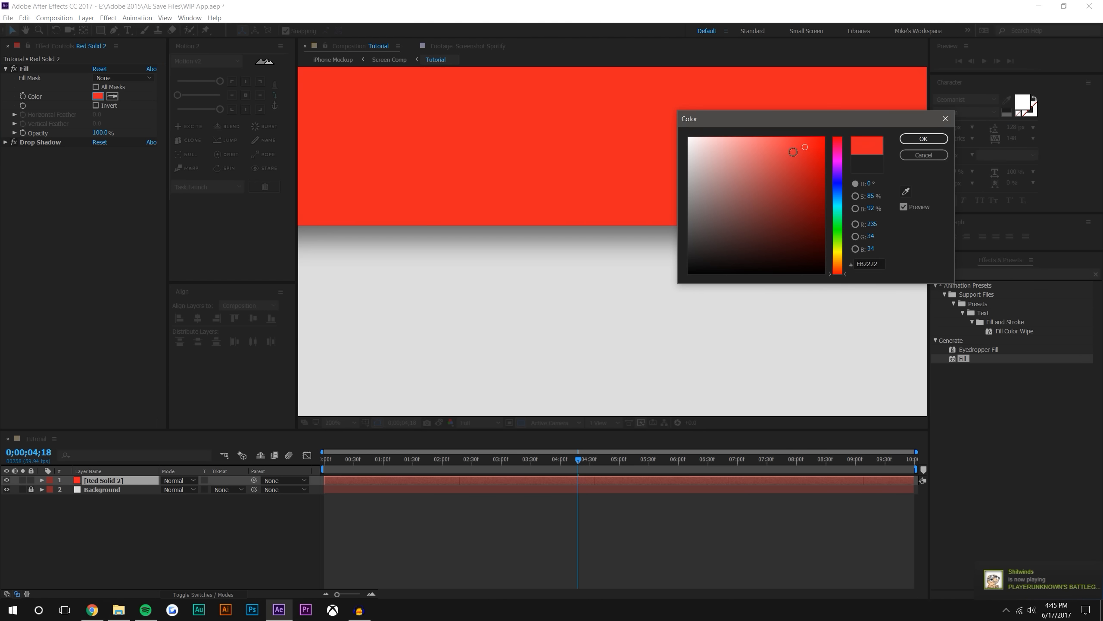
pyautogui.click(923, 155)
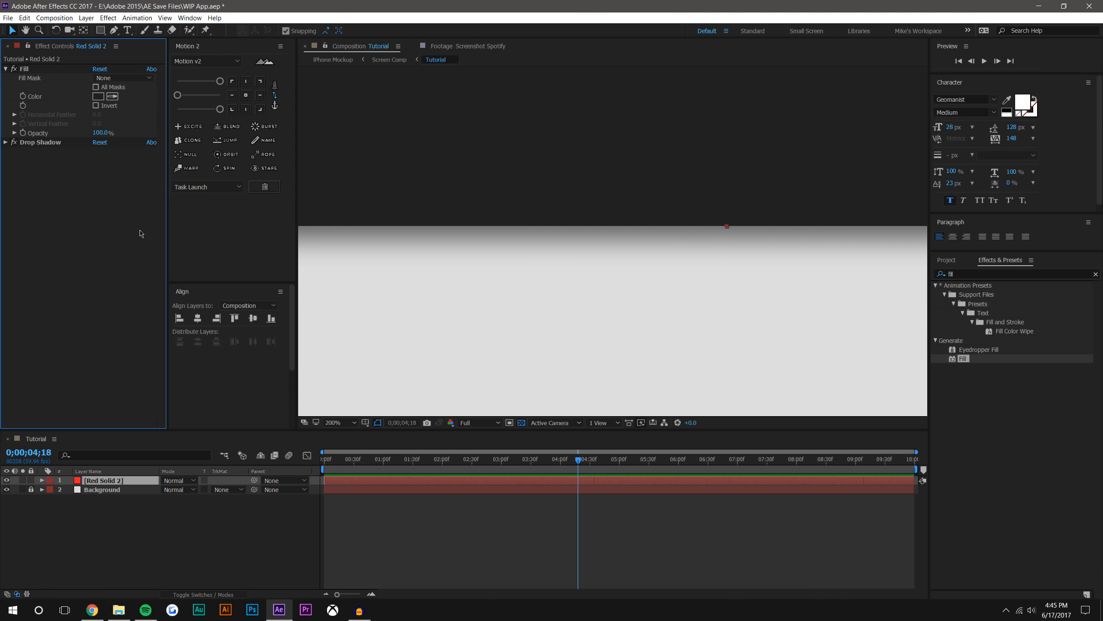
pyautogui.click(5, 68)
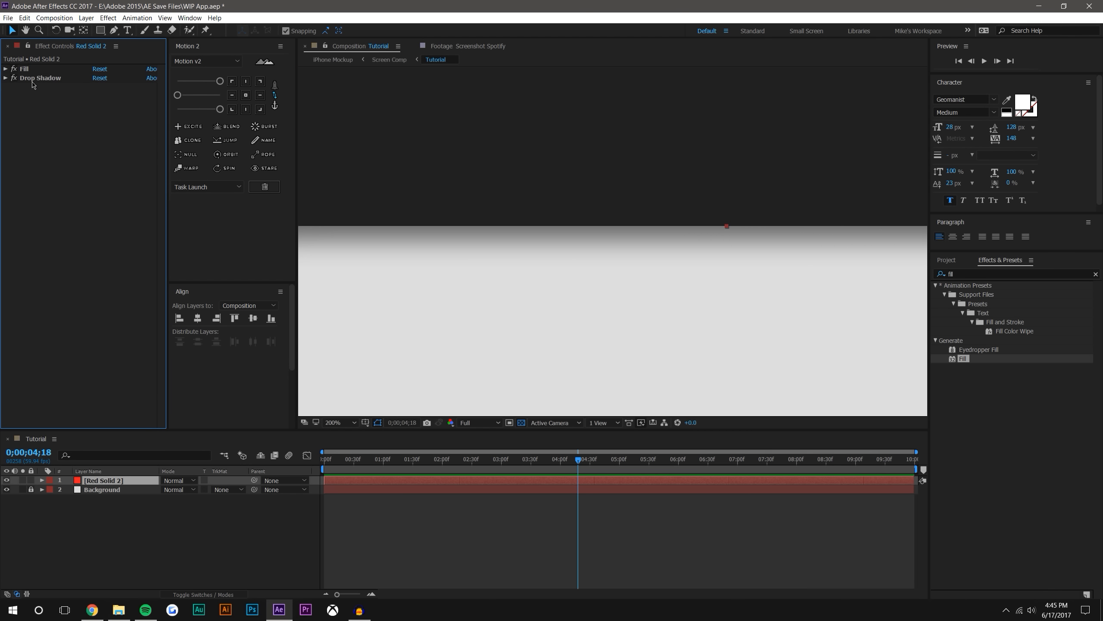
# Place the Bottom Bar and Top Bar compositions from the Icons folder over the lower and upper parts of the phone screen
pyautogui.scroll(-6, 511, 291)
pyautogui.click(830, 206)
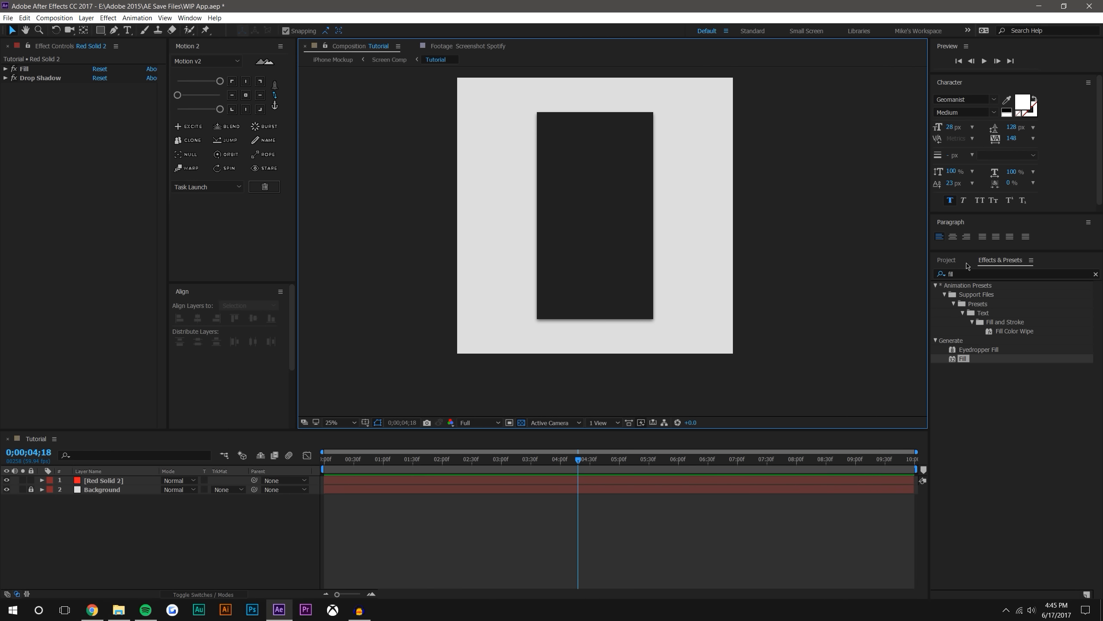
pyautogui.click(947, 260)
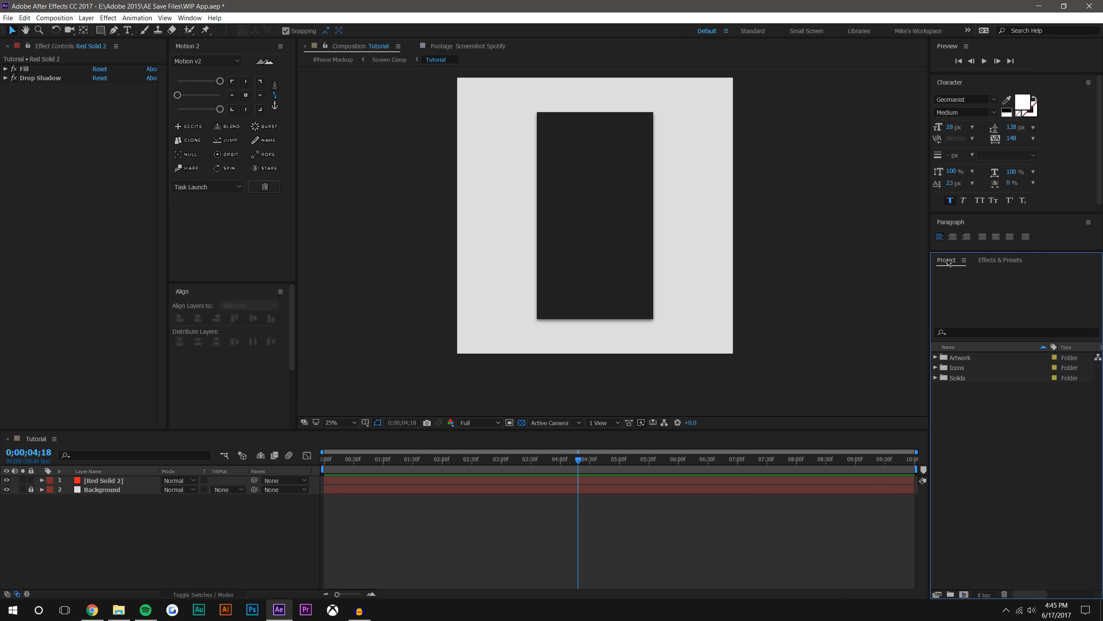
pyautogui.click(935, 367)
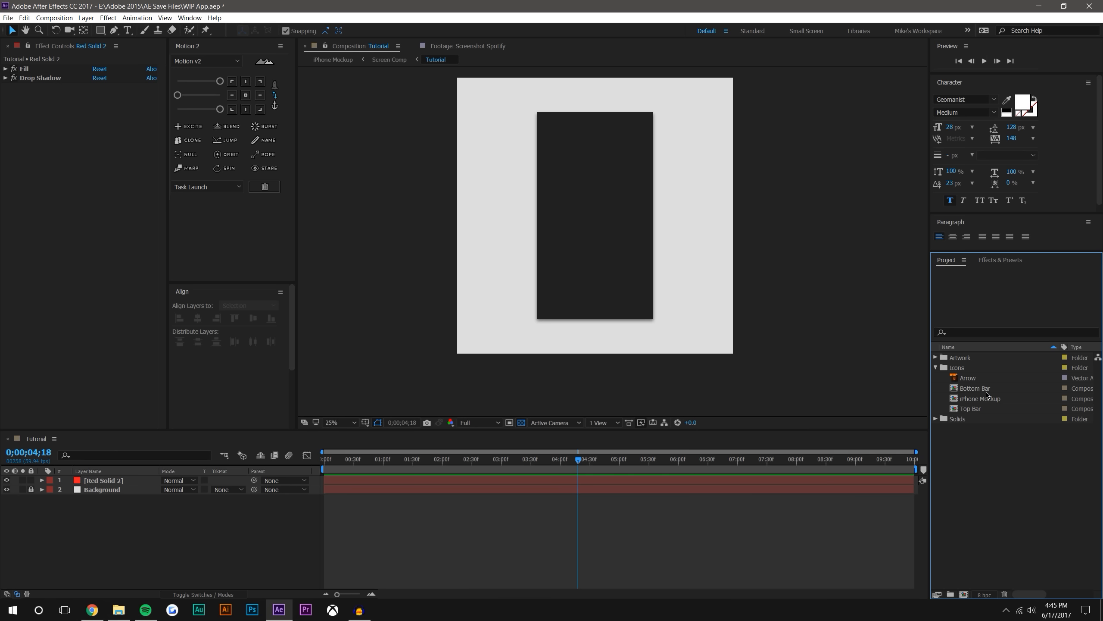
pyautogui.moveTo(983, 391); pyautogui.dragTo(596, 266)
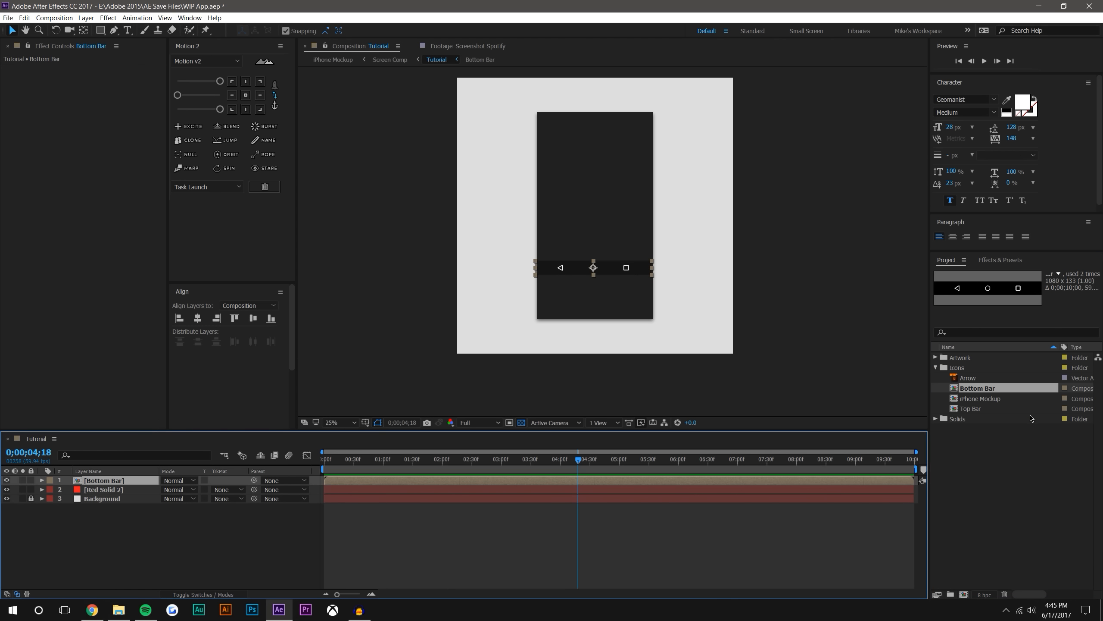
pyautogui.moveTo(986, 408); pyautogui.dragTo(587, 147)
pyautogui.scroll(4, 587, 147)
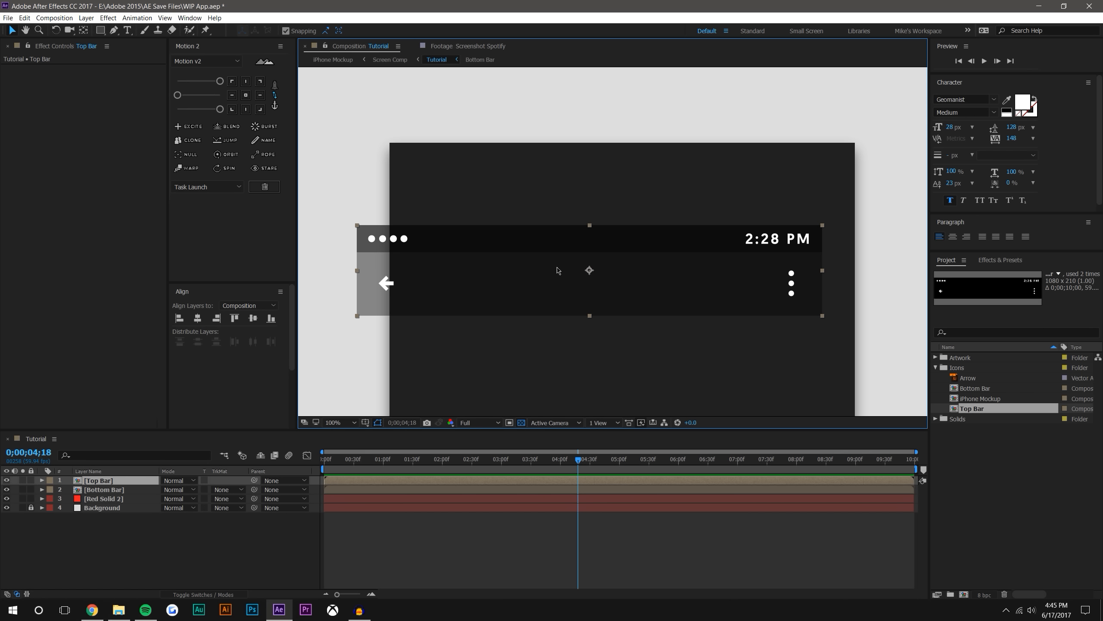
# Open the Top Bar composition and examine the shape layers that make up its icons
pyautogui.doubleClick(100, 481)
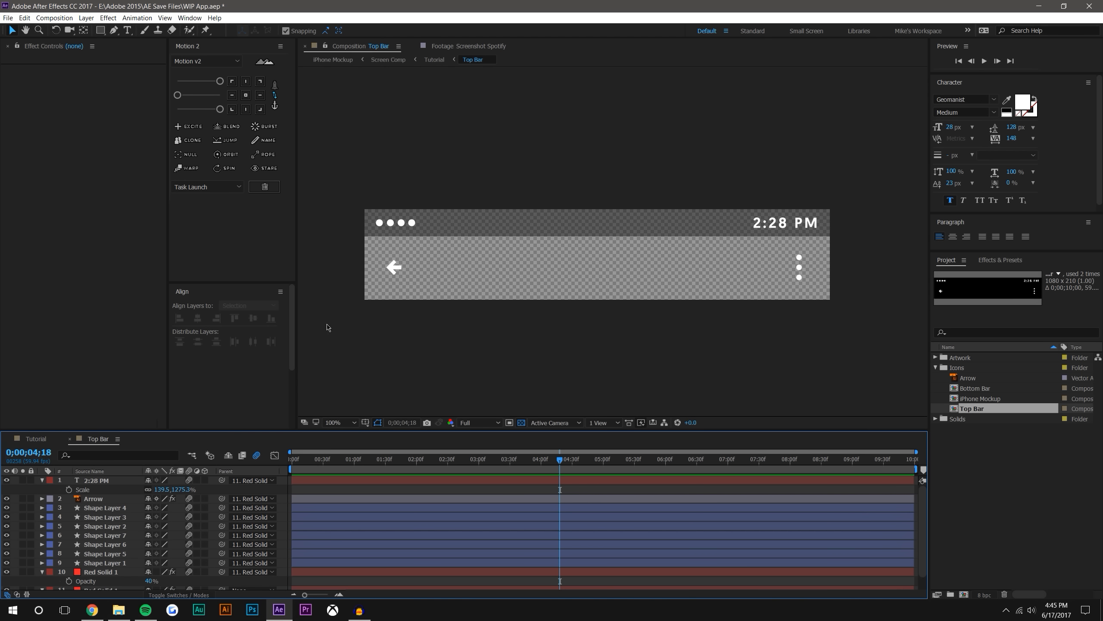
pyautogui.click(115, 509)
pyautogui.click(116, 526)
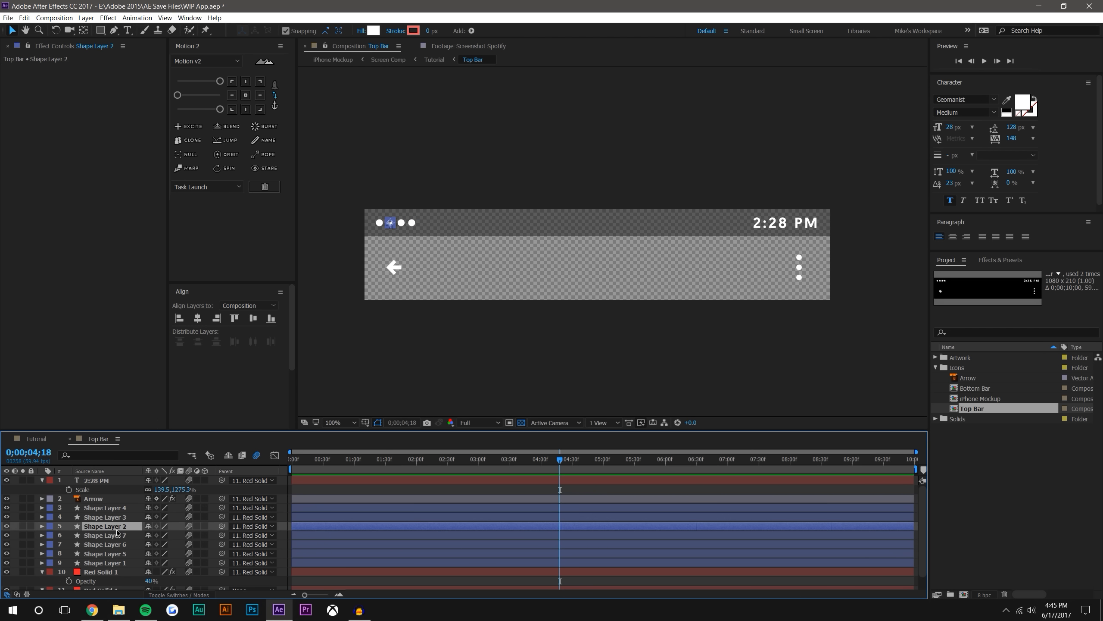
pyautogui.click(524, 319)
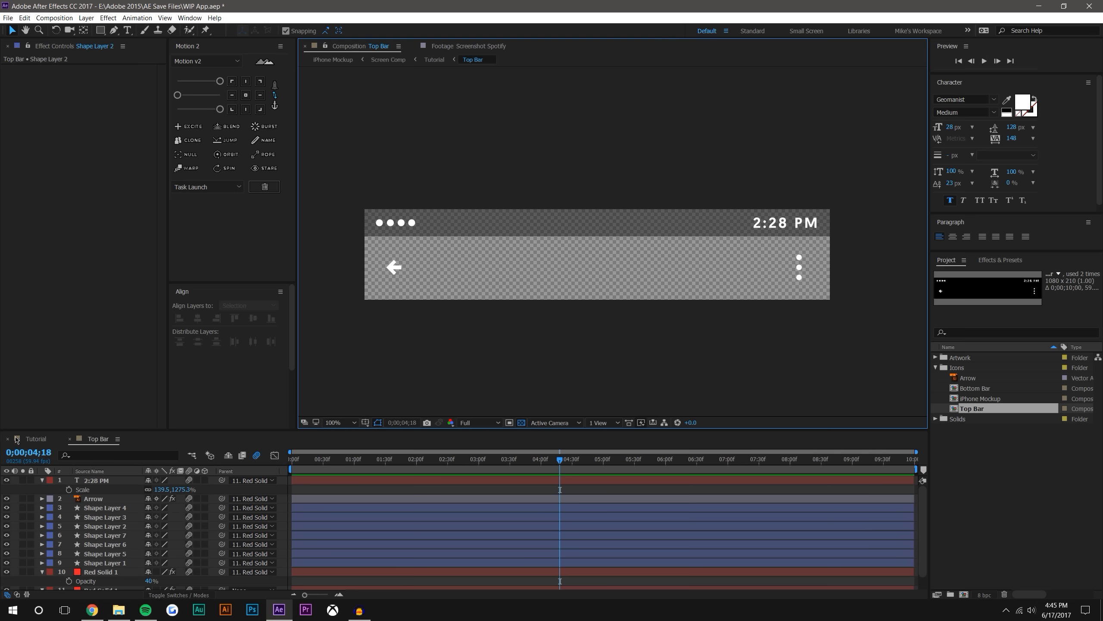
# Back in the Tutorial composition, set the Top Bar's anchor point to its top centre and snap the bar to the phone screen's upper edge
pyautogui.click(33, 440)
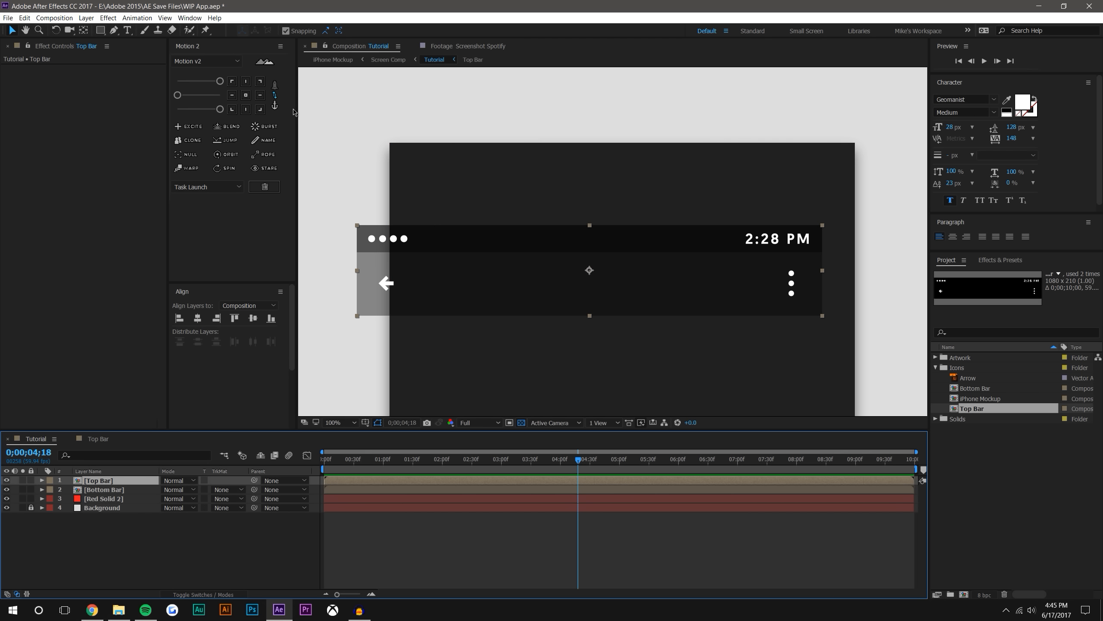
pyautogui.click(245, 82)
pyautogui.moveTo(590, 225); pyautogui.dragTo(622, 144)
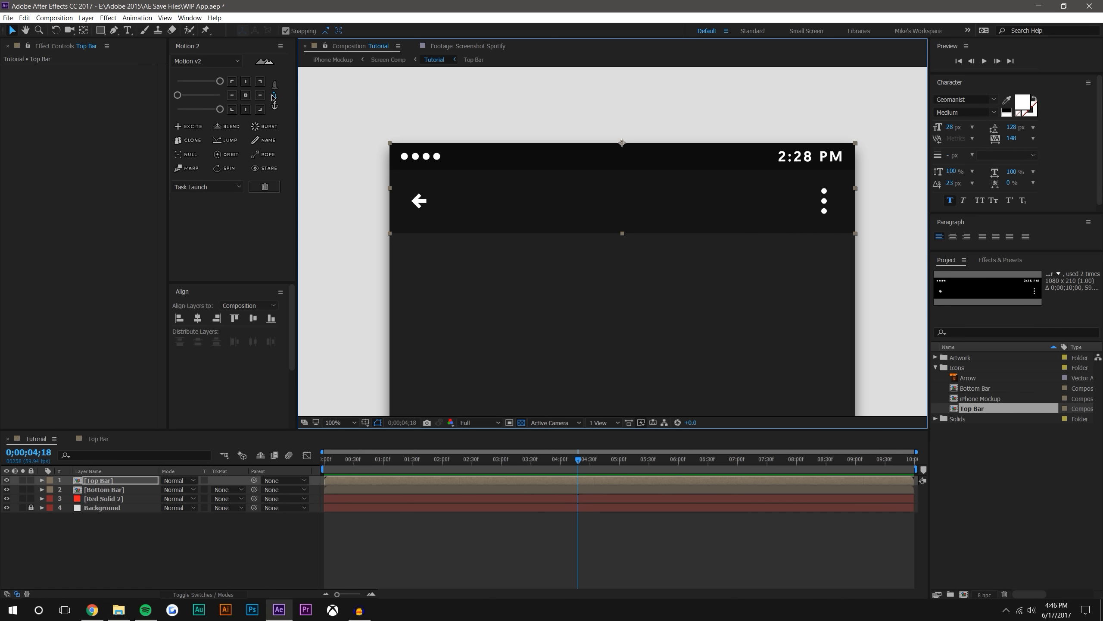
pyautogui.moveTo(624, 147)
pyautogui.mouseDown()
pyautogui.moveTo(624, 165)
pyautogui.moveTo(623, 145)
pyautogui.mouseUp()
pyautogui.scroll(-3, 625, 222)
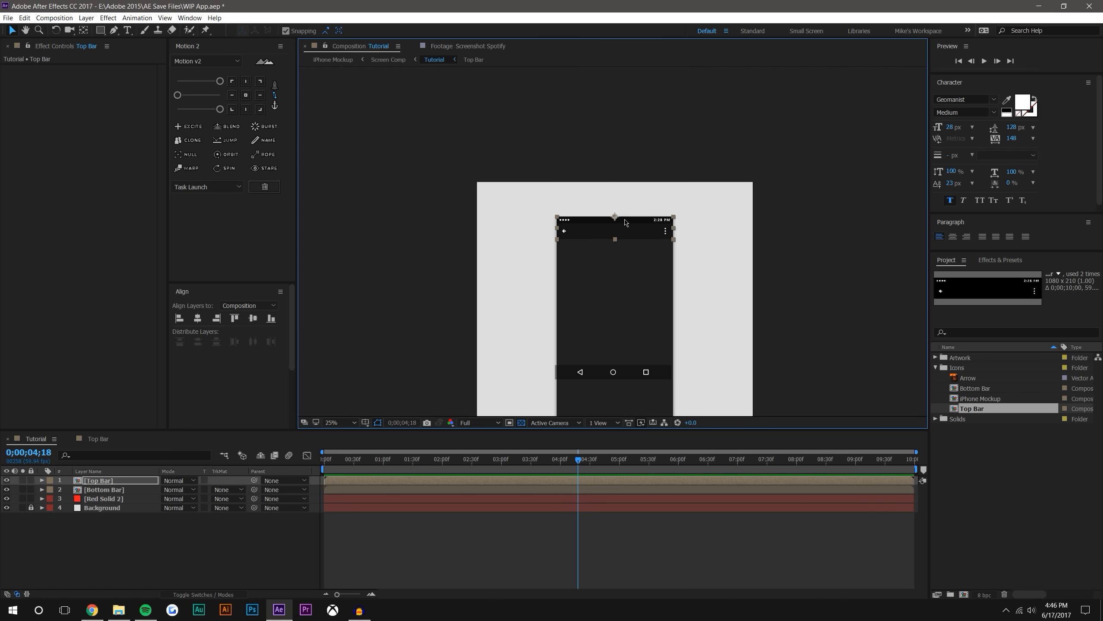
pyautogui.moveTo(652, 225); pyautogui.dragTo(647, 168)
pyautogui.click(734, 234)
# Move the Bottom Bar's anchor point to its bottom centre and snap the bar to the phone screen's lower edge
pyautogui.scroll(2, 691, 281)
pyautogui.moveTo(691, 281); pyautogui.dragTo(703, 208)
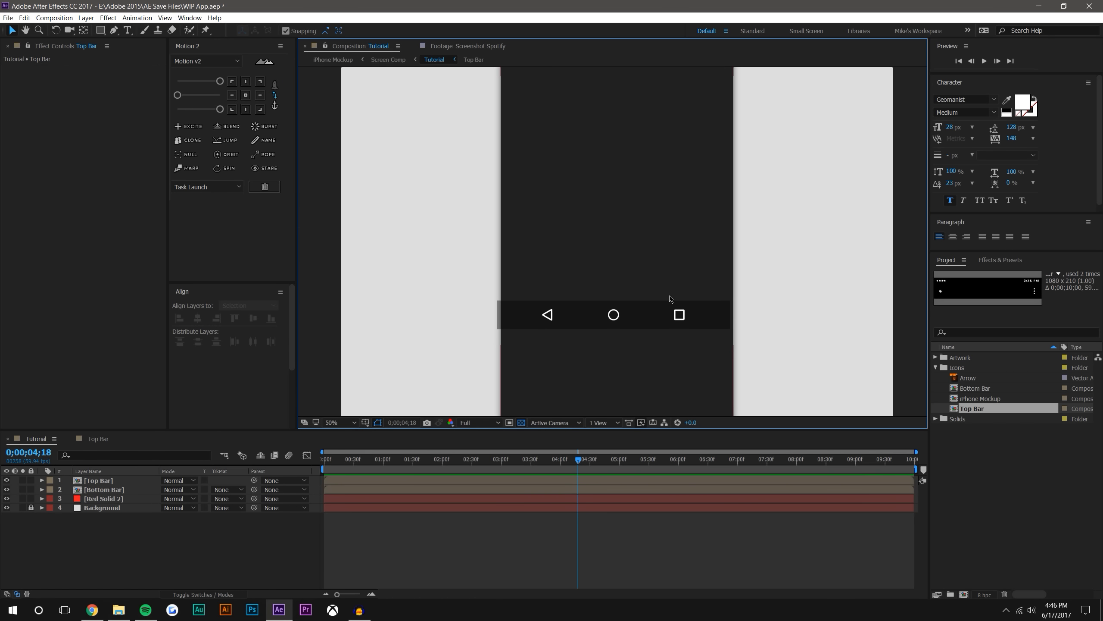
pyautogui.click(665, 308)
pyautogui.click(245, 109)
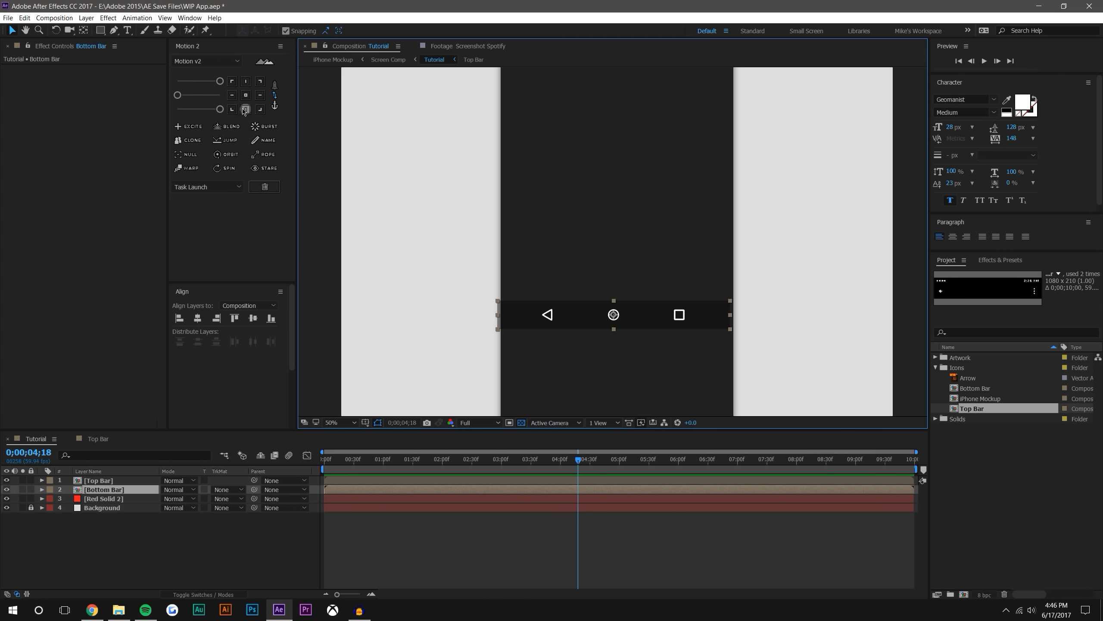
pyautogui.press('y')
pyautogui.moveTo(613, 328); pyautogui.dragTo(646, 127)
pyautogui.click(12, 30)
pyautogui.scroll(1, 575, 262)
pyautogui.moveTo(660, 209); pyautogui.dragTo(668, 385)
pyautogui.scroll(-3, 648, 317)
pyautogui.click(833, 232)
pyautogui.moveTo(813, 223); pyautogui.dragTo(780, 292)
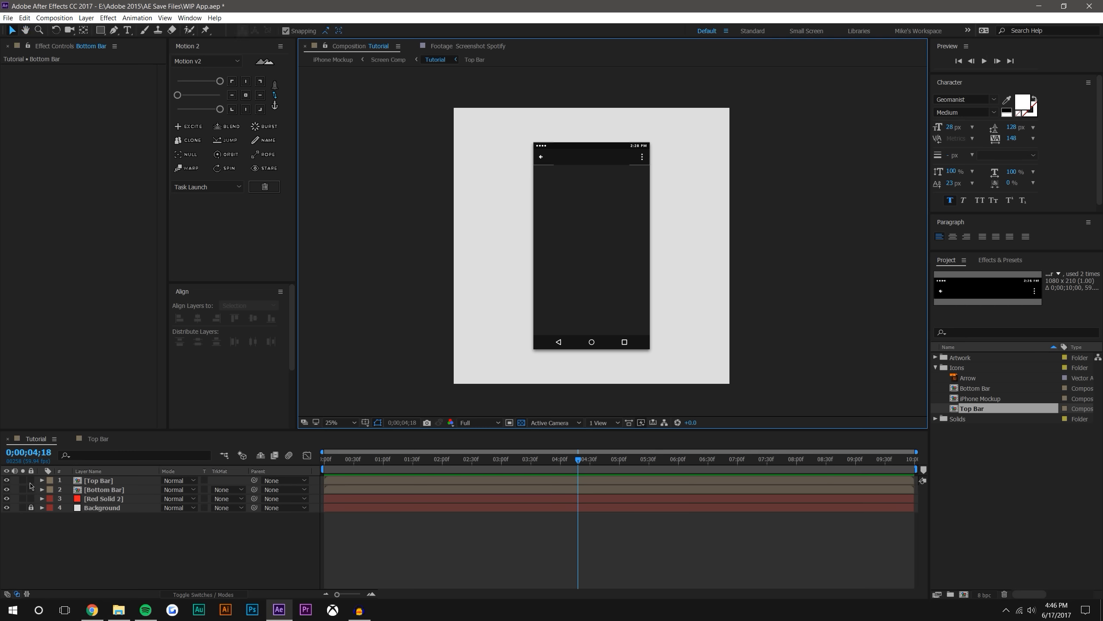
# Lock the Top Bar, Bottom Bar and Red Solid 2 layers
pyautogui.moveTo(32, 481); pyautogui.dragTo(31, 499)
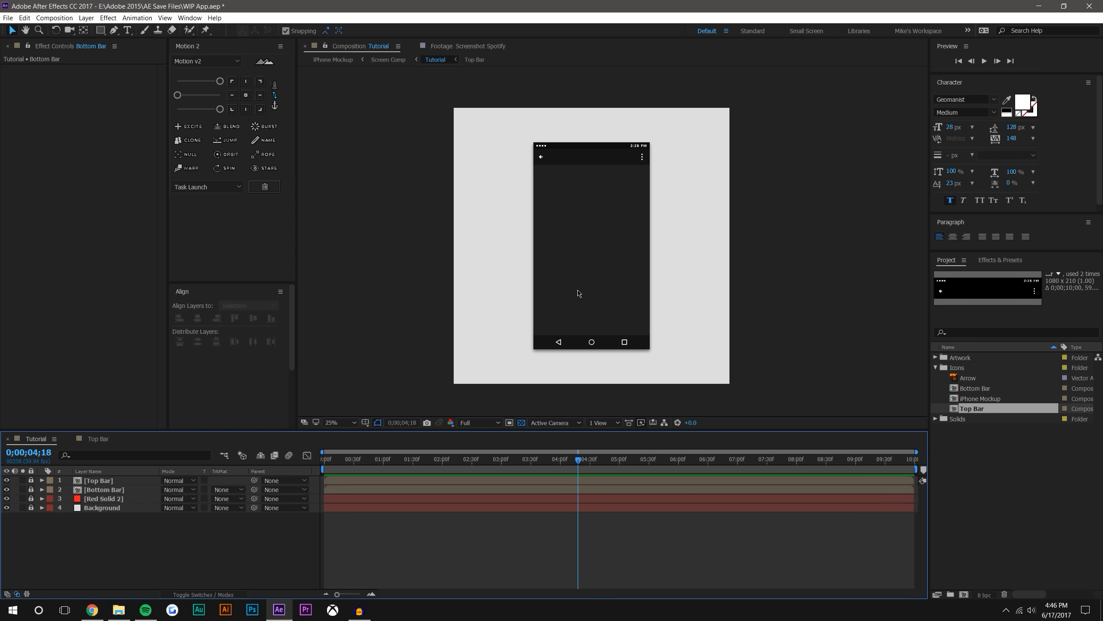
pyautogui.moveTo(629, 214); pyautogui.dragTo(645, 223)
pyautogui.moveTo(599, 158); pyautogui.dragTo(613, 148)
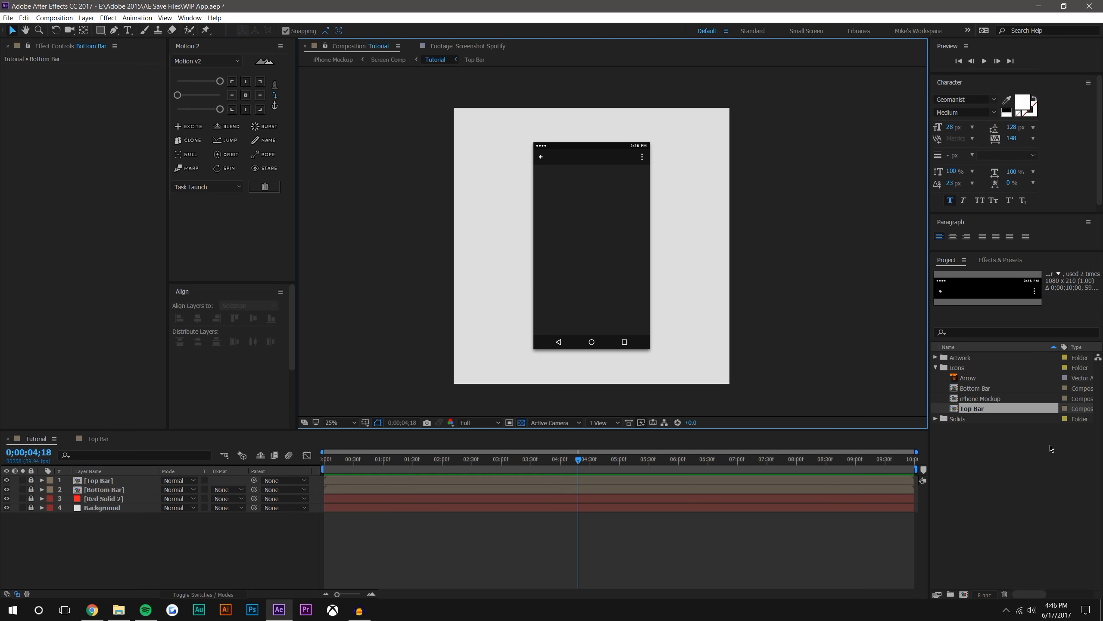
# Collapse the Icons folder and place the Album Artwork image from the Artwork folder at the centre of the composition
pyautogui.click(1058, 477)
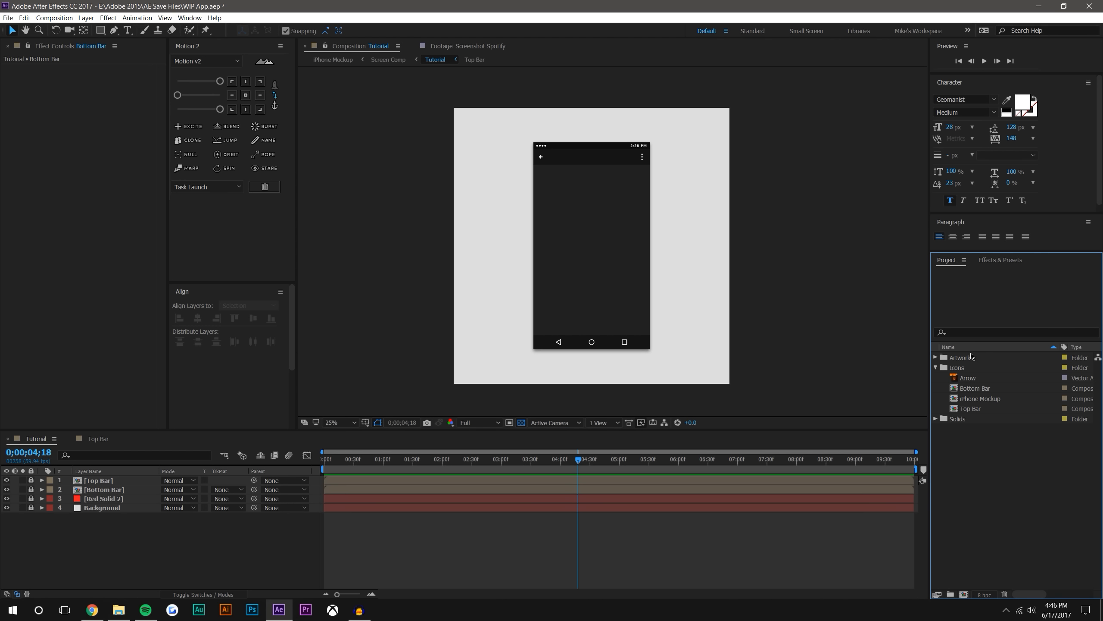
pyautogui.click(937, 367)
pyautogui.click(935, 357)
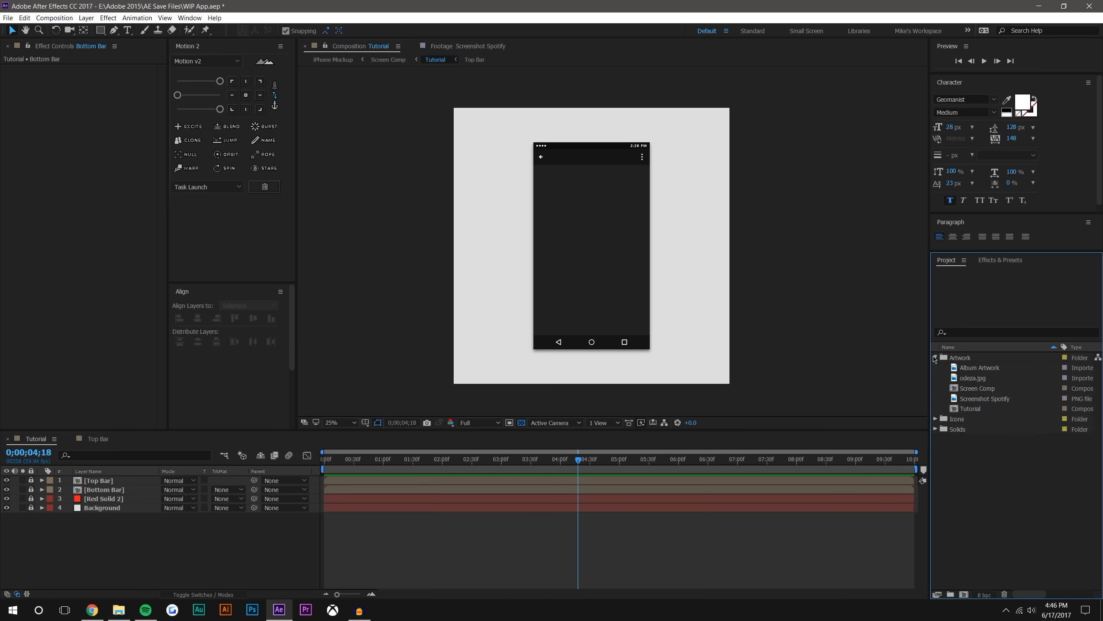
pyautogui.click(996, 370)
pyautogui.moveTo(981, 367); pyautogui.dragTo(590, 245)
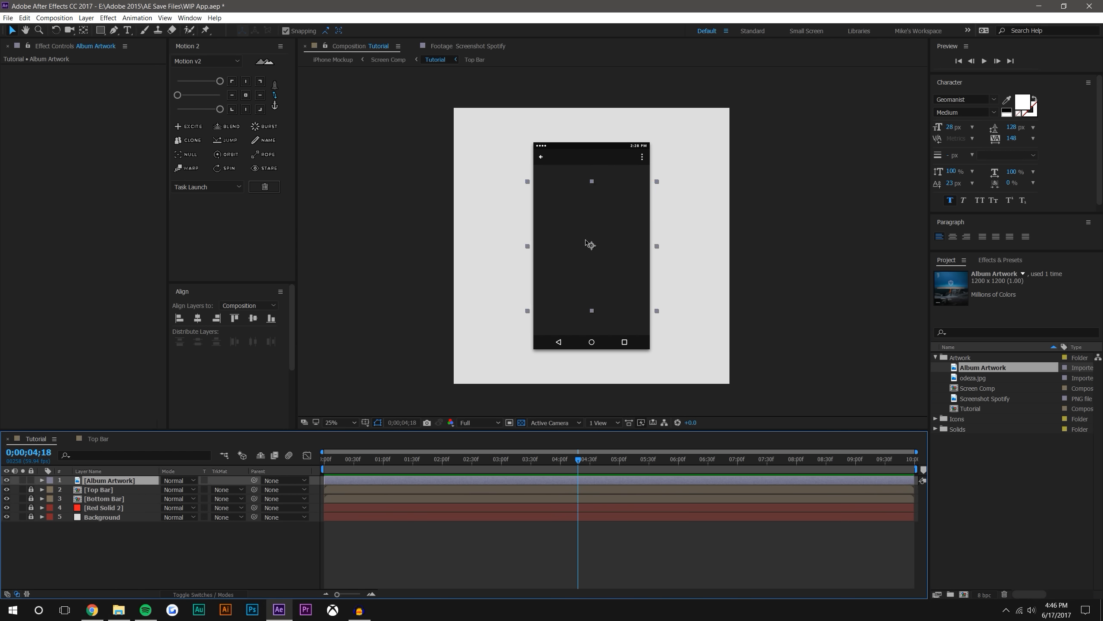
pyautogui.scroll(2, 589, 244)
pyautogui.press('space')
pyautogui.moveTo(572, 180); pyautogui.dragTo(583, 268)
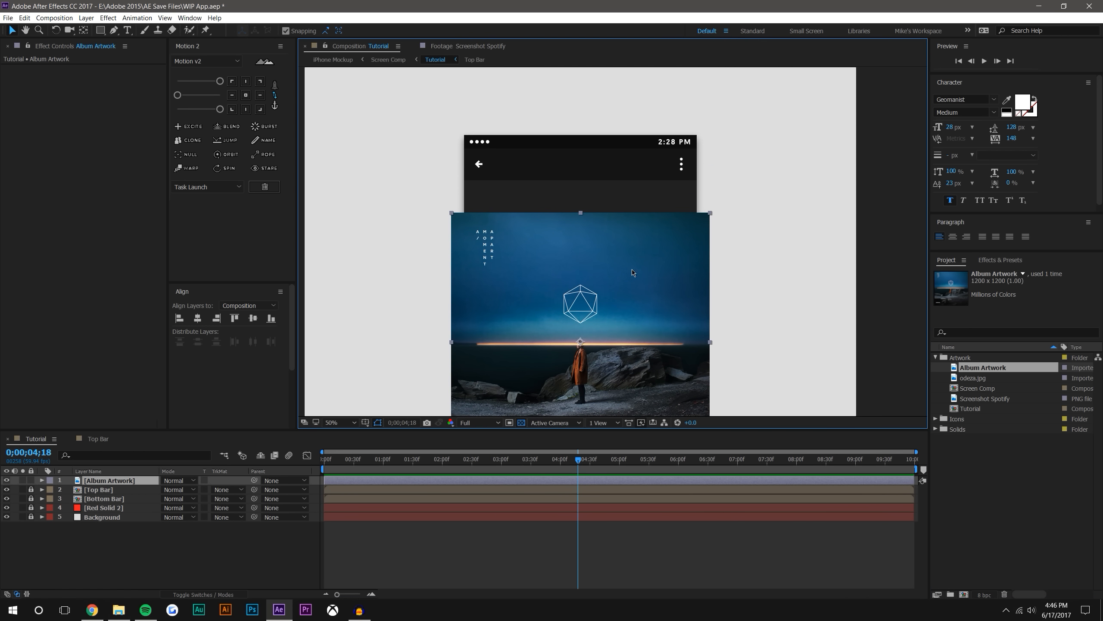
# Move the album artwork's anchor point to its top centre and snap the image to the phone screen's upper edge
pyautogui.press('y')
pyautogui.moveTo(581, 342); pyautogui.dragTo(578, 218)
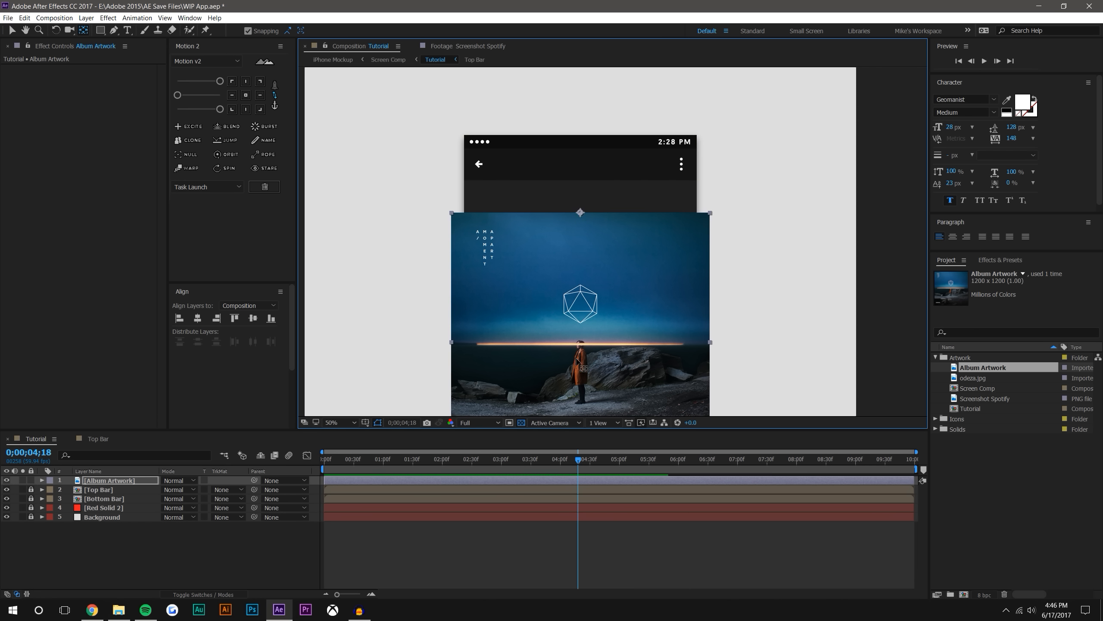
pyautogui.click(13, 31)
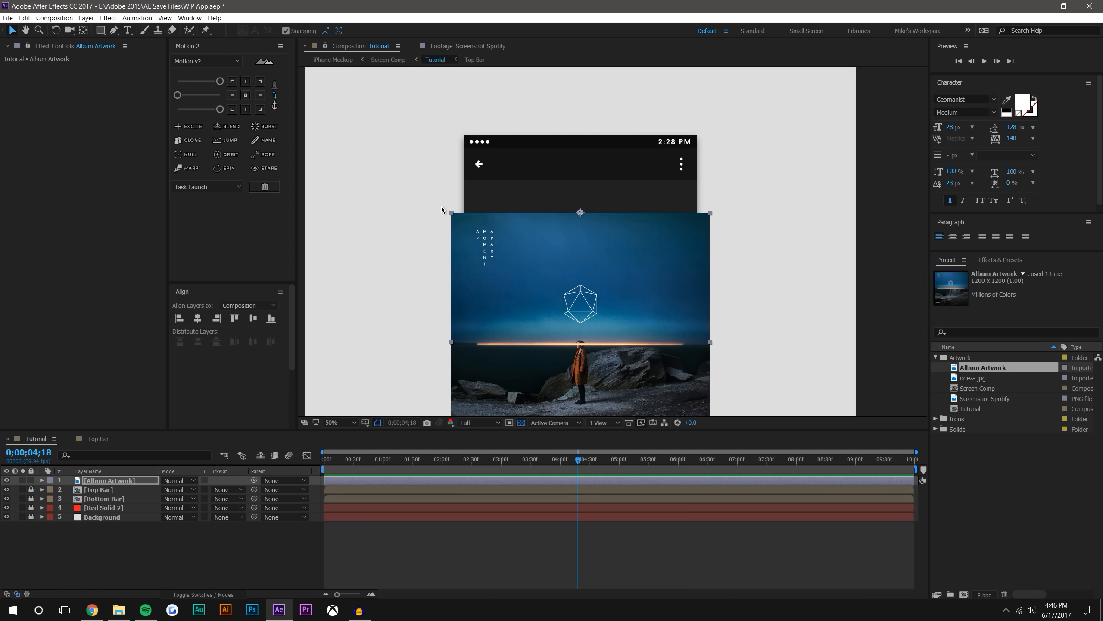
pyautogui.moveTo(574, 213); pyautogui.dragTo(566, 142)
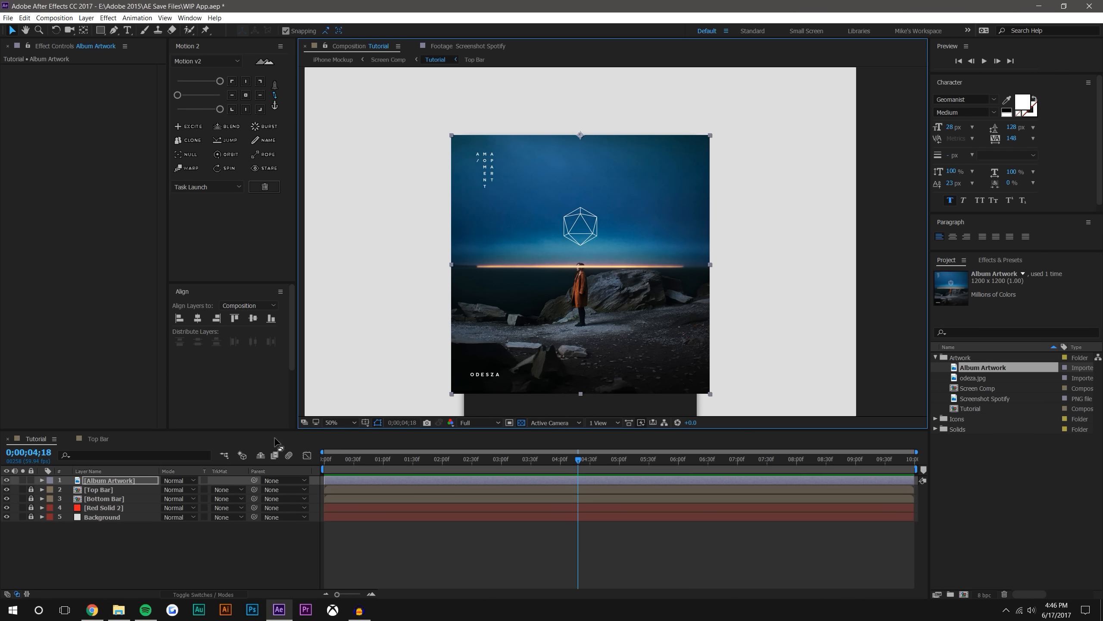
# Set the album artwork's scale to 90% and check its lower right corner against the edge of the phone screen
pyautogui.press('s')
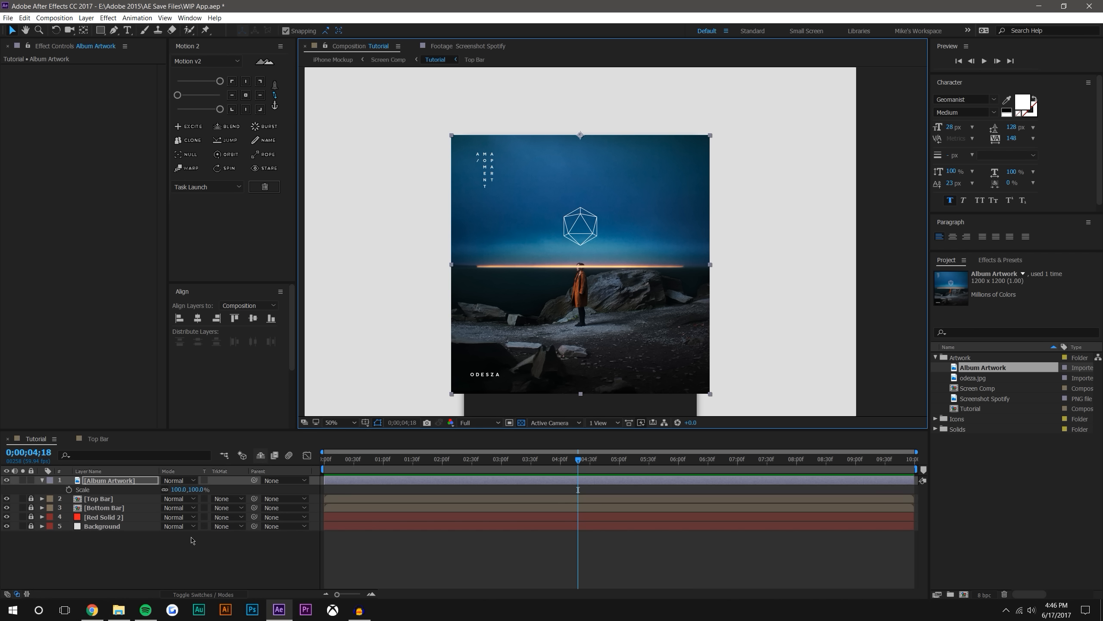
pyautogui.click(198, 489)
pyautogui.write('90')
pyautogui.press('Return')
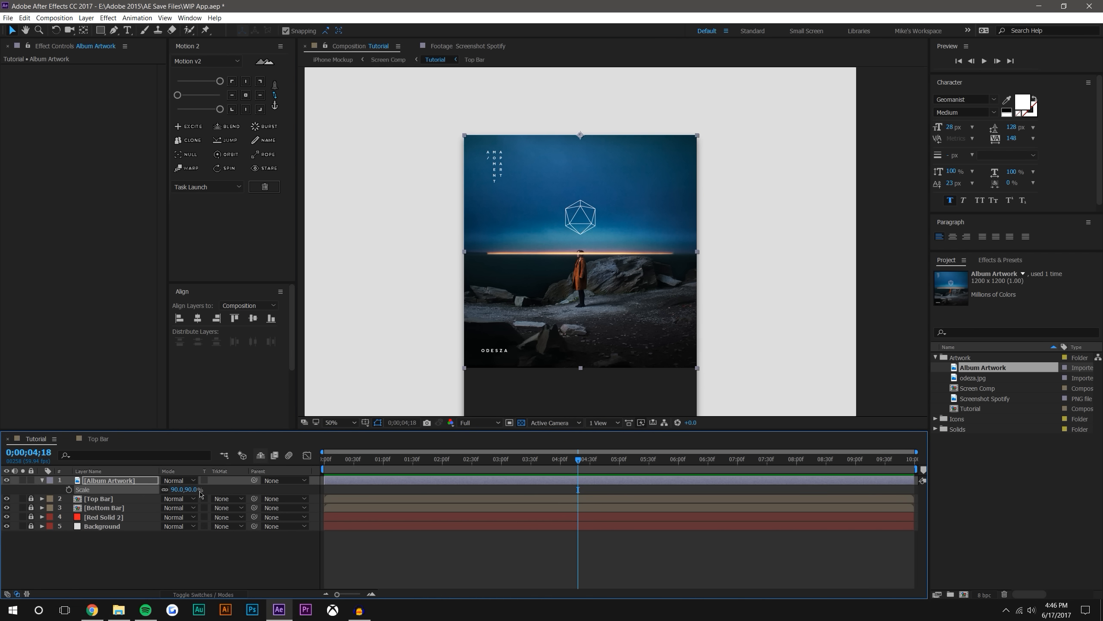
pyautogui.scroll(1, 724, 309)
pyautogui.moveTo(725, 309); pyautogui.dragTo(499, 89)
pyautogui.scroll(1, 518, 227)
pyautogui.moveTo(512, 228); pyautogui.dragTo(690, 234)
pyautogui.moveTo(679, 316)
pyautogui.mouseDown()
pyautogui.moveTo(734, 352)
pyautogui.moveTo(564, 239)
pyautogui.moveTo(712, 350)
pyautogui.moveTo(681, 321)
pyautogui.mouseUp()
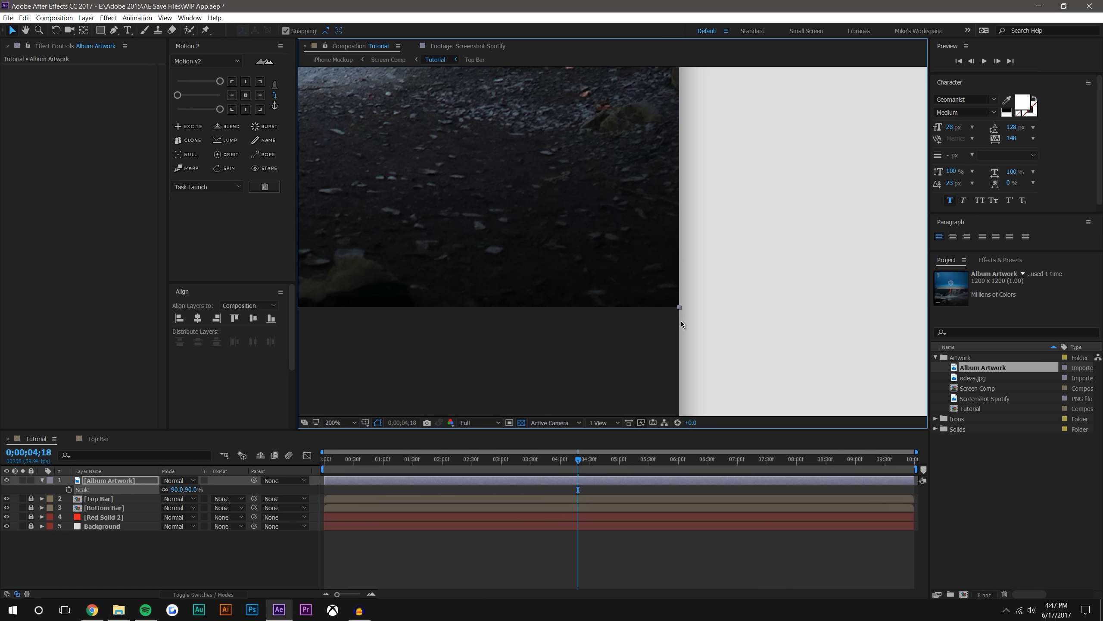
pyautogui.scroll(-2, 539, 246)
pyautogui.click(718, 201)
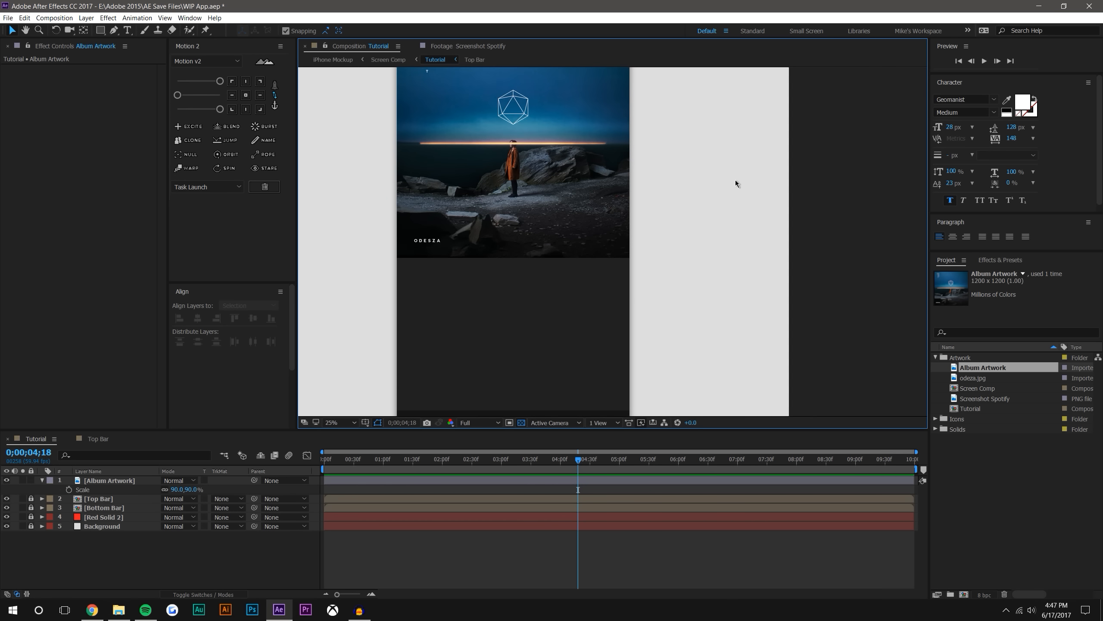
# Move the Album Artwork layer below Top Bar and Bottom Bar in the layer stack and check how the bars overlay it
pyautogui.scroll(-2, 735, 179)
pyautogui.click(110, 480)
pyautogui.moveTo(110, 480); pyautogui.dragTo(116, 515)
pyautogui.scroll(2, 614, 200)
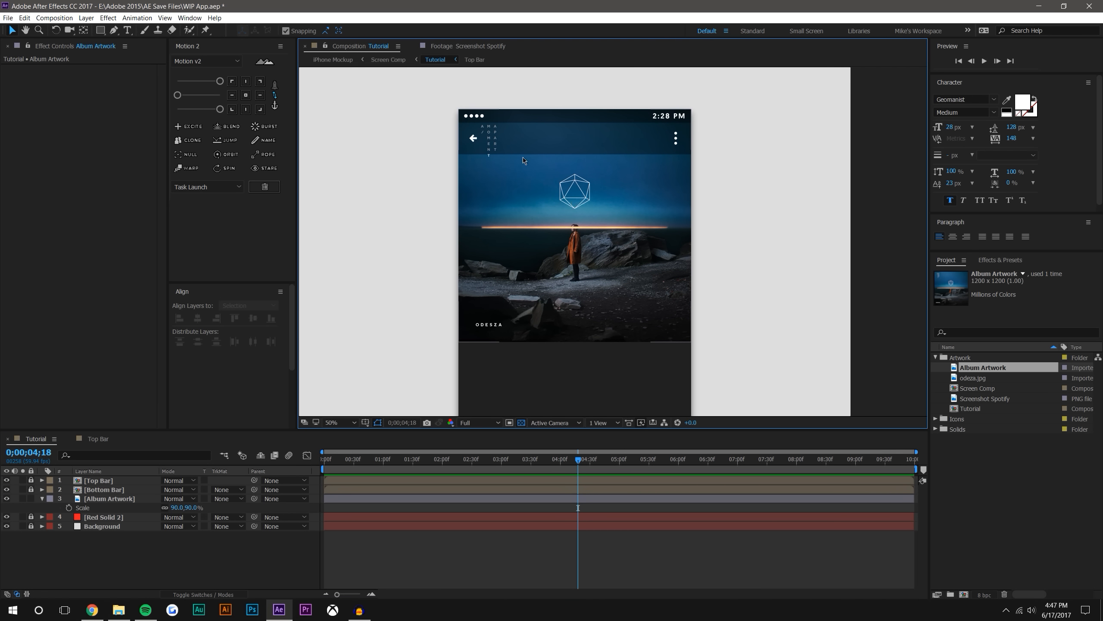
pyautogui.scroll(2, 568, 122)
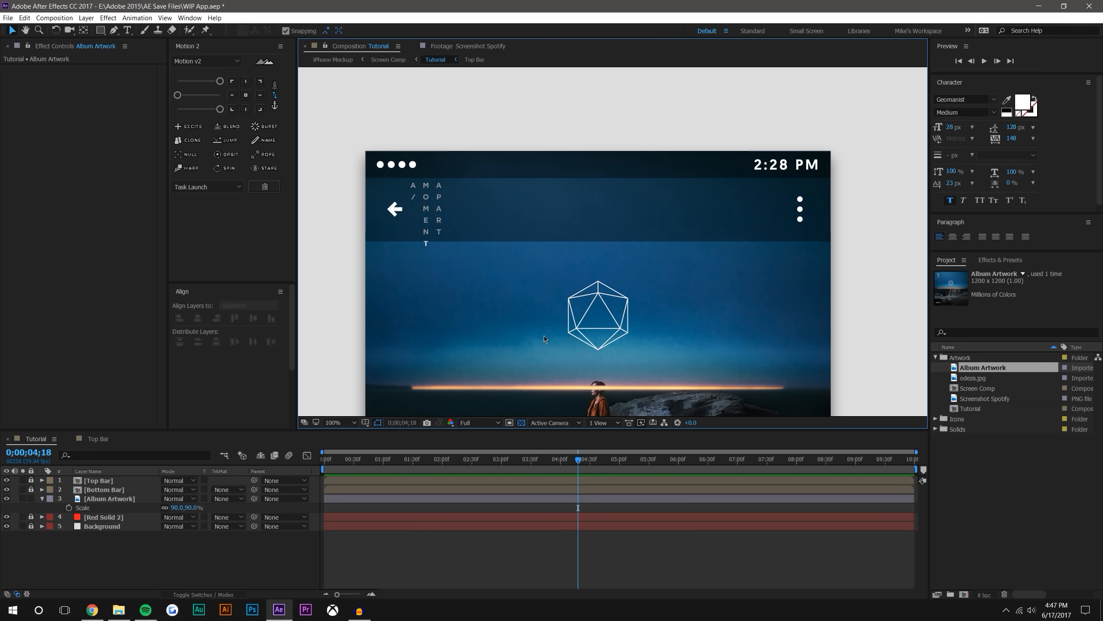
pyautogui.scroll(-2, 675, 248)
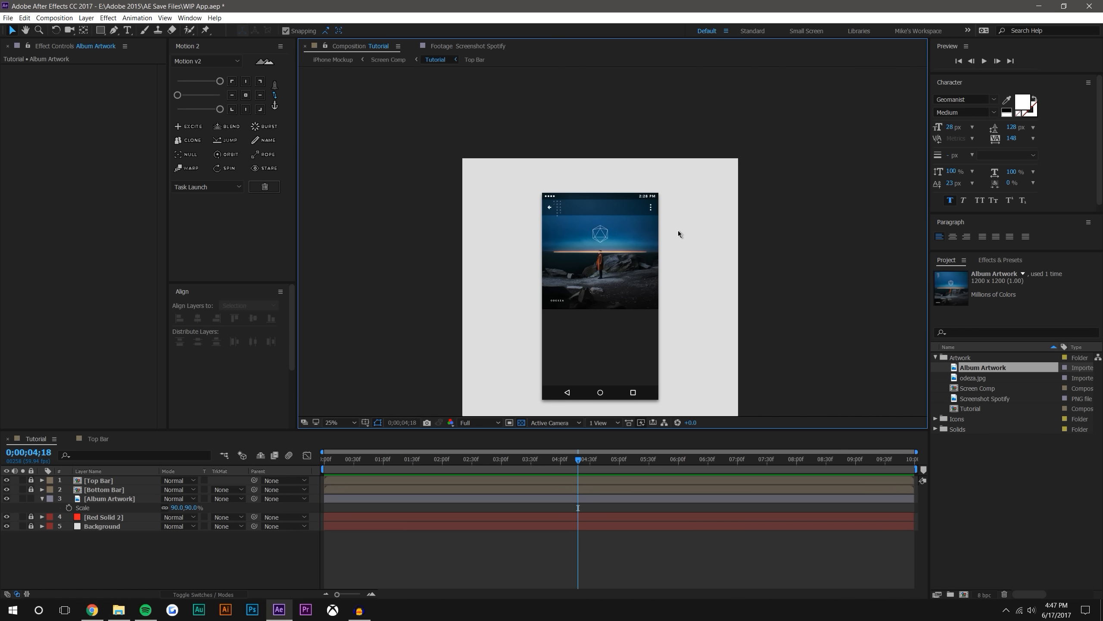
pyautogui.scroll(2, 617, 246)
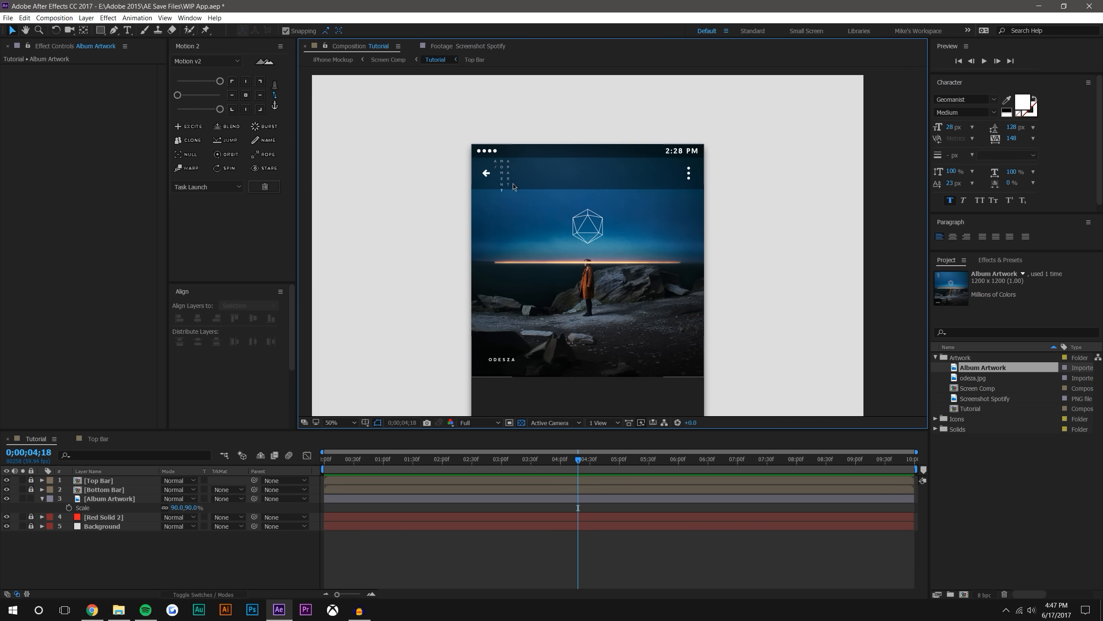
pyautogui.scroll(-1, 644, 159)
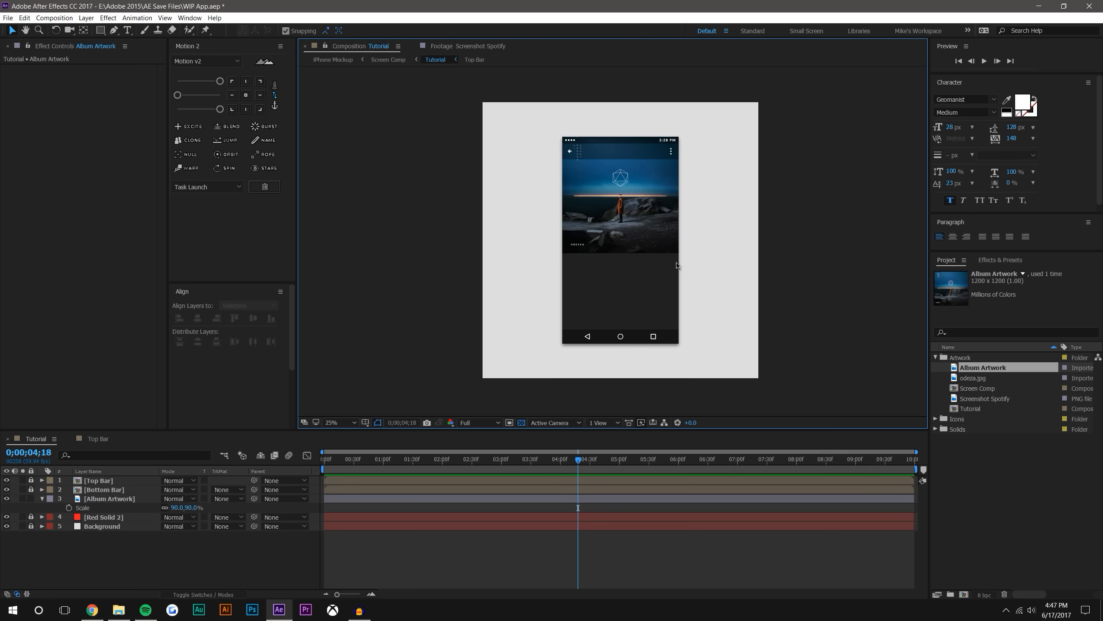
# Switch from the Rectangle tool to the Ellipse tool for drawing on the empty part of the phone screen
pyautogui.scroll(2, 666, 263)
pyautogui.press('v')
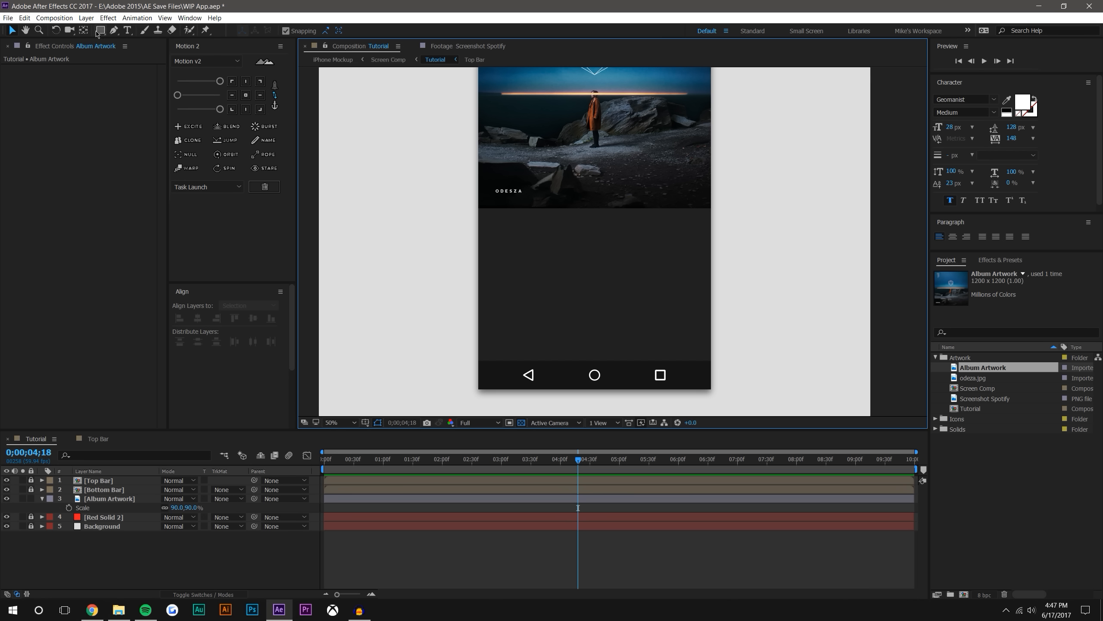
pyautogui.moveTo(103, 33)
pyautogui.mouseDown()
pyautogui.moveTo(129, 54)
pyautogui.moveTo(165, 57)
pyautogui.mouseUp()
pyautogui.moveTo(552, 258); pyautogui.dragTo(587, 293)
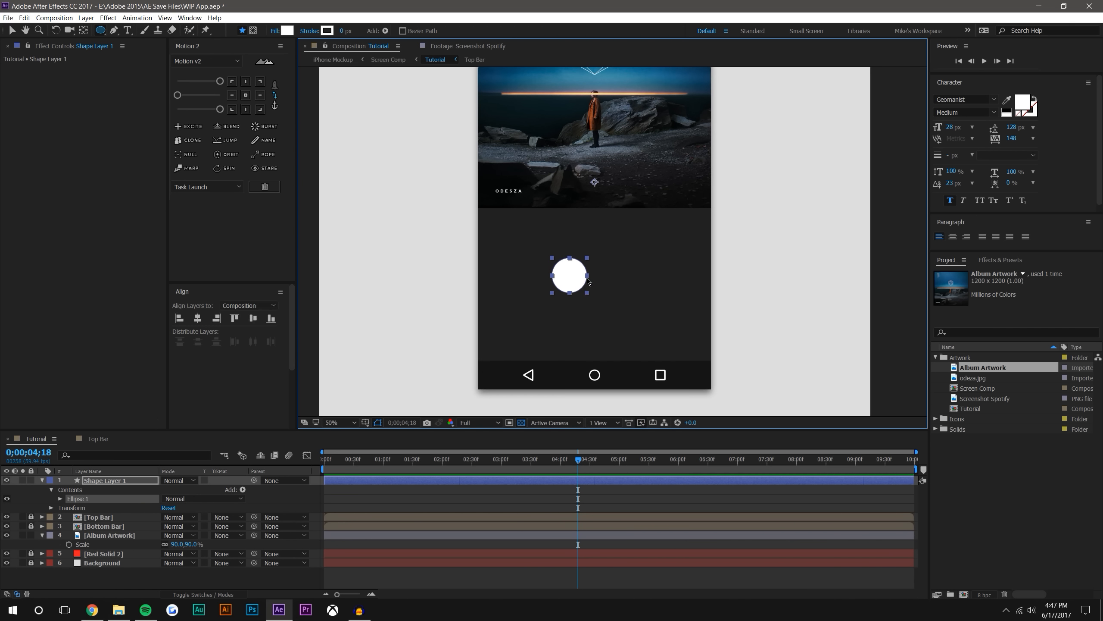
pyautogui.hotkey('ctrl', 'z')
pyautogui.moveTo(571, 274); pyautogui.dragTo(602, 311)
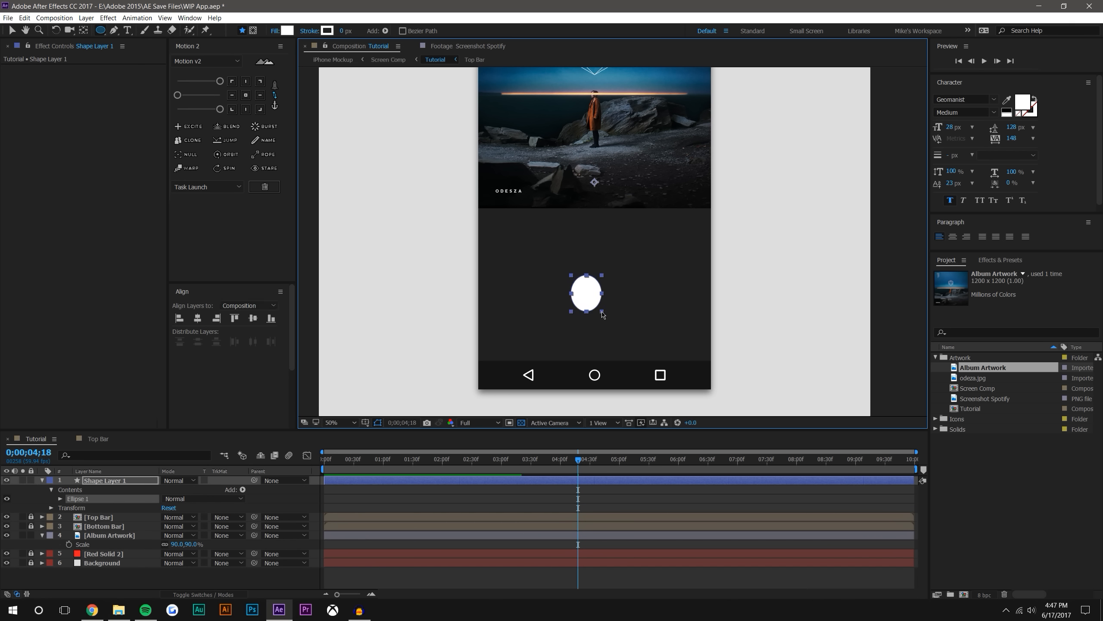
pyautogui.hotkey('ctrl', 'z')
pyautogui.moveTo(586, 268); pyautogui.dragTo(616, 307)
pyautogui.hotkey('ctrl', 'z')
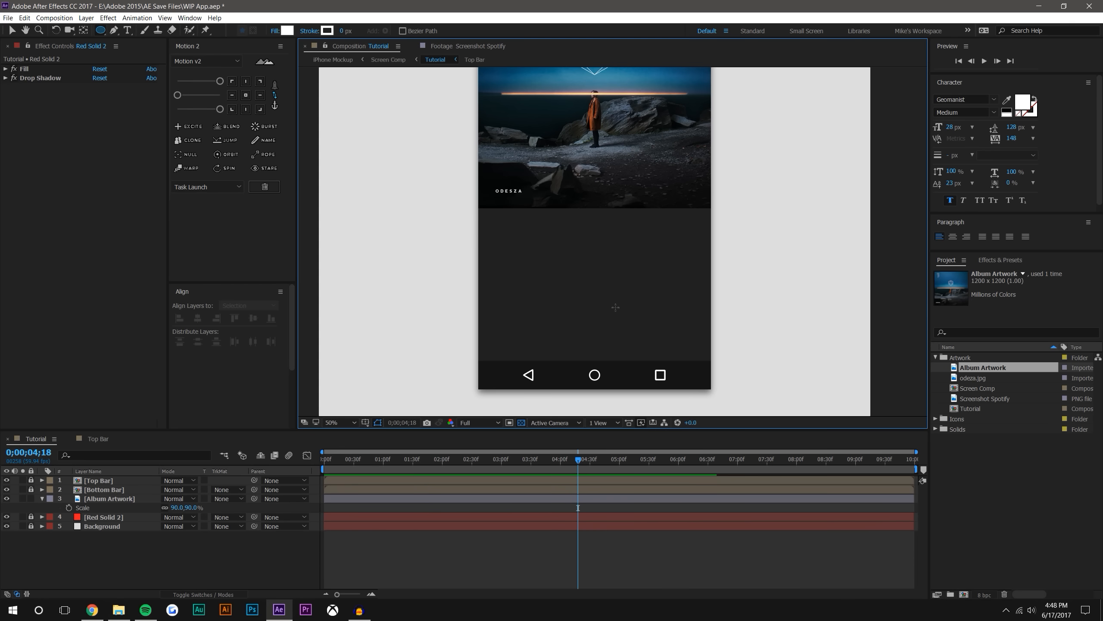
pyautogui.moveTo(586, 269); pyautogui.dragTo(626, 305)
pyautogui.hotkey('ctrl', 'z')
# Draw a small white circle in the empty dark area between the album artwork and the bottom bar
pyautogui.moveTo(560, 273); pyautogui.dragTo(603, 311)
pyautogui.moveTo(564, 257); pyautogui.dragTo(600, 294)
pyautogui.press('v')
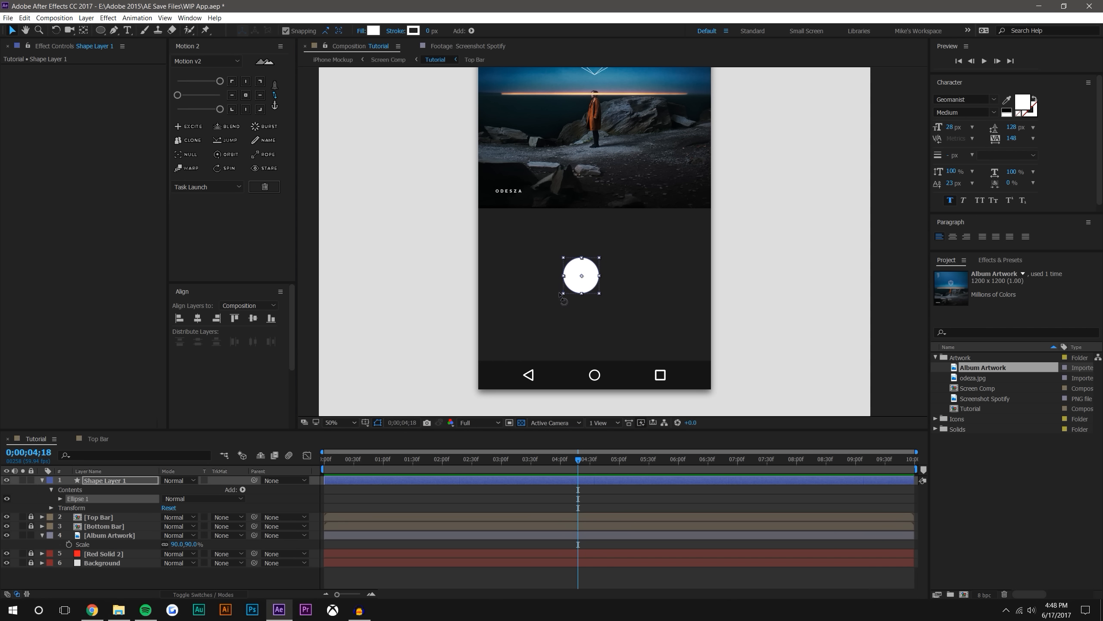
pyautogui.click(860, 275)
# Move the anchor point of the white circle's layer to the circle's centre
pyautogui.click(581, 281)
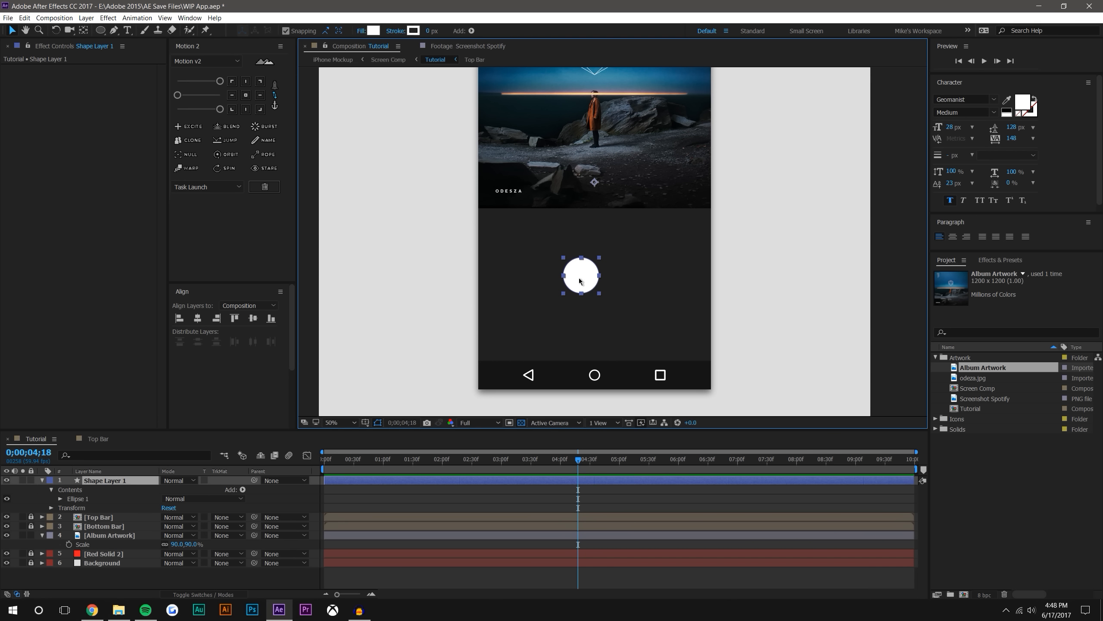
pyautogui.press('y')
pyautogui.moveTo(595, 184); pyautogui.dragTo(581, 275)
pyautogui.click(13, 32)
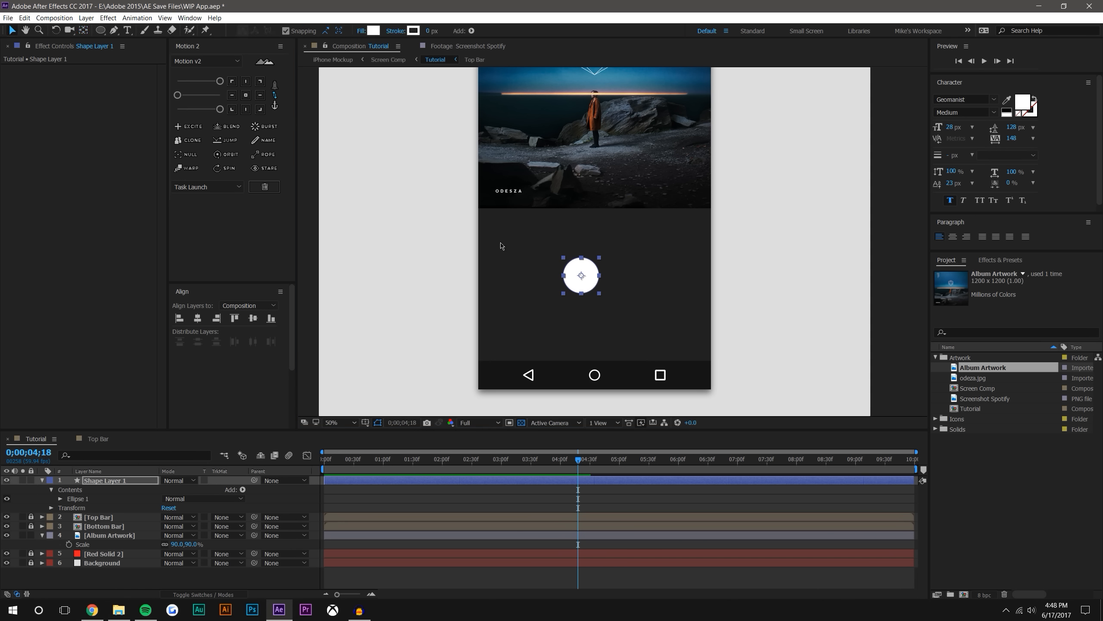
# Position the white circle centred on the album artwork's lower edge, slightly inset from the phone screen's right side
pyautogui.moveTo(581, 277); pyautogui.dragTo(681, 208)
pyautogui.click(889, 184)
pyautogui.scroll(-2, 687, 194)
pyautogui.scroll(2, 686, 194)
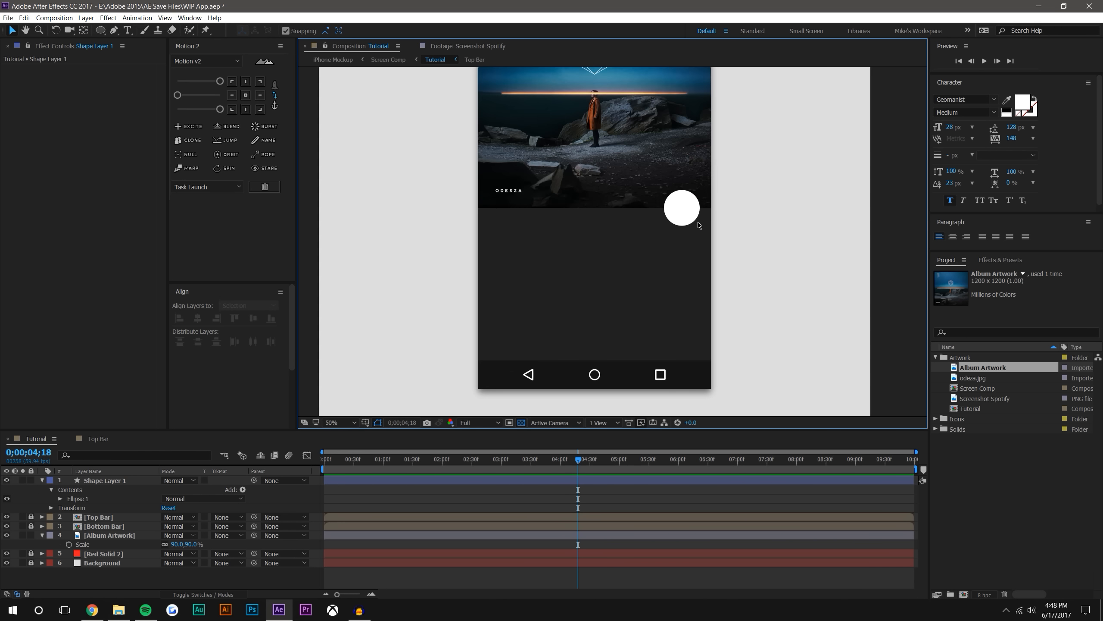
pyautogui.click(679, 205)
pyautogui.click(865, 192)
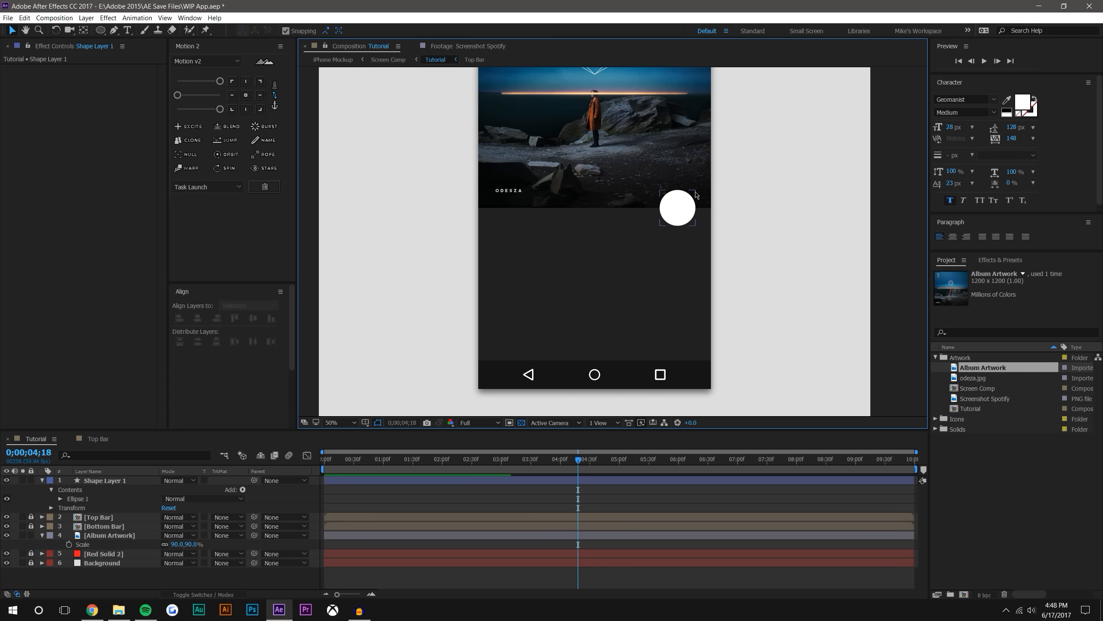
pyautogui.click(680, 206)
pyautogui.moveTo(678, 209); pyautogui.dragTo(676, 208)
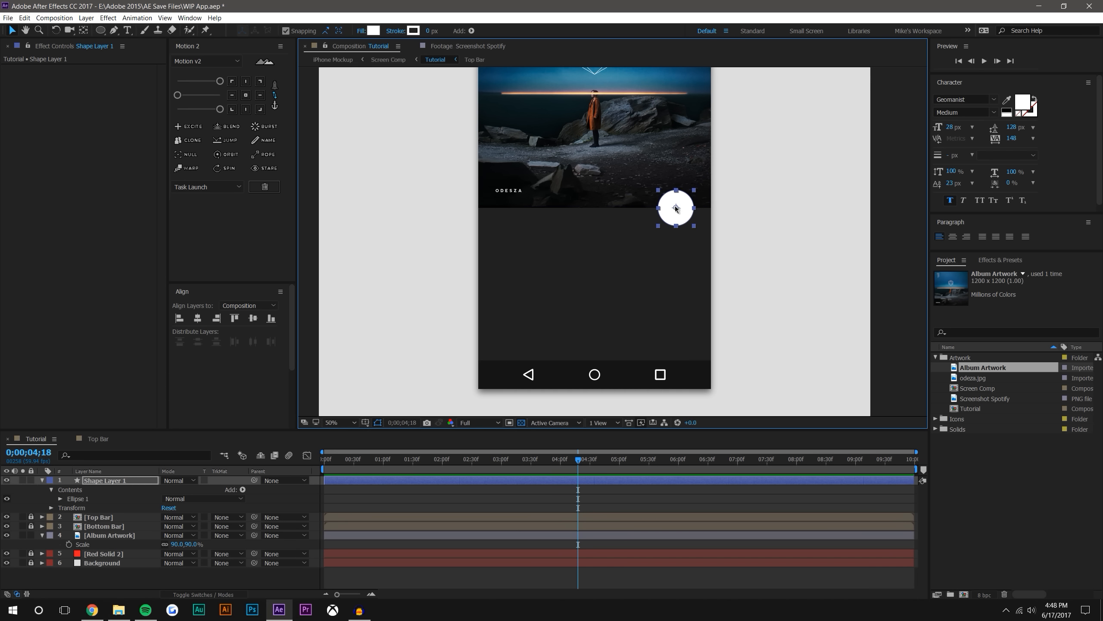
pyautogui.click(864, 171)
pyautogui.scroll(-2, 862, 170)
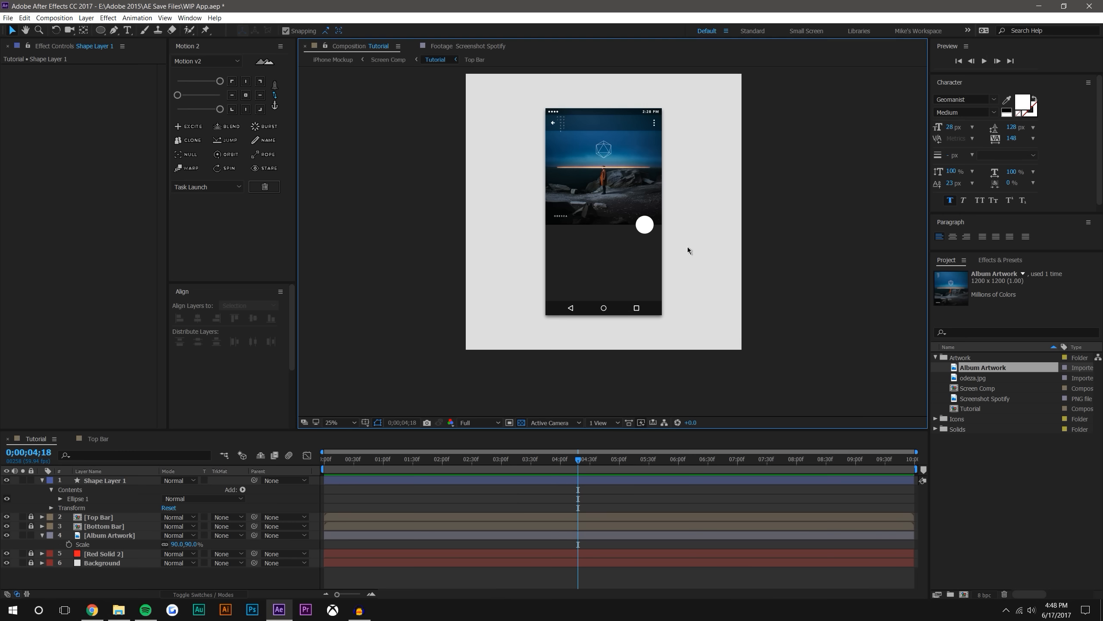
# Rename the white circle's shape layer as FAB Button
pyautogui.click(646, 229)
pyautogui.scroll(2, 647, 235)
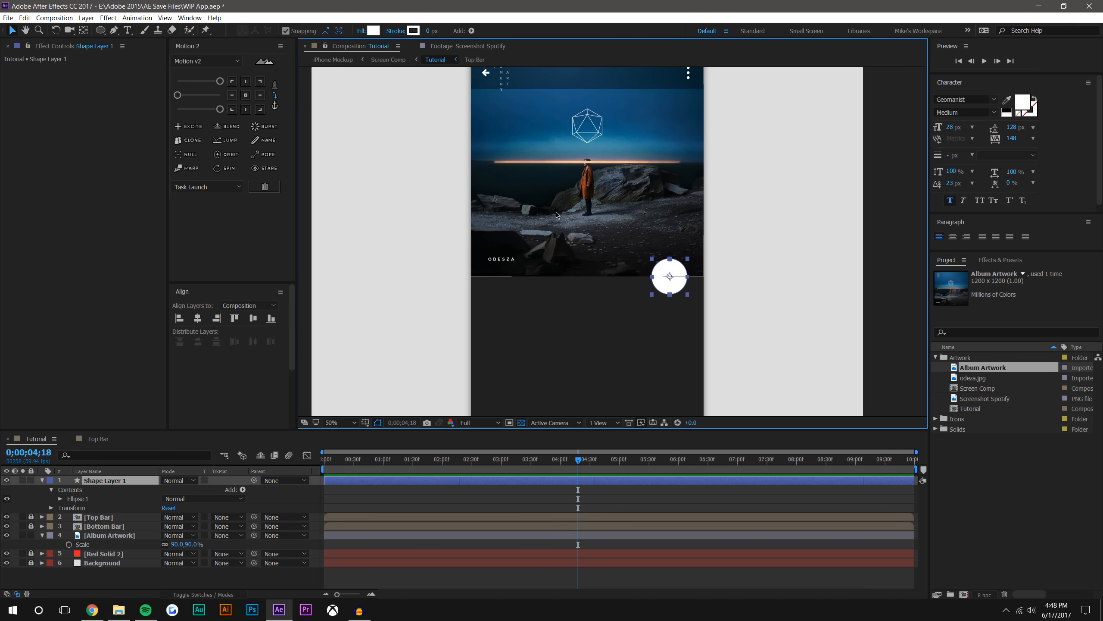
pyautogui.rightClick(116, 484)
pyautogui.click(116, 478)
pyautogui.write('FA')
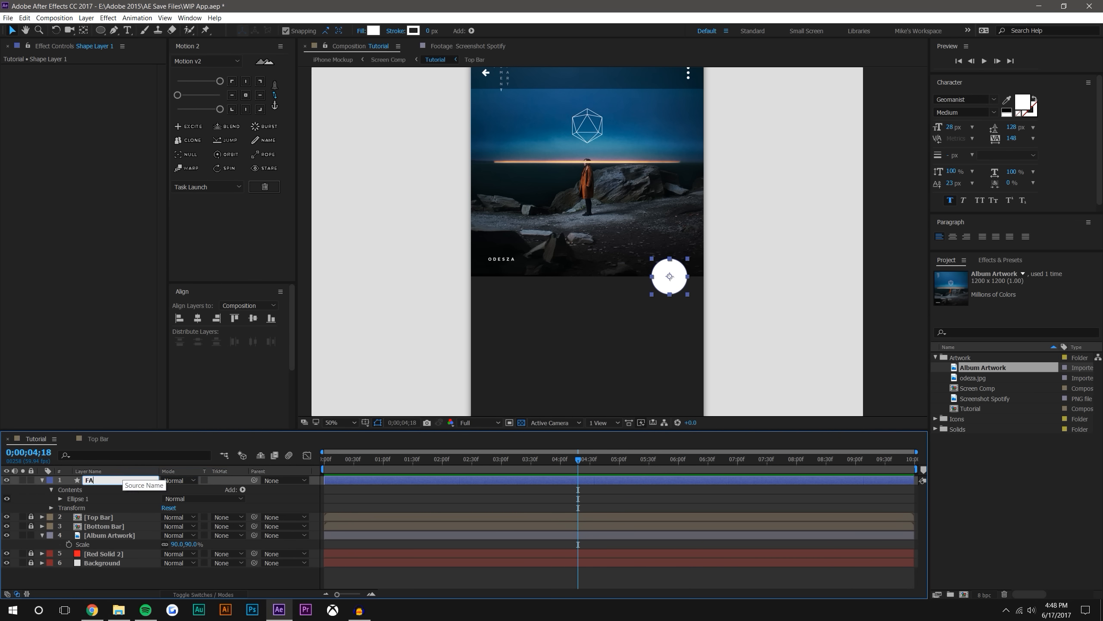
pyautogui.write('B Button')
pyautogui.press('Return')
# Set the FAB Button's fill to light orange FED98C, sampled from the glowing horizon line in the album artwork
pyautogui.click(376, 31)
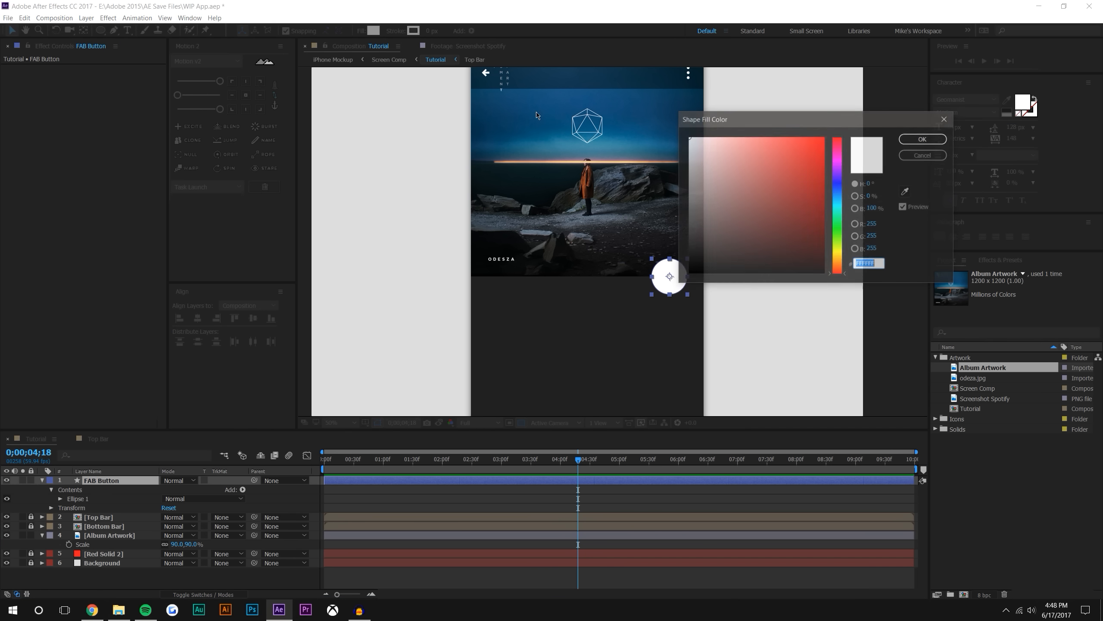
pyautogui.click(906, 191)
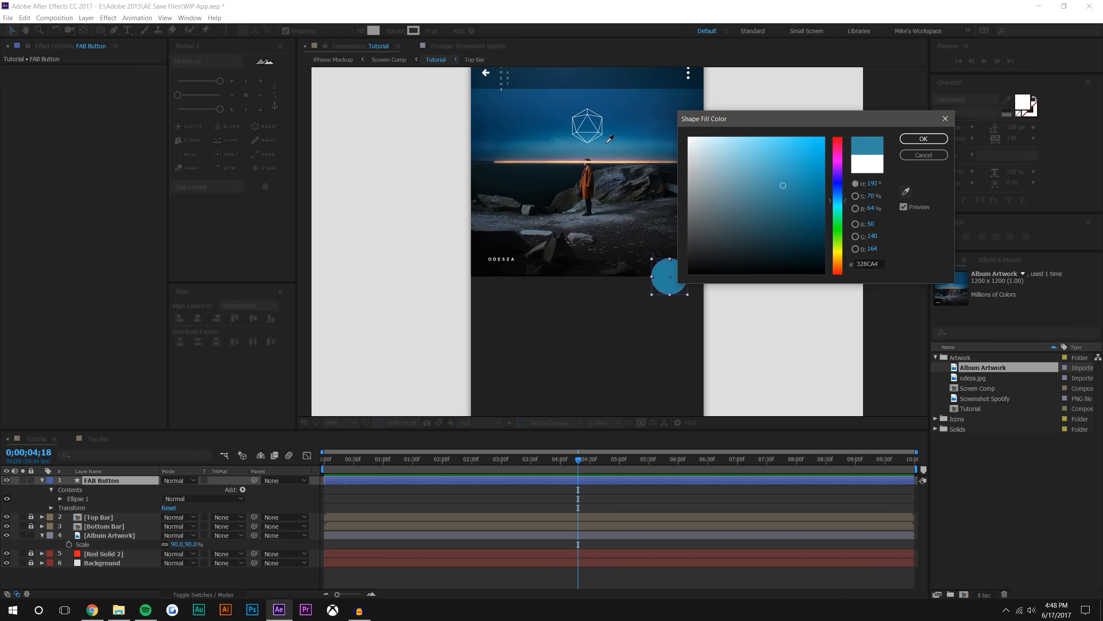
pyautogui.click(623, 165)
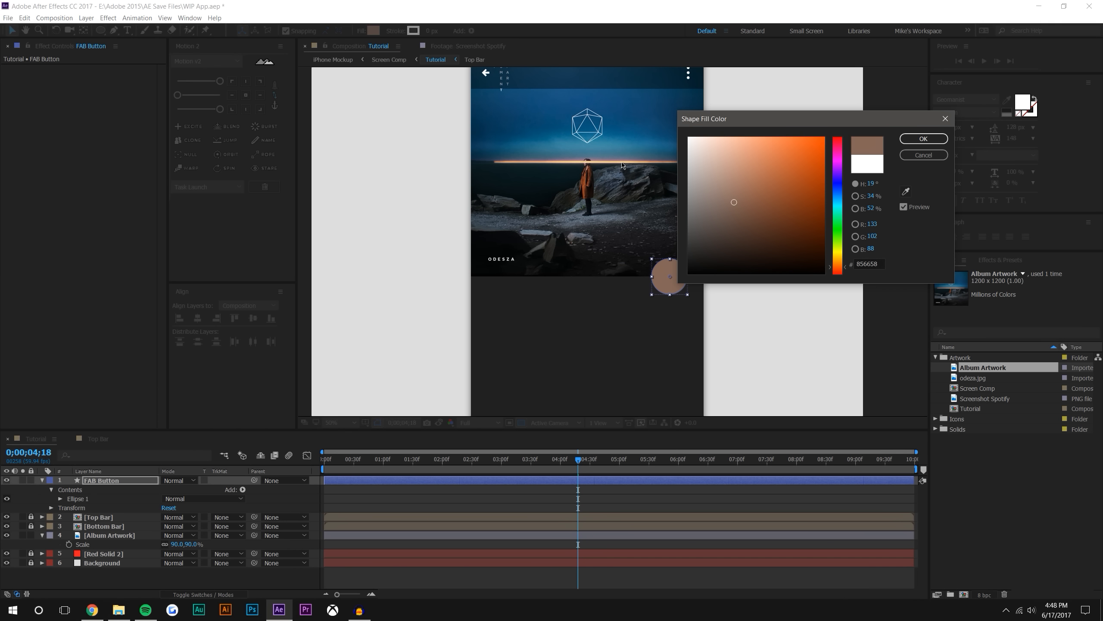
pyautogui.click(906, 192)
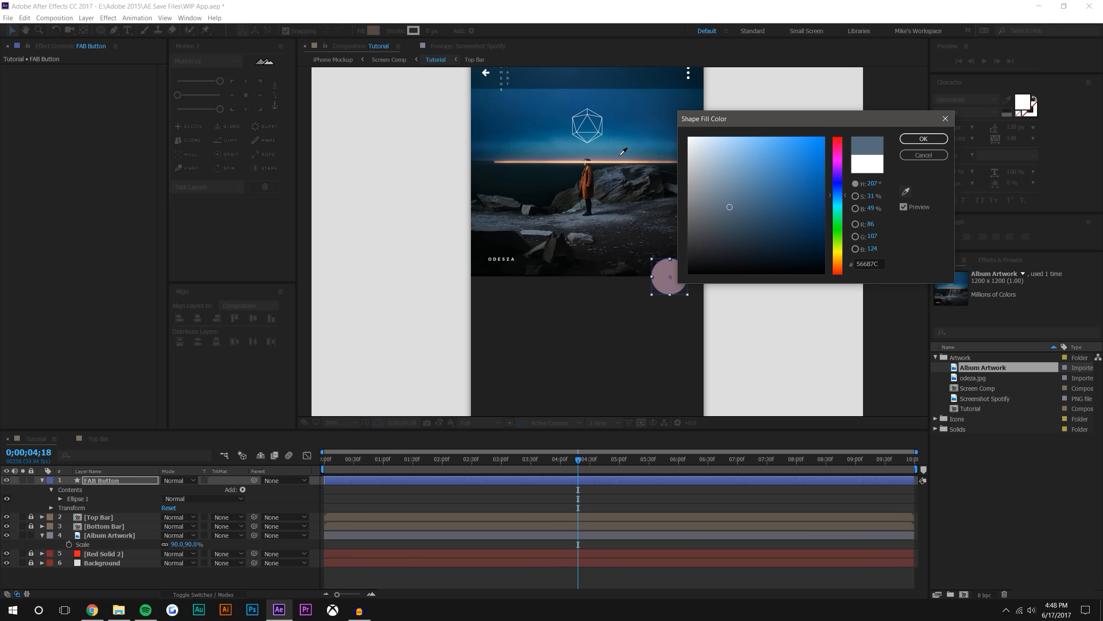
pyautogui.click(609, 160)
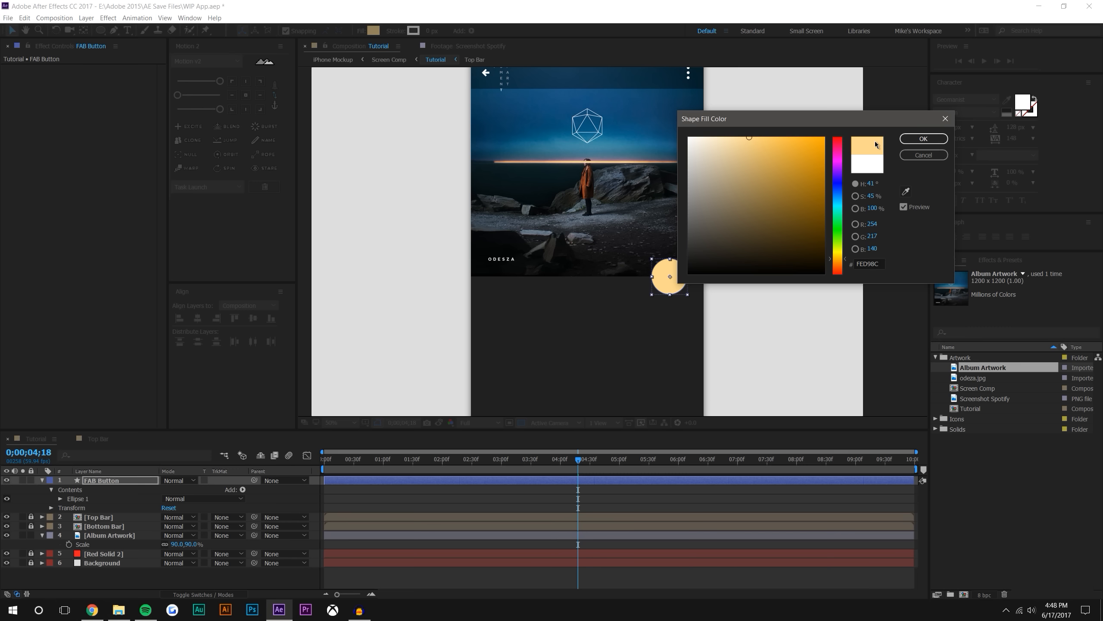
pyautogui.click(923, 139)
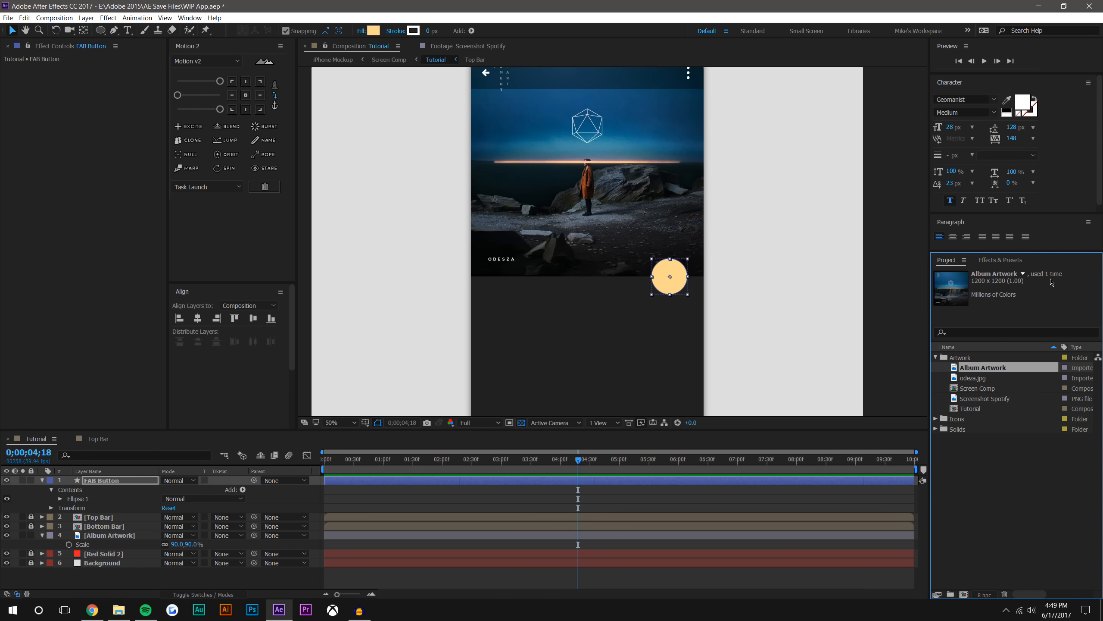
pyautogui.click(852, 252)
# Add Position and Scale keyframes to the FAB Button layer at 0;00;02;00, keeping both properties shown
pyautogui.scroll(-2, 853, 251)
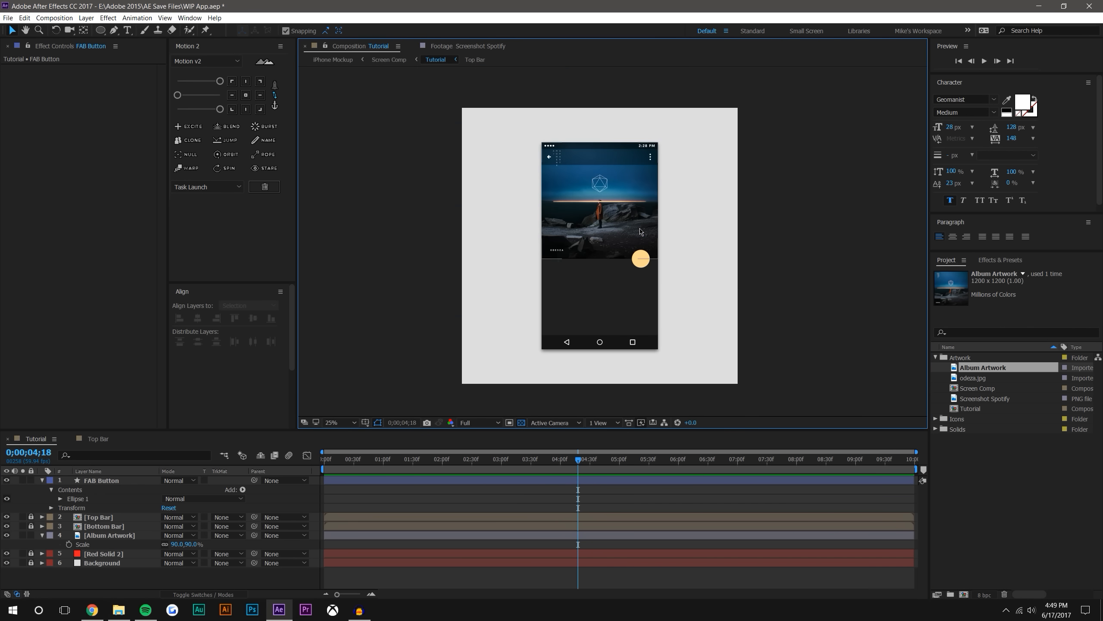
pyautogui.scroll(4, 587, 284)
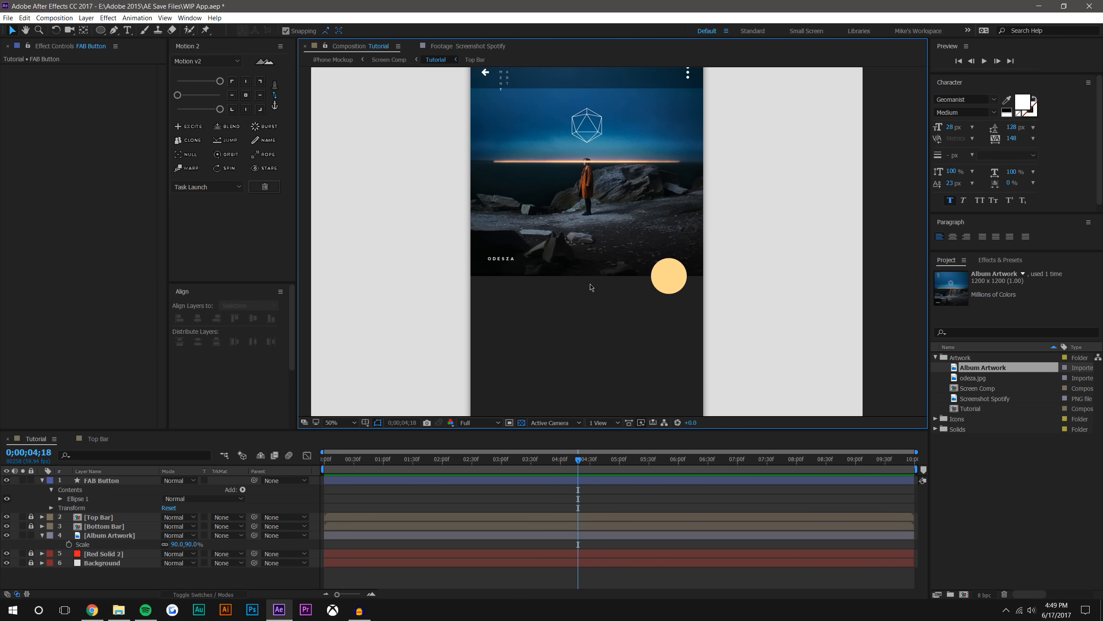
pyautogui.scroll(-2, 598, 274)
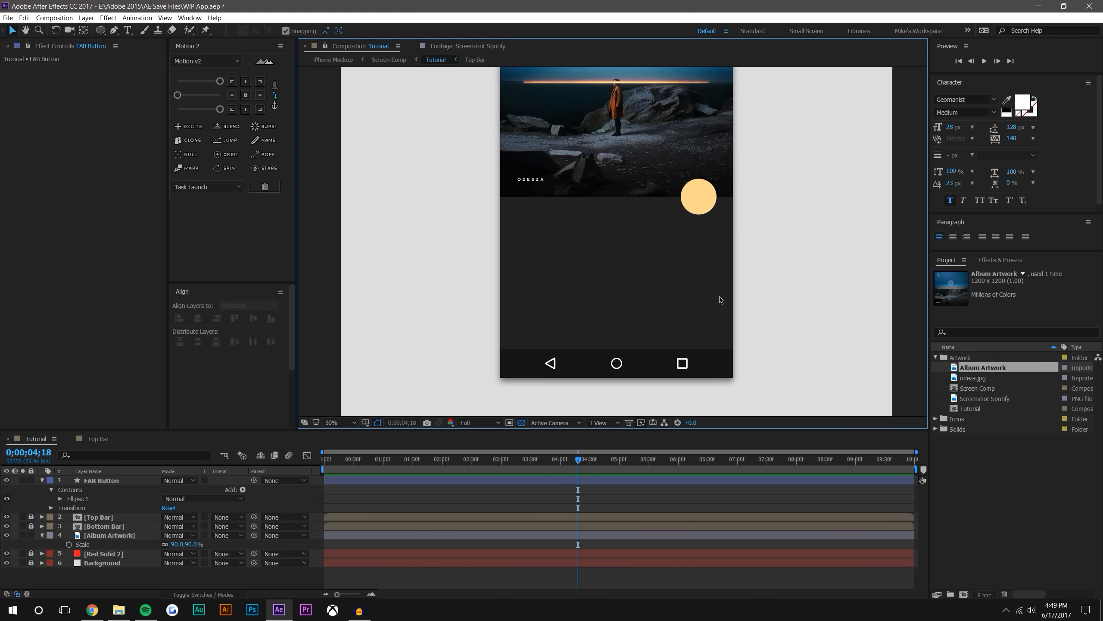
pyautogui.click(706, 192)
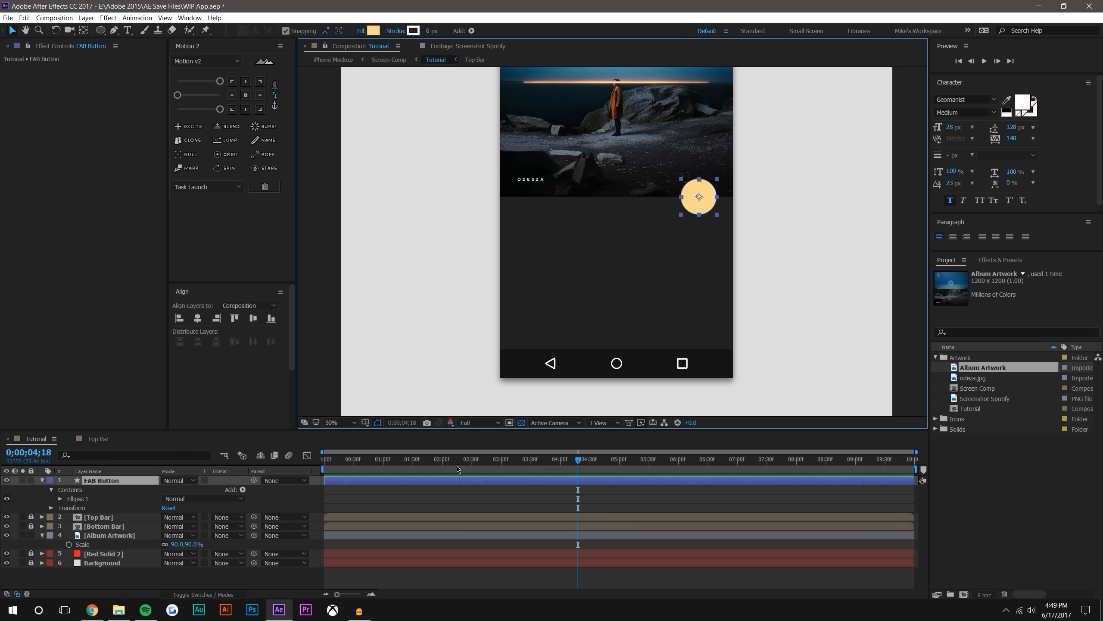
pyautogui.moveTo(324, 459); pyautogui.dragTo(443, 479)
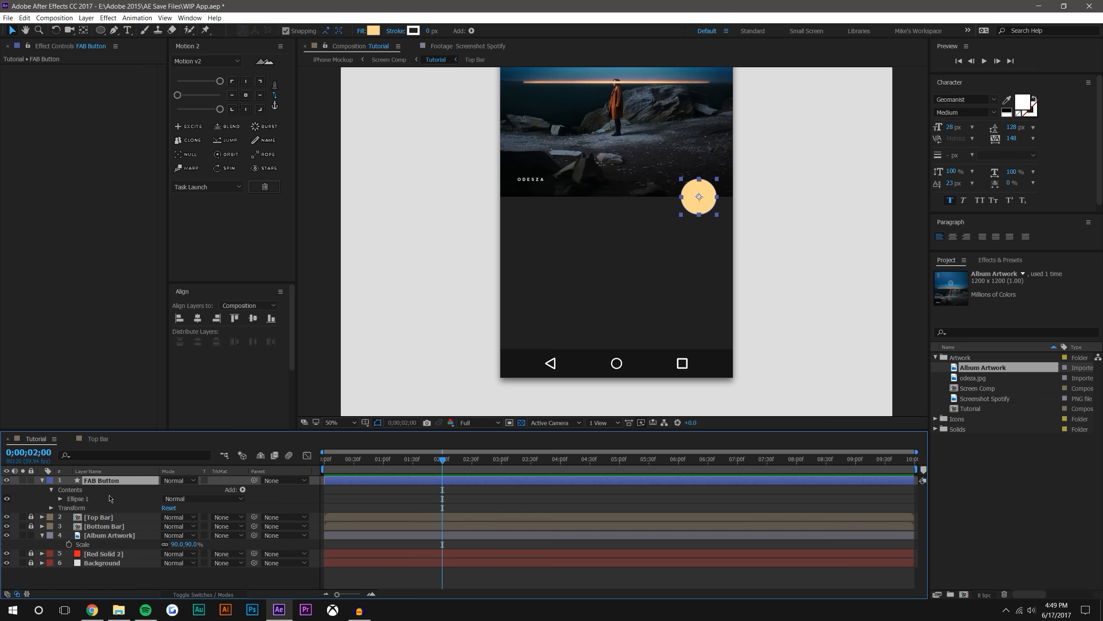
pyautogui.press('p')
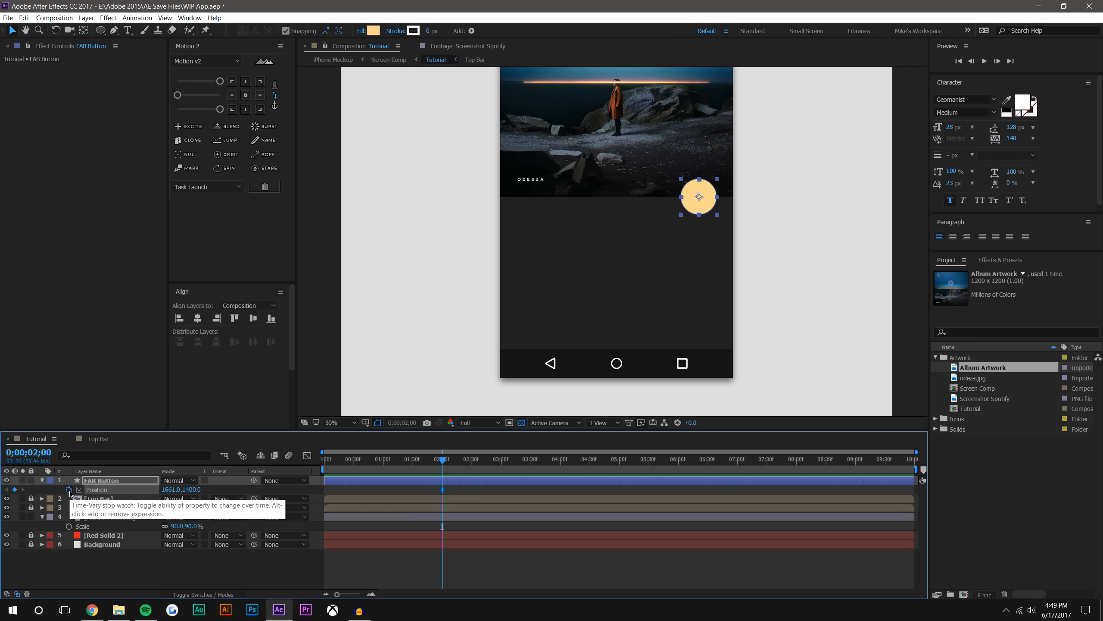
pyautogui.press('s')
pyautogui.click(68, 489)
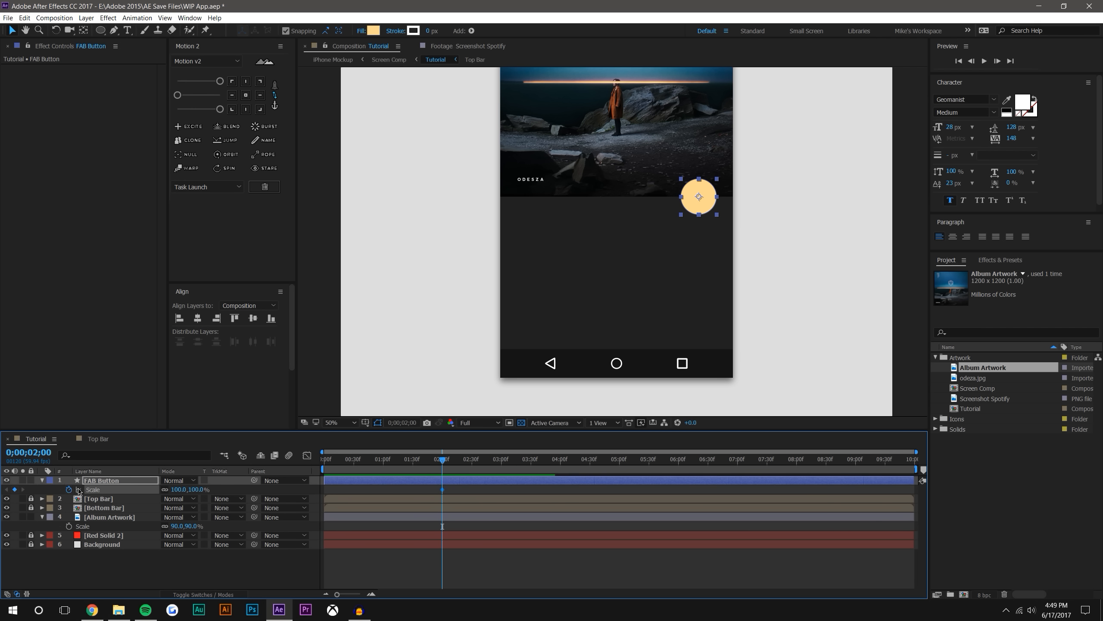
pyautogui.hotkey('alt', 'shift', 'p')
pyautogui.click(469, 579)
# At 0;00;03;31, move the FAB Button to 1280, 1860 in the phone's empty lower area and scale it to 890%
pyautogui.moveTo(442, 460); pyautogui.dragTo(532, 477)
pyautogui.click(698, 207)
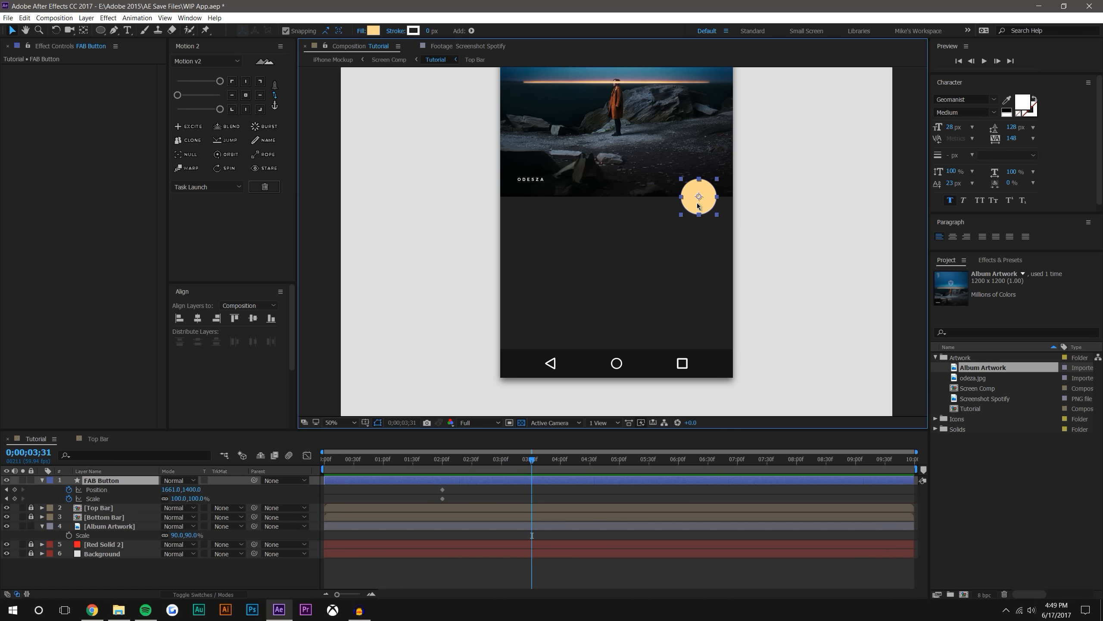
pyautogui.moveTo(699, 197); pyautogui.dragTo(610, 295)
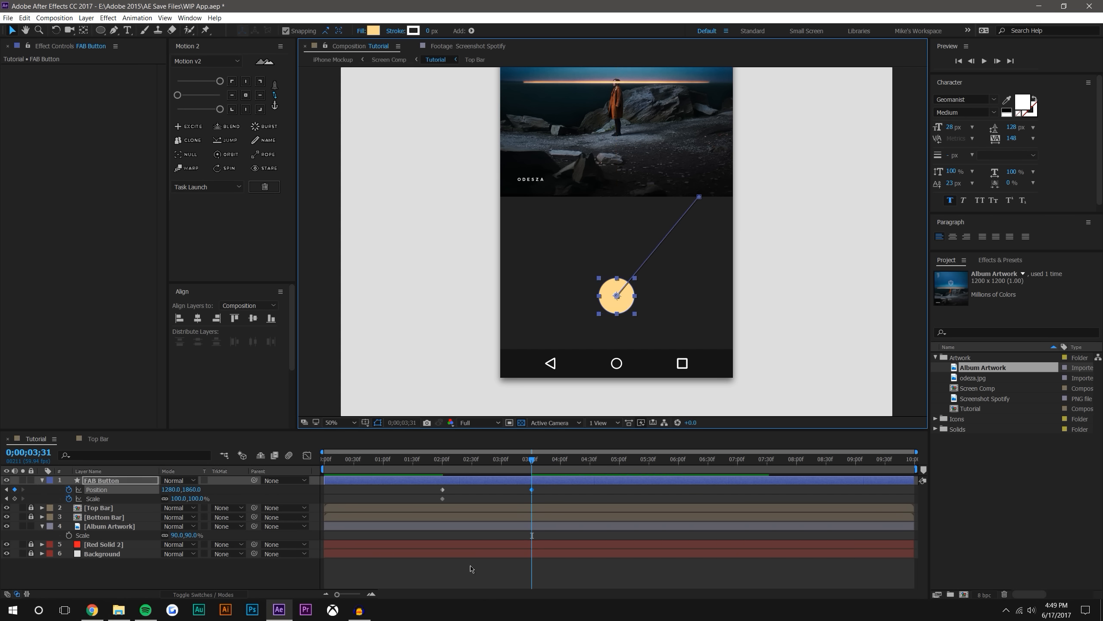
pyautogui.moveTo(199, 499); pyautogui.dragTo(589, 464)
pyautogui.click(589, 582)
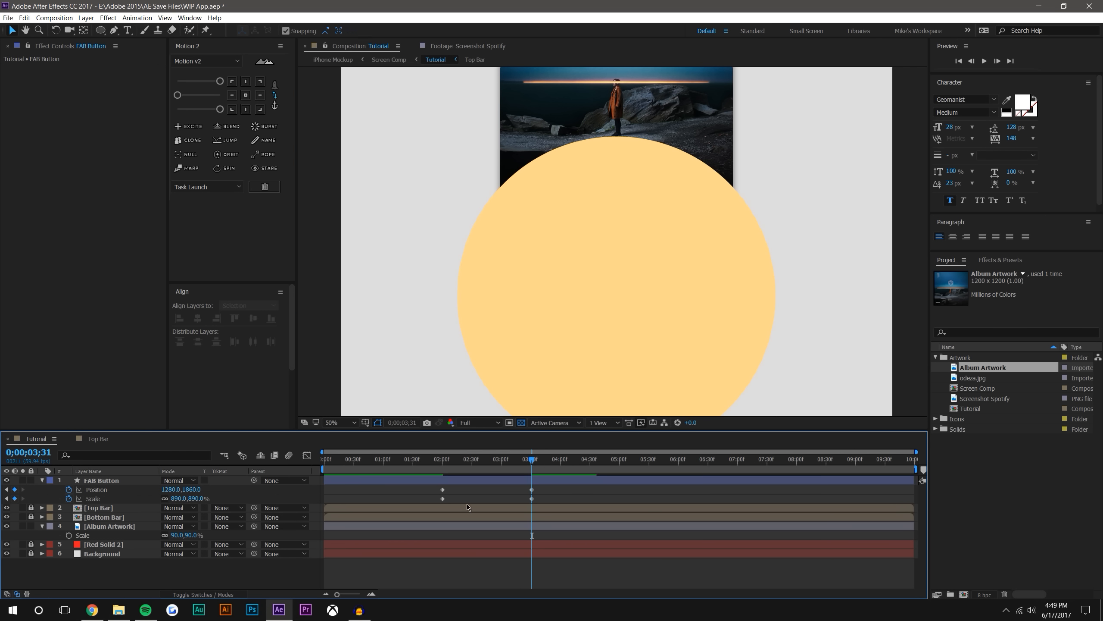
# Shape the speed graphs of the FAB Button's Position and Scale keyframes by hand for a very fast start and long slowdown
pyautogui.click(442, 464)
pyautogui.moveTo(433, 499); pyautogui.dragTo(539, 504)
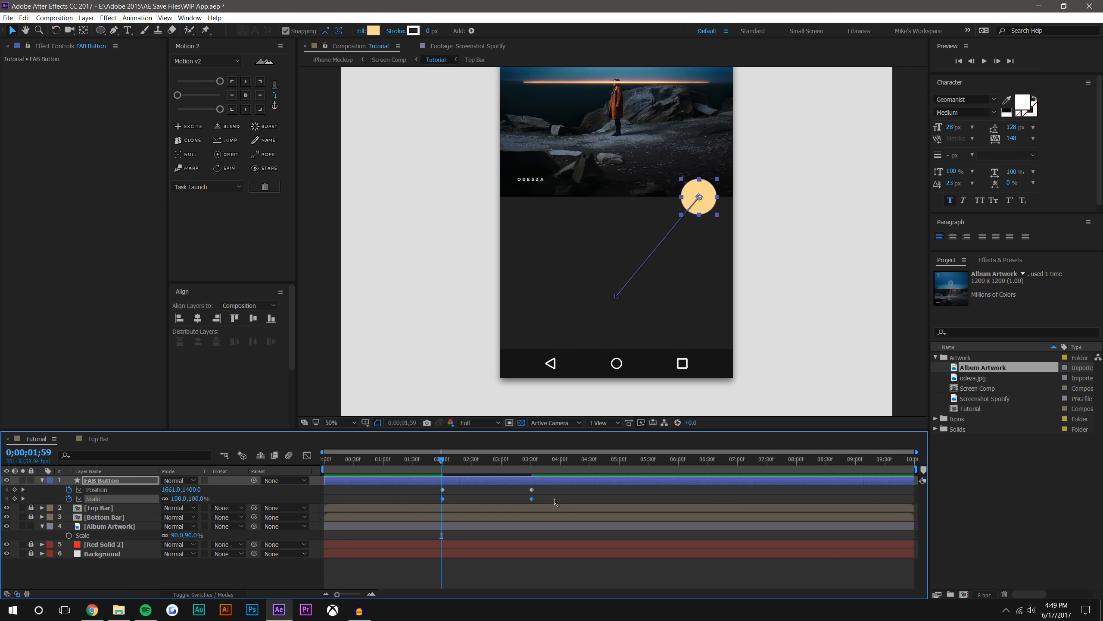
pyautogui.click(462, 495)
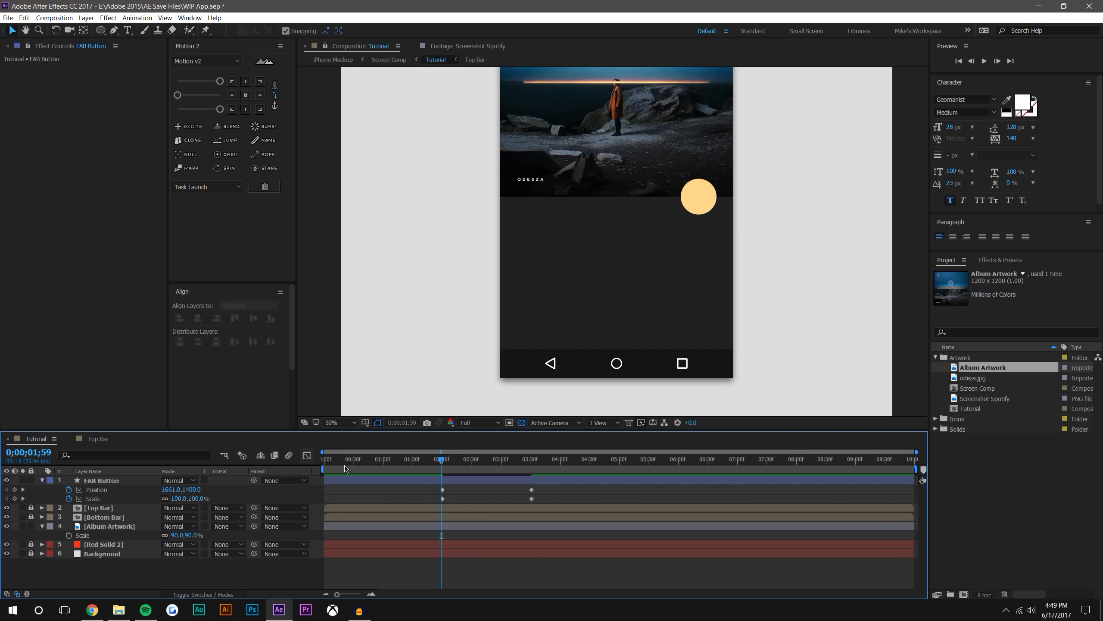
pyautogui.moveTo(429, 489); pyautogui.dragTo(569, 519)
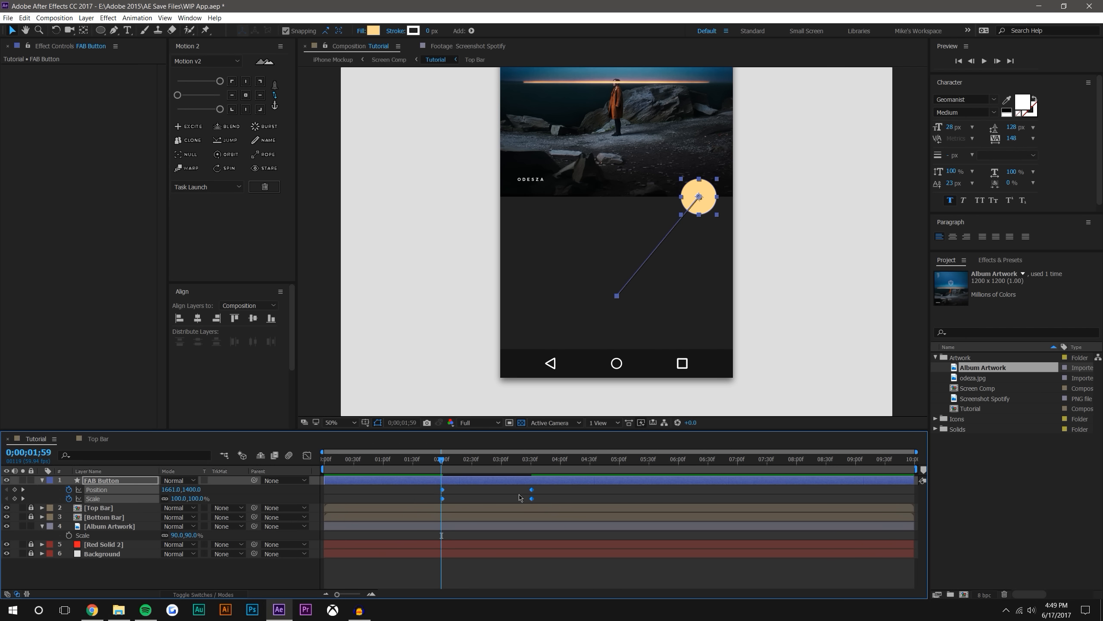
pyautogui.click(307, 456)
pyautogui.click(443, 503)
pyautogui.moveTo(525, 505); pyautogui.dragTo(439, 548)
pyautogui.click(532, 565)
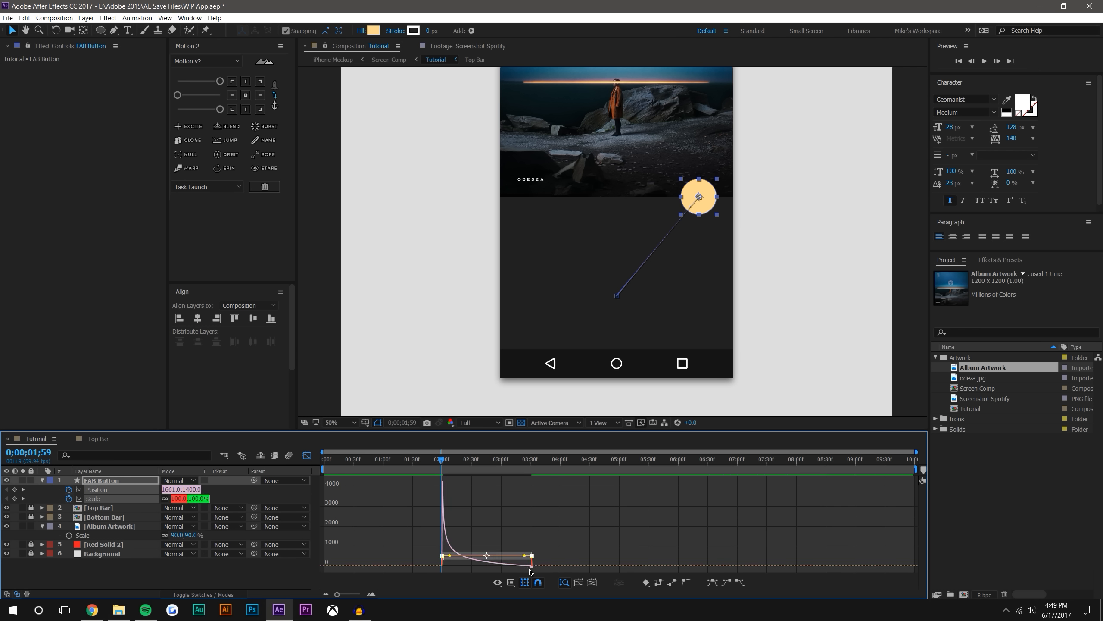
pyautogui.moveTo(526, 559); pyautogui.dragTo(441, 560)
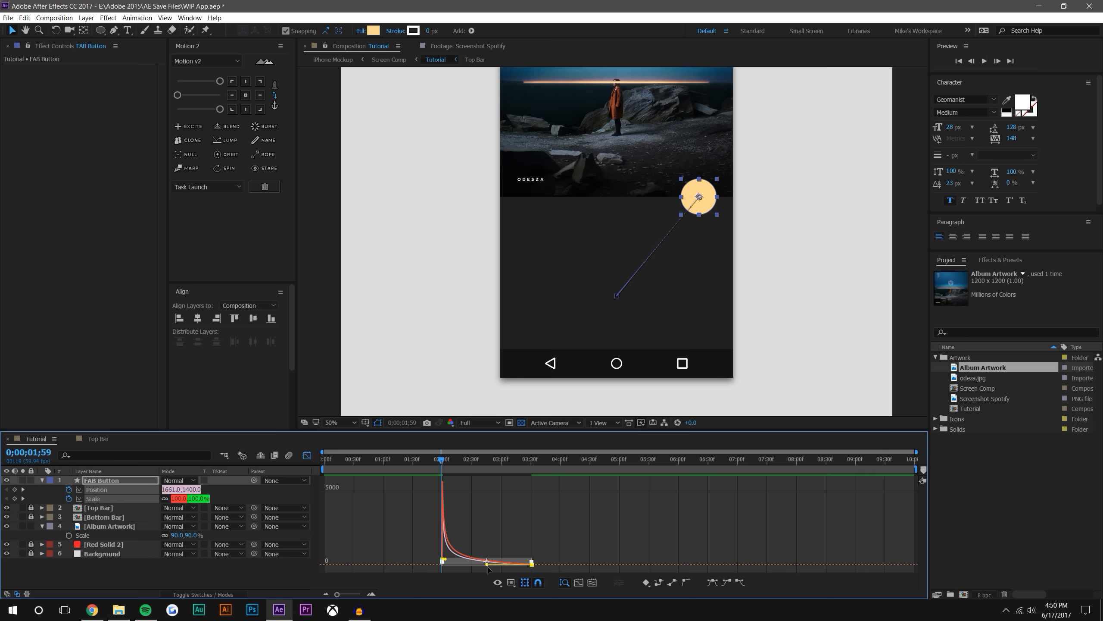
pyautogui.moveTo(446, 559); pyautogui.dragTo(446, 564)
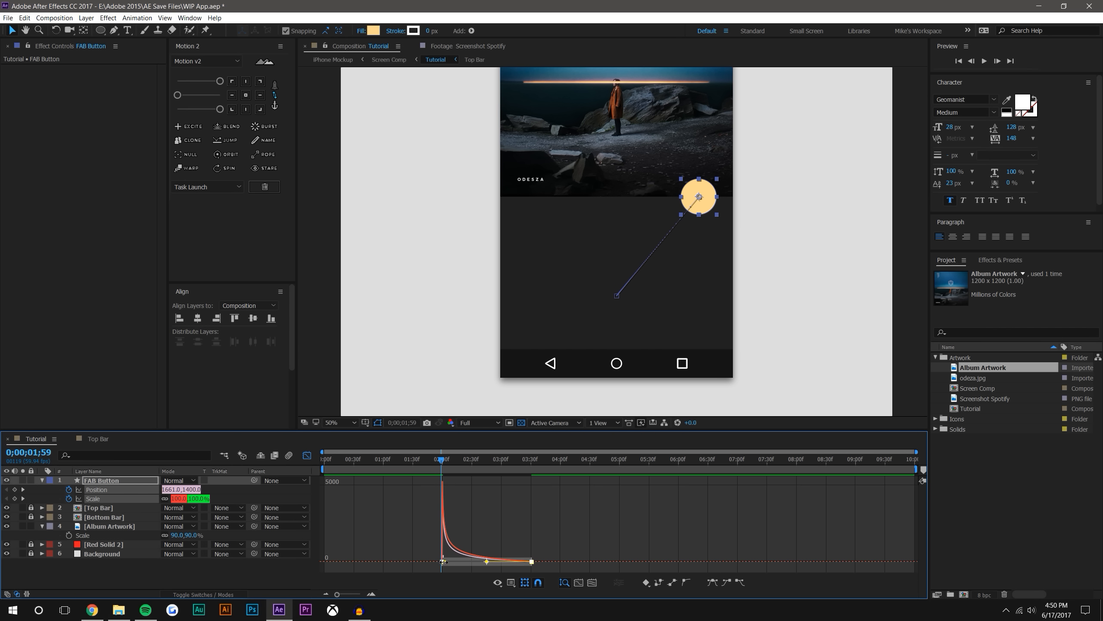
pyautogui.click(550, 536)
pyautogui.moveTo(442, 459)
pyautogui.mouseDown()
pyautogui.moveTo(473, 466)
pyautogui.moveTo(437, 460)
pyautogui.mouseUp()
pyautogui.click(307, 455)
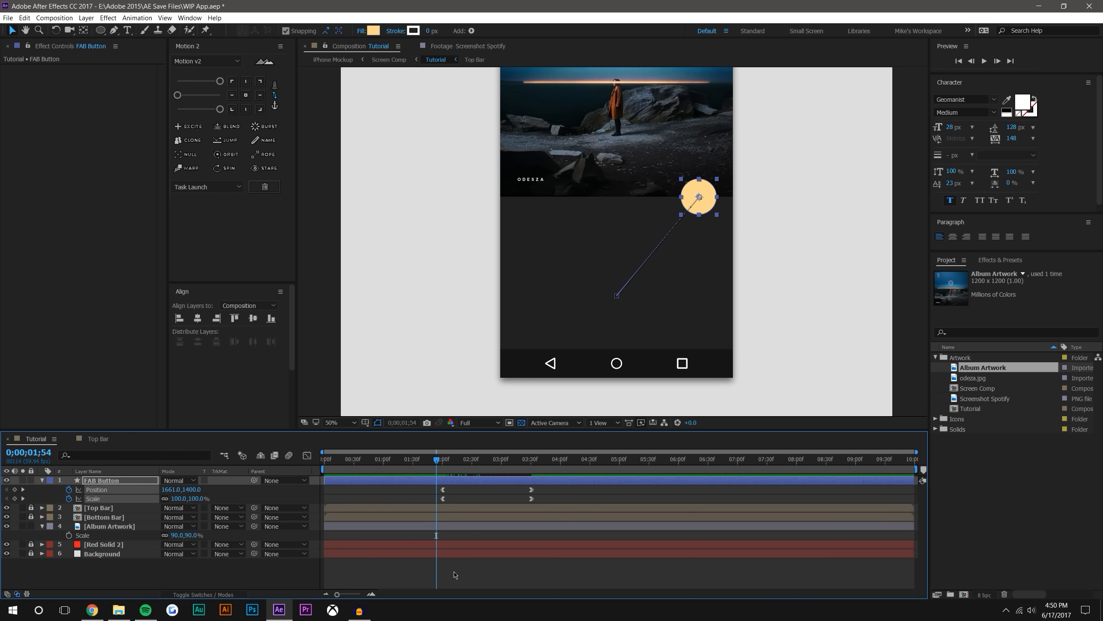
# Ease the FAB Button's Position and Scale keyframes with the Motion v2 sliders so speed peaks early and tapers off
pyautogui.click(179, 97)
pyautogui.click(222, 111)
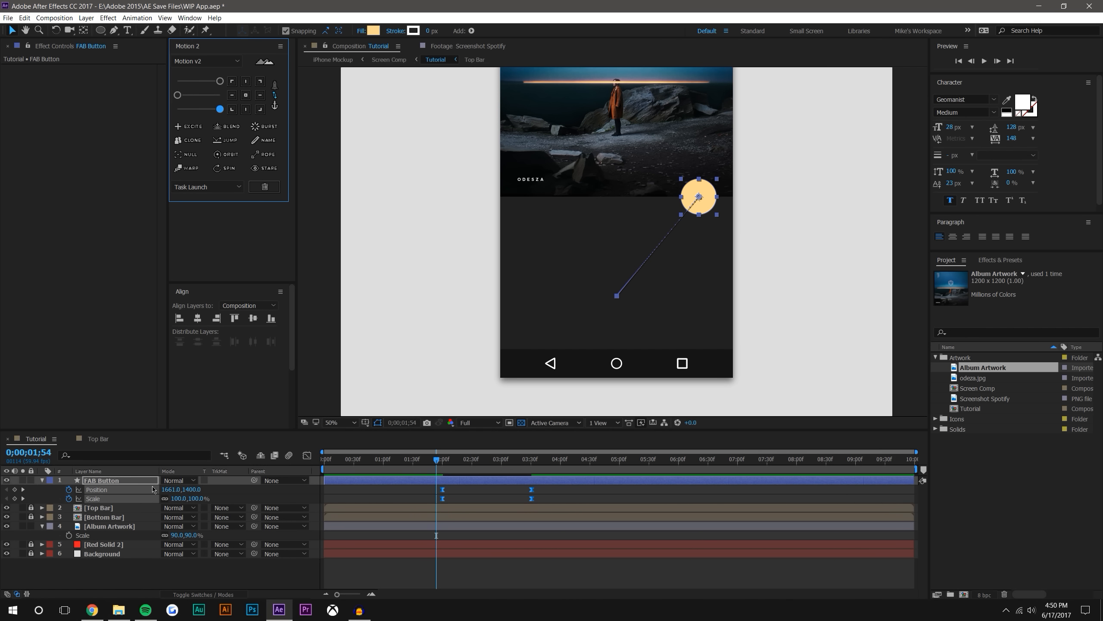
pyautogui.click(306, 455)
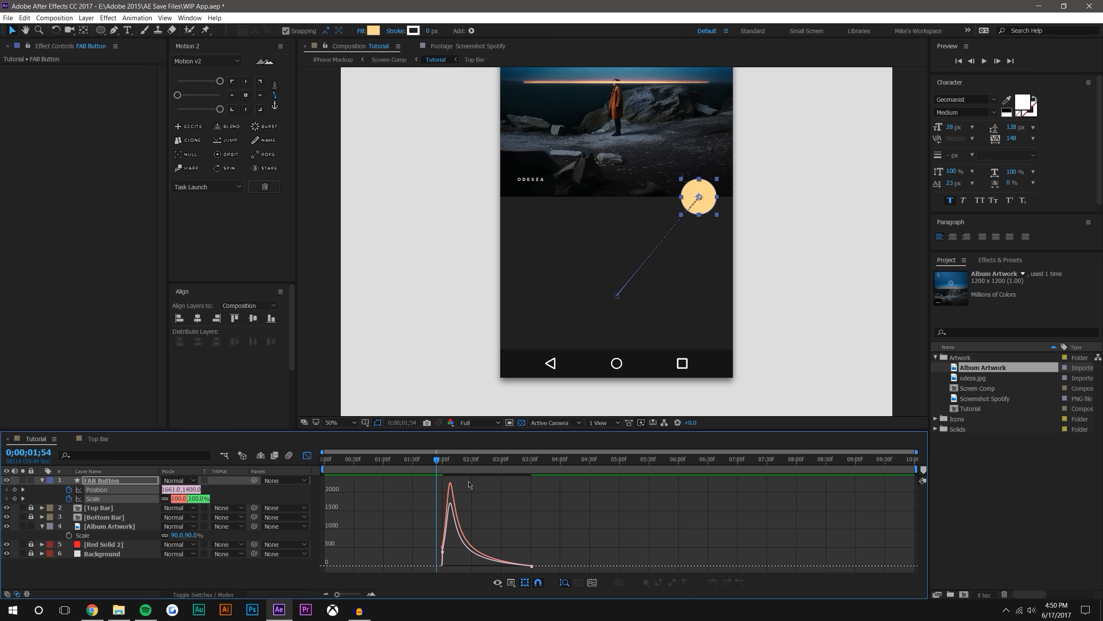
pyautogui.moveTo(440, 464); pyautogui.dragTo(548, 581)
pyautogui.moveTo(180, 97); pyautogui.dragTo(211, 84)
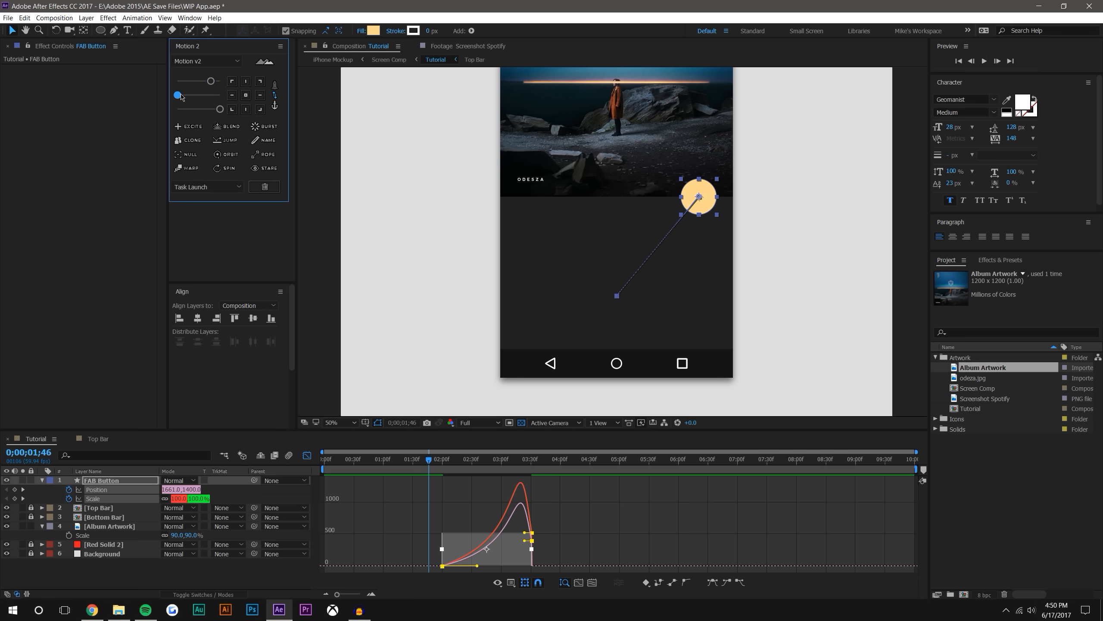
pyautogui.click(220, 110)
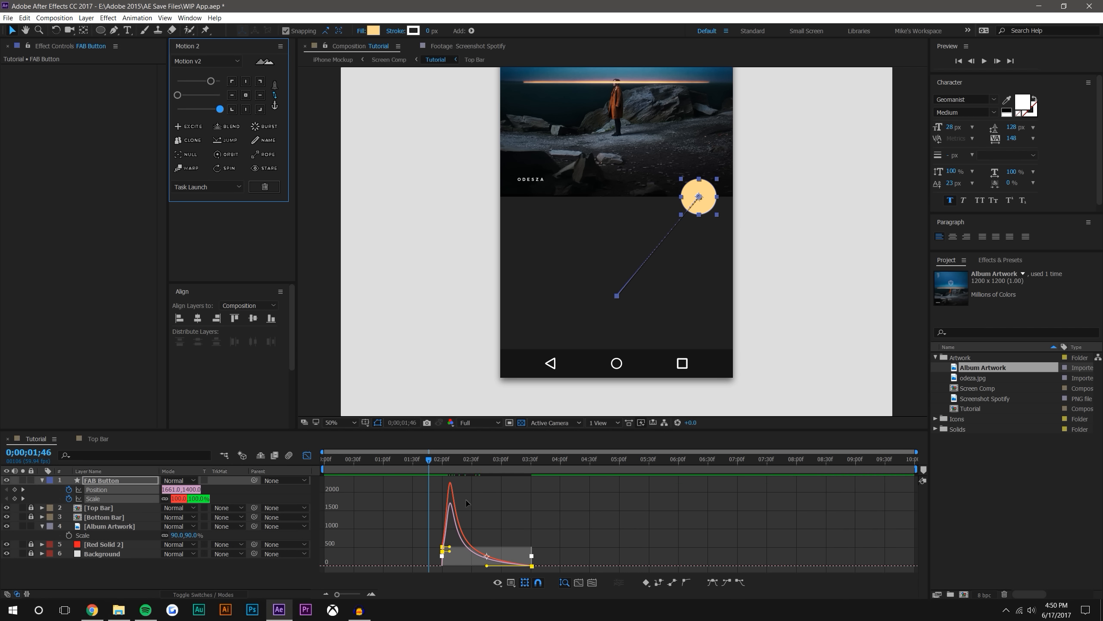
# Preview the FAB Button's expansion from 0;00;02;00
pyautogui.moveTo(447, 460)
pyautogui.mouseDown()
pyautogui.moveTo(474, 459)
pyautogui.moveTo(430, 458)
pyautogui.moveTo(495, 458)
pyautogui.moveTo(442, 458)
pyautogui.mouseUp()
pyautogui.click(979, 62)
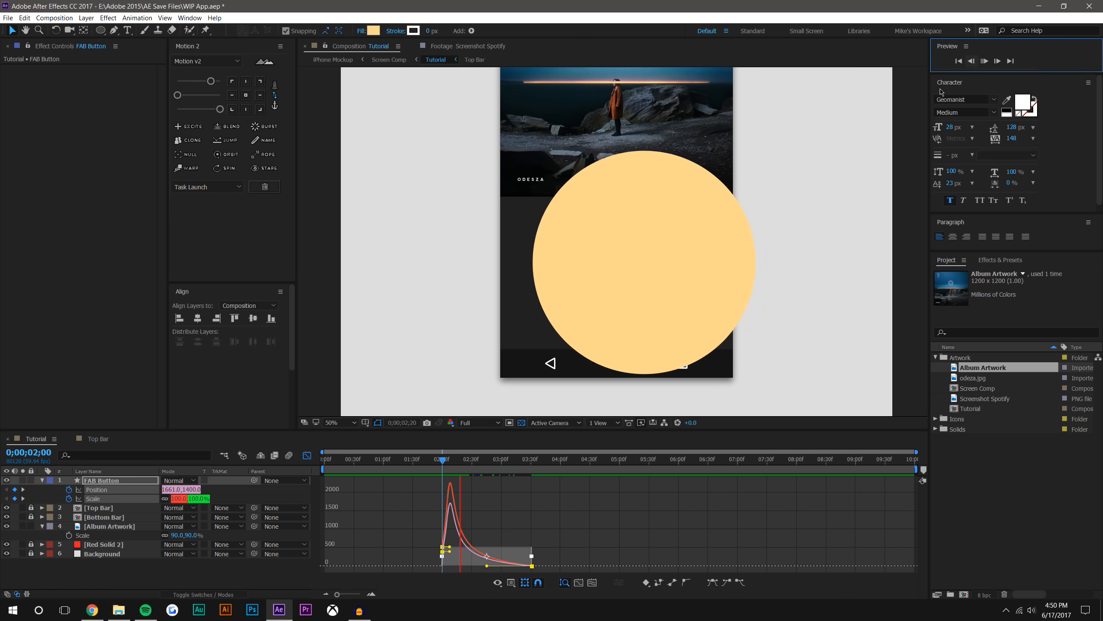
pyautogui.click(474, 459)
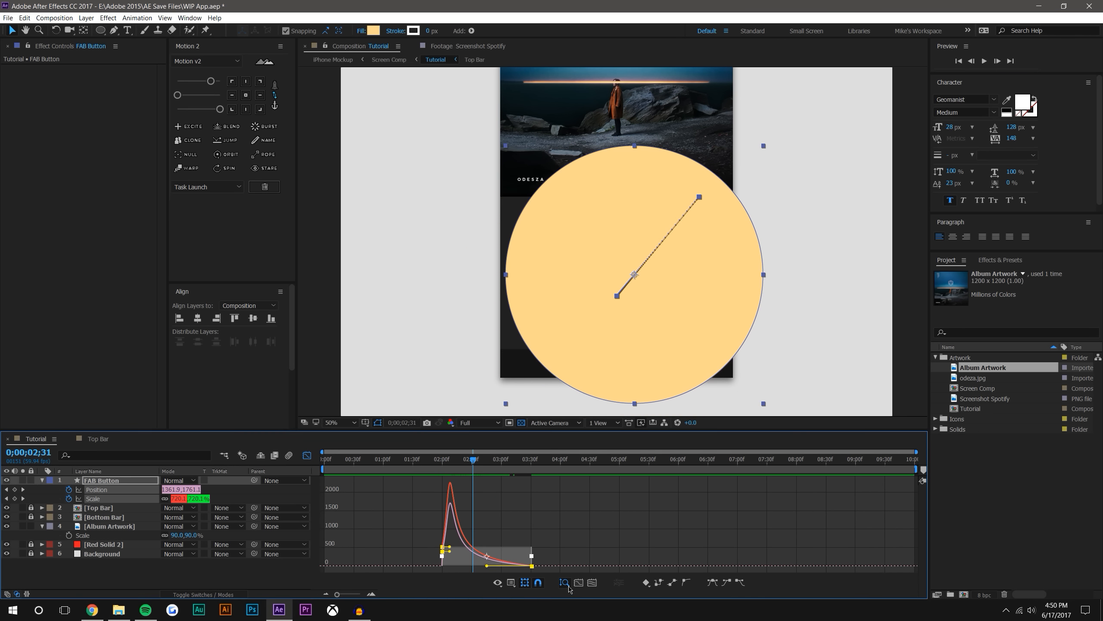
# Shift the Scale keyframes about a quarter second after the Position ones, and move both ending keyframes earlier, to around three seconds
pyautogui.click(306, 455)
pyautogui.moveTo(542, 497); pyautogui.dragTo(417, 517)
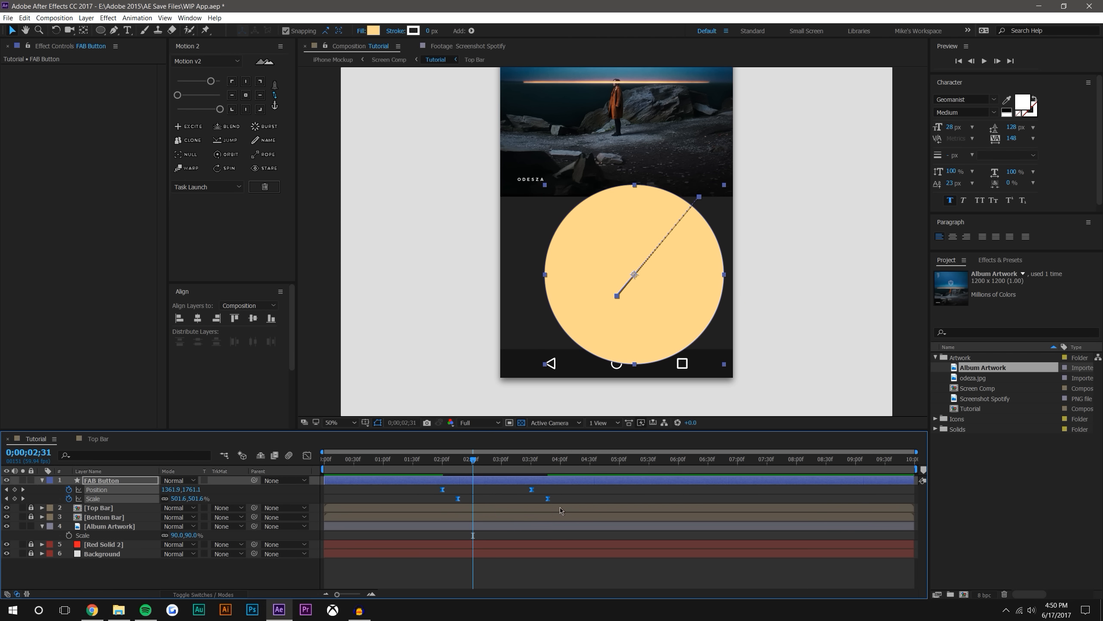
pyautogui.click(557, 501)
pyautogui.hotkey('alt', 'Left')
pyautogui.hotkey('alt', 'Left')
pyautogui.hotkey('alt', 'Left')
pyautogui.hotkey('alt', 'Left')
pyautogui.hotkey('alt', 'Left')
pyautogui.hotkey('alt', 'Left')
pyautogui.hotkey('alt', 'Left')
pyautogui.hotkey('alt', 'Left')
pyautogui.hotkey('alt', 'Left')
pyautogui.hotkey('alt', 'Left')
pyautogui.hotkey('alt', 'Left')
pyautogui.hotkey('alt', 'Left')
pyautogui.hotkey('alt', 'Left')
pyautogui.hotkey('alt', 'Left')
pyautogui.hotkey('alt', 'Left')
pyautogui.hotkey('alt', 'Left')
pyautogui.hotkey('alt', 'Left')
pyautogui.hotkey('alt', 'Left')
pyautogui.hotkey('alt', 'Left')
pyautogui.hotkey('alt', 'Left')
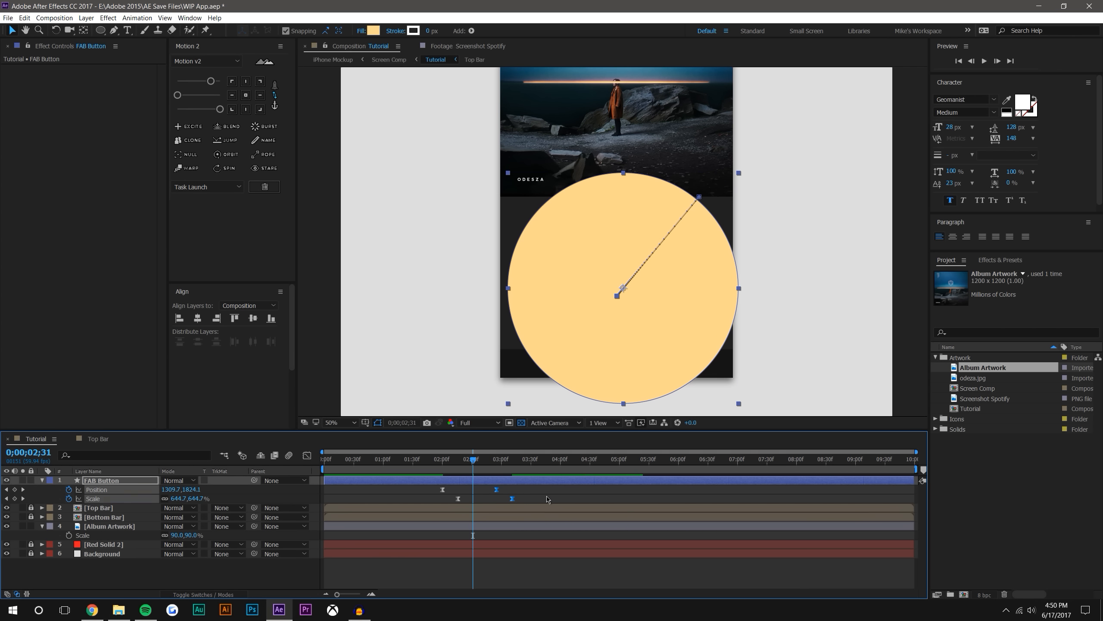
pyautogui.click(547, 497)
# Set the Spatial Interpolation of both FAB Button Position keyframes to Auto Bezier
pyautogui.click(437, 462)
pyautogui.moveTo(439, 463)
pyautogui.mouseDown()
pyautogui.moveTo(493, 468)
pyautogui.moveTo(436, 462)
pyautogui.mouseUp()
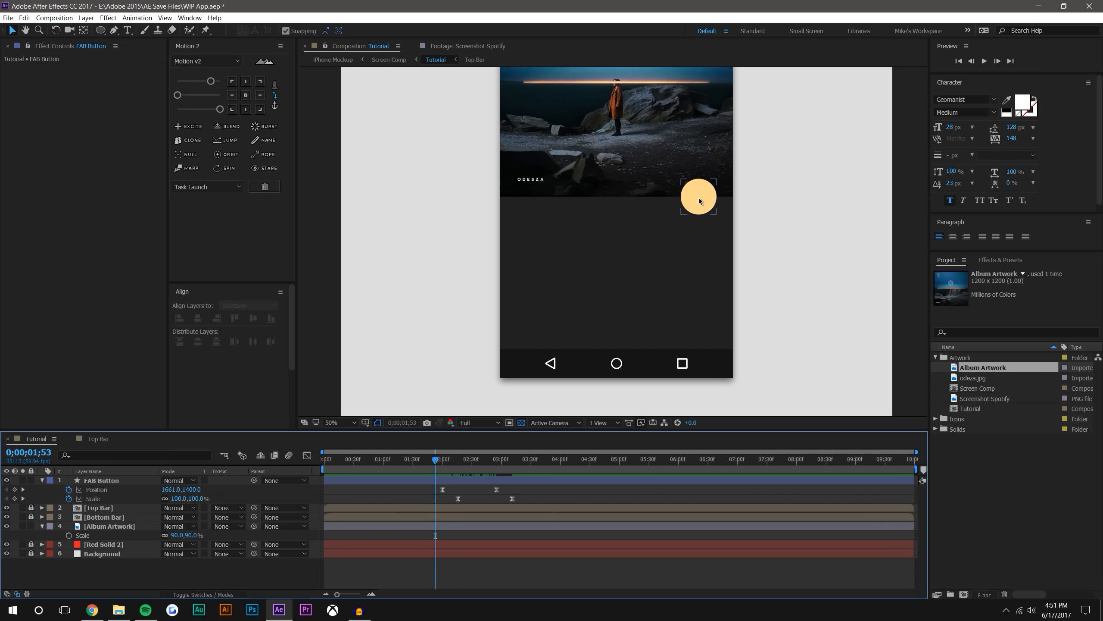
pyautogui.moveTo(436, 472)
pyautogui.mouseDown()
pyautogui.moveTo(474, 468)
pyautogui.moveTo(447, 467)
pyautogui.mouseUp()
pyautogui.click(96, 489)
pyautogui.click(681, 224)
pyautogui.press('.')
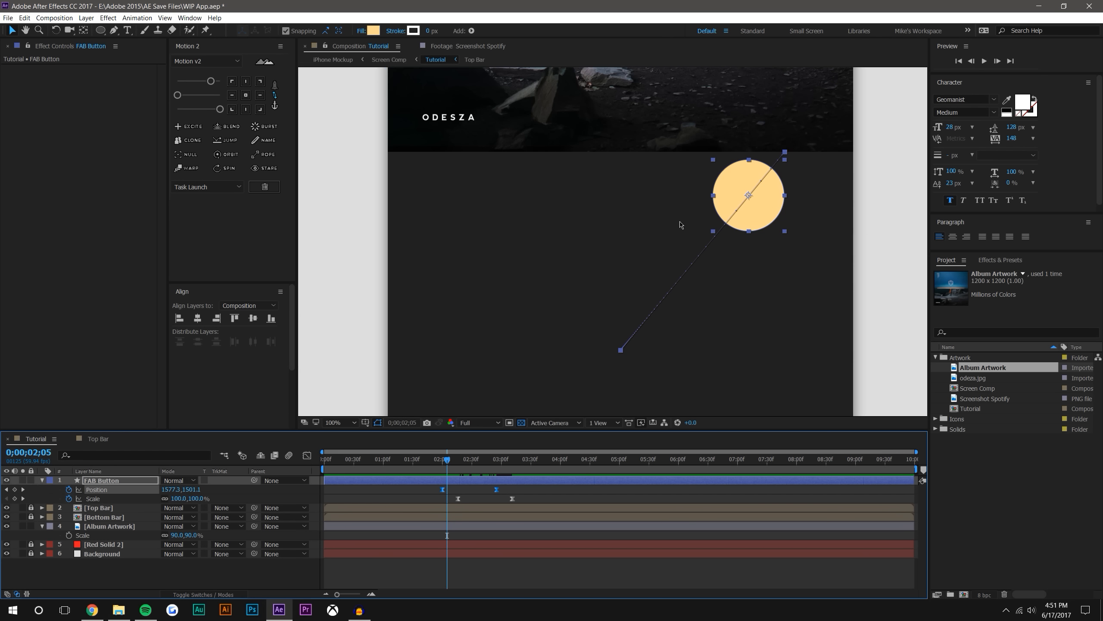
pyautogui.click(785, 164)
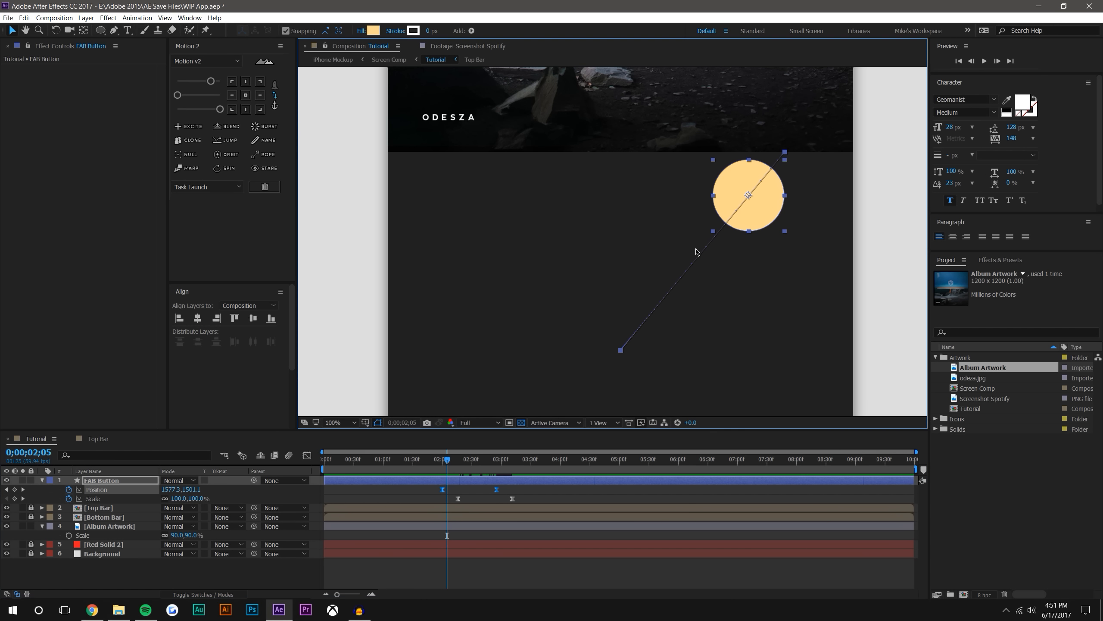
pyautogui.moveTo(437, 486); pyautogui.dragTo(525, 491)
pyautogui.rightClick(497, 491)
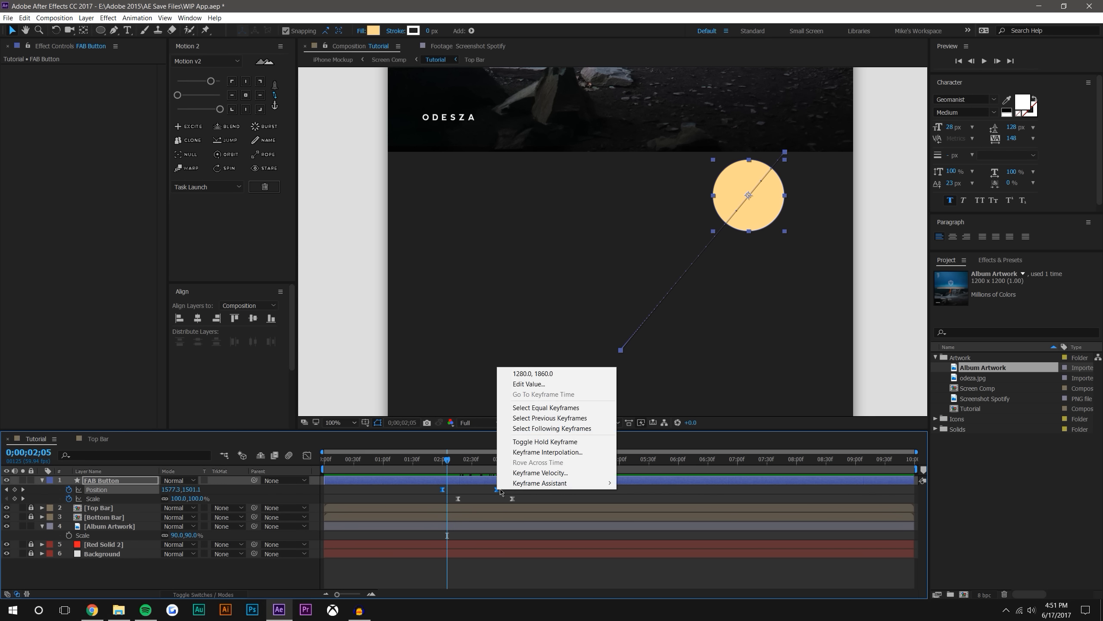
pyautogui.click(549, 453)
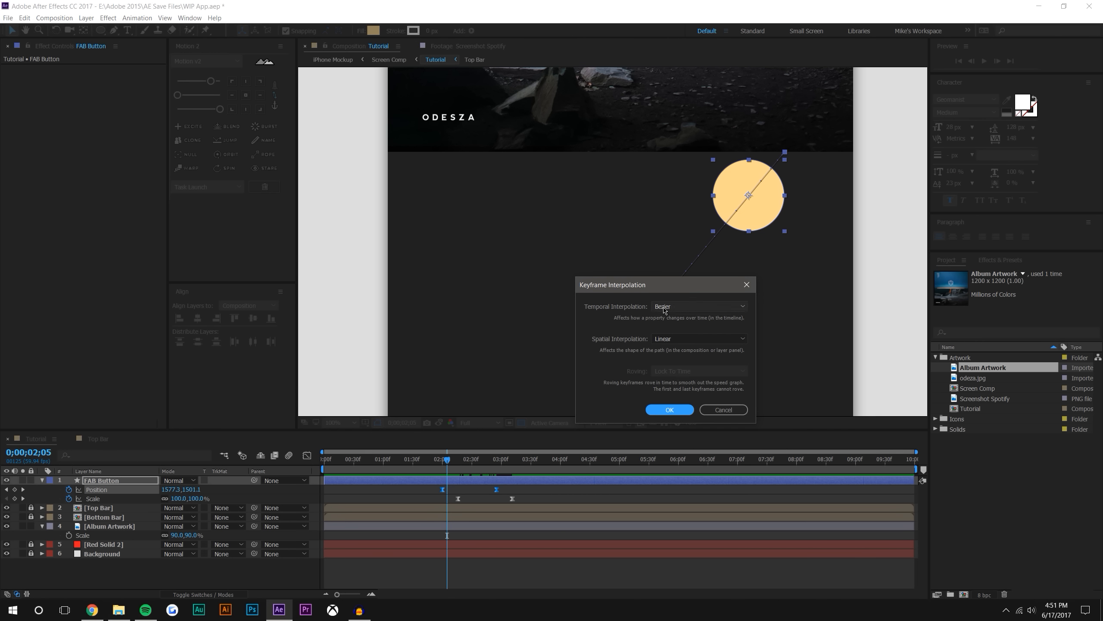
pyautogui.click(678, 339)
pyautogui.click(673, 397)
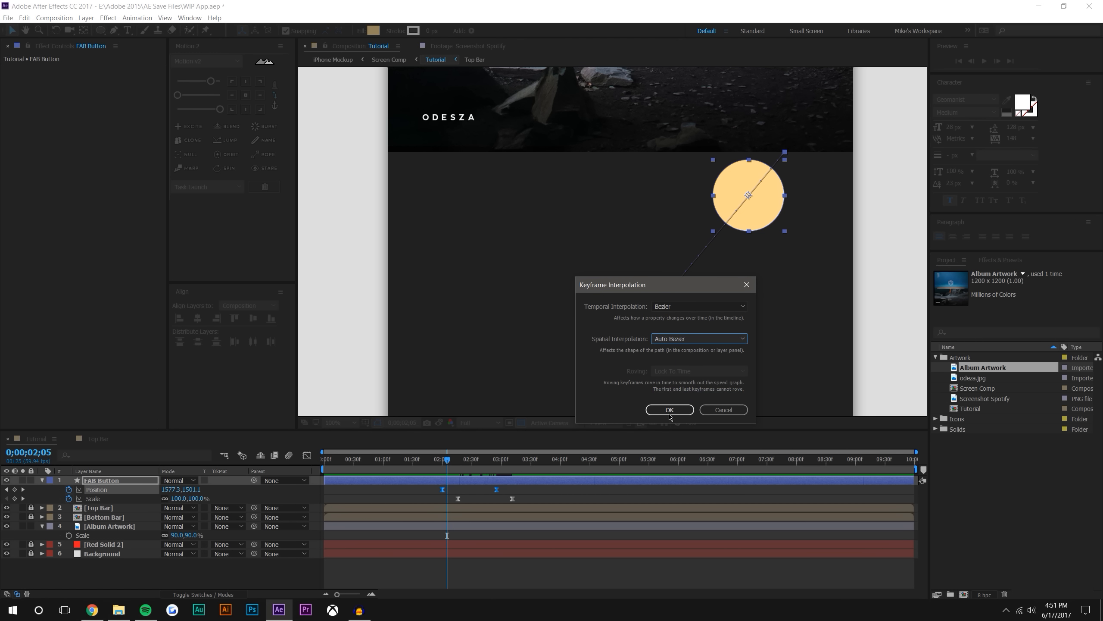
pyautogui.click(669, 410)
# Curve the FAB Button's motion path by pulling its start handle straight down and its end handle horizontally outward, and preview the movement
pyautogui.moveTo(758, 187); pyautogui.dragTo(781, 251)
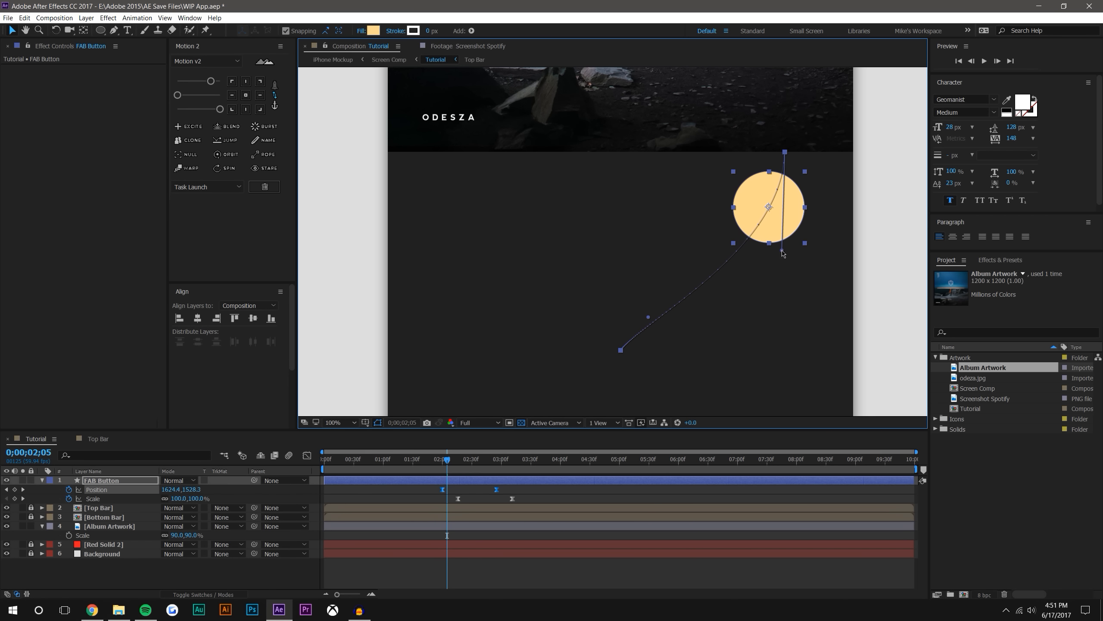
pyautogui.moveTo(648, 318); pyautogui.dragTo(737, 351)
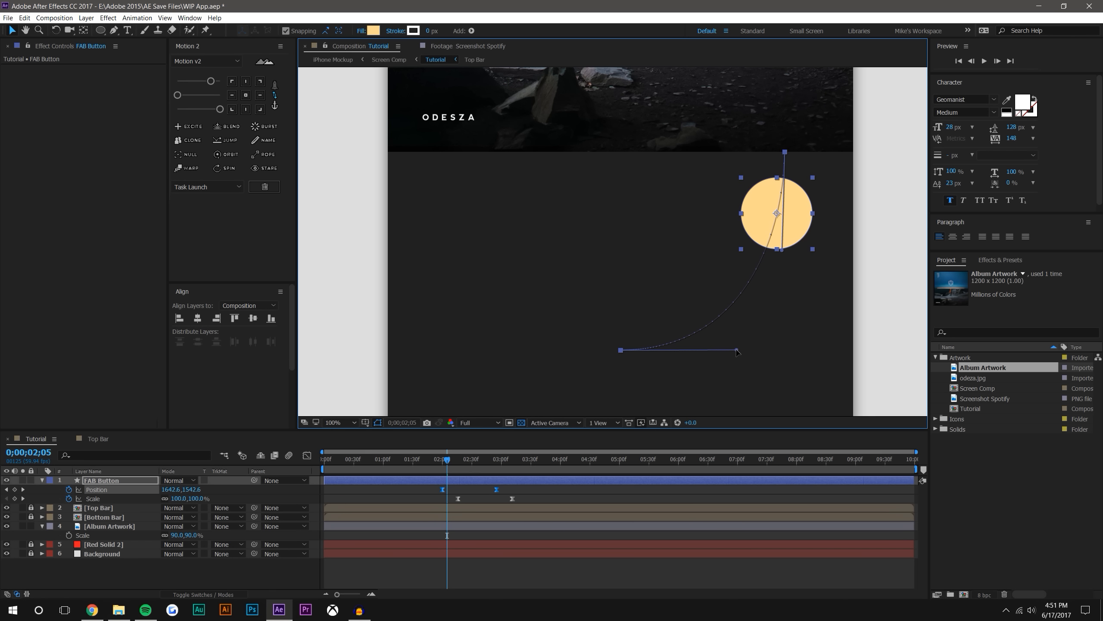
pyautogui.click(467, 506)
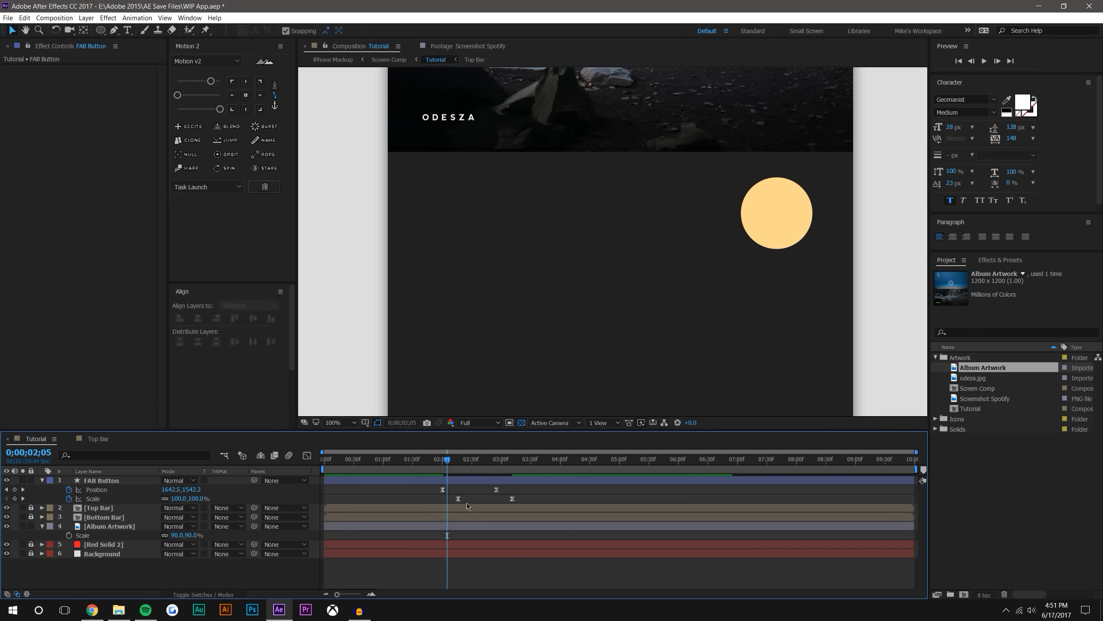
pyautogui.click(439, 461)
pyautogui.click(984, 61)
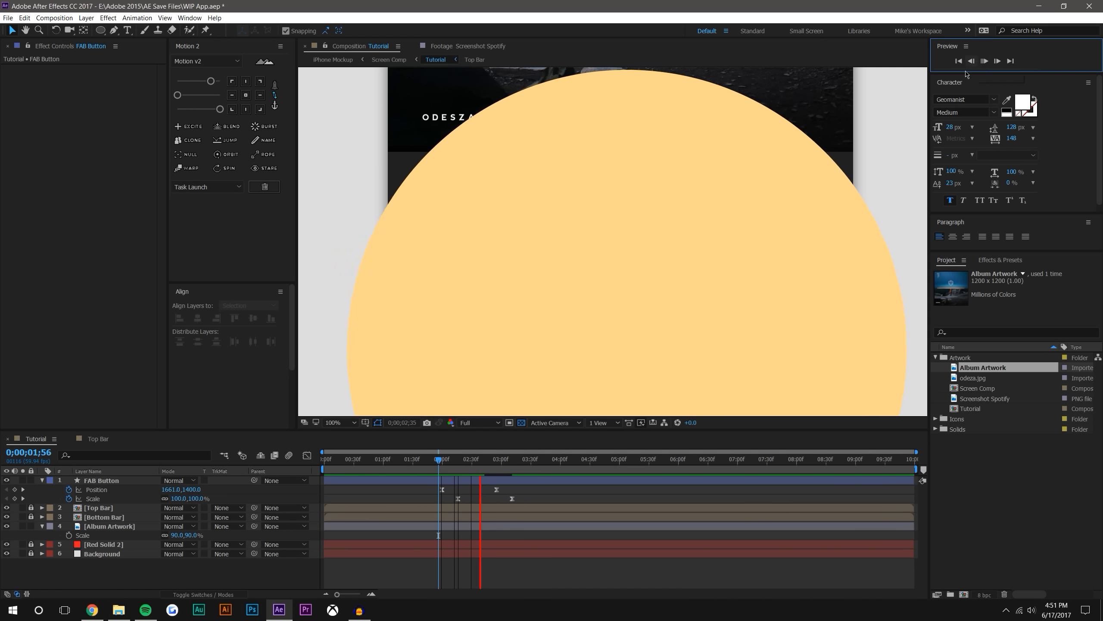
# Shift both FAB Button Scale keyframes earlier so the first sits at 0;00;02;08, and preview the animation
pyautogui.moveTo(447, 459); pyautogui.dragTo(454, 460)
pyautogui.click(514, 498)
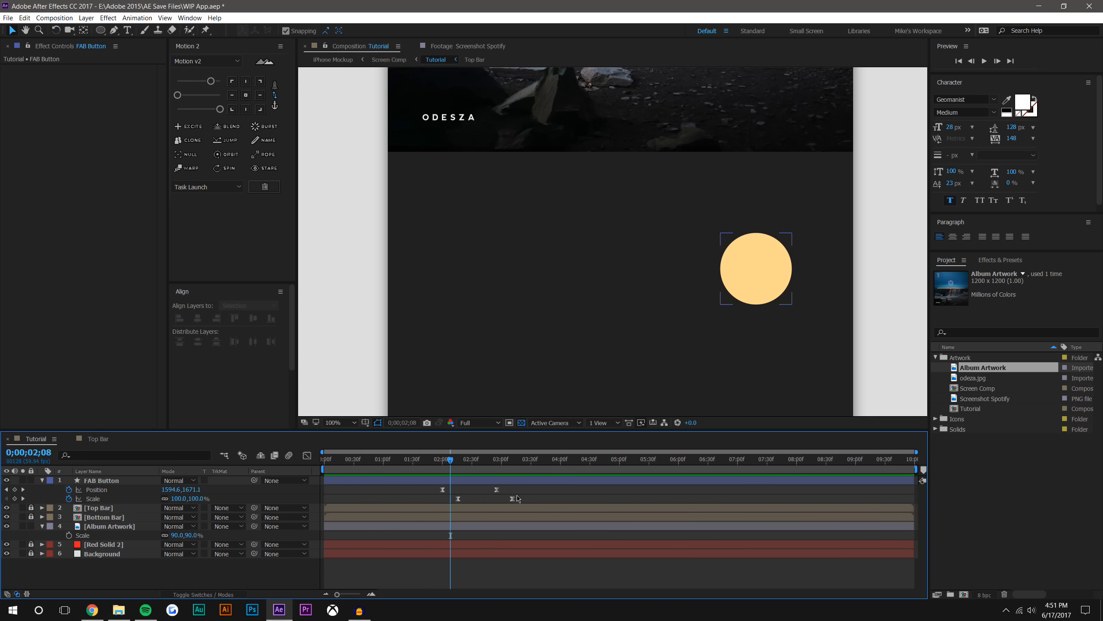
pyautogui.moveTo(519, 497); pyautogui.dragTo(450, 498)
pyautogui.click(464, 491)
pyautogui.moveTo(443, 460)
pyautogui.mouseDown()
pyautogui.moveTo(478, 462)
pyautogui.moveTo(426, 461)
pyautogui.mouseUp()
pyautogui.scroll(-1, 687, 217)
pyautogui.click(984, 61)
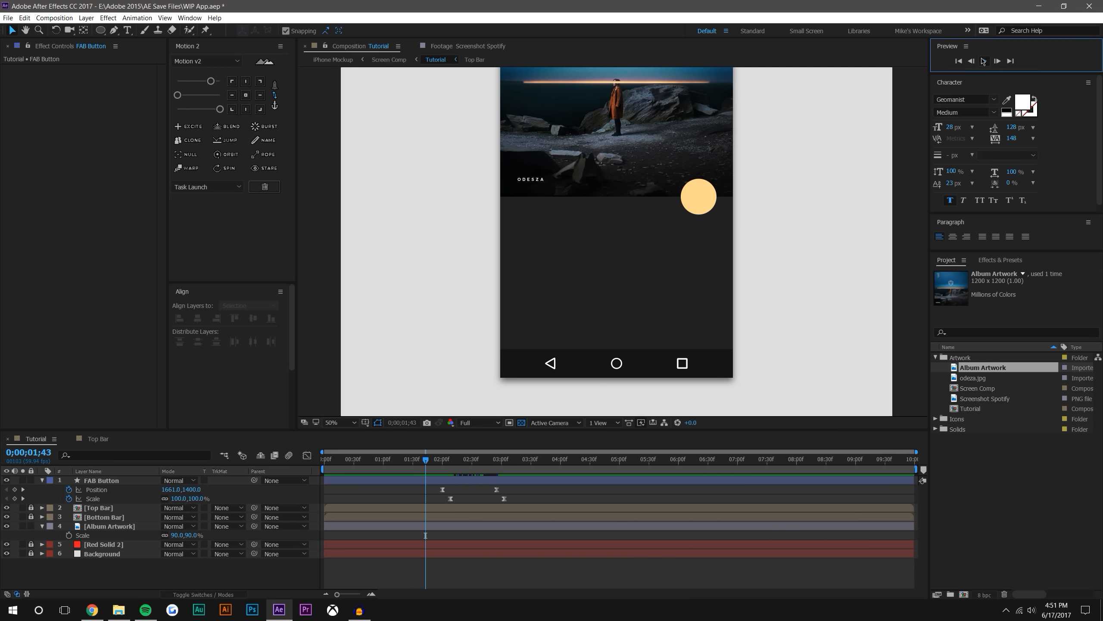
# At the FAB Button's final Position keyframe at 0;00;02;55, move the circle left to 1198, 1860
pyautogui.moveTo(453, 462); pyautogui.dragTo(528, 460)
pyautogui.click(643, 306)
pyautogui.press('j')
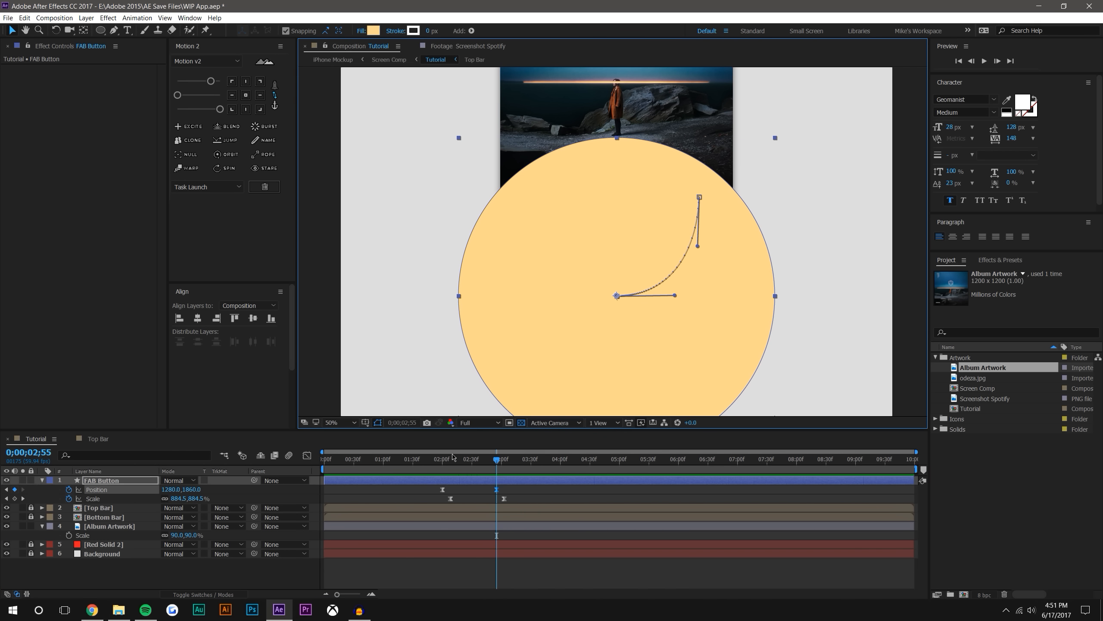
pyautogui.moveTo(617, 300); pyautogui.dragTo(600, 299)
# Set the FAB Button's final Scale keyframe at 0;00;03;03 to 935.4% and review the enlarged circle
pyautogui.moveTo(433, 461); pyautogui.dragTo(503, 452)
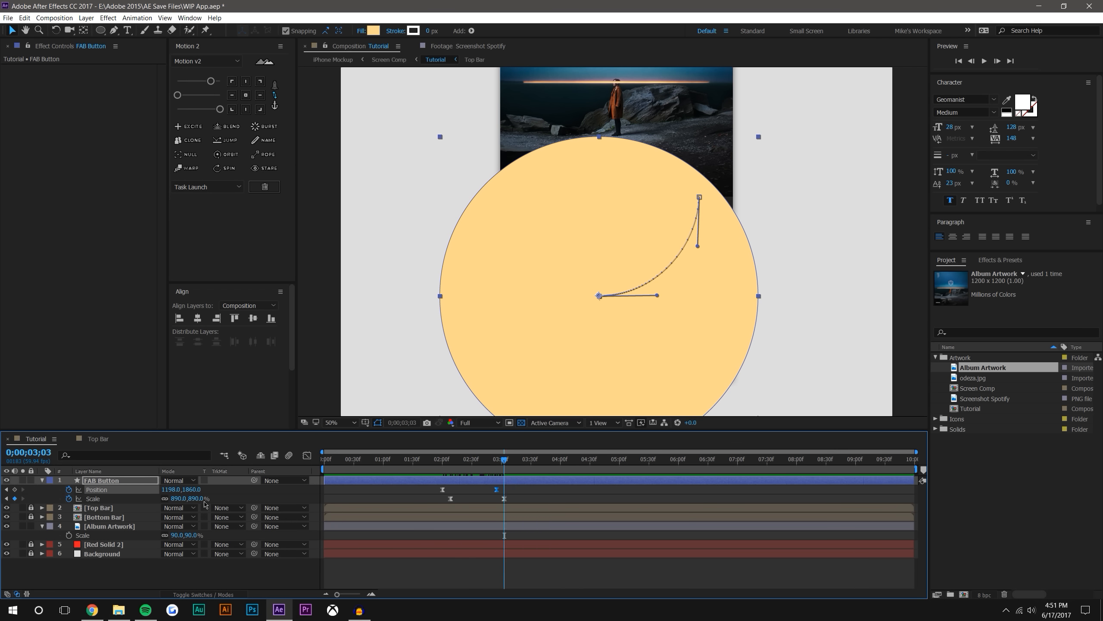
pyautogui.moveTo(199, 499); pyautogui.dragTo(217, 500)
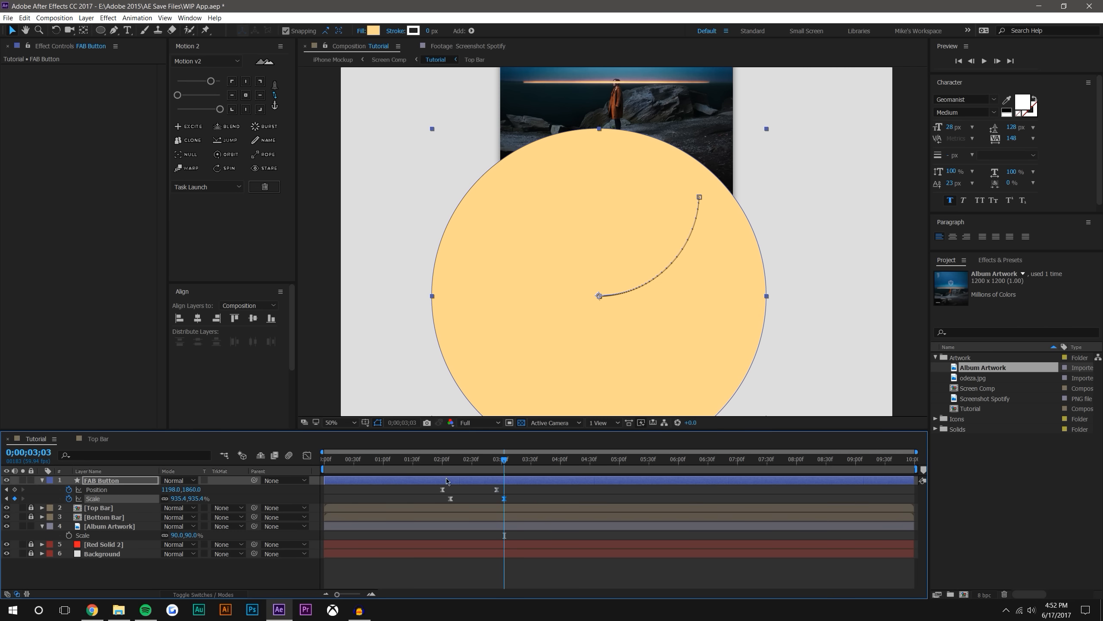
pyautogui.click(606, 563)
pyautogui.scroll(-1, 721, 206)
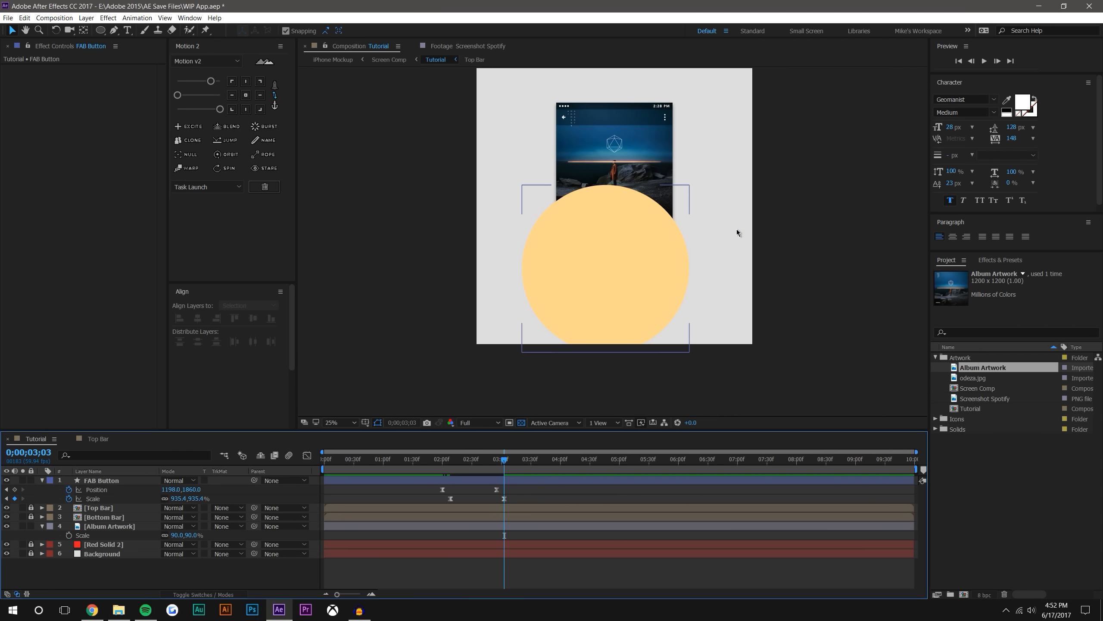
pyautogui.click(430, 461)
pyautogui.scroll(1, 643, 277)
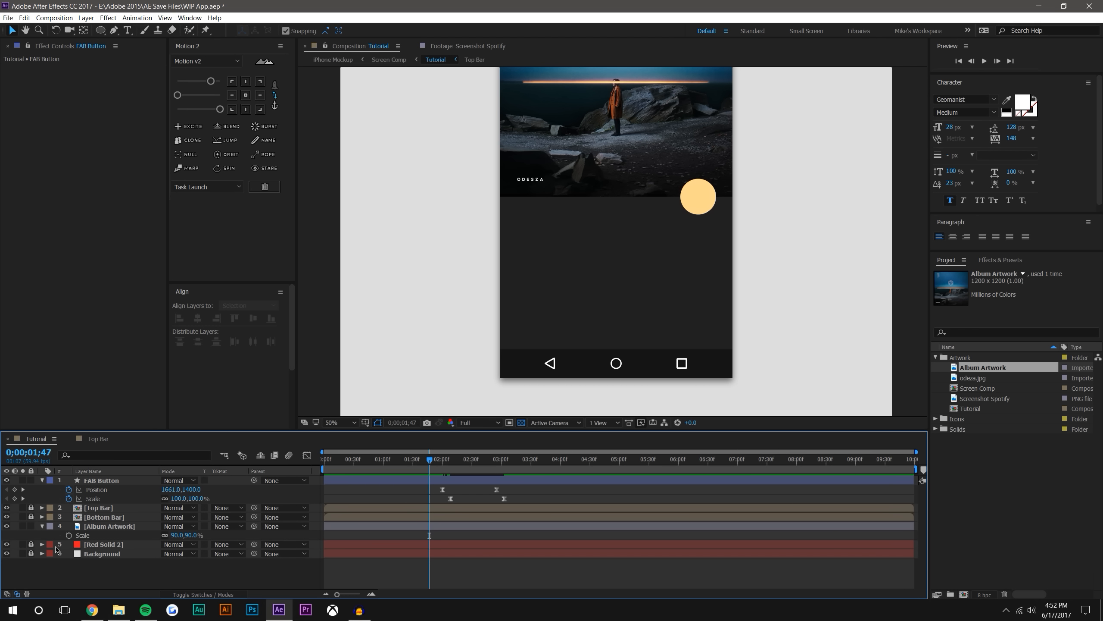
# Rename the Red Solid 2 layer as App Background
pyautogui.click(107, 547)
pyautogui.press('Return')
pyautogui.write('A')
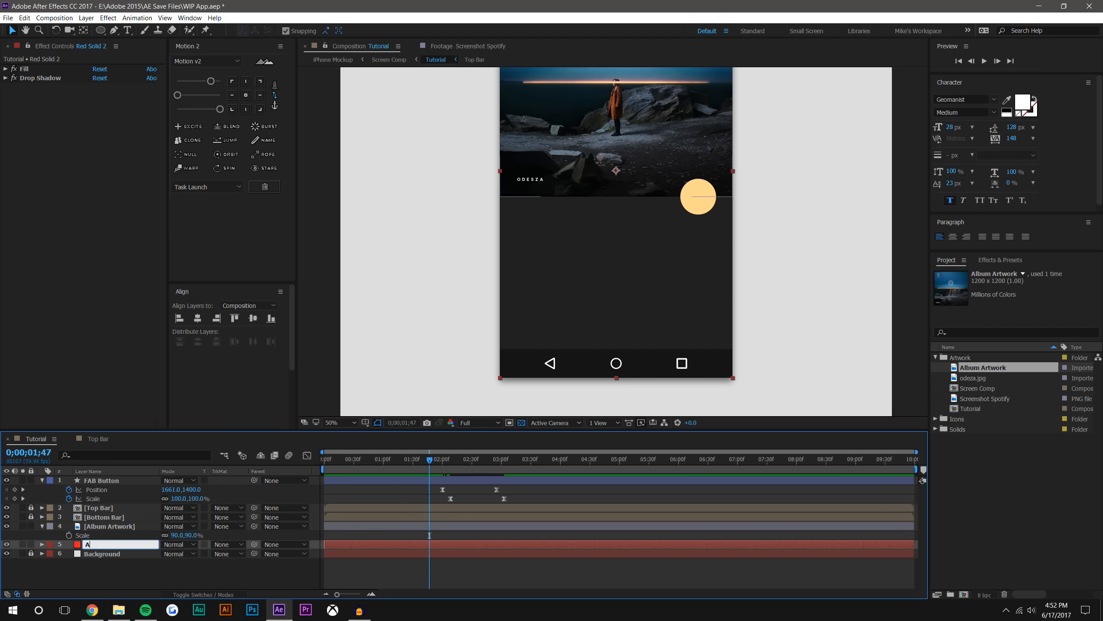
pyautogui.write('pp Background')
pyautogui.press('Return')
# Duplicate the App Background layer and remove the Drop Shadow effect from the copy
pyautogui.hotkey('ctrl', 'd')
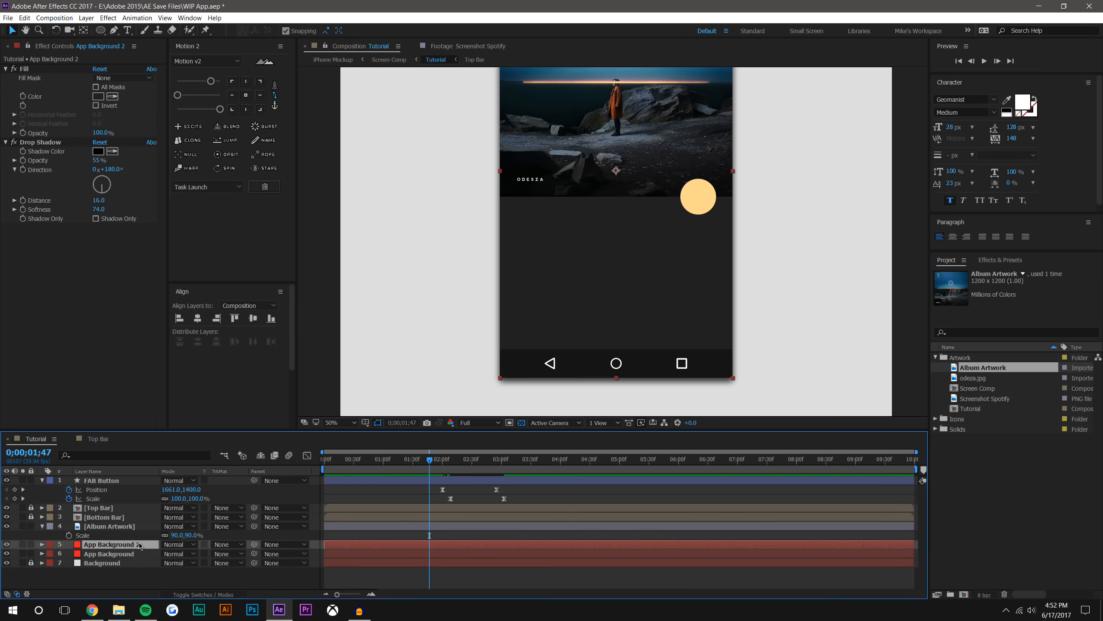
pyautogui.click(32, 143)
pyautogui.press('Delete')
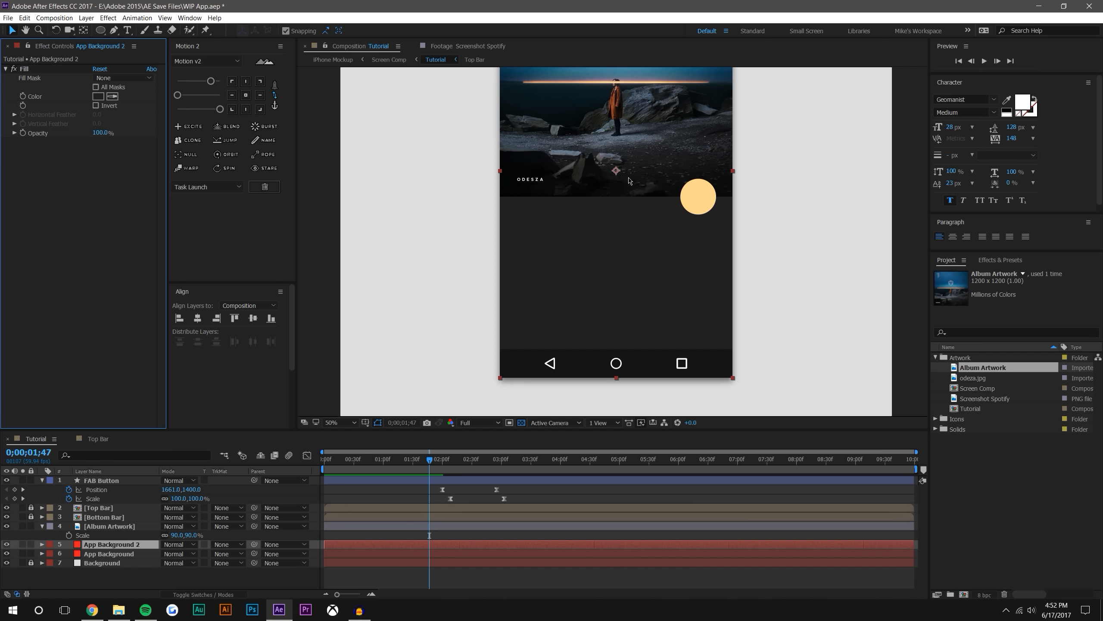
# Move App Background 2's anchor point to its bottom edge and lower its top edge to below the album artwork
pyautogui.press(',')
pyautogui.press('y')
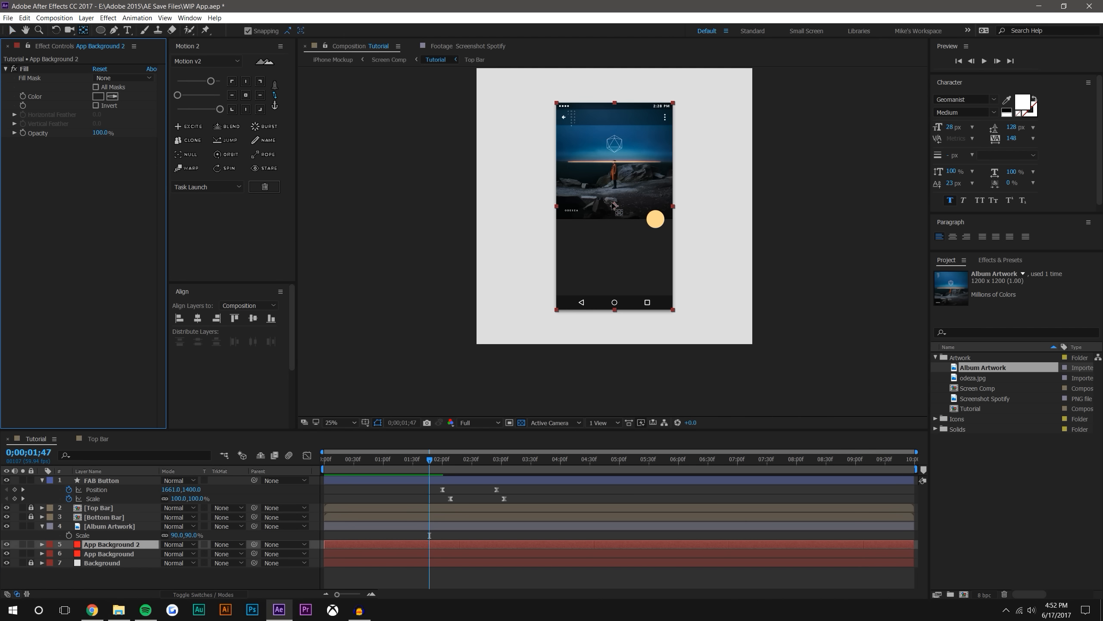
pyautogui.moveTo(614, 206); pyautogui.dragTo(614, 309)
pyautogui.click(12, 30)
pyautogui.moveTo(617, 105); pyautogui.dragTo(616, 237)
# Change App Background 2's Fill color to bright red and raise its top edge slightly above the artwork's lower edge
pyautogui.click(98, 97)
pyautogui.moveTo(780, 162); pyautogui.dragTo(807, 140)
pyautogui.click(913, 142)
pyautogui.scroll(3, 665, 265)
pyautogui.moveTo(686, 269); pyautogui.dragTo(673, 314)
pyautogui.moveTo(607, 257); pyautogui.dragTo(608, 148)
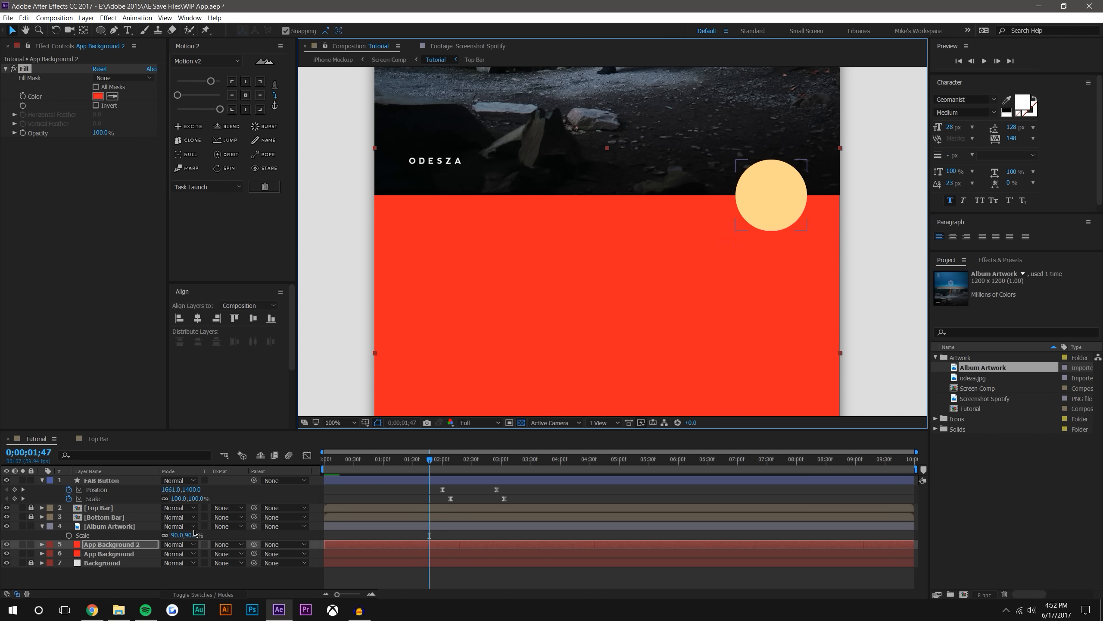
# Place App Background 2 above the FAB Button and use it as the FAB Button's alpha matte
pyautogui.moveTo(111, 549); pyautogui.dragTo(108, 477)
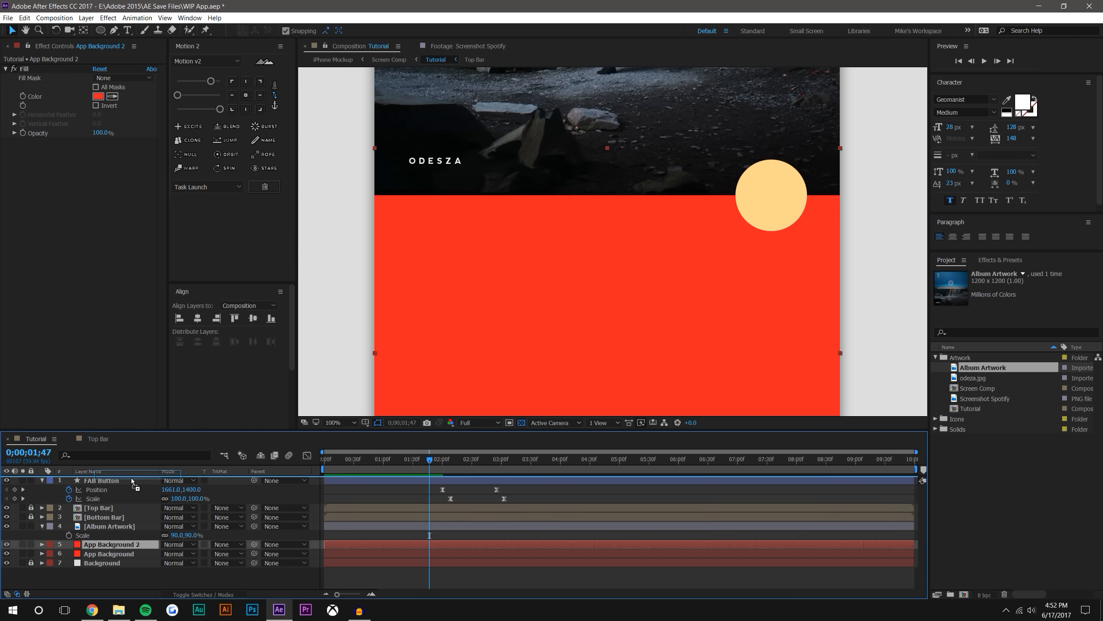
pyautogui.moveTo(607, 148)
pyautogui.mouseDown()
pyautogui.moveTo(606, 204)
pyautogui.moveTo(604, 153)
pyautogui.mouseUp()
pyautogui.click(233, 492)
pyautogui.click(258, 514)
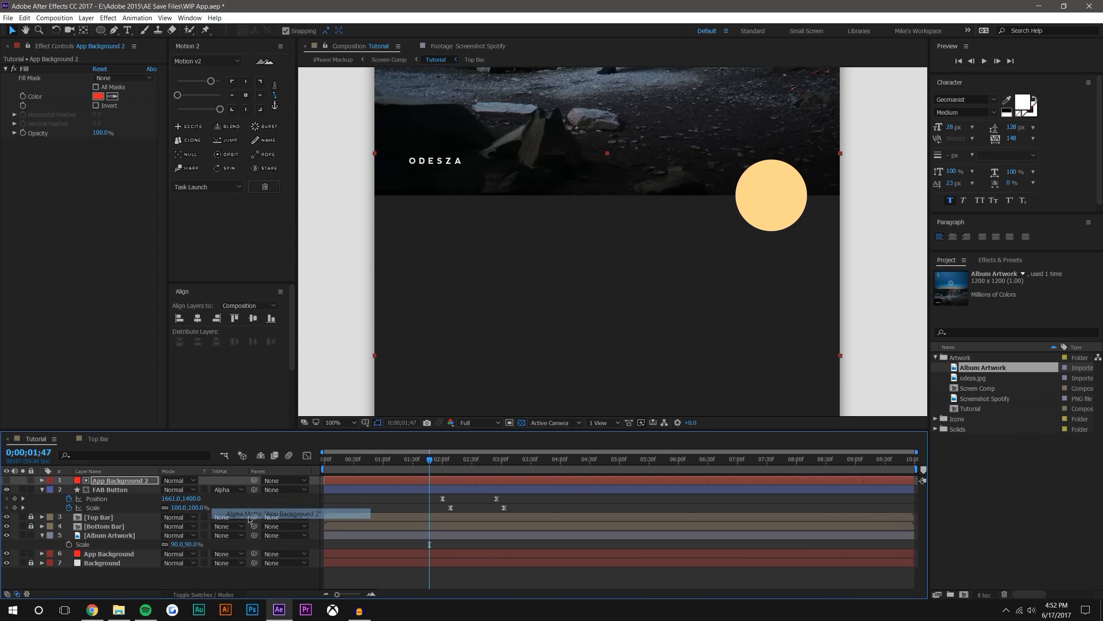
# Resize the App Background 2 matte to 49.6% height so it contains the whole circle, and keyframe its Scale
pyautogui.moveTo(608, 158); pyautogui.dragTo(607, 225)
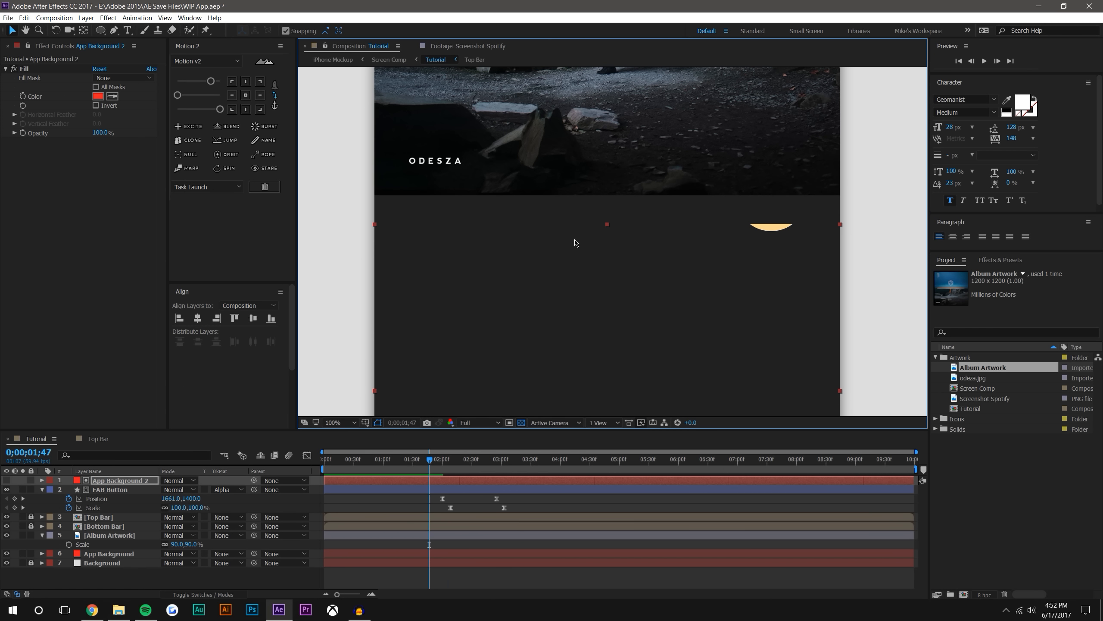
pyautogui.moveTo(607, 224); pyautogui.dragTo(621, 143)
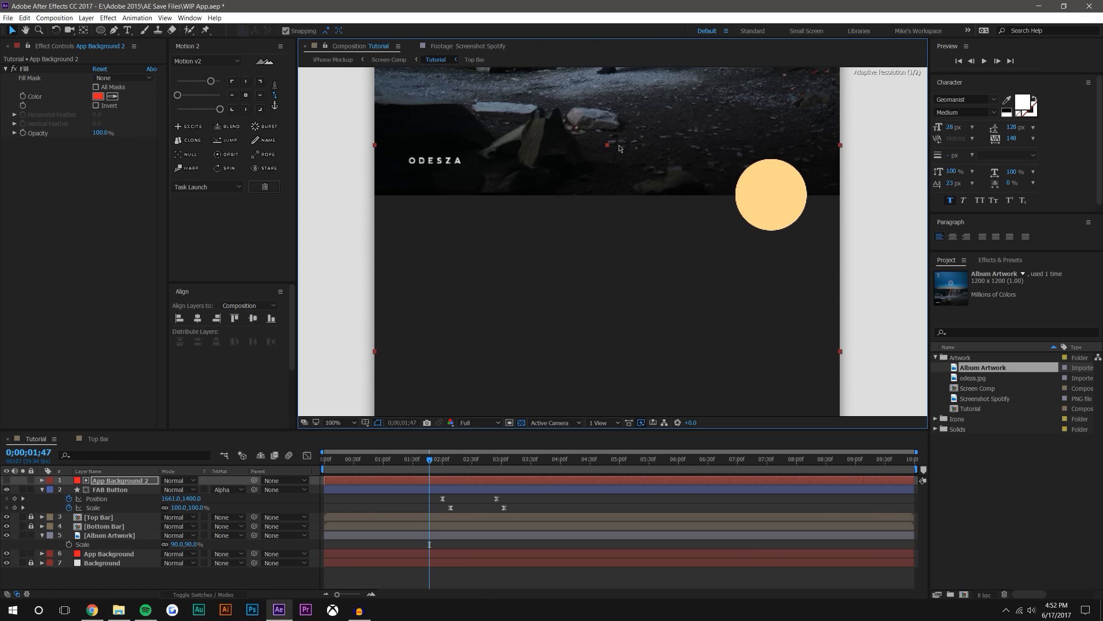
pyautogui.press('s')
pyautogui.click(69, 489)
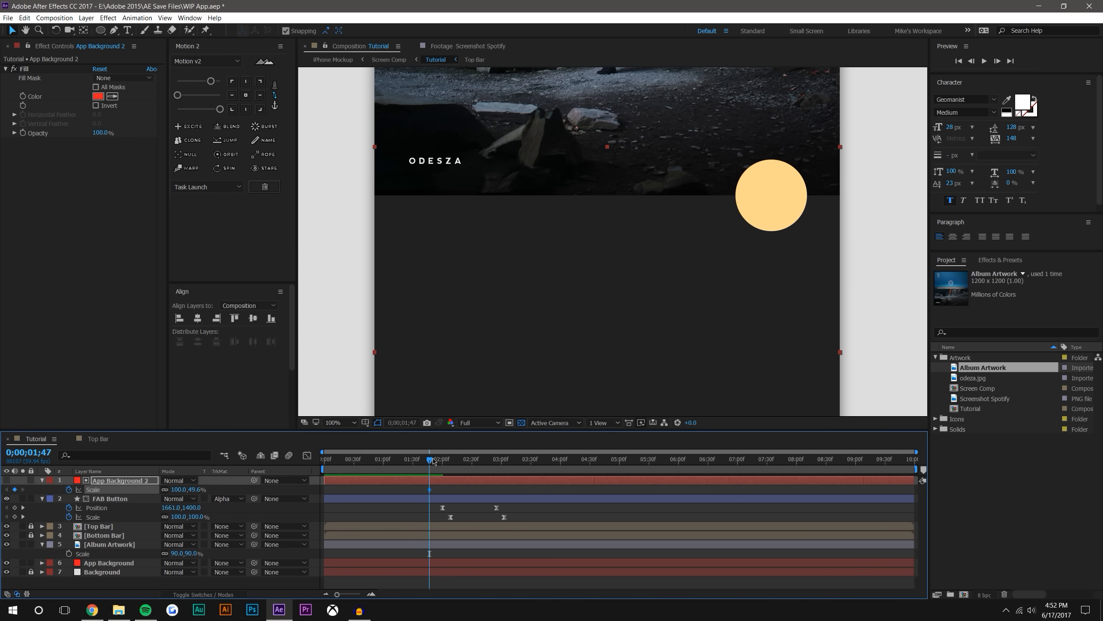
# Shift the matte's Scale keyframe past two seconds, and at 0;00;02;12 reduce its height to 43.8% to meet the artwork's lower edge
pyautogui.moveTo(433, 461)
pyautogui.mouseDown()
pyautogui.moveTo(452, 460)
pyautogui.moveTo(453, 493)
pyautogui.moveTo(454, 461)
pyautogui.mouseUp()
pyautogui.scroll(1, 608, 150)
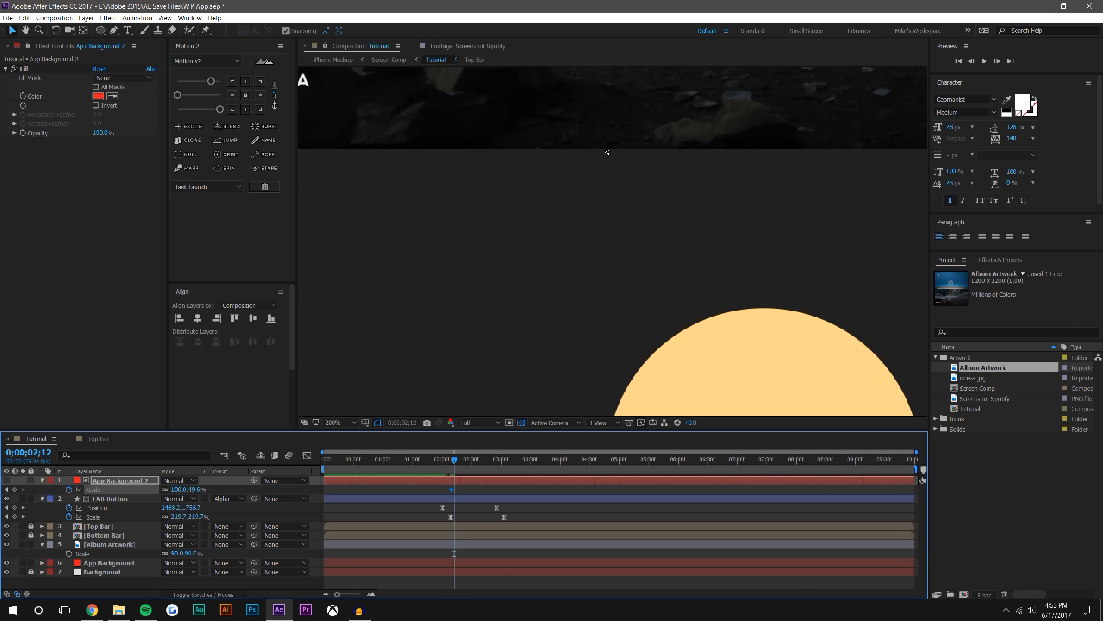
pyautogui.moveTo(607, 149); pyautogui.dragTo(618, 295)
pyautogui.moveTo(613, 197); pyautogui.dragTo(611, 297)
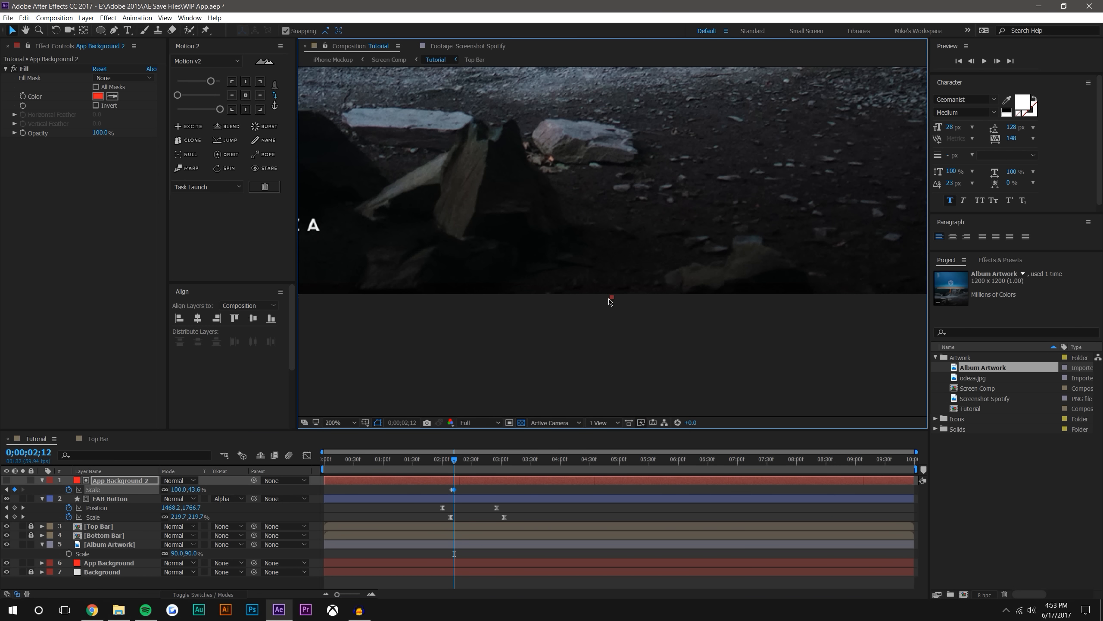
pyautogui.scroll(2, 611, 300)
pyautogui.moveTo(632, 340); pyautogui.dragTo(644, 233)
pyautogui.scroll(-2, 644, 238)
# Preview the matted FAB Button expansion from 0;00;01;51
pyautogui.moveTo(454, 460); pyautogui.dragTo(491, 460)
pyautogui.scroll(-2, 516, 291)
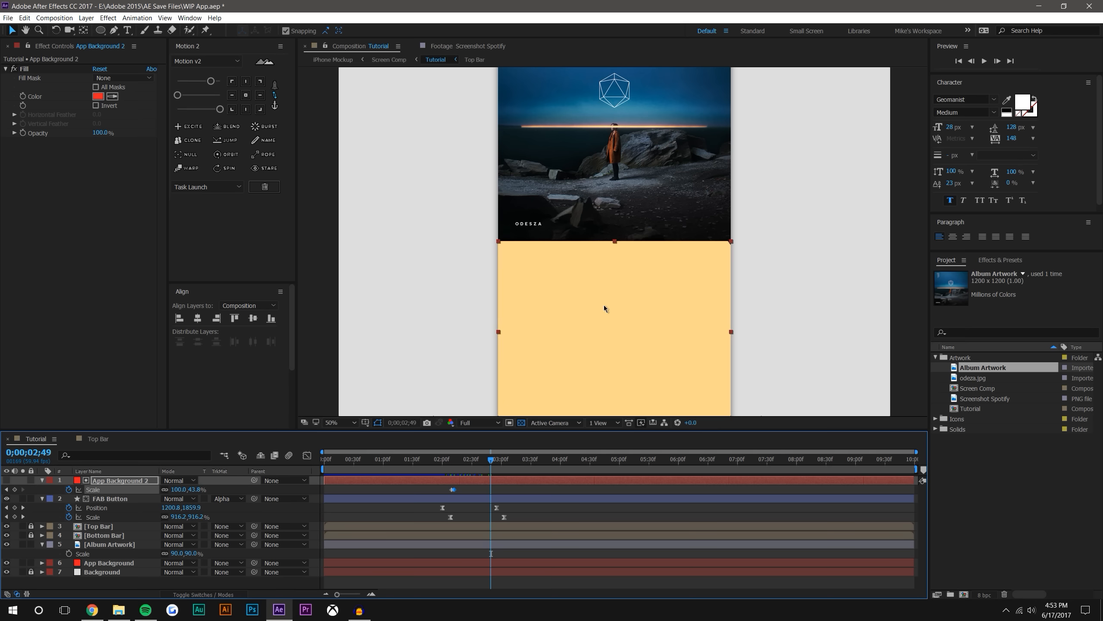
pyautogui.scroll(-1, 603, 305)
pyautogui.click(785, 261)
pyautogui.click(434, 461)
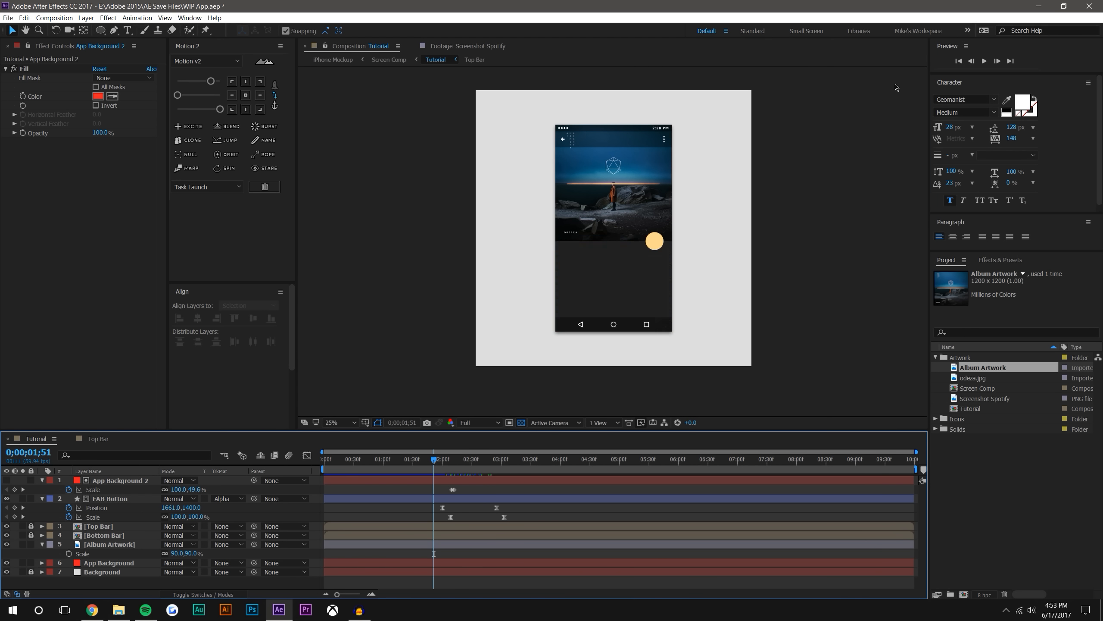
pyautogui.click(984, 62)
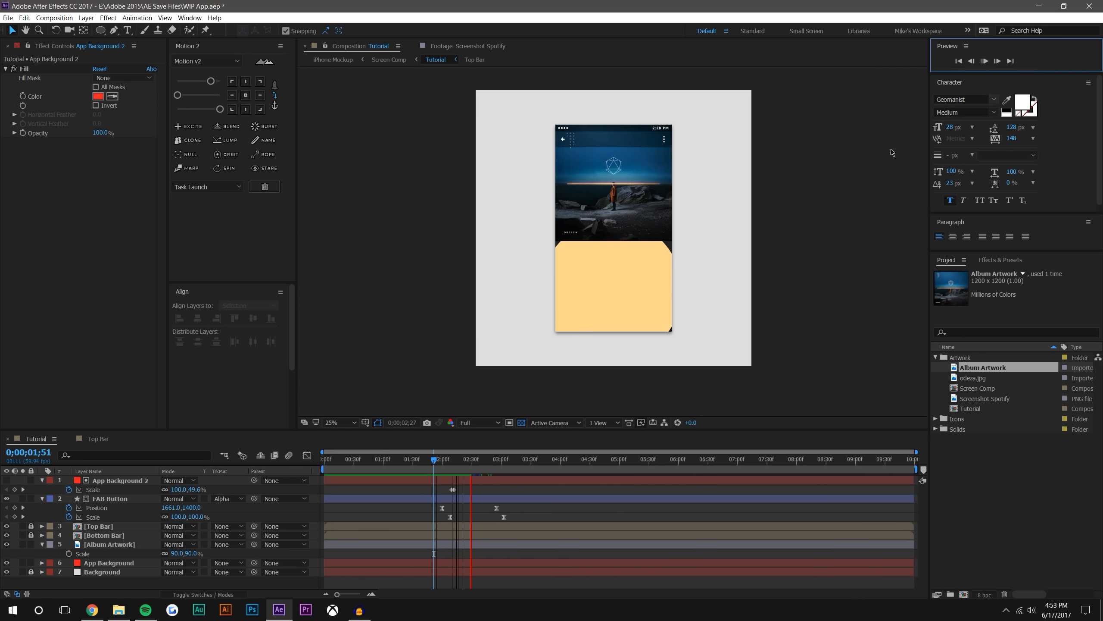
# Move the FAB Button's final Position keyframe at 0;00;02;55 to 1280, 1908, centered below the artwork, and scrub through the result
pyautogui.moveTo(450, 459); pyautogui.dragTo(505, 452)
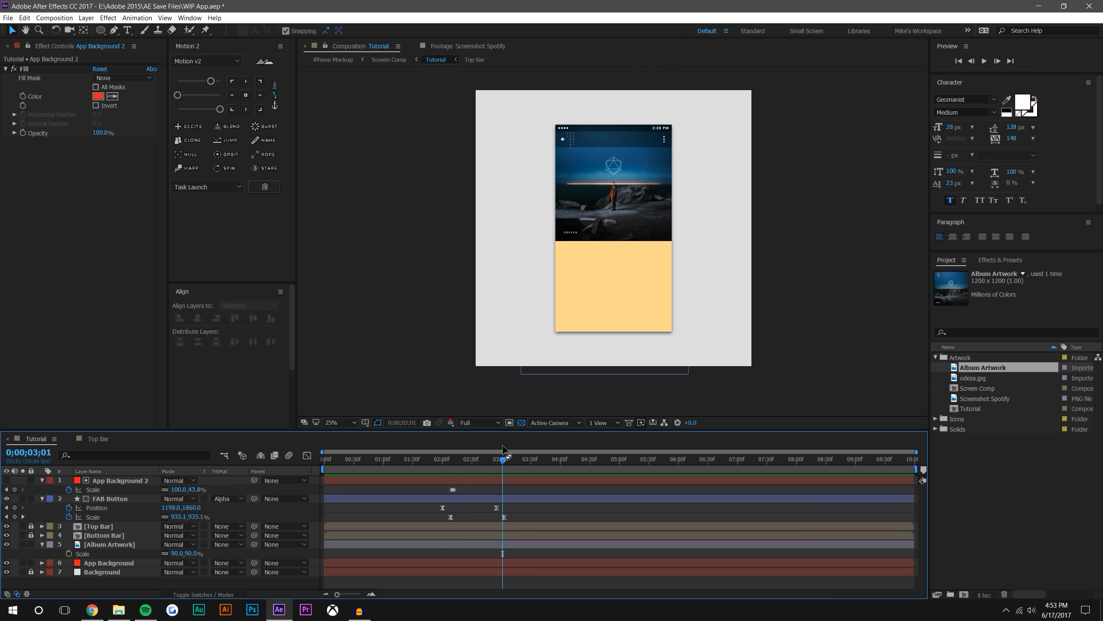
pyautogui.click(591, 326)
pyautogui.moveTo(606, 294); pyautogui.dragTo(616, 298)
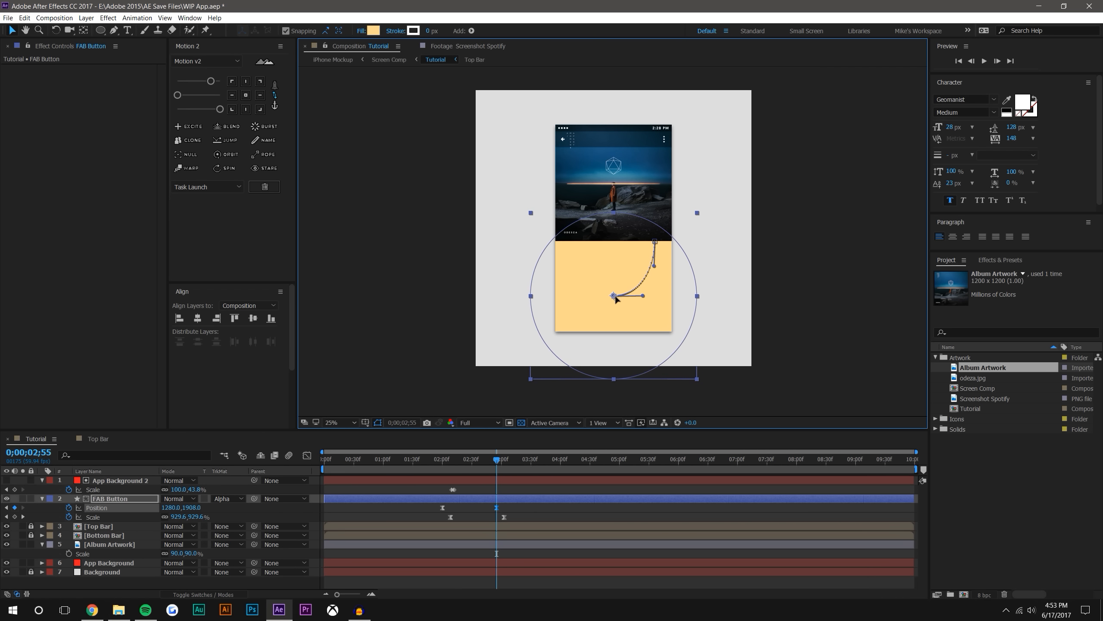
pyautogui.click(535, 553)
pyautogui.moveTo(438, 461); pyautogui.dragTo(513, 443)
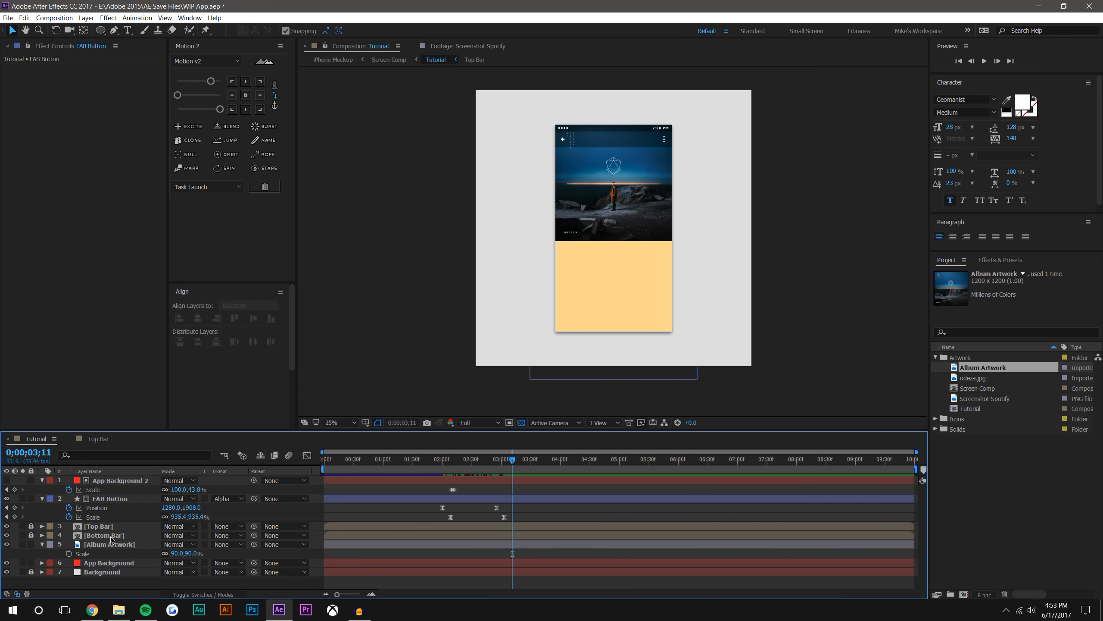
# Move the App Background 2 and FAB Button layers together beneath Top Bar and Bottom Bar, above Album Artwork, and scrub through the expansion
pyautogui.click(117, 480)
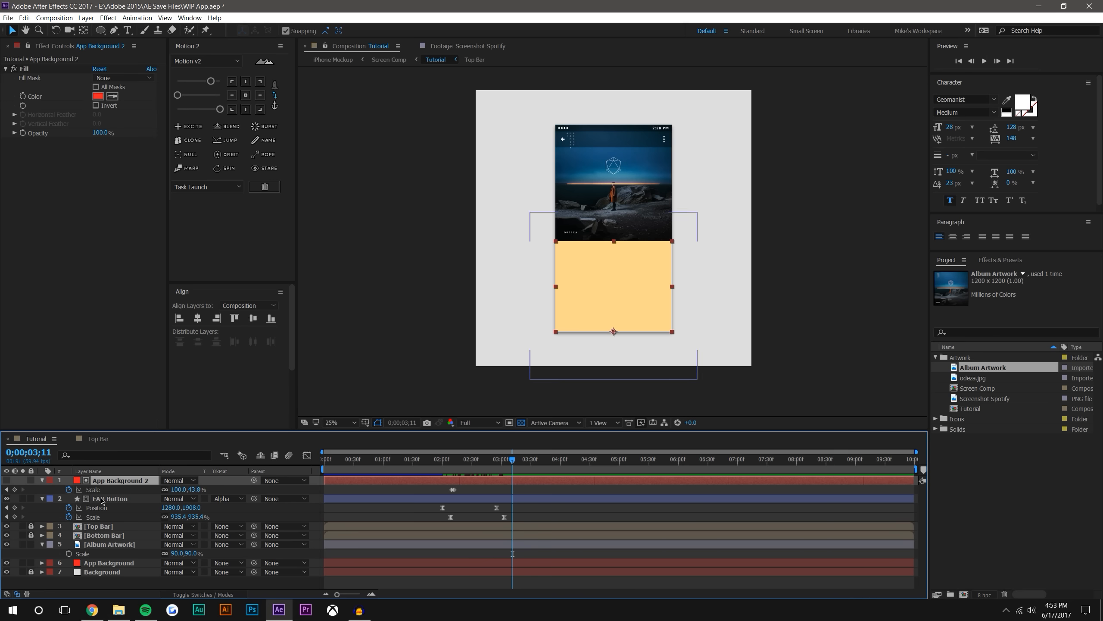
pyautogui.keyDown('ctrl'); pyautogui.click(110, 498); pyautogui.keyUp('ctrl')
pyautogui.moveTo(114, 483); pyautogui.dragTo(103, 539)
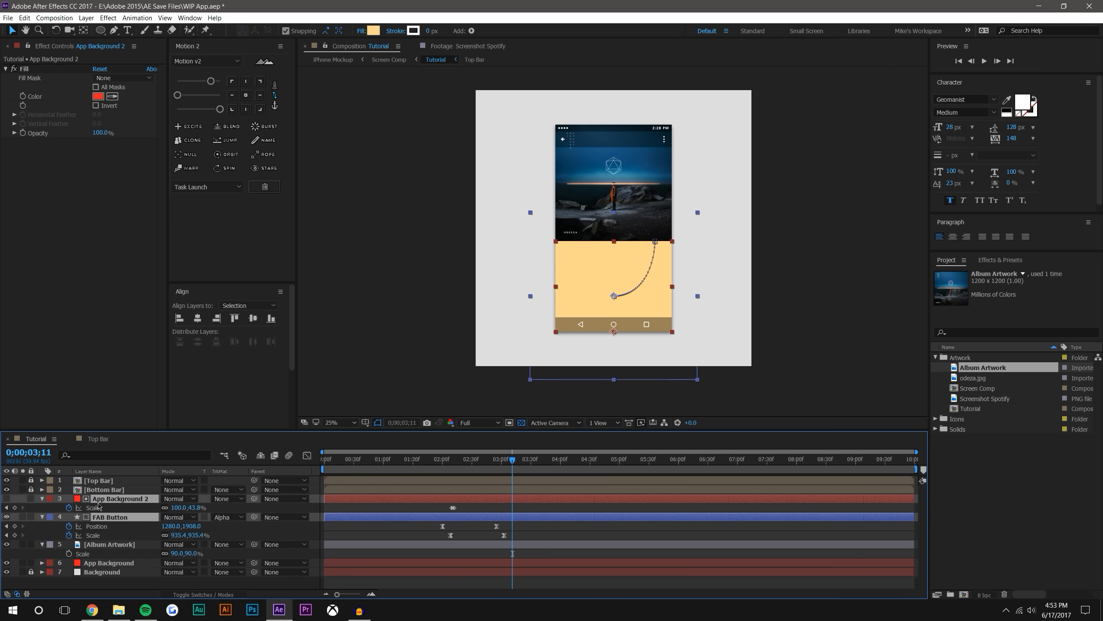
pyautogui.click(642, 381)
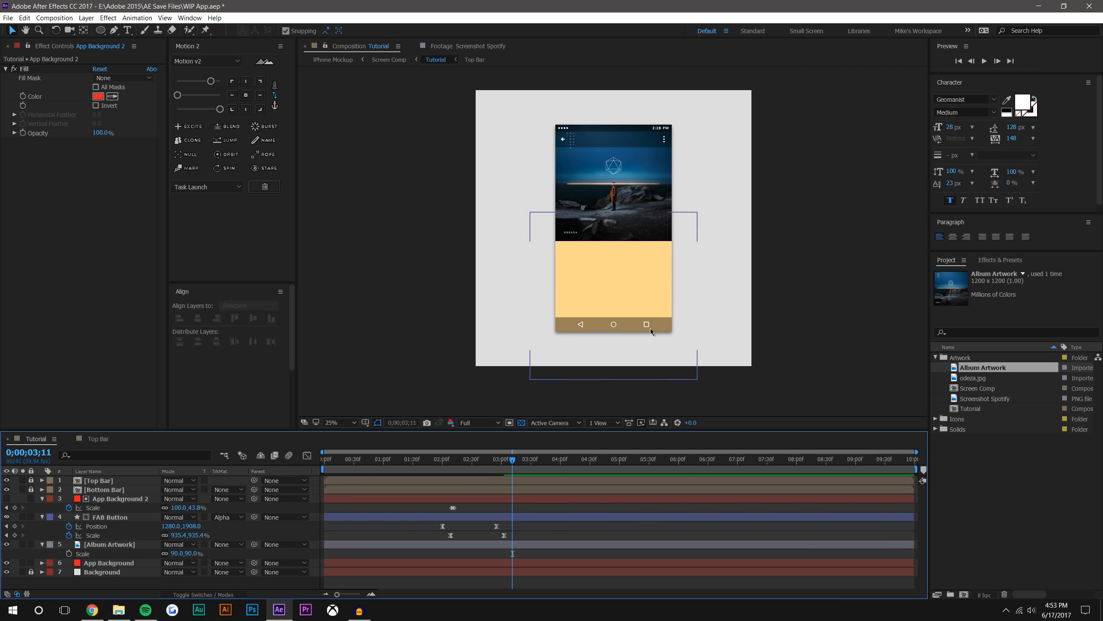
pyautogui.moveTo(444, 458); pyautogui.dragTo(533, 457)
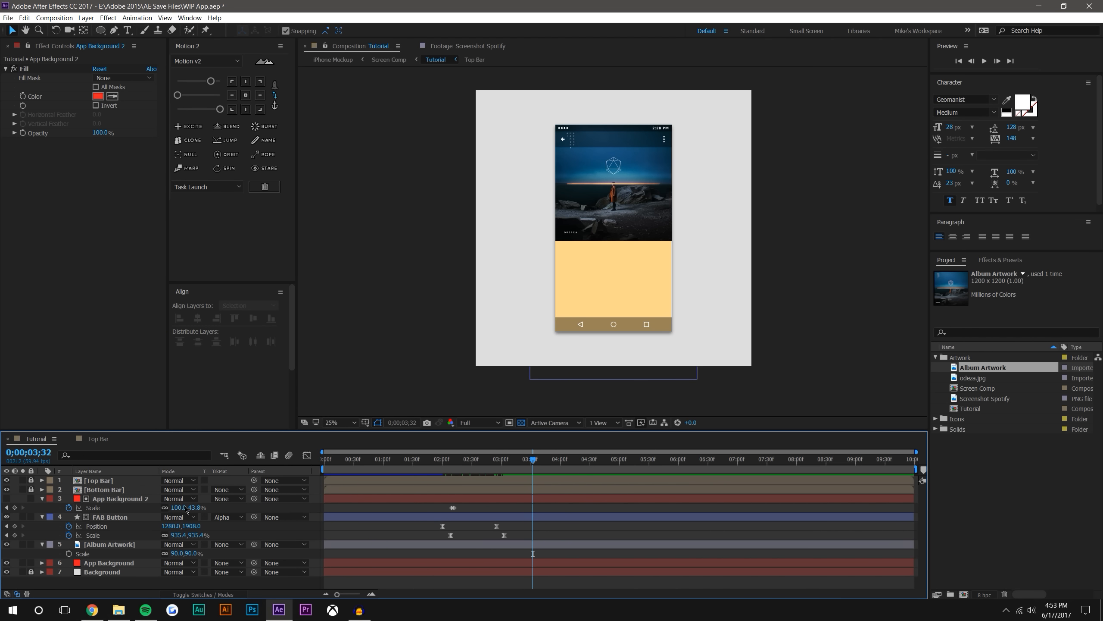
pyautogui.click(105, 518)
pyautogui.click(374, 31)
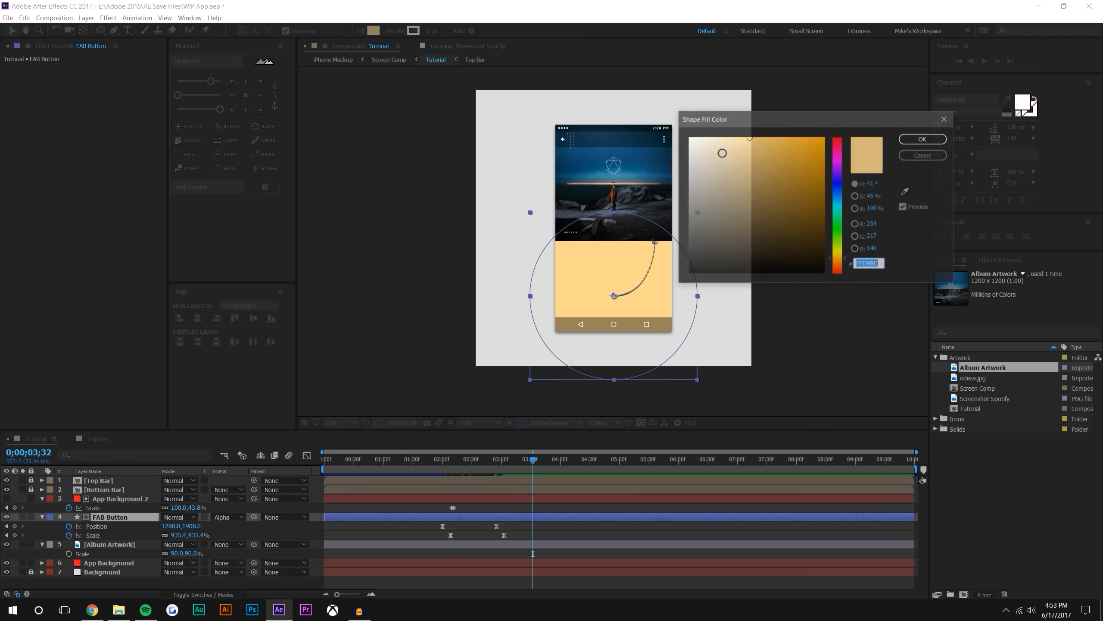
pyautogui.moveTo(856, 120); pyautogui.dragTo(912, 137)
pyautogui.click(961, 208)
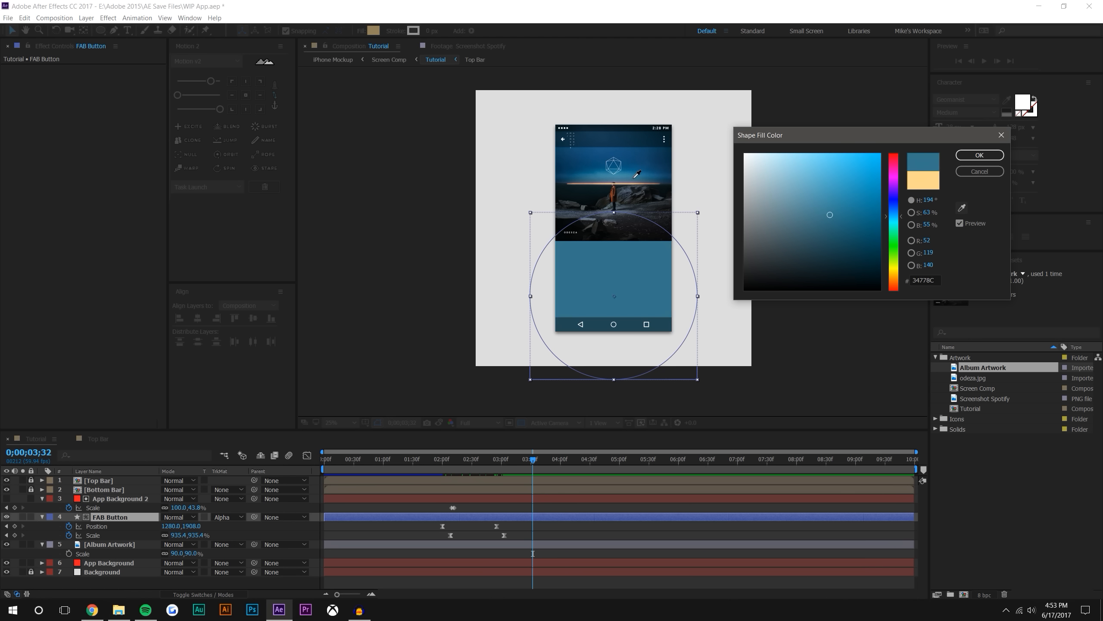
pyautogui.click(631, 178)
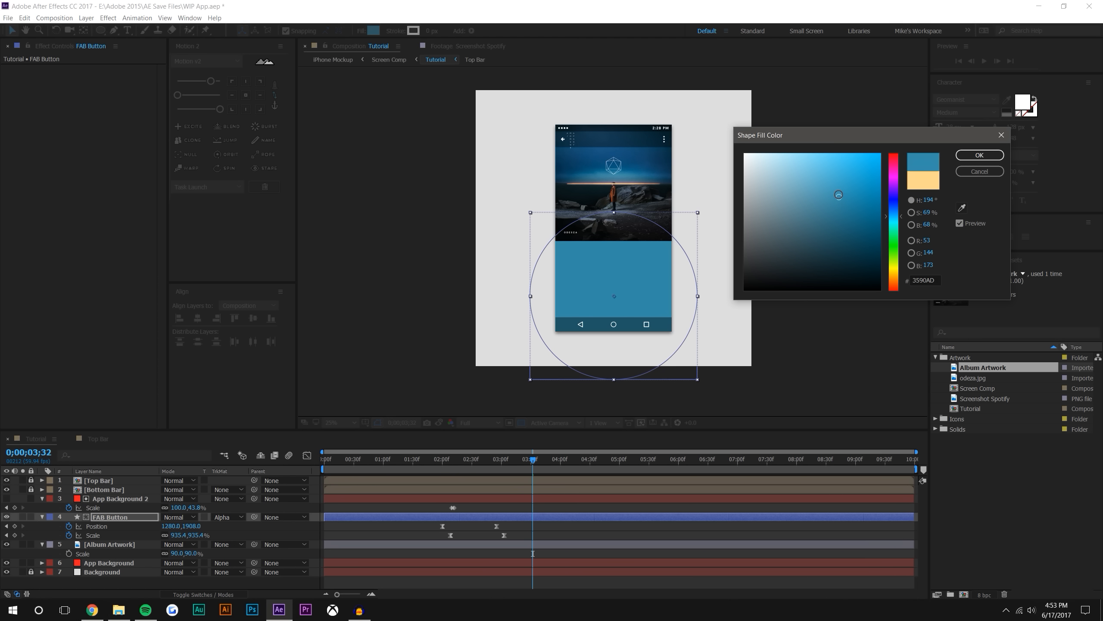
pyautogui.click(980, 171)
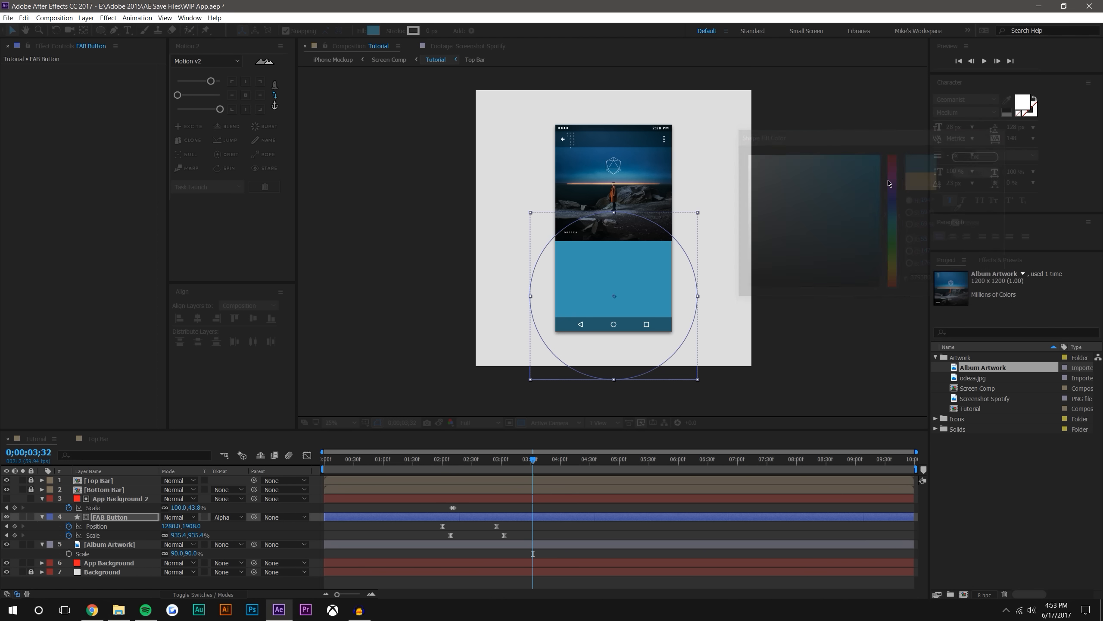
# Set the FAB Button's fill to a blue sampled from the artwork's sky and preview its expansion
pyautogui.click(374, 30)
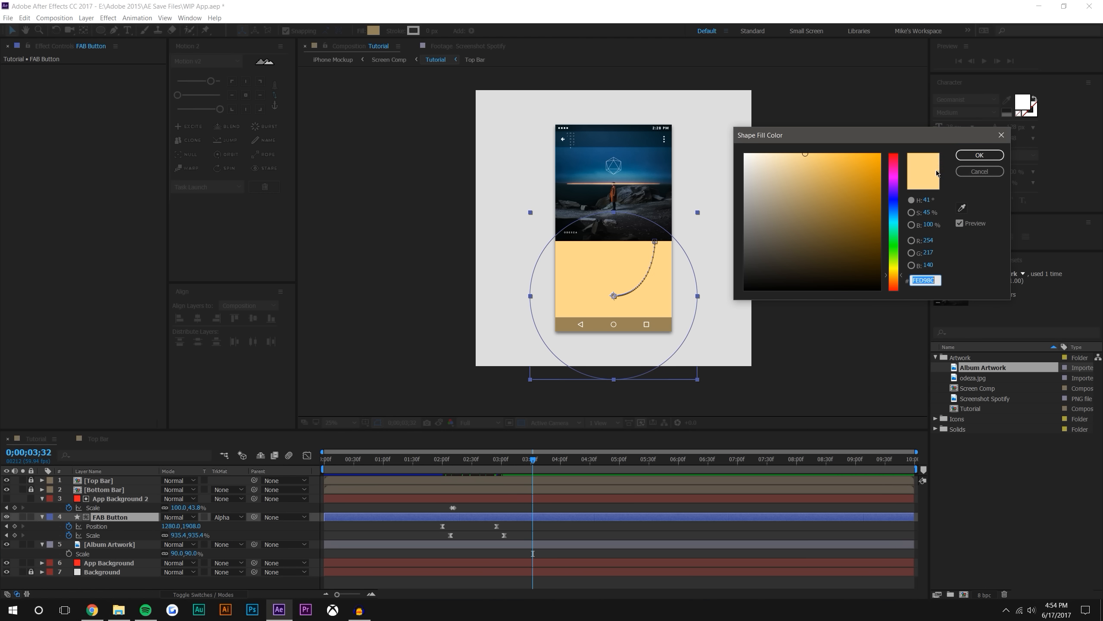
pyautogui.click(961, 209)
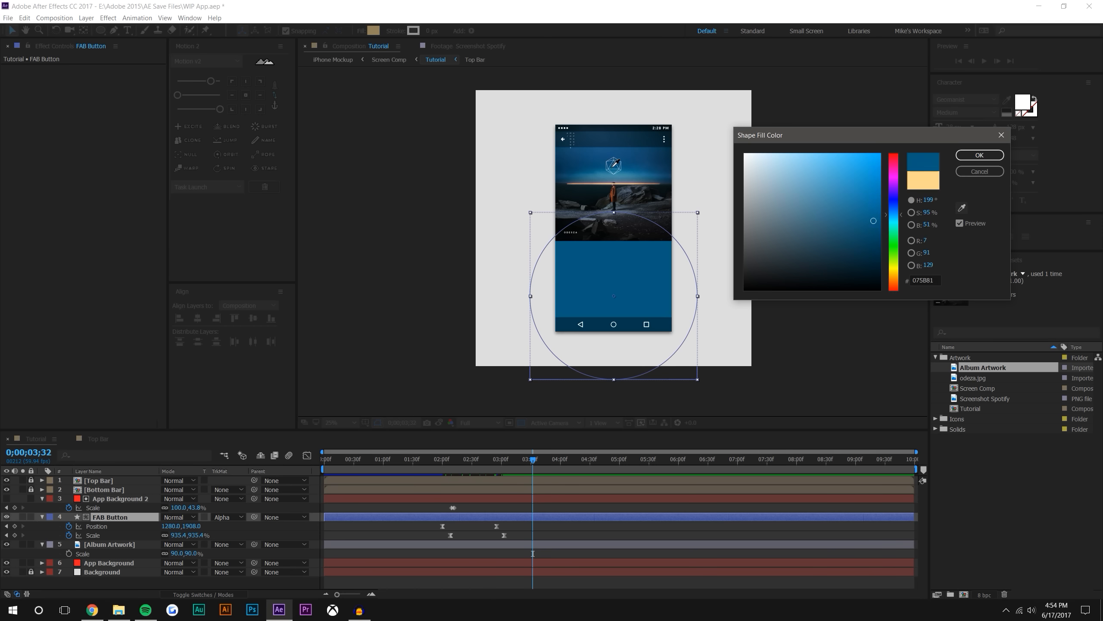
pyautogui.click(627, 170)
pyautogui.click(980, 154)
pyautogui.moveTo(529, 462); pyautogui.dragTo(433, 450)
pyautogui.press('space')
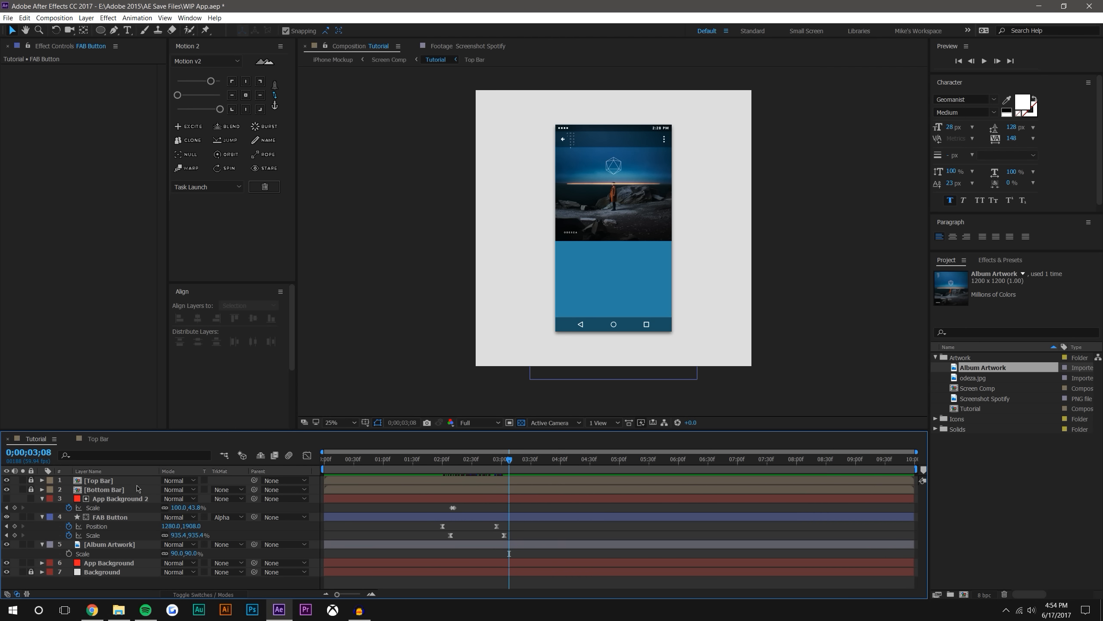
# Change the FAB Button's fill to a dark blue sampled from the artwork's sky, and scrub through the recolored animation
pyautogui.click(123, 498)
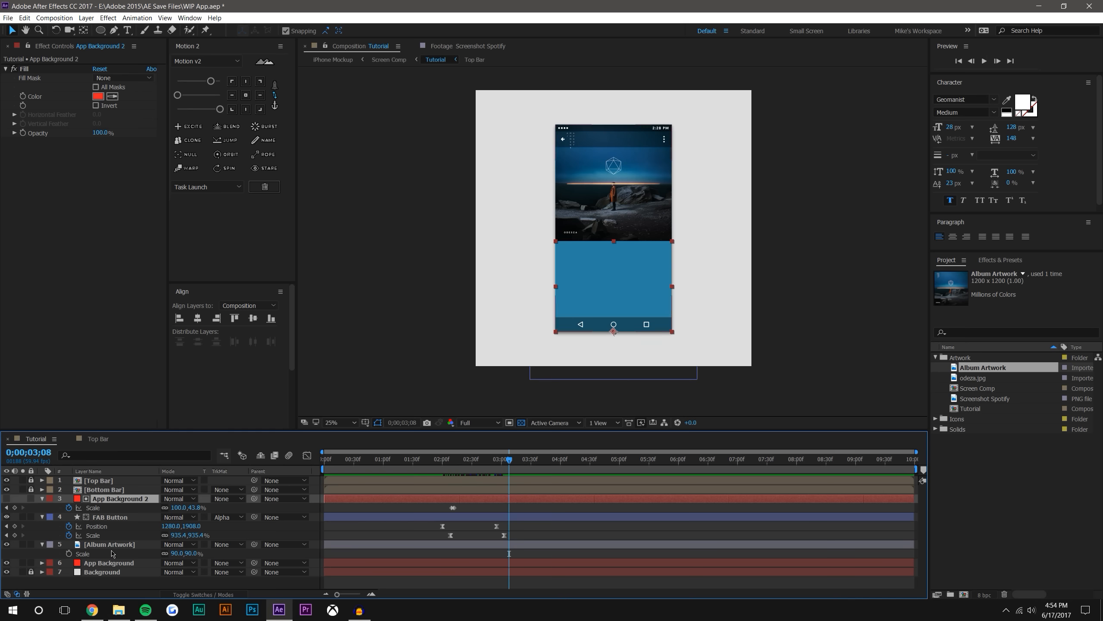
pyautogui.click(112, 517)
pyautogui.click(374, 31)
pyautogui.moveTo(847, 203); pyautogui.dragTo(831, 227)
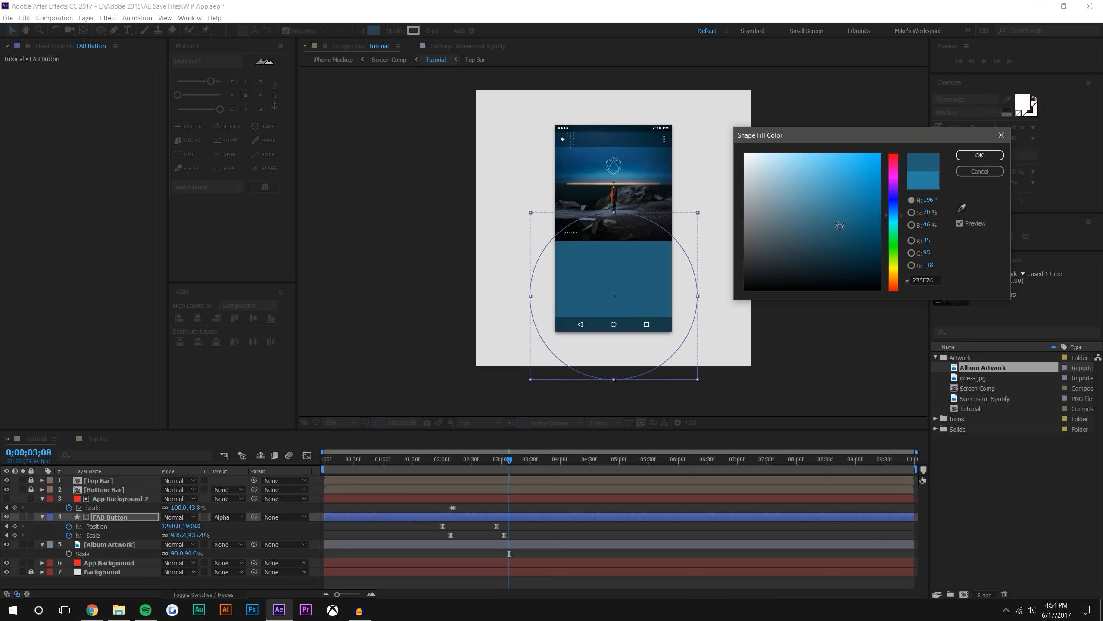
pyautogui.click(963, 207)
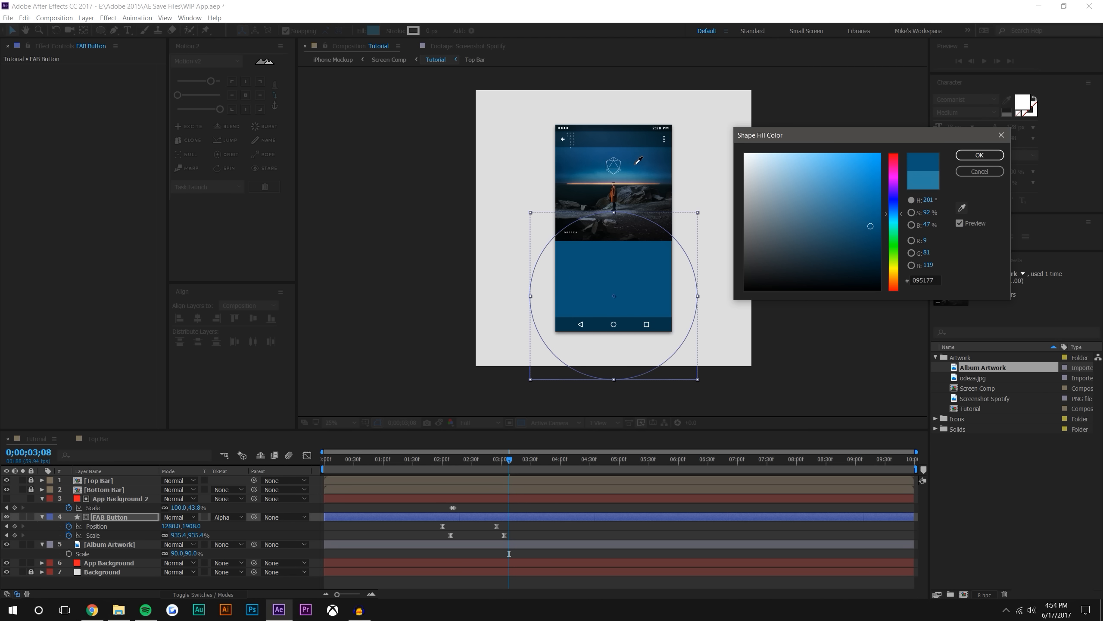
pyautogui.click(980, 156)
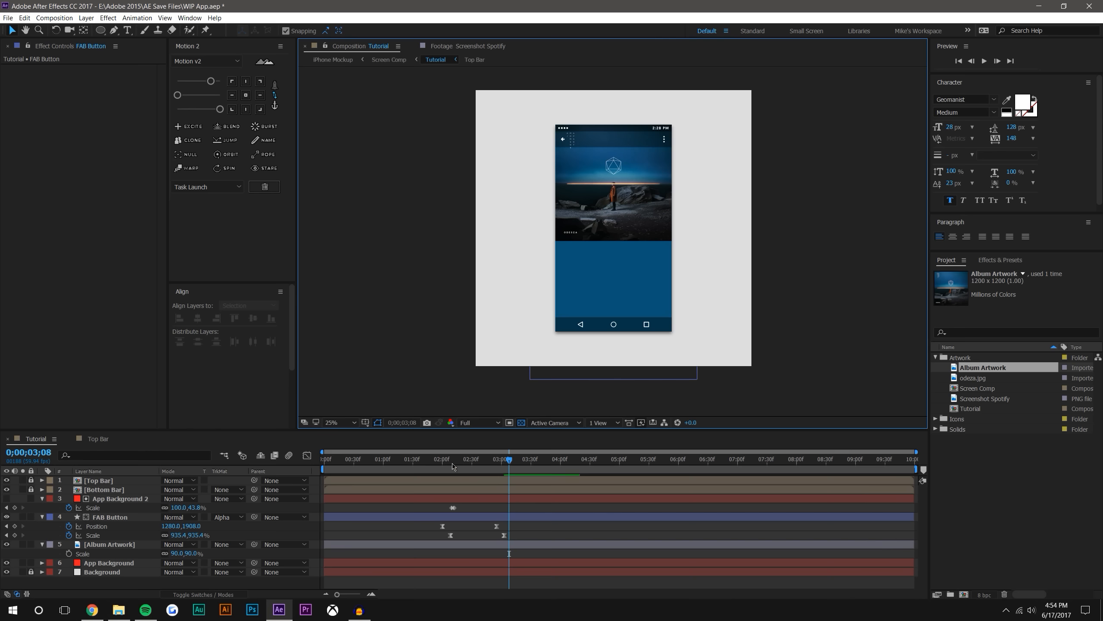
pyautogui.click(436, 460)
pyautogui.moveTo(442, 463); pyautogui.dragTo(510, 460)
pyautogui.scroll(2, 624, 277)
pyautogui.scroll(-2, 654, 249)
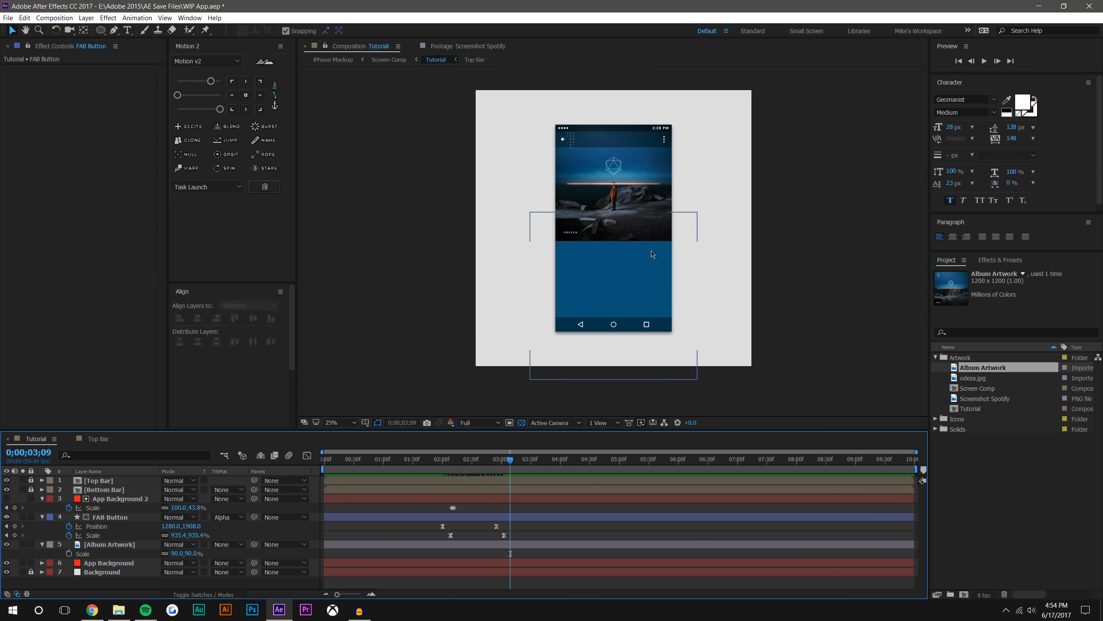
# At 0;00;01;39, apply the Drop Shadow effect to the FAB Button circle
pyautogui.moveTo(443, 460)
pyautogui.mouseDown()
pyautogui.moveTo(482, 460)
pyautogui.moveTo(422, 453)
pyautogui.mouseUp()
pyautogui.scroll(3, 697, 270)
pyautogui.press('space')
pyautogui.moveTo(760, 255); pyautogui.dragTo(527, 259)
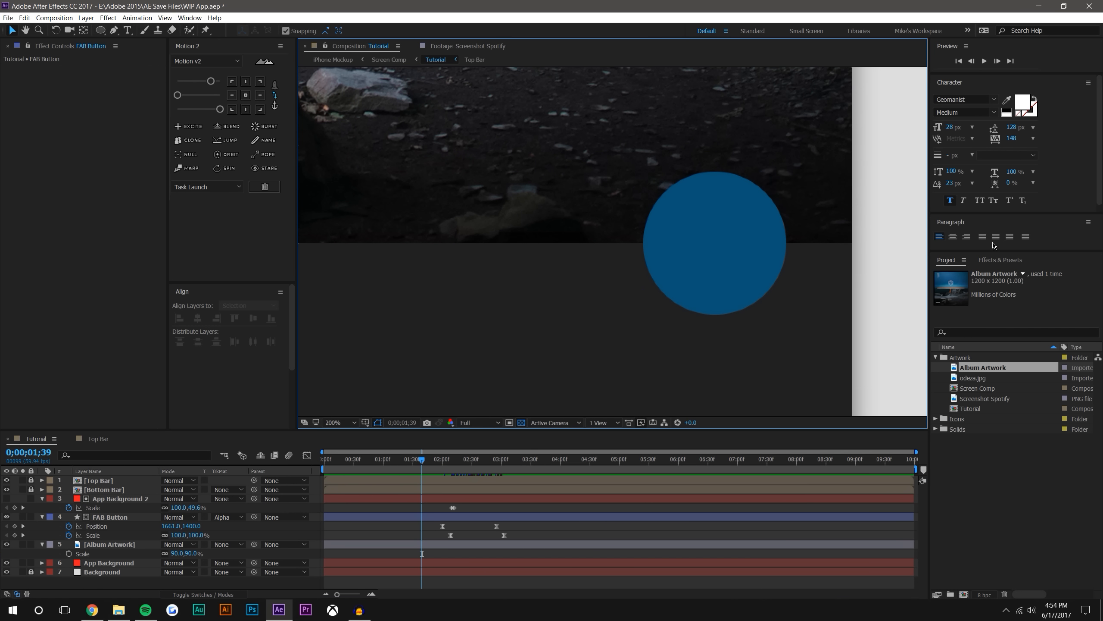
pyautogui.click(1001, 259)
pyautogui.hotkey('ctrl', 'f')
pyautogui.write('drop')
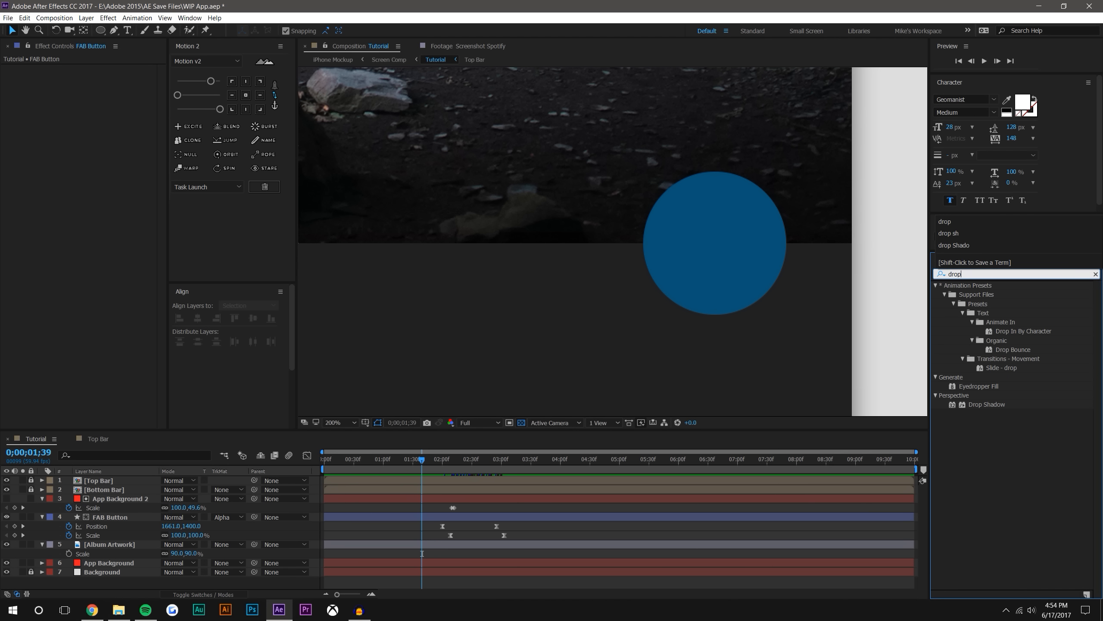
pyautogui.moveTo(987, 405); pyautogui.dragTo(735, 265)
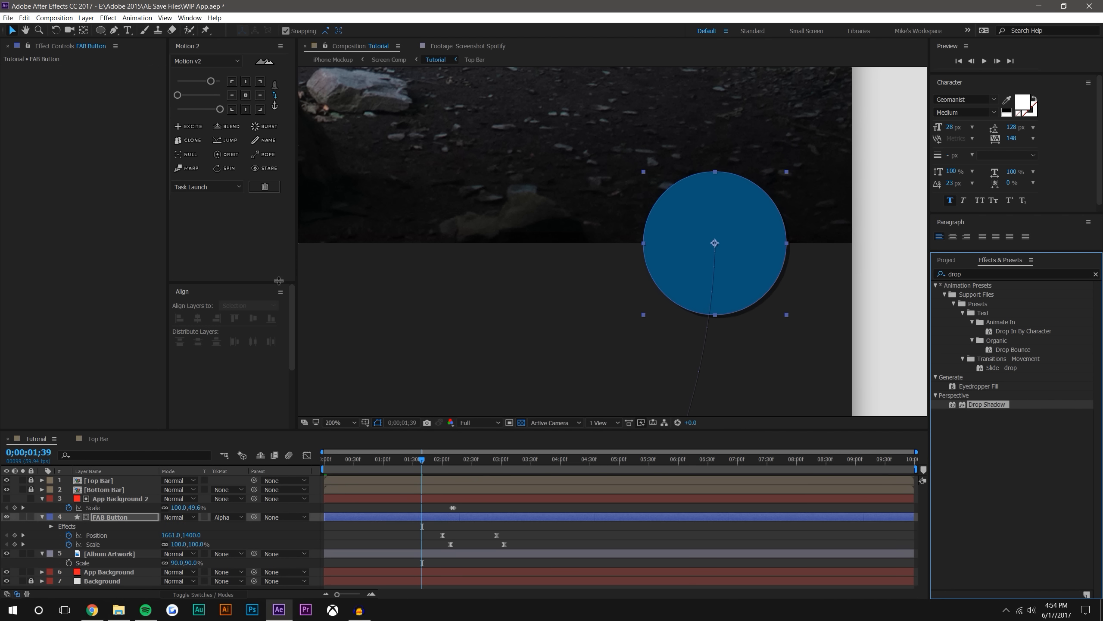
# Set the FAB Button's shadow direction to 180°, softness to 42 and distance to 14, and scrub through the expansion
pyautogui.click(113, 97)
pyautogui.press('Return')
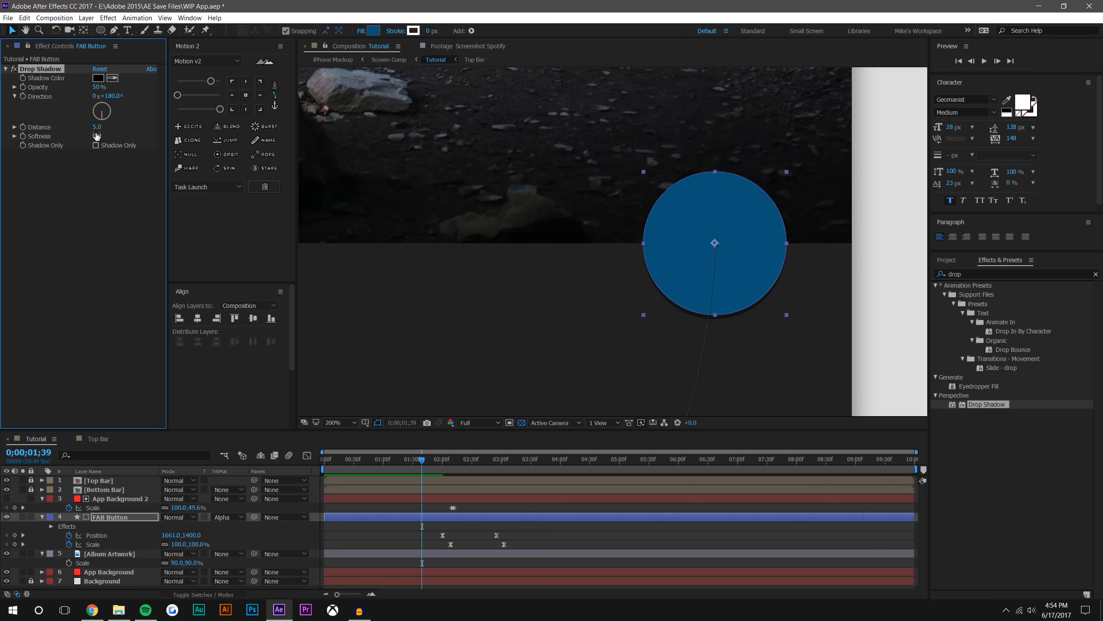
pyautogui.moveTo(97, 136); pyautogui.dragTo(120, 135)
pyautogui.scroll(-2, 832, 184)
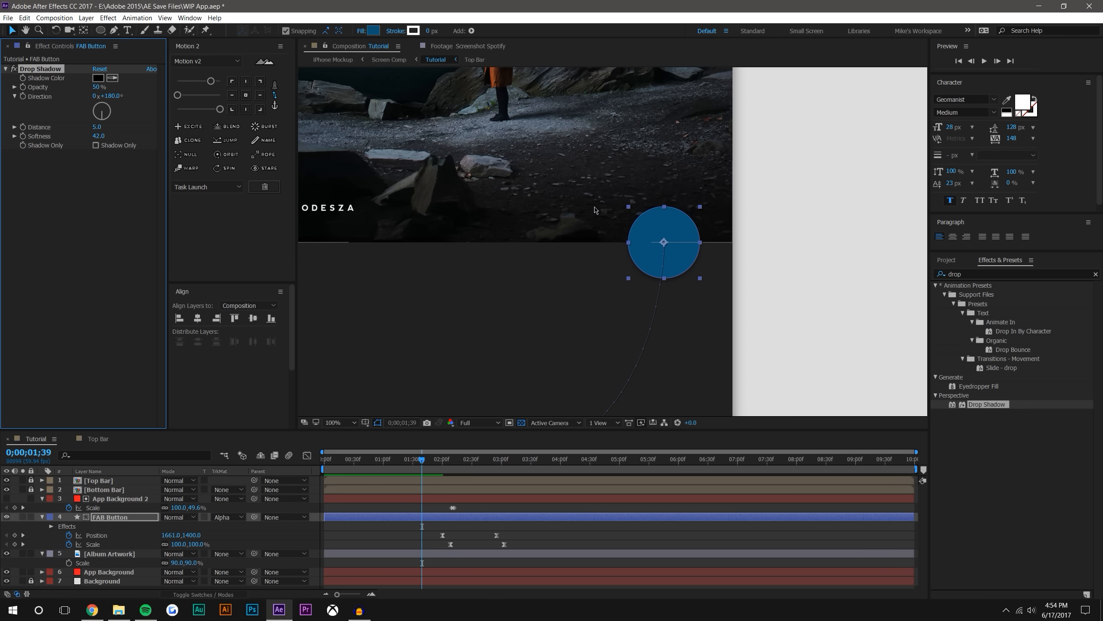
pyautogui.moveTo(833, 184); pyautogui.dragTo(877, 187)
pyautogui.click(877, 187)
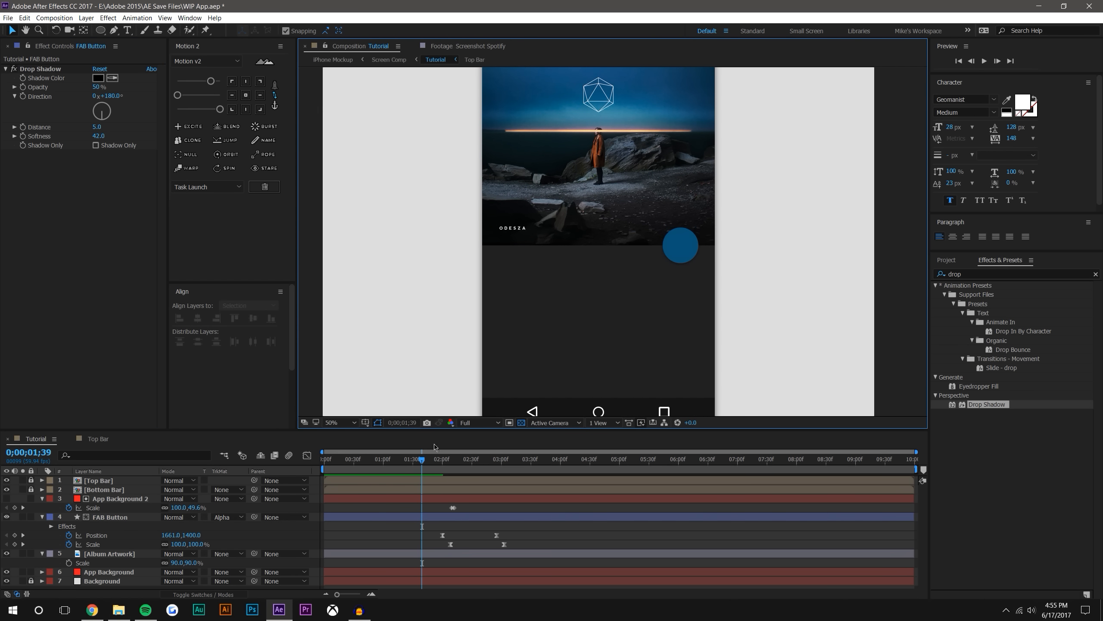
pyautogui.moveTo(96, 127); pyautogui.dragTo(93, 124)
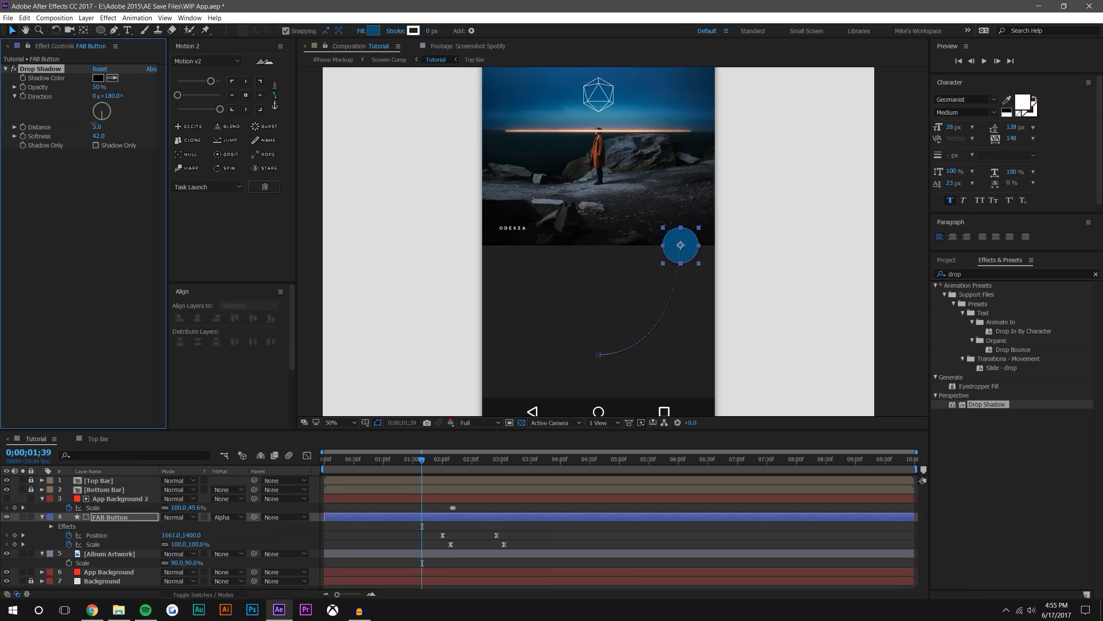
pyautogui.click(596, 549)
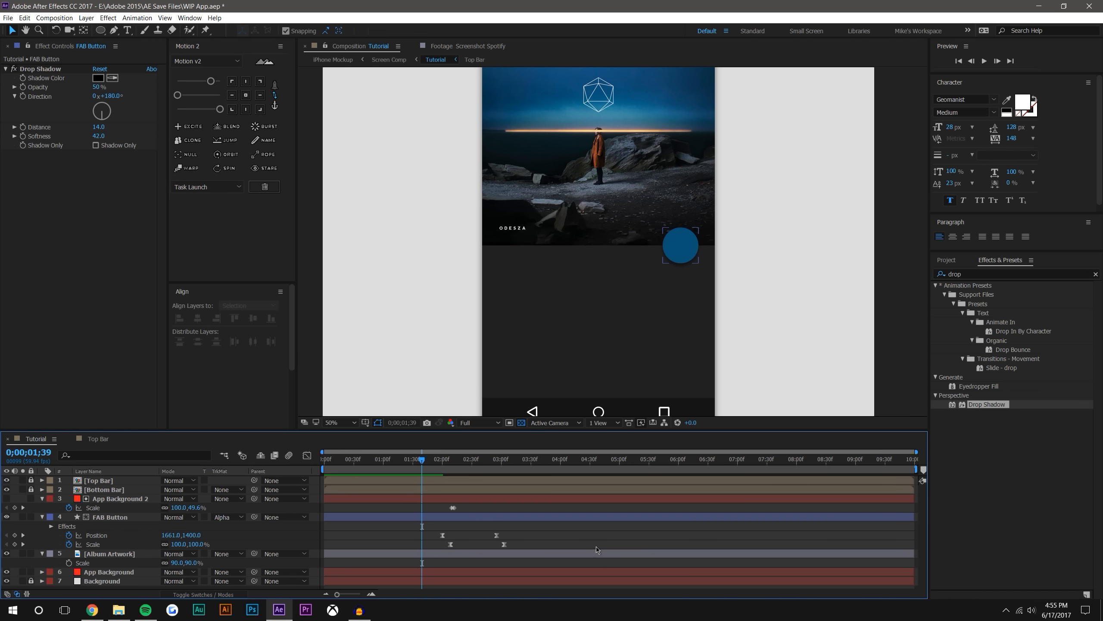
pyautogui.moveTo(428, 455); pyautogui.dragTo(515, 438)
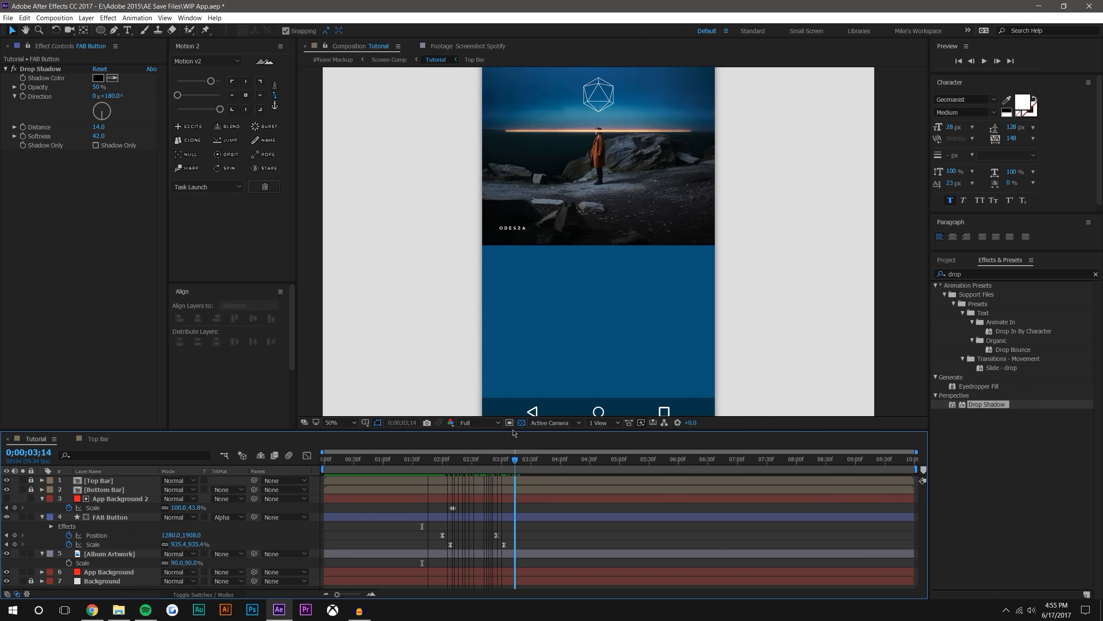
# Go to 0;00;01;56 and collapse the properties of the App Background 2, FAB Button and Album Artwork layers
pyautogui.click(440, 460)
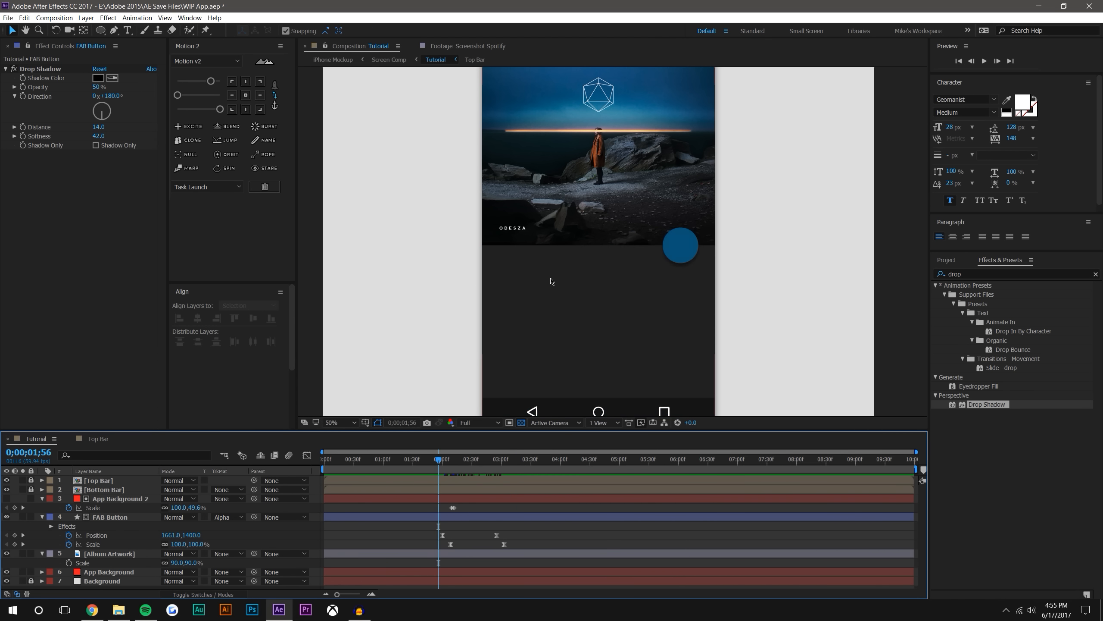
pyautogui.moveTo(576, 280); pyautogui.dragTo(591, 237)
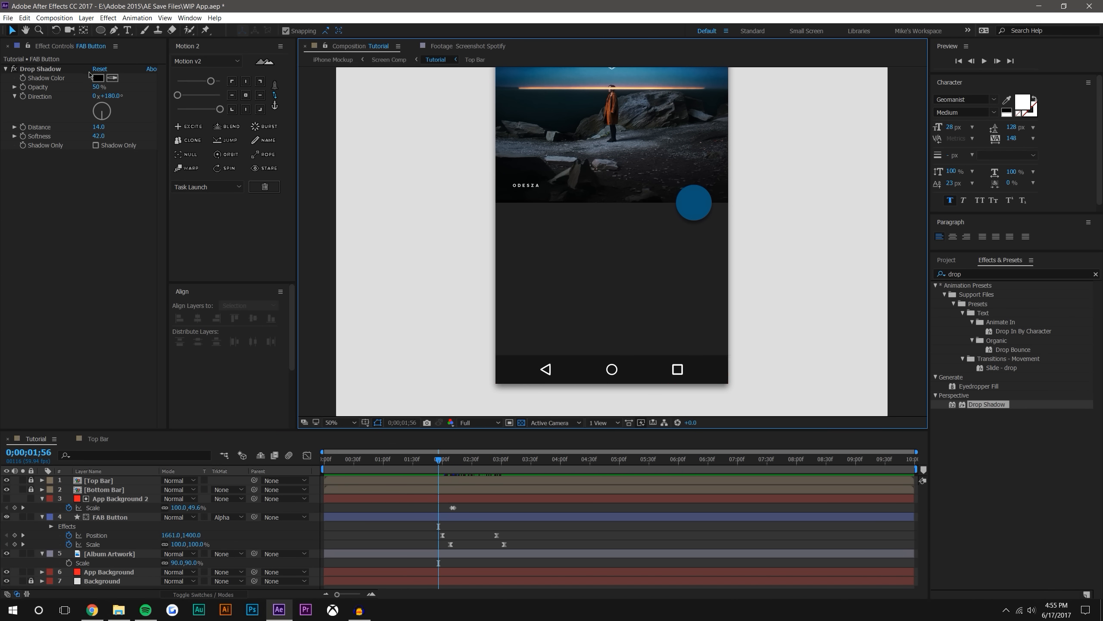
pyautogui.click(41, 499)
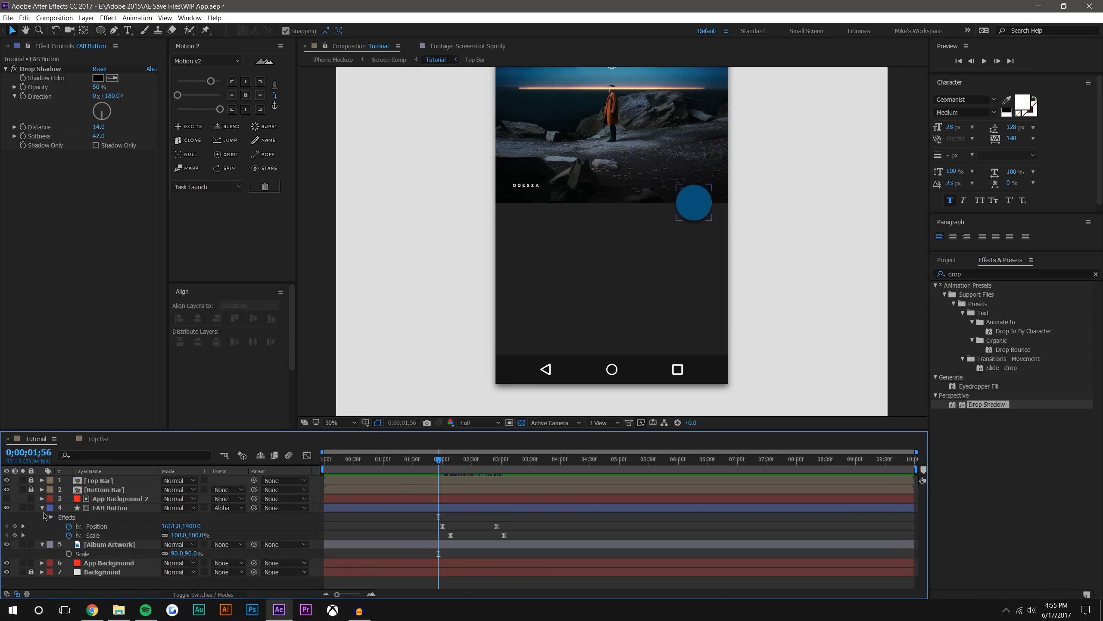
pyautogui.click(42, 507)
pyautogui.click(42, 517)
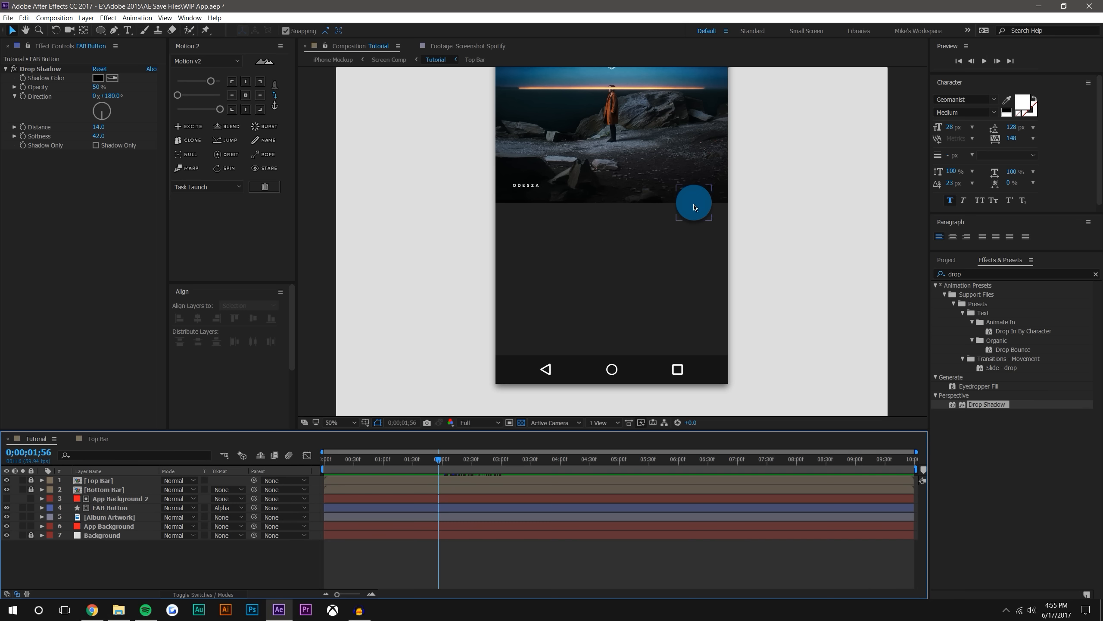
# Add the white text ODESZA in the dark area below the artwork and set its font size to 116 px
pyautogui.click(127, 30)
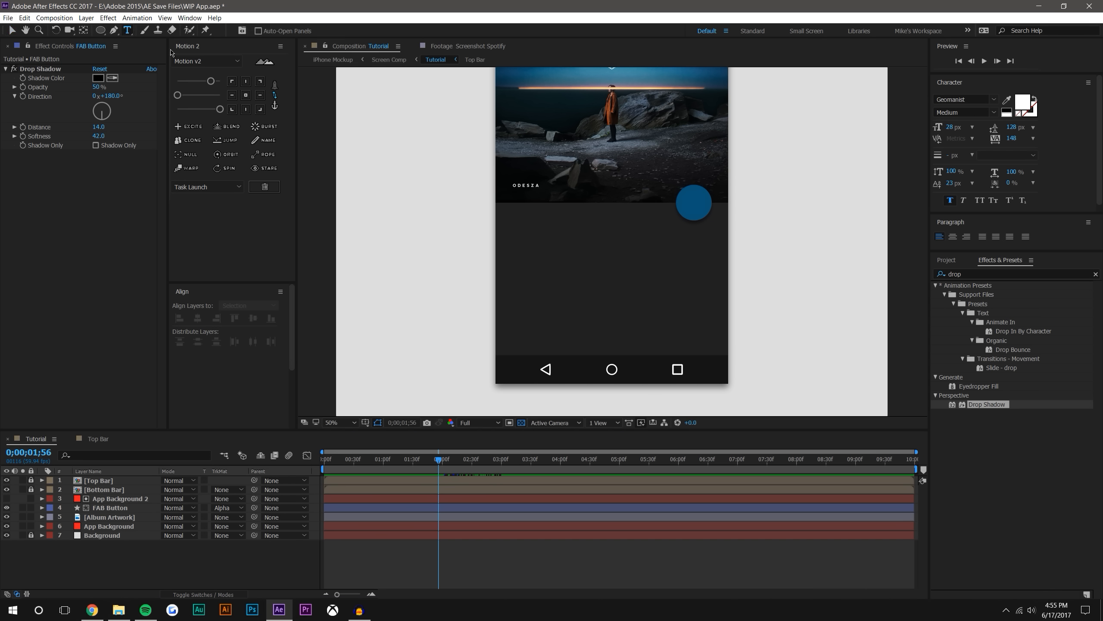
pyautogui.click(537, 255)
pyautogui.write('ODESZA')
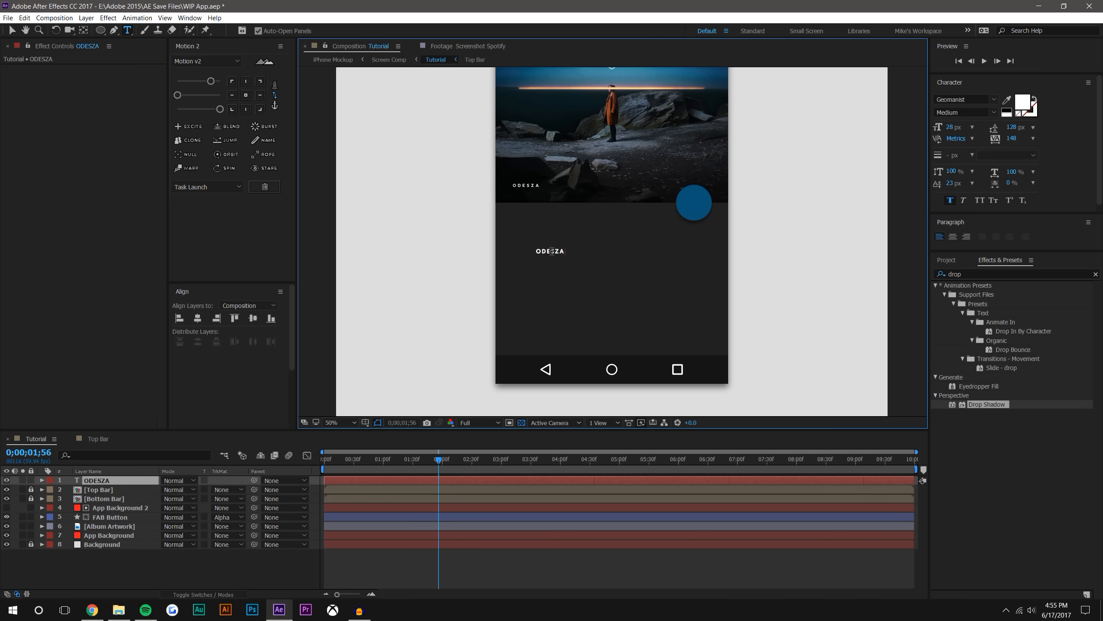
pyautogui.doubleClick(551, 251)
pyautogui.moveTo(954, 127); pyautogui.dragTo(996, 122)
pyautogui.click(13, 30)
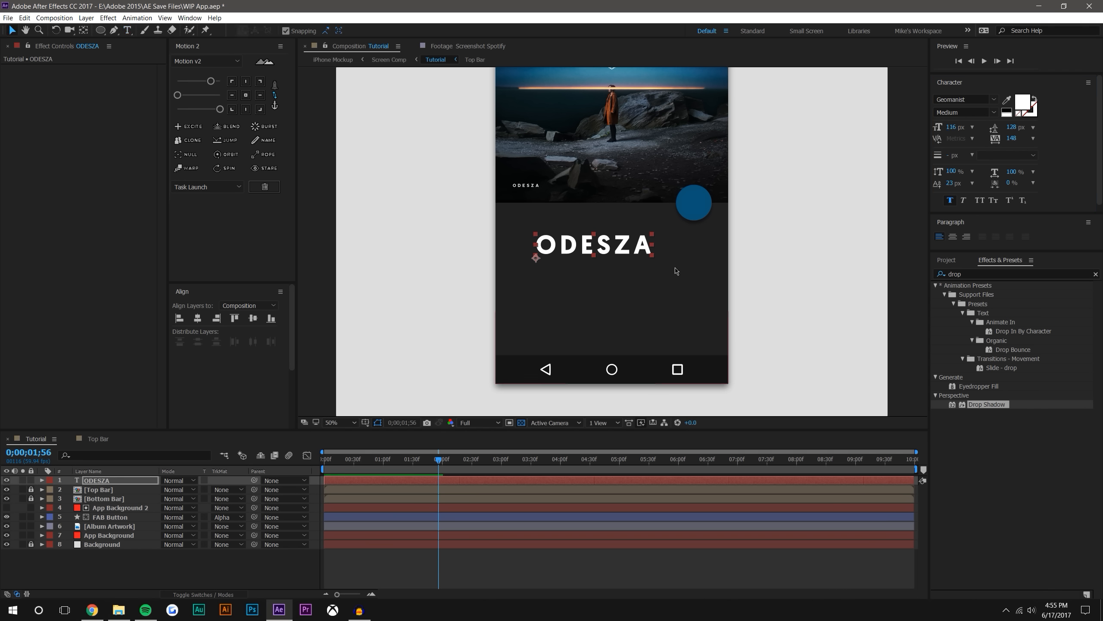
# Set the large ODESZA text's anchor point to its middle-left edge and move the text under the small artist label, aligning their left edges
pyautogui.doubleClick(579, 248)
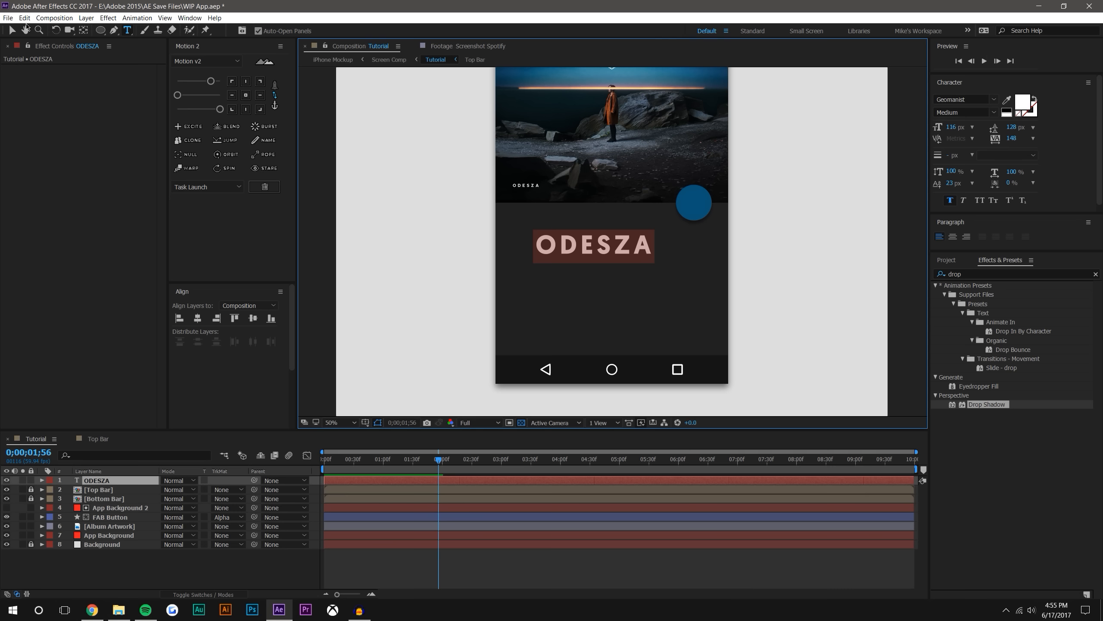
pyautogui.click(232, 95)
pyautogui.click(13, 30)
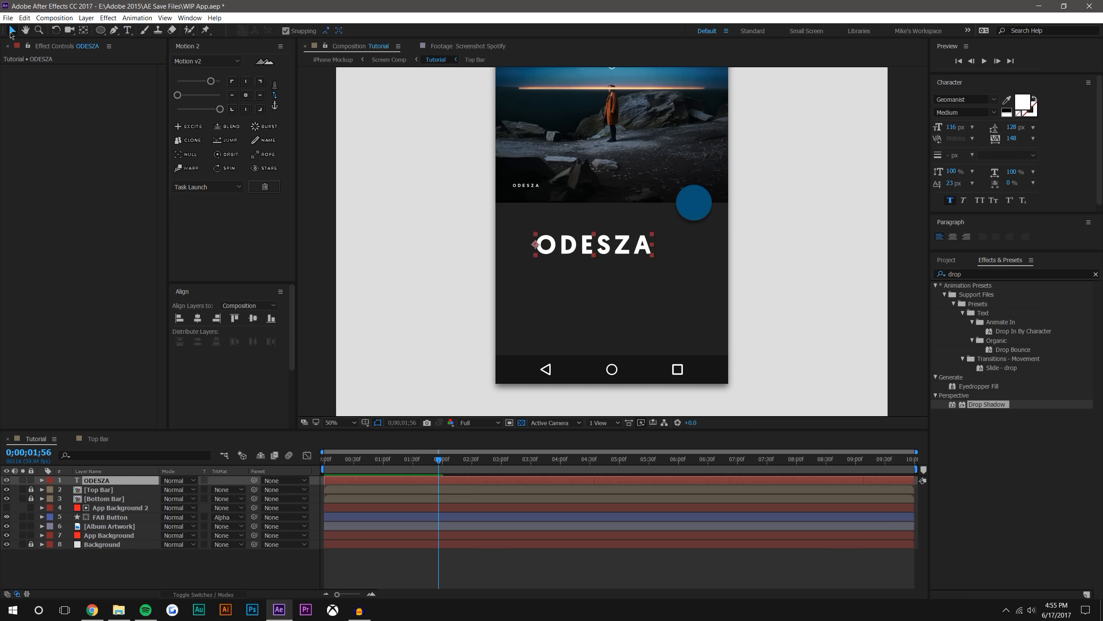
pyautogui.moveTo(535, 245)
pyautogui.mouseDown()
pyautogui.moveTo(513, 227)
pyautogui.moveTo(514, 239)
pyautogui.mouseUp()
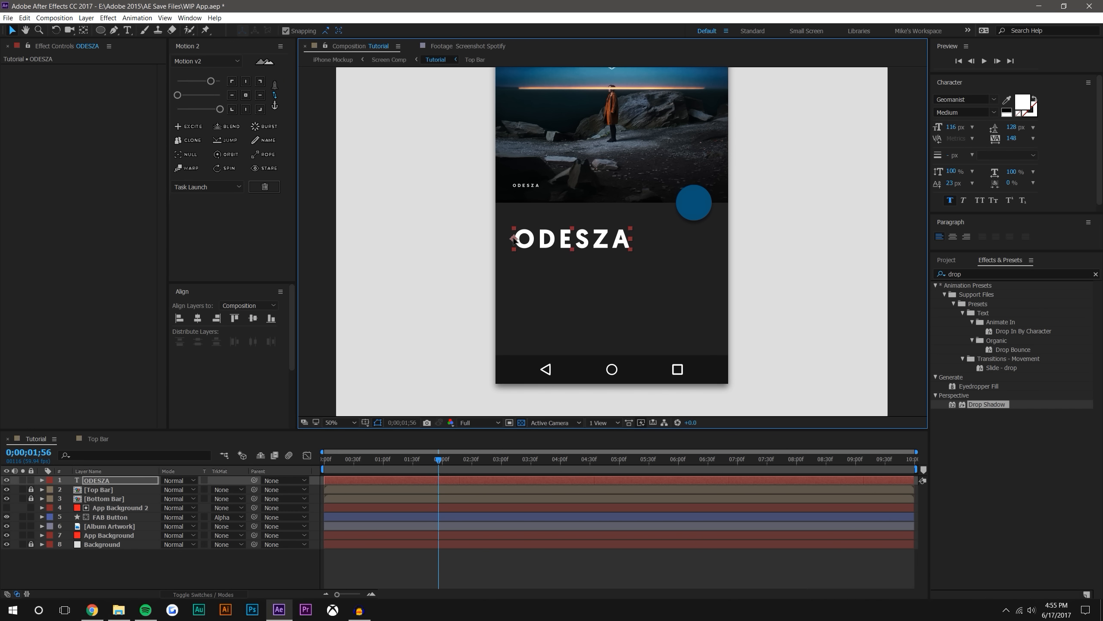
pyautogui.click(548, 573)
pyautogui.click(554, 240)
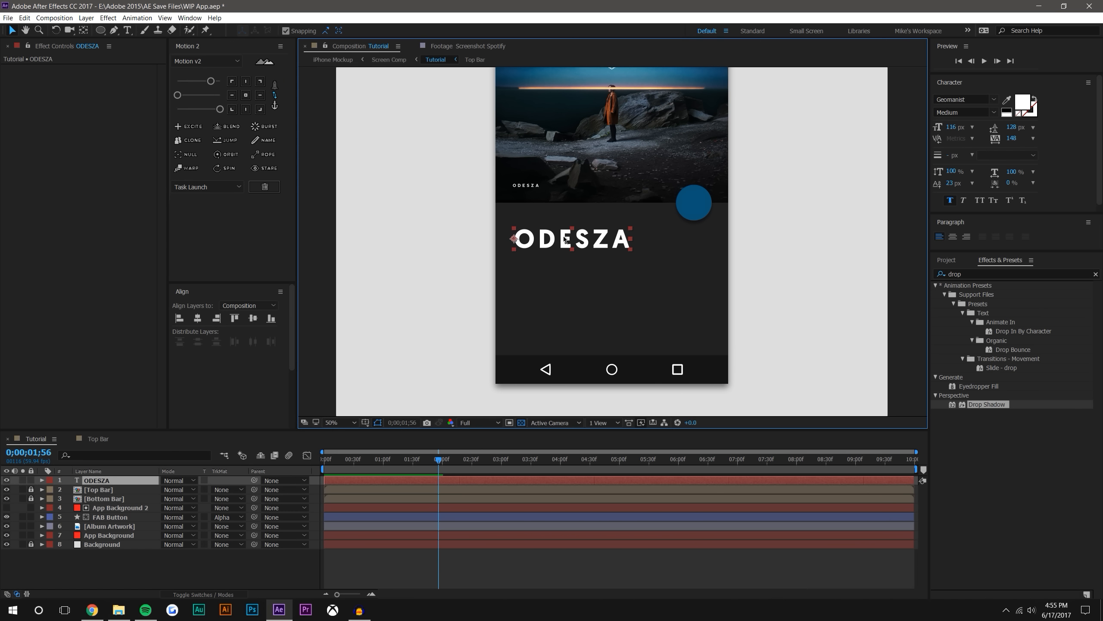
pyautogui.doubleClick(573, 242)
pyautogui.write('s')
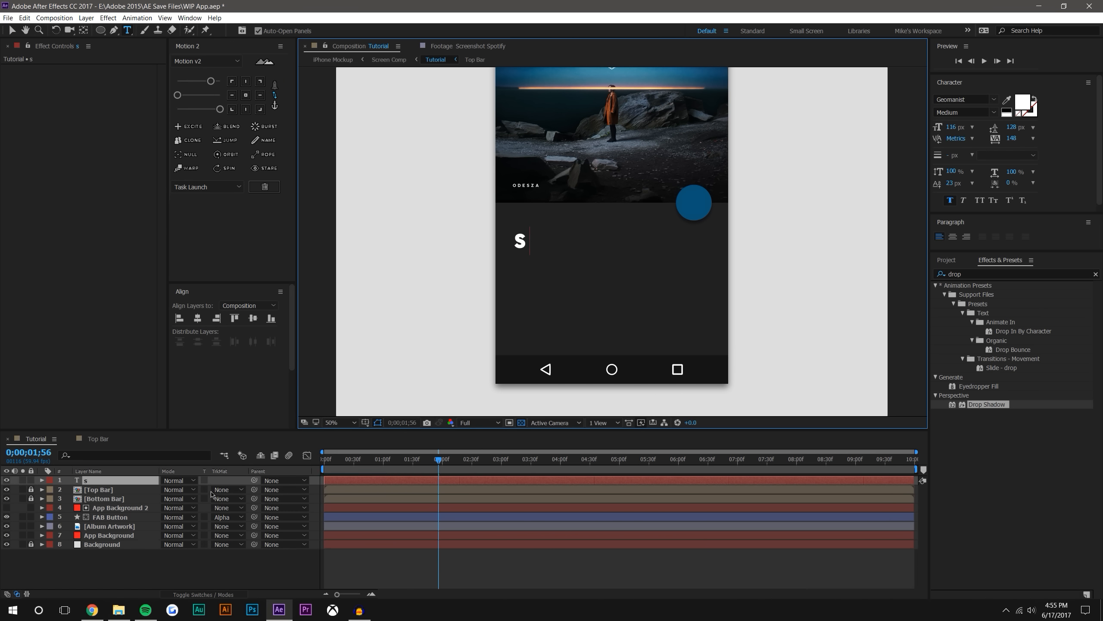
pyautogui.hotkey('ctrl', 'z')
# Scale the large ODESZA text layer down to 83.3%
pyautogui.click(135, 565)
pyautogui.click(105, 474)
pyautogui.click(105, 482)
pyautogui.press('s')
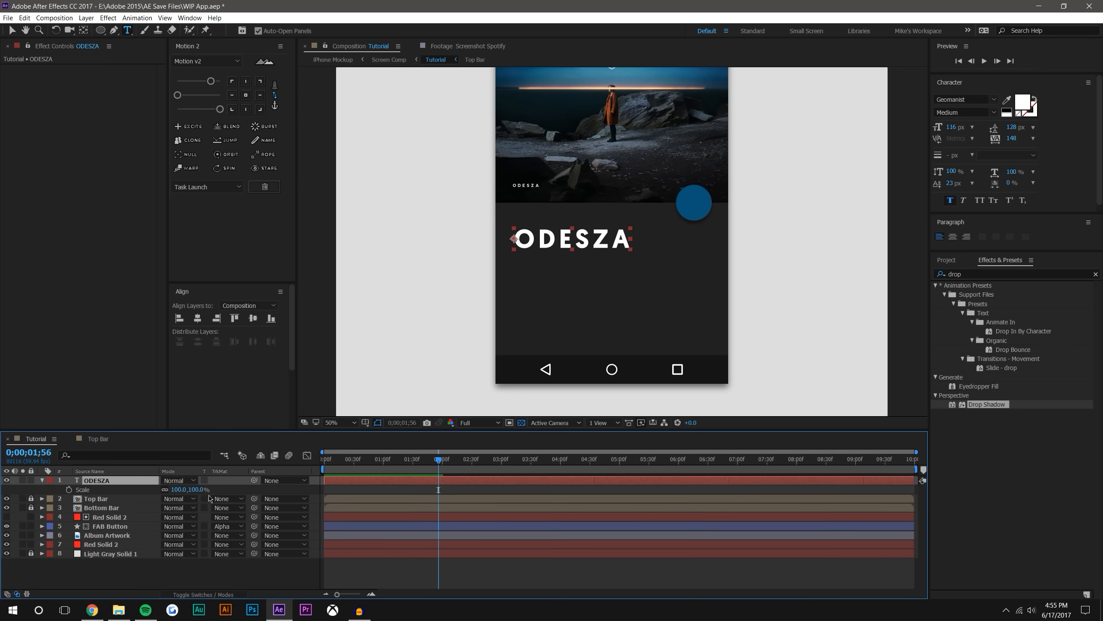
pyautogui.moveTo(197, 489); pyautogui.dragTo(108, 492)
# Set the tracking of the large ODESZA title to 198 and deselect the text
pyautogui.doubleClick(561, 240)
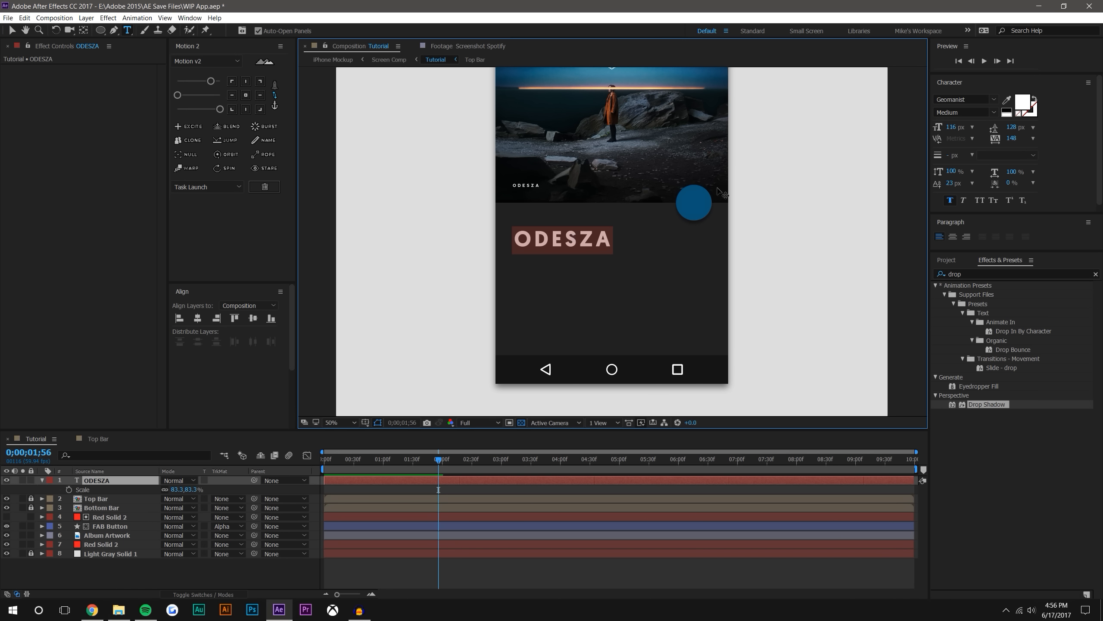
pyautogui.moveTo(1012, 139); pyautogui.dragTo(1041, 136)
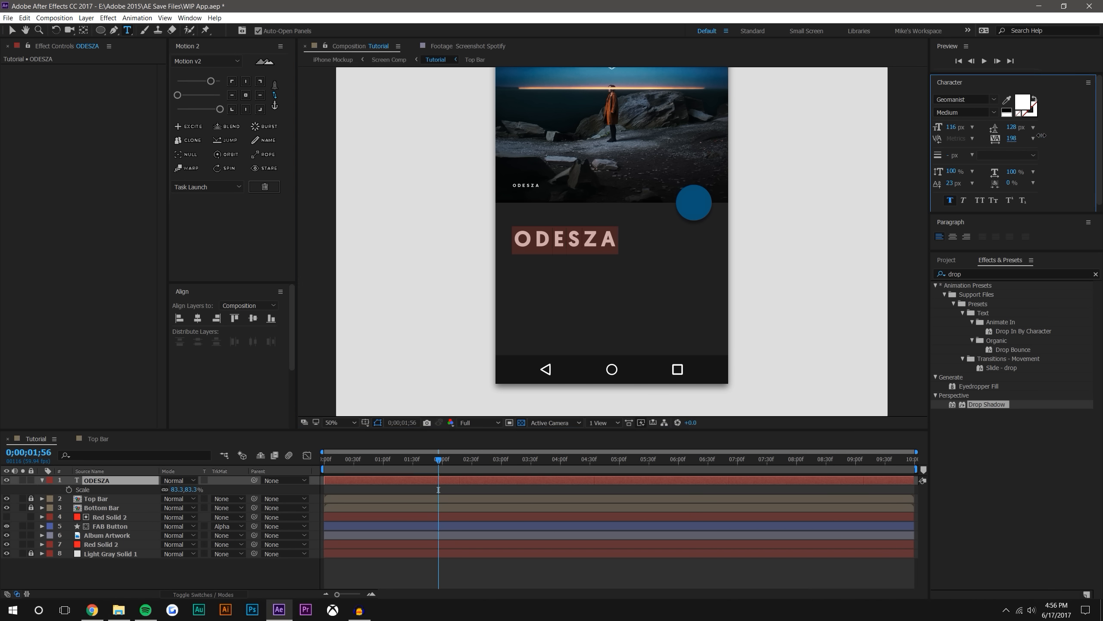
pyautogui.click(343, 572)
pyautogui.click(12, 30)
pyautogui.click(212, 570)
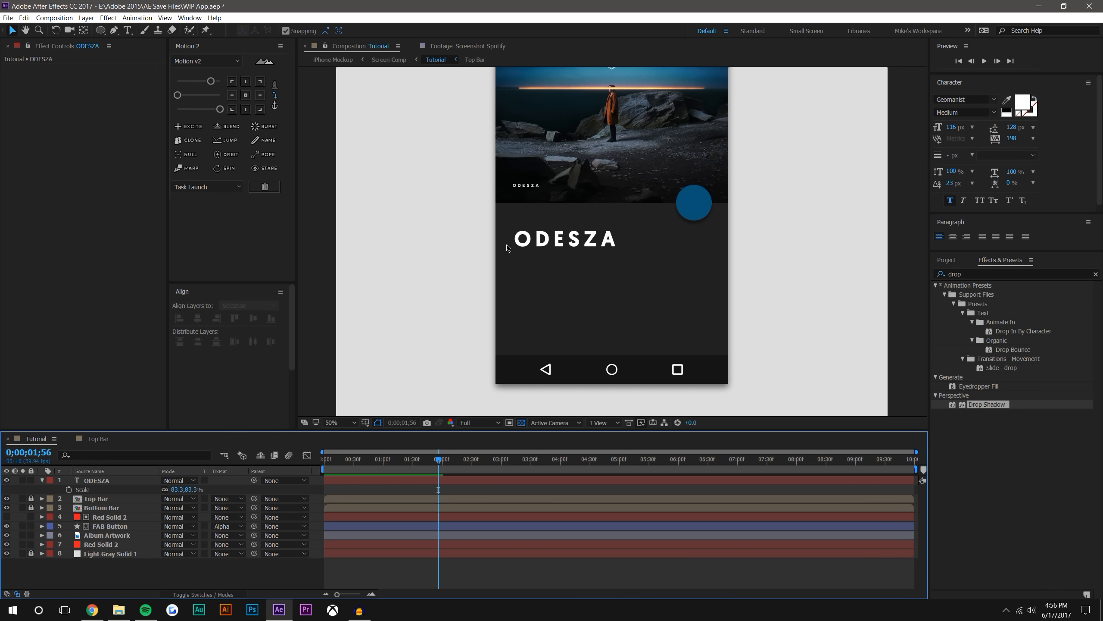
# Duplicate the large ODESZA title and move the copy straight down, directly beneath the original
pyautogui.click(608, 240)
pyautogui.scroll(2, 610, 235)
pyautogui.click(554, 241)
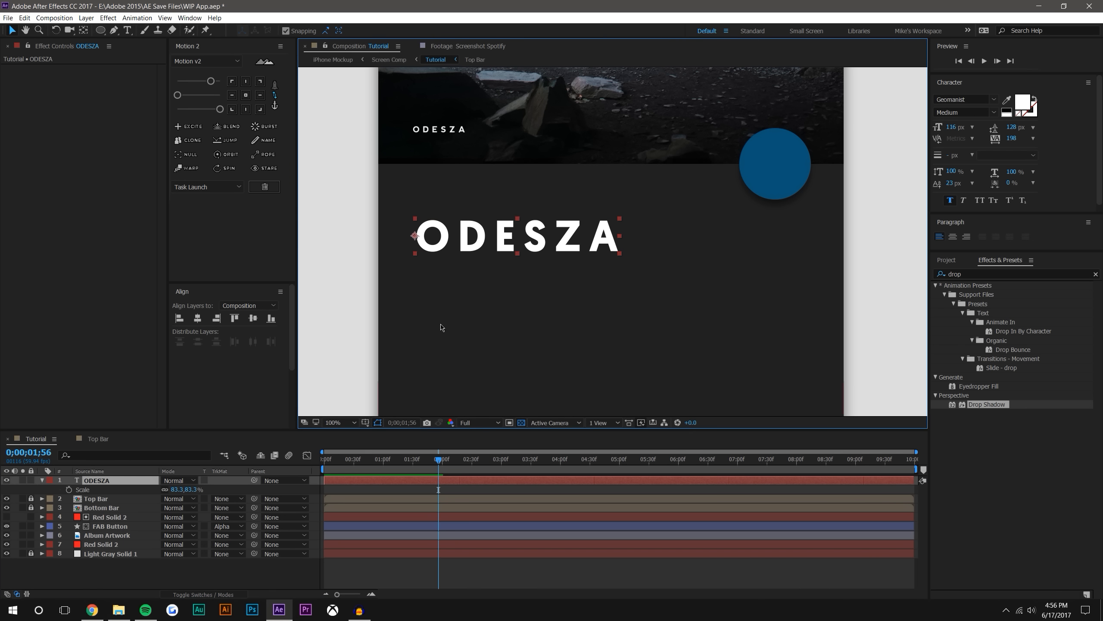
pyautogui.hotkey('ctrl', 'd')
pyautogui.moveTo(415, 237); pyautogui.dragTo(415, 275)
# Replace the text of the lower ODESZA copy with A MOMENT APART
pyautogui.doubleClick(498, 270)
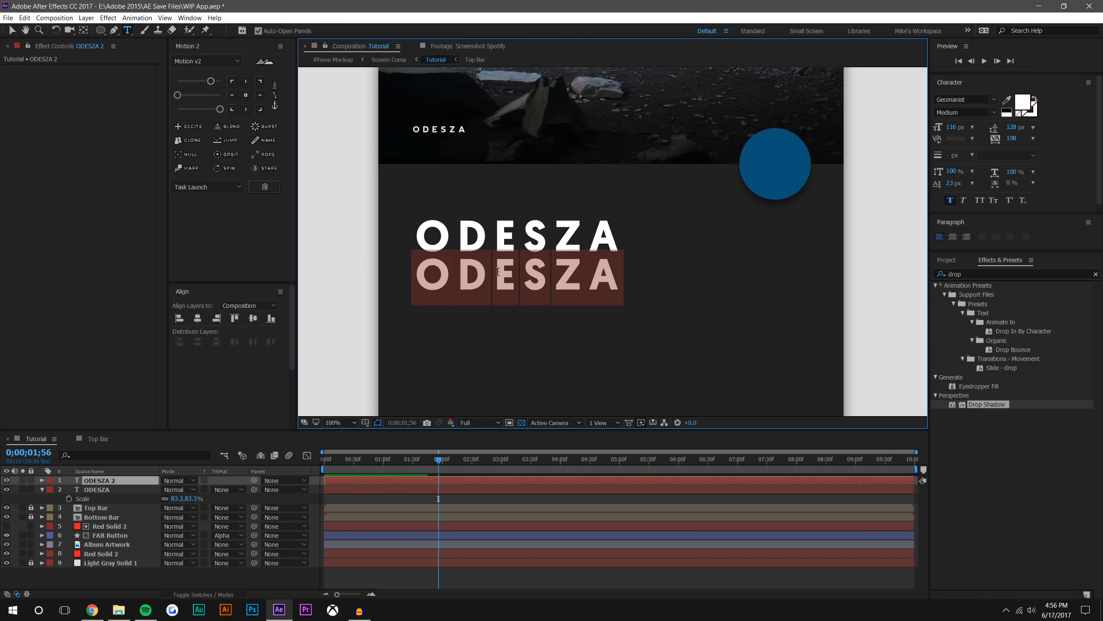
pyautogui.write('A MOMENT')
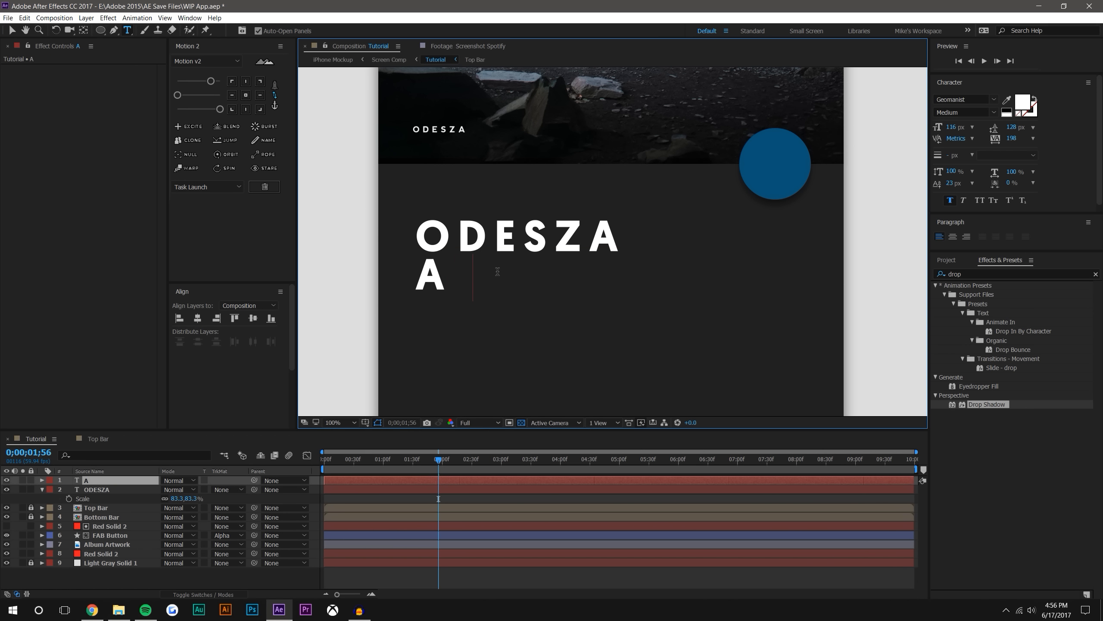
pyautogui.write(' A')
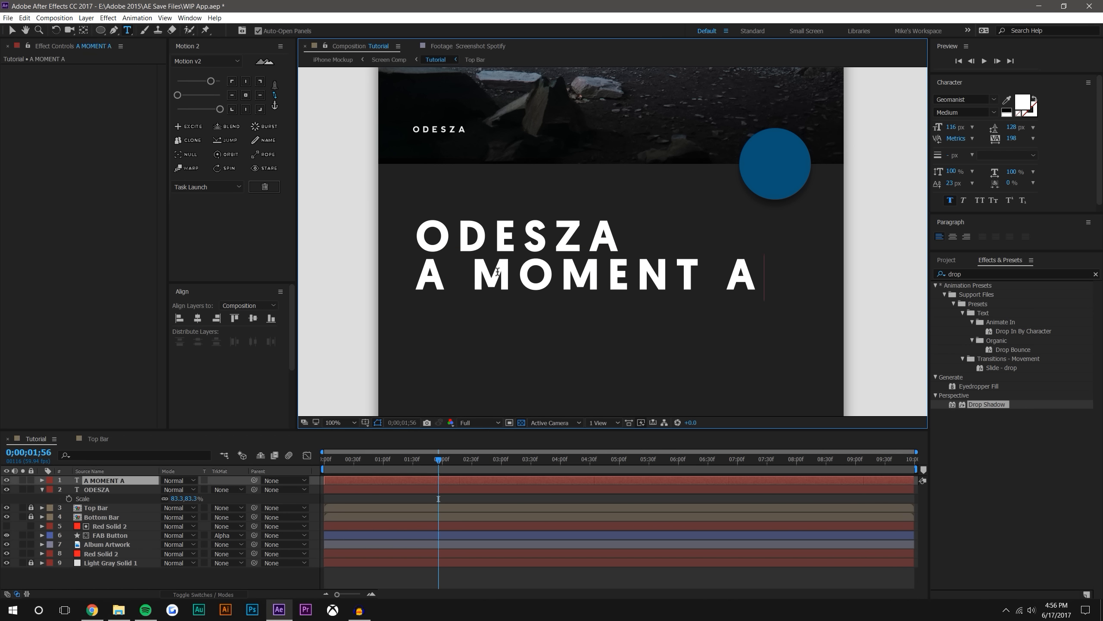
pyautogui.write('PART')
# Set the A MOMENT APART text's font size to 29 px and its tracking to 62
pyautogui.hotkey('ctrl', 'a')
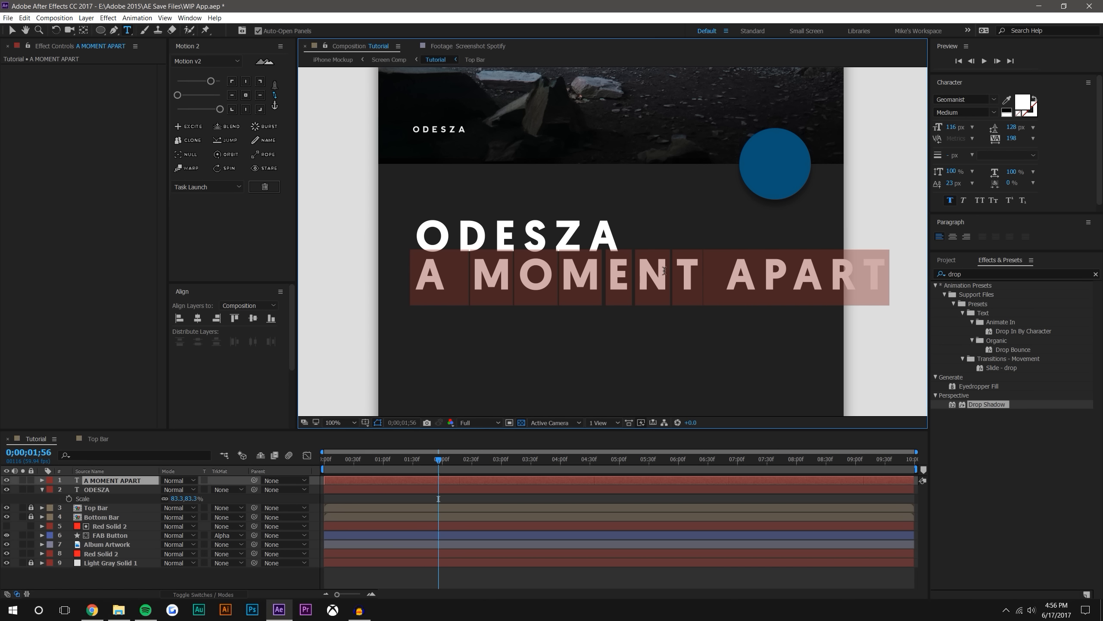
pyautogui.moveTo(950, 129); pyautogui.dragTo(898, 128)
pyautogui.moveTo(1003, 138); pyautogui.dragTo(941, 143)
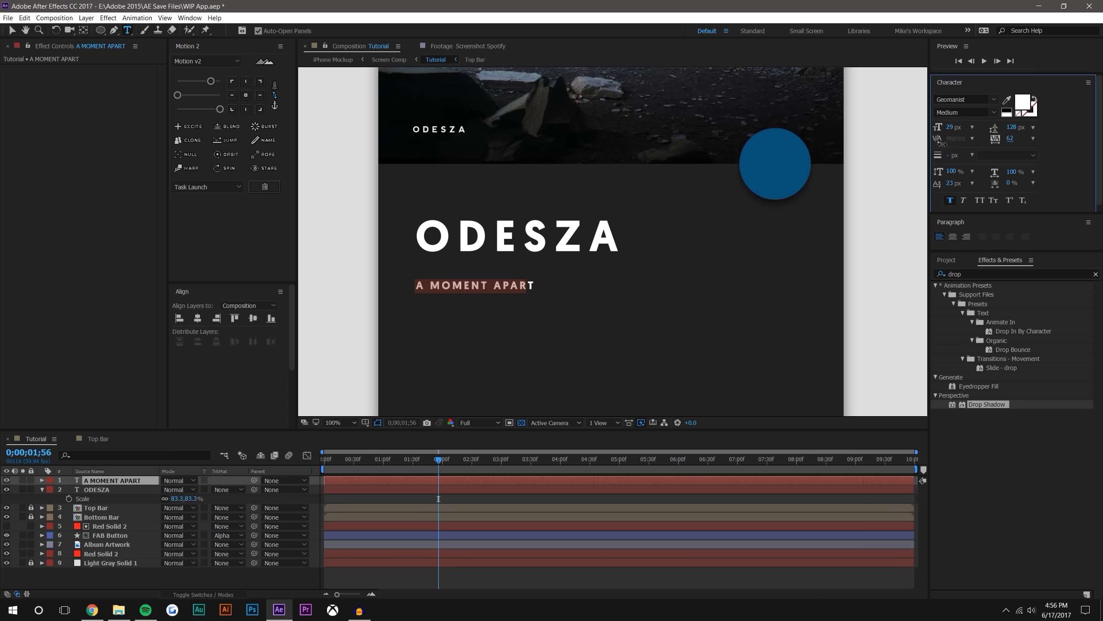
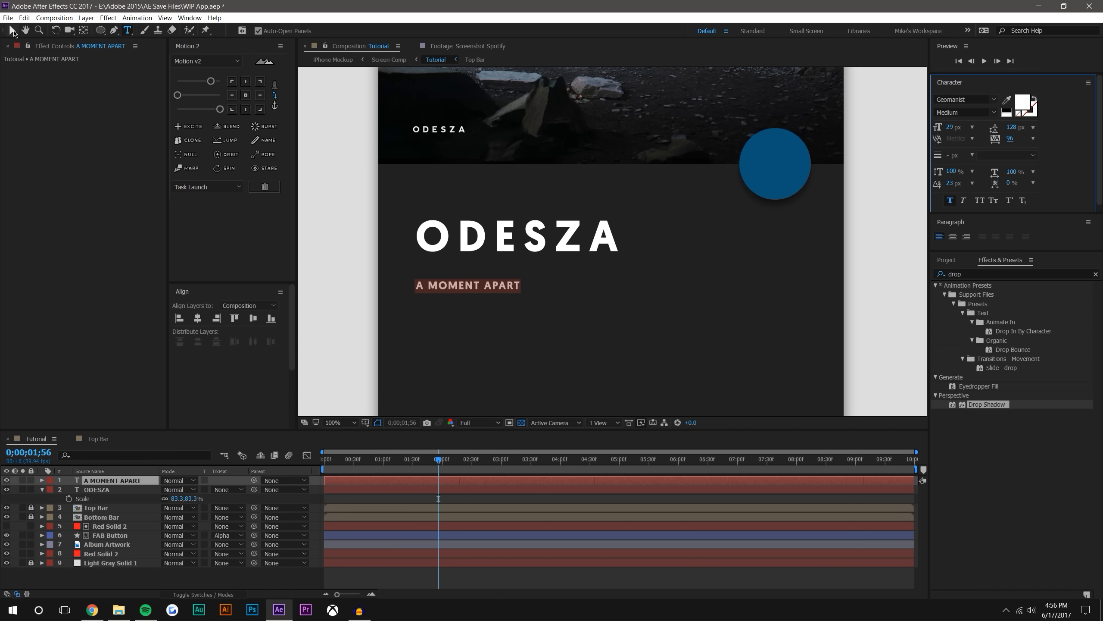
# Set the A MOMENT APART text's anchor point to its left edge and move the text up directly beneath the large ODESZA title
pyautogui.click(12, 30)
pyautogui.click(232, 95)
pyautogui.scroll(1, 429, 329)
pyautogui.moveTo(460, 316); pyautogui.dragTo(664, 323)
pyautogui.moveTo(425, 338); pyautogui.dragTo(428, 297)
pyautogui.click(349, 266)
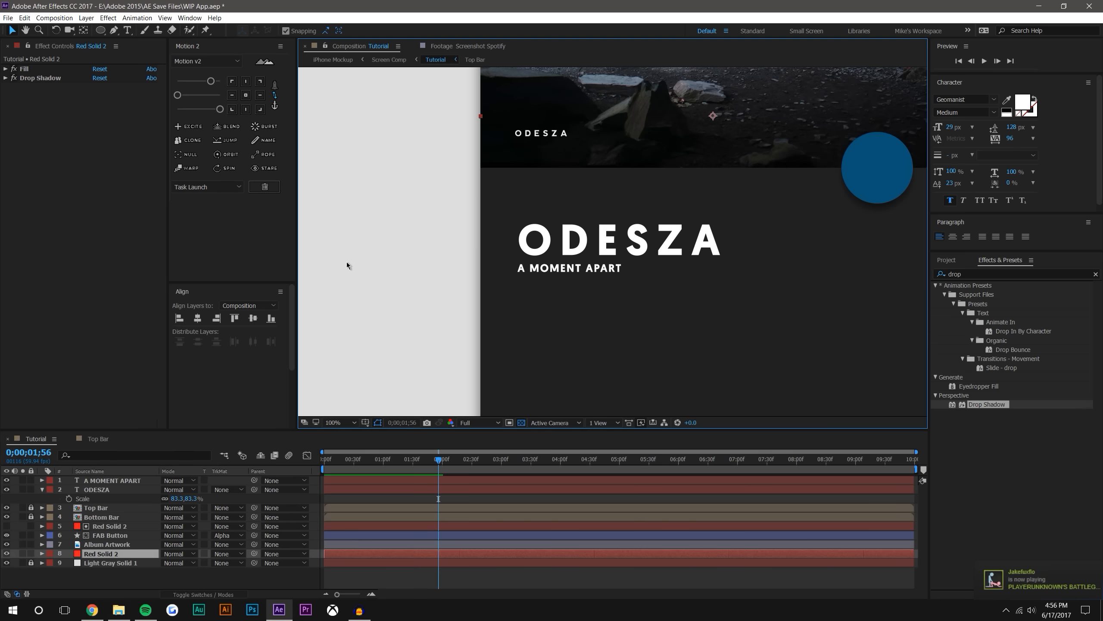
pyautogui.press(',')
pyautogui.press(',')
pyautogui.press('.')
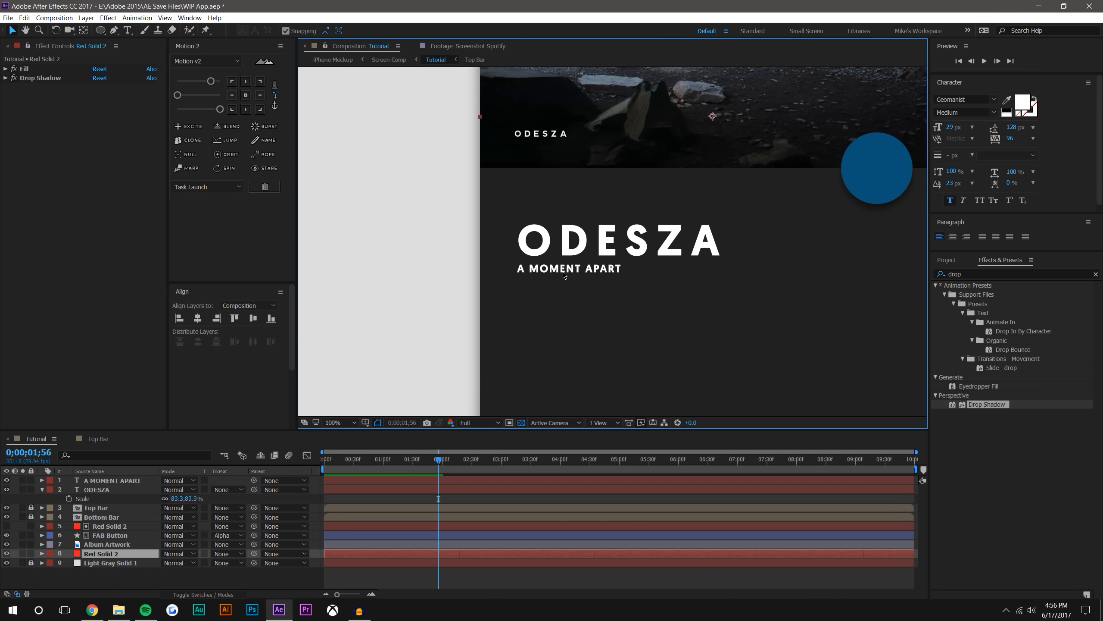
pyautogui.press(',')
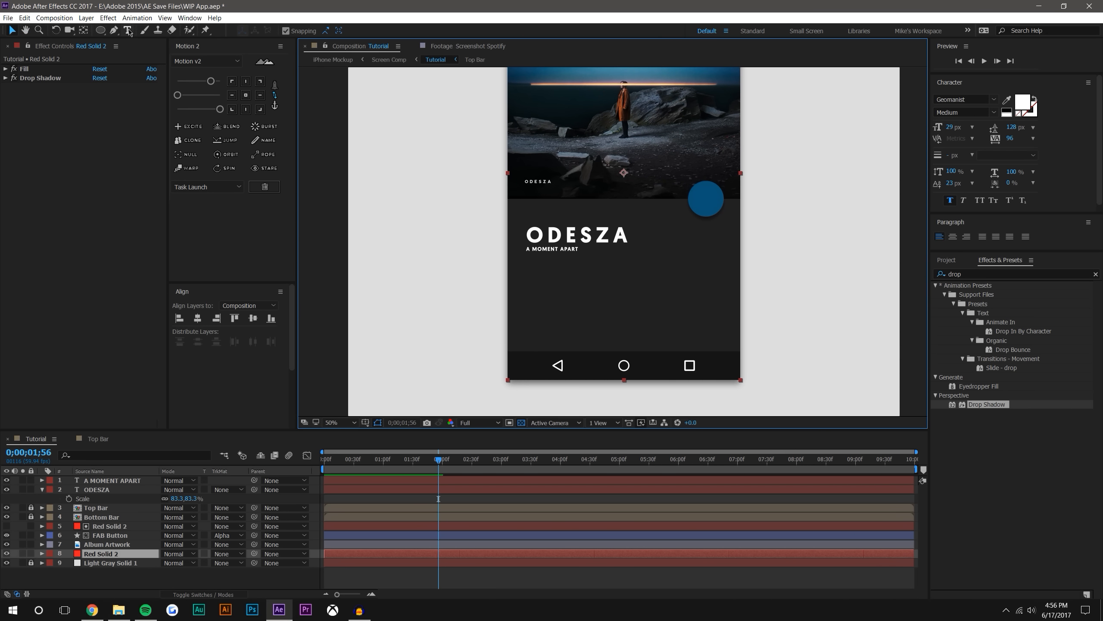
# With no layer selected, draw a straight horizontal divider line below A MOMENT APART with the Pen tool, starting at the text's left edge
pyautogui.click(114, 29)
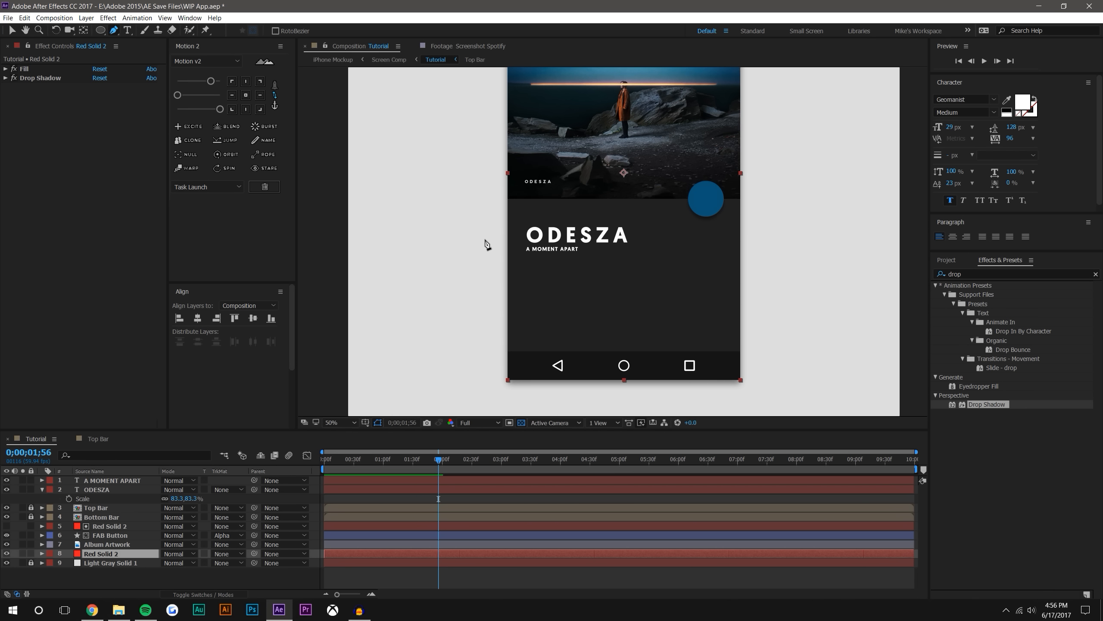
pyautogui.press('.')
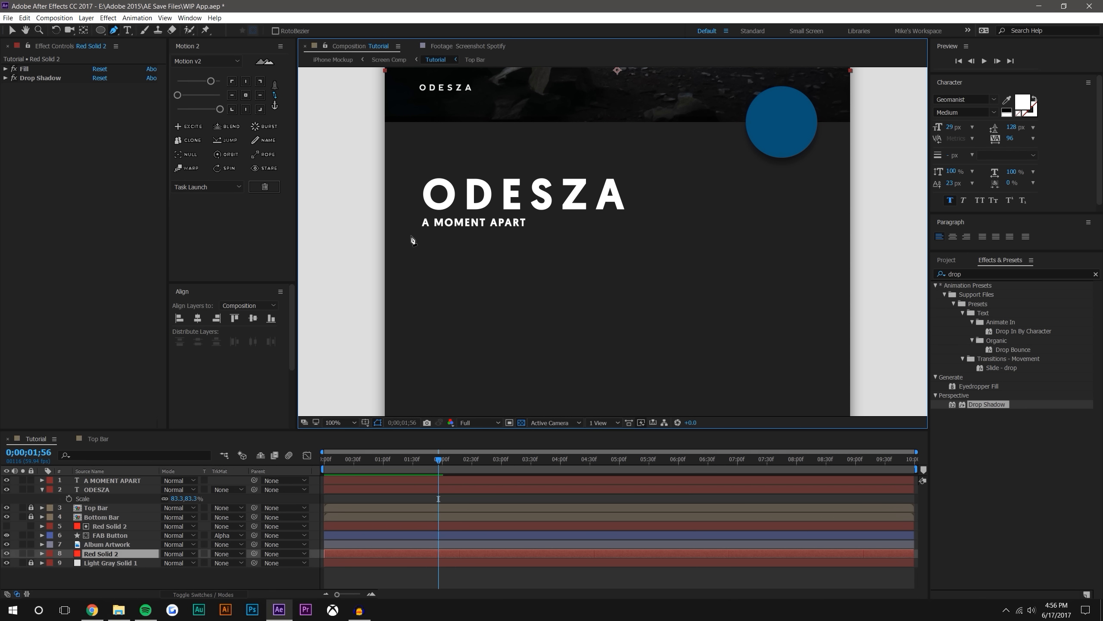
pyautogui.click(405, 240)
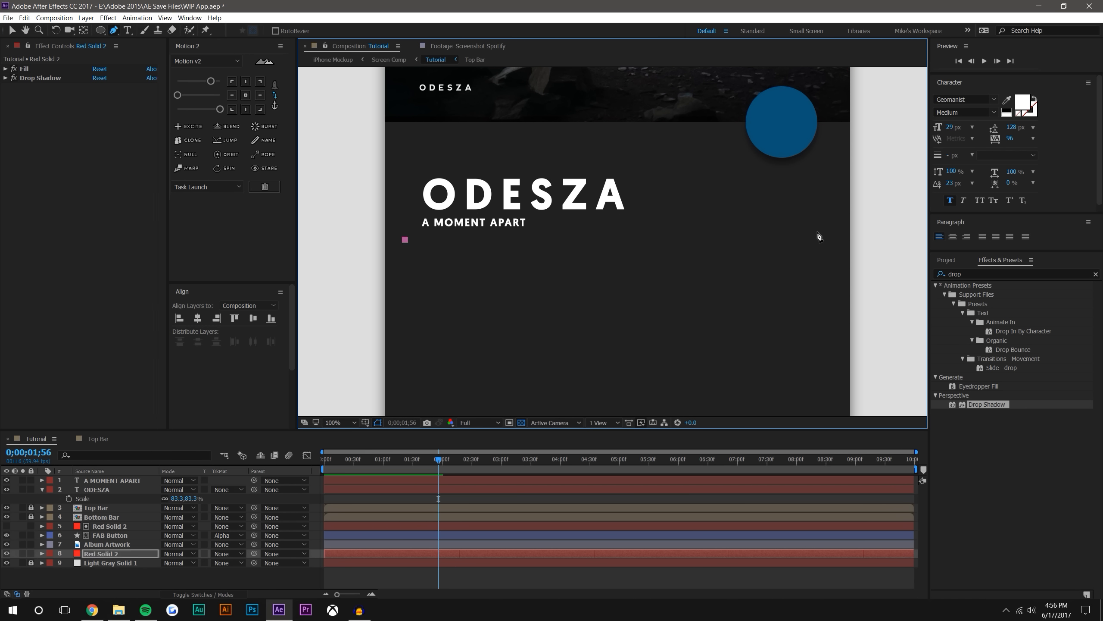
pyautogui.hotkey('ctrl', 'z')
pyautogui.click(149, 579)
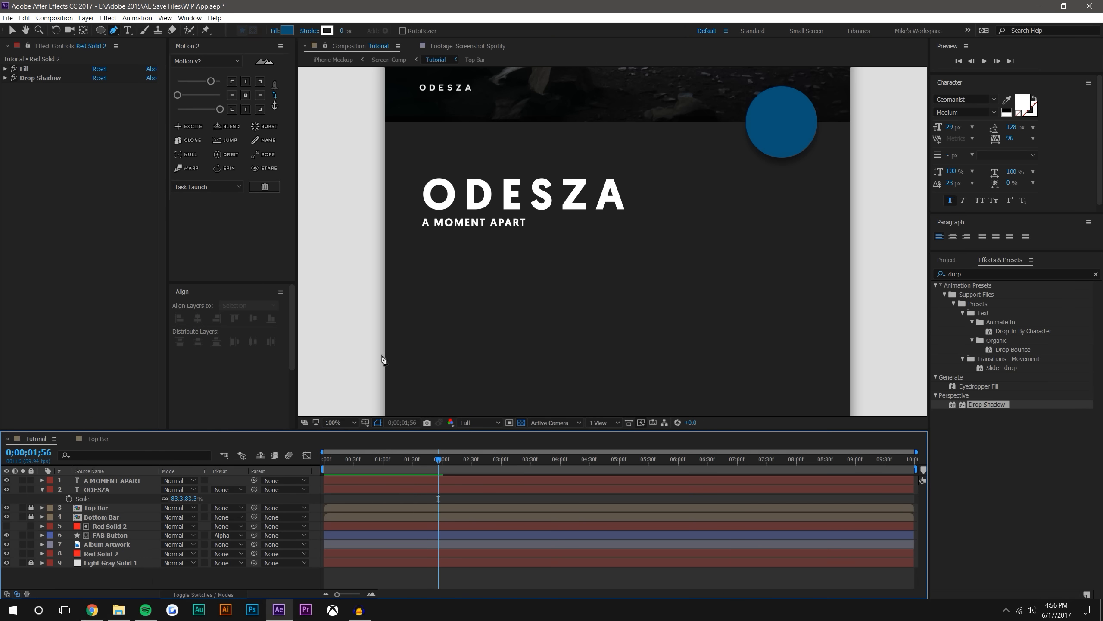
pyautogui.click(421, 253)
pyautogui.click(813, 252)
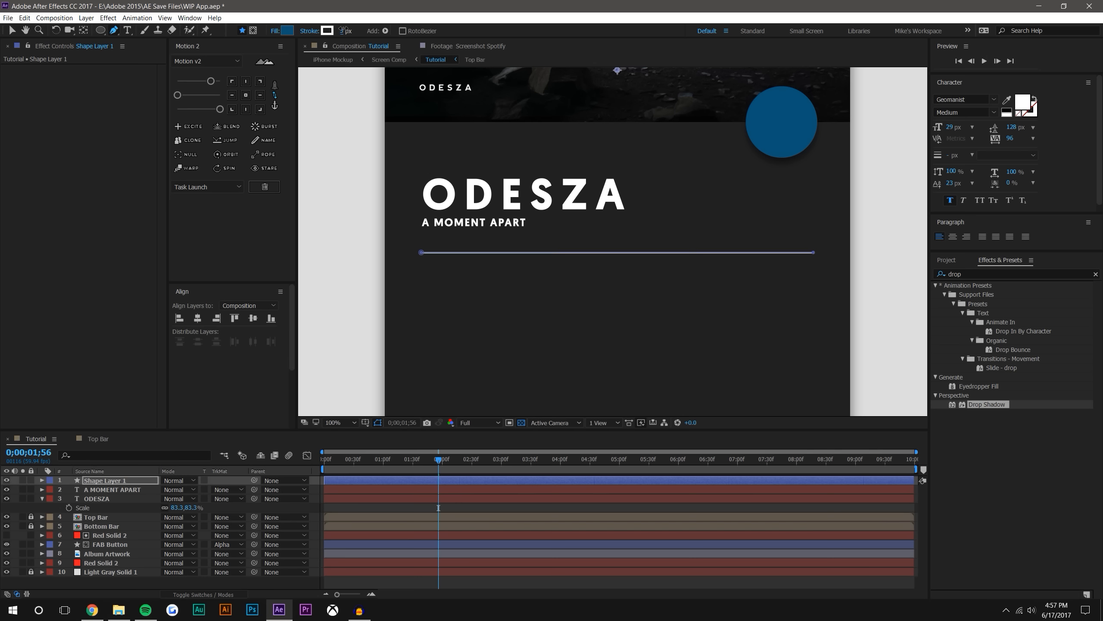
# Give the divider line a 3 px stroke in near-black 070707 and deselect it
pyautogui.click(328, 31)
pyautogui.click(748, 288)
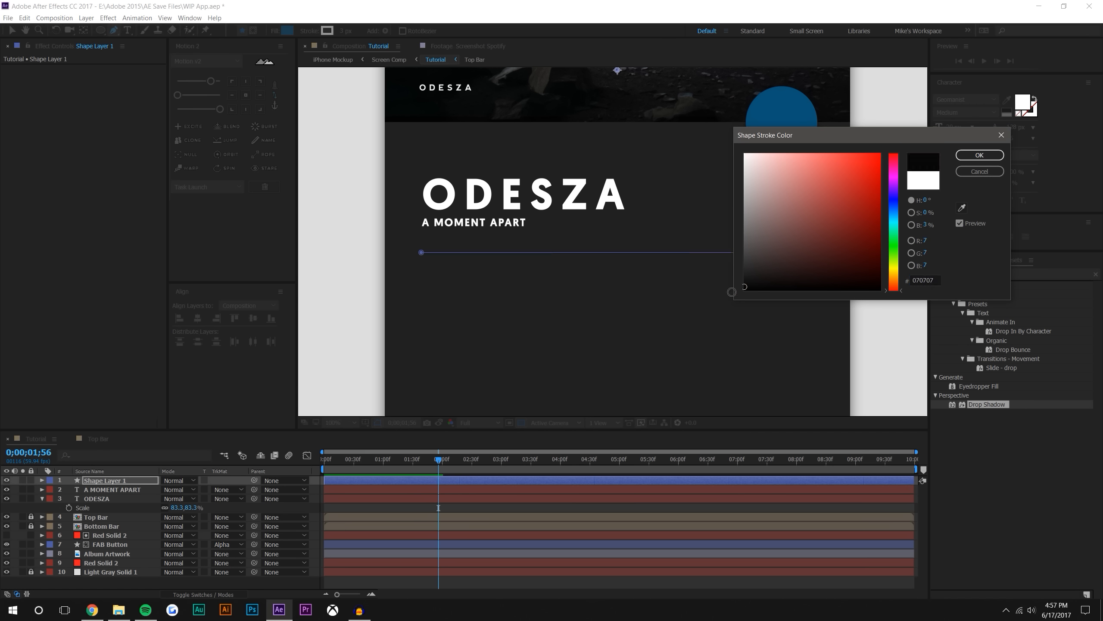
pyautogui.click(977, 155)
pyautogui.click(424, 584)
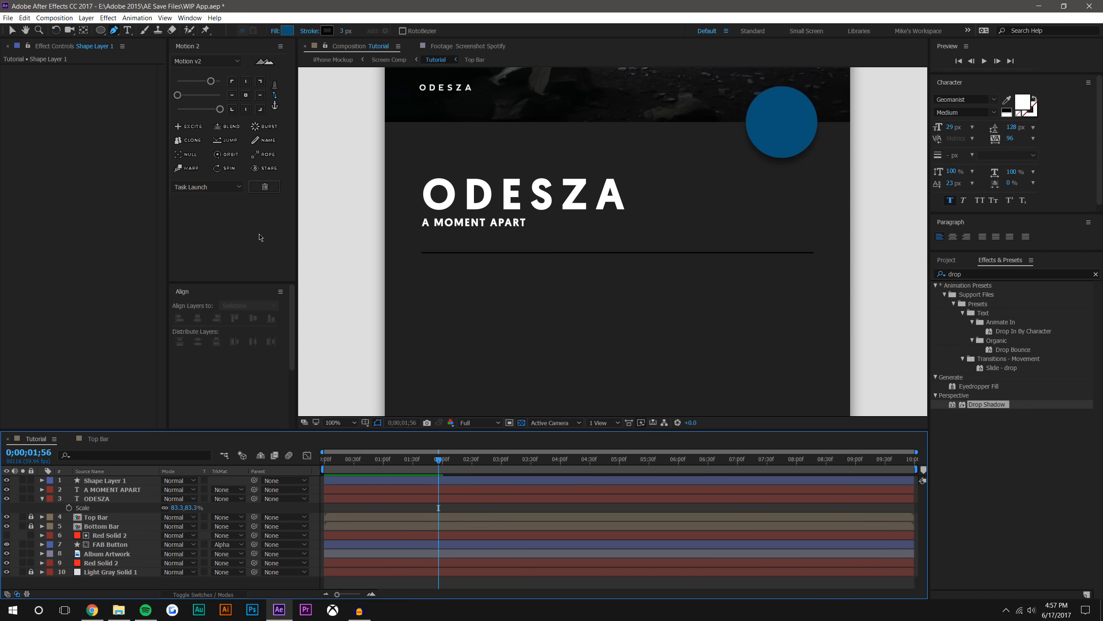
# Set the divider line layer's opacity to 50% and deselect it
pyautogui.click(105, 480)
pyautogui.press('t')
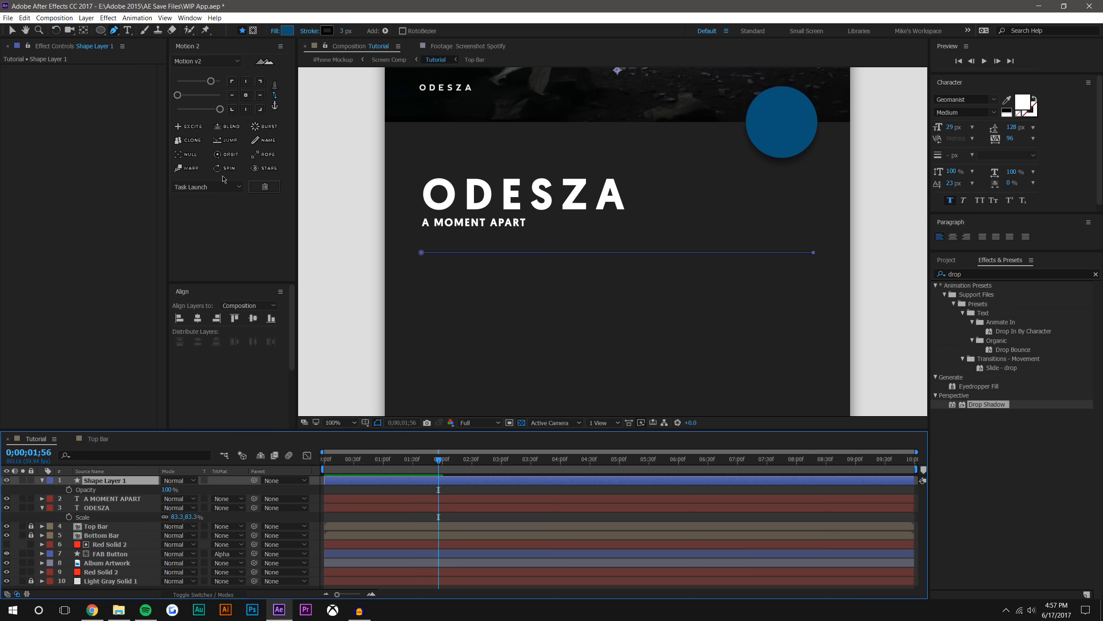
pyautogui.click(169, 489)
pyautogui.write('50')
pyautogui.press('Return')
pyautogui.click(485, 520)
pyautogui.scroll(-1, 567, 301)
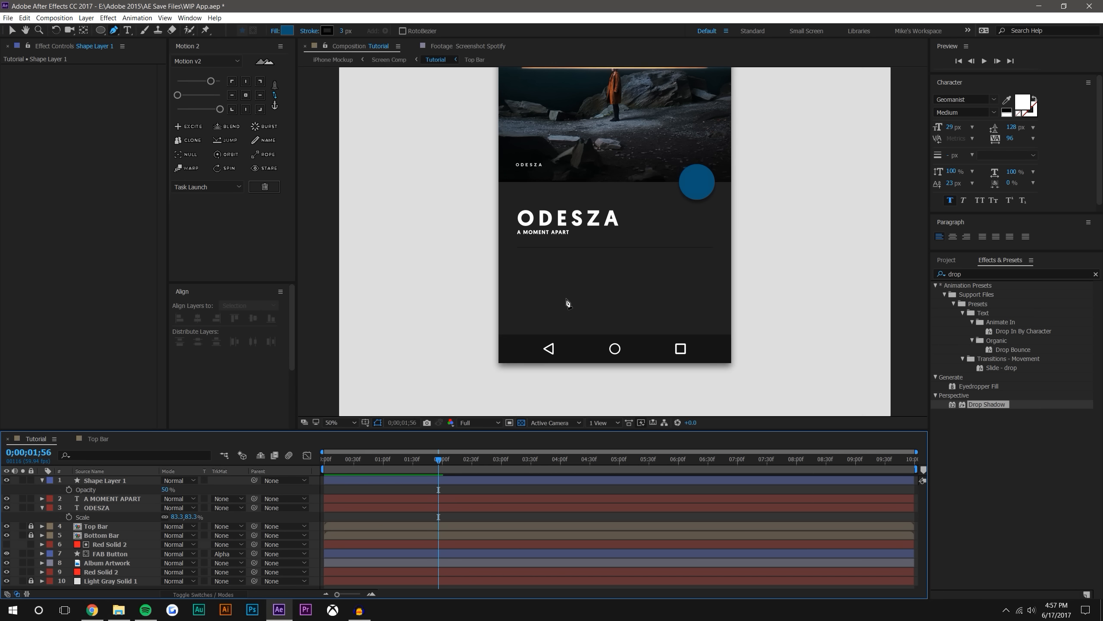
# Center the divider line's anchor point and align the line to the composition's horizontal center, placed just below A MOMENT APART
pyautogui.click(12, 29)
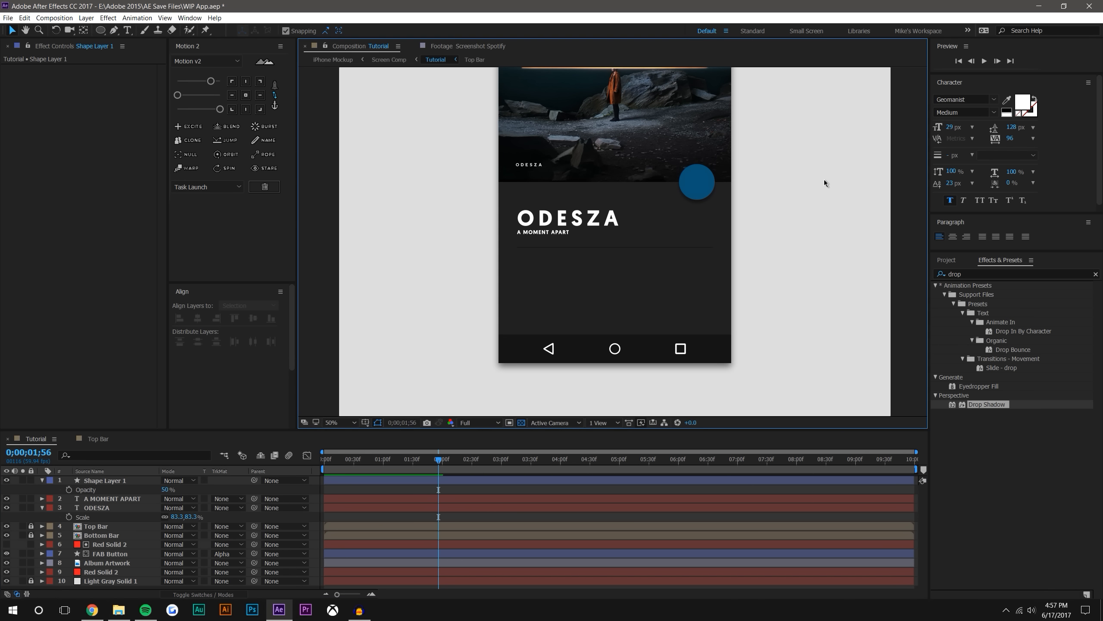
pyautogui.scroll(1, 823, 178)
pyautogui.click(124, 480)
pyautogui.click(245, 95)
pyautogui.click(197, 319)
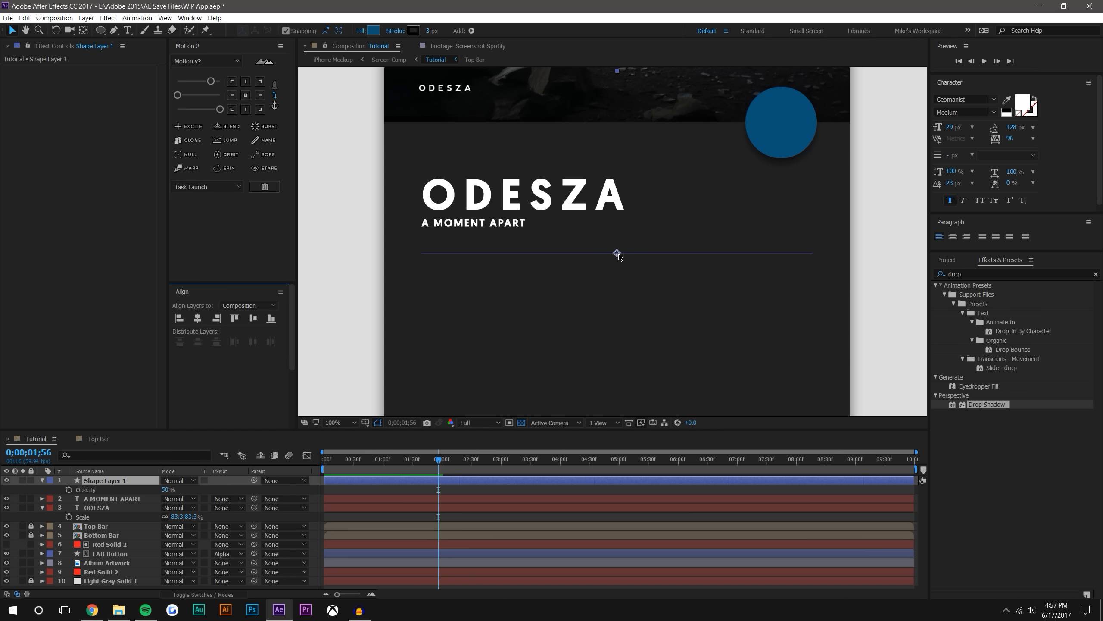
pyautogui.moveTo(618, 251); pyautogui.dragTo(672, 227)
pyautogui.click(197, 318)
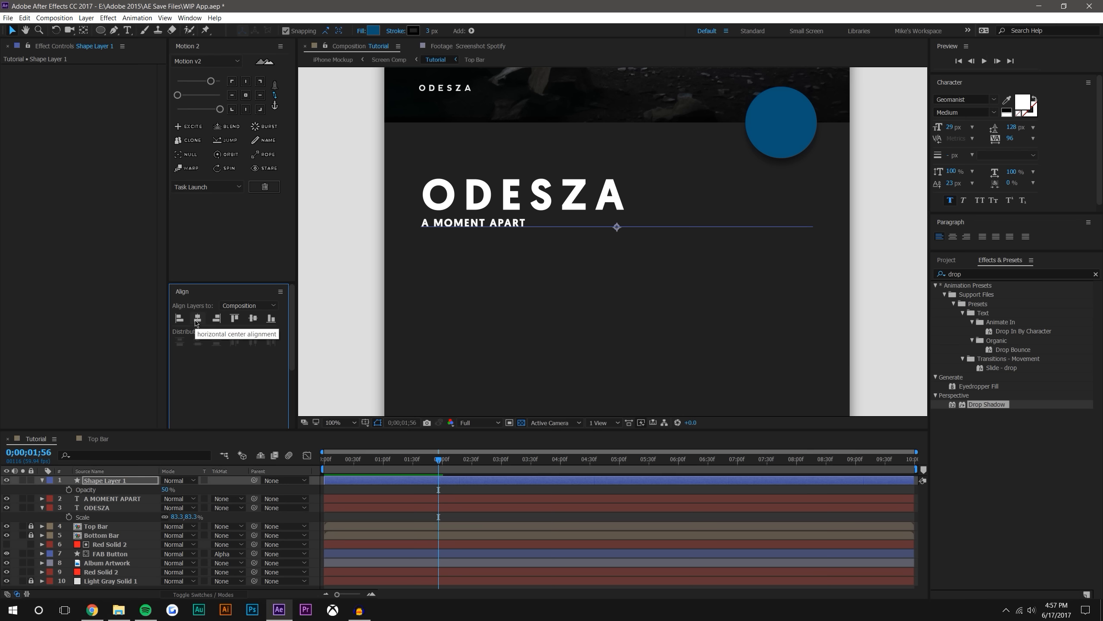
pyautogui.moveTo(617, 228); pyautogui.dragTo(616, 251)
pyautogui.click(678, 243)
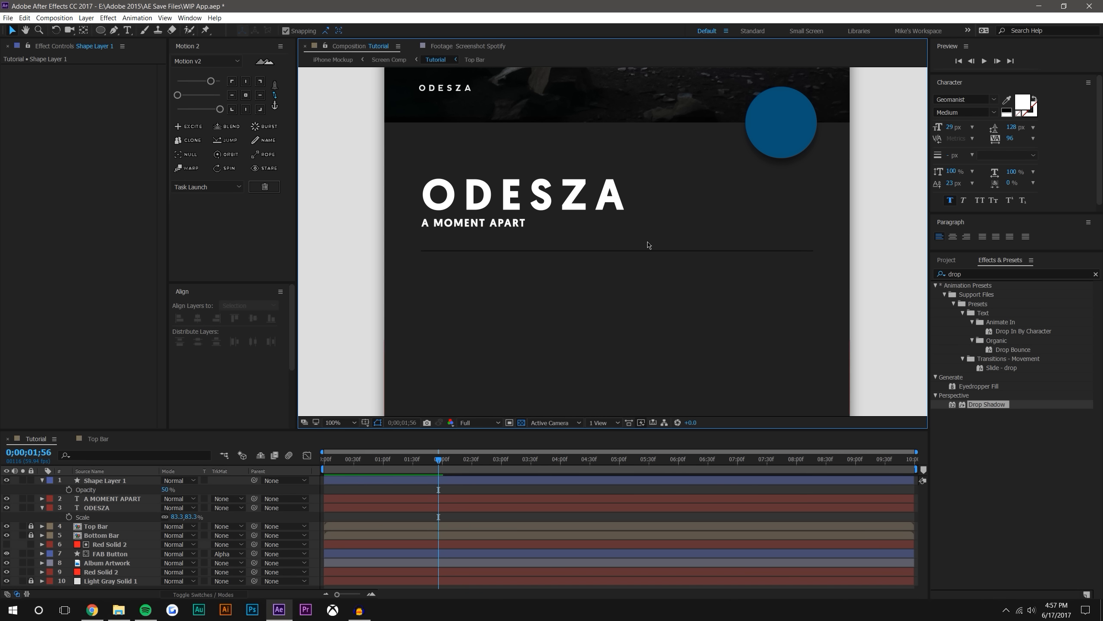
# Duplicate the divider line twice and move the copies straight down to form three stacked lines
pyautogui.click(105, 480)
pyautogui.hotkey('ctrl', 'd')
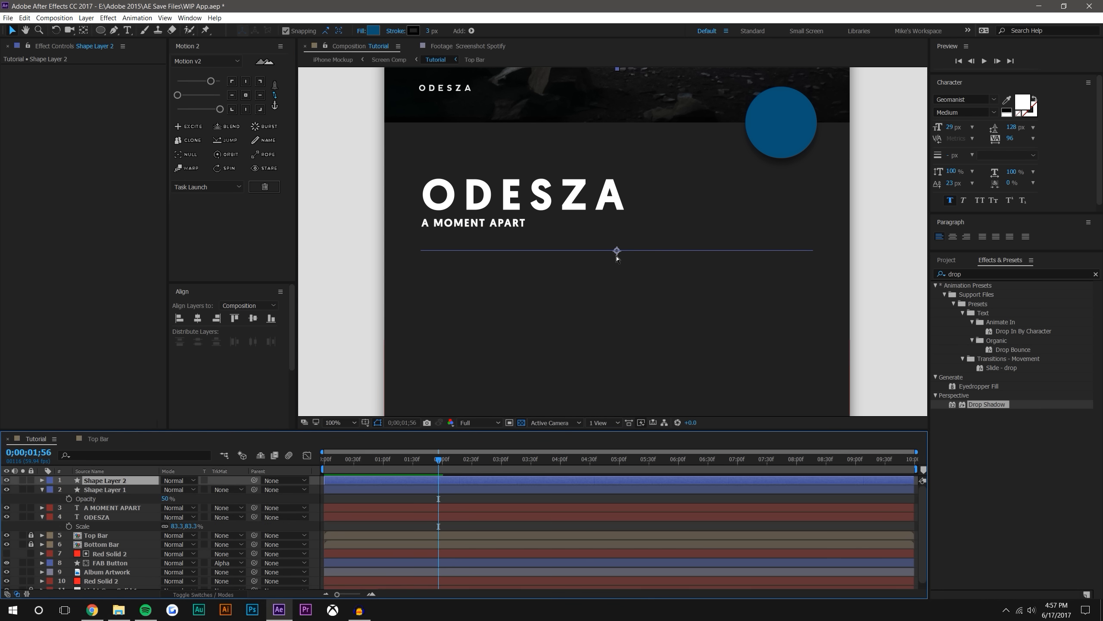
pyautogui.moveTo(617, 250); pyautogui.dragTo(616, 342)
pyautogui.hotkey('ctrl', 'd')
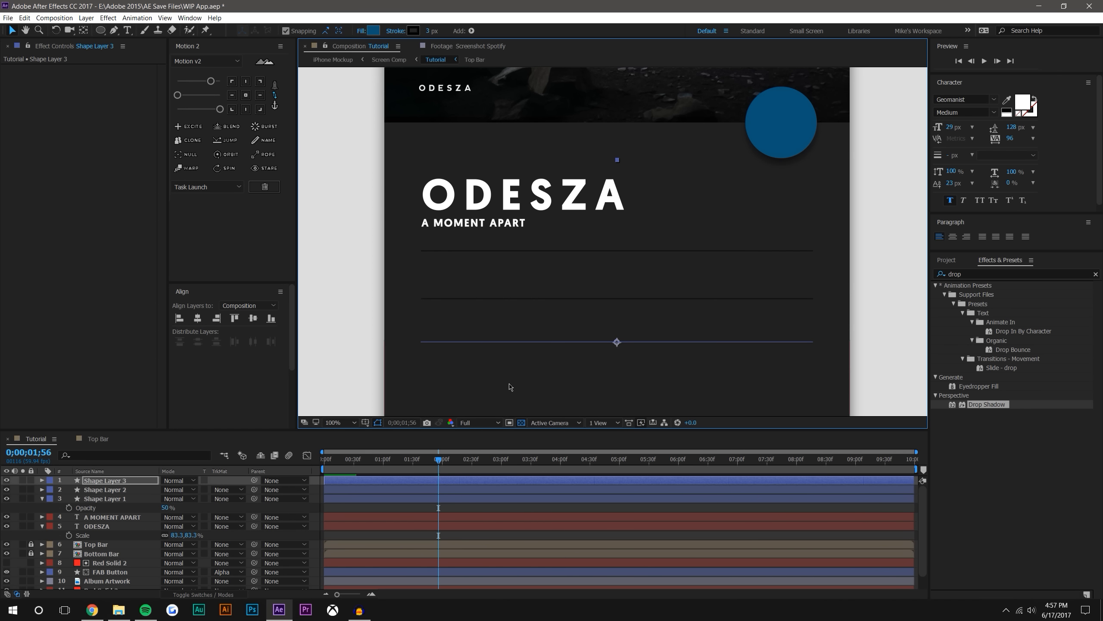
# Show the grid over the composition and nudge the first divider line onto a gridline
pyautogui.click(374, 425)
pyautogui.click(391, 457)
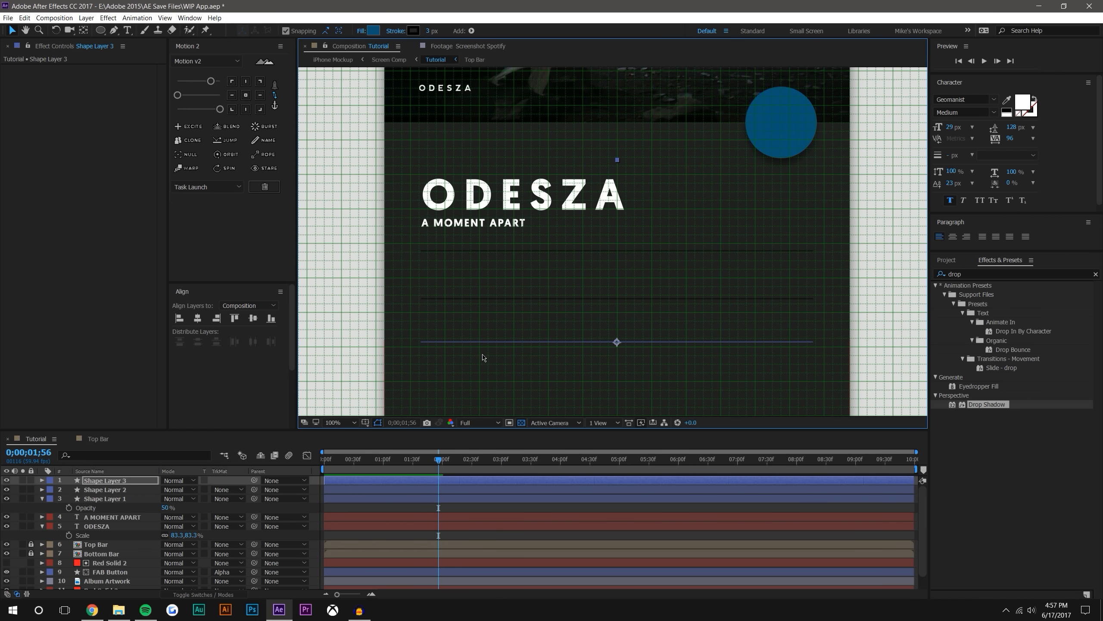
pyautogui.press('.')
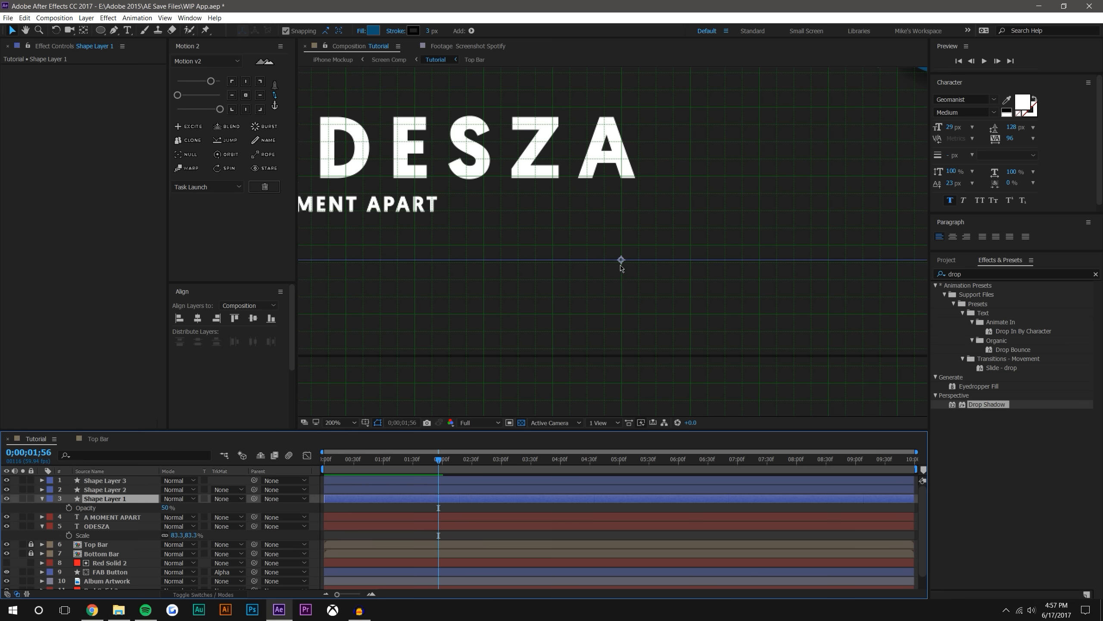
pyautogui.moveTo(620, 260); pyautogui.dragTo(620, 263)
# Move the second and third divider lines up onto gridlines so all three lines are evenly spaced
pyautogui.click(120, 491)
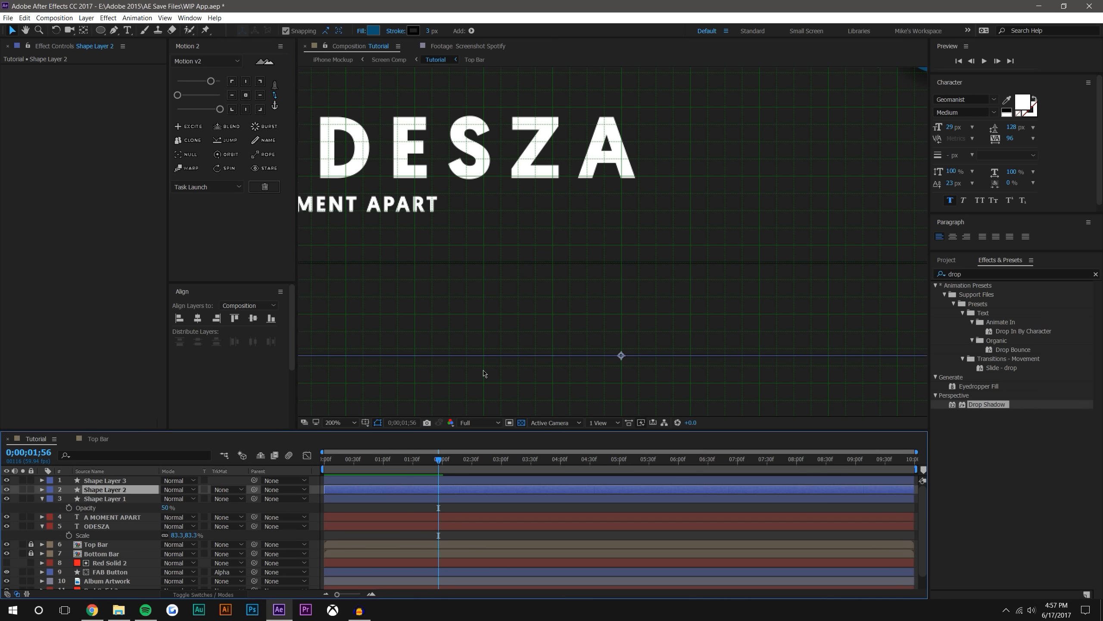
pyautogui.moveTo(621, 356); pyautogui.dragTo(621, 350)
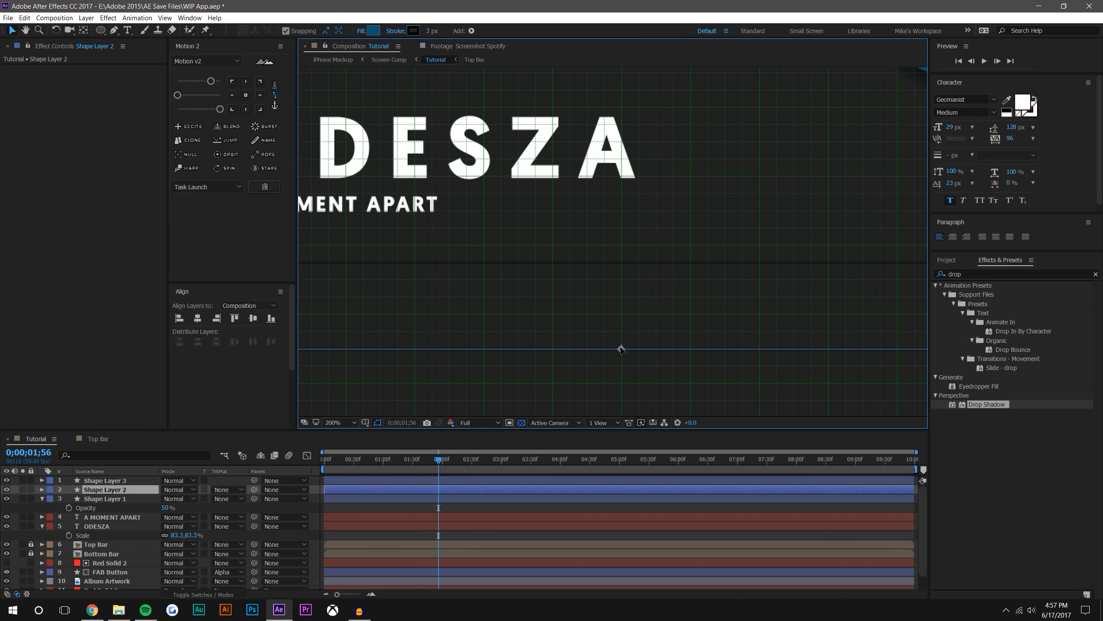
pyautogui.moveTo(621, 348); pyautogui.dragTo(621, 348)
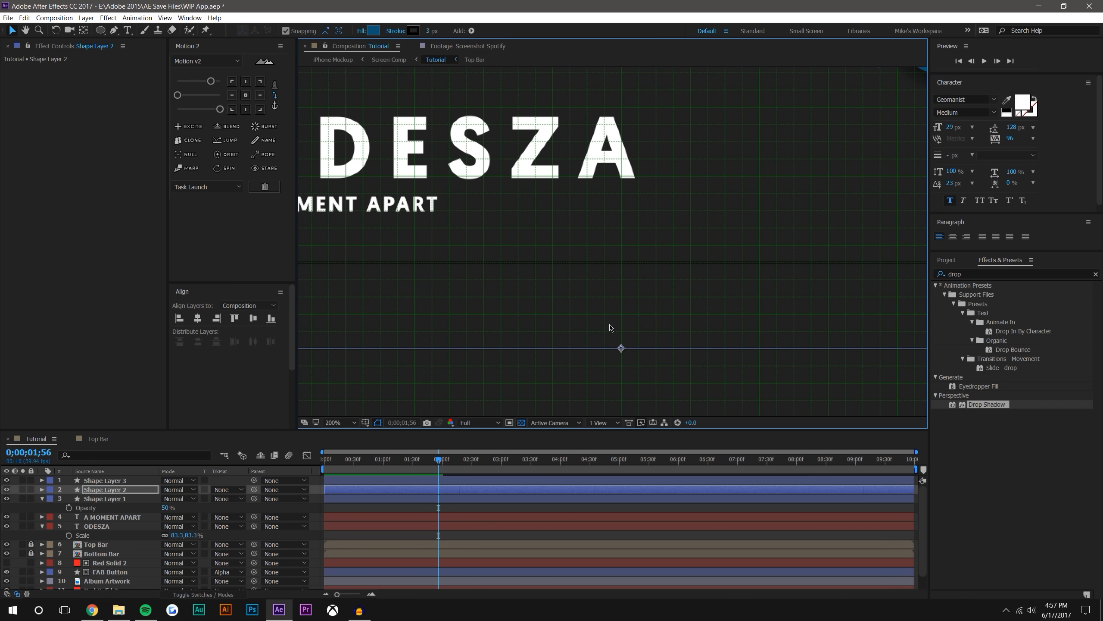
pyautogui.scroll(-4, 643, 261)
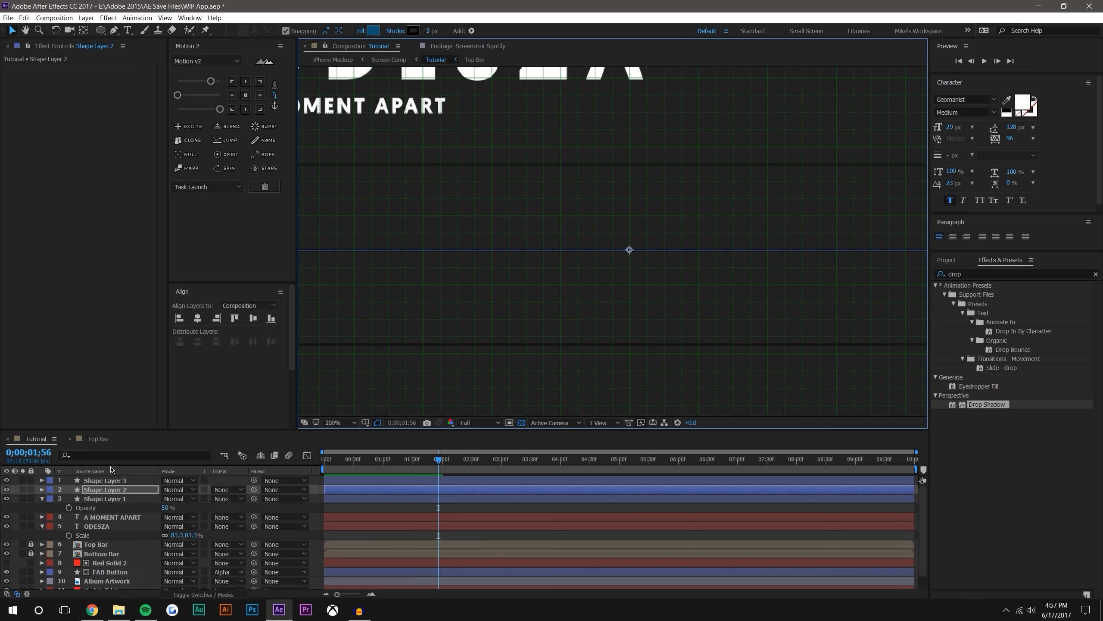
pyautogui.click(629, 344)
pyautogui.moveTo(629, 344); pyautogui.dragTo(631, 338)
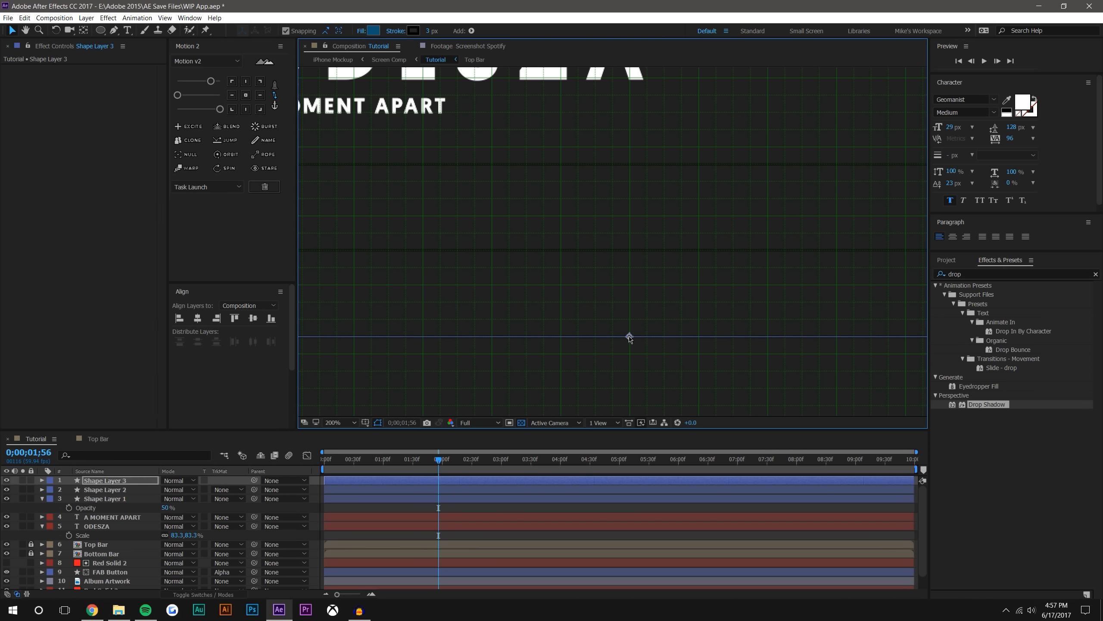
# Duplicate the third divider line and move the copy down onto the gridline that continues the even spacing
pyautogui.press(',')
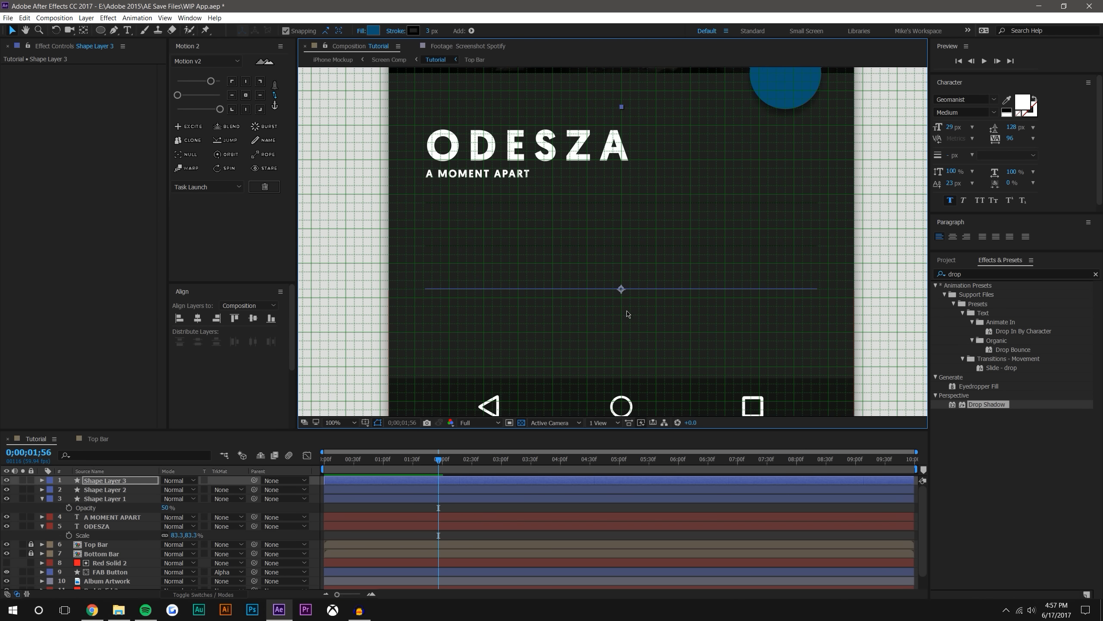
pyautogui.hotkey('ctrl', 'd')
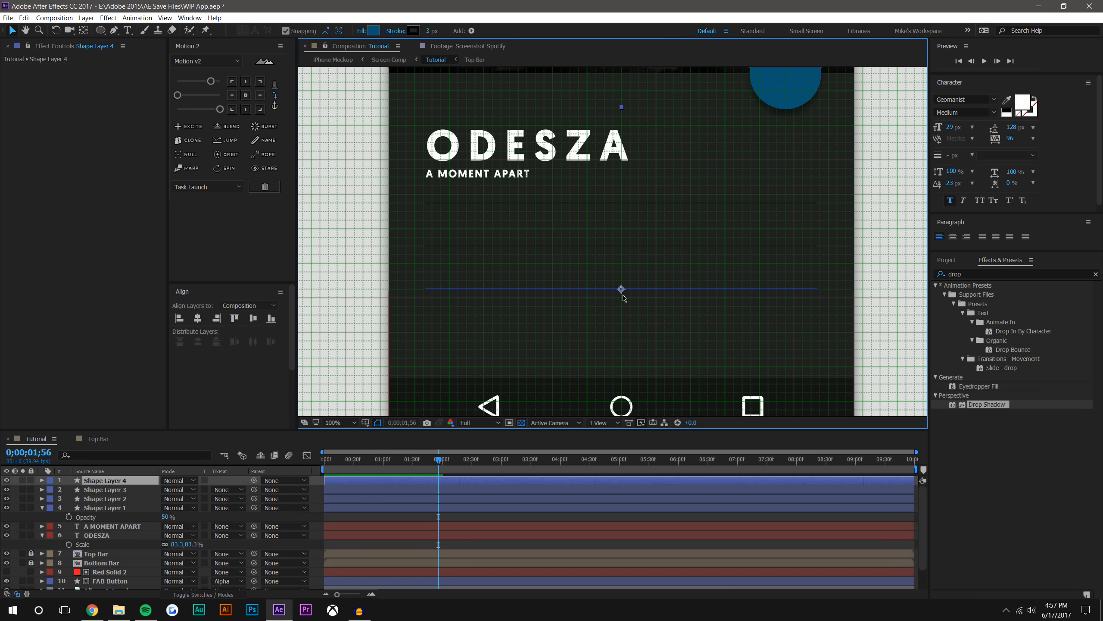
pyautogui.moveTo(622, 292); pyautogui.dragTo(623, 332)
pyautogui.scroll(2, 622, 332)
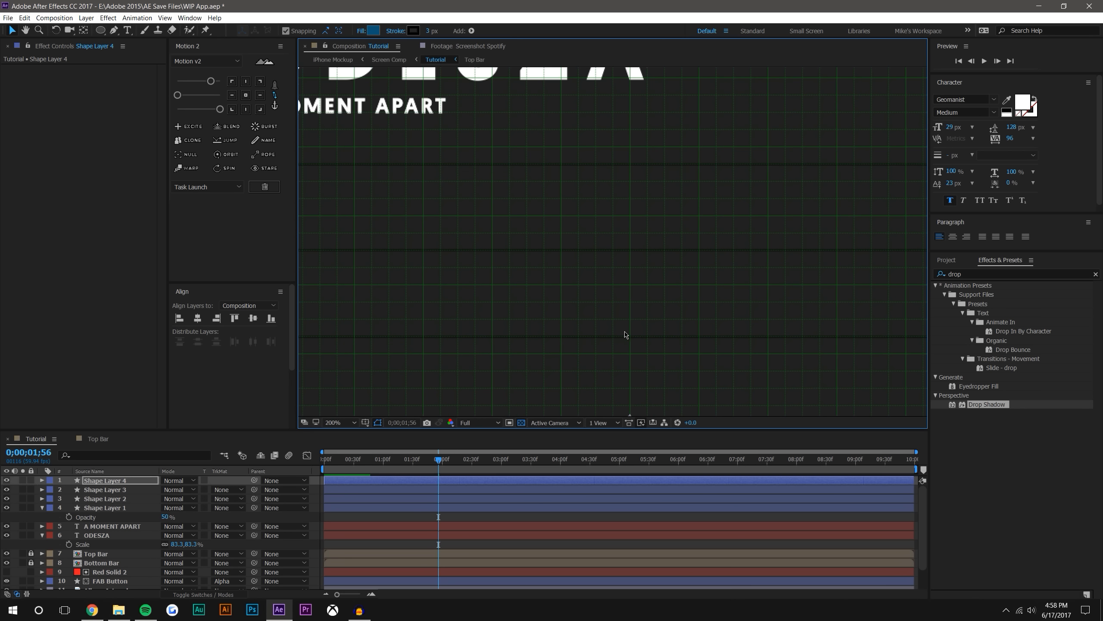
pyautogui.scroll(1, 628, 341)
pyautogui.moveTo(640, 368); pyautogui.dragTo(578, 137)
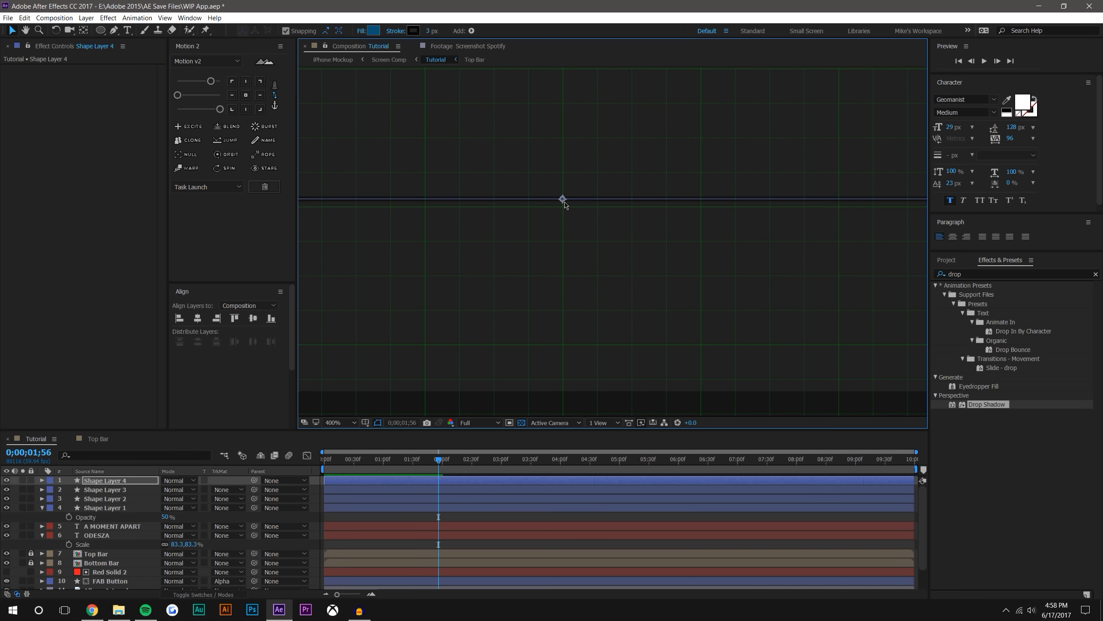
pyautogui.moveTo(564, 204); pyautogui.dragTo(564, 209)
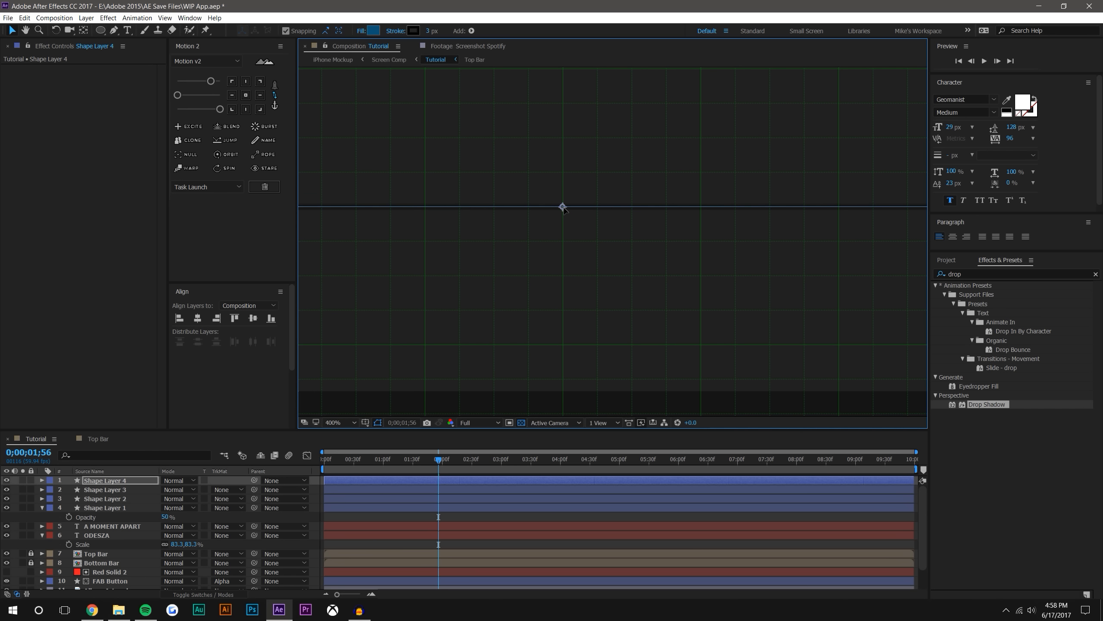
# Hide the grid, then save the project with the fourth divider line deselected
pyautogui.scroll(-3, 564, 209)
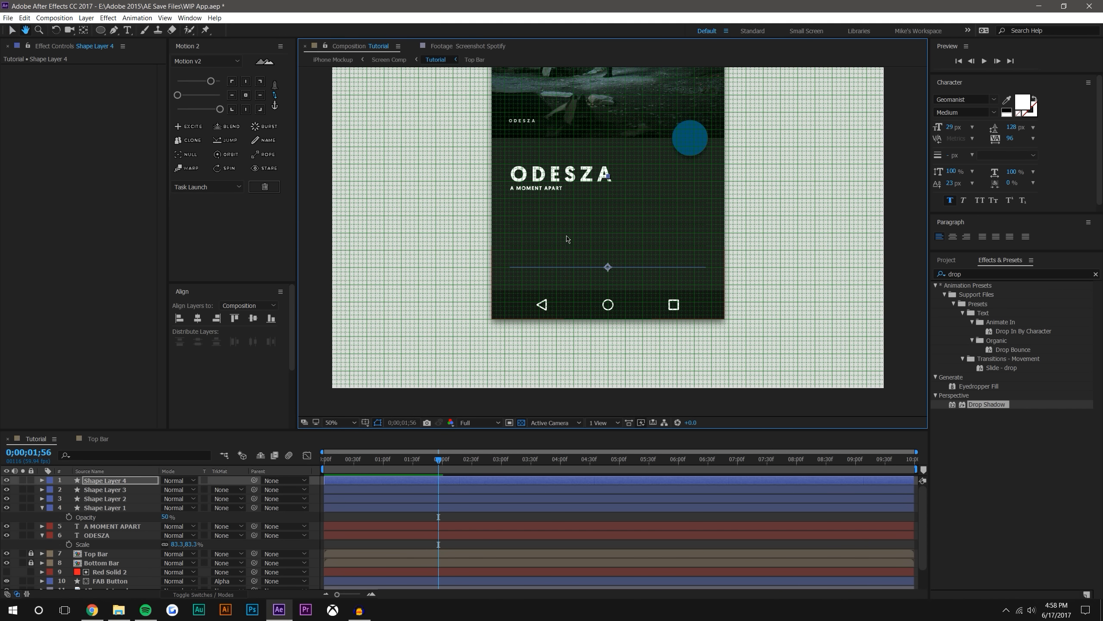
pyautogui.click(365, 422)
pyautogui.click(384, 460)
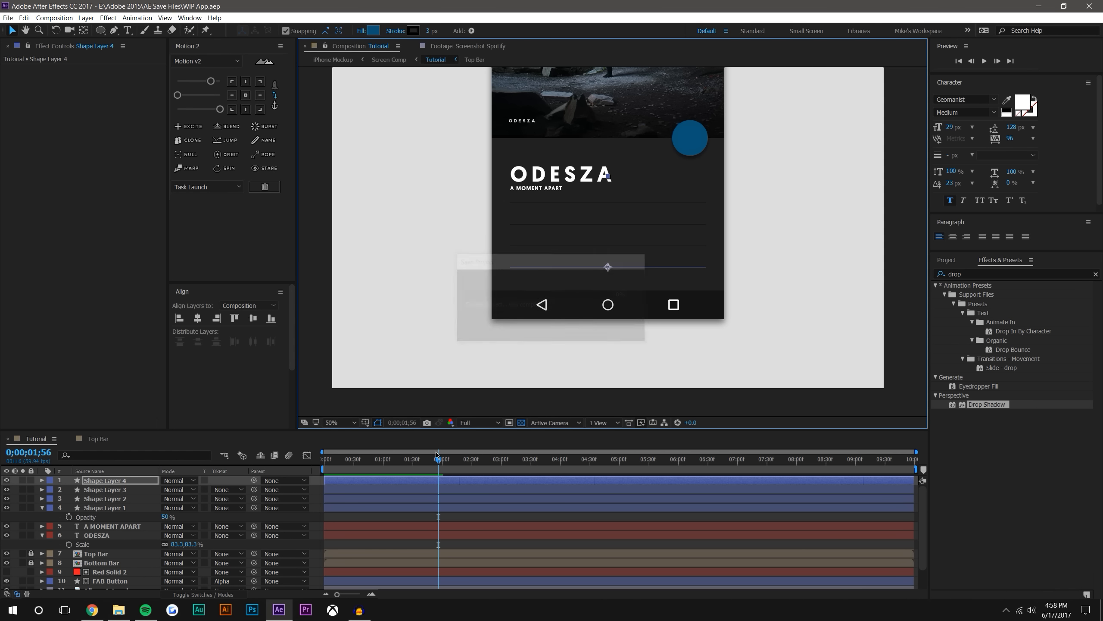
pyautogui.click(605, 353)
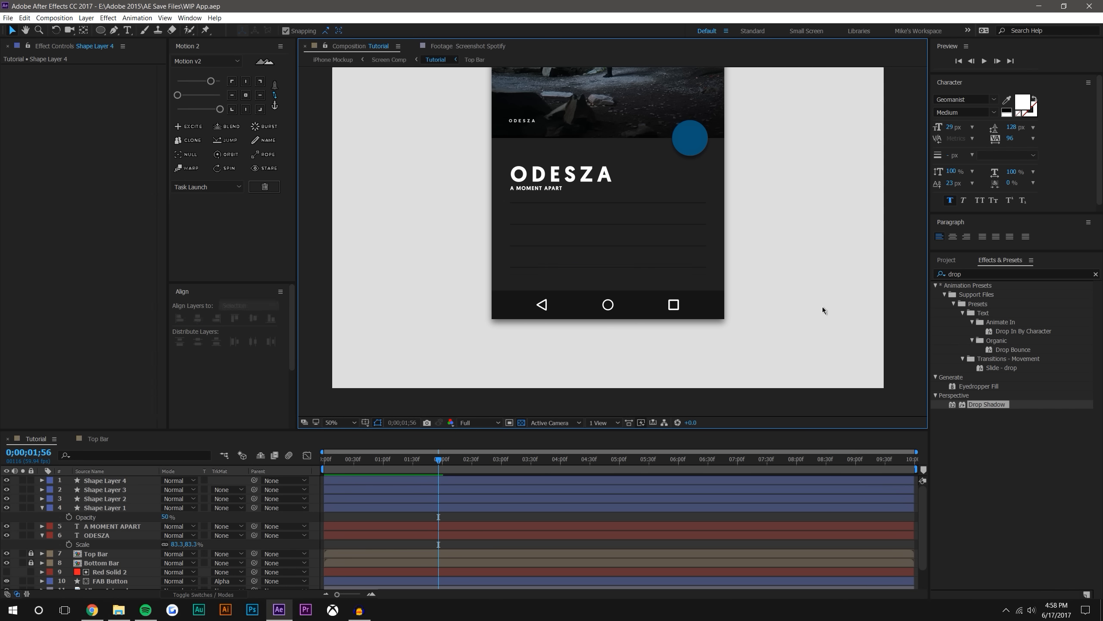
pyautogui.scroll(2, 535, 220)
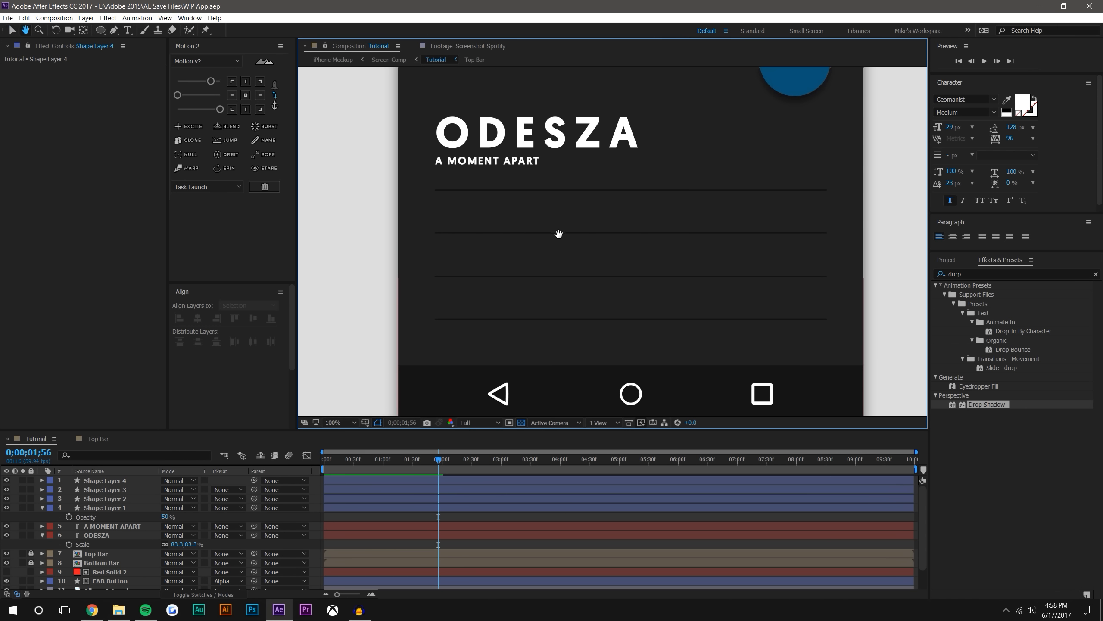
pyautogui.click(112, 482)
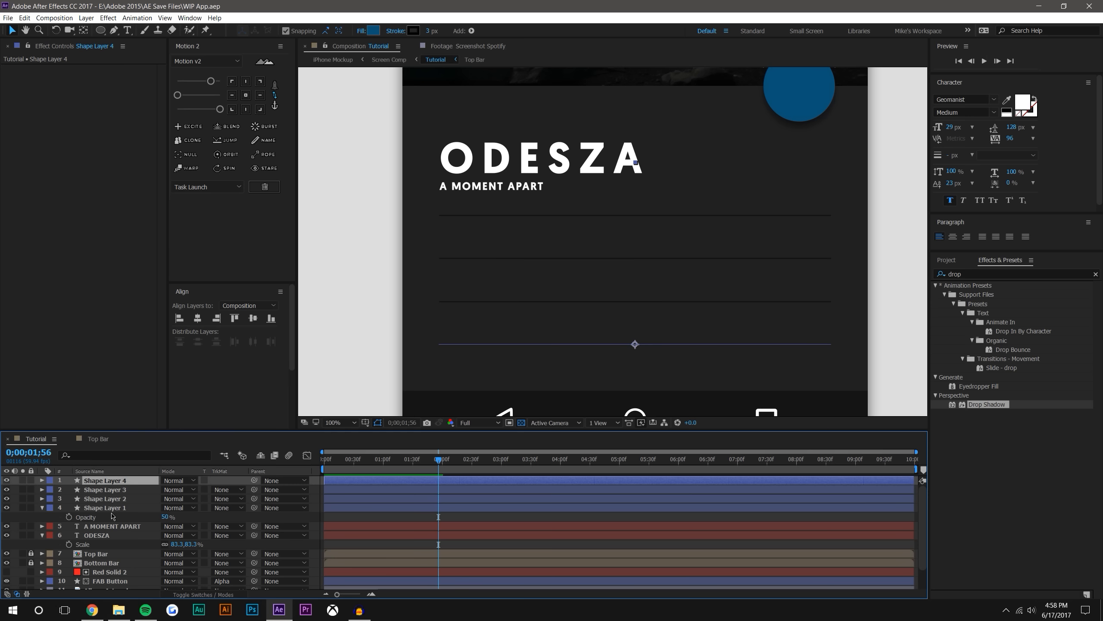
pyautogui.keyDown('shift'); pyautogui.click(113, 509); pyautogui.keyUp('shift')
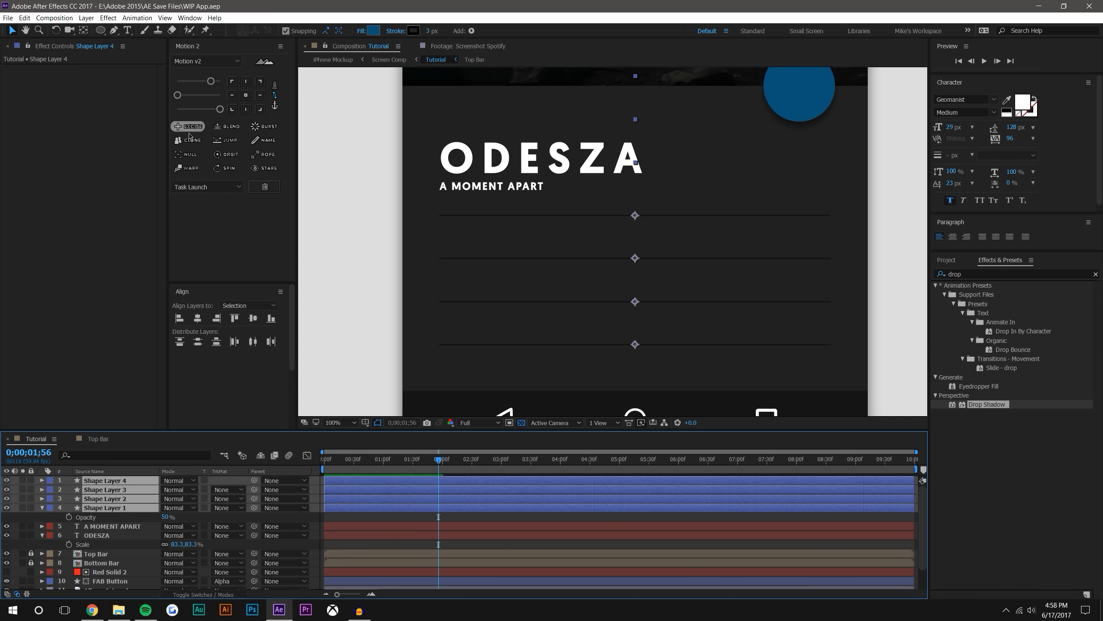
pyautogui.click(114, 508)
pyautogui.rightClick(114, 508)
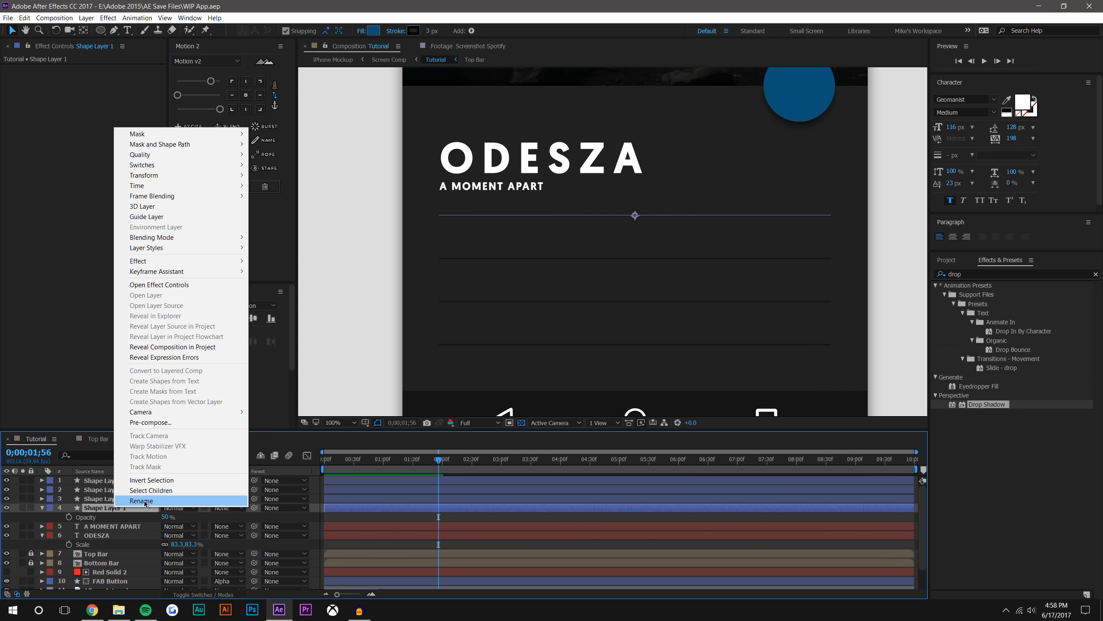
pyautogui.click(280, 498)
pyautogui.click(129, 527)
# Batch-rename the four divider line shape layers as Lines using the Motion 2 naming tool, then deselect them
pyautogui.click(120, 481)
pyautogui.keyDown('shift'); pyautogui.click(121, 508); pyautogui.keyUp('shift')
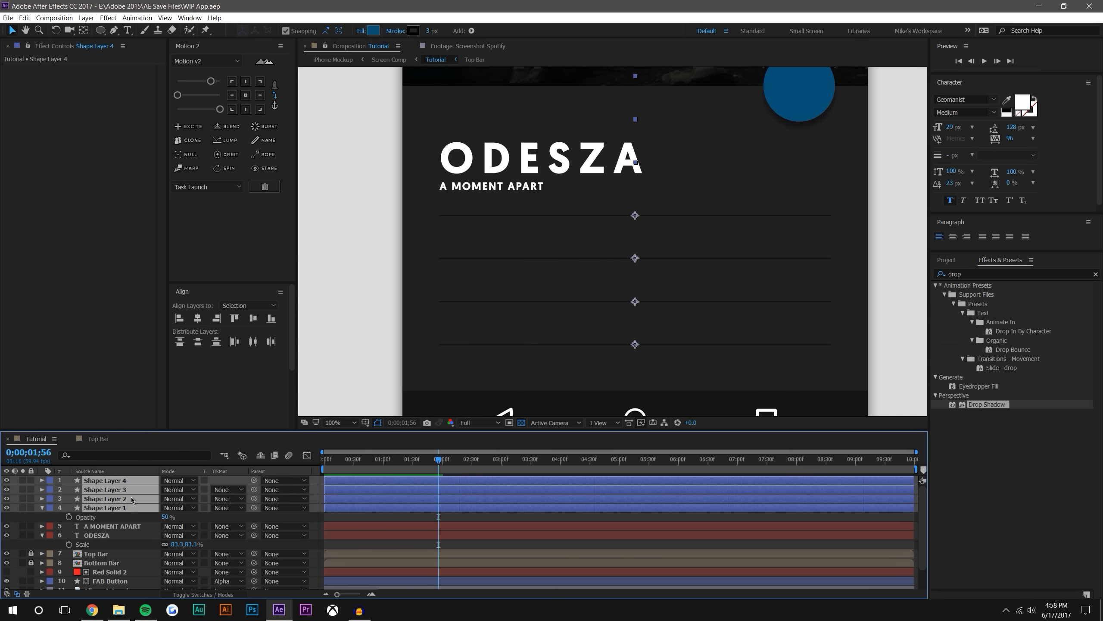
pyautogui.click(254, 139)
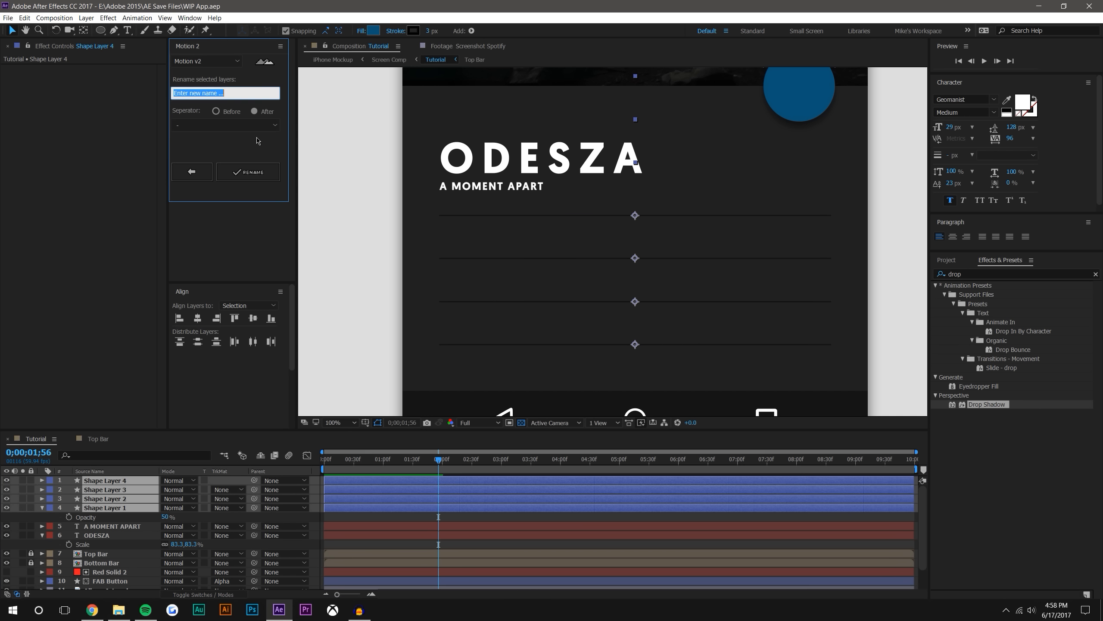
pyautogui.write('Lines')
pyautogui.click(242, 172)
pyautogui.click(231, 417)
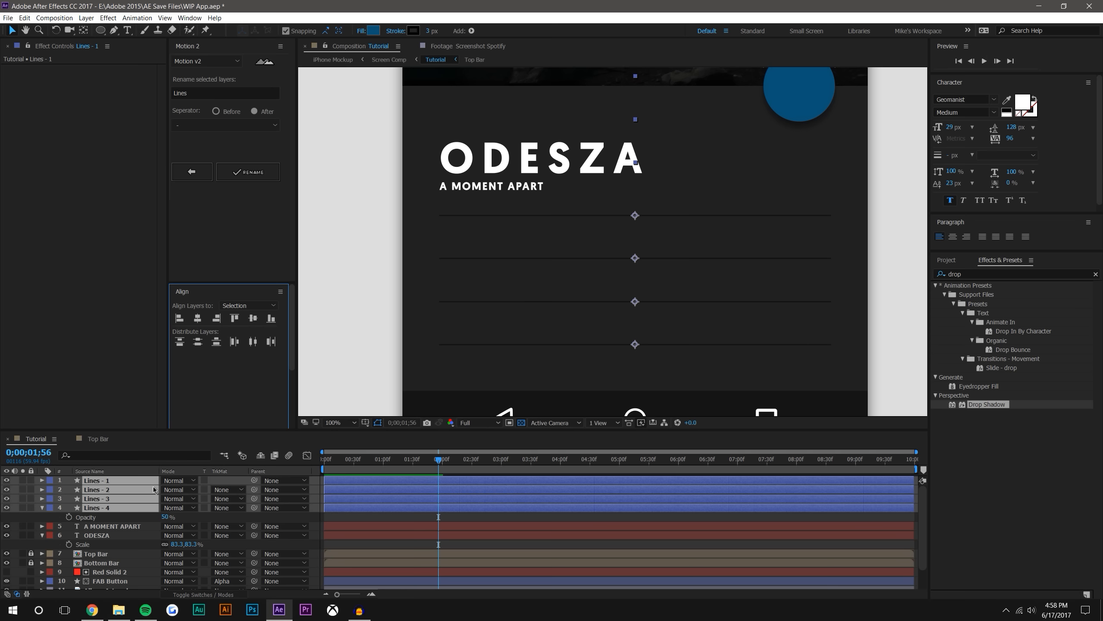
pyautogui.click(329, 363)
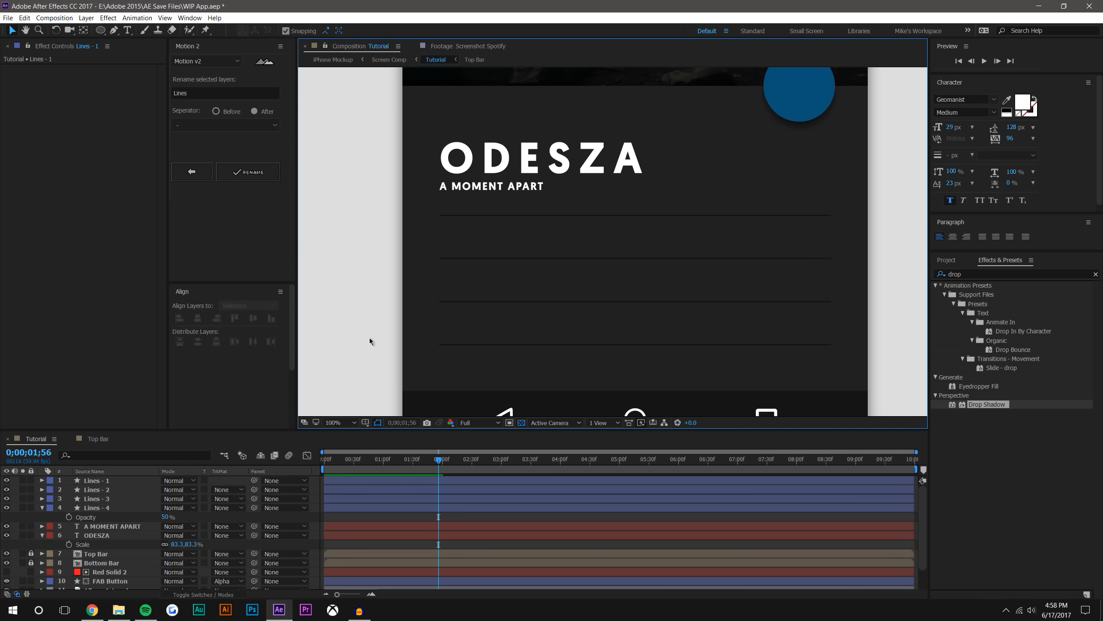
# Duplicate the A MOMENT APART subtitle, move the copy between the first and second divider lines, and change its text to LINE OF SIGHT
pyautogui.click(484, 188)
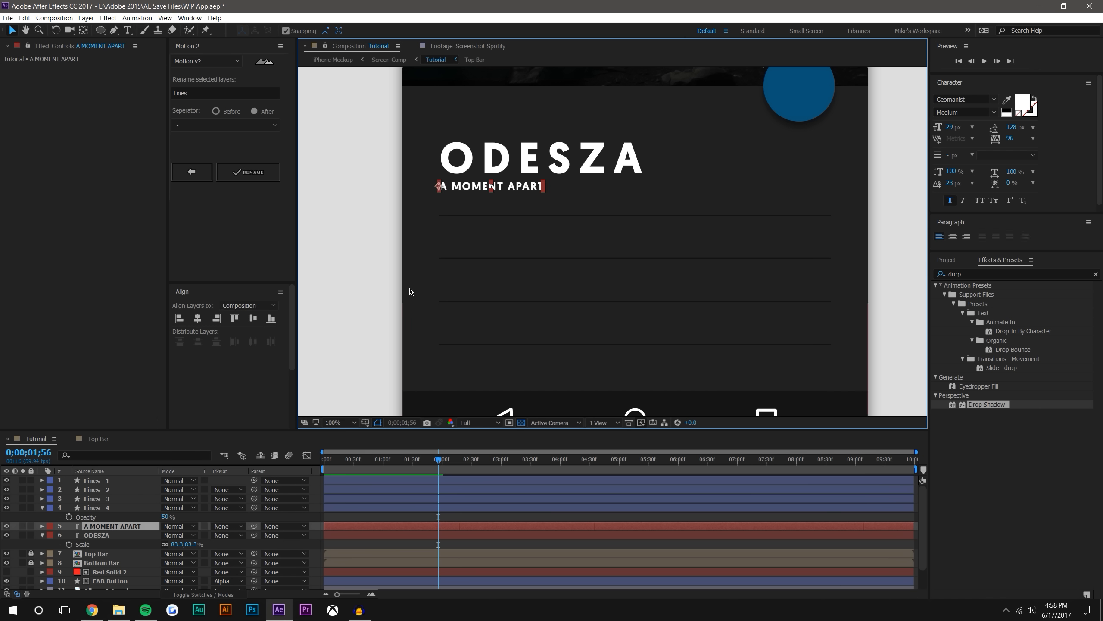
pyautogui.hotkey('ctrl', 'd')
pyautogui.moveTo(439, 188); pyautogui.dragTo(438, 239)
pyautogui.doubleClick(439, 238)
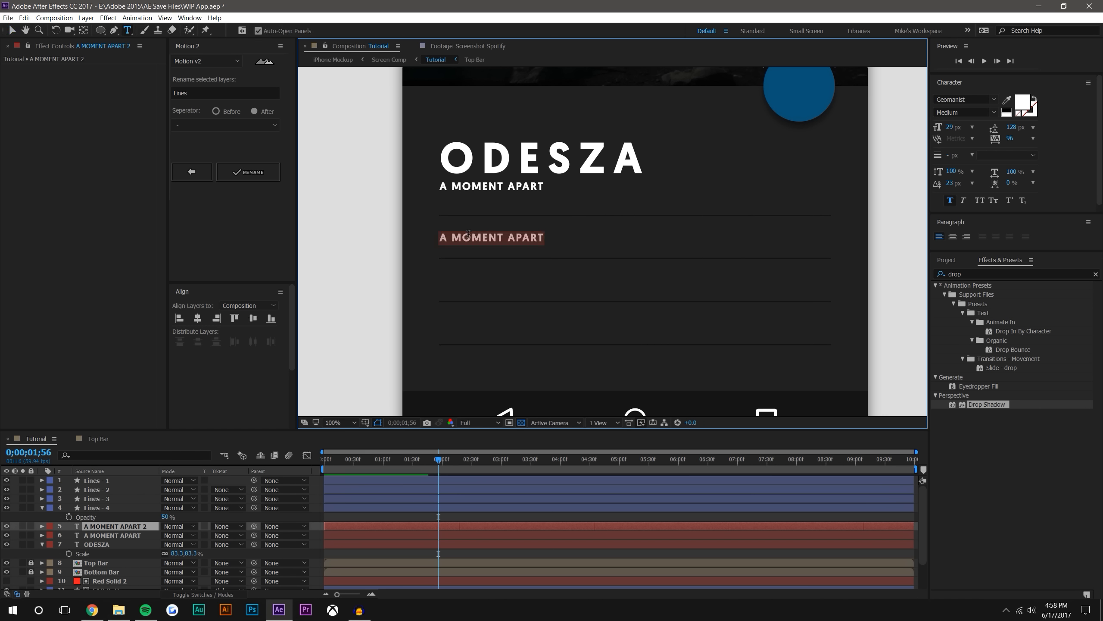
pyautogui.write('LINE OF SIGHT')
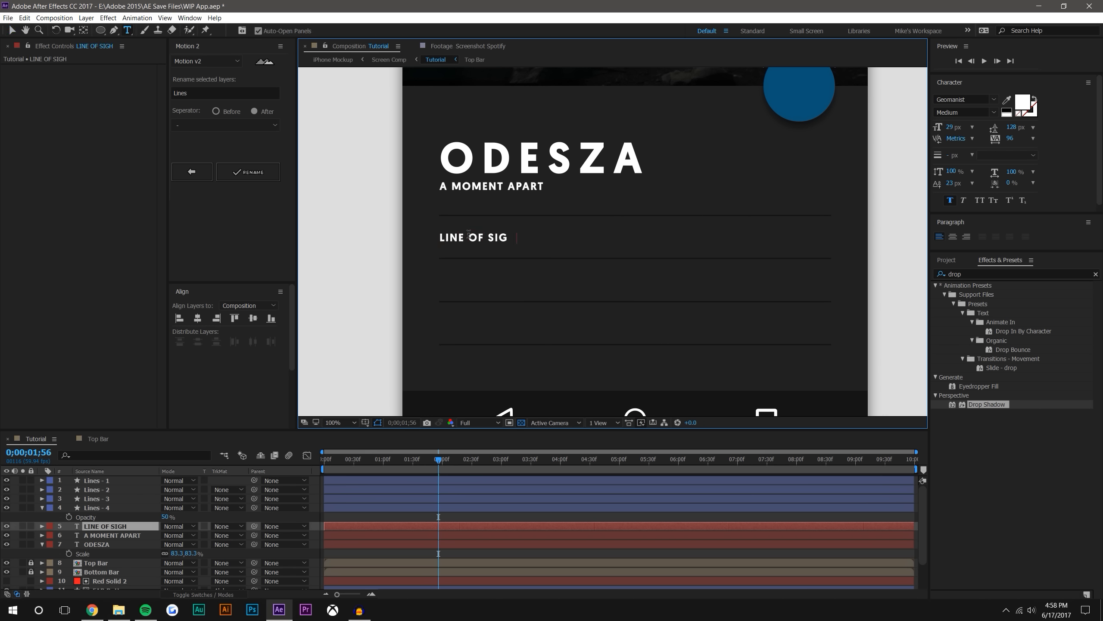
pyautogui.click(12, 30)
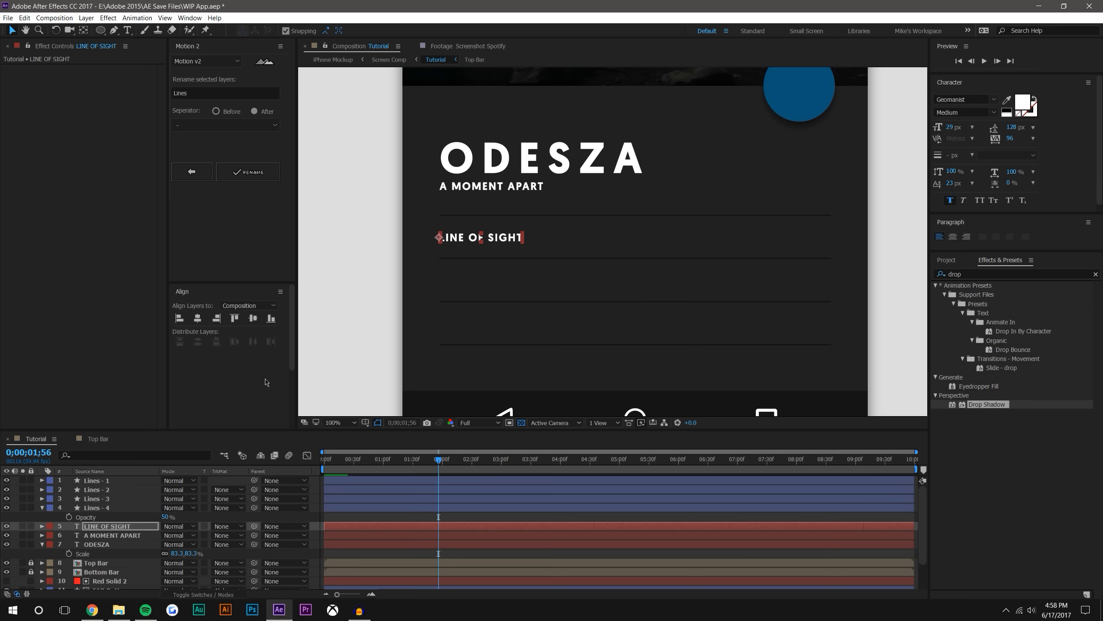
# Duplicate the LINE OF SIGHT text and move the copy straight down between the second and third divider lines
pyautogui.hotkey('ctrl', 'd')
pyautogui.moveTo(443, 247); pyautogui.dragTo(445, 279)
pyautogui.press('Return')
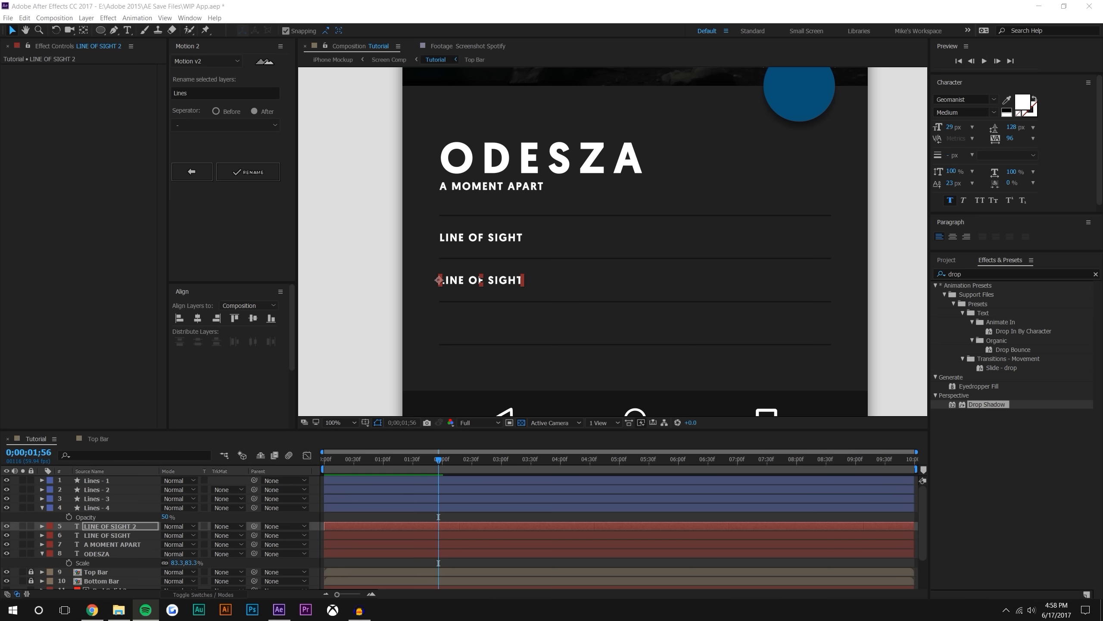
# Replace the text of the copied song title with CORNERS OF THE EARTH (FEAT. RY X)
pyautogui.doubleClick(502, 285)
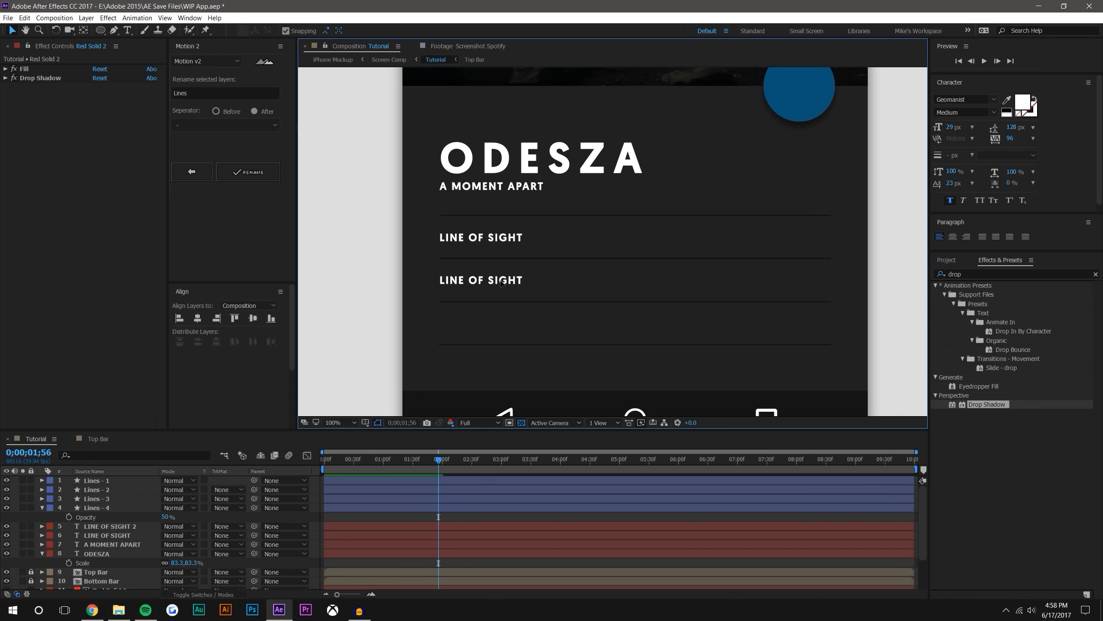
pyautogui.click(540, 45)
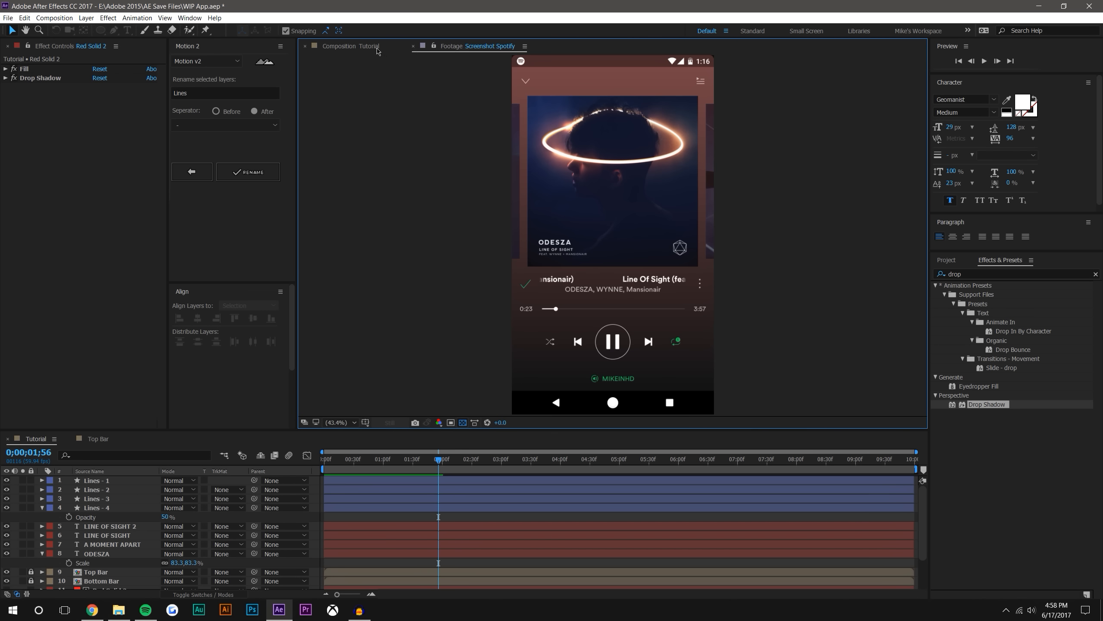
pyautogui.click(360, 46)
pyautogui.hotkey('ctrl', 't')
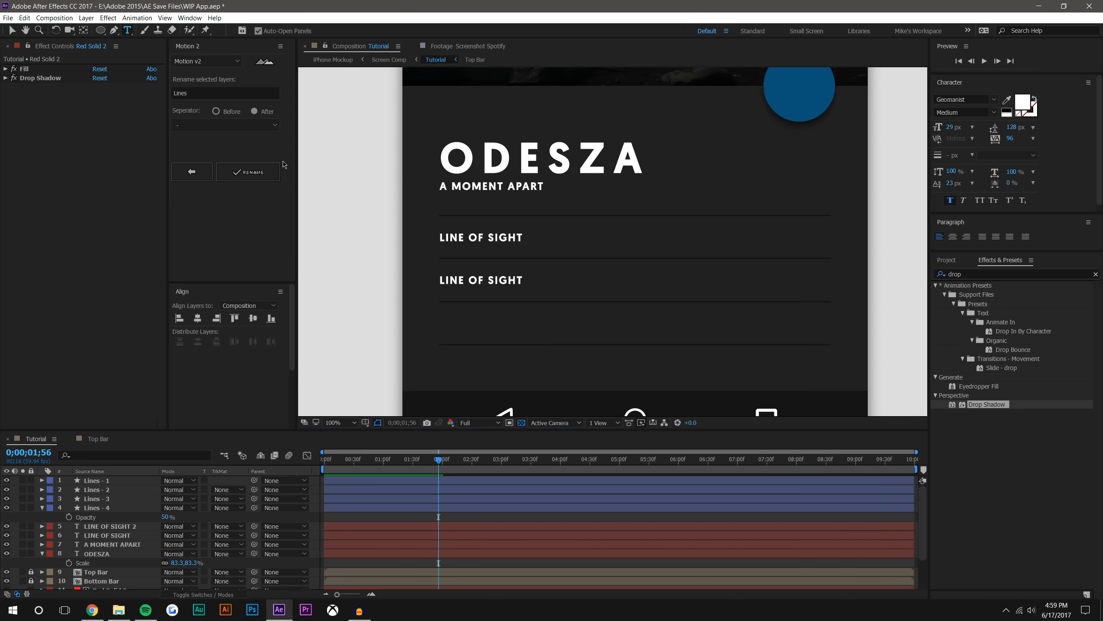
pyautogui.click(472, 280)
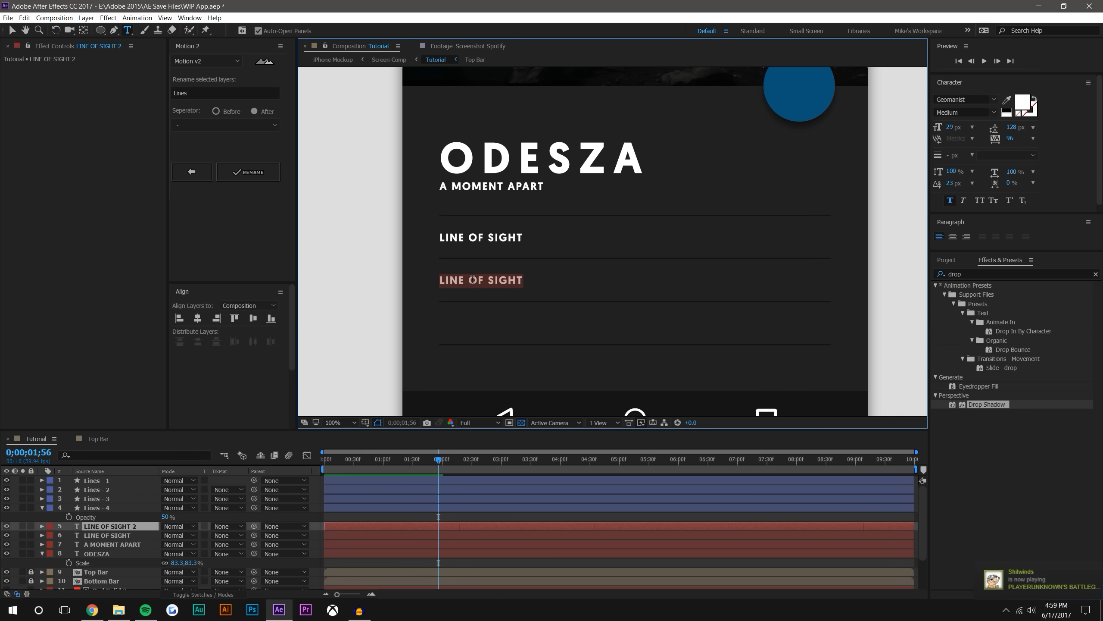
pyautogui.write('CORNERS')
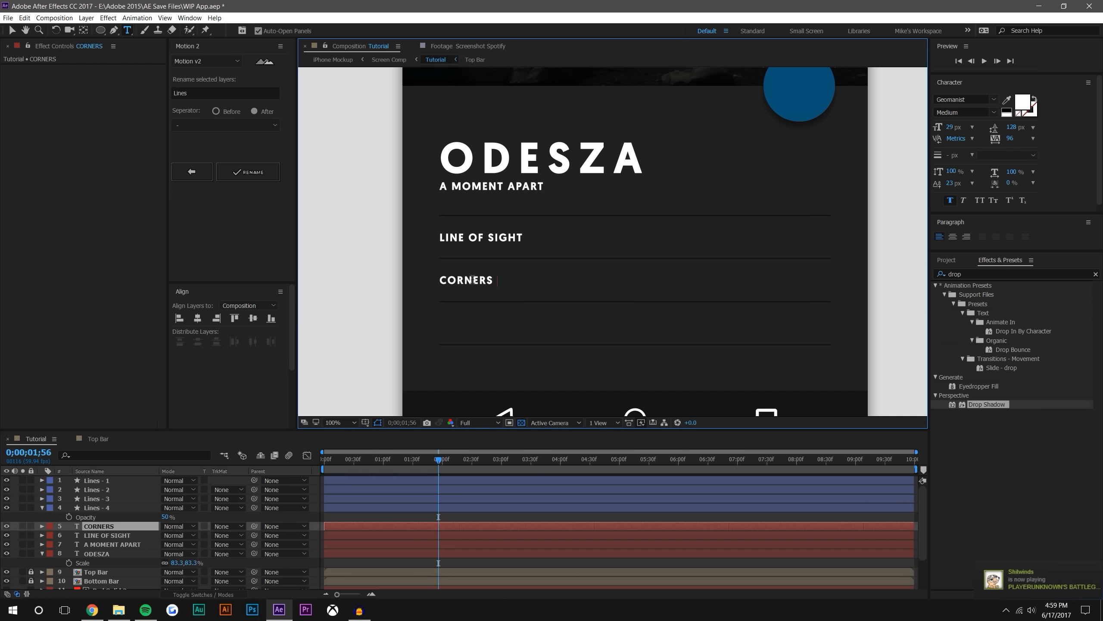
pyautogui.write(' OF THE EARTH (')
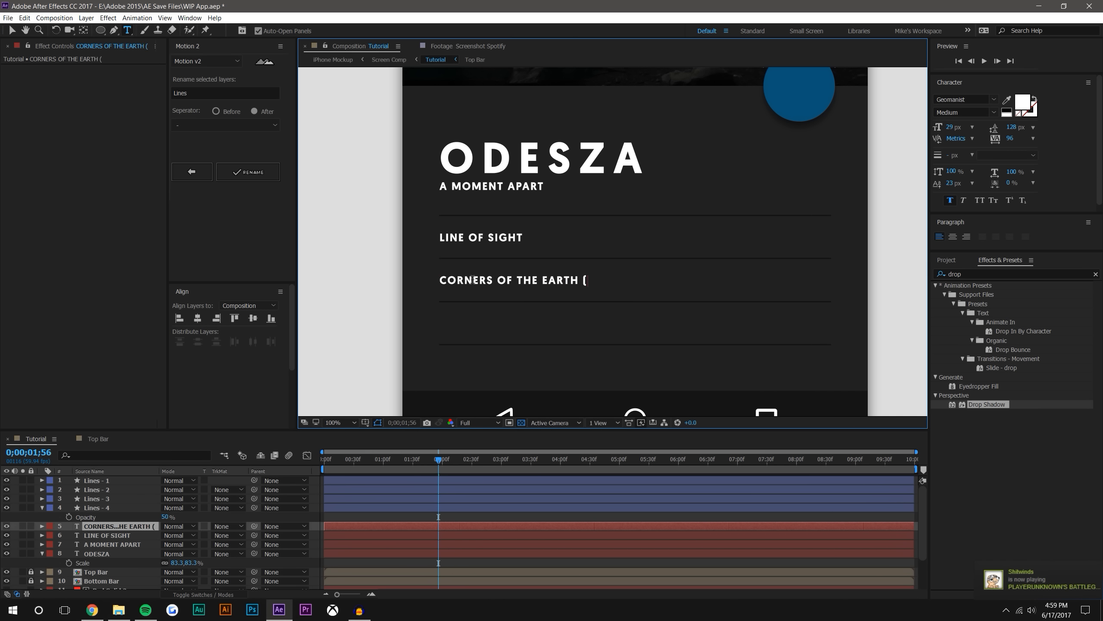
pyautogui.write('FEAT')
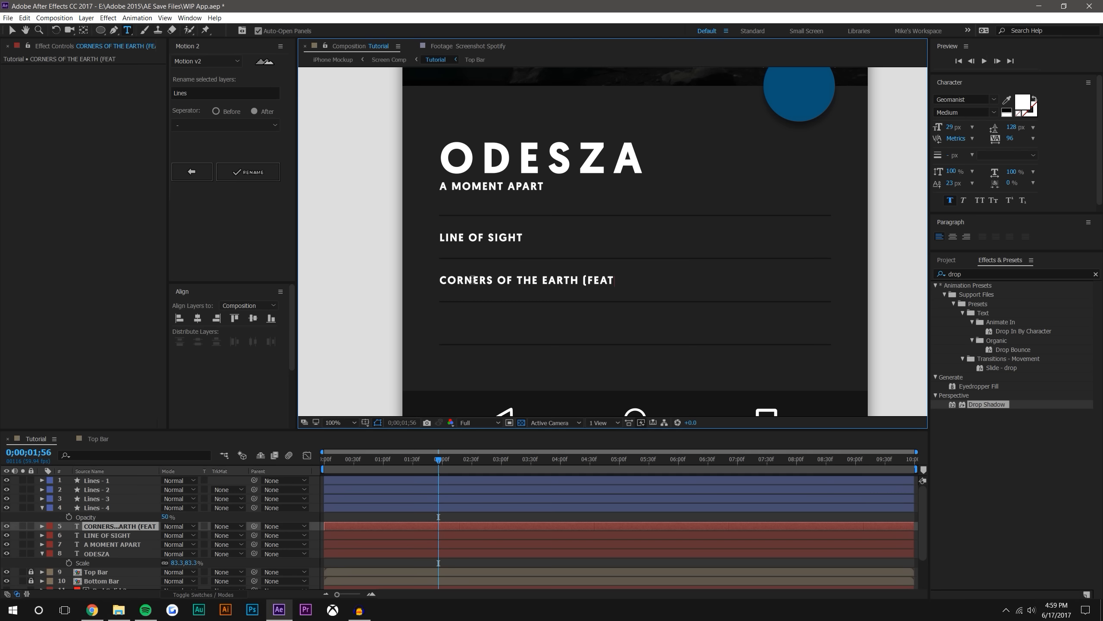
pyautogui.write('. RY X)')
pyautogui.click(12, 30)
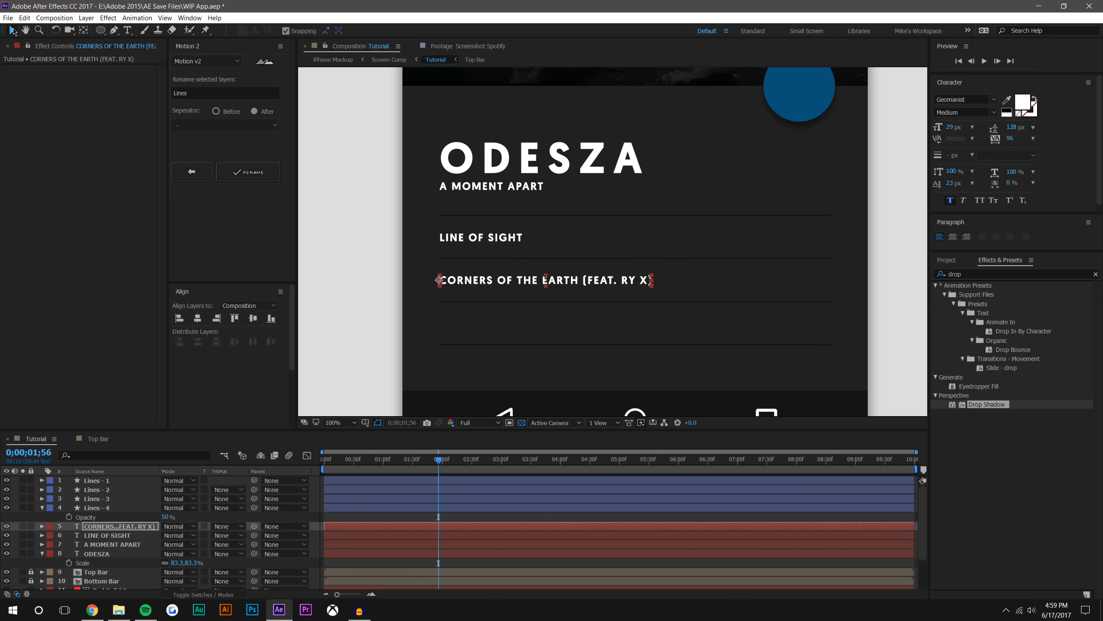
# Duplicate the CORNERS OF THE EARTH title, move the copy between the third and fourth divider lines, and change its text to MERIDIAN
pyautogui.hotkey('ctrl', 'd')
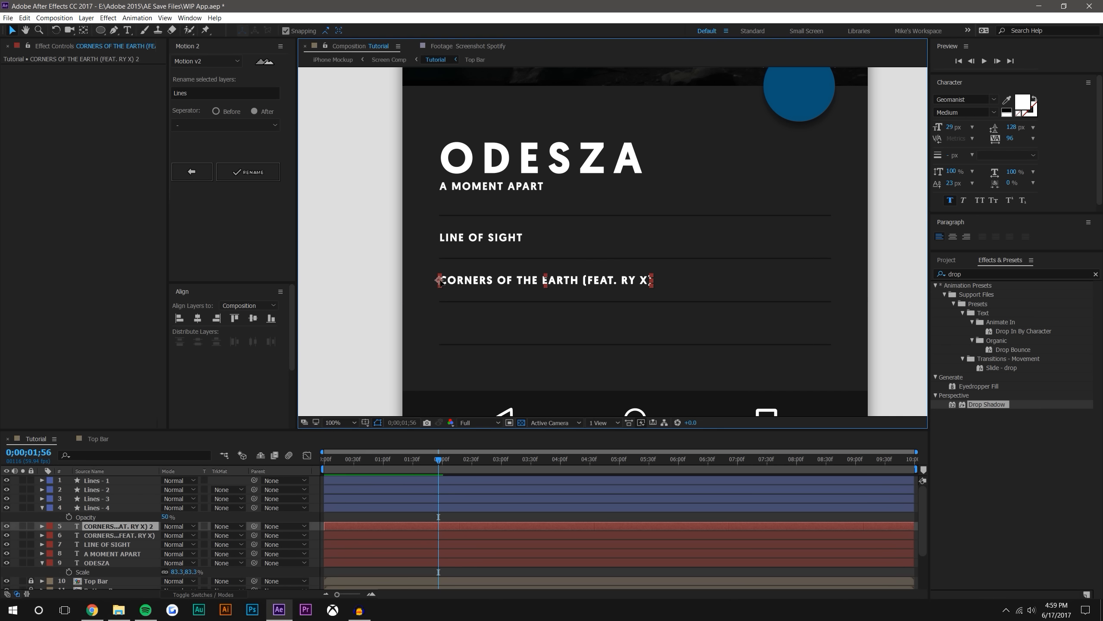
pyautogui.moveTo(439, 281); pyautogui.dragTo(438, 322)
pyautogui.doubleClick(470, 323)
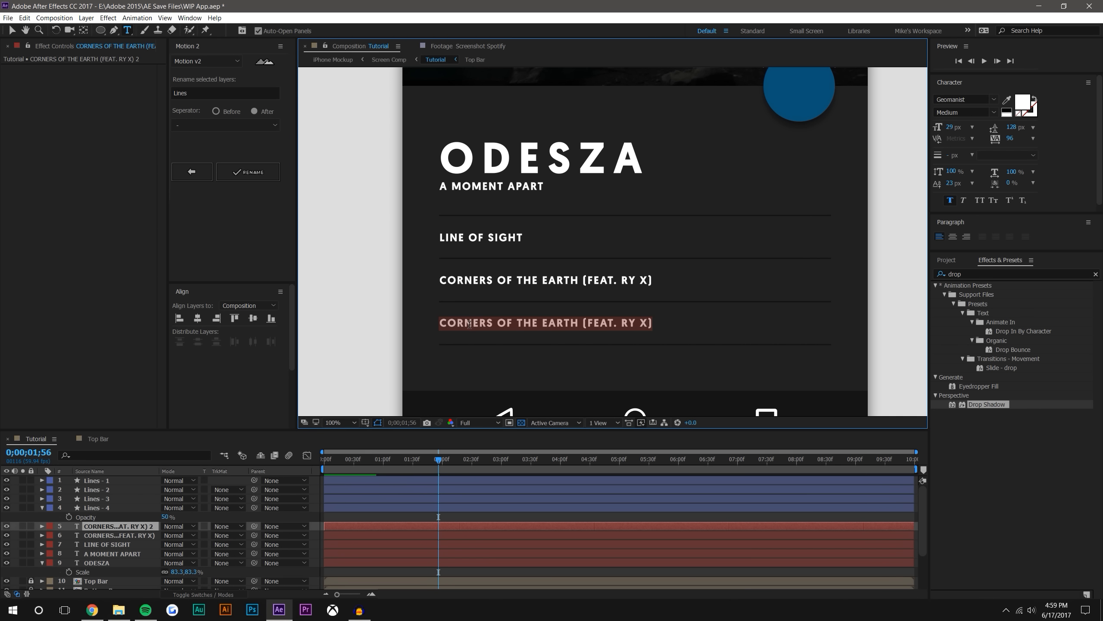
pyautogui.press('BackSpace')
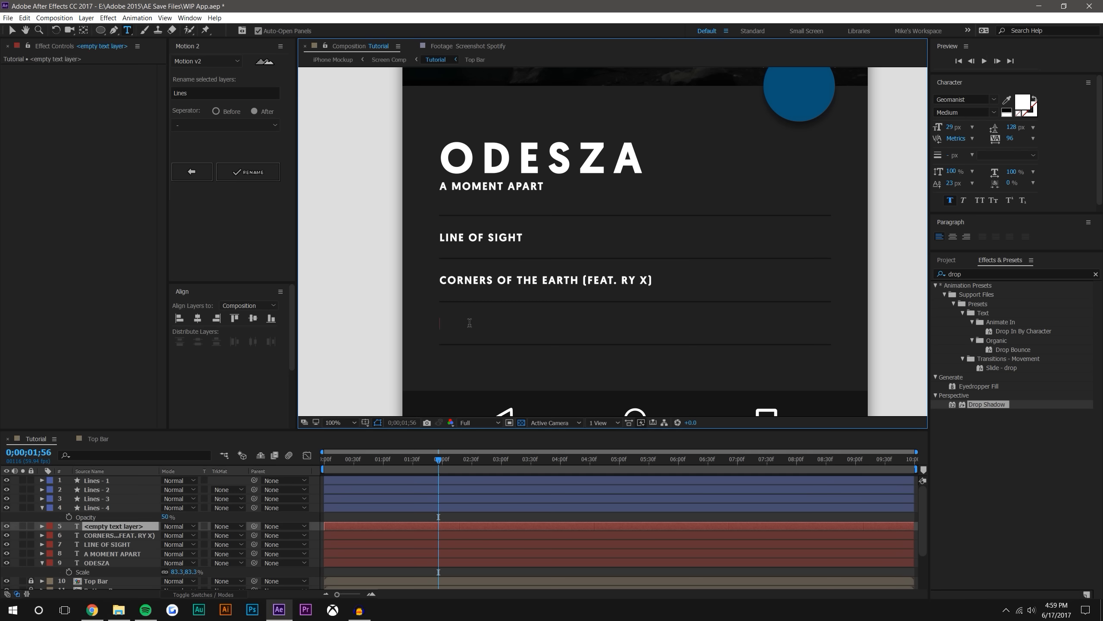
pyautogui.write('MERIDIAN')
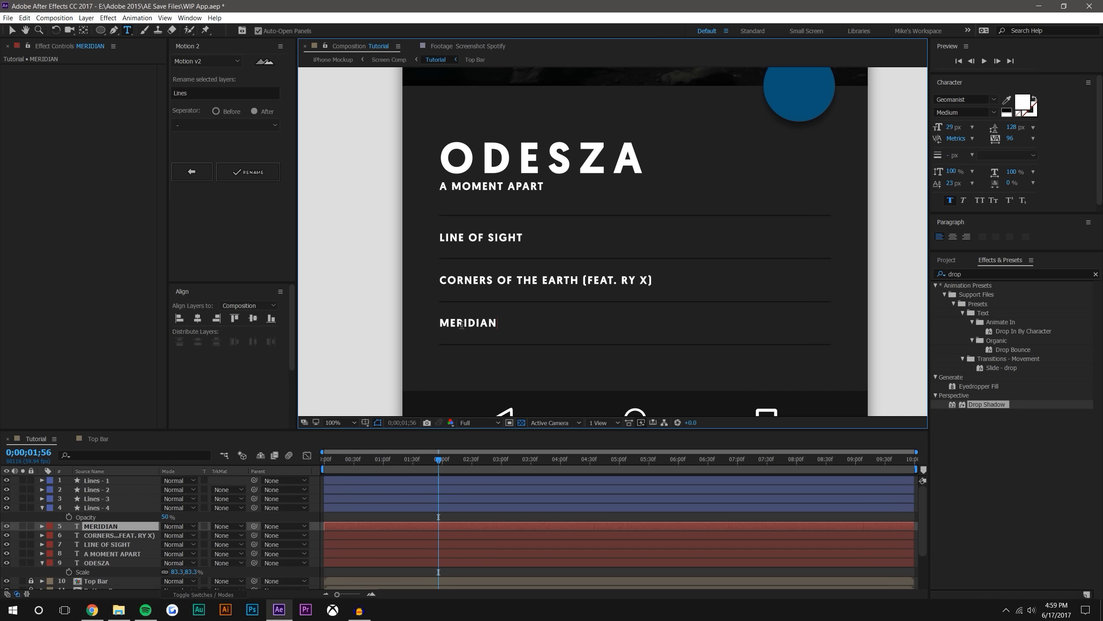
pyautogui.press('Escape')
# Duplicate the MERIDIAN title, move the copy below the fourth divider line, and change its text to LATE NIGHT
pyautogui.hotkey('ctrl', 'd')
pyautogui.moveTo(439, 325); pyautogui.dragTo(441, 370)
pyautogui.hotkey('ctrl', 't')
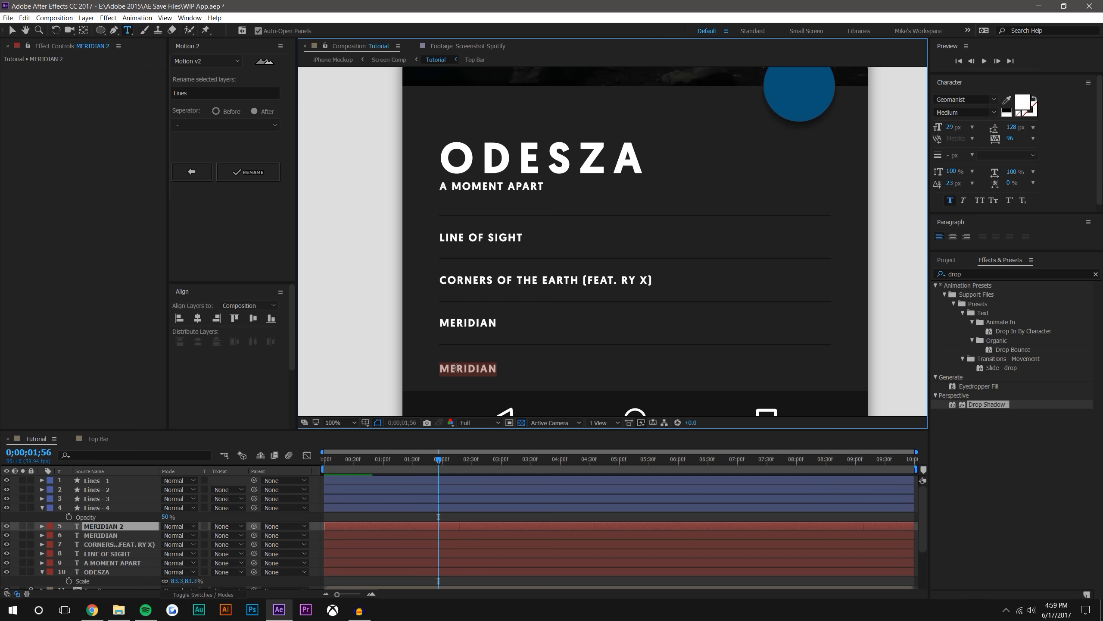
pyautogui.write('LATE NIGHT')
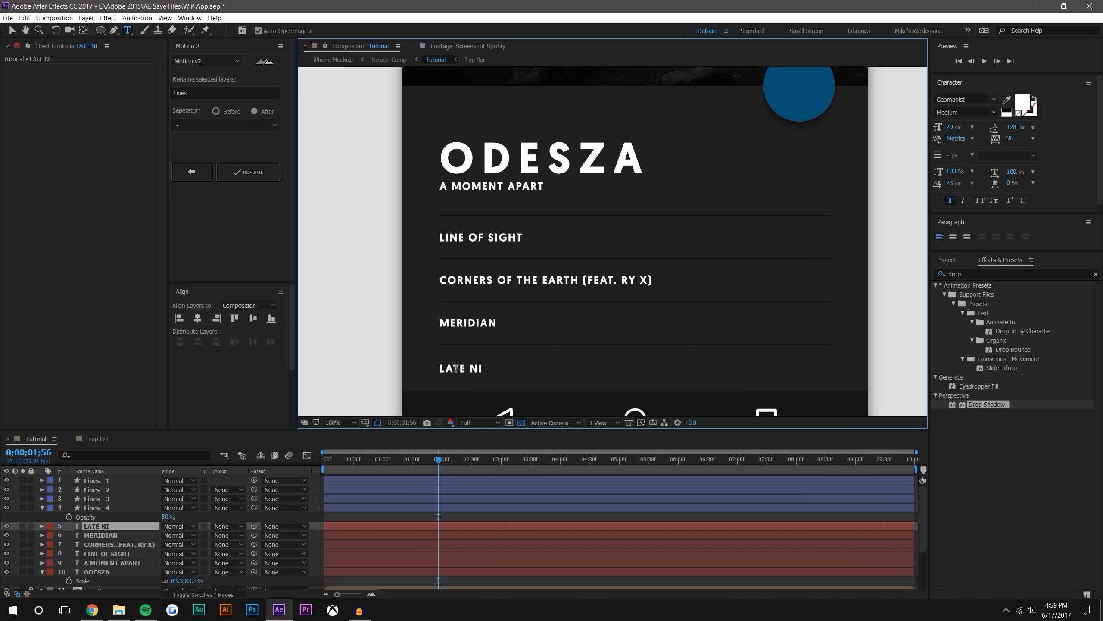
pyautogui.click(11, 30)
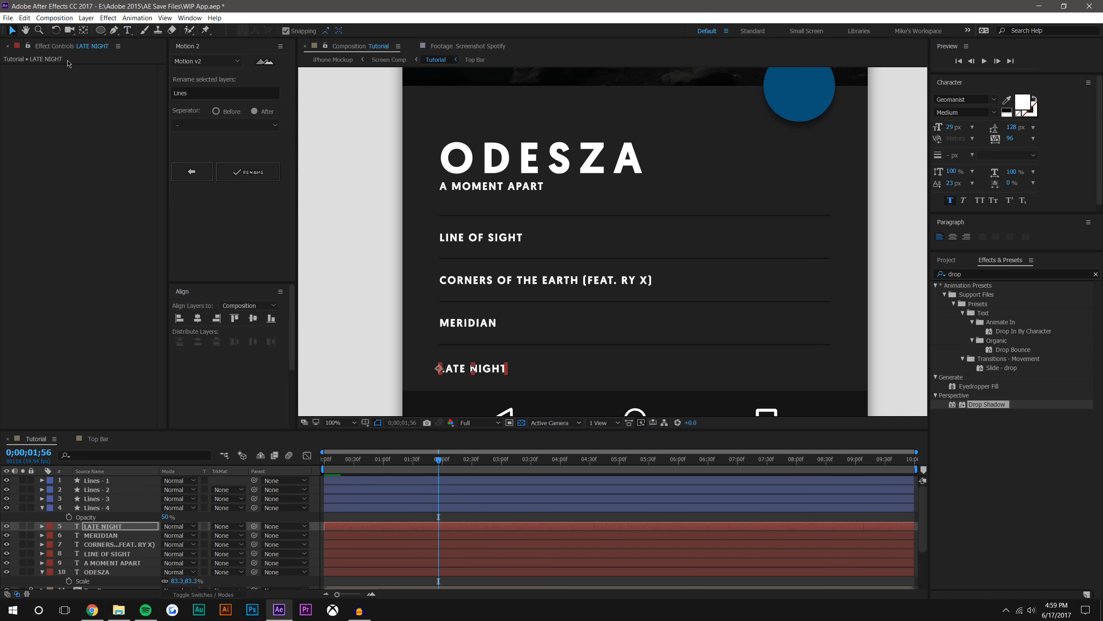
pyautogui.press(',')
pyautogui.click(832, 242)
# Shift all four song titles together to the right so they are indented from the start of the divider lines
pyautogui.scroll(1, 804, 272)
pyautogui.moveTo(748, 284); pyautogui.dragTo(754, 264)
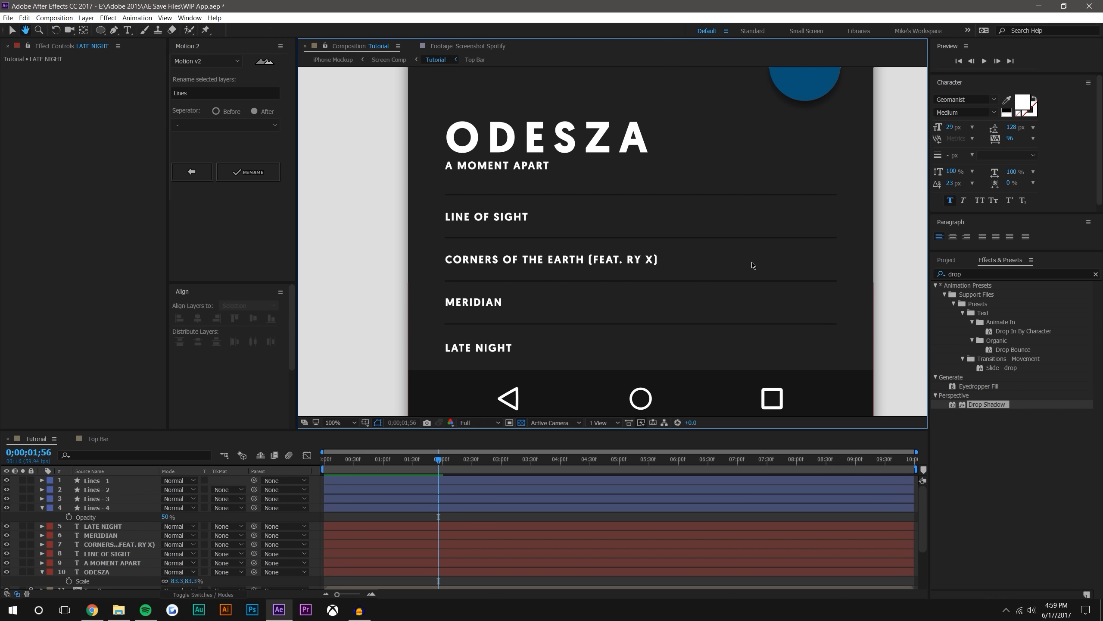
pyautogui.click(498, 223)
pyautogui.keyDown('shift'); pyautogui.click(478, 260); pyautogui.keyUp('shift')
pyautogui.keyDown('shift'); pyautogui.click(480, 305); pyautogui.keyUp('shift')
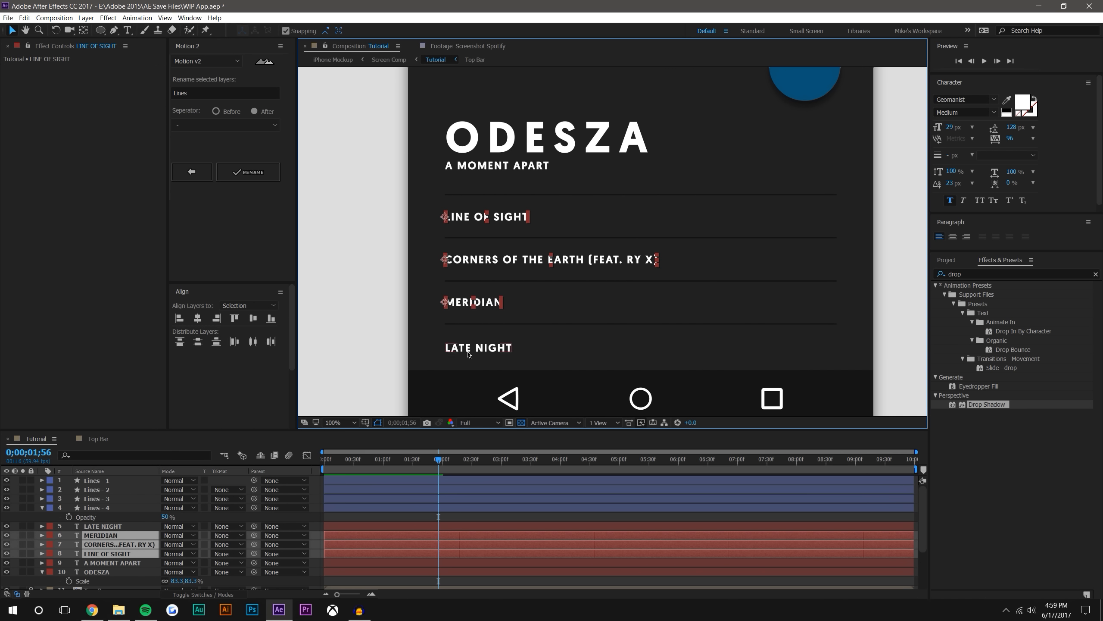
pyautogui.keyDown('shift'); pyautogui.click(469, 354); pyautogui.keyUp('shift')
pyautogui.moveTo(445, 303); pyautogui.dragTo(487, 303)
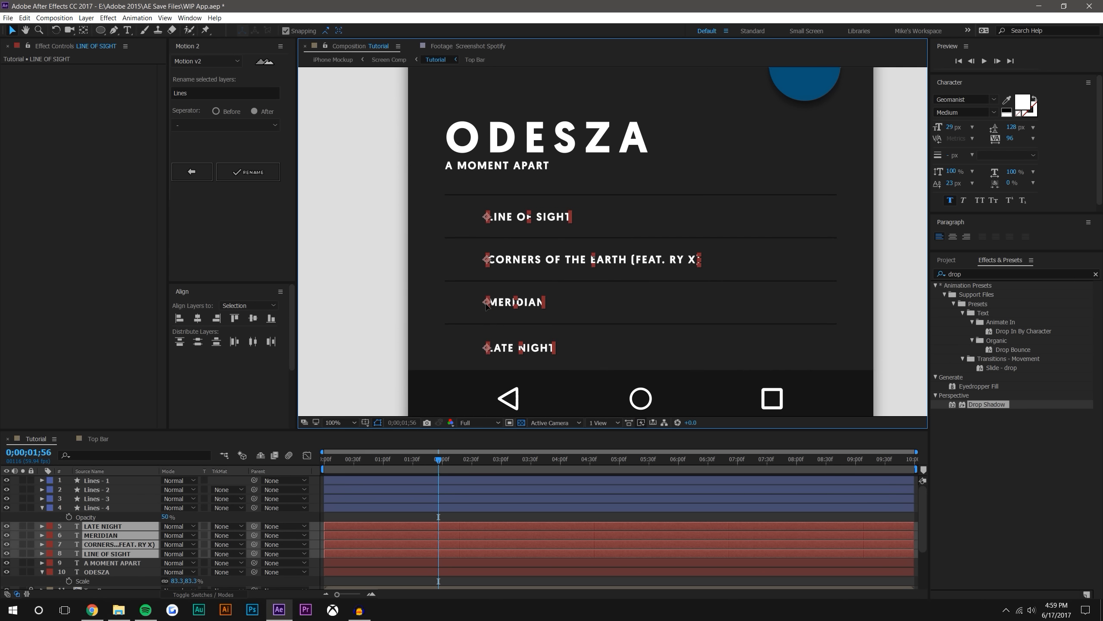
pyautogui.click(885, 245)
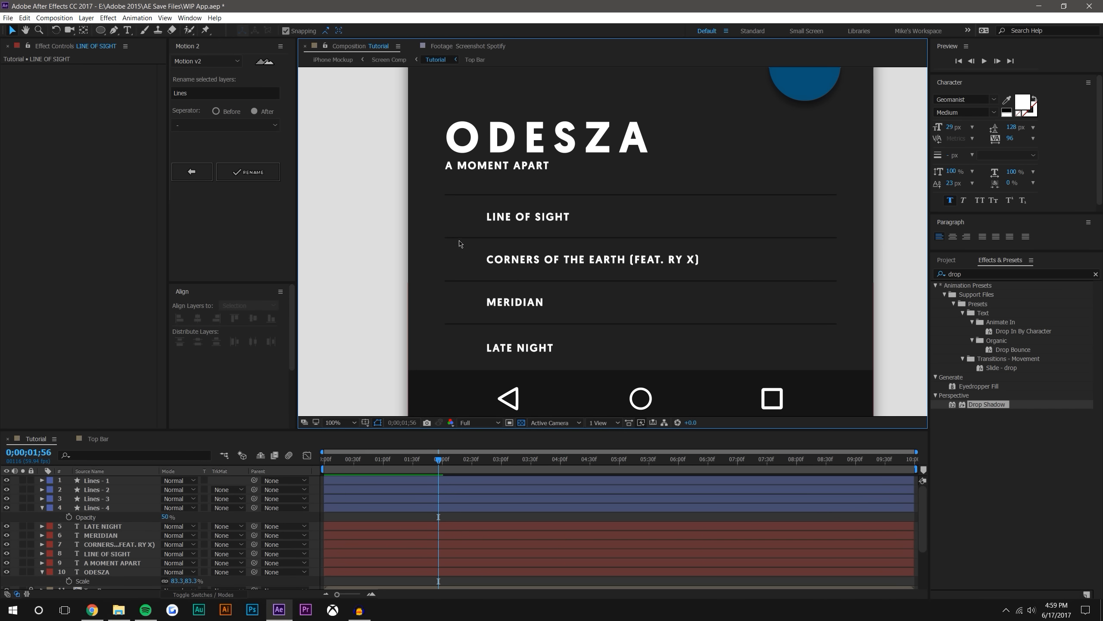
# Duplicate the four song titles and try to move the copies toward the start of the divider lines
pyautogui.click(98, 527)
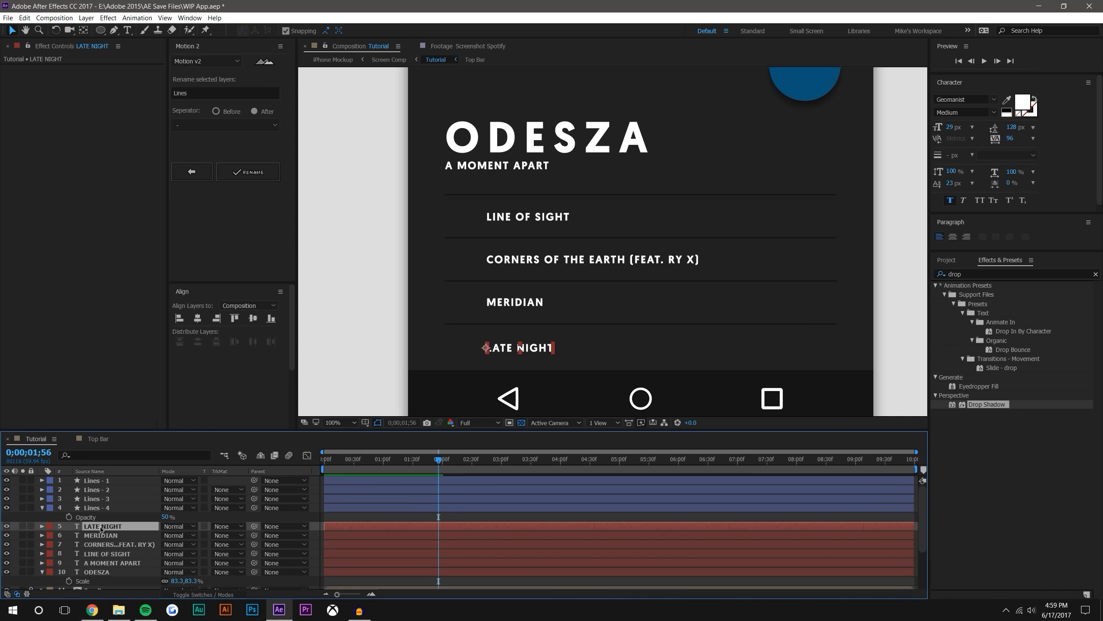
pyautogui.keyDown('ctrl'); pyautogui.click(106, 536); pyautogui.keyUp('ctrl')
pyautogui.keyDown('ctrl'); pyautogui.click(107, 545); pyautogui.keyUp('ctrl')
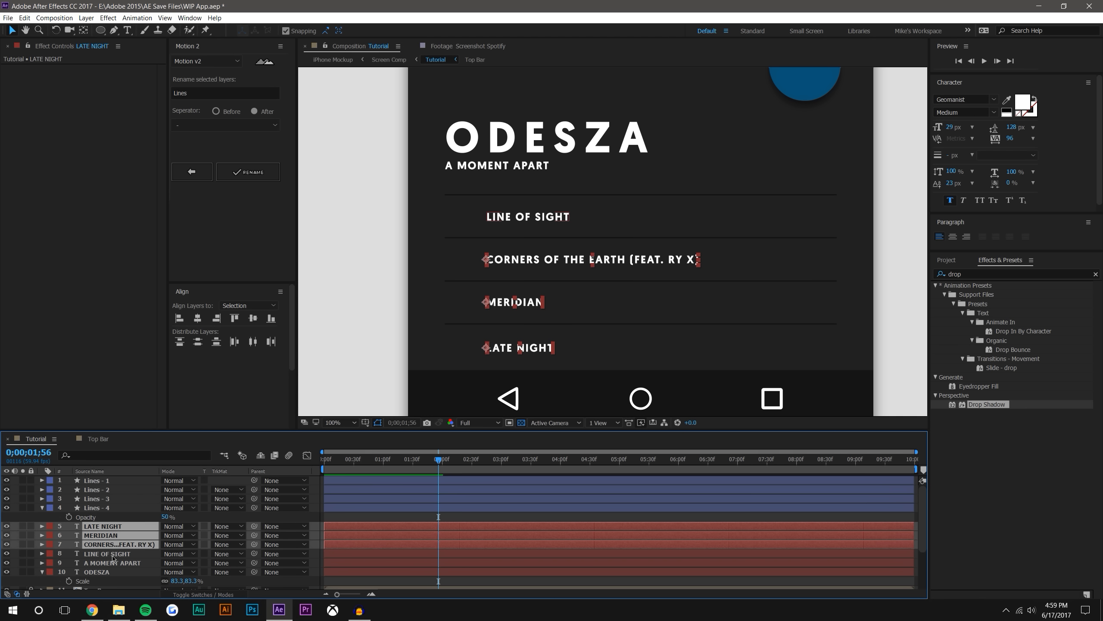
pyautogui.keyDown('ctrl'); pyautogui.click(110, 554); pyautogui.keyUp('ctrl')
pyautogui.keyDown('ctrl'); pyautogui.click(113, 564); pyautogui.keyUp('ctrl')
pyautogui.keyDown('ctrl'); pyautogui.click(127, 562); pyautogui.keyUp('ctrl')
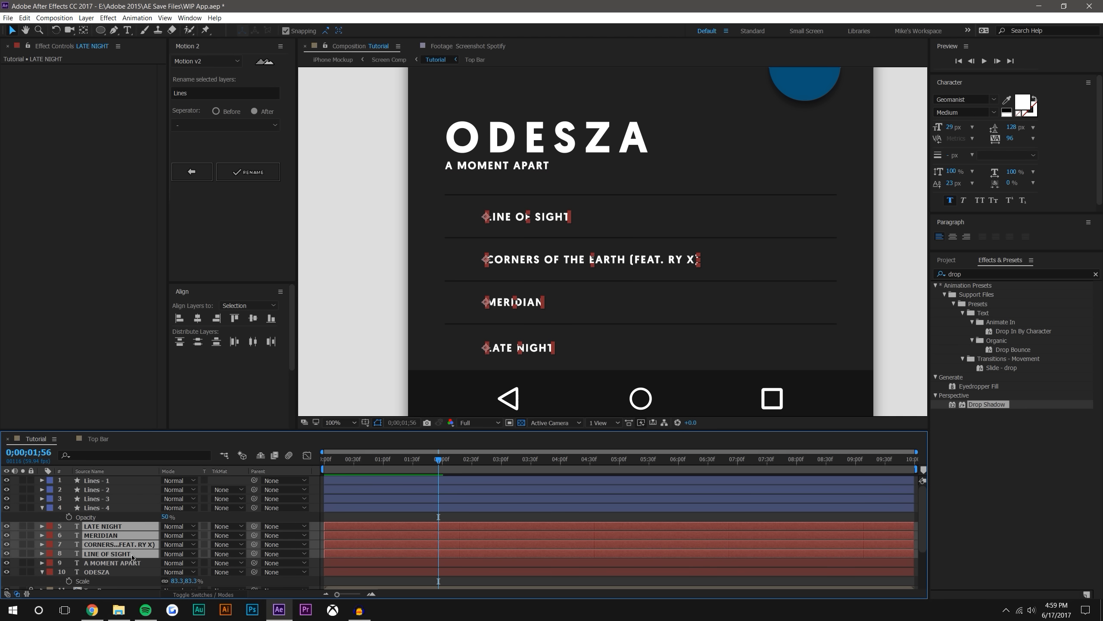
pyautogui.hotkey('ctrl', 'd')
pyautogui.moveTo(483, 264); pyautogui.dragTo(458, 263)
pyautogui.hotkey('ctrl', 'z')
# Lock the Red Solid 2 layer behind the app screen and list the layers by layer name instead of source name
pyautogui.scroll(-5, 101, 578)
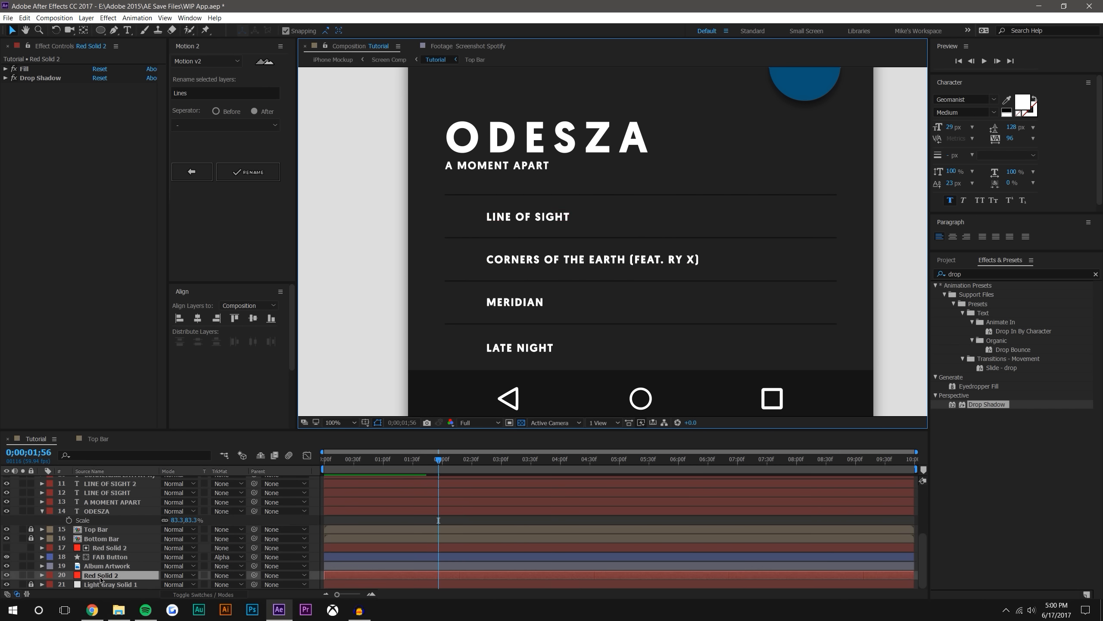
pyautogui.hotkey('ctrl', 'l')
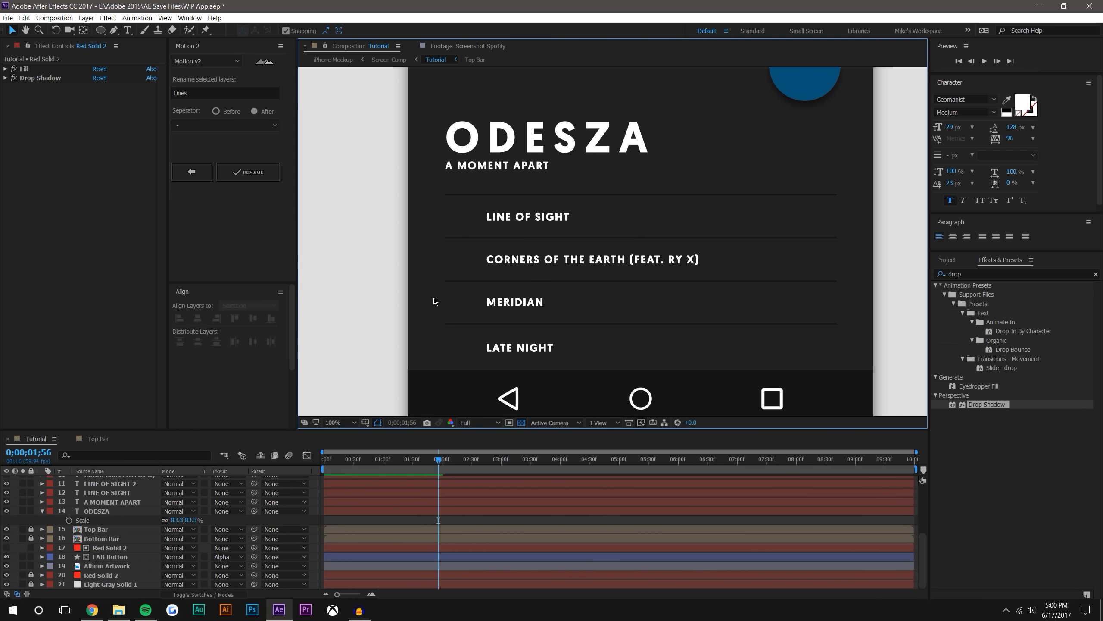
pyautogui.click(102, 471)
pyautogui.click(403, 347)
# Undo the duplication of the four song titles while keeping the original titles indented
pyautogui.scroll(5, 112, 517)
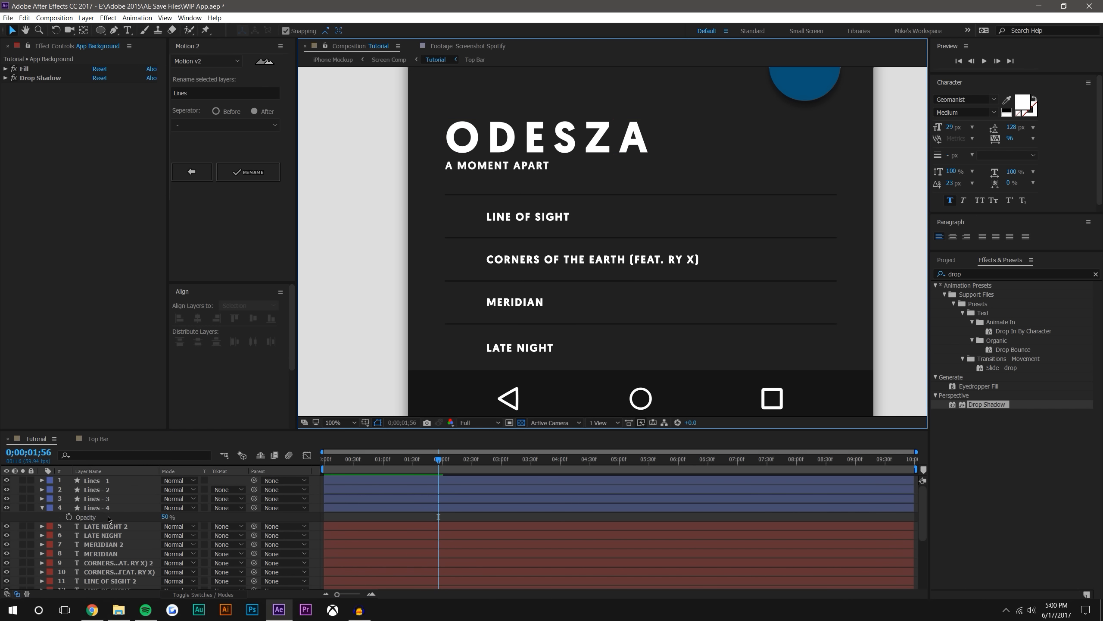
pyautogui.click(118, 526)
pyautogui.keyDown('shift'); pyautogui.click(121, 553); pyautogui.keyUp('shift')
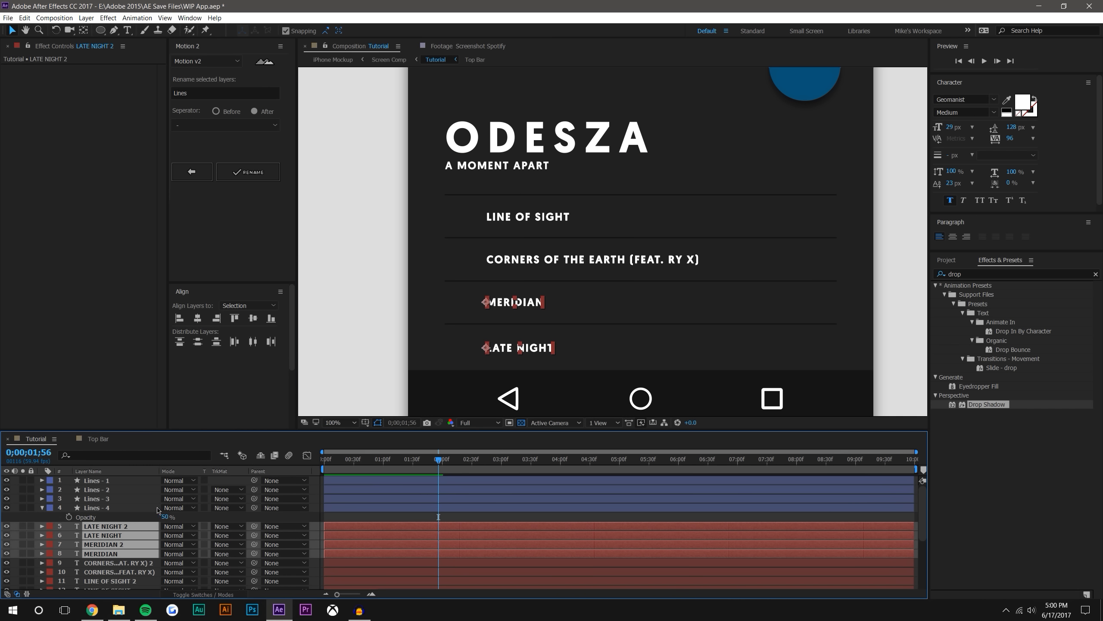
pyautogui.click(141, 516)
pyautogui.scroll(-2, 135, 537)
pyautogui.click(208, 543)
pyautogui.hotkey('ctrl', 'z')
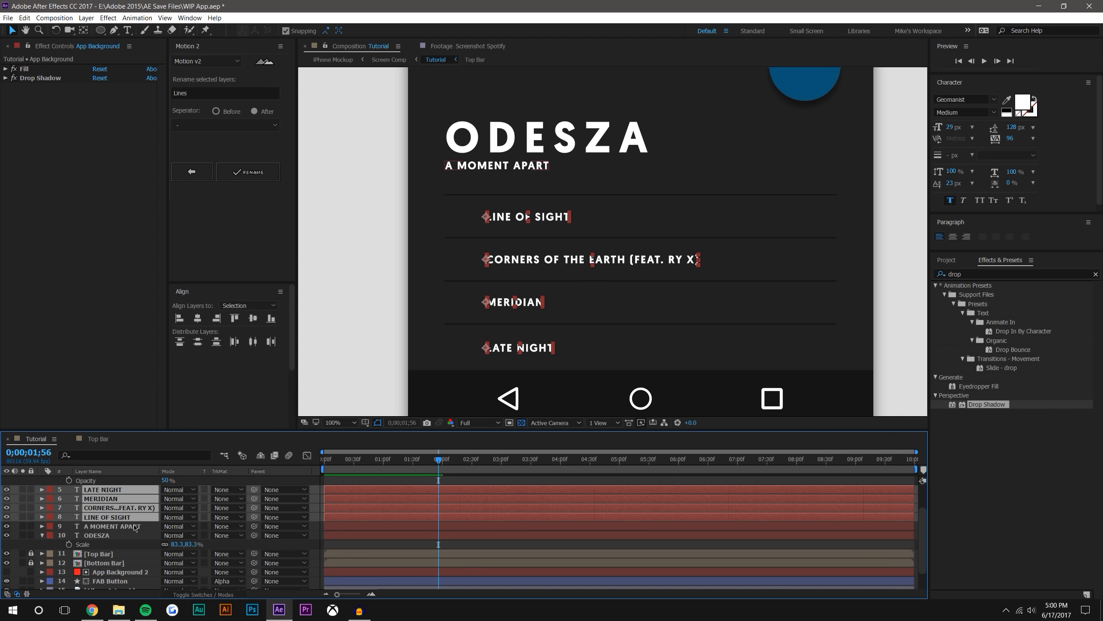
pyautogui.hotkey('ctrl', 'z')
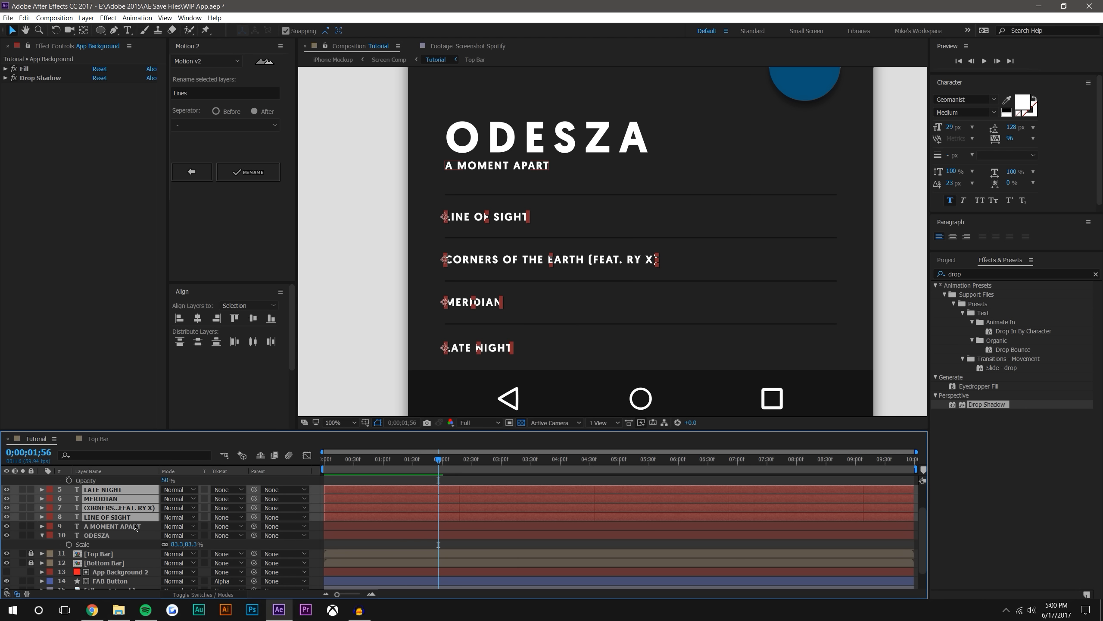
pyautogui.hotkey('ctrl', 'shift', 'z')
# Lock the App Background layer and duplicate the four song titles, placing the copies near the start of the divider lines
pyautogui.scroll(-1, 104, 552)
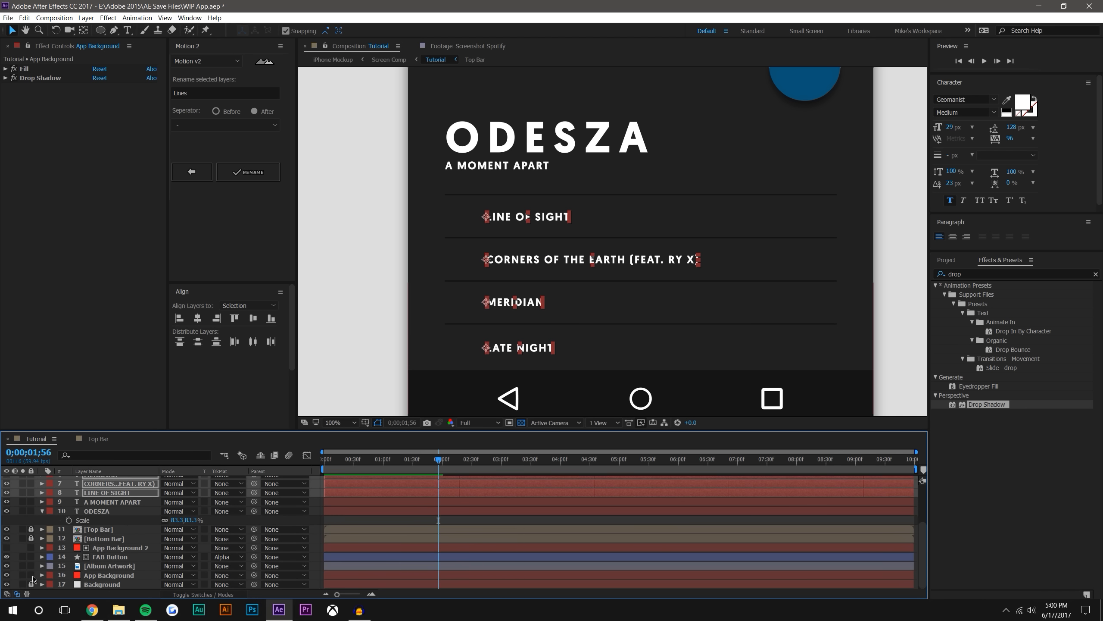
pyautogui.scroll(1, 136, 555)
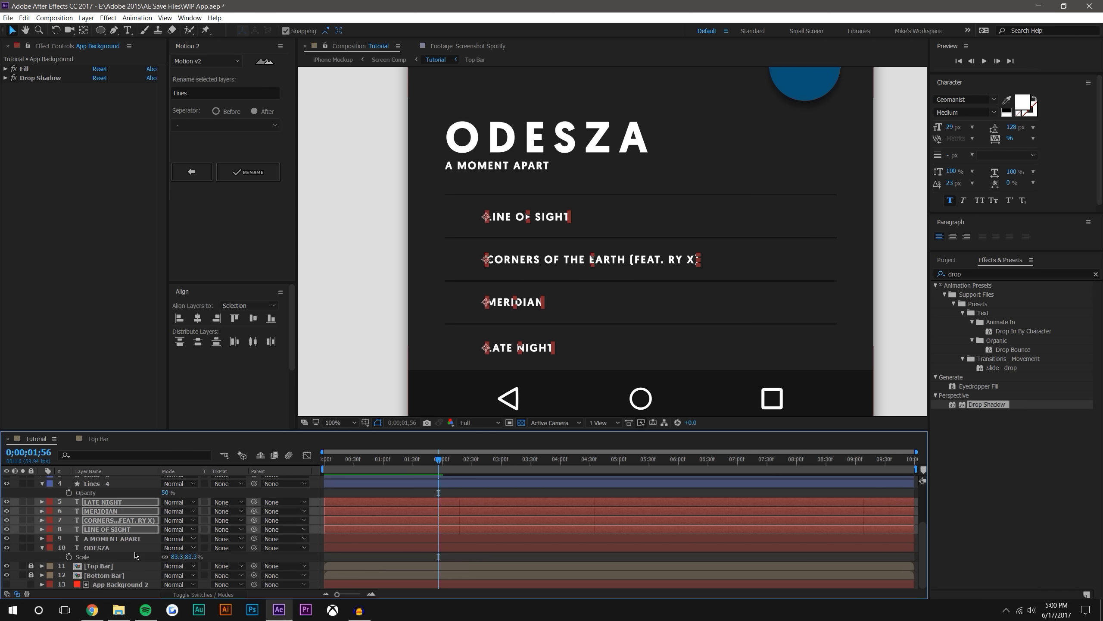
pyautogui.scroll(1, 136, 555)
pyautogui.hotkey('ctrl', 'd')
pyautogui.moveTo(108, 526); pyautogui.dragTo(98, 526)
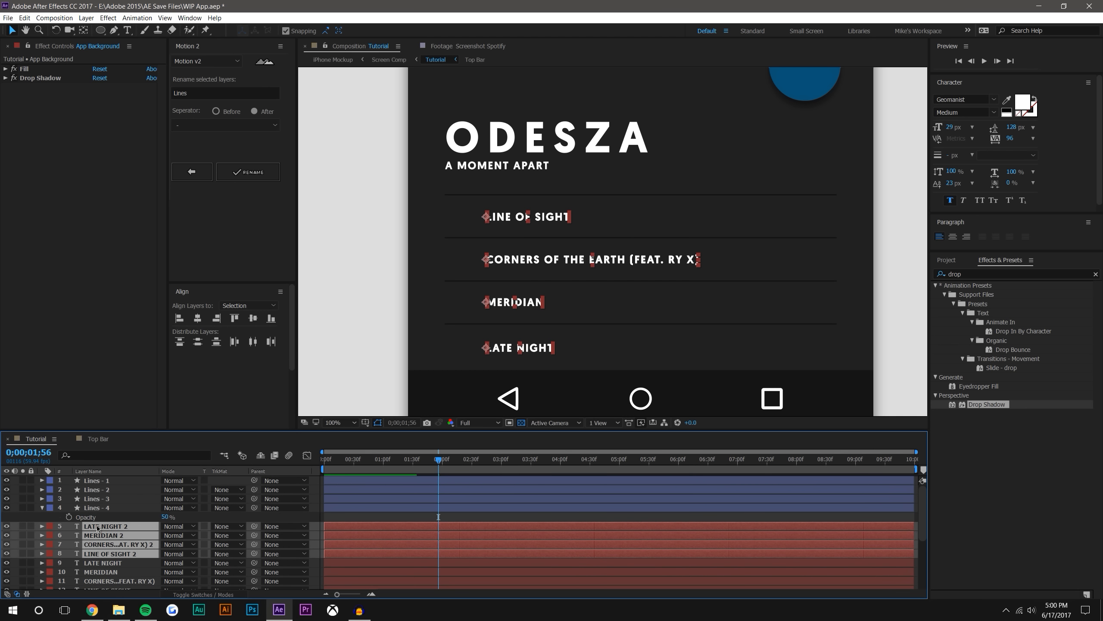
pyautogui.moveTo(488, 260); pyautogui.dragTo(451, 258)
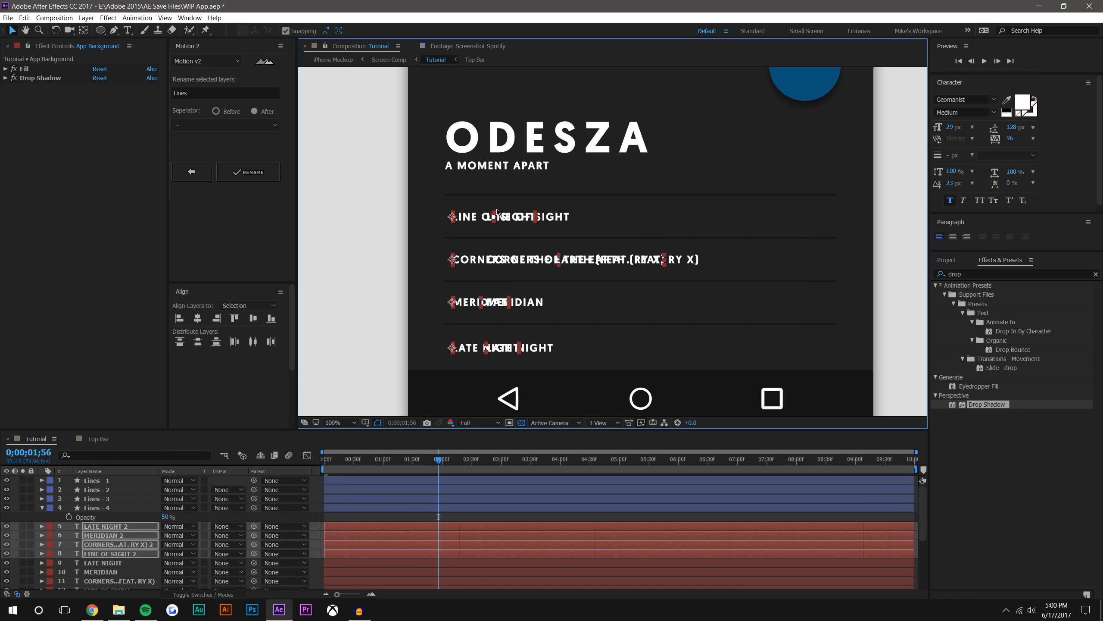
# Replace the text of the copied LINE OF SIGHT title with 1. and the copied CORNERS OF THE EARTH title with 2
pyautogui.click(467, 206)
pyautogui.hotkey('ctrl', 't')
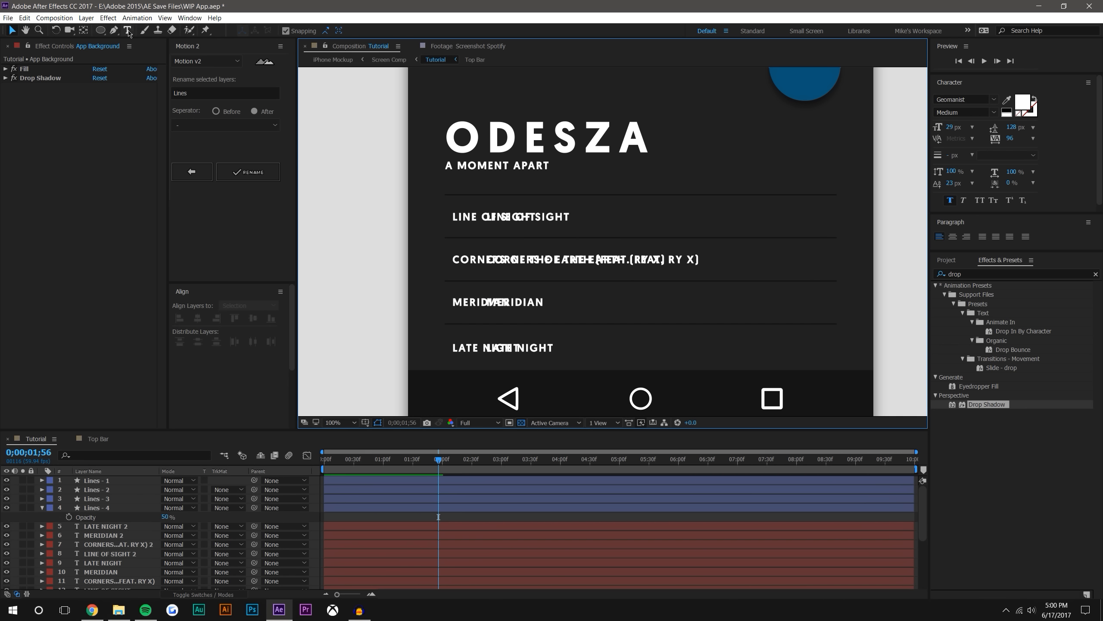
pyautogui.click(467, 216)
pyautogui.hotkey('ctrl', 'a')
pyautogui.write('1')
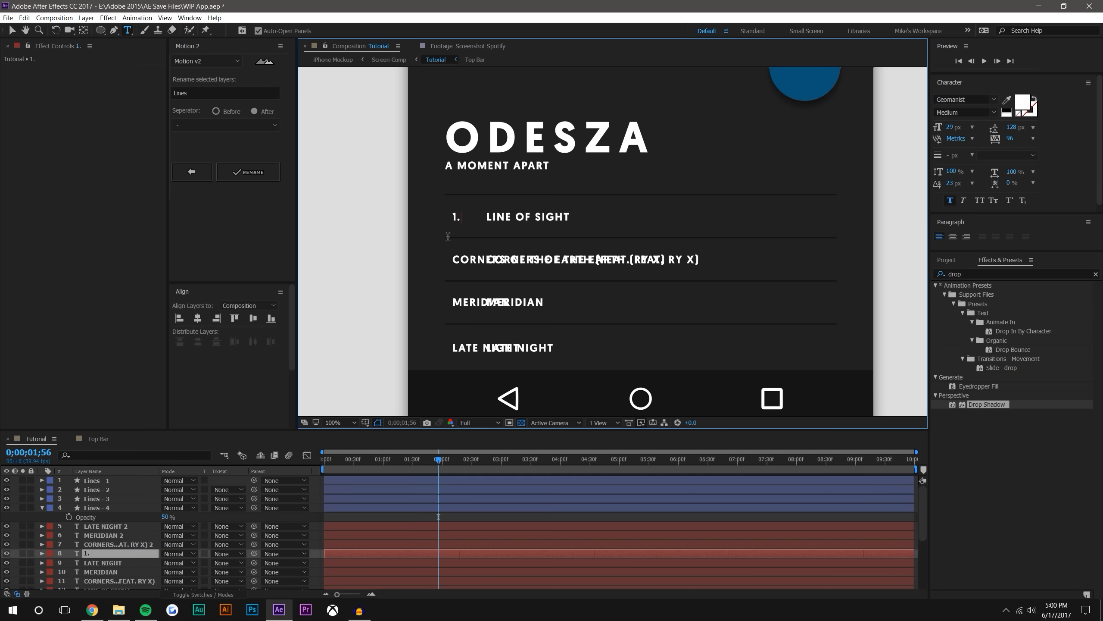
pyautogui.click(119, 545)
pyautogui.click(466, 257)
pyautogui.tripleClick(466, 257)
pyautogui.write('2.')
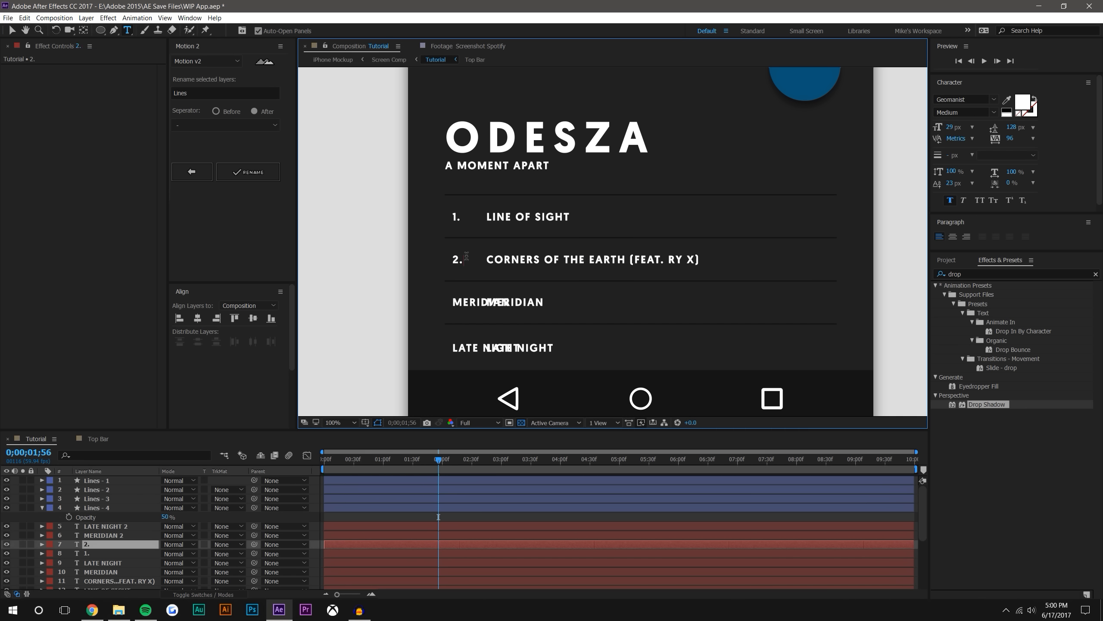
# Replace the text of the copied MERIDIAN title with 3. and the copied LATE NIGHT title with 4
pyautogui.click(140, 535)
pyautogui.doubleClick(474, 301)
pyautogui.write('3.')
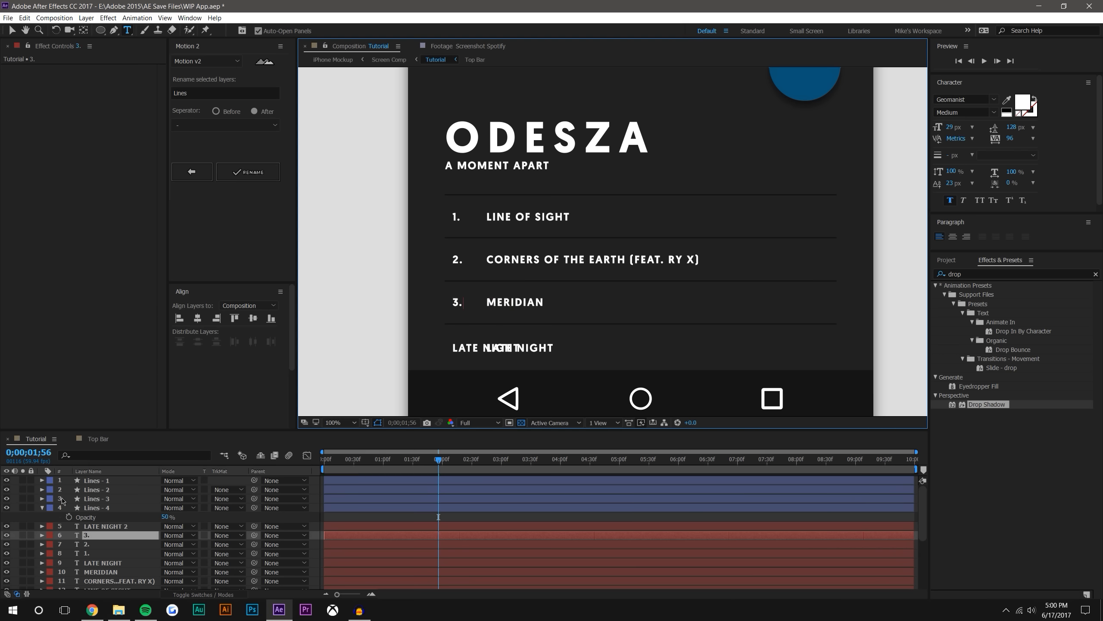
pyautogui.click(104, 528)
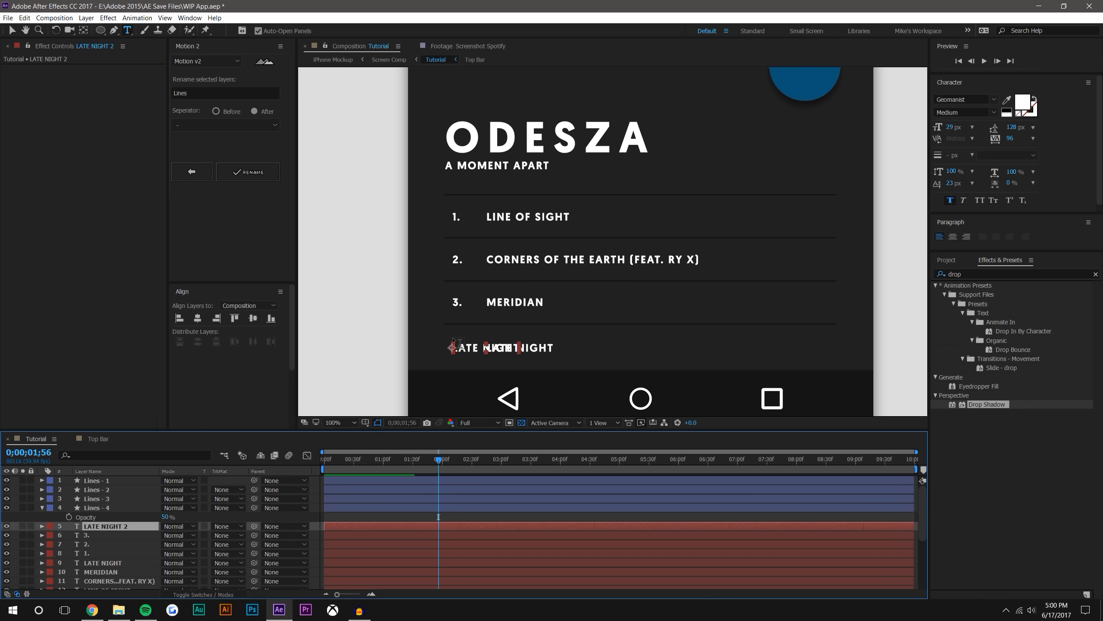
pyautogui.doubleClick(471, 352)
pyautogui.write('4.')
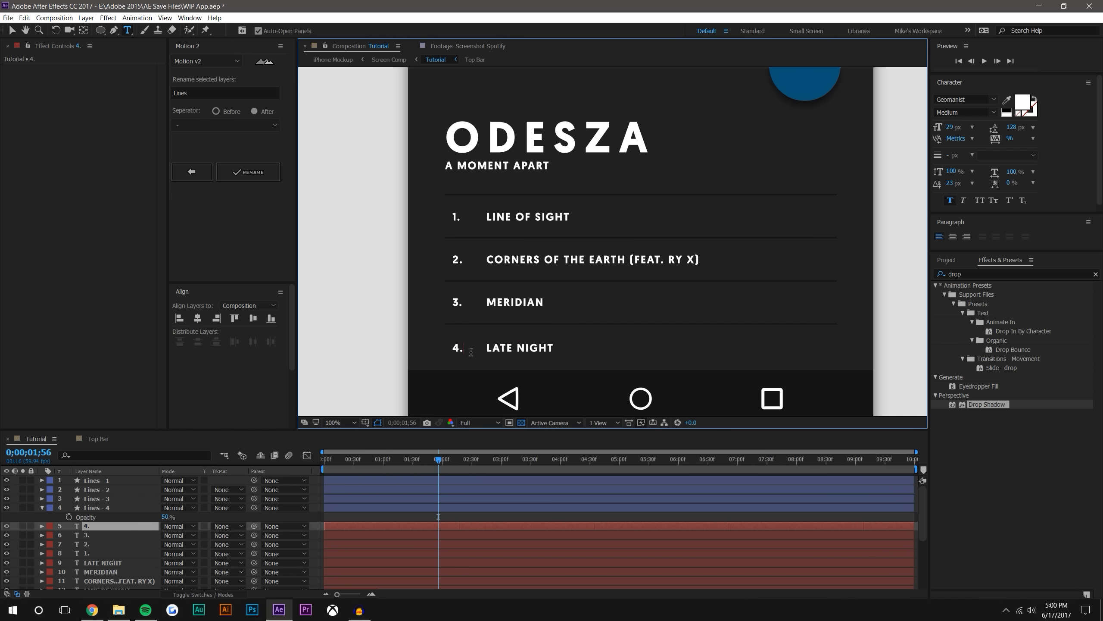
pyautogui.click(12, 31)
pyautogui.click(341, 145)
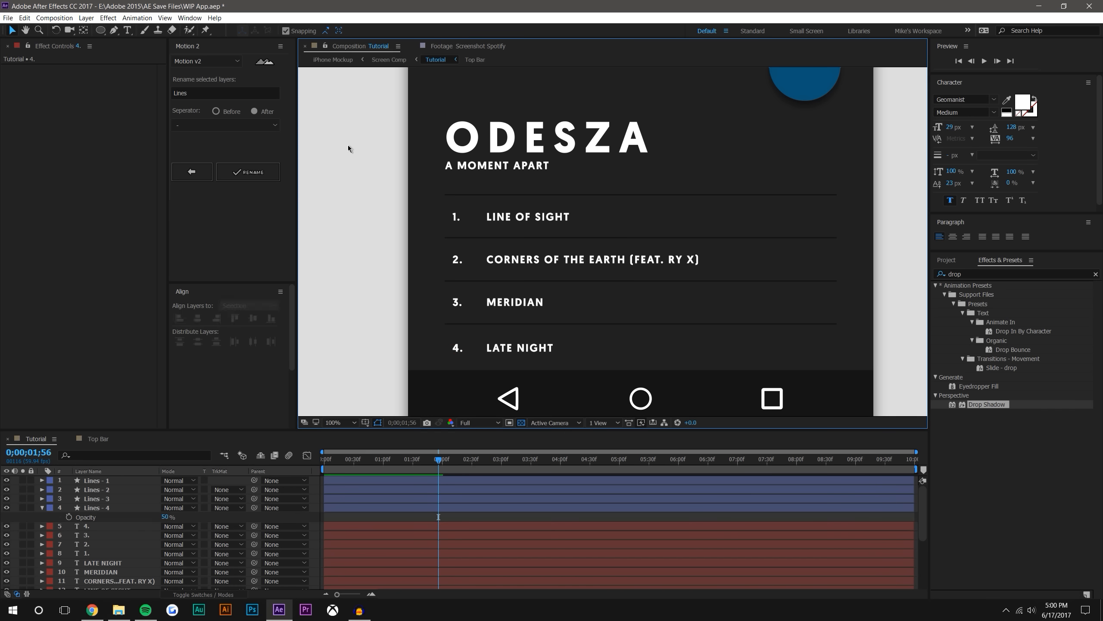
# Review the numbered song list on the whole phone screen and scrub through the FAB Button transition
pyautogui.scroll(-2, 749, 207)
pyautogui.scroll(2, 699, 217)
pyautogui.moveTo(710, 254); pyautogui.dragTo(726, 238)
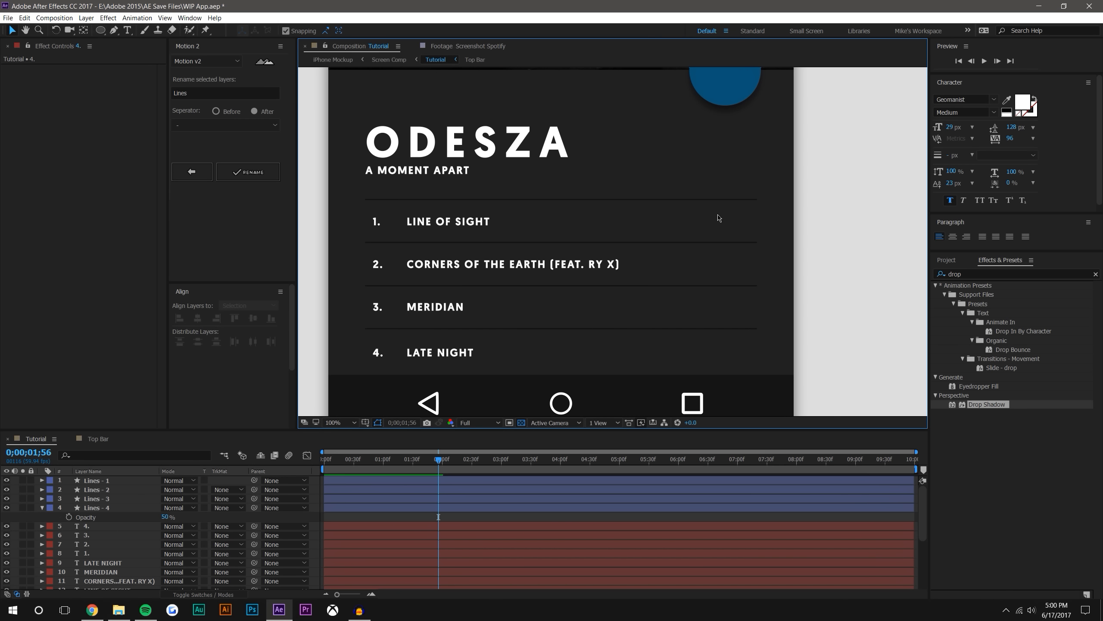
pyautogui.scroll(-2, 717, 278)
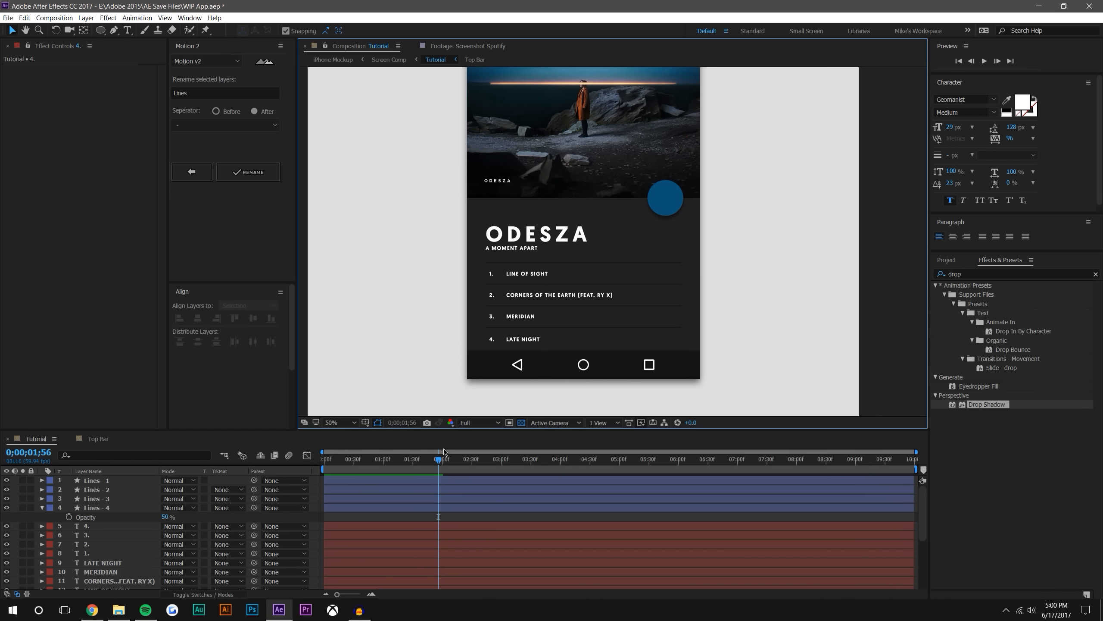
pyautogui.moveTo(380, 462); pyautogui.dragTo(350, 460)
pyautogui.moveTo(433, 459); pyautogui.dragTo(512, 451)
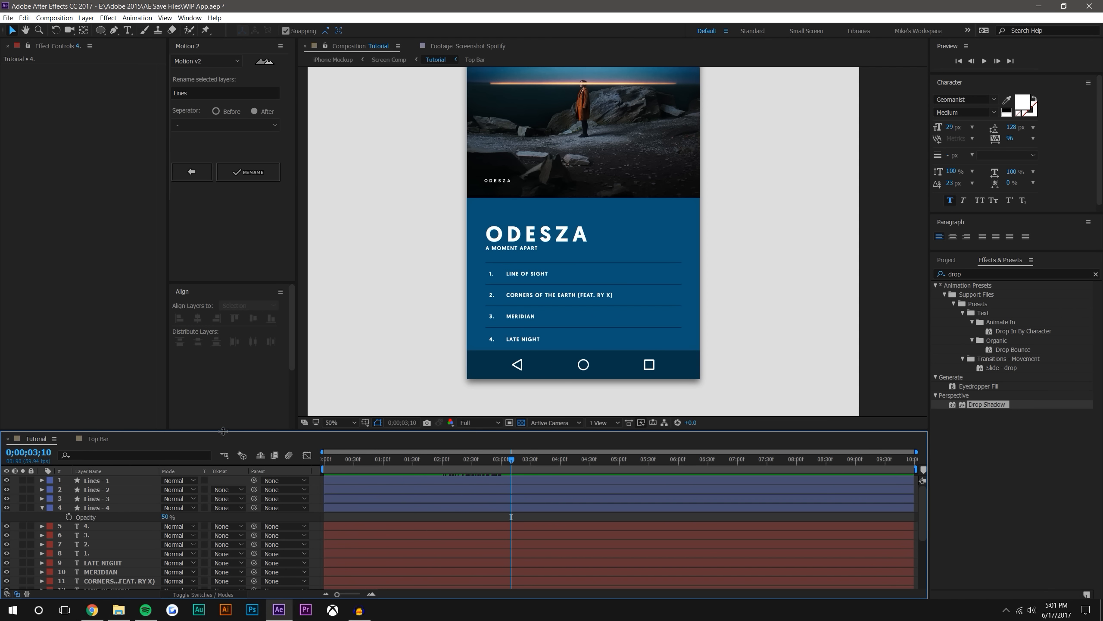
# Move the divider lines, numbers, A MOMENT APART subtitle and all song titles except LINE OF SIGHT below the FAB Button layer, above Album Artwork
pyautogui.moveTo(222, 427); pyautogui.dragTo(496, 335)
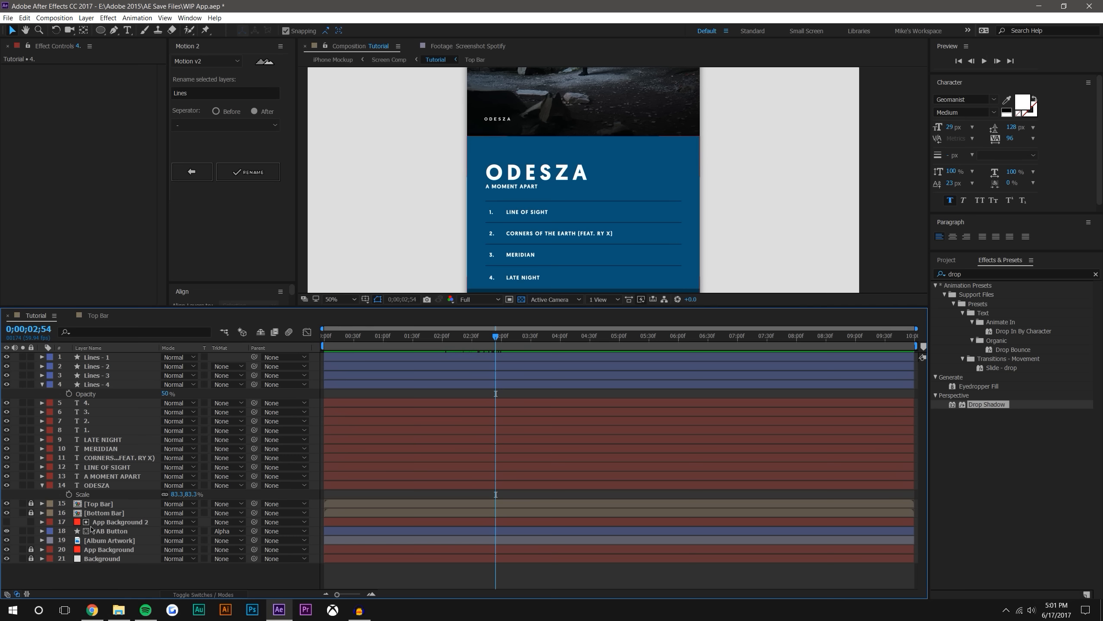
pyautogui.click(105, 357)
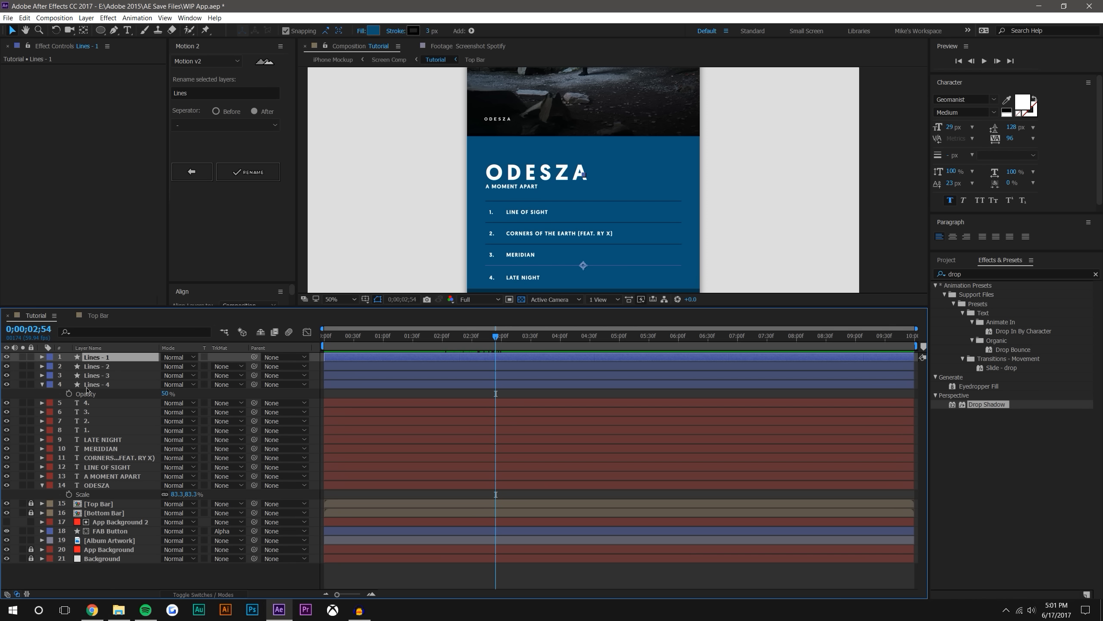
pyautogui.click(42, 385)
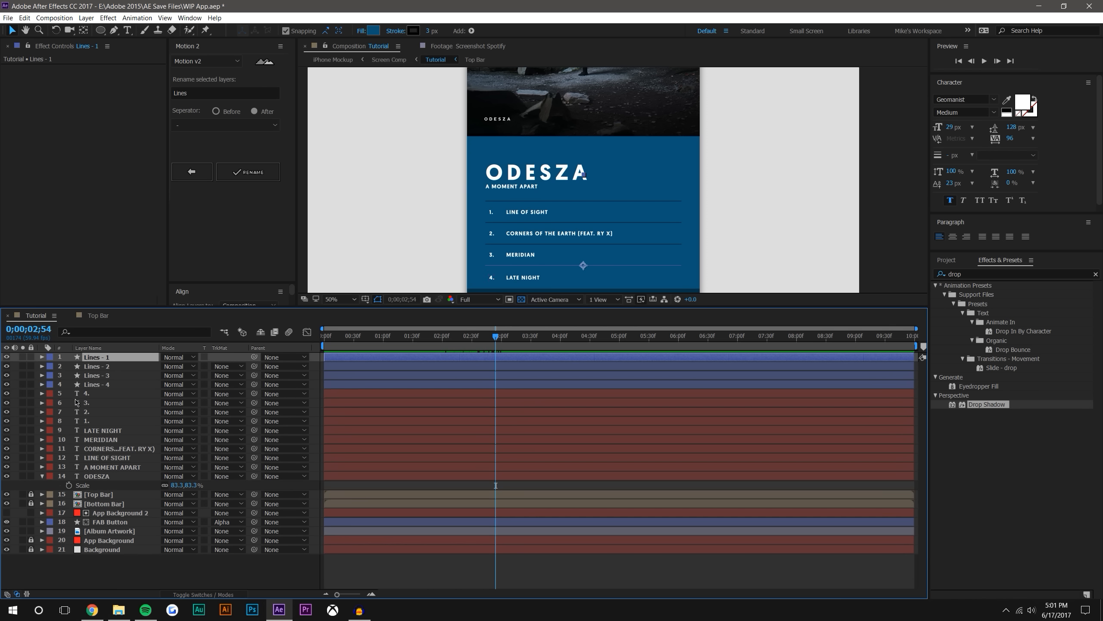
pyautogui.keyDown('shift'); pyautogui.click(100, 421); pyautogui.keyUp('shift')
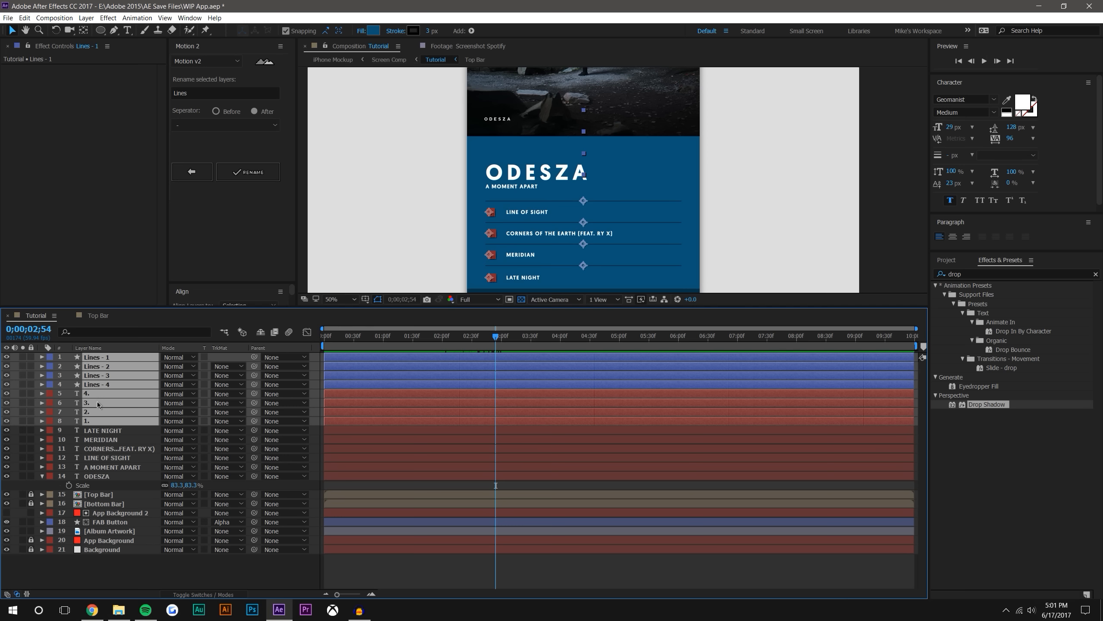
pyautogui.keyDown('shift'); pyautogui.click(108, 430); pyautogui.keyUp('shift')
pyautogui.keyDown('shift'); pyautogui.click(104, 439); pyautogui.keyUp('shift')
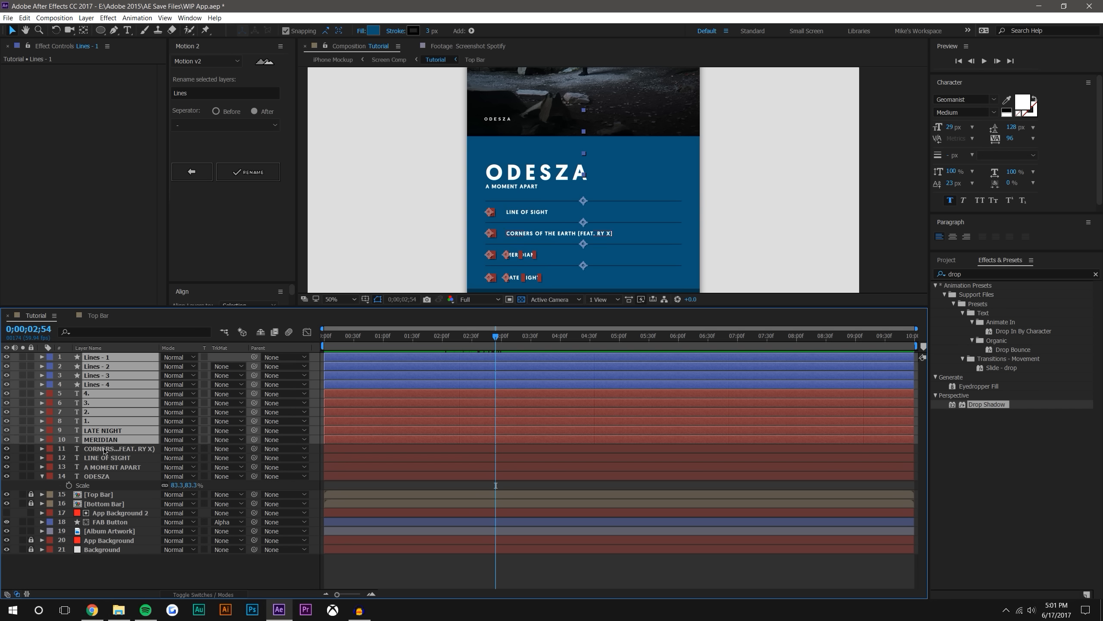
pyautogui.keyDown('shift'); pyautogui.click(109, 448); pyautogui.keyUp('shift')
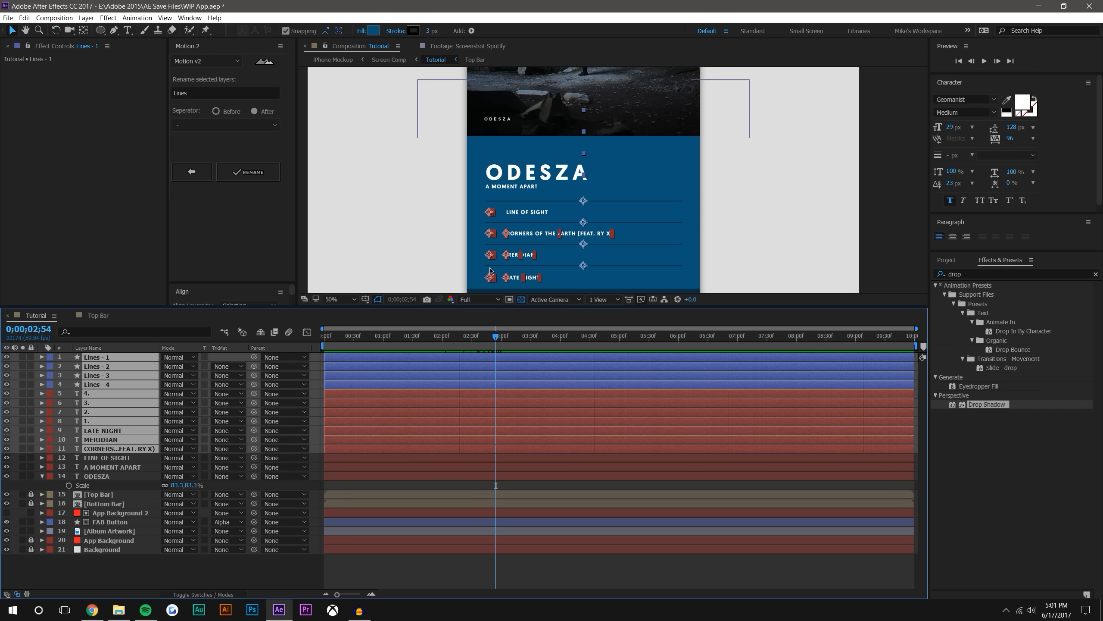
pyautogui.keyDown('ctrl'); pyautogui.click(124, 468); pyautogui.keyUp('ctrl')
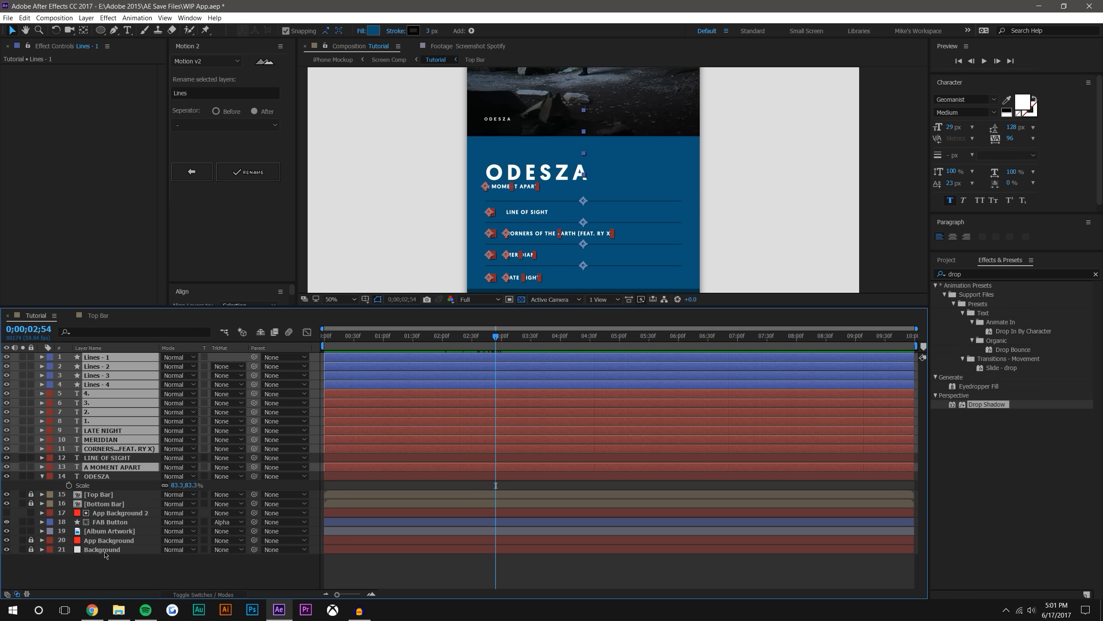
pyautogui.moveTo(107, 470); pyautogui.dragTo(116, 527)
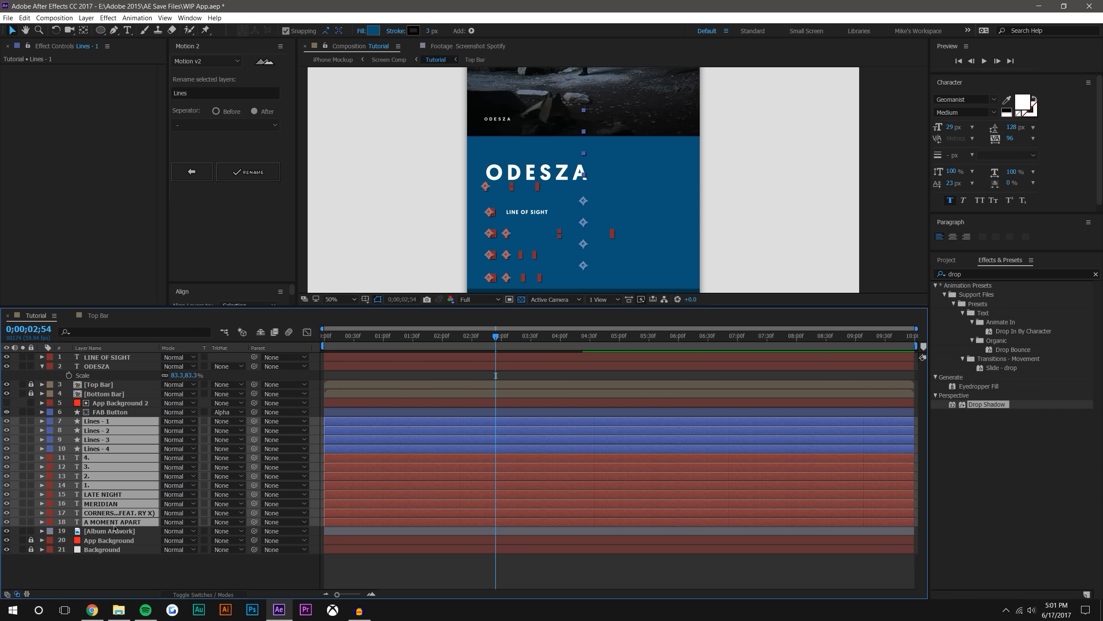
pyautogui.click(560, 559)
# Reveal the FAB Button's keyframes and set the current time to its first Position keyframe at 0;00;02;00
pyautogui.moveTo(496, 340)
pyautogui.mouseDown()
pyautogui.moveTo(430, 340)
pyautogui.moveTo(492, 335)
pyautogui.moveTo(438, 335)
pyautogui.moveTo(478, 322)
pyautogui.moveTo(429, 321)
pyautogui.moveTo(507, 329)
pyautogui.mouseUp()
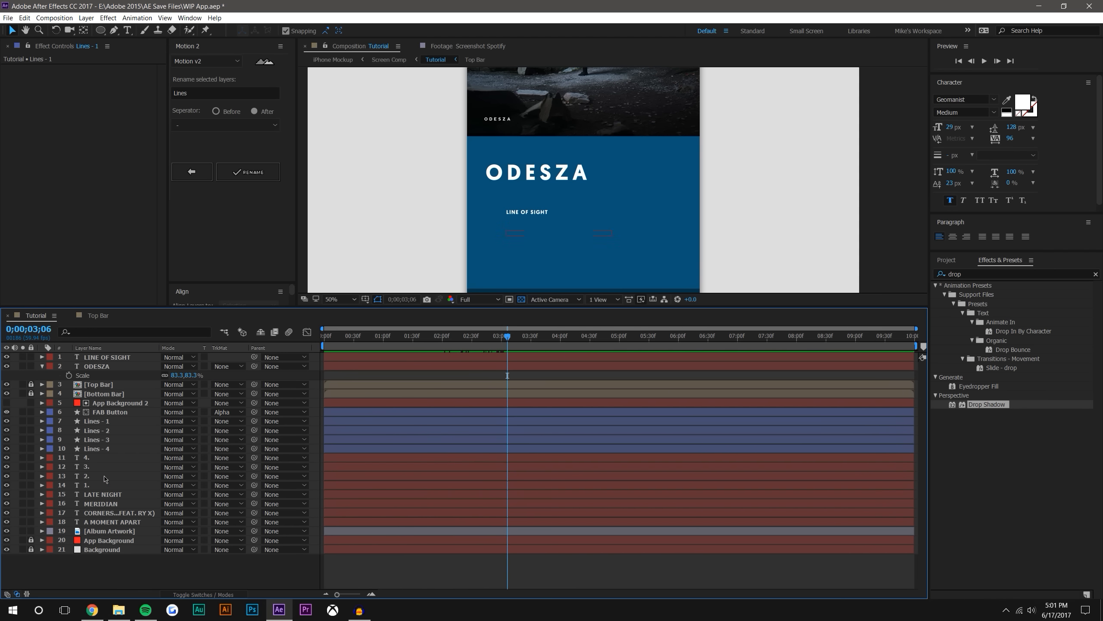
pyautogui.click(100, 413)
pyautogui.press('u')
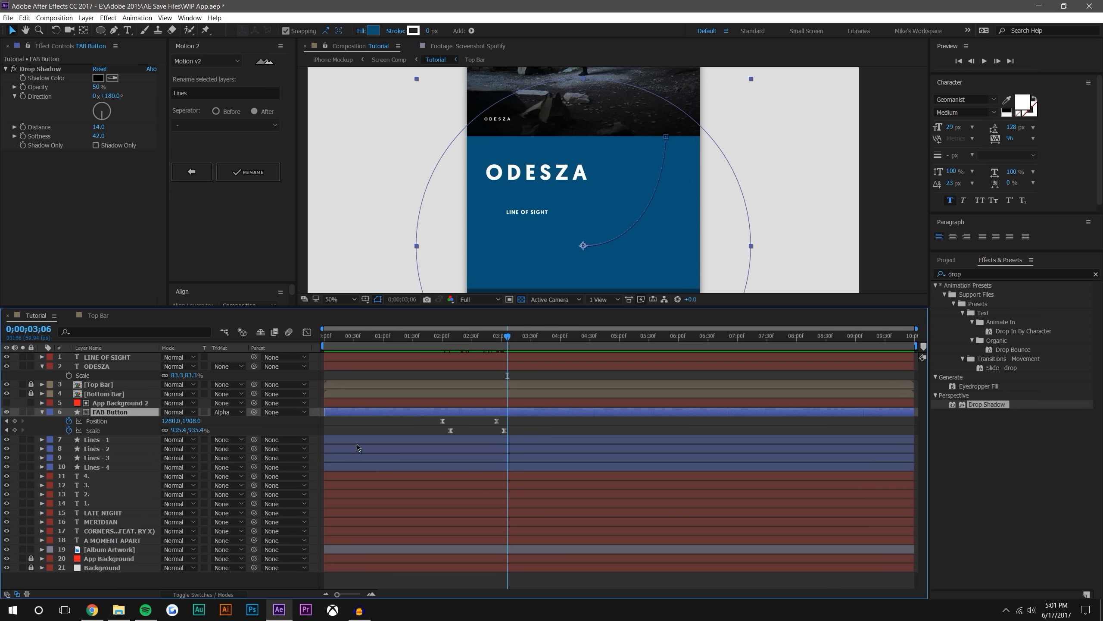
pyautogui.click(450, 337)
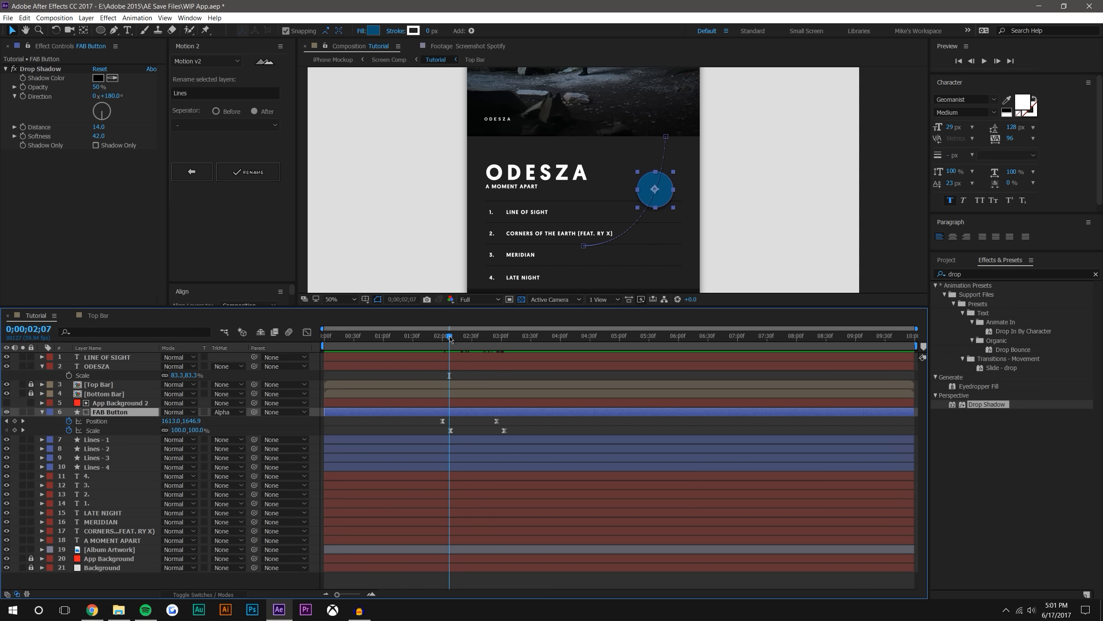
pyautogui.moveTo(449, 339); pyautogui.dragTo(443, 338)
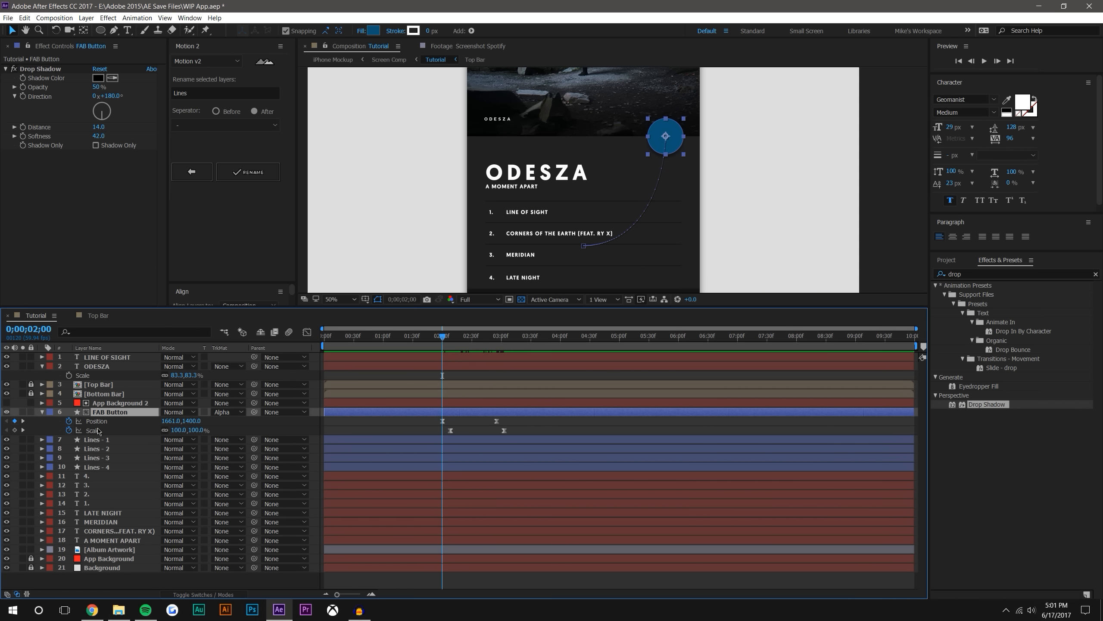
# Move the LINE OF SIGHT layer directly below ODESZA and add Position and Scale keyframes to both at 0;00;02;00
pyautogui.moveTo(112, 357); pyautogui.dragTo(114, 373)
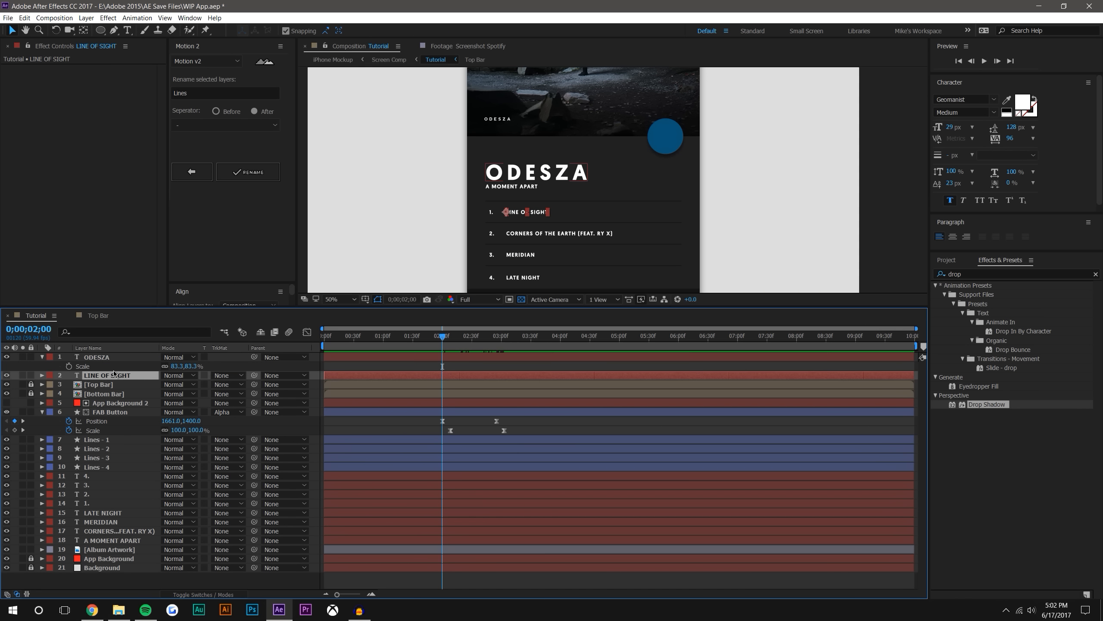
pyautogui.click(112, 358)
pyautogui.keyDown('shift'); pyautogui.click(104, 375); pyautogui.keyUp('shift')
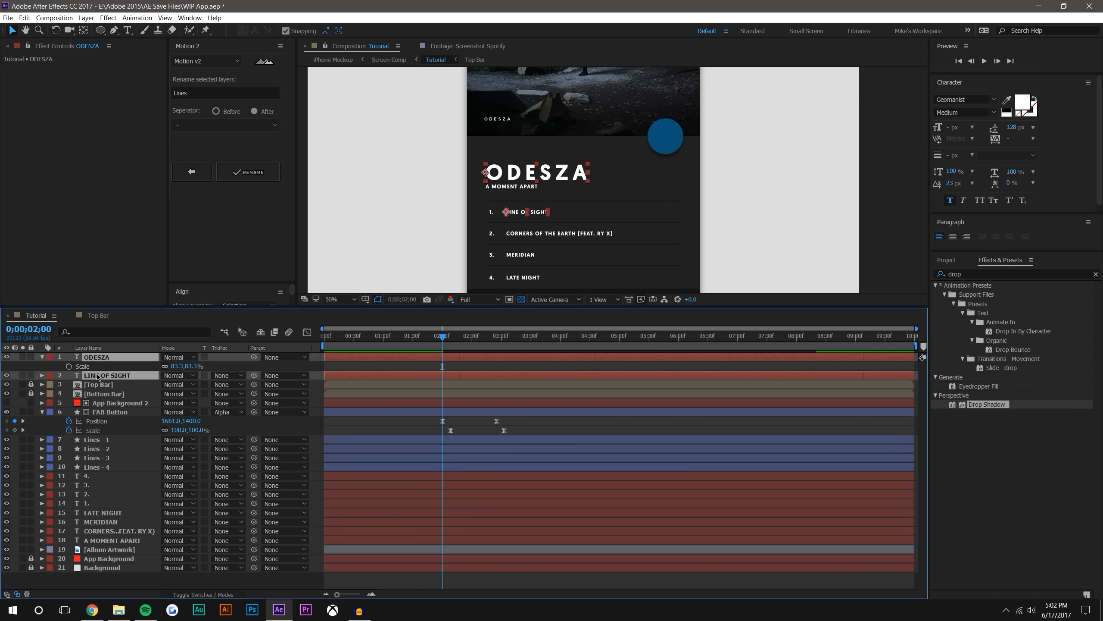
pyautogui.click(92, 610)
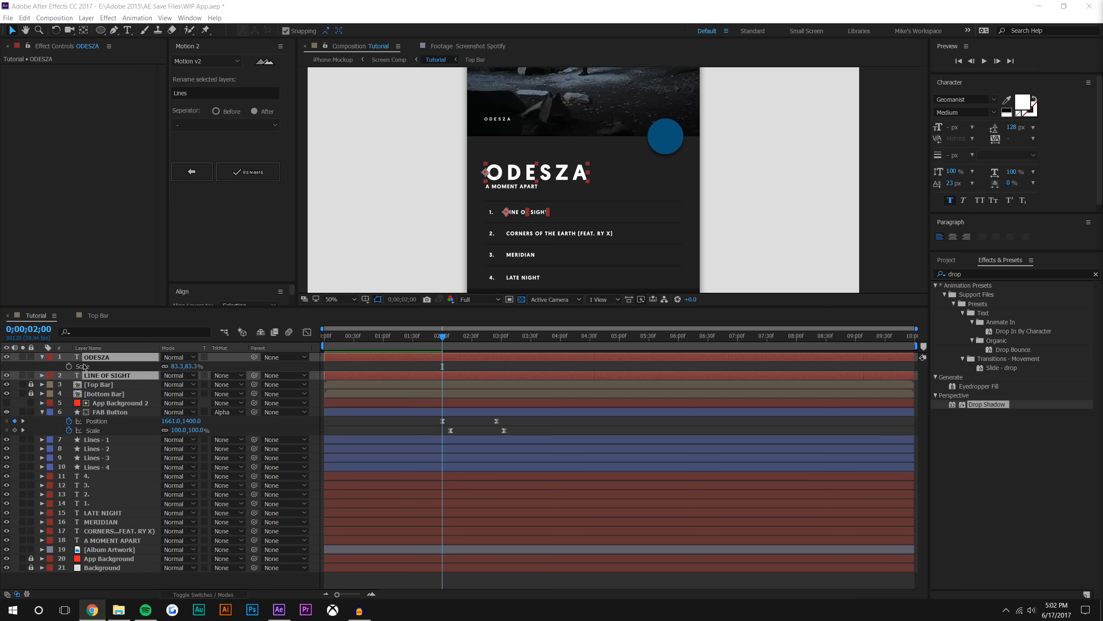
pyautogui.click(153, 372)
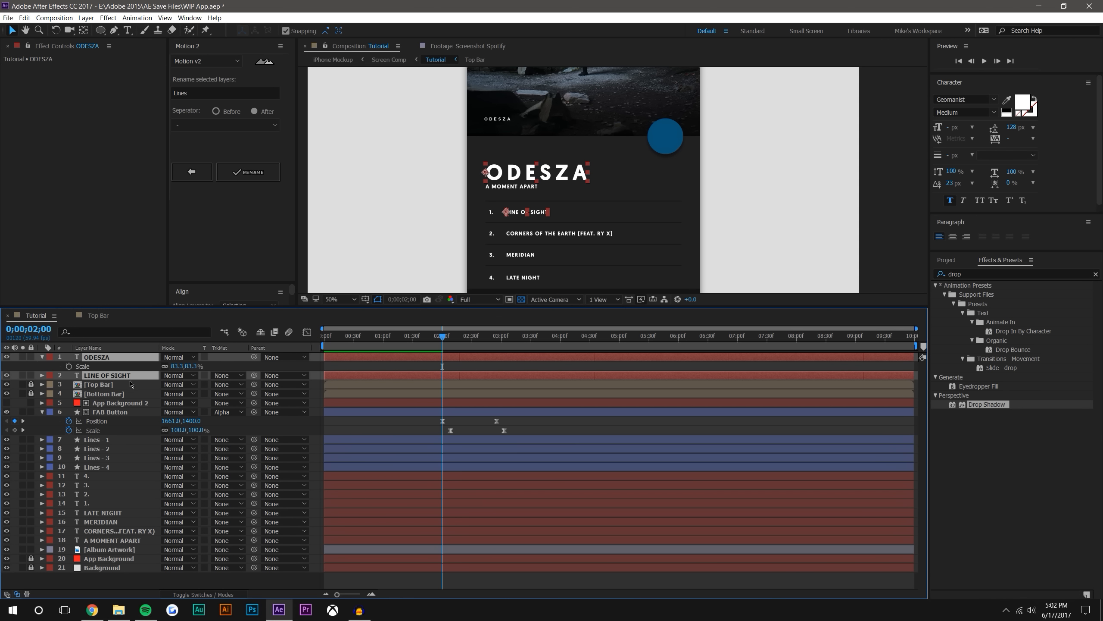
pyautogui.press('p')
pyautogui.press('s')
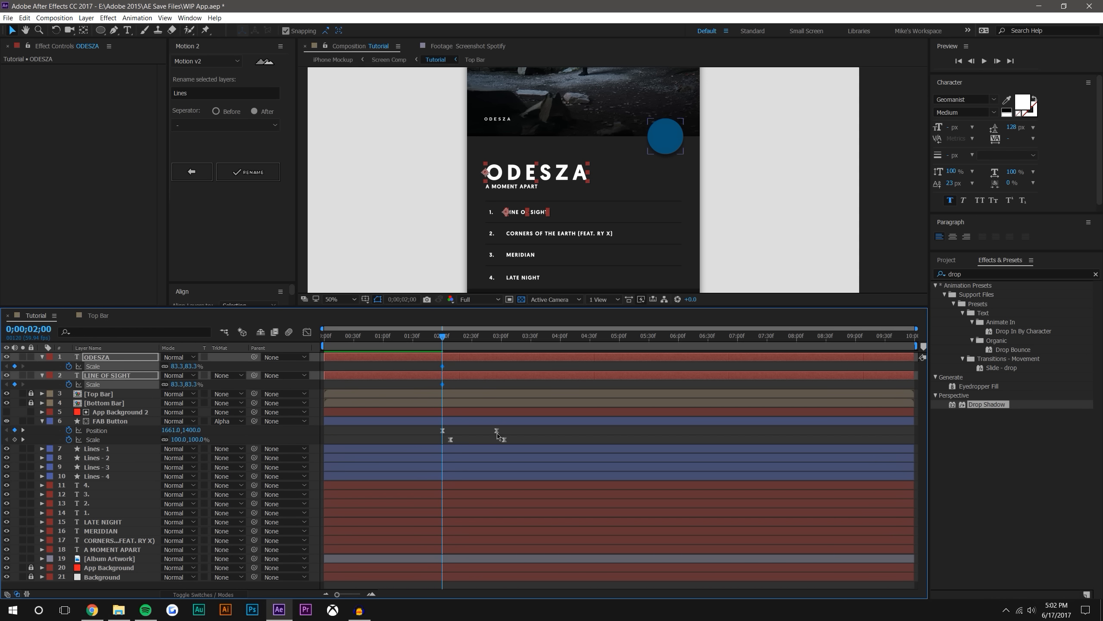
pyautogui.hotkey('shift', 'p')
# Set the current time to 0;00;02;55, select ODESZA, and leave the Motion 2 rename tool, giving the Align options more room
pyautogui.moveTo(442, 337); pyautogui.dragTo(496, 335)
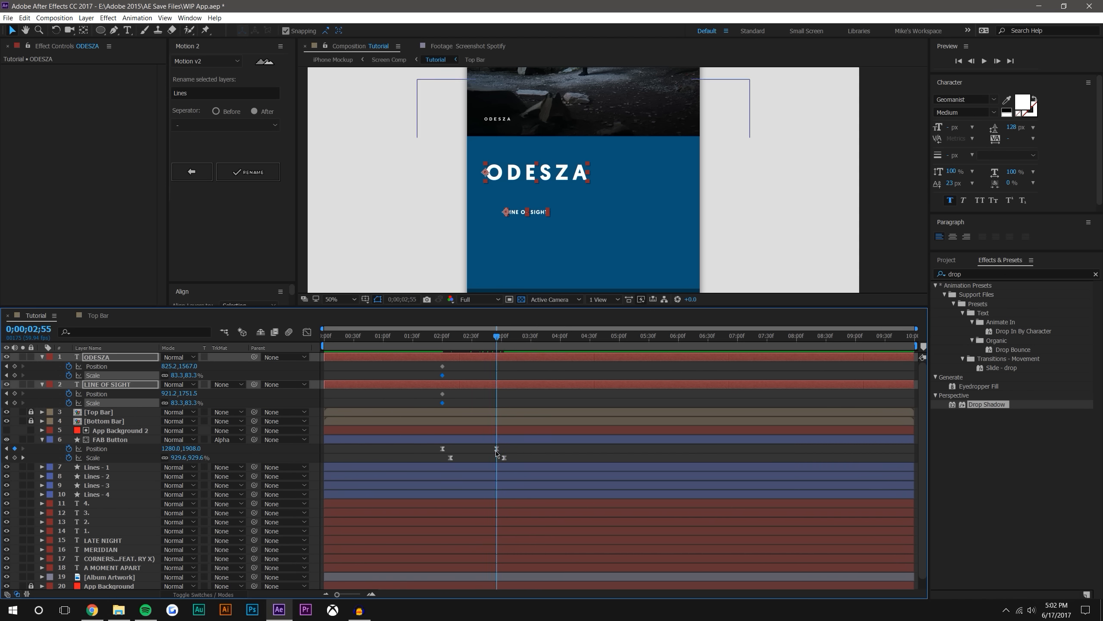
pyautogui.click(903, 207)
pyautogui.click(507, 173)
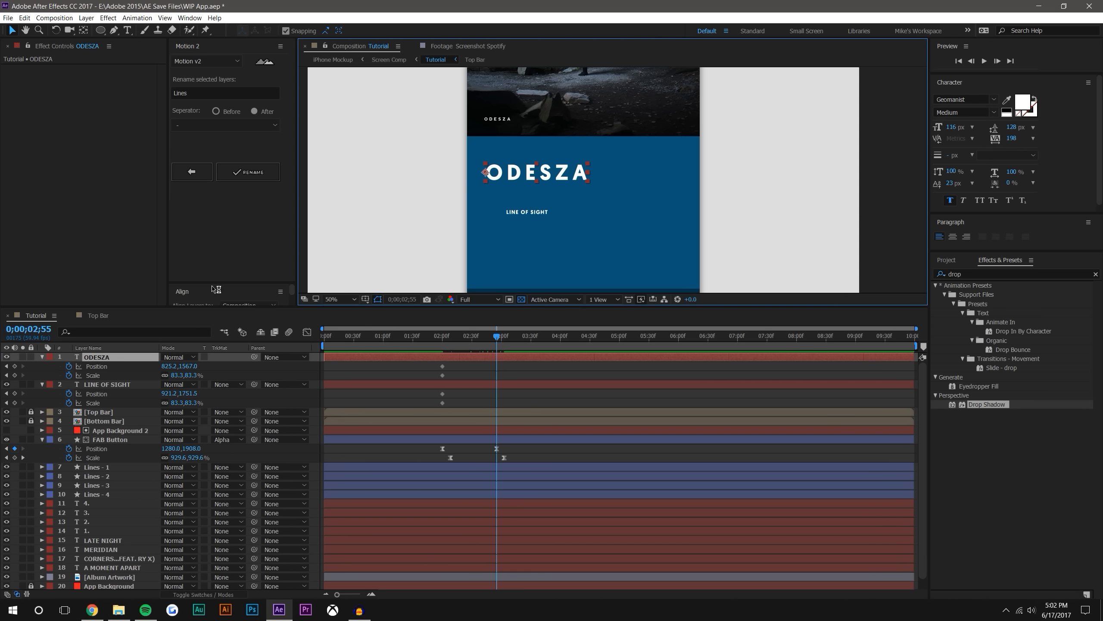
pyautogui.click(199, 173)
pyautogui.moveTo(230, 282); pyautogui.dragTo(237, 215)
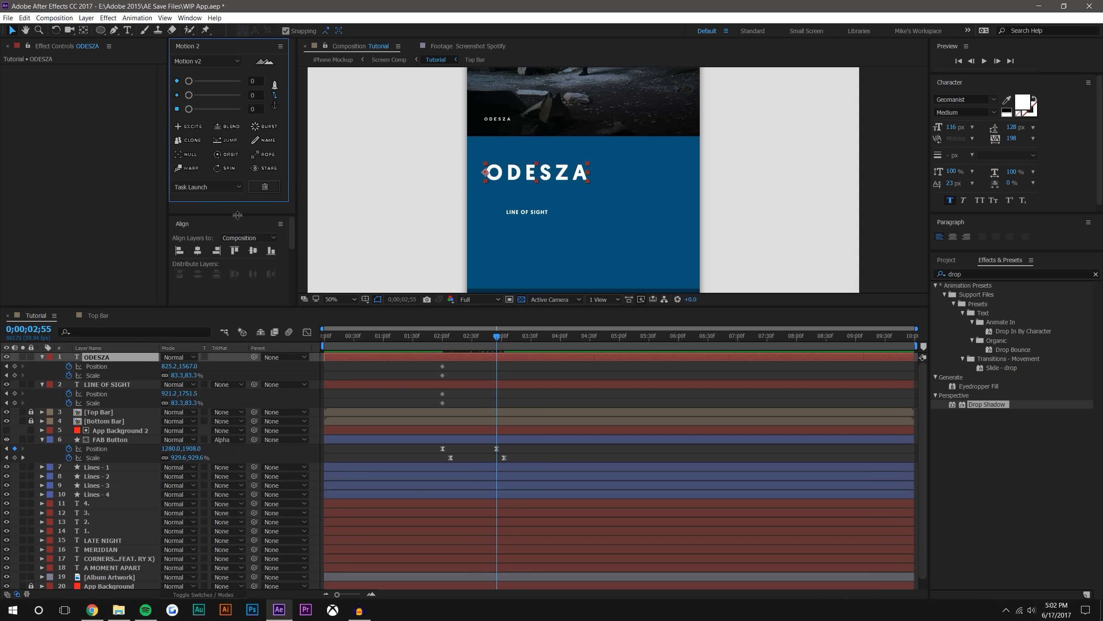
# Try centring the ODESZA anchor point at 0;00;02;55, check the motion by scrubbing, and undo the anchor change
pyautogui.click(83, 30)
pyautogui.moveTo(486, 172); pyautogui.dragTo(538, 173)
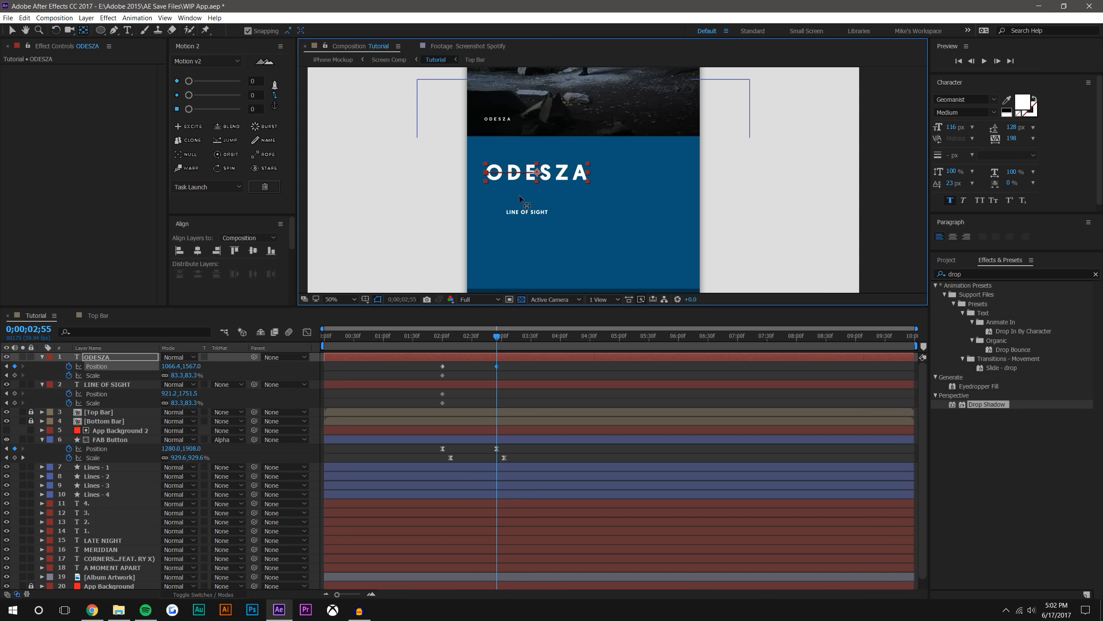
pyautogui.click(12, 29)
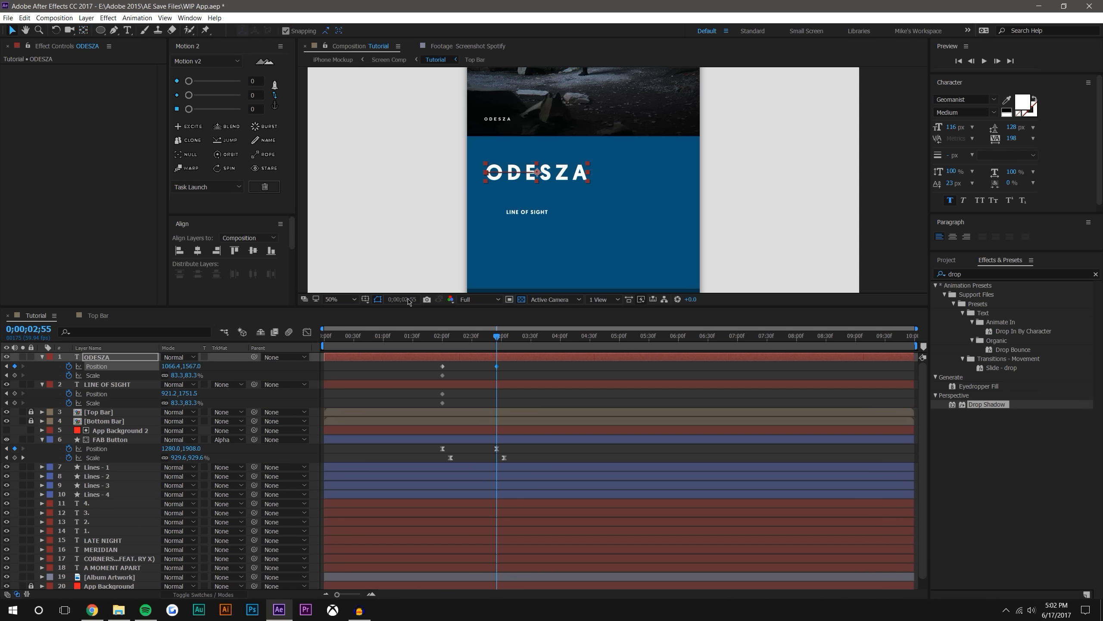
pyautogui.moveTo(443, 338); pyautogui.dragTo(487, 339)
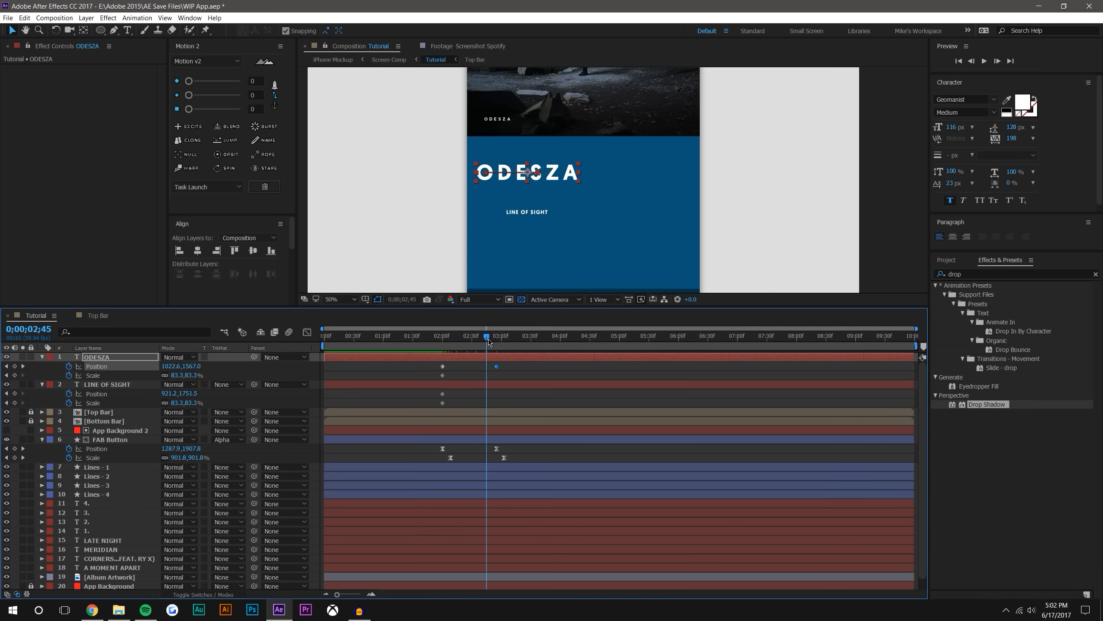
pyautogui.hotkey('ctrl', 'z')
# Undo the Scale keyframes of ODESZA and LINE OF SIGHT and return the current time to 0;00;02;00
pyautogui.press('j')
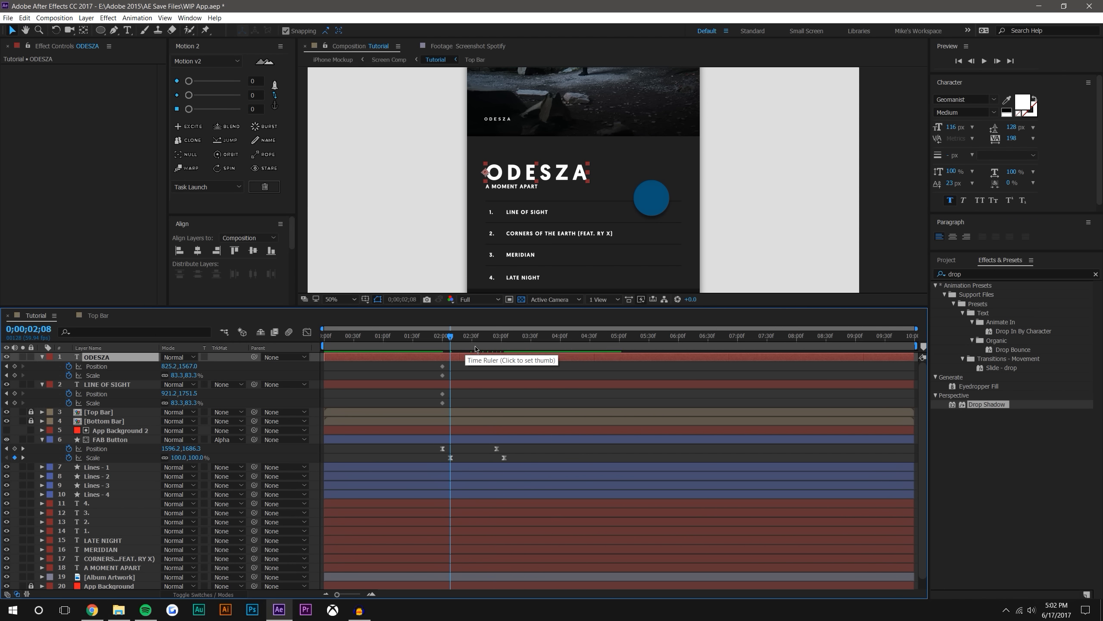
pyautogui.press('j')
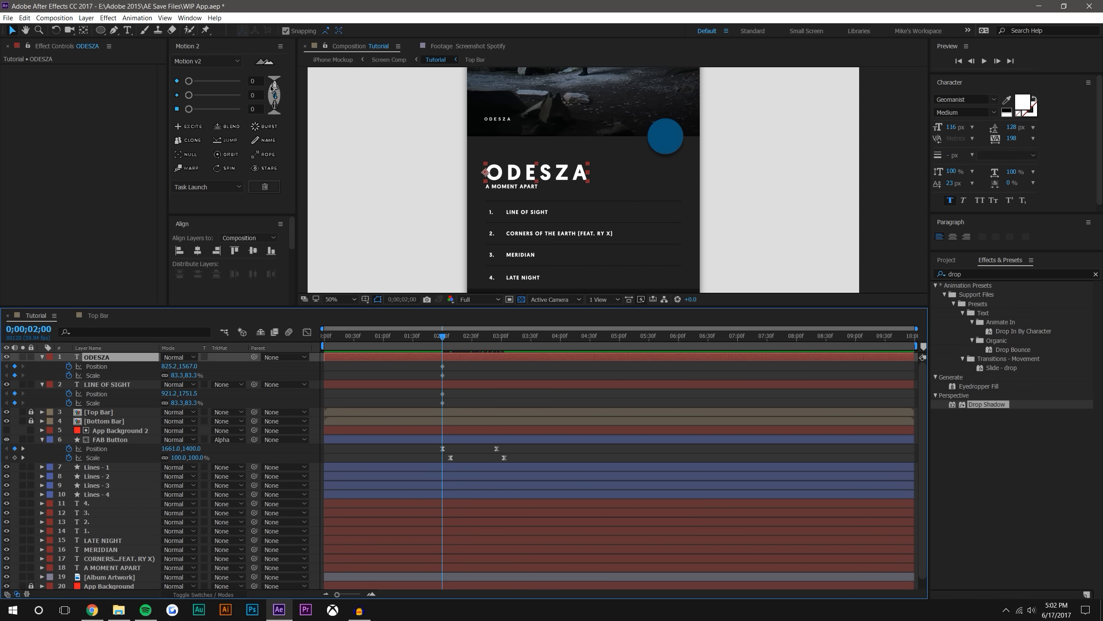
pyautogui.click(514, 339)
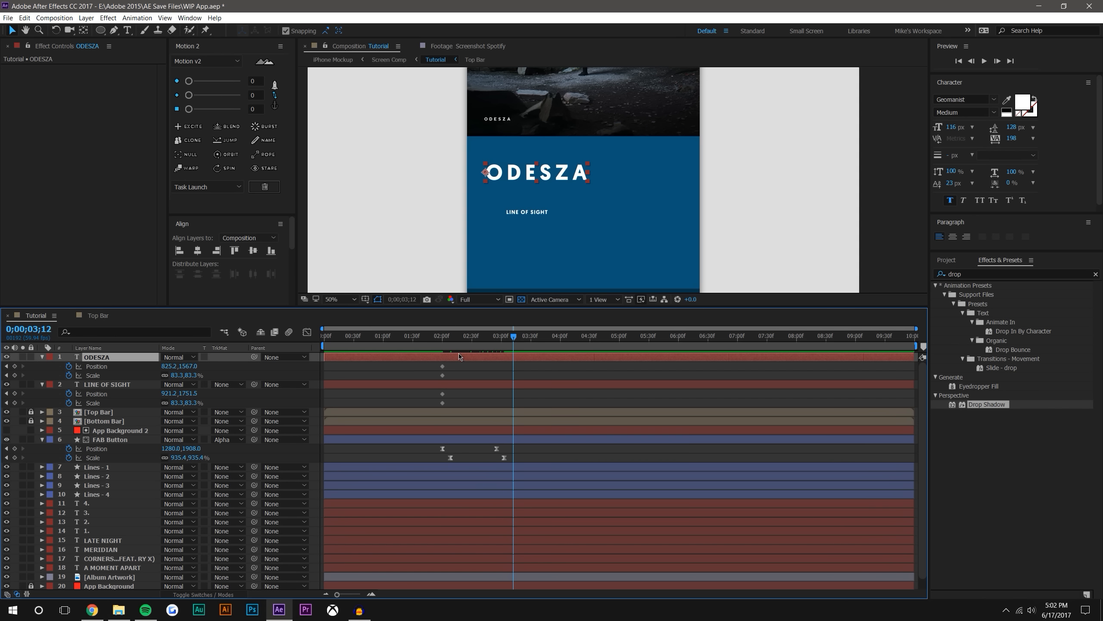
pyautogui.hotkey('ctrl', 'z')
# Move the anchor point of ODESZA to the centre of its text at 0;00;02;00
pyautogui.click(351, 356)
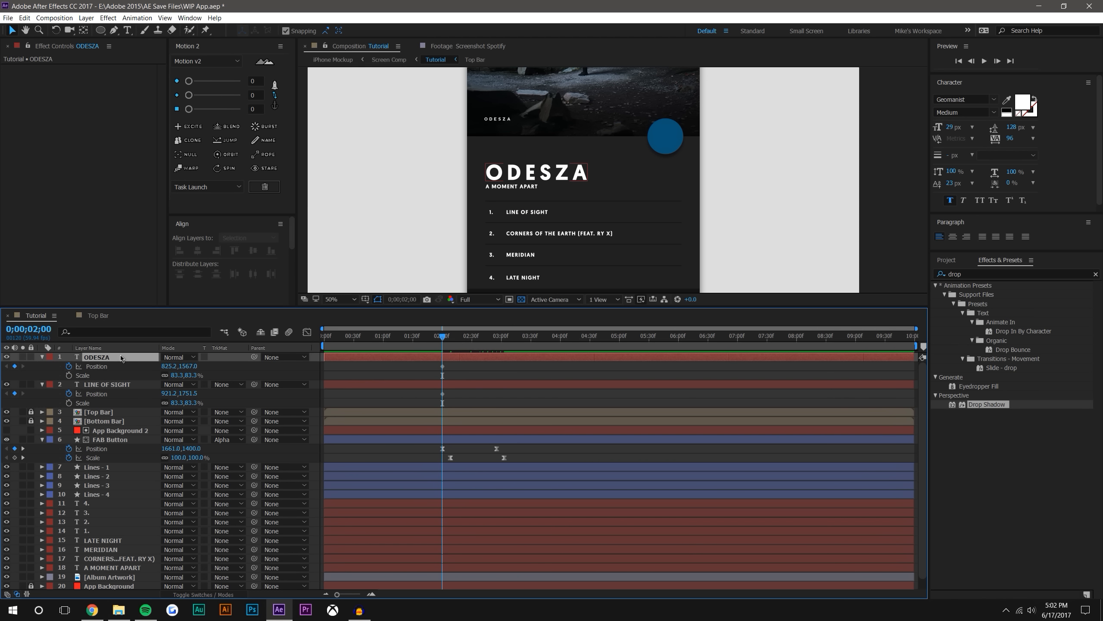
pyautogui.click(84, 29)
pyautogui.moveTo(486, 172); pyautogui.dragTo(537, 172)
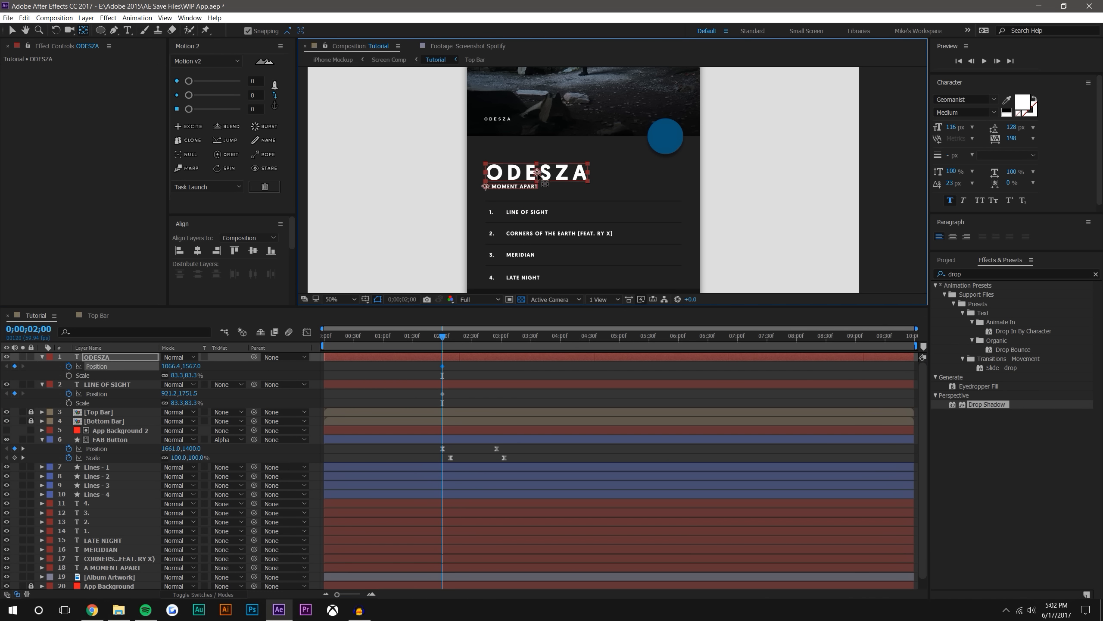
# Move the anchor point of LINE OF SIGHT to the centre of its text at 0;00;02;00
pyautogui.click(521, 187)
pyautogui.click(518, 213)
pyautogui.press('.')
pyautogui.moveTo(505, 214); pyautogui.dragTo(619, 175)
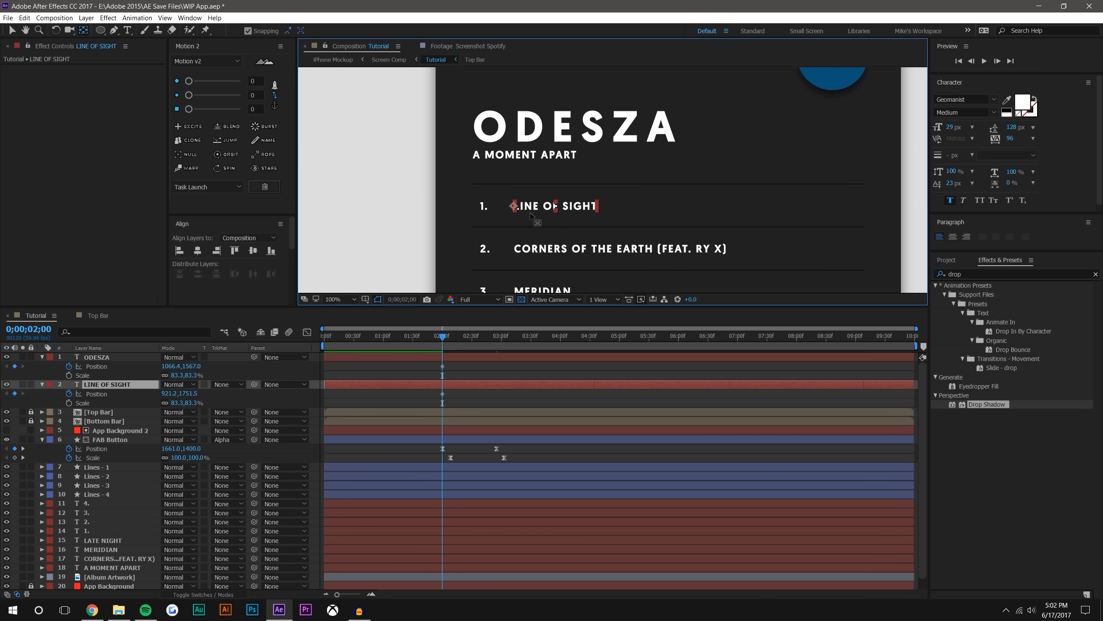
pyautogui.moveTo(514, 206); pyautogui.dragTo(556, 206)
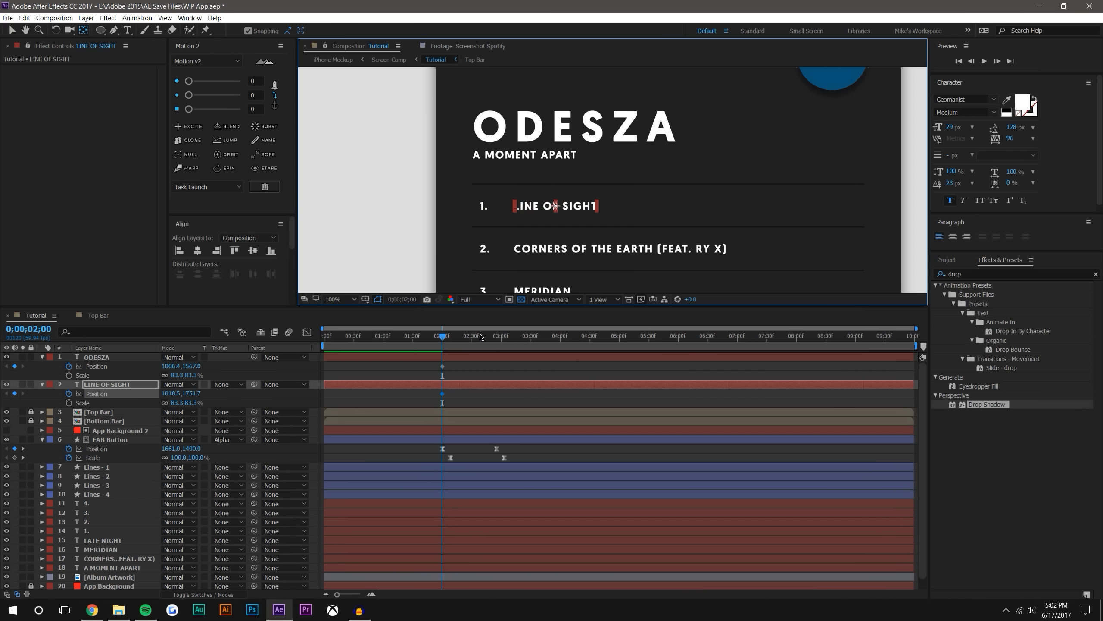
# At 0;00;02;55, move ODESZA to the horizontal centre near the top of the blue area, at about 1280, 1473
pyautogui.press('k')
pyautogui.press('k')
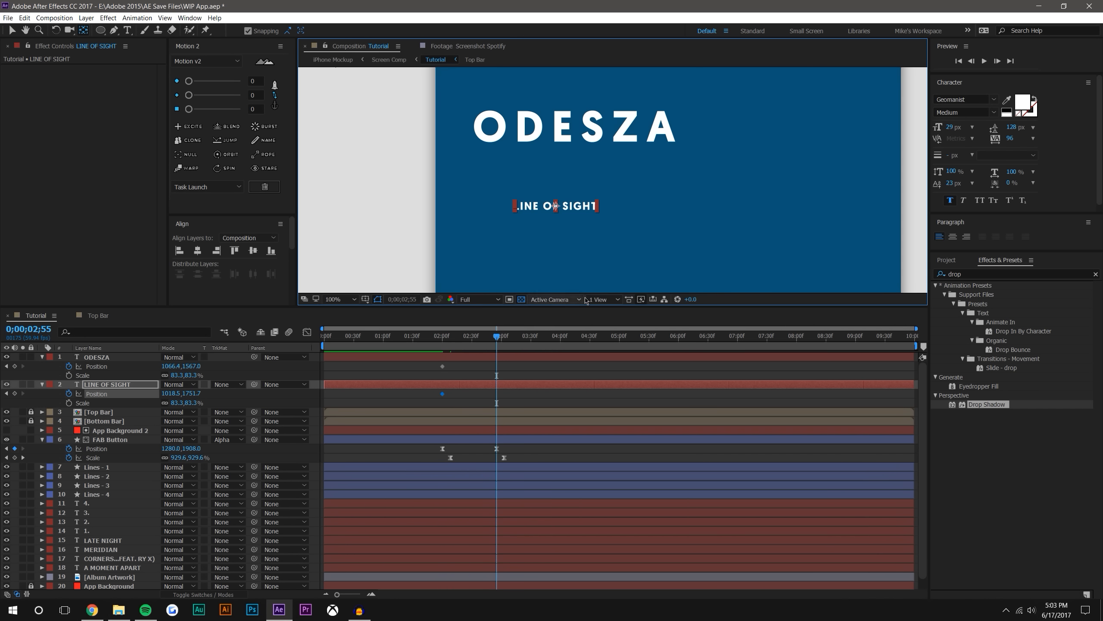
pyautogui.press('v')
pyautogui.click(539, 200)
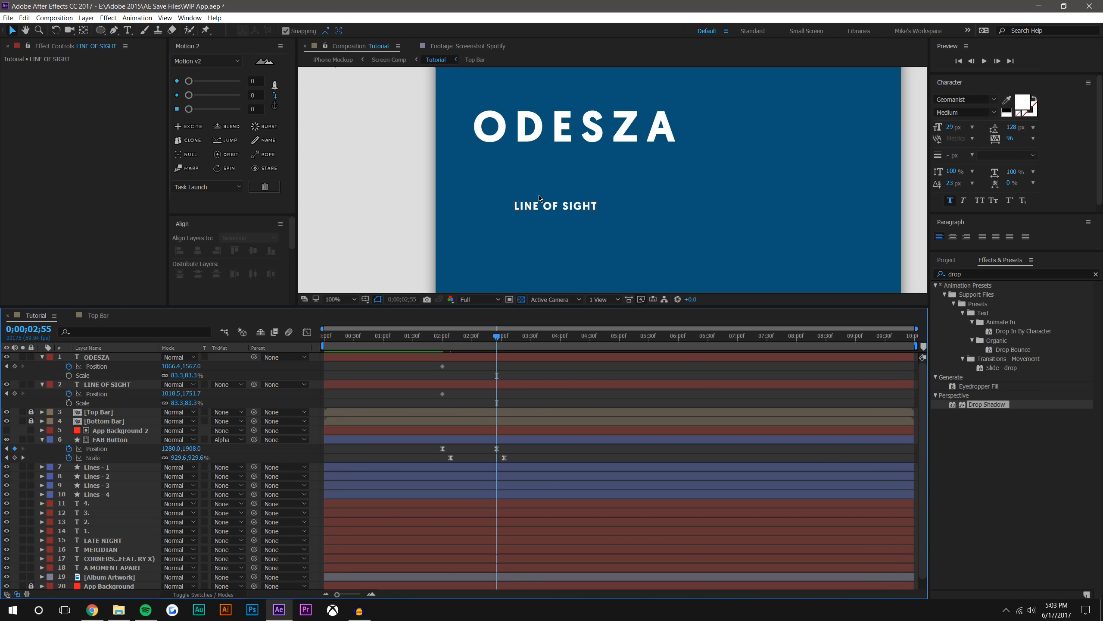
pyautogui.scroll(-2, 540, 200)
pyautogui.click(570, 191)
pyautogui.moveTo(568, 190); pyautogui.dragTo(613, 169)
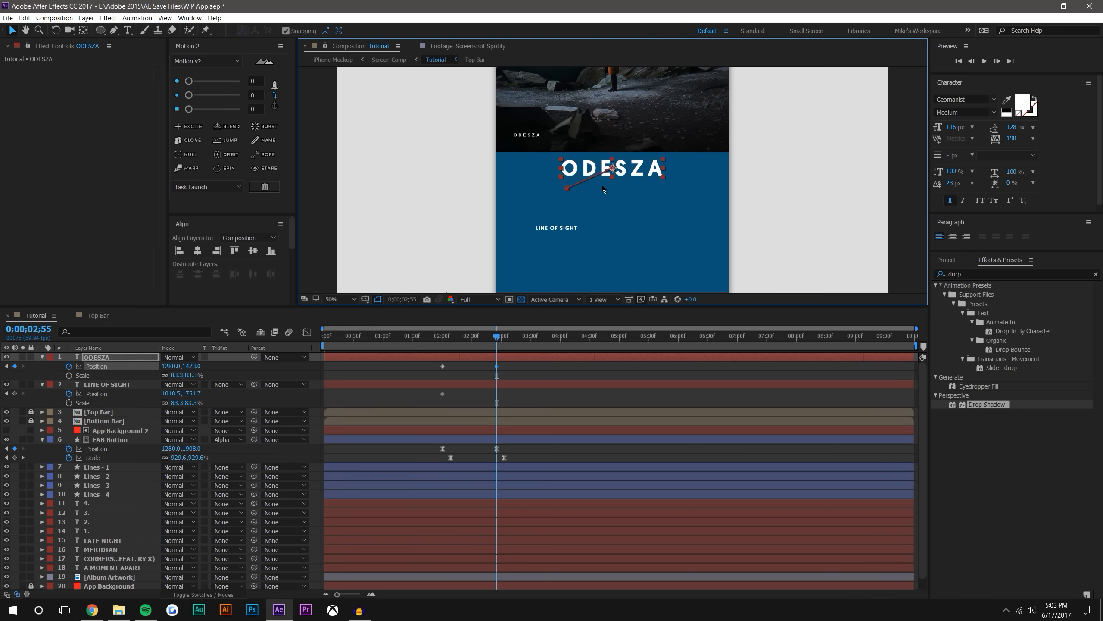
# Reveal the Scale property of ODESZA and enable Scale keyframing on both ODESZA and LINE OF SIGHT at 0;00;02;55
pyautogui.press('s')
pyautogui.press('s')
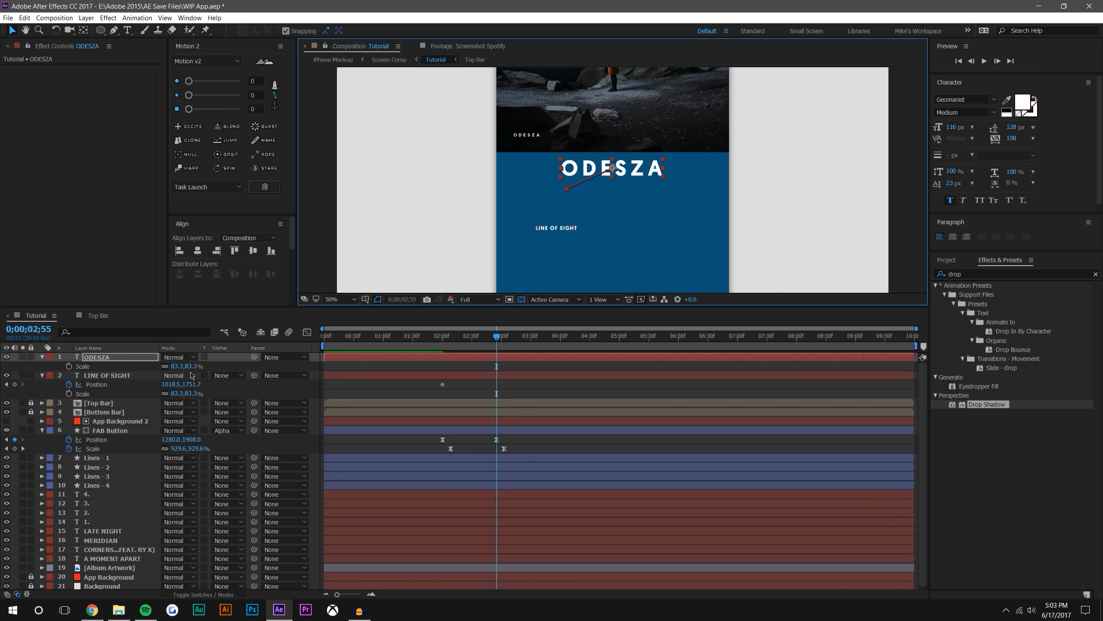
pyautogui.press('s')
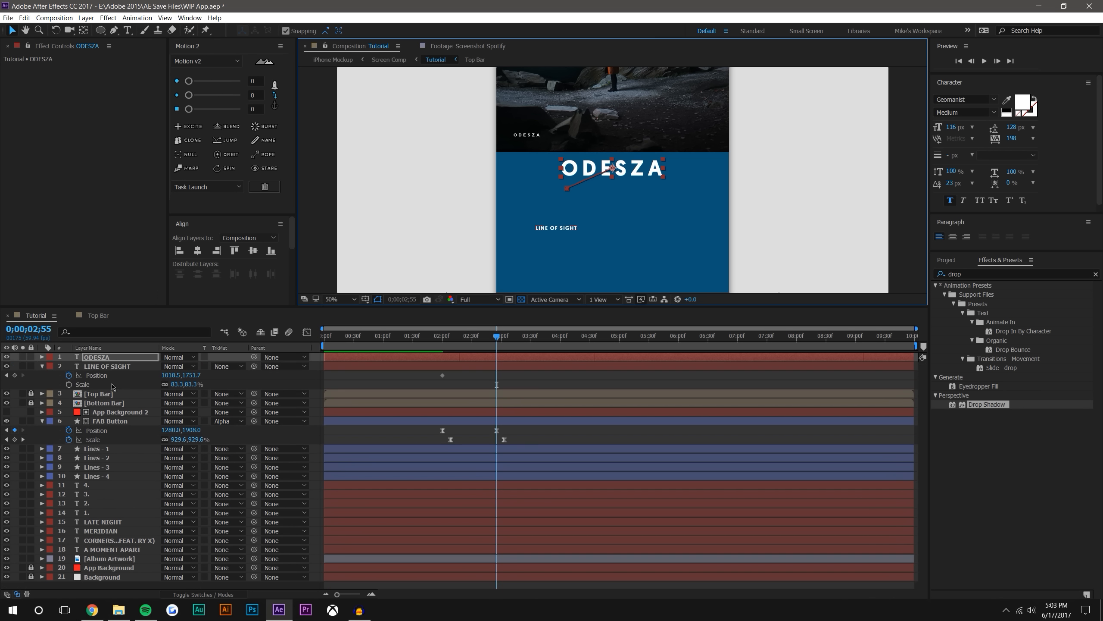
pyautogui.press('s')
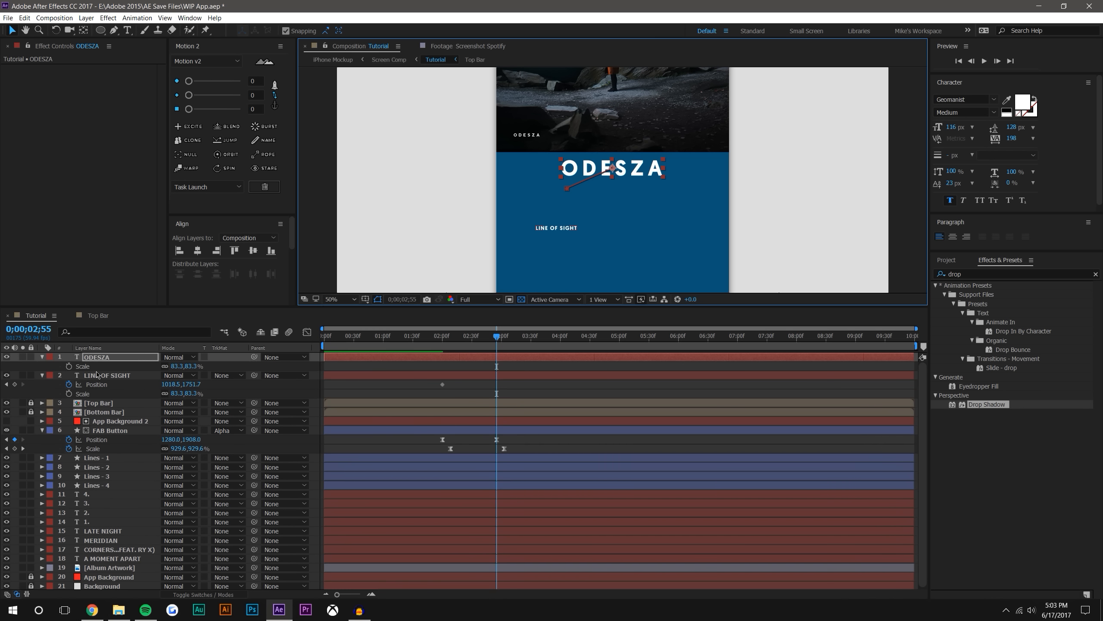
pyautogui.click(69, 366)
pyautogui.click(68, 394)
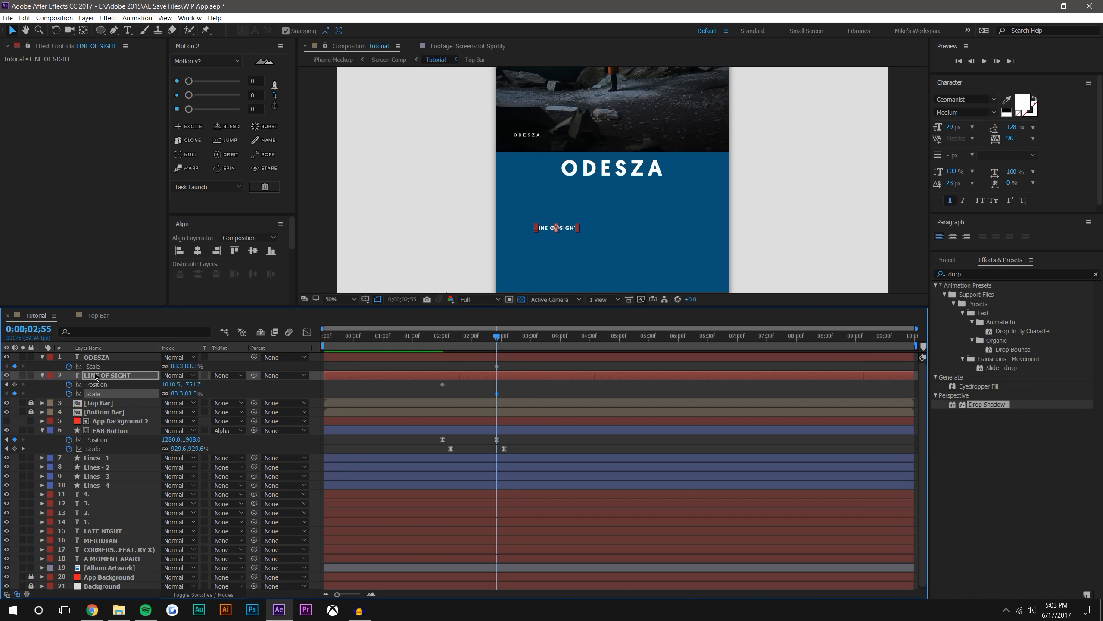
# Show all keyframes of ODESZA and LINE OF SIGHT and move both layers' Scale keyframes to 0;00;02;00
pyautogui.keyDown('shift'); pyautogui.click(102, 357); pyautogui.keyUp('shift')
pyautogui.press('u')
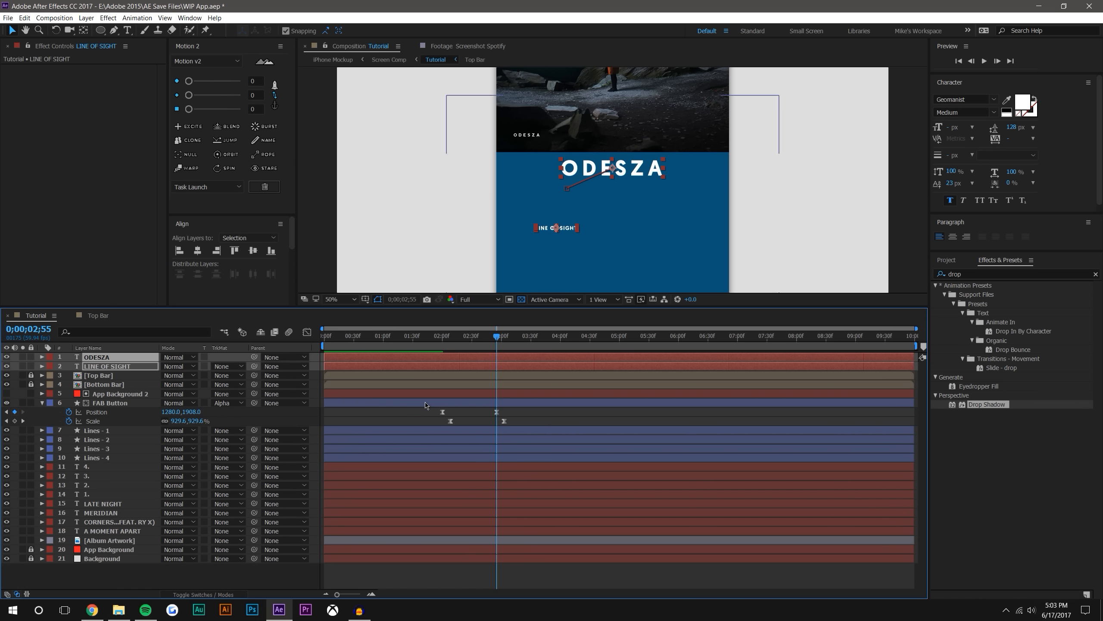
pyautogui.press('u')
pyautogui.click(506, 377)
pyautogui.moveTo(497, 375); pyautogui.dragTo(443, 375)
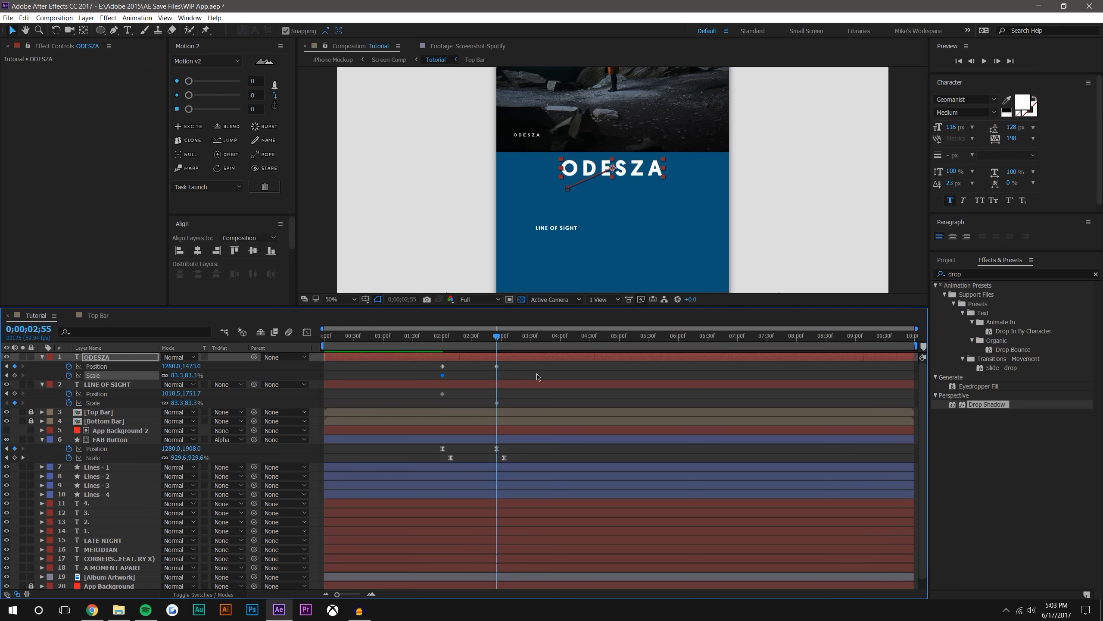
pyautogui.moveTo(497, 403); pyautogui.dragTo(442, 403)
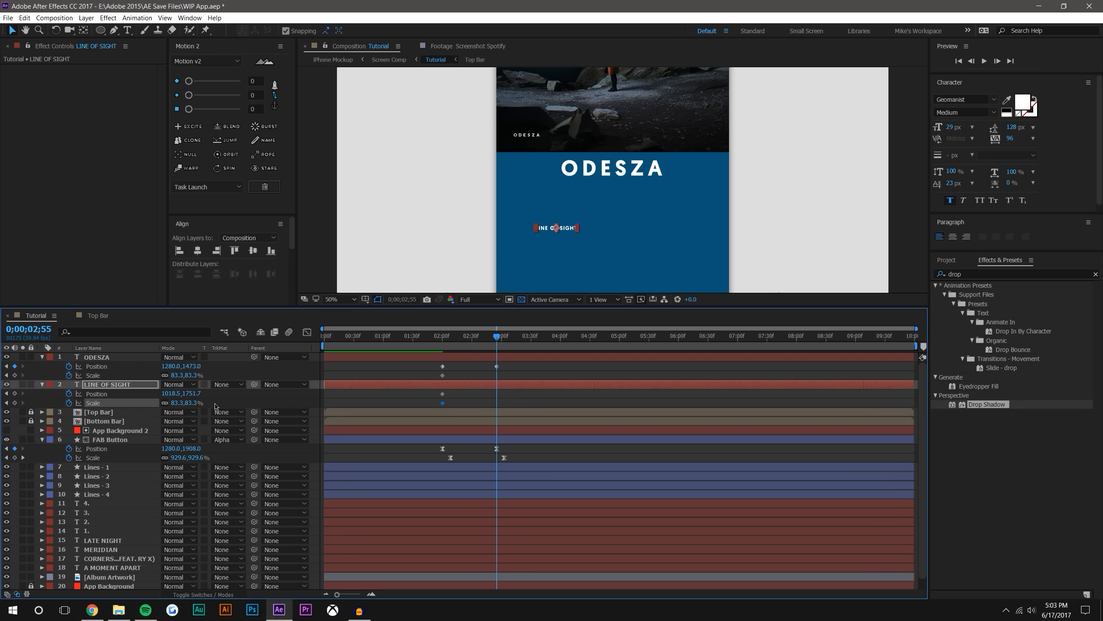
# Shrink ODESZA to a scale of about 30.3% at 0;00;02;55
pyautogui.click(520, 396)
pyautogui.click(105, 383)
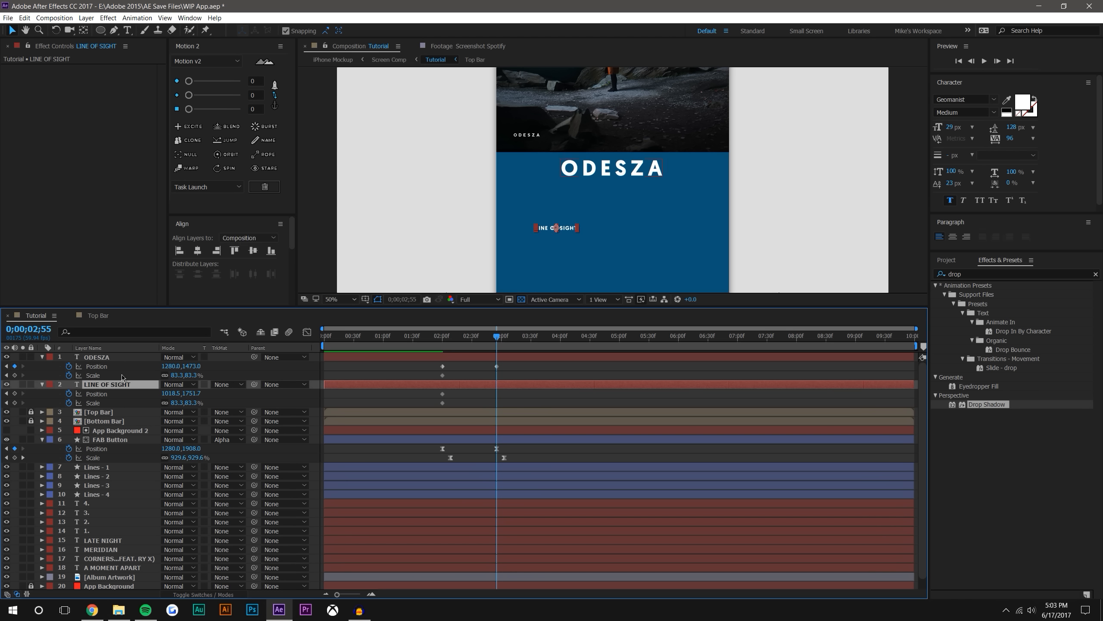
pyautogui.moveTo(192, 374); pyautogui.dragTo(158, 372)
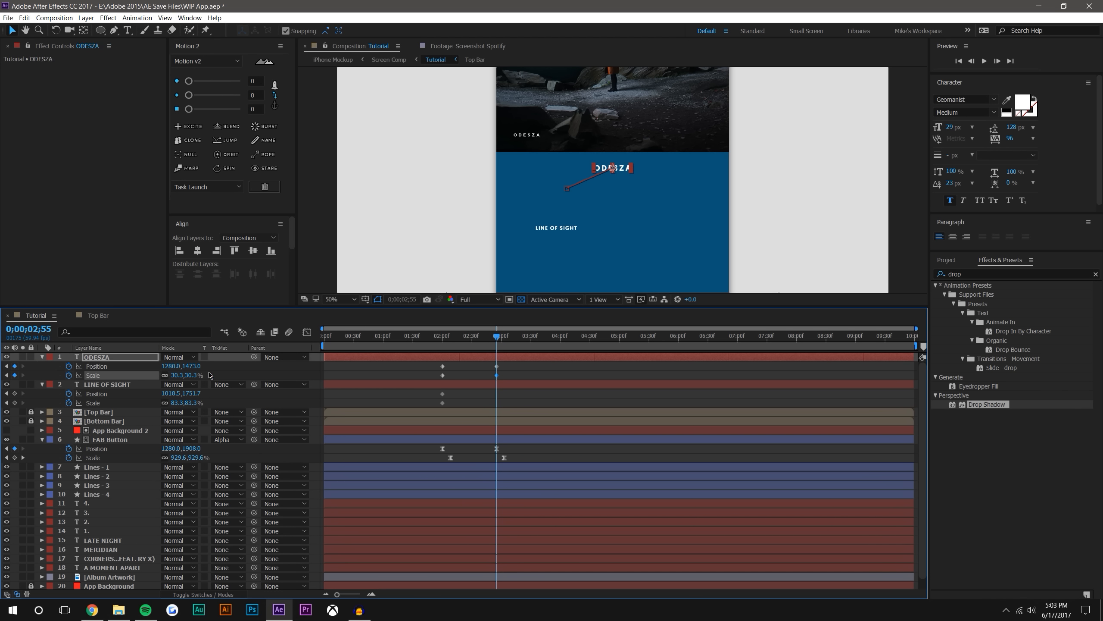
pyautogui.click(519, 397)
# At 0;00;02;55, move LINE OF SIGHT to the centre just below ODESZA, at about 1280, 1533.7
pyautogui.click(135, 386)
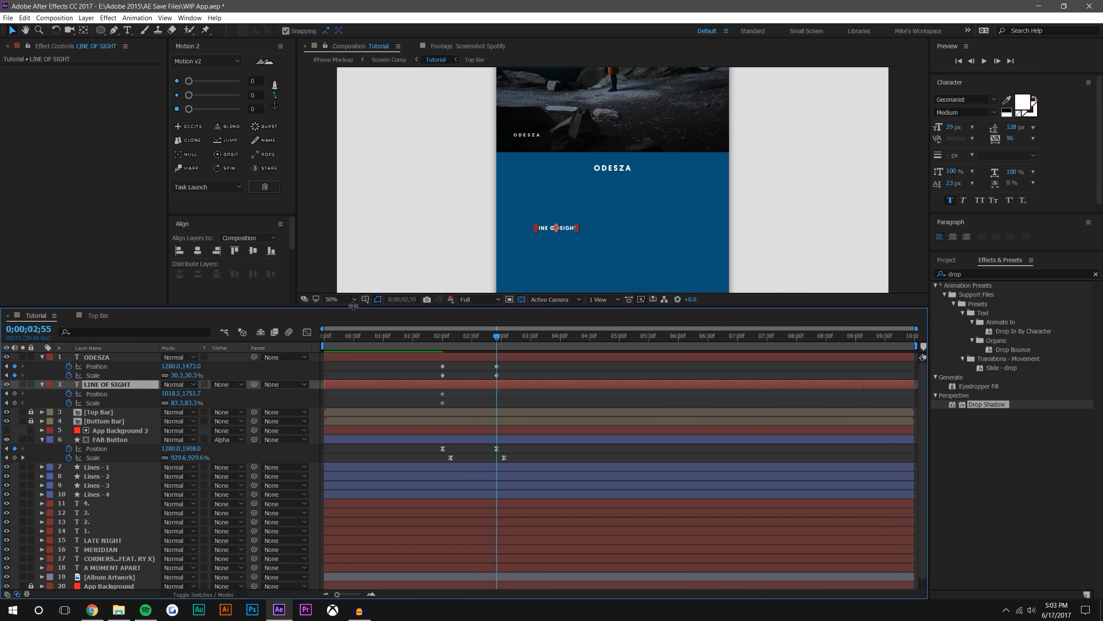
pyautogui.moveTo(546, 238); pyautogui.dragTo(611, 181)
pyautogui.scroll(2, 610, 181)
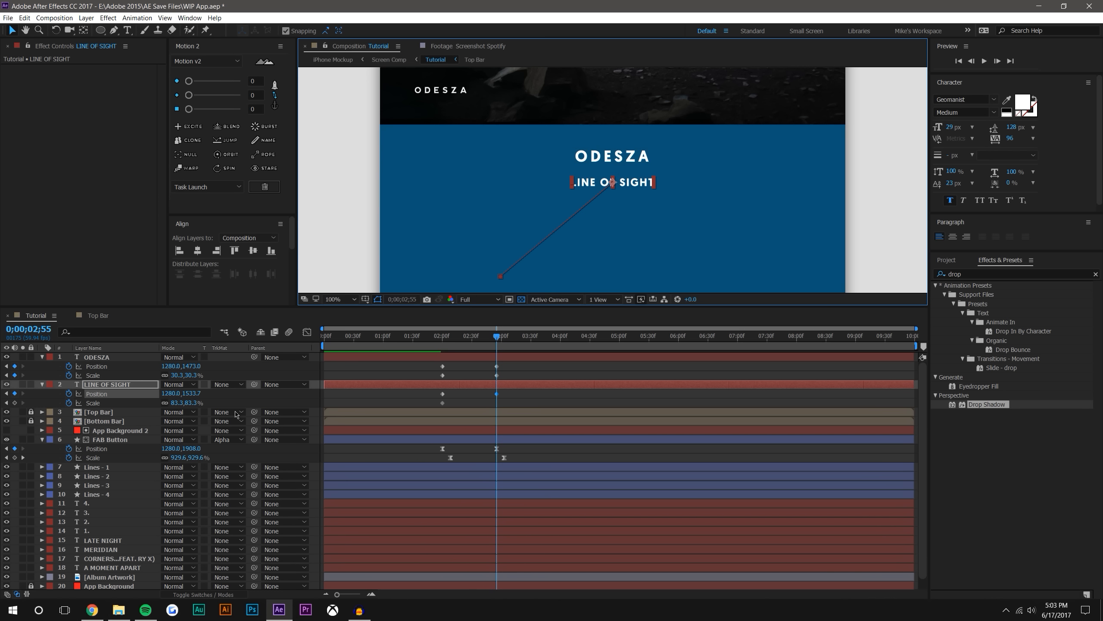
# Enlarge LINE OF SIGHT to a scale of about 229.3% and lower it to about 1280, 1551.7 at 0;00;02;55
pyautogui.moveTo(186, 404); pyautogui.dragTo(255, 392)
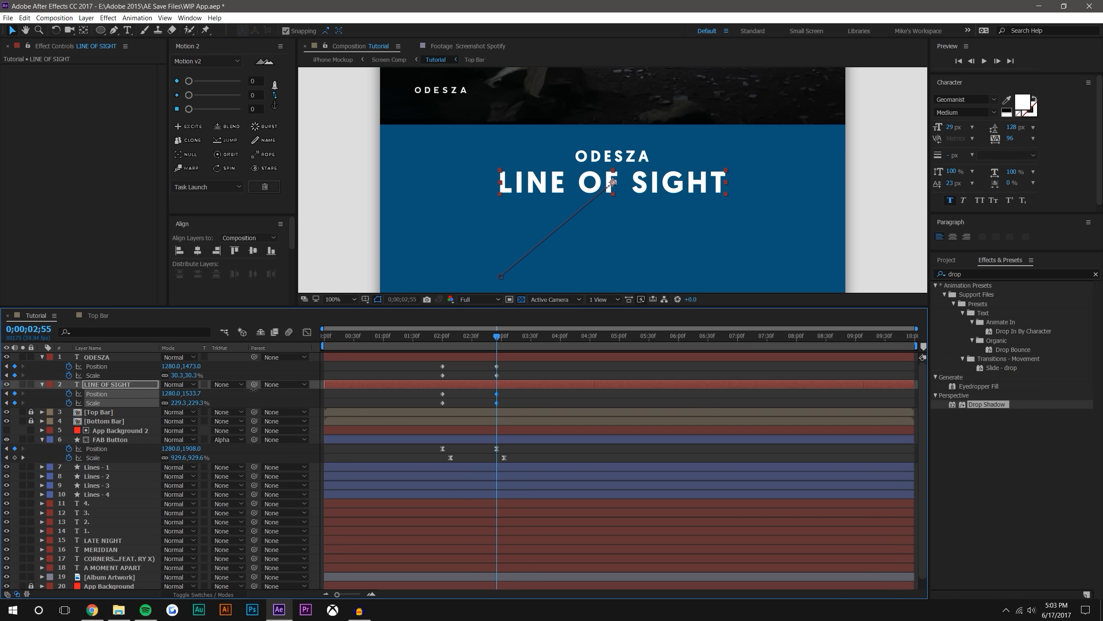
pyautogui.scroll(-2, 612, 182)
pyautogui.moveTo(612, 181); pyautogui.dragTo(613, 186)
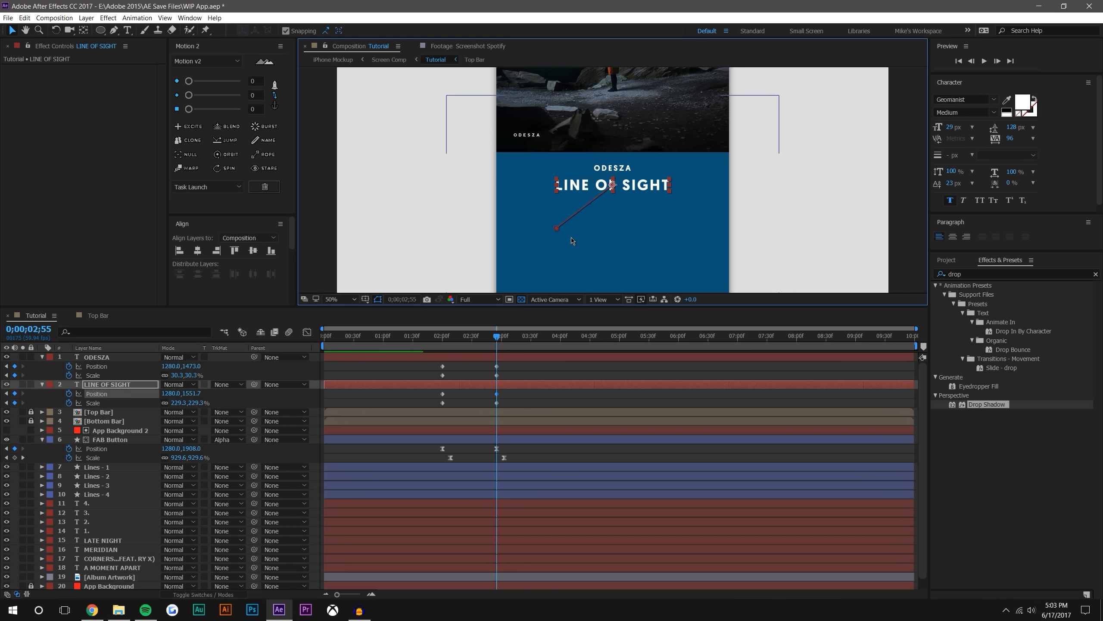
pyautogui.scroll(2, 538, 287)
pyautogui.click(496, 382)
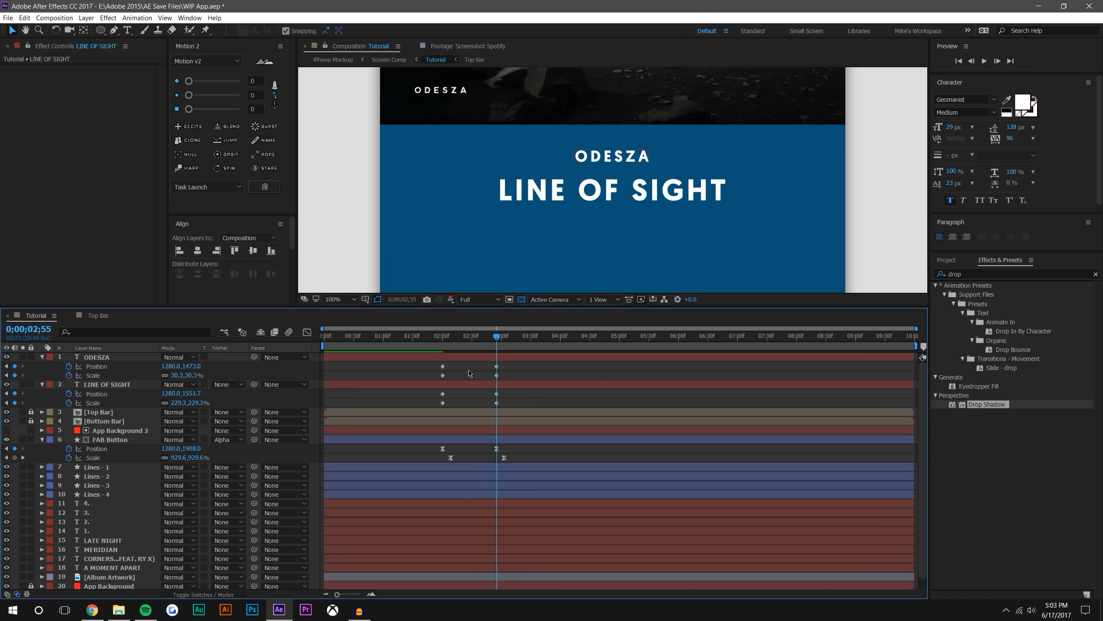
# Set the temporal interpolation of all ODESZA and LINE OF SIGHT Position and Scale keyframes to Auto Bezier
pyautogui.moveTo(432, 364); pyautogui.dragTo(497, 404)
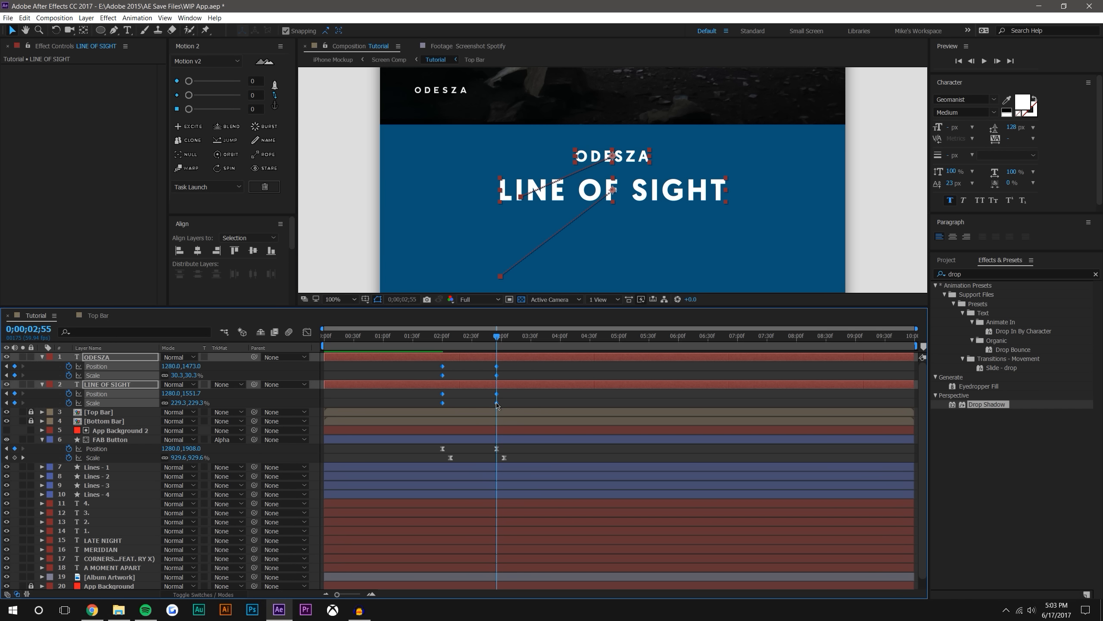
pyautogui.rightClick(498, 405)
pyautogui.click(519, 488)
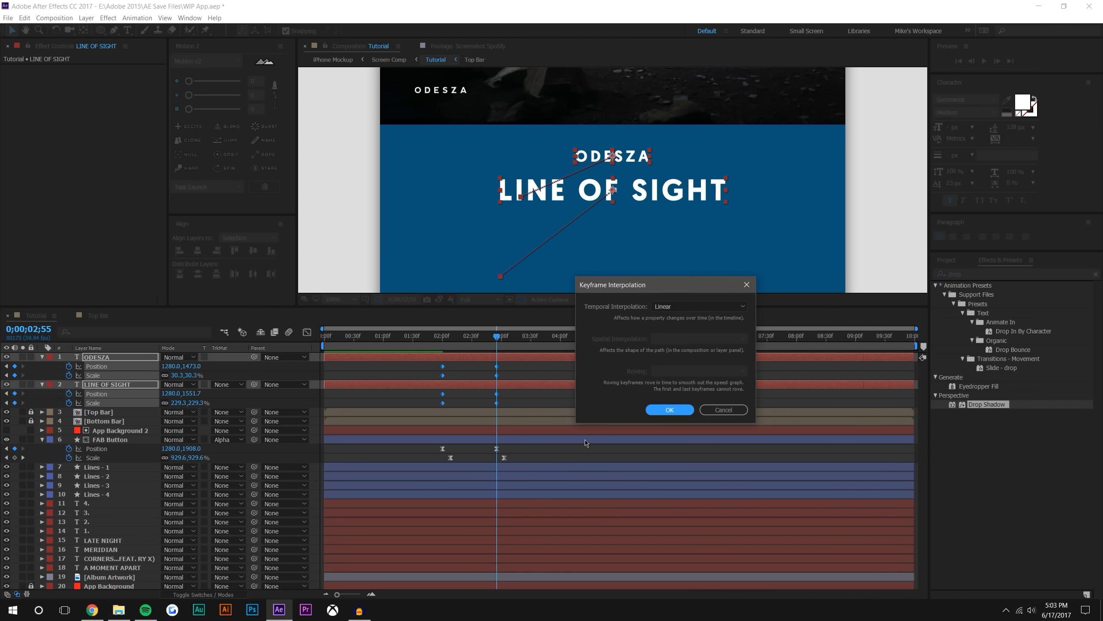
pyautogui.click(677, 307)
pyautogui.click(677, 366)
pyautogui.click(676, 413)
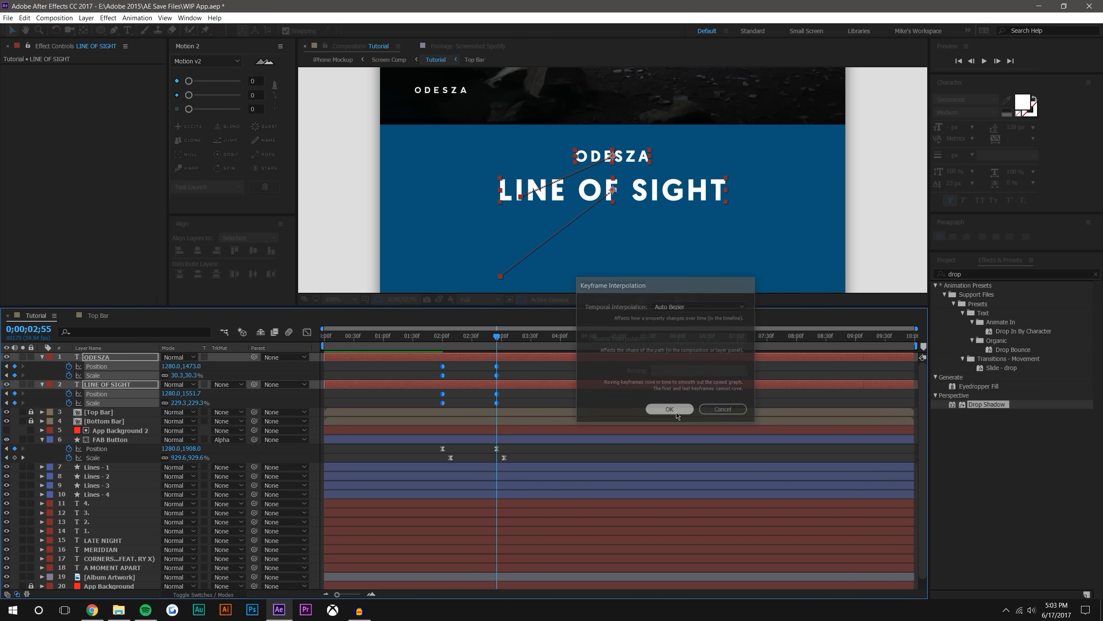
# Set the spatial interpolation of ODESZA's two Position keyframes to Auto Bezier
pyautogui.click(442, 378)
pyautogui.click(443, 367)
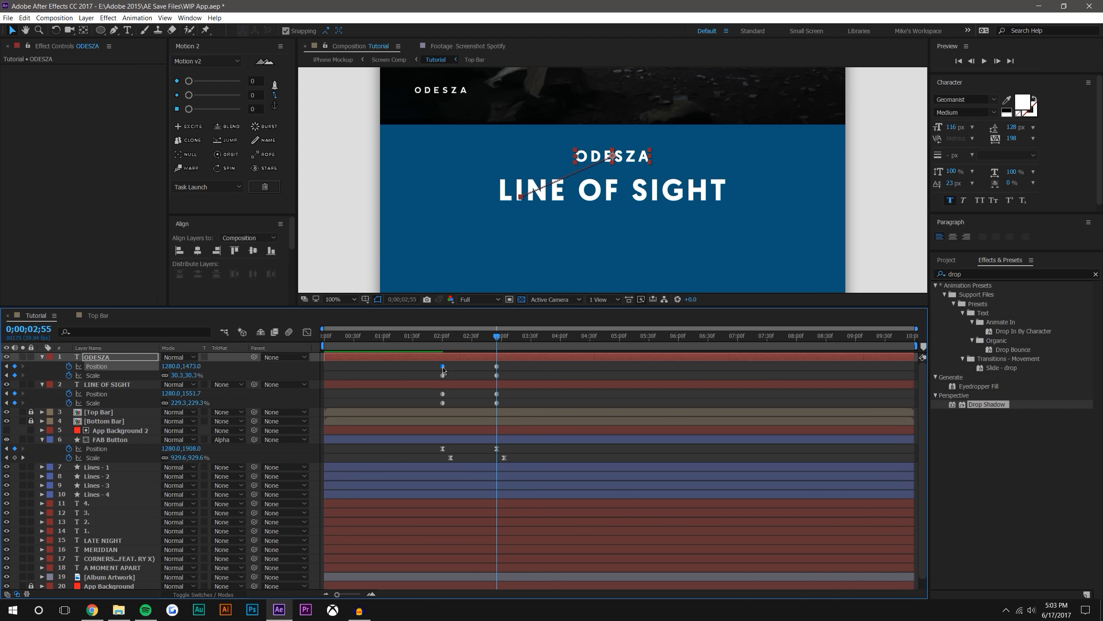
pyautogui.click(430, 369)
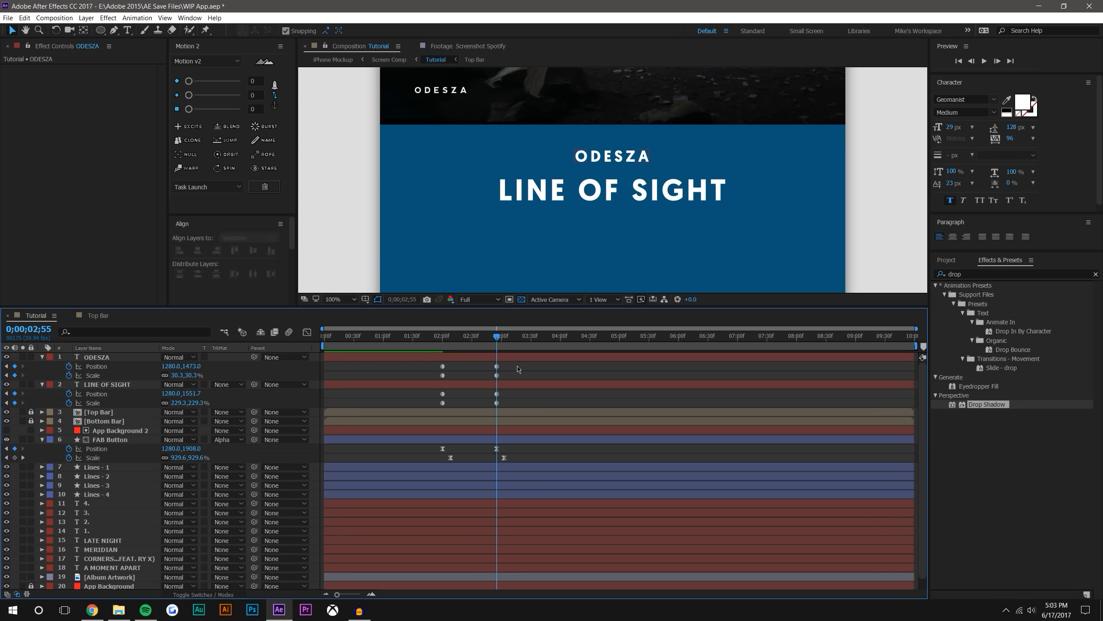
pyautogui.click(497, 367)
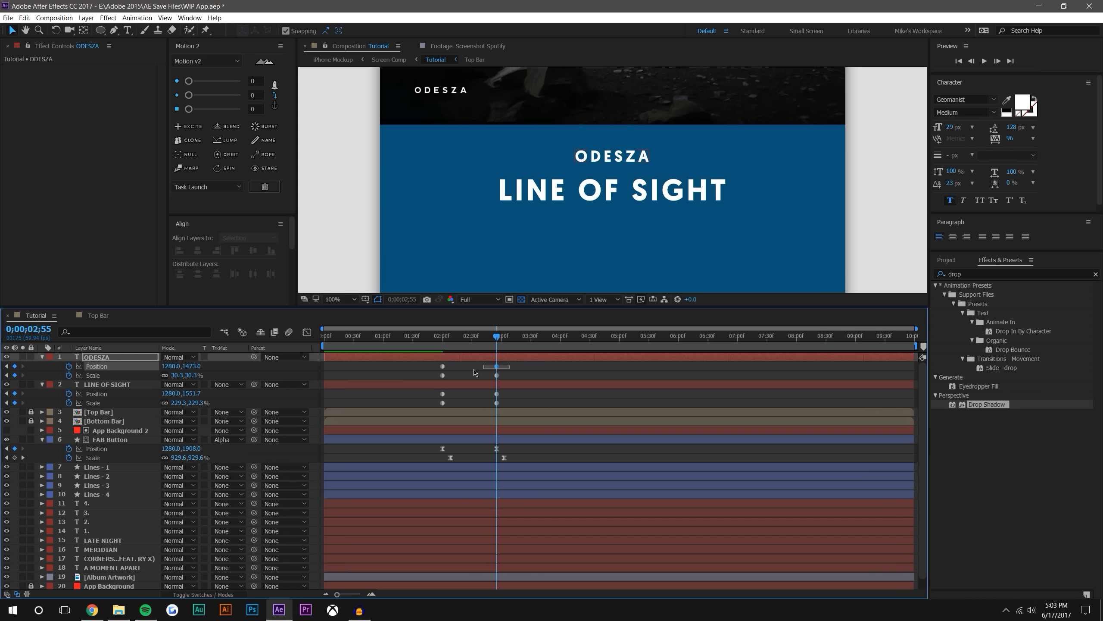
pyautogui.rightClick(443, 366)
pyautogui.click(493, 451)
pyautogui.click(684, 338)
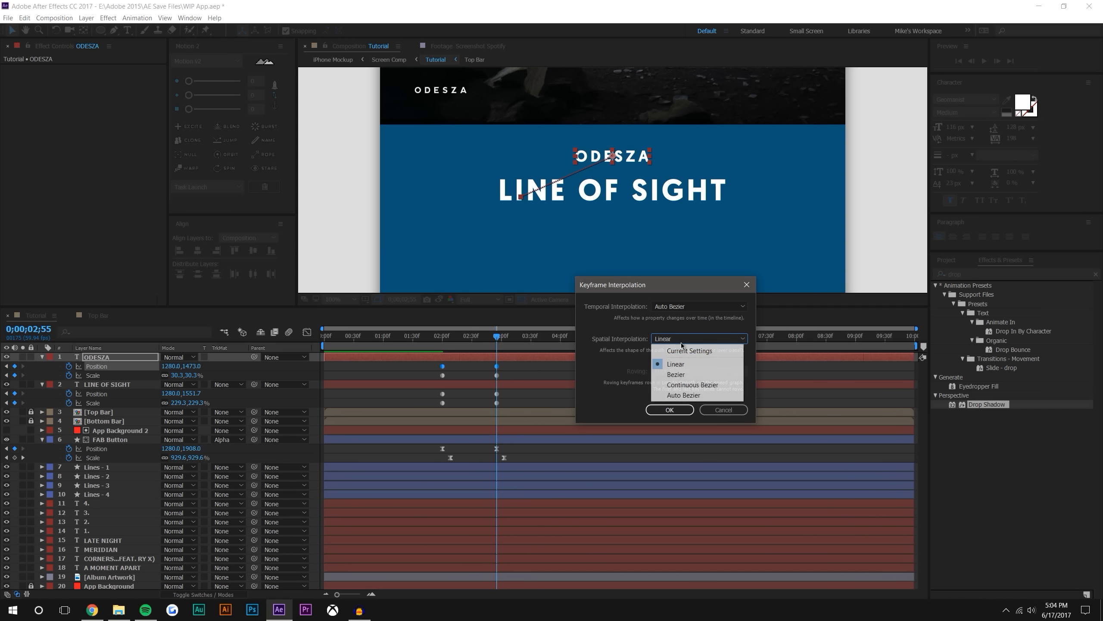
pyautogui.click(674, 394)
pyautogui.click(669, 410)
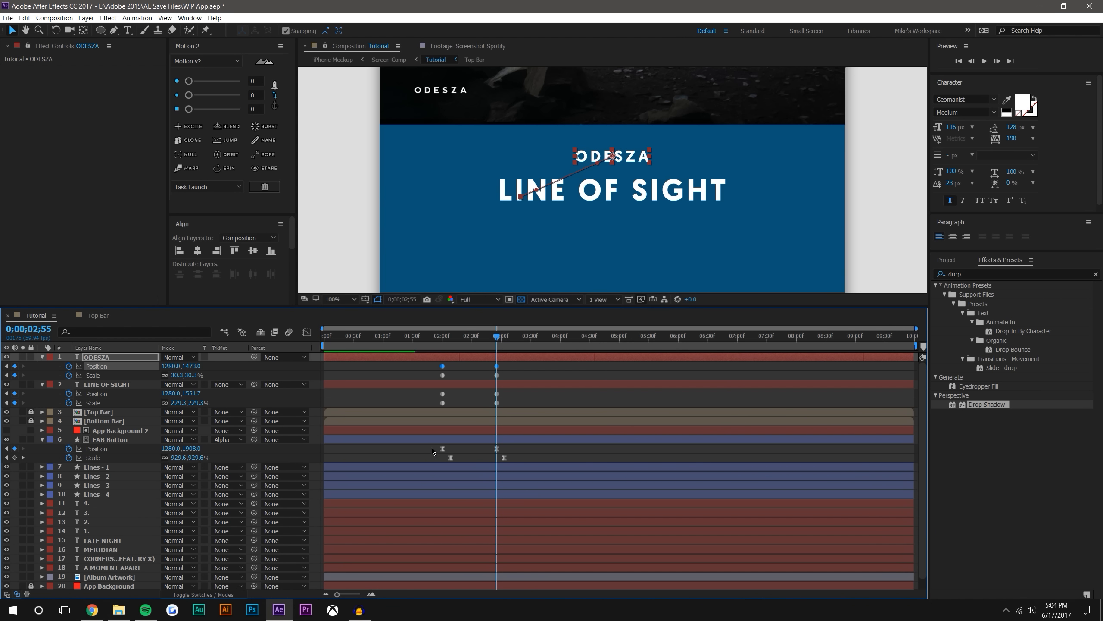
# Set the spatial interpolation of LINE OF SIGHT's two Position keyframes to Auto Bezier
pyautogui.click(443, 394)
pyautogui.rightClick(497, 394)
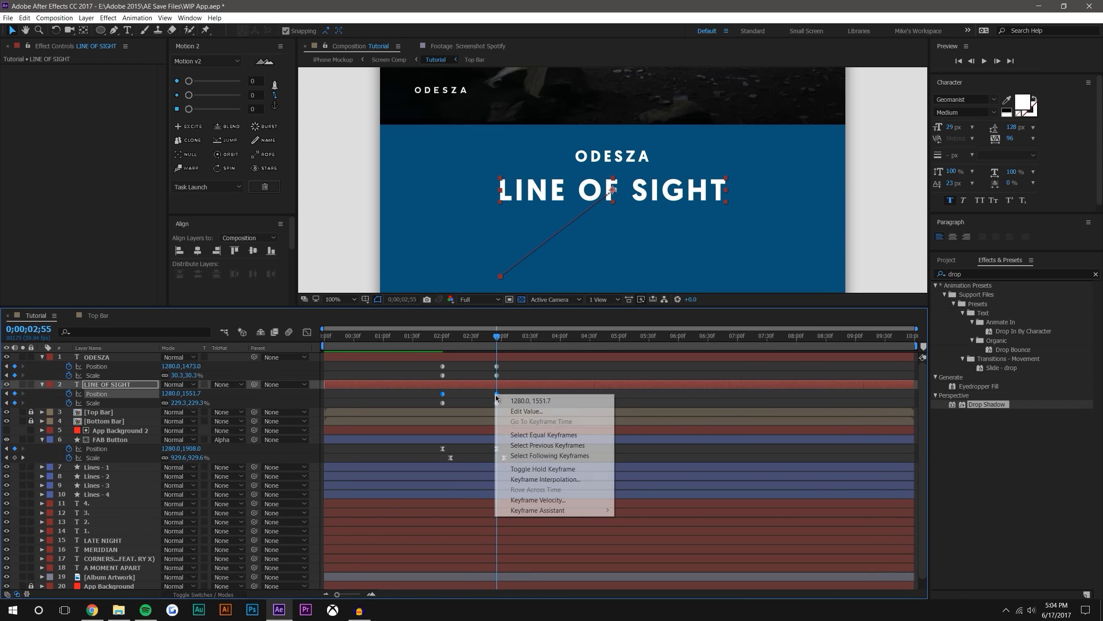
pyautogui.click(546, 478)
pyautogui.click(695, 339)
pyautogui.click(682, 395)
pyautogui.click(669, 410)
# Bend ODESZA's motion path into an arc that leaves the start point horizontally and rises into the end point from below
pyautogui.click(128, 358)
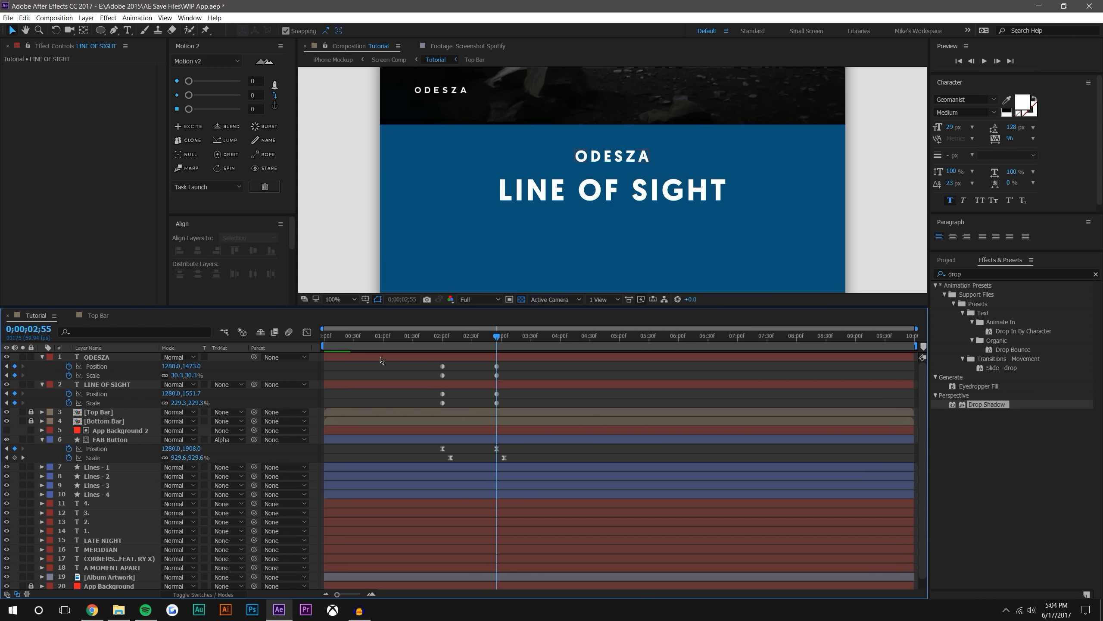
pyautogui.click(128, 361)
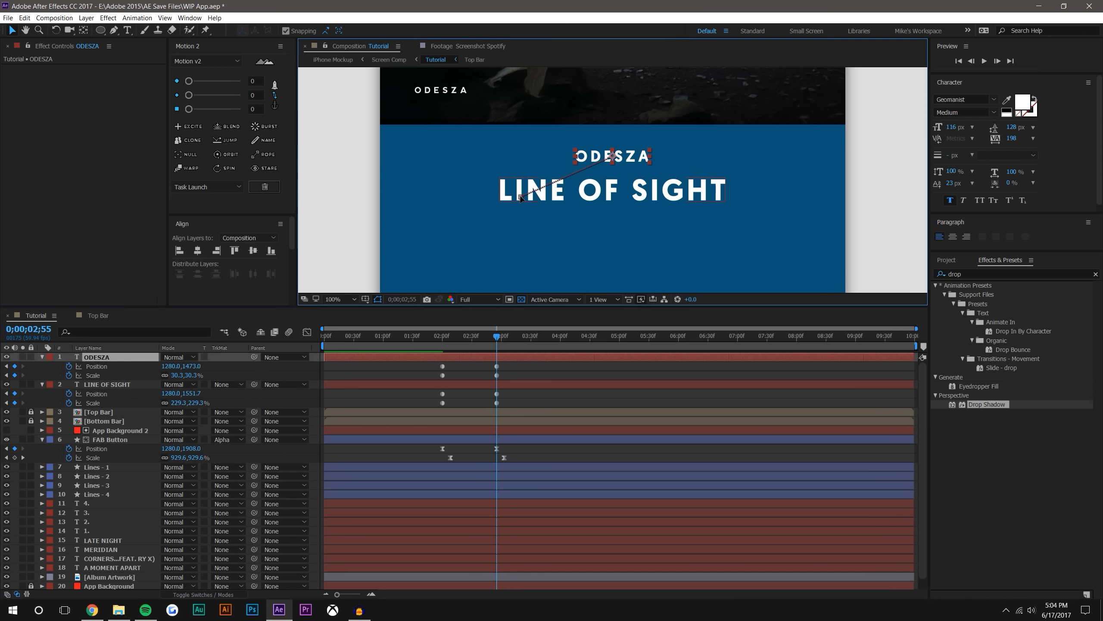
pyautogui.click(522, 197)
pyautogui.moveTo(538, 193); pyautogui.dragTo(577, 201)
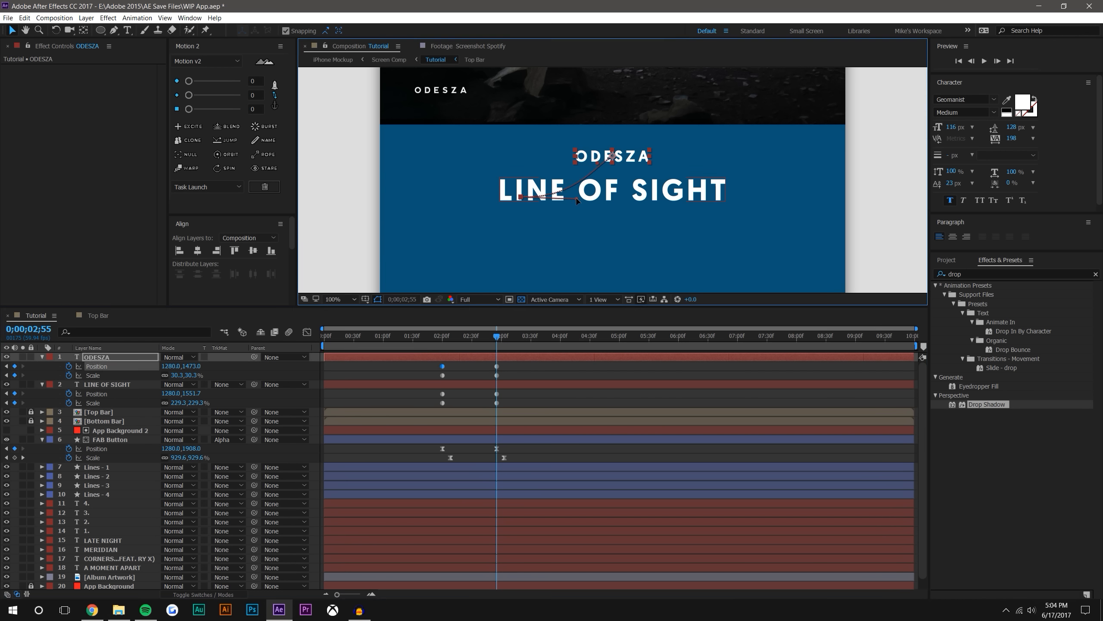
pyautogui.moveTo(599, 165); pyautogui.dragTo(609, 174)
pyautogui.moveTo(584, 196); pyautogui.dragTo(581, 199)
# Bend LINE OF SIGHT's motion path into an arc that starts horizontally and enters the end point from below
pyautogui.click(108, 387)
pyautogui.click(501, 277)
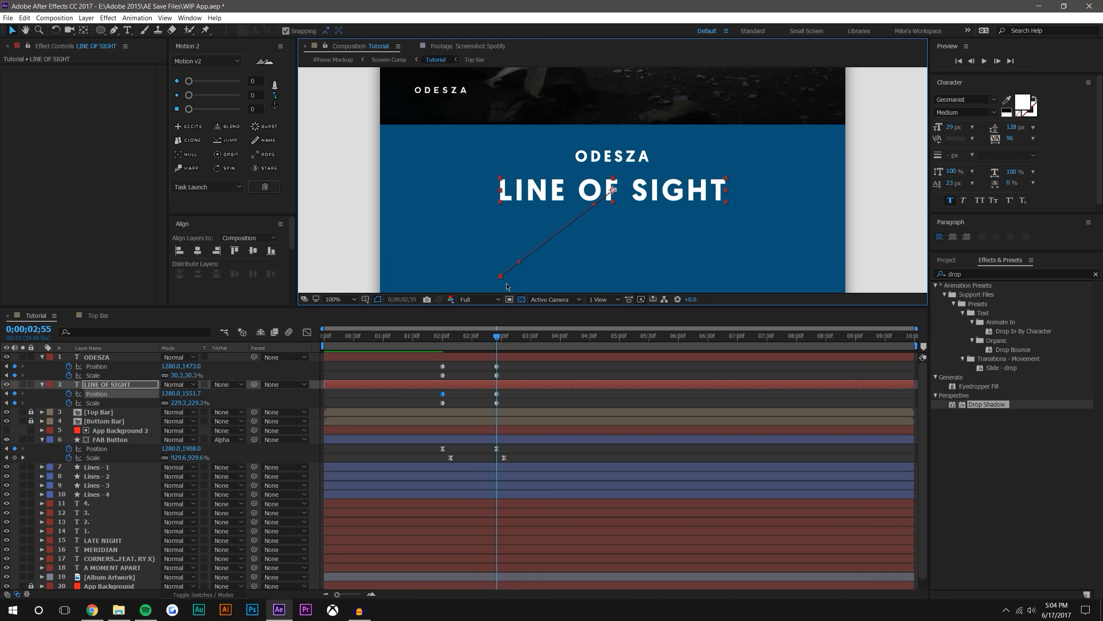
pyautogui.moveTo(520, 263); pyautogui.dragTo(549, 278)
pyautogui.moveTo(595, 208); pyautogui.dragTo(612, 225)
# Apply Motion 2 ease in and out at 100 to all ODESZA and LINE OF SIGHT keyframes and check their speed graph
pyautogui.moveTo(435, 363); pyautogui.dragTo(504, 407)
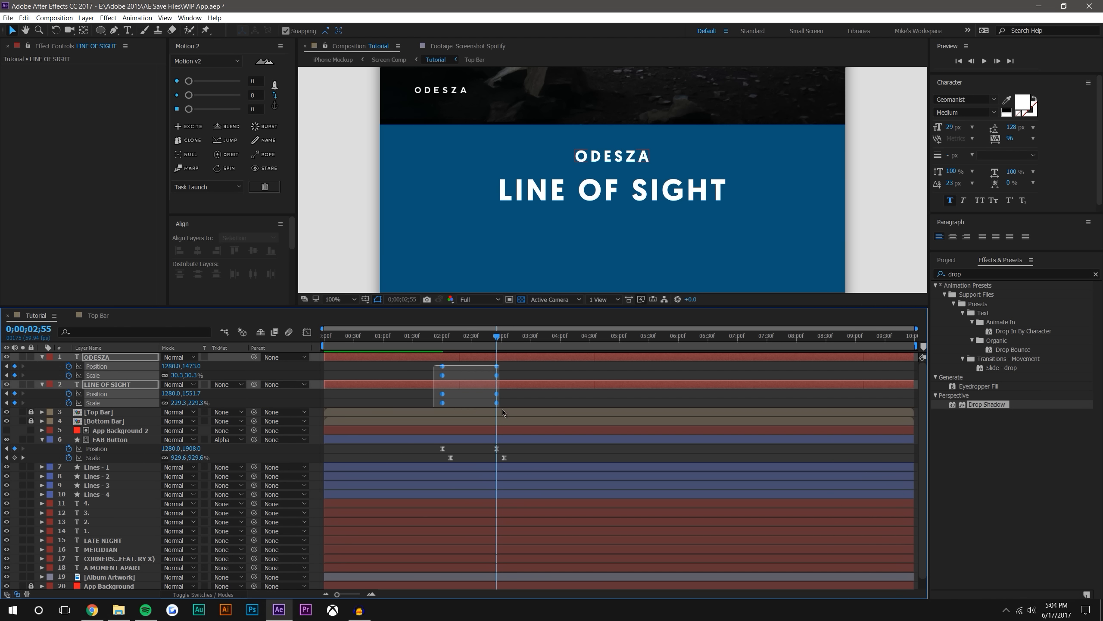
pyautogui.moveTo(190, 109); pyautogui.dragTo(320, 123)
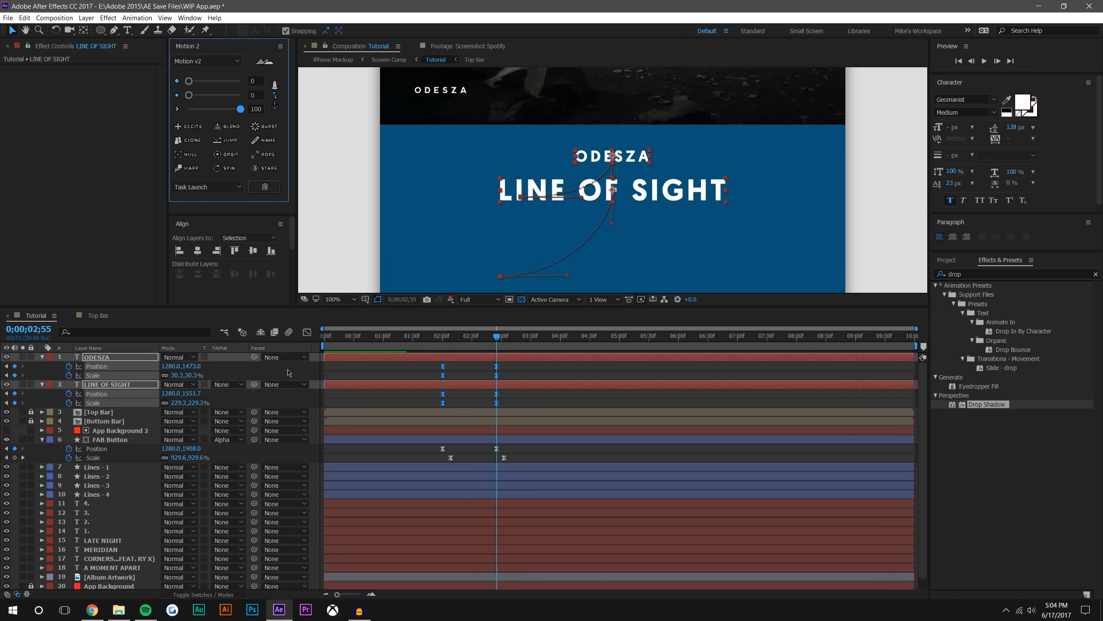
pyautogui.click(307, 332)
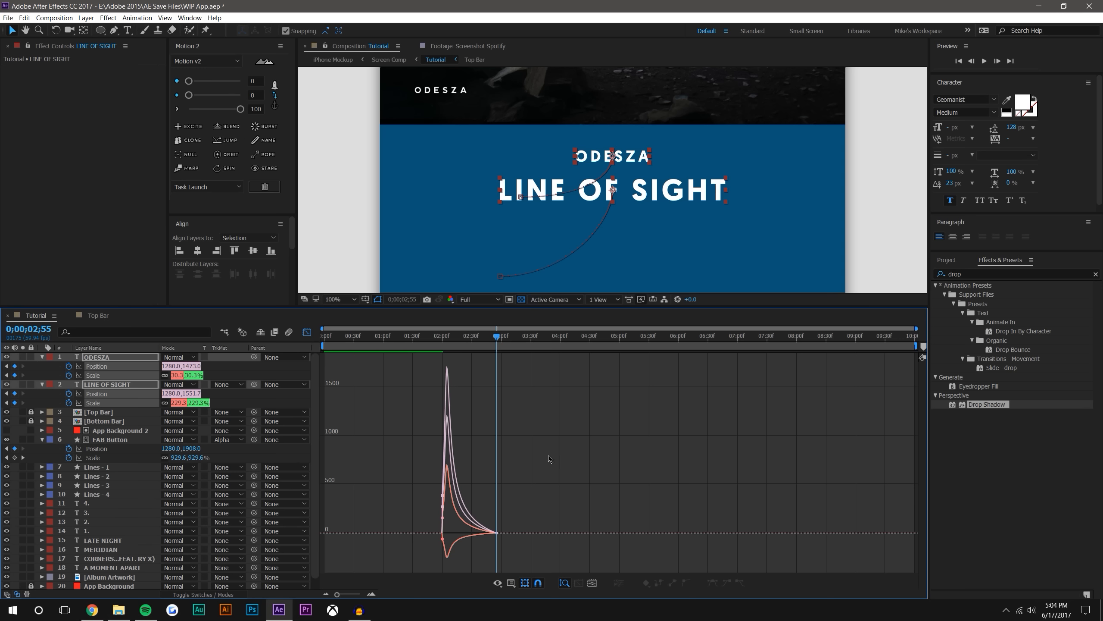
pyautogui.click(307, 331)
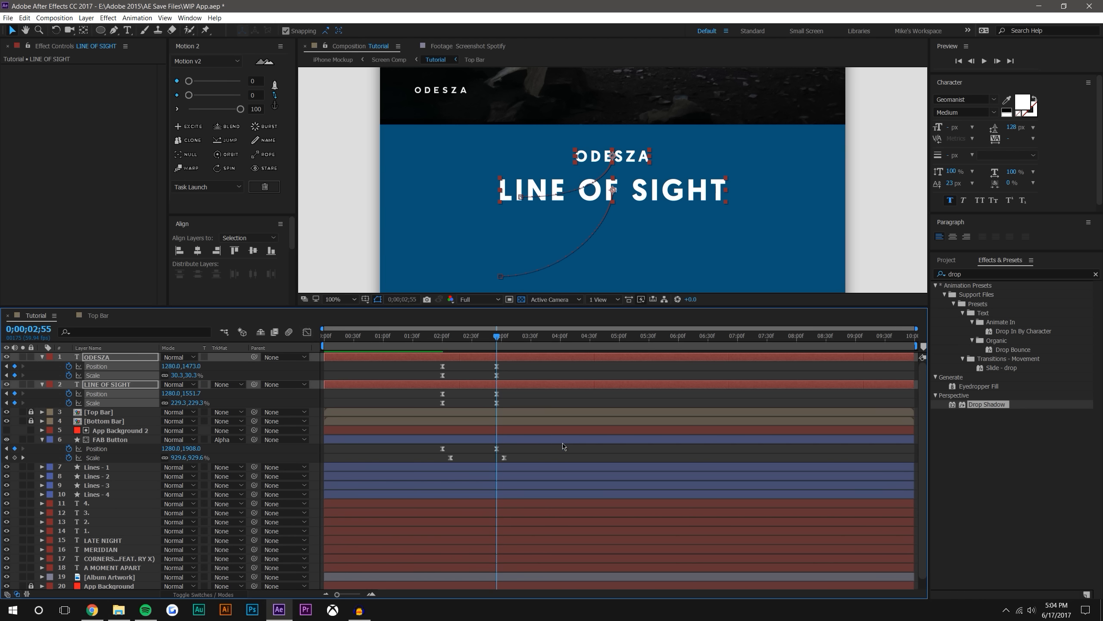
# Preview the whole transition from 0;00;01;38 with the composition zoomed out
pyautogui.click(446, 365)
pyautogui.moveTo(440, 344)
pyautogui.mouseDown()
pyautogui.moveTo(488, 335)
pyautogui.moveTo(421, 335)
pyautogui.mouseUp()
pyautogui.press(',')
pyautogui.click(985, 61)
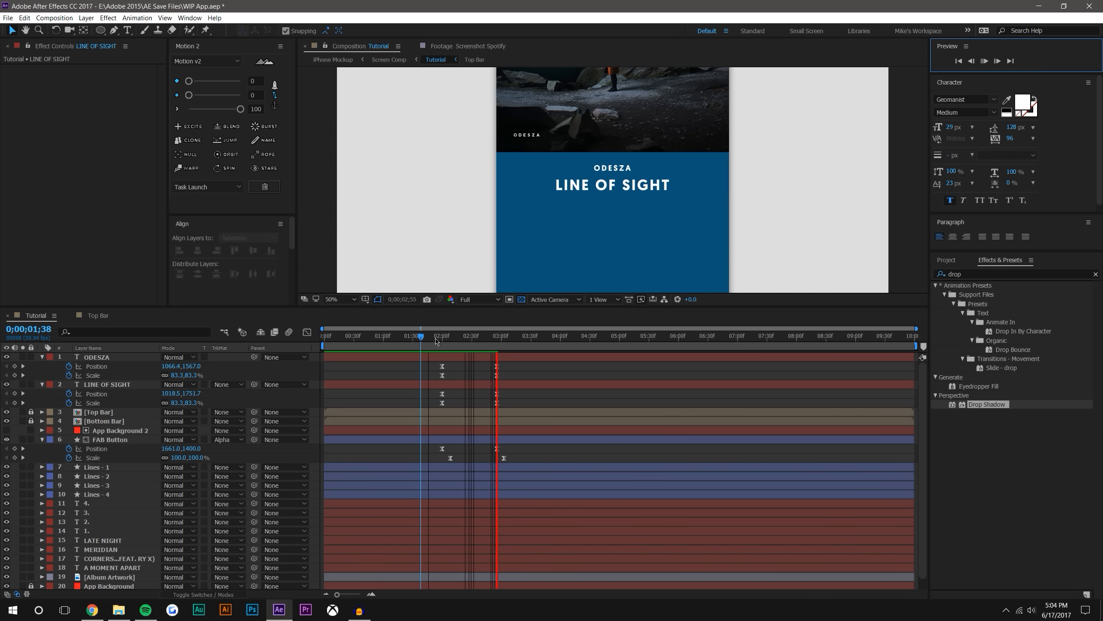
# Delay all ODESZA and LINE OF SIGHT keyframes to start at 0;00;02;08, aligned with the FAB Button's Scale keyframes
pyautogui.moveTo(437, 341); pyautogui.dragTo(531, 413)
pyautogui.press('=')
pyautogui.press('=')
pyautogui.press('=')
pyautogui.moveTo(387, 403); pyautogui.dragTo(419, 403)
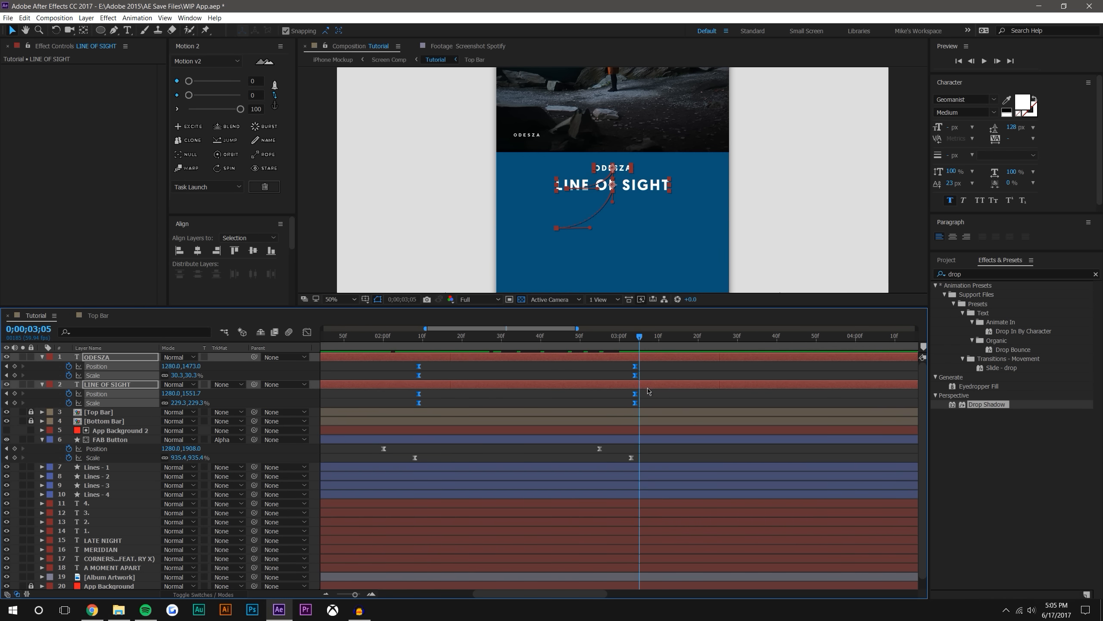
pyautogui.click(416, 338)
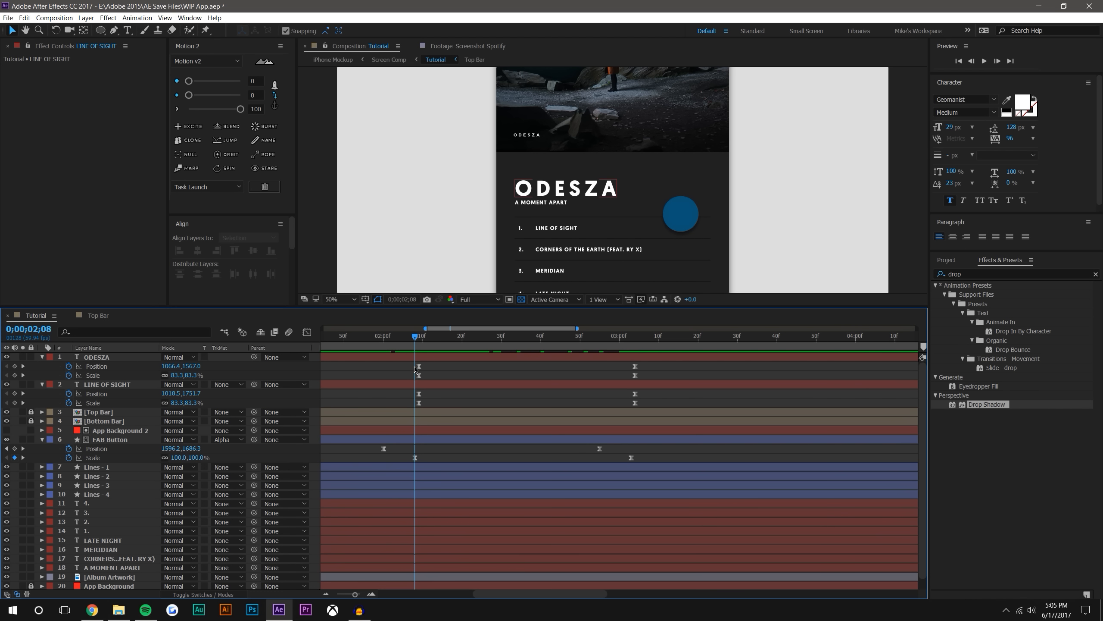
pyautogui.moveTo(669, 366); pyautogui.dragTo(415, 403)
pyautogui.click(397, 394)
# Preview the retimed title animation from 0;00;01;57
pyautogui.click(372, 337)
pyautogui.click(985, 61)
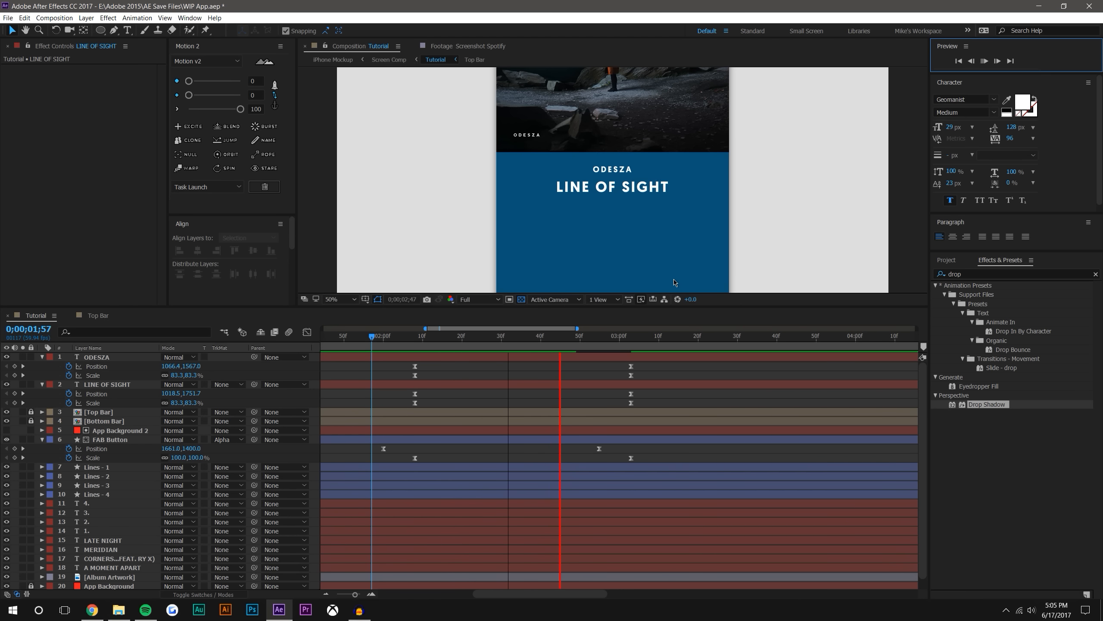
pyautogui.scroll(-2, 651, 242)
# Add Opacity keyframes at 0;00;02;00 to every layer from Lines - 1 through A MOMENT APART
pyautogui.moveTo(372, 338)
pyautogui.mouseDown()
pyautogui.moveTo(501, 334)
pyautogui.moveTo(419, 323)
pyautogui.moveTo(414, 334)
pyautogui.moveTo(385, 333)
pyautogui.mouseUp()
pyautogui.scroll(2, 620, 198)
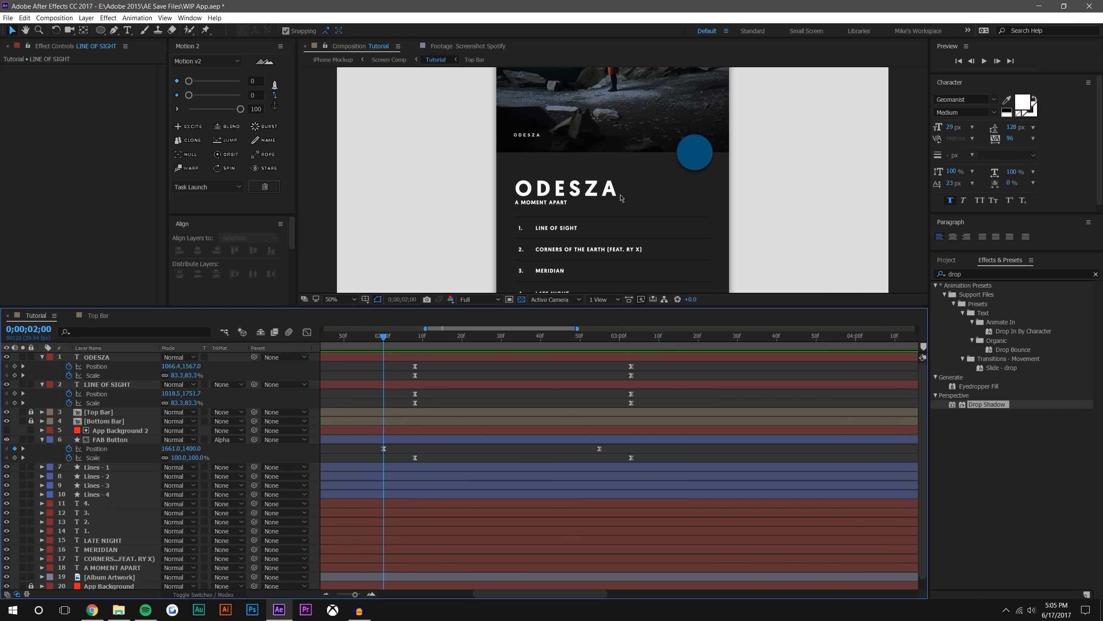
pyautogui.click(113, 467)
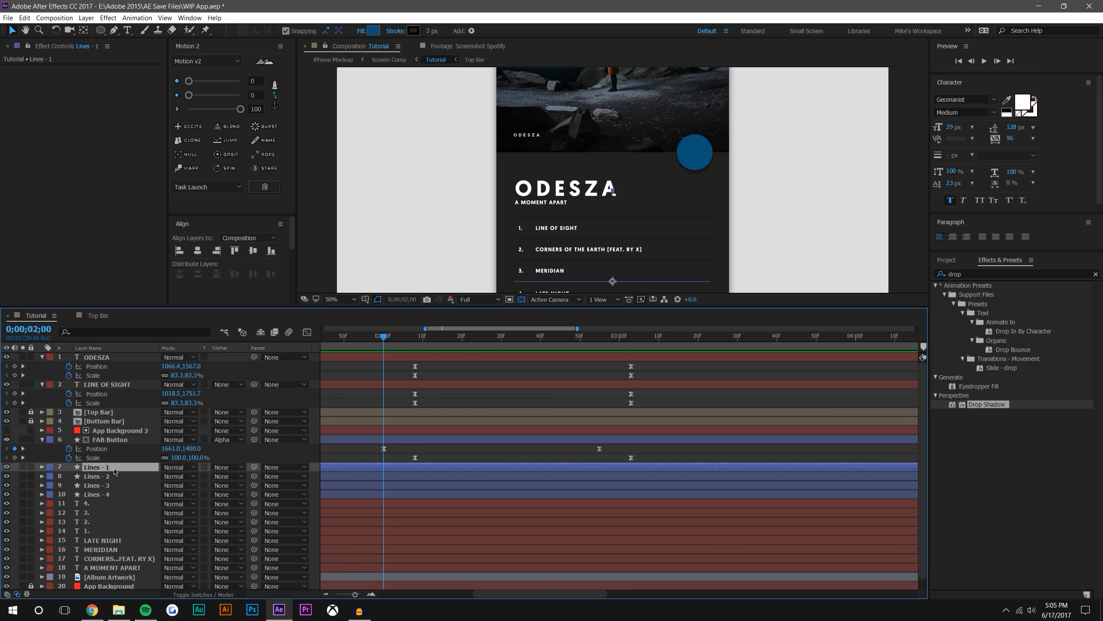
pyautogui.scroll(-1, 112, 543)
pyautogui.keyDown('shift'); pyautogui.click(117, 556); pyautogui.keyUp('shift')
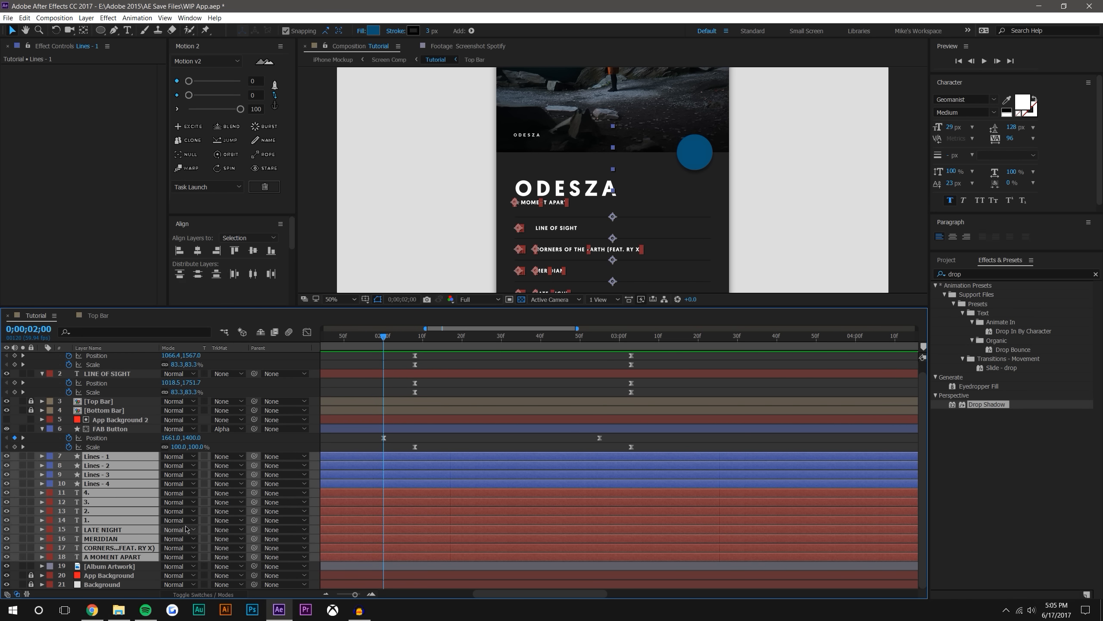
pyautogui.press('t')
pyautogui.click(68, 465)
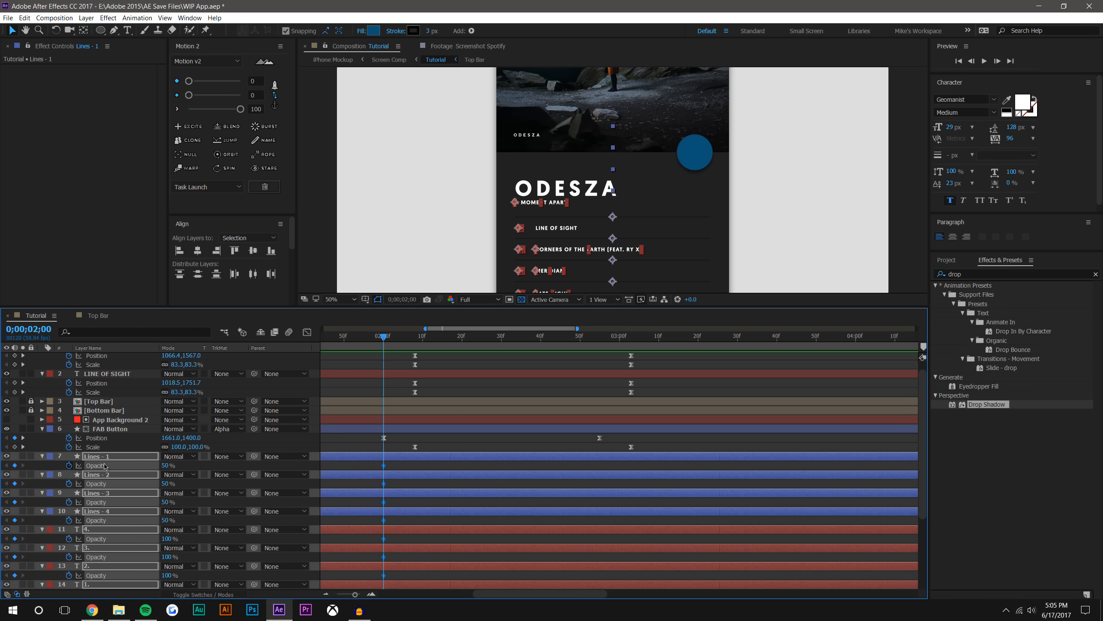
# At 0;00;03;03, lower the Lines layers' Opacity to 0% and the text layers' to 50%, and move these keyframes to 0;00;02;30
pyautogui.moveTo(380, 341); pyautogui.dragTo(633, 345)
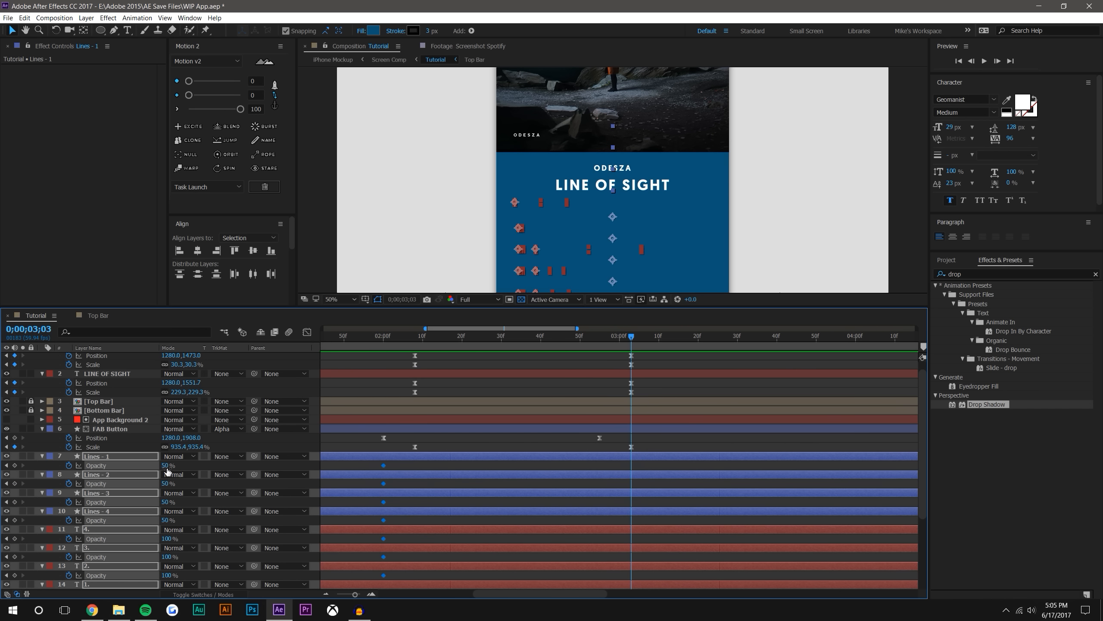
pyautogui.moveTo(137, 468); pyautogui.dragTo(2, 467)
pyautogui.moveTo(632, 468); pyautogui.dragTo(502, 469)
pyautogui.click(514, 469)
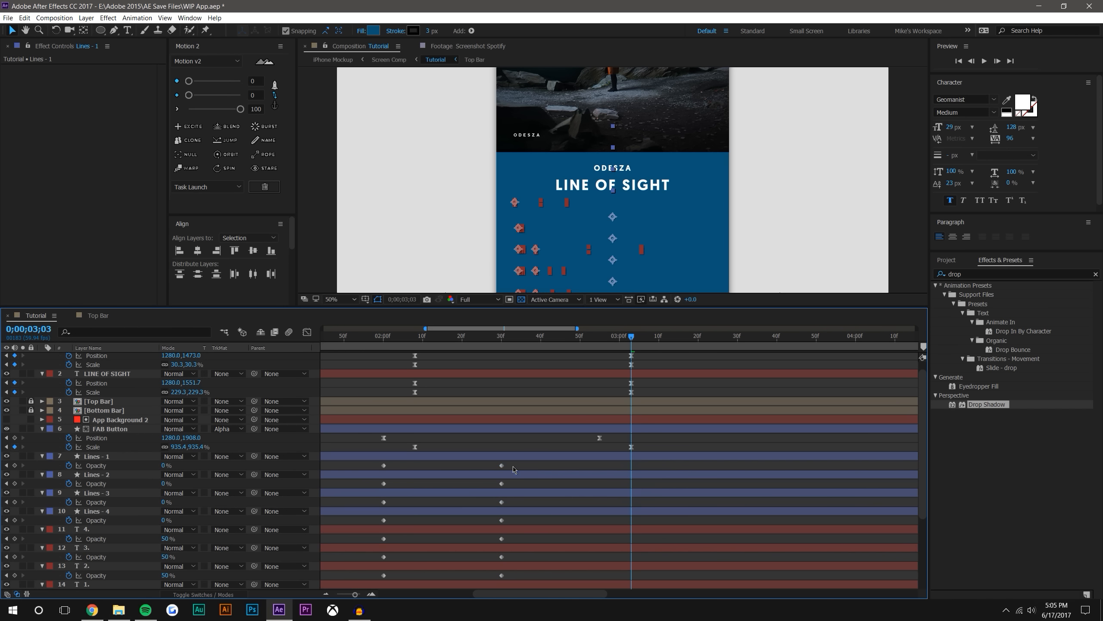
# Apply Motion 2 ease in and out at 100 to all Opacity keyframes of the lines and song list text layers
pyautogui.moveTo(372, 463); pyautogui.dragTo(566, 589)
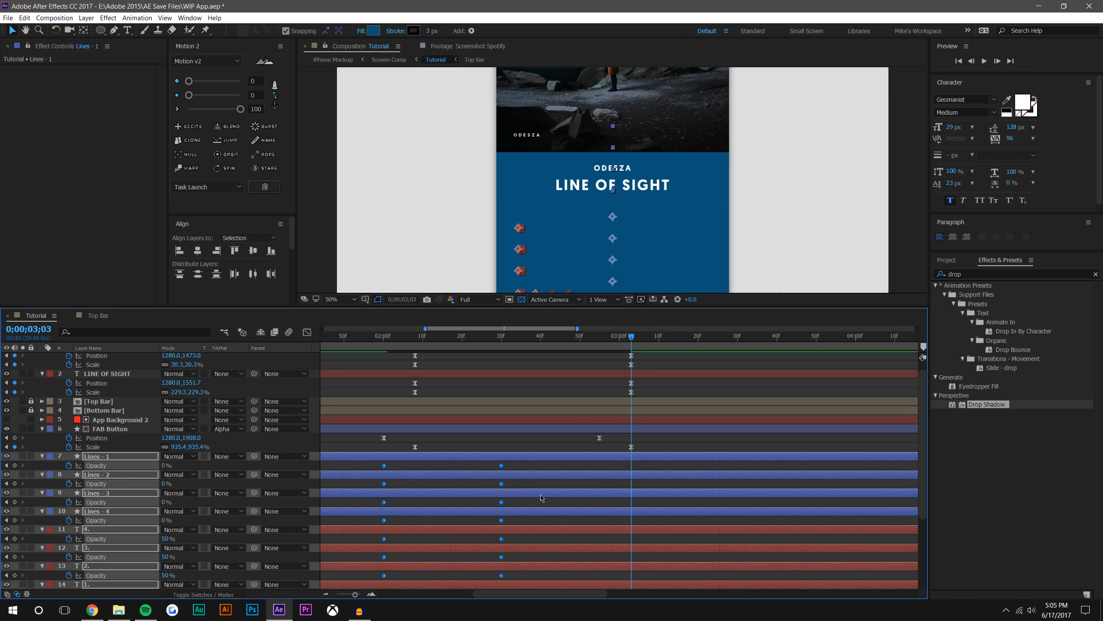
pyautogui.scroll(-4, 542, 498)
pyautogui.click(529, 549)
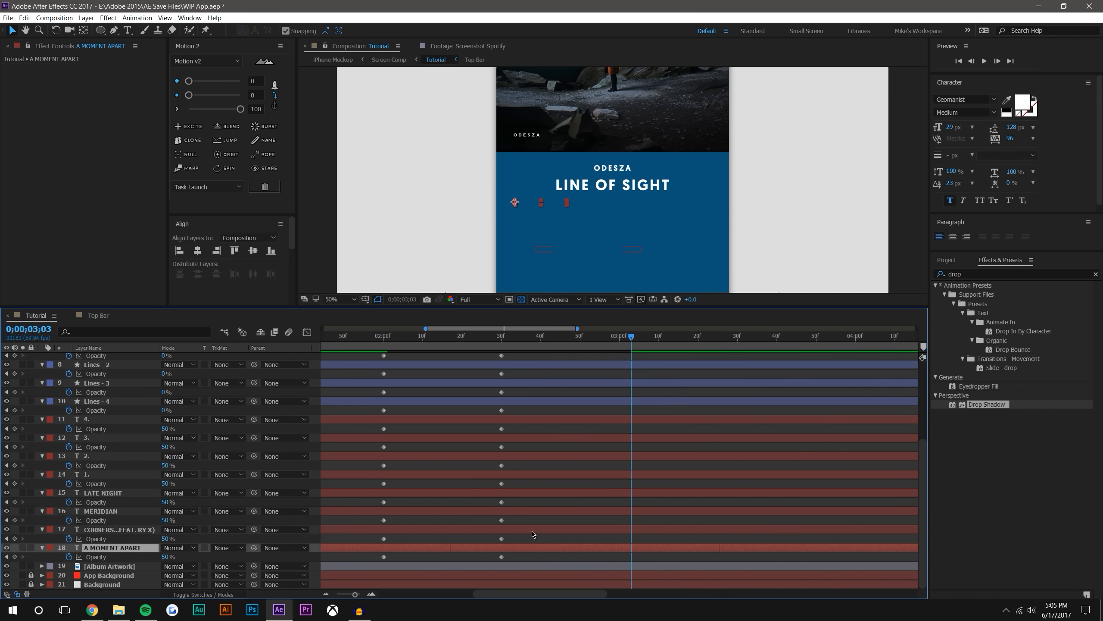
pyautogui.scroll(4, 533, 534)
pyautogui.click(383, 338)
pyautogui.moveTo(385, 339); pyautogui.dragTo(434, 339)
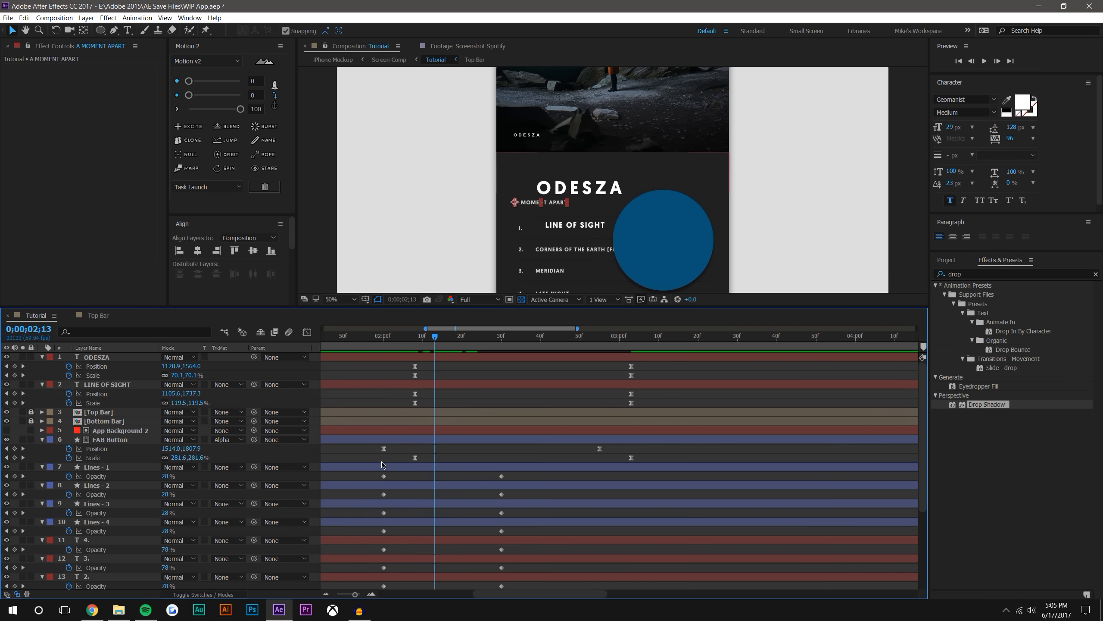
pyautogui.moveTo(382, 480); pyautogui.dragTo(504, 585)
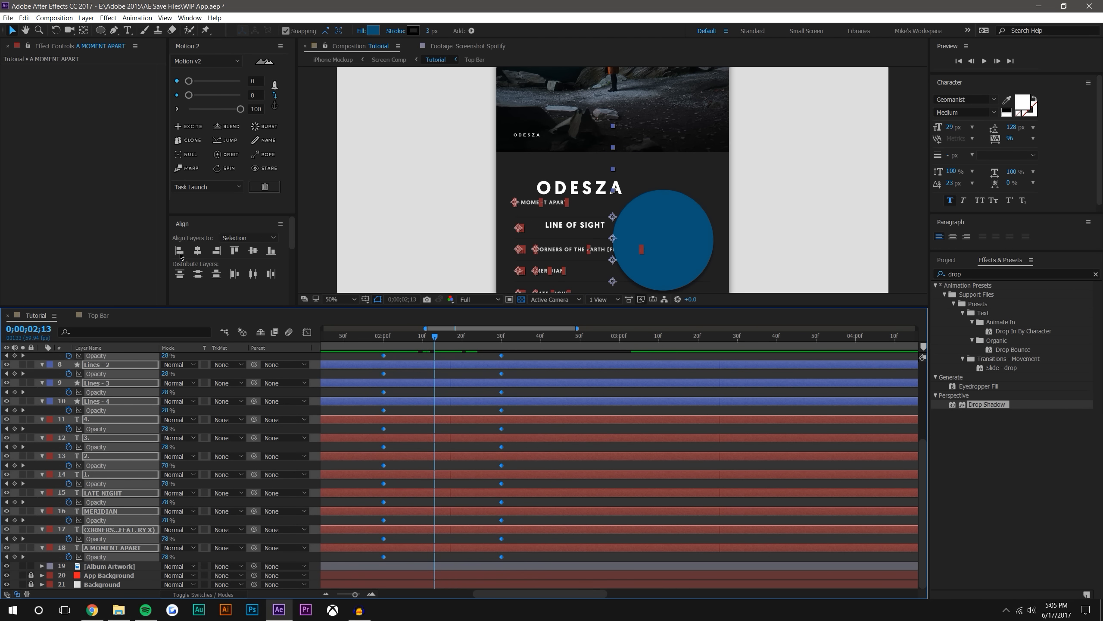
pyautogui.click(240, 109)
pyautogui.click(547, 449)
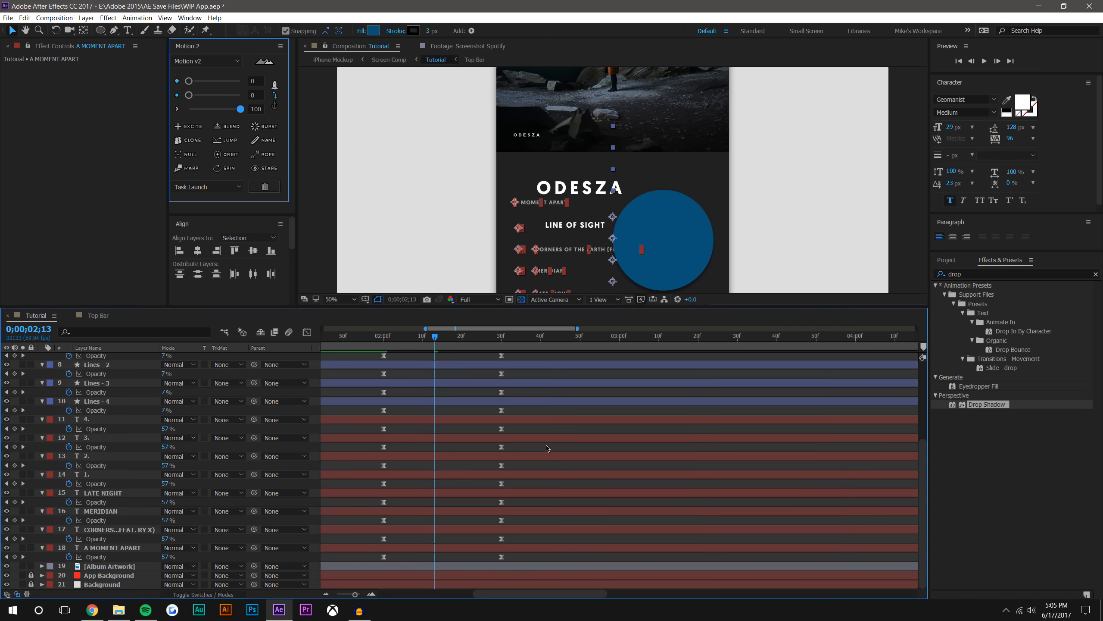
# Shorten the song list fade by moving the ending Opacity keyframes of all line and text layers to 0;00;02;12
pyautogui.moveTo(394, 333); pyautogui.dragTo(430, 335)
pyautogui.moveTo(503, 536); pyautogui.dragTo(493, 461)
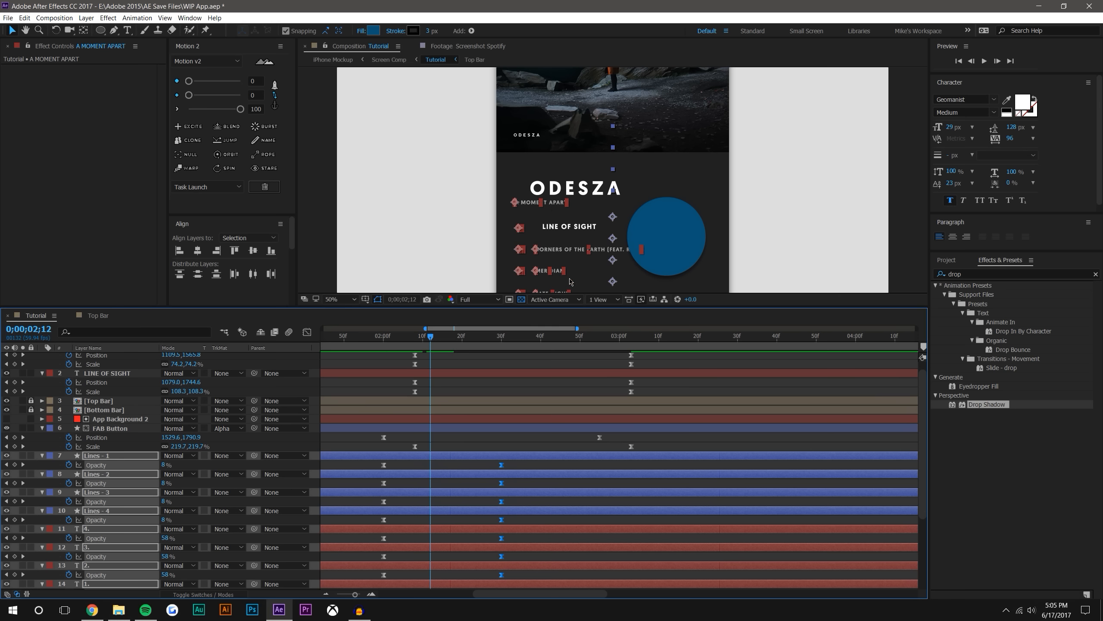
pyautogui.moveTo(503, 467); pyautogui.dragTo(431, 468)
pyautogui.click(431, 358)
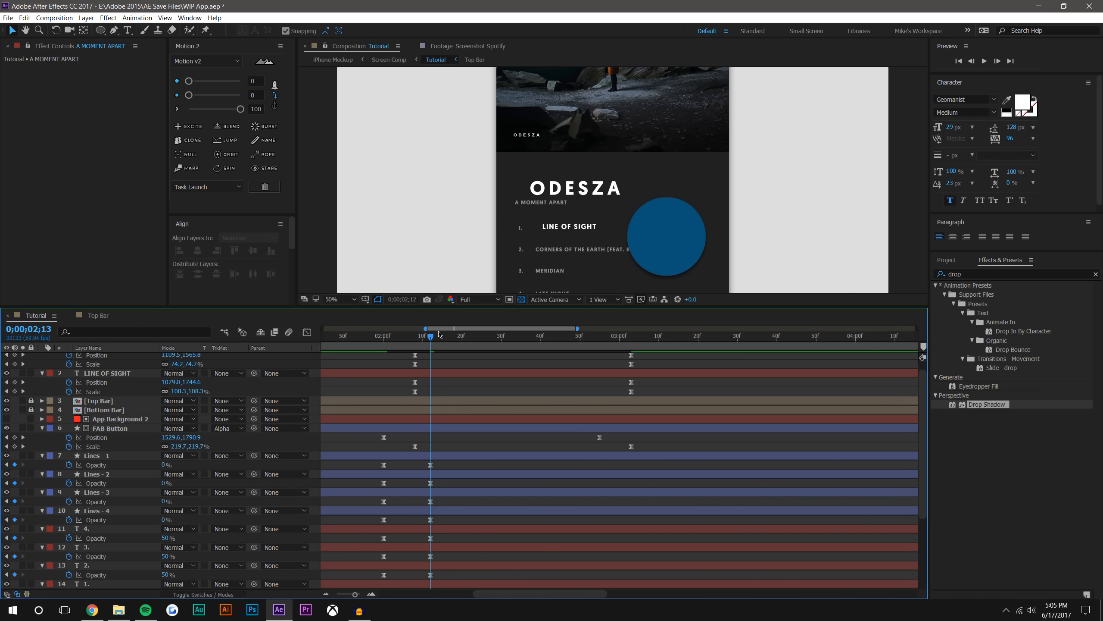
pyautogui.moveTo(439, 333); pyautogui.dragTo(429, 334)
pyautogui.scroll(-3, 468, 466)
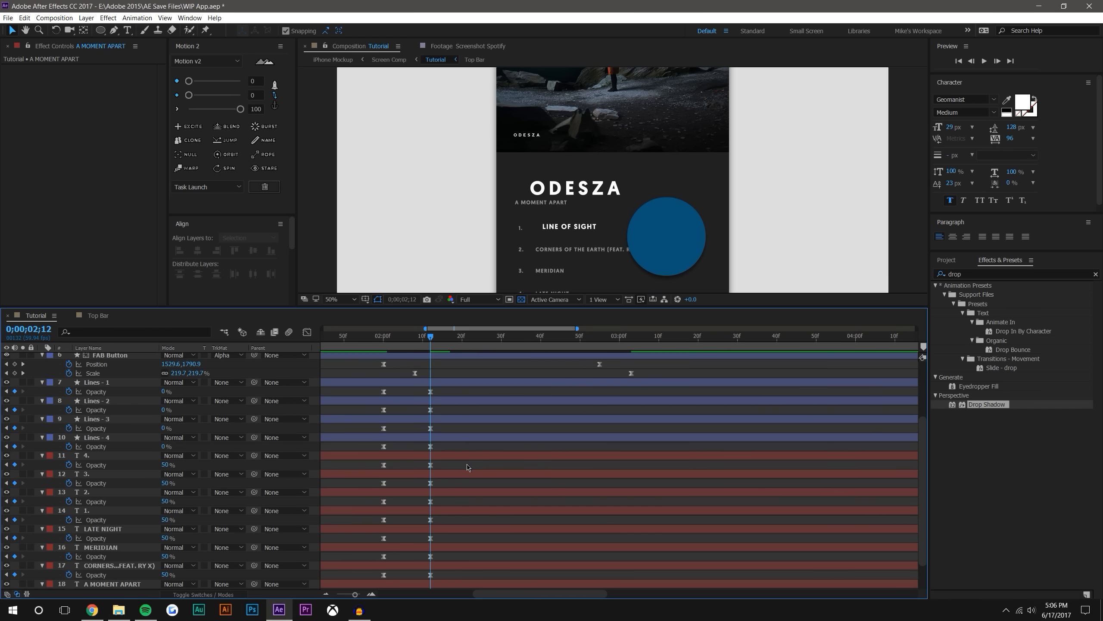
# At 0;00;02;12, set the Opacity of text layers 3., 2., 1., LATE NIGHT, MERIDIAN, CORNERS OF THE EARTH and A MOMENT APART to 0%
pyautogui.moveTo(443, 338); pyautogui.dragTo(431, 338)
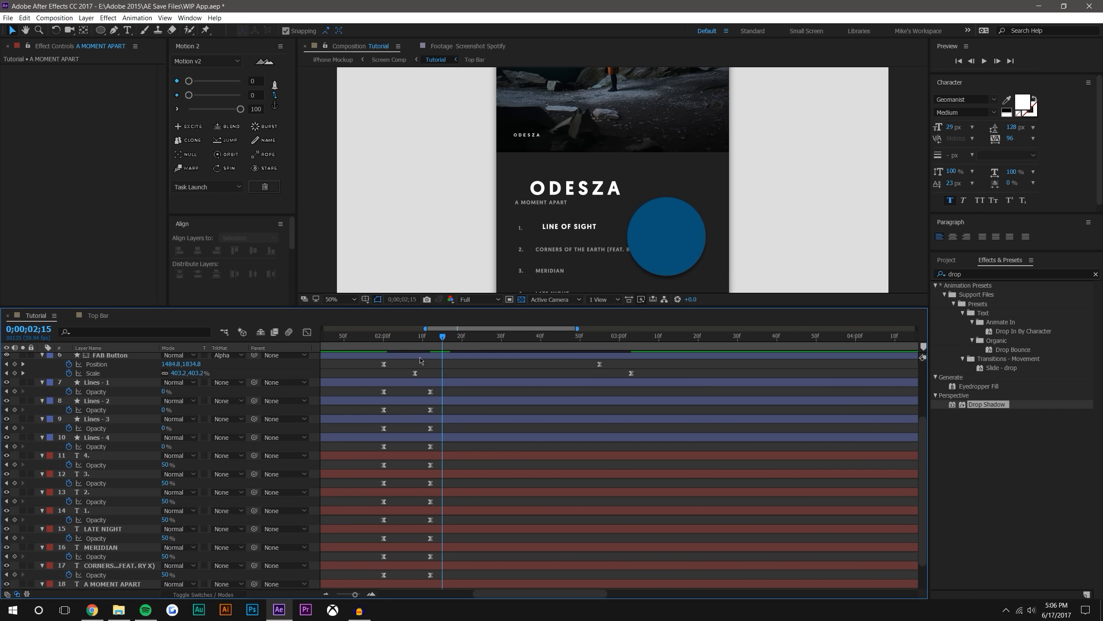
pyautogui.moveTo(164, 501); pyautogui.dragTo(148, 520)
pyautogui.click(157, 537)
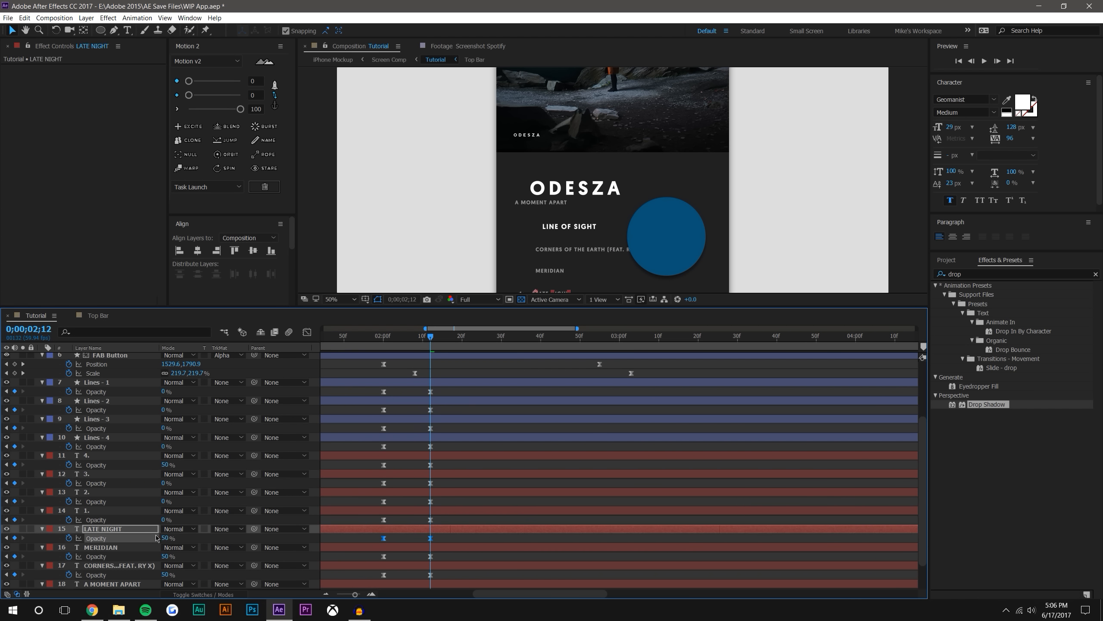
pyautogui.moveTo(164, 556)
pyautogui.mouseDown()
pyautogui.moveTo(150, 557)
pyautogui.moveTo(155, 578)
pyautogui.moveTo(150, 557)
pyautogui.mouseUp()
pyautogui.scroll(-2, 156, 541)
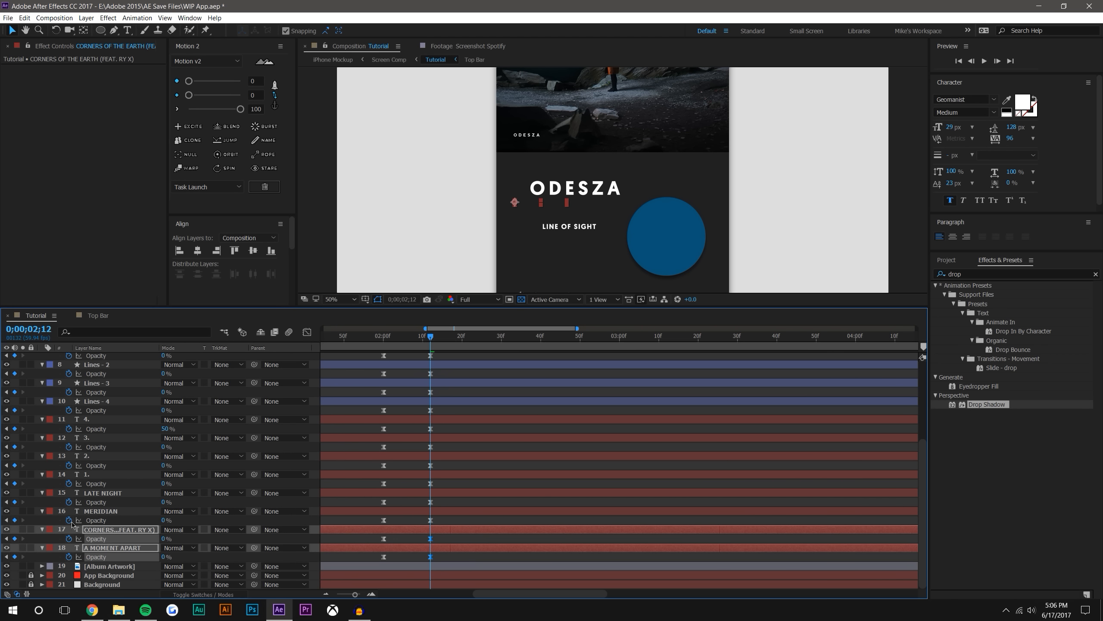
# Lengthen the fade by moving the ending Opacity keyframes of all line and song list text layers to 0;00;02;21
pyautogui.scroll(4, 473, 450)
pyautogui.scroll(1, 404, 392)
pyautogui.scroll(-1, 404, 392)
pyautogui.moveTo(416, 431); pyautogui.dragTo(442, 510)
pyautogui.moveTo(454, 583)
pyautogui.mouseDown()
pyautogui.moveTo(457, 615)
pyautogui.moveTo(460, 580)
pyautogui.mouseUp()
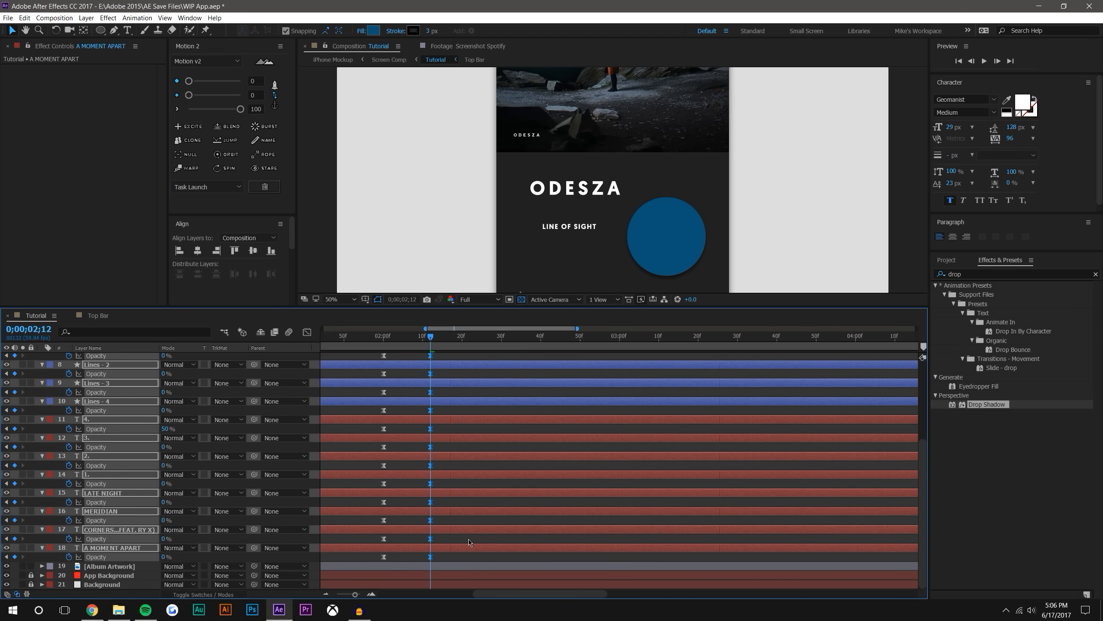
pyautogui.scroll(6, 437, 488)
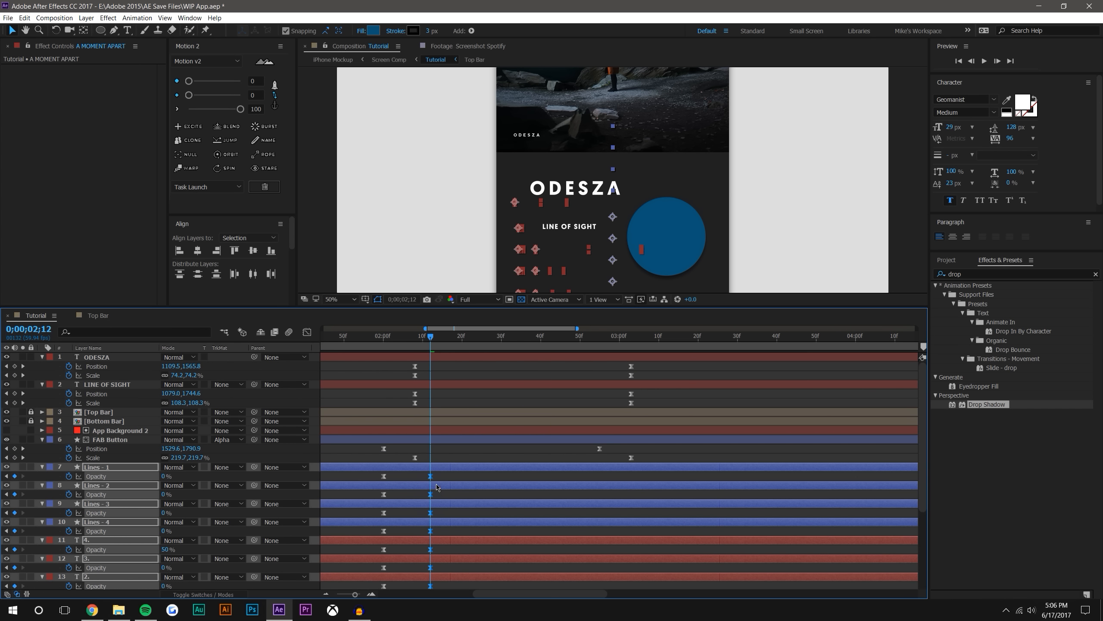
pyautogui.click(466, 337)
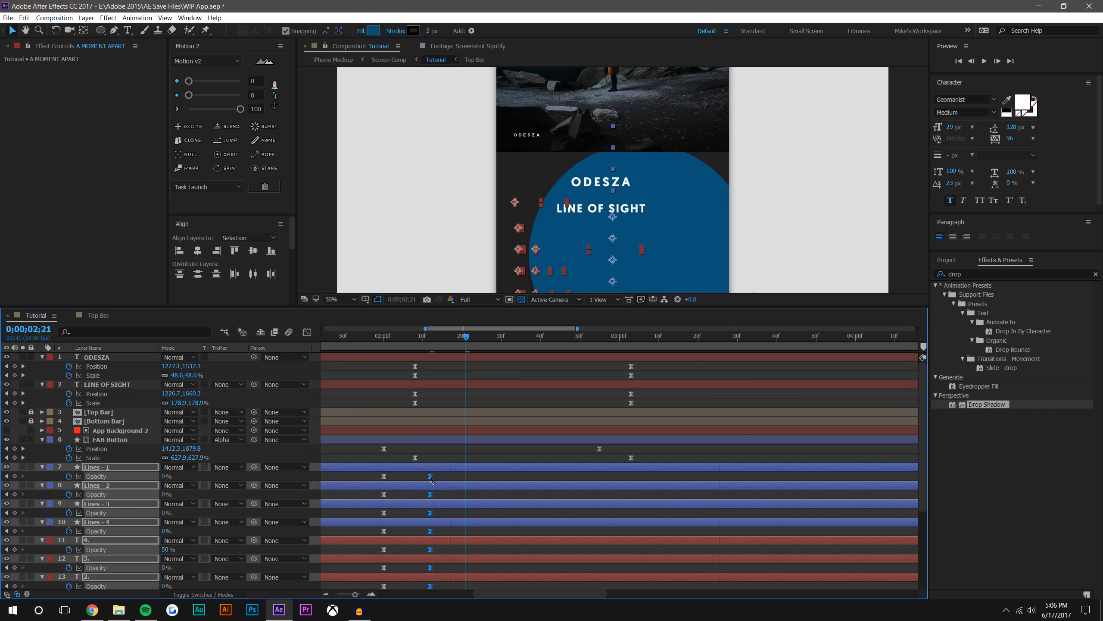
pyautogui.moveTo(463, 477); pyautogui.dragTo(466, 478)
pyautogui.click(420, 393)
# Preview the song list fade from 0;00;01;55 and go to 0;00;03;13
pyautogui.moveTo(387, 336); pyautogui.dragTo(364, 333)
pyautogui.click(984, 61)
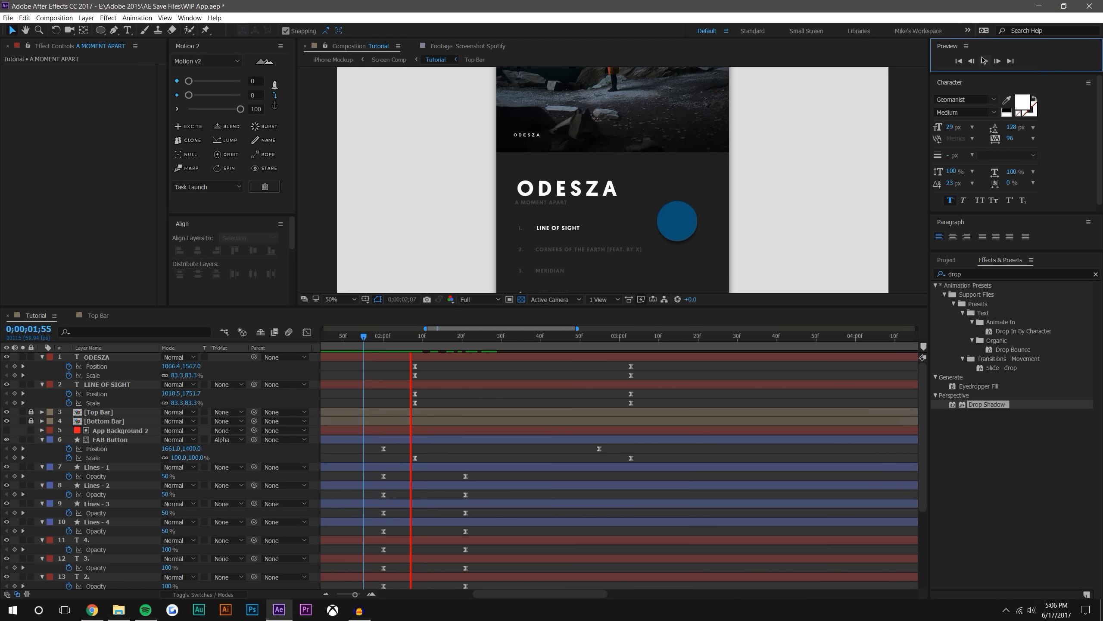
pyautogui.moveTo(375, 334); pyautogui.dragTo(671, 266)
pyautogui.scroll(-2, 612, 161)
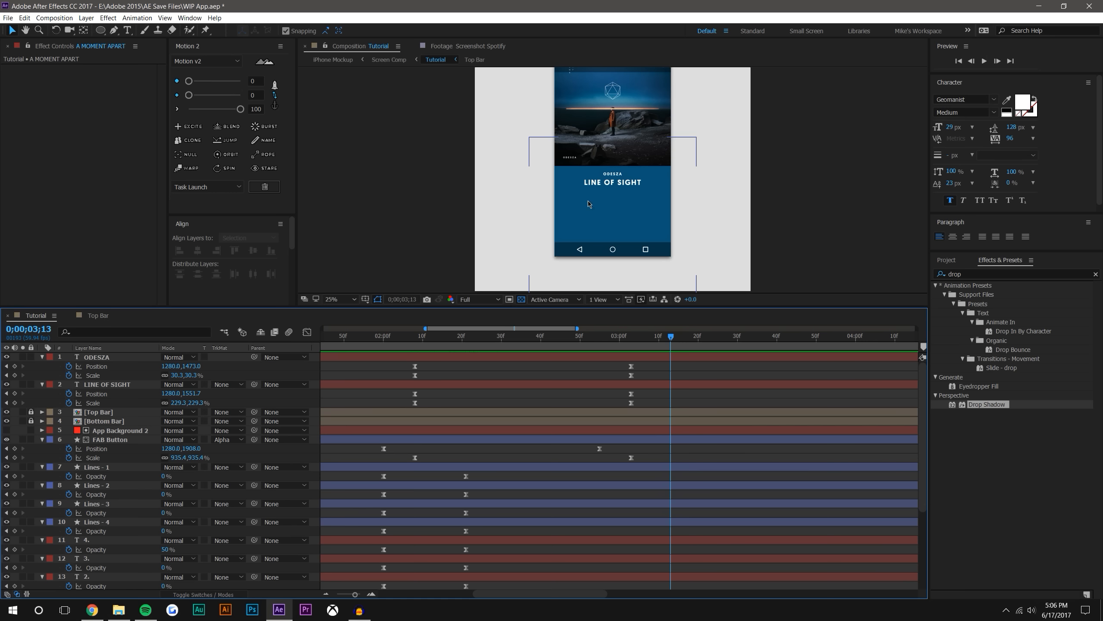
# Collapse the revealed properties of the layers from FAB Button through A MOMENT APART
pyautogui.click(42, 449)
pyautogui.click(42, 458)
pyautogui.click(42, 467)
pyautogui.click(42, 476)
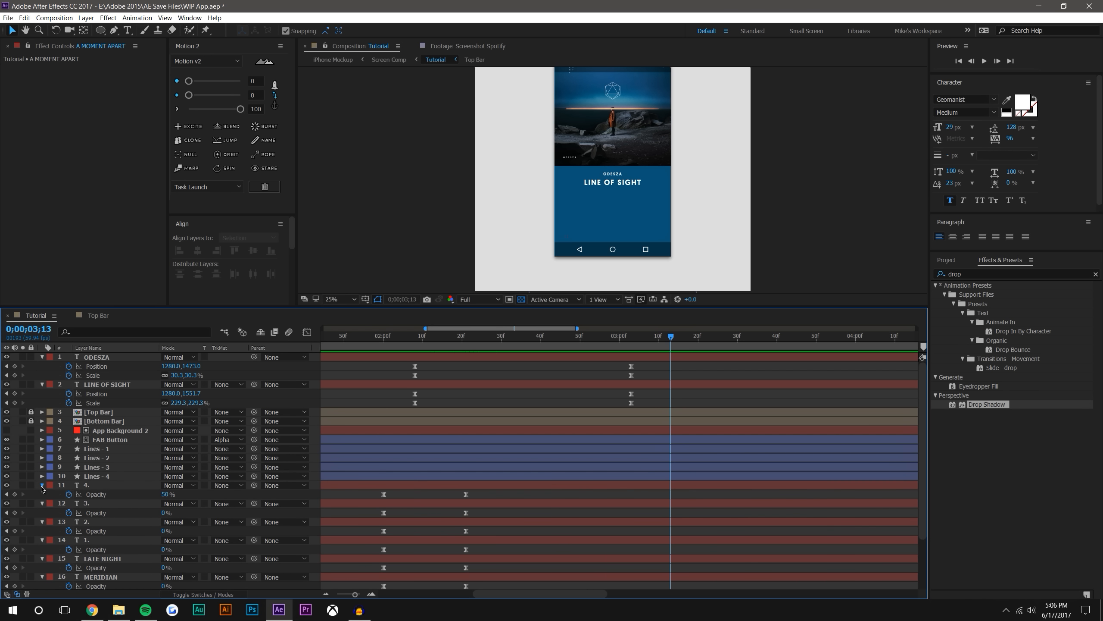
pyautogui.click(42, 485)
pyautogui.click(42, 495)
pyautogui.click(42, 504)
pyautogui.click(43, 513)
pyautogui.click(42, 521)
pyautogui.click(42, 531)
pyautogui.click(43, 540)
pyautogui.click(42, 549)
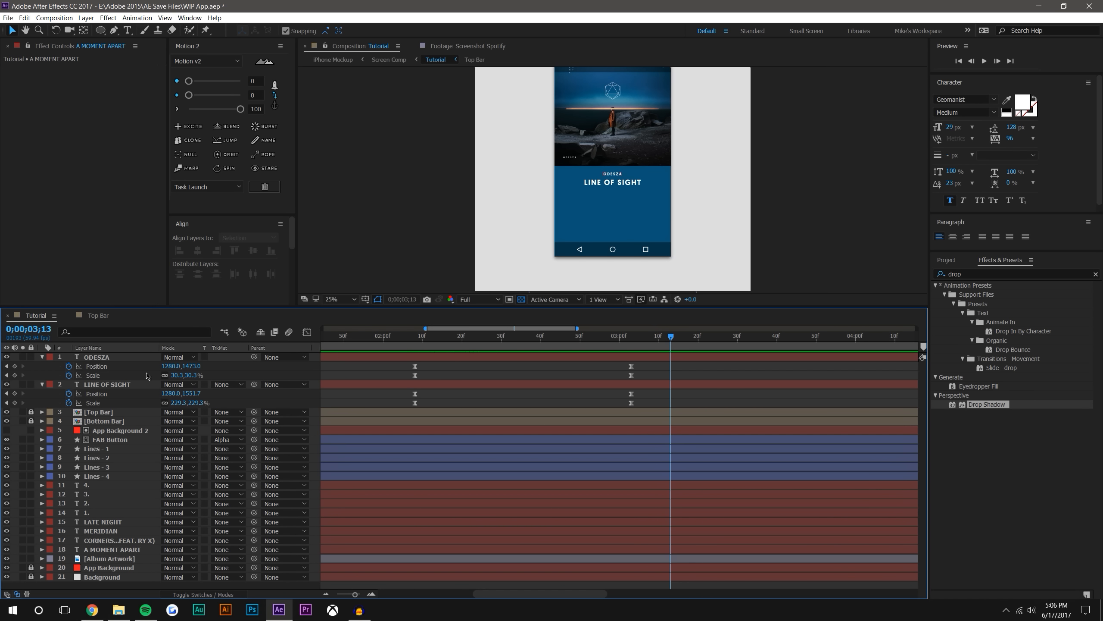
# Pre-compose the layers from Lines - 1 through A MOMENT APART as Pre FAB List, moving all attributes into it
pyautogui.click(100, 451)
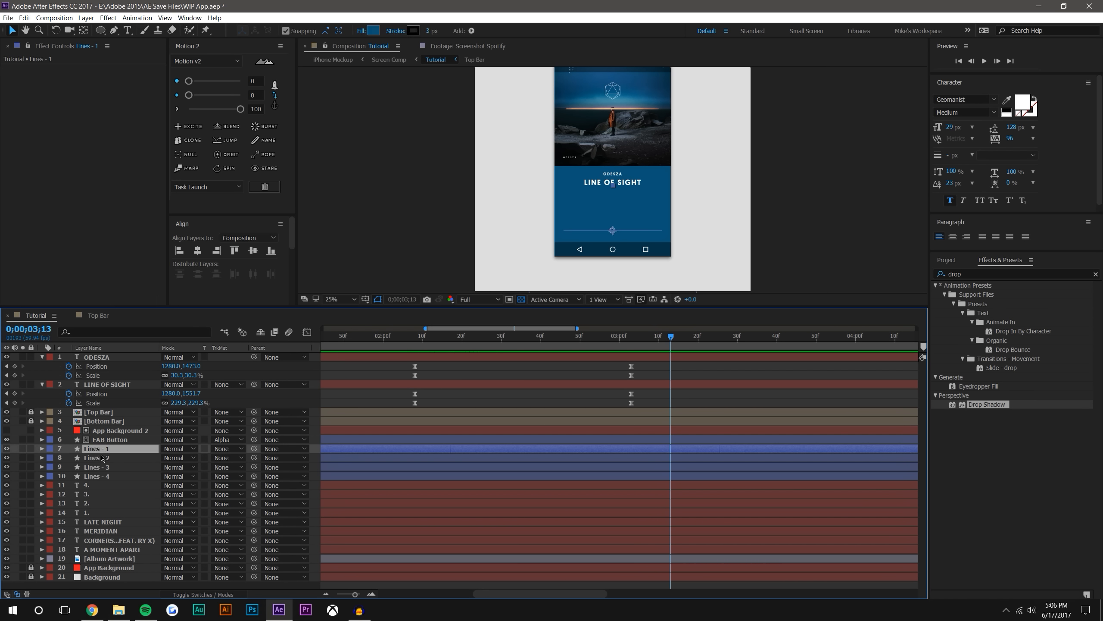
pyautogui.keyDown('shift'); pyautogui.click(100, 549); pyautogui.keyUp('shift')
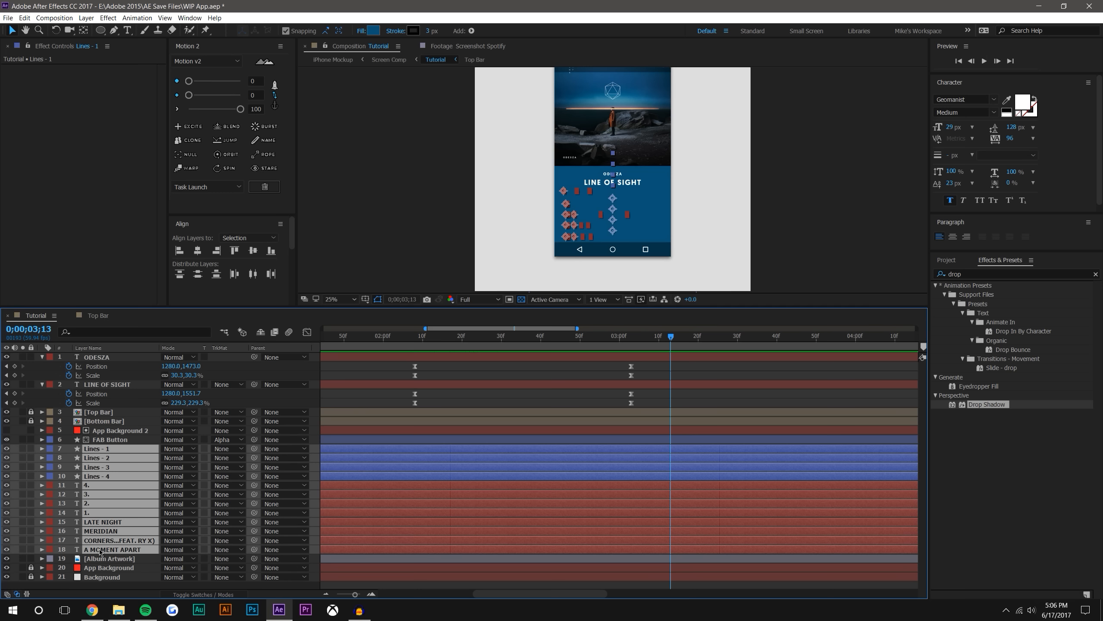
pyautogui.hotkey('ctrl', 'shift', 'c')
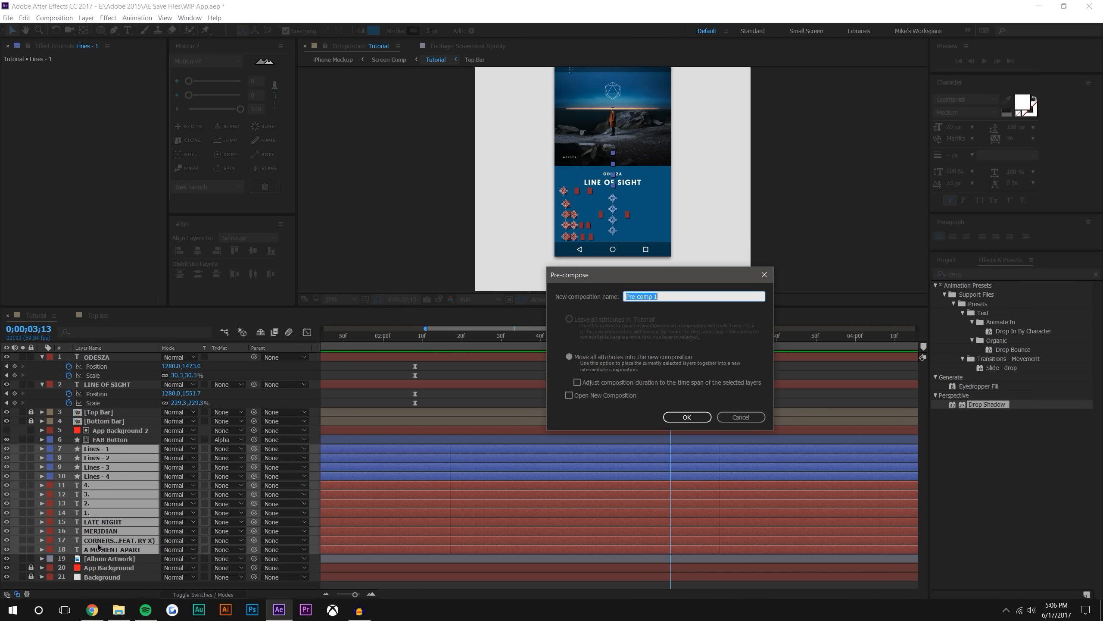
pyautogui.write('Pre FAB List')
pyautogui.click(687, 417)
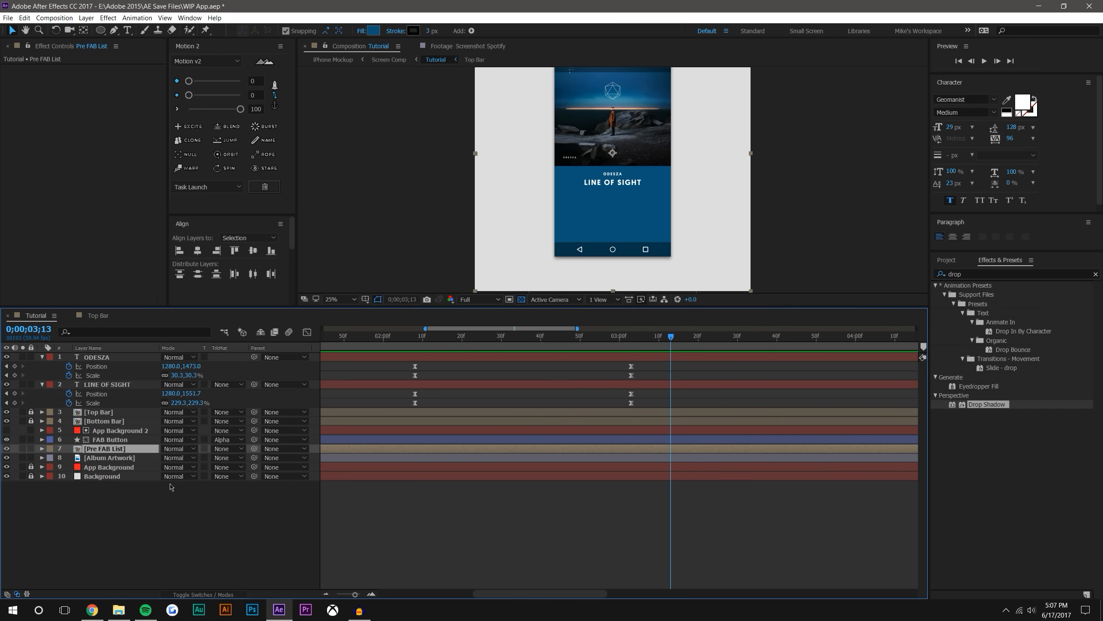
# Show the layer switches, open the Pre FAB List composition and reveal the Opacity of all its layers
pyautogui.click(205, 594)
pyautogui.moveTo(388, 335)
pyautogui.mouseDown()
pyautogui.moveTo(493, 335)
pyautogui.moveTo(382, 335)
pyautogui.moveTo(463, 336)
pyautogui.moveTo(405, 335)
pyautogui.mouseUp()
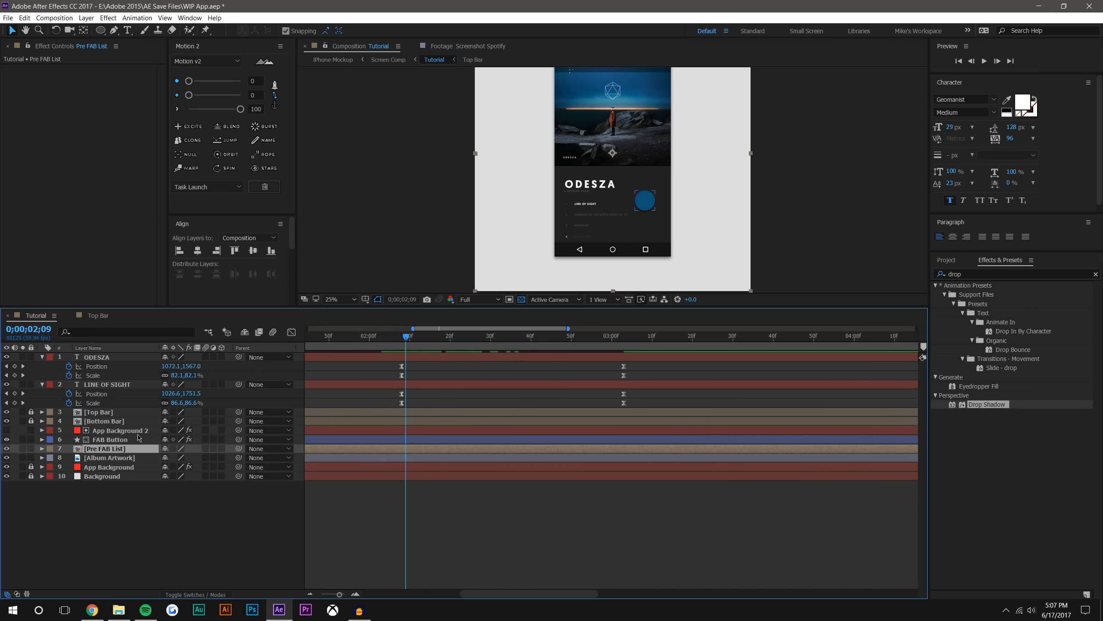
pyautogui.scroll(2, 563, 245)
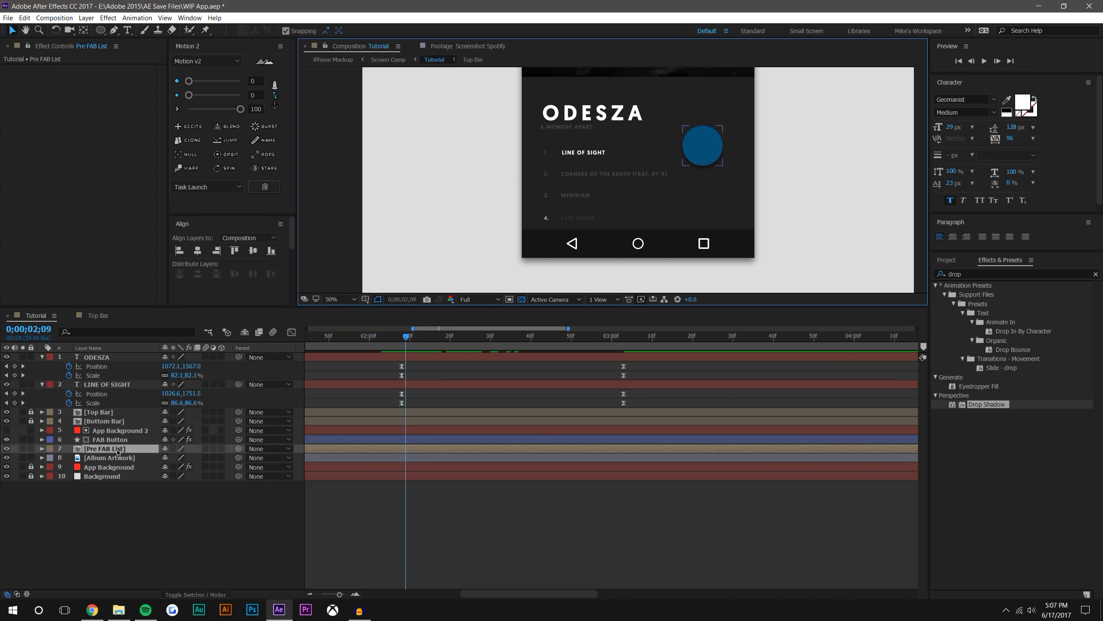
pyautogui.doubleClick(115, 450)
pyautogui.click(90, 403)
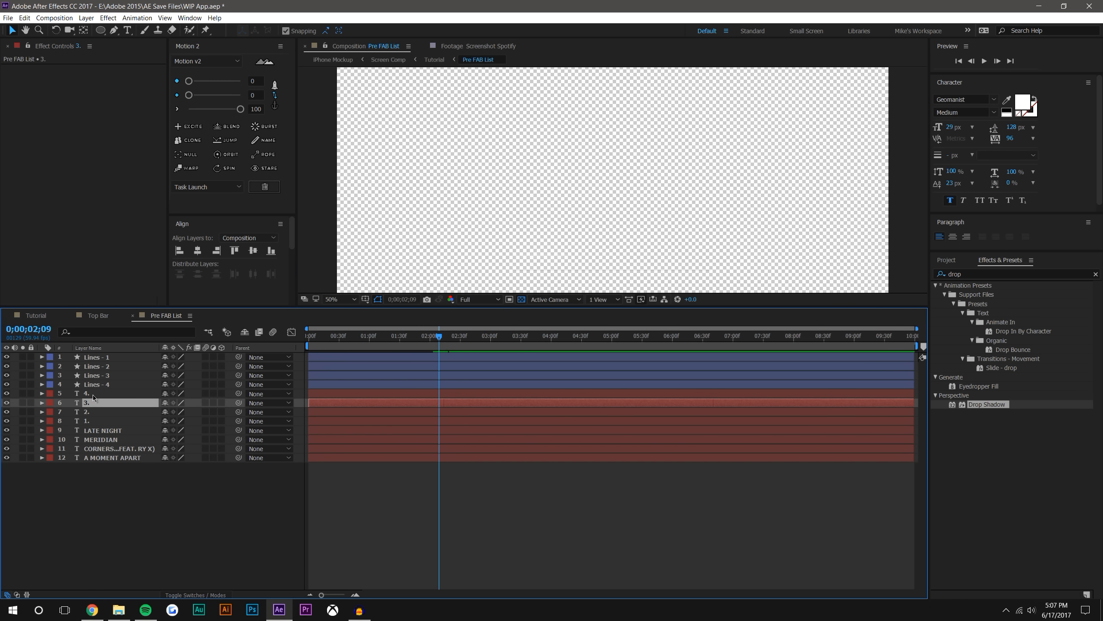
pyautogui.hotkey('ctrl', 'a')
pyautogui.press('t')
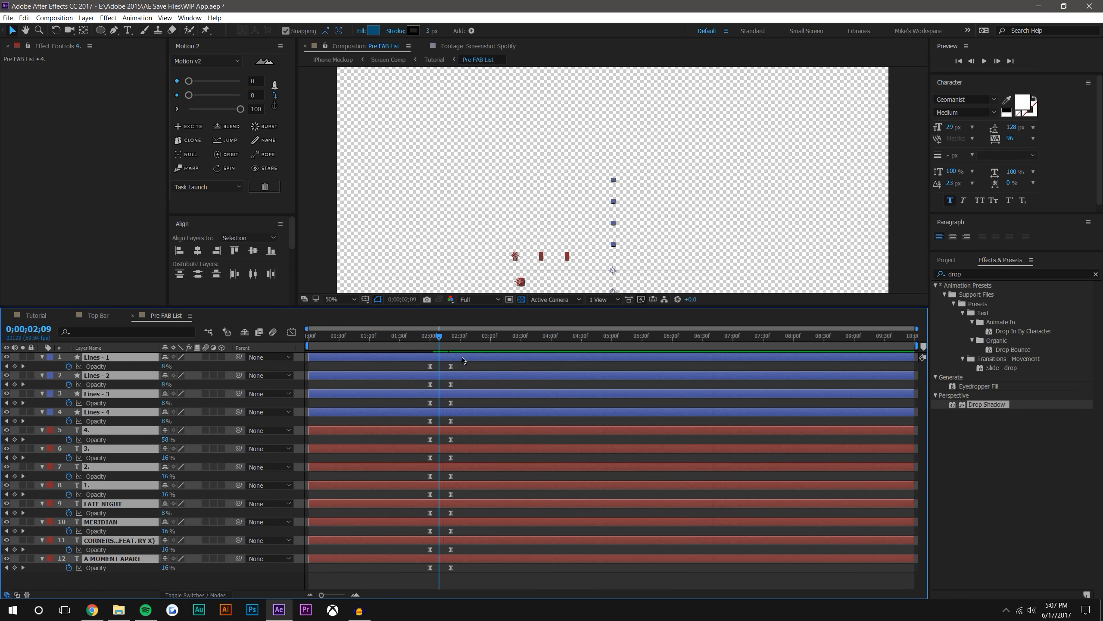
# Set the Opacity of text layer 4. to 0% at the ending keyframe at 0;00;02;21
pyautogui.press('k')
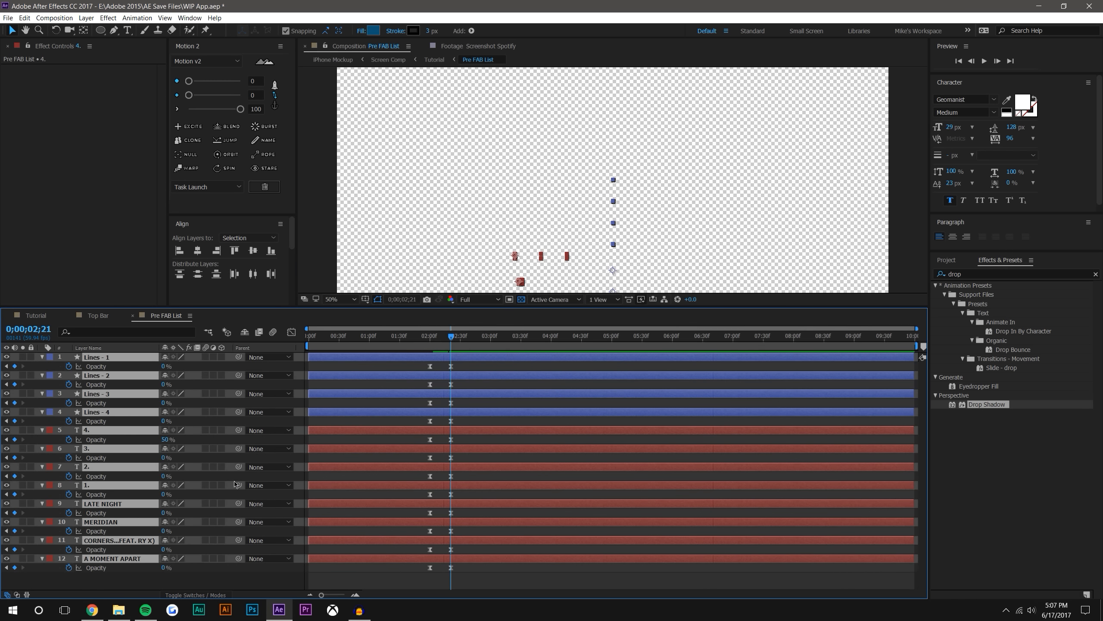
pyautogui.click(182, 585)
pyautogui.click(169, 441)
pyautogui.write('0')
pyautogui.press('Return')
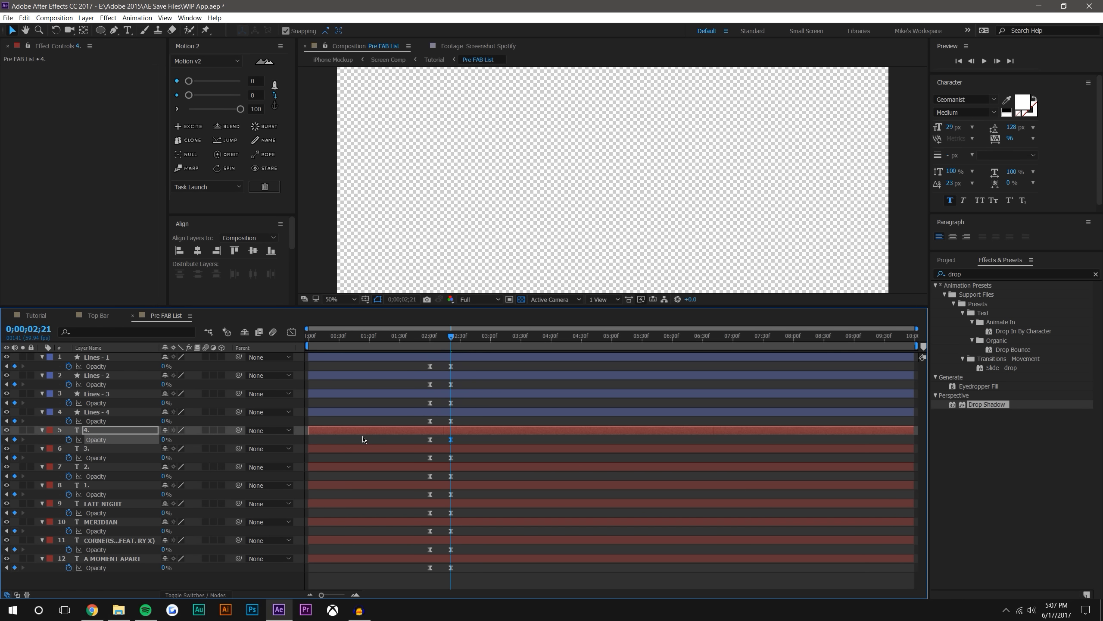
pyautogui.click(181, 439)
# Return to the Tutorial composition with the other timelines closed, and preview the transition from 0;00;02;02
pyautogui.click(95, 314)
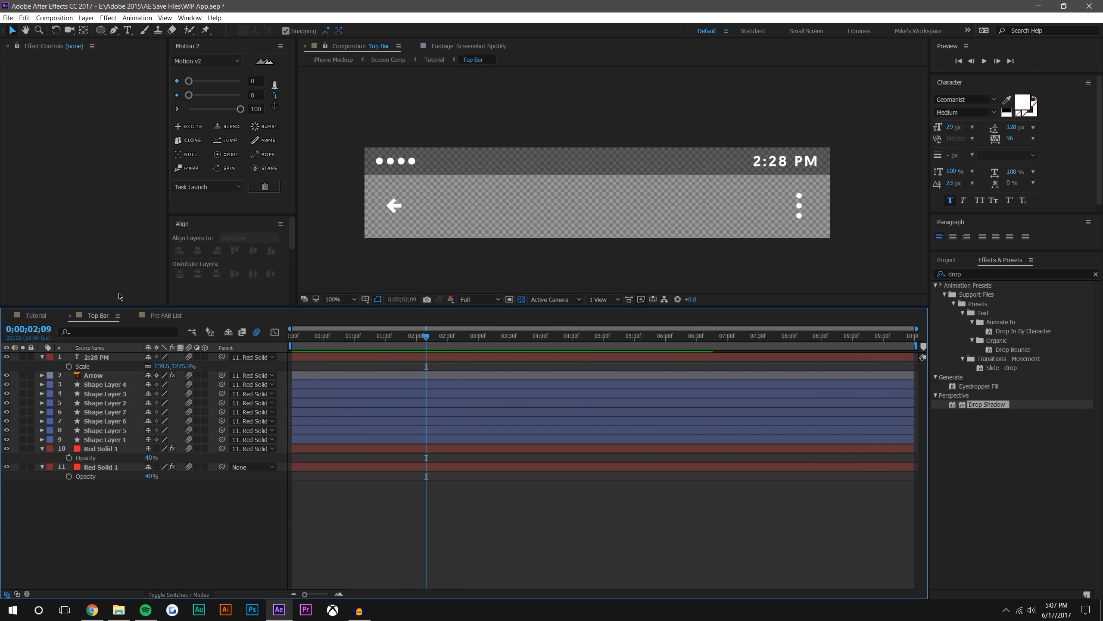
pyautogui.click(37, 315)
pyautogui.click(68, 316)
pyautogui.moveTo(453, 331); pyautogui.dragTo(377, 335)
pyautogui.click(985, 61)
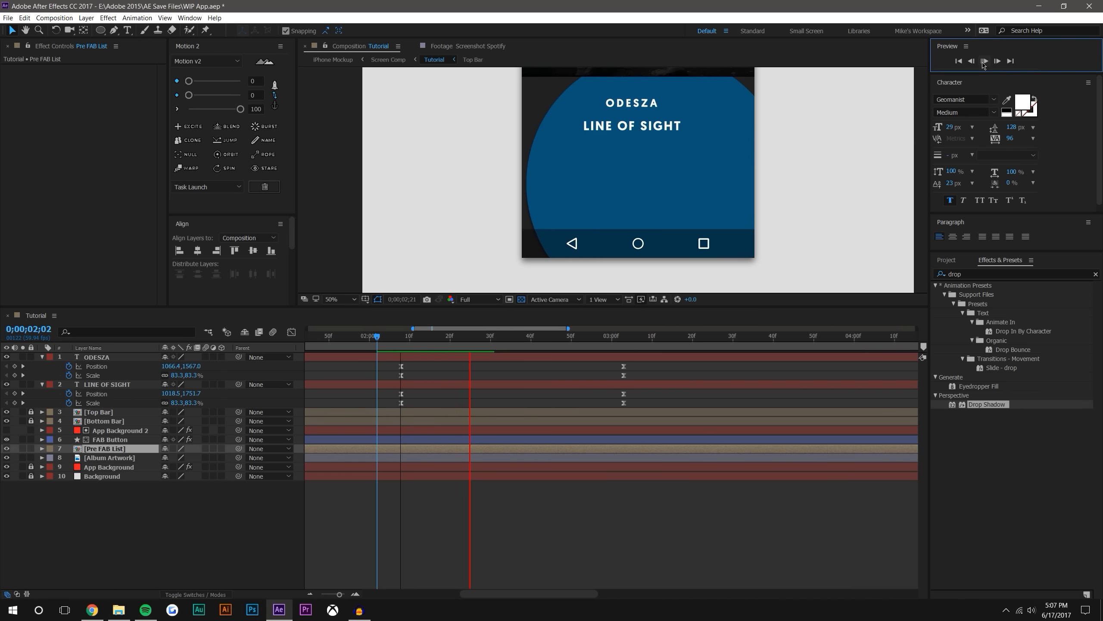
pyautogui.moveTo(395, 339); pyautogui.dragTo(362, 324)
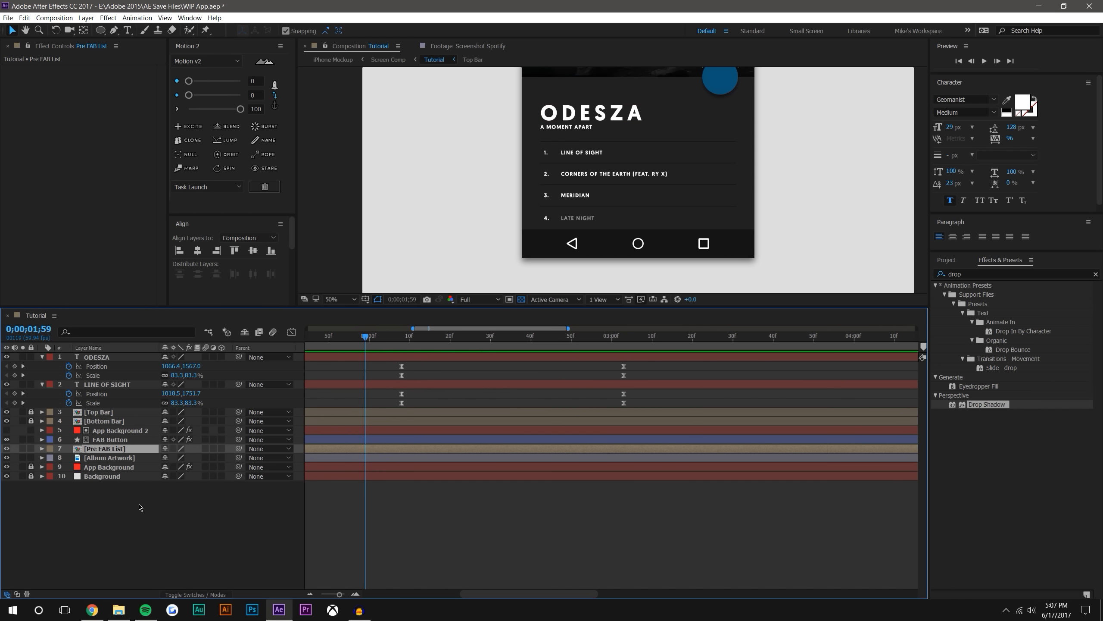
# Move all Position and Scale keyframes of ODESZA and LINE OF SIGHT earlier so they start at 0;00;02;00
pyautogui.moveTo(141, 506); pyautogui.dragTo(103, 352)
pyautogui.press('u')
pyautogui.press('u')
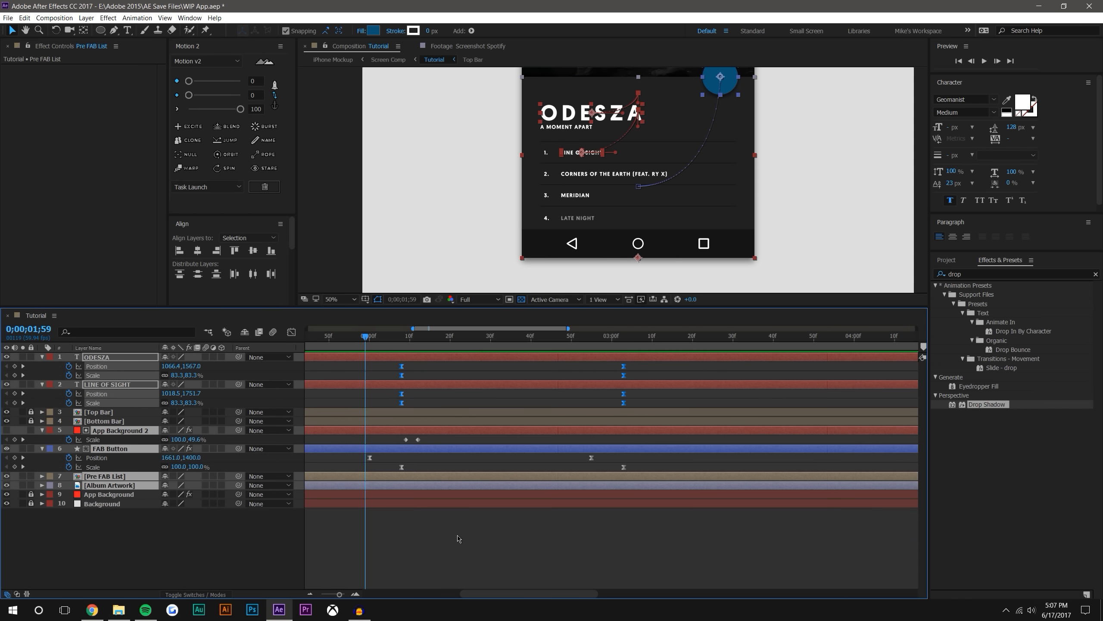
pyautogui.moveTo(388, 363); pyautogui.dragTo(640, 413)
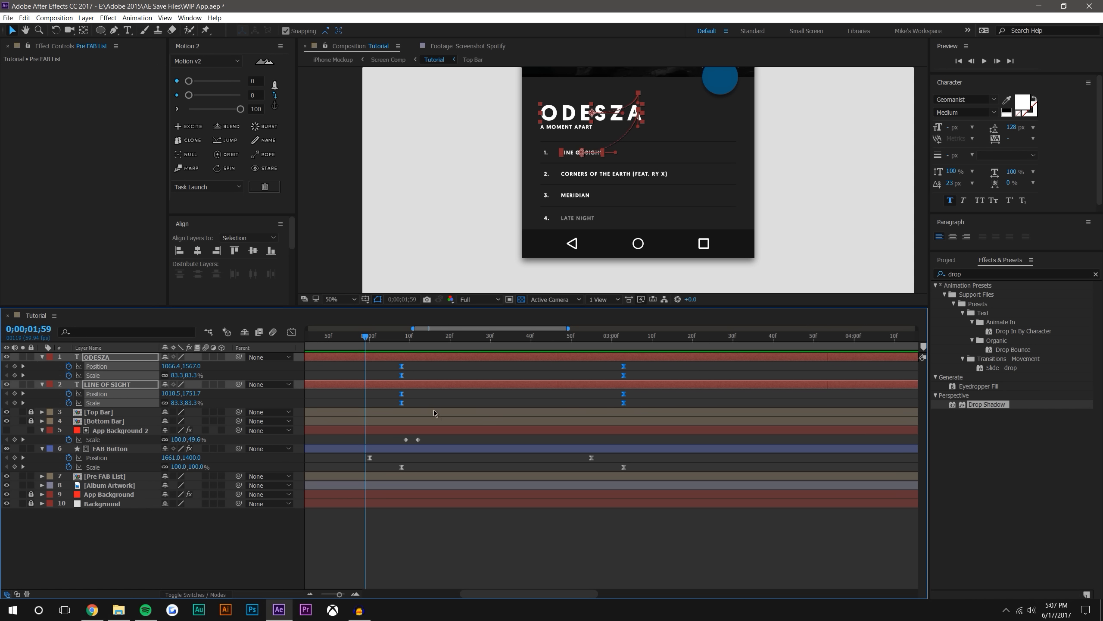
pyautogui.moveTo(403, 407); pyautogui.dragTo(370, 406)
pyautogui.press('F2')
# Preview the retimed text and FAB Button transition with the whole app screen in view
pyautogui.moveTo(365, 338)
pyautogui.mouseDown()
pyautogui.moveTo(481, 338)
pyautogui.moveTo(361, 334)
pyautogui.mouseUp()
pyautogui.click(984, 61)
pyautogui.scroll(-2, 629, 235)
pyautogui.moveTo(636, 217); pyautogui.dragTo(621, 251)
pyautogui.moveTo(363, 343); pyautogui.dragTo(667, 377)
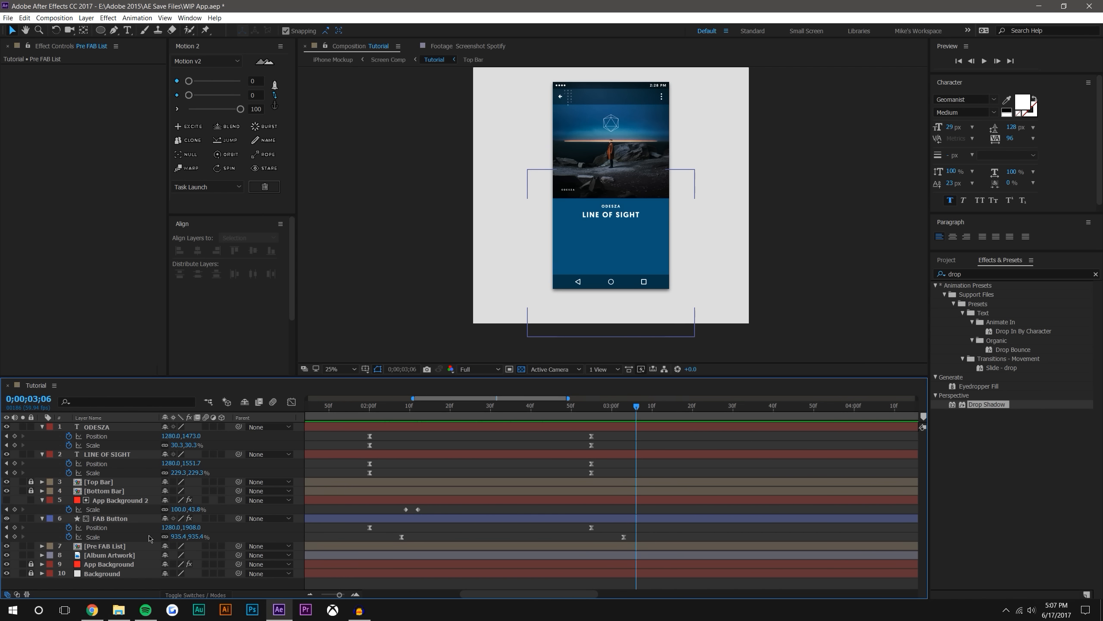
# Collapse the revealed layer properties and enable motion blur for all layers and for the Tutorial composition
pyautogui.click(41, 518)
pyautogui.click(42, 500)
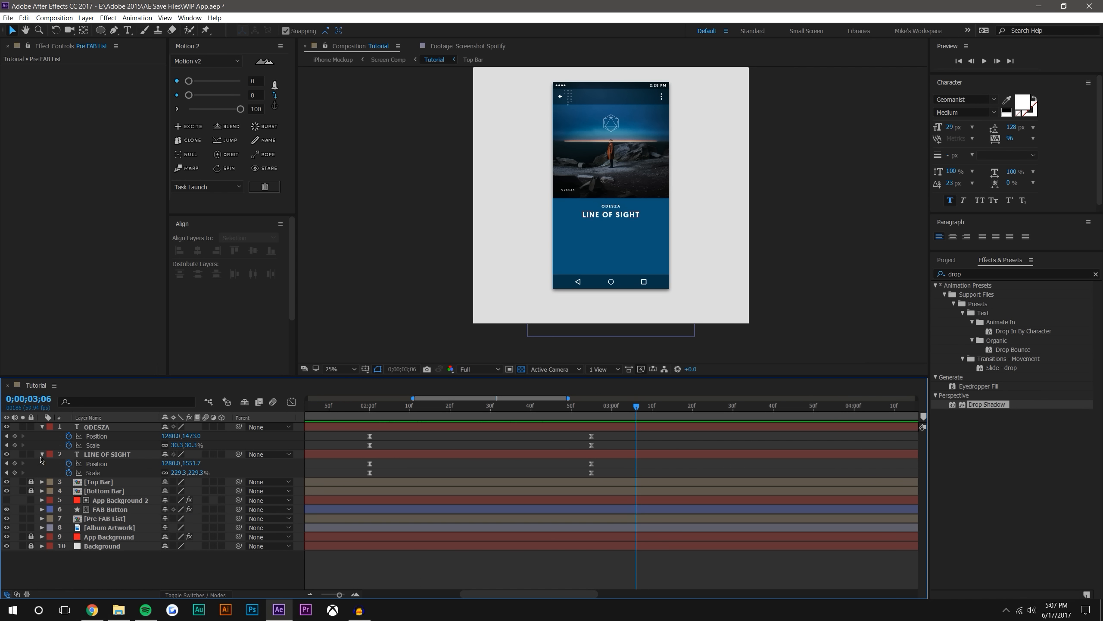
pyautogui.click(42, 454)
pyautogui.click(41, 429)
pyautogui.moveTo(205, 427); pyautogui.dragTo(205, 540)
pyautogui.click(272, 402)
# Enable motion blur on all layers inside Pre FAB List, and check the motion blur of the layers inside Top Bar
pyautogui.doubleClick(111, 482)
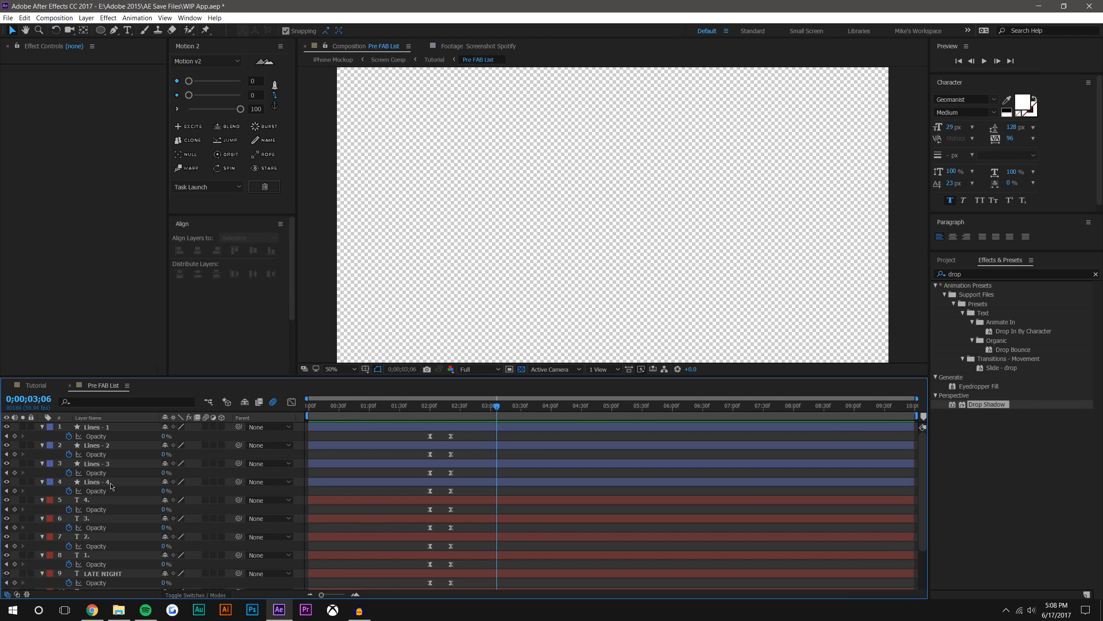
pyautogui.click(94, 428)
pyautogui.scroll(-3, 104, 500)
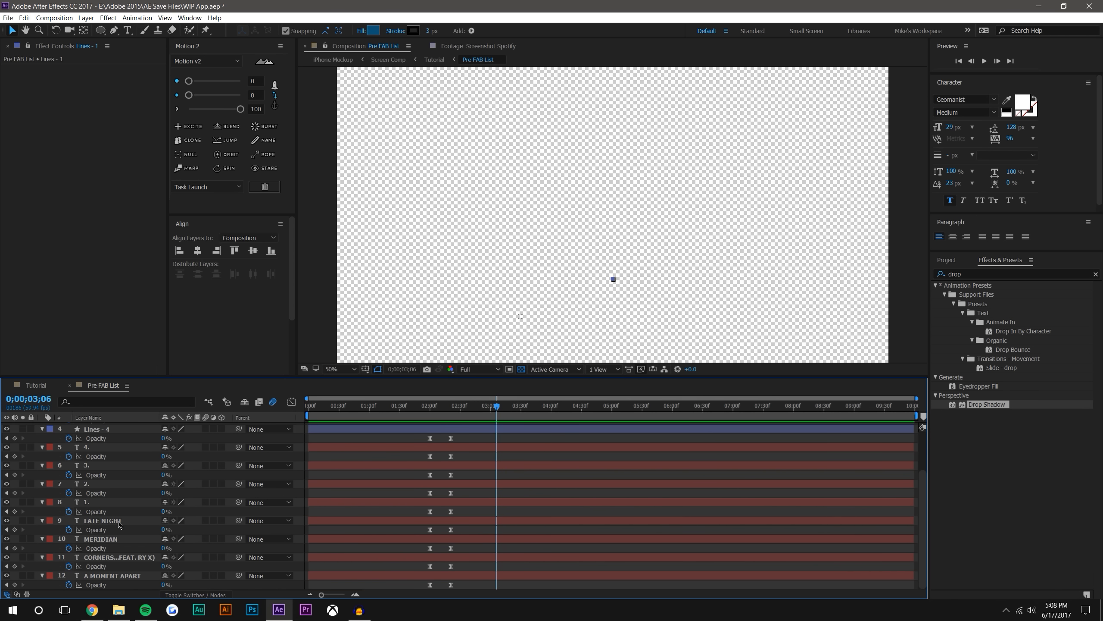
pyautogui.keyDown('shift'); pyautogui.click(110, 577); pyautogui.keyUp('shift')
pyautogui.press('t')
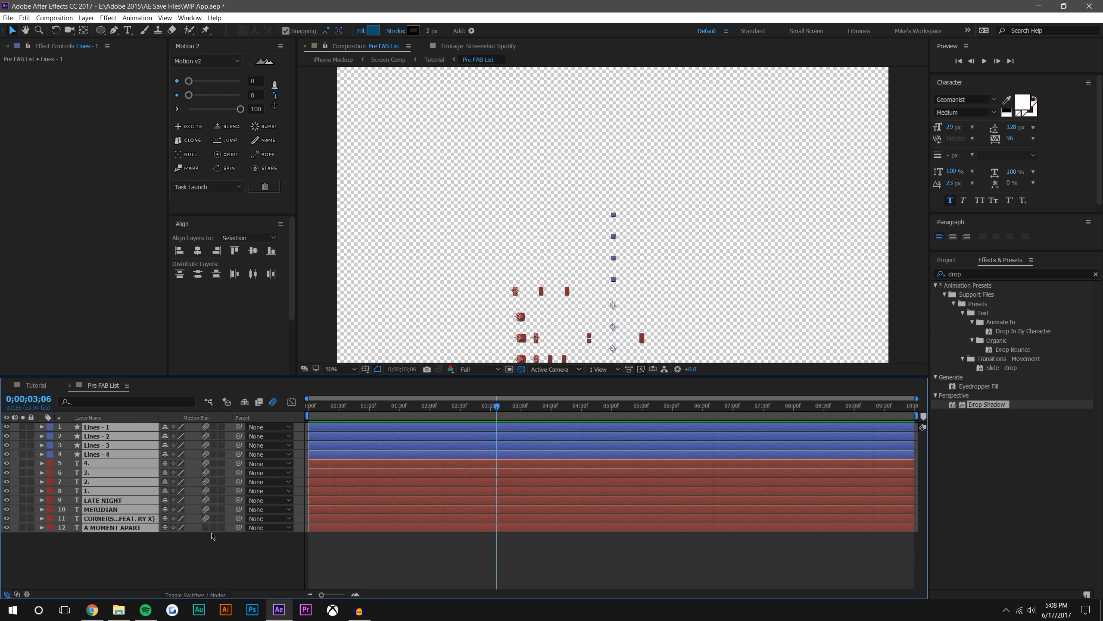
pyautogui.click(69, 385)
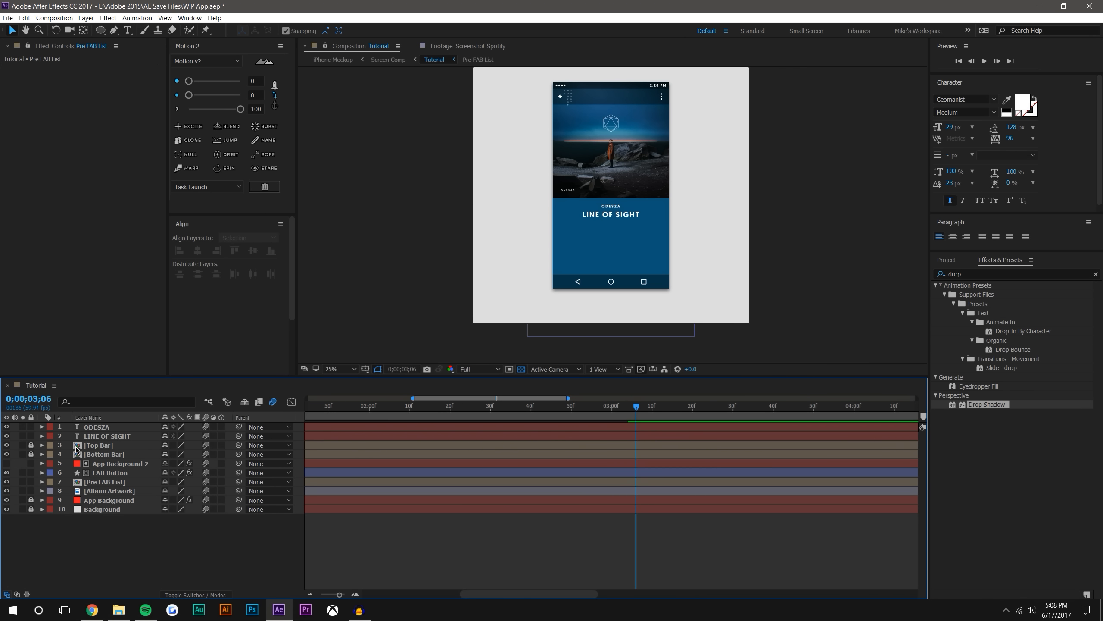
pyautogui.doubleClick(99, 445)
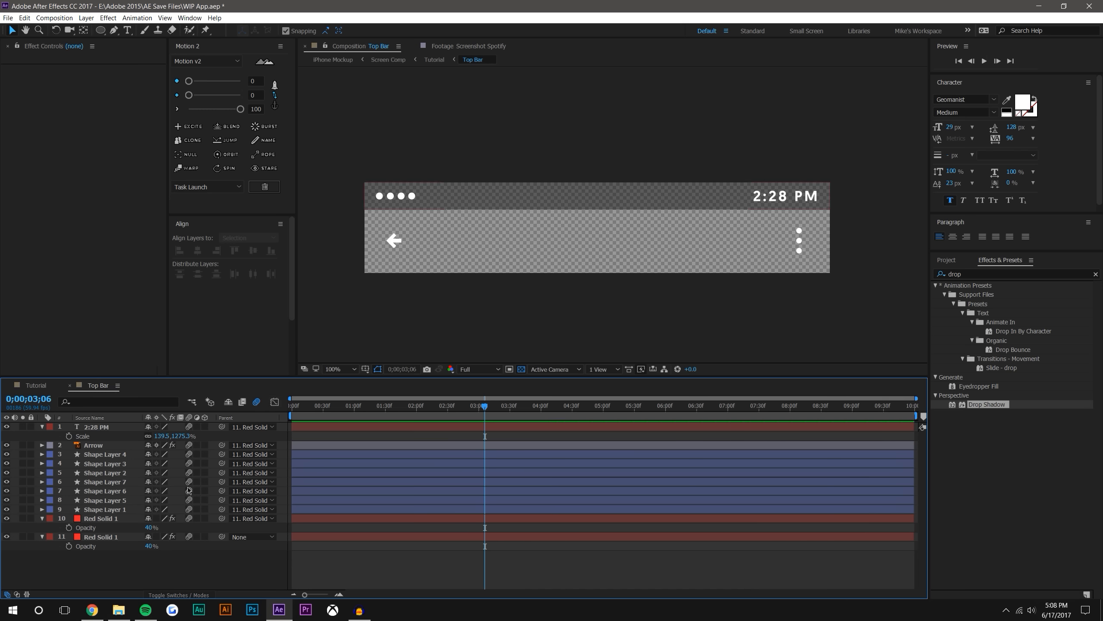
pyautogui.click(71, 385)
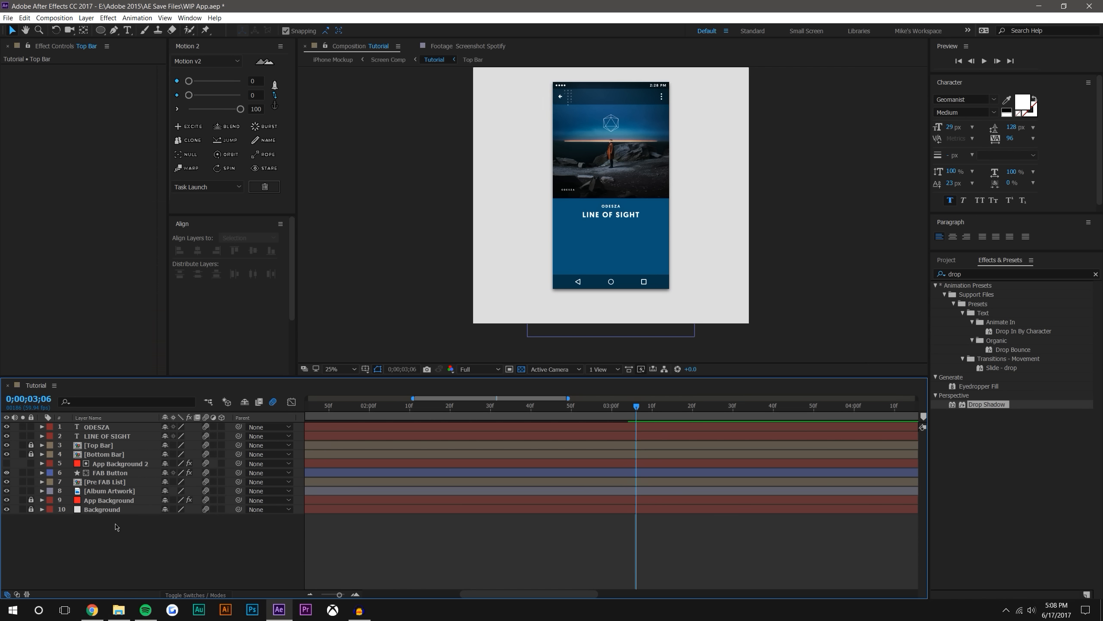
# Unlock Top Bar and Bottom Bar, and enable Collapse Transformations on Top Bar, Bottom Bar and Pre FAB List
pyautogui.moveTo(31, 445); pyautogui.dragTo(31, 455)
pyautogui.click(173, 445)
pyautogui.click(173, 454)
pyautogui.click(173, 481)
# Lock the Top Bar, Bottom Bar, Pre FAB List, Album Artwork and FAB Button layers
pyautogui.moveTo(31, 446); pyautogui.dragTo(31, 454)
pyautogui.click(32, 481)
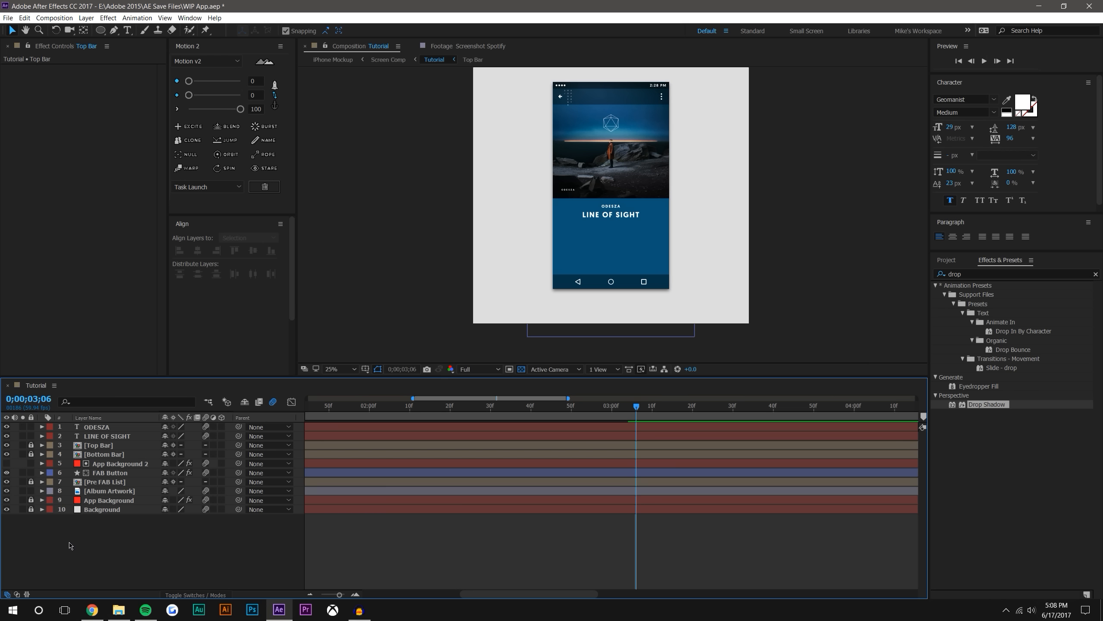
pyautogui.click(32, 490)
pyautogui.click(30, 472)
# Make the App Background 2 layer editable and rename it as FAB Matte
pyautogui.rightClick(123, 465)
pyautogui.click(32, 463)
pyautogui.rightClick(104, 465)
pyautogui.click(130, 461)
pyautogui.write('F')
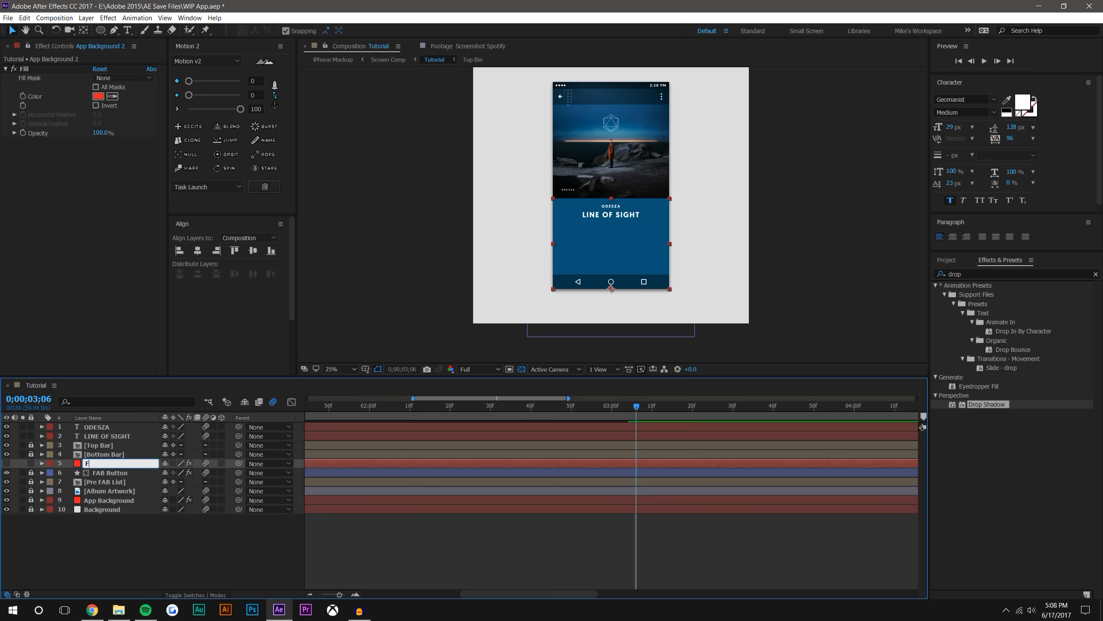
pyautogui.write('AB Matte')
pyautogui.press('Return')
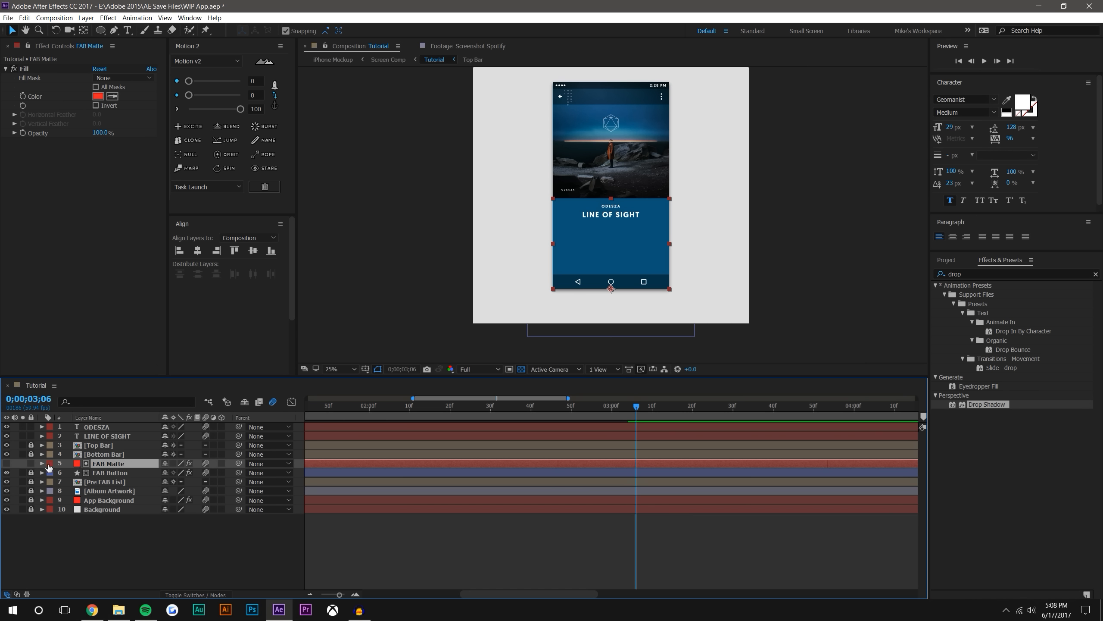
# Change the FAB Matte layer's name to FAB Mask, then lock the layer
pyautogui.rightClick(105, 461)
pyautogui.click(130, 461)
pyautogui.click(134, 464)
pyautogui.write('sk')
pyautogui.press('Return')
pyautogui.click(32, 464)
pyautogui.click(200, 539)
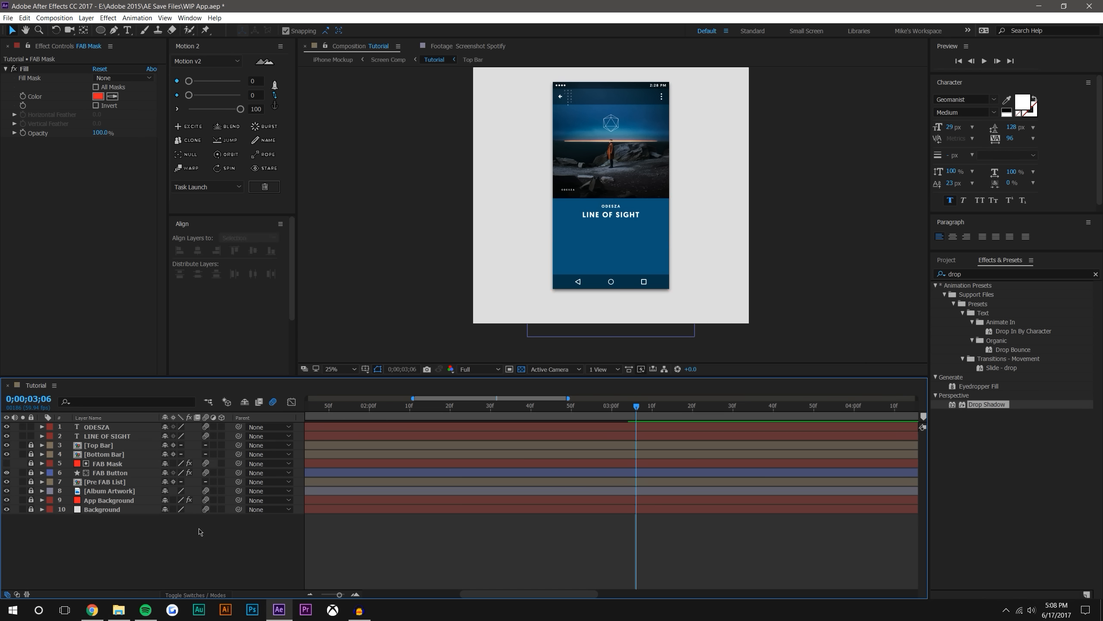
# Lock the ODESZA and LINE OF SIGHT layers, and scrub through the transition, ending at 0;00;01;49
pyautogui.moveTo(435, 408); pyautogui.dragTo(701, 408)
pyautogui.moveTo(31, 427); pyautogui.dragTo(31, 435)
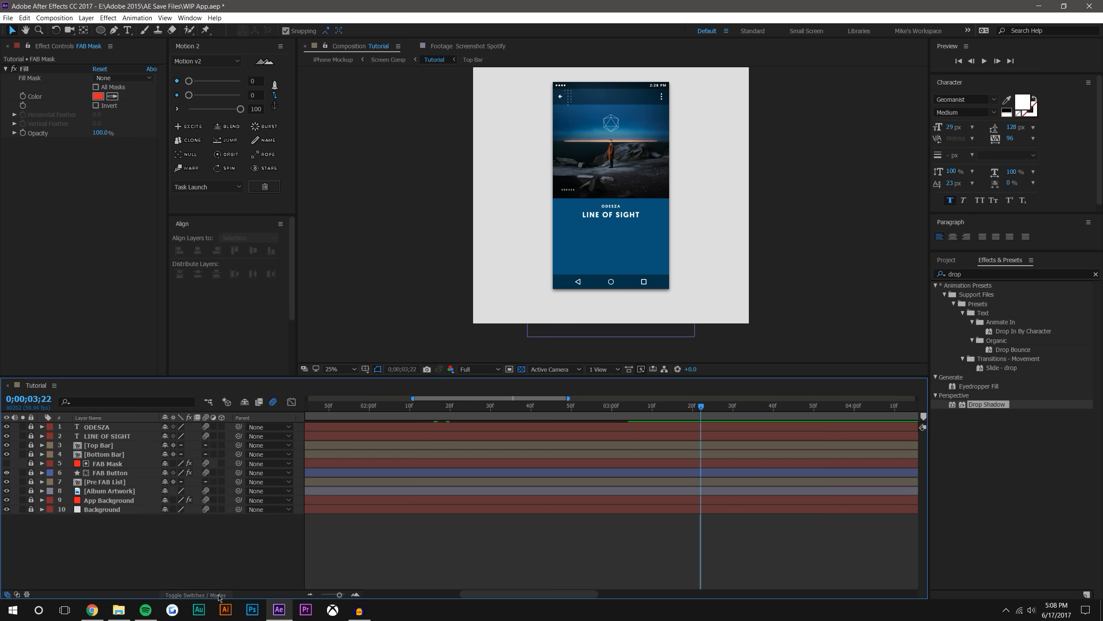
pyautogui.click(393, 407)
pyautogui.moveTo(455, 410); pyautogui.dragTo(663, 399)
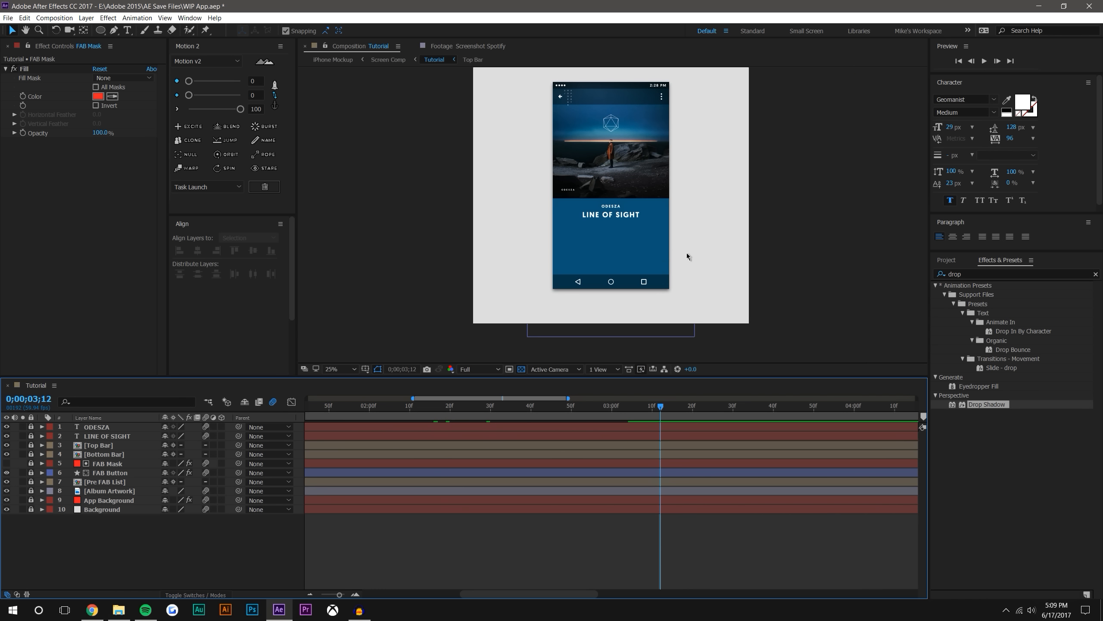
pyautogui.moveTo(420, 409); pyautogui.dragTo(325, 406)
# Try to draw a small play triangle between the ODESZA title and the FAB Button with the Pen tool
pyautogui.scroll(2, 787, 163)
pyautogui.moveTo(807, 166); pyautogui.dragTo(710, 210)
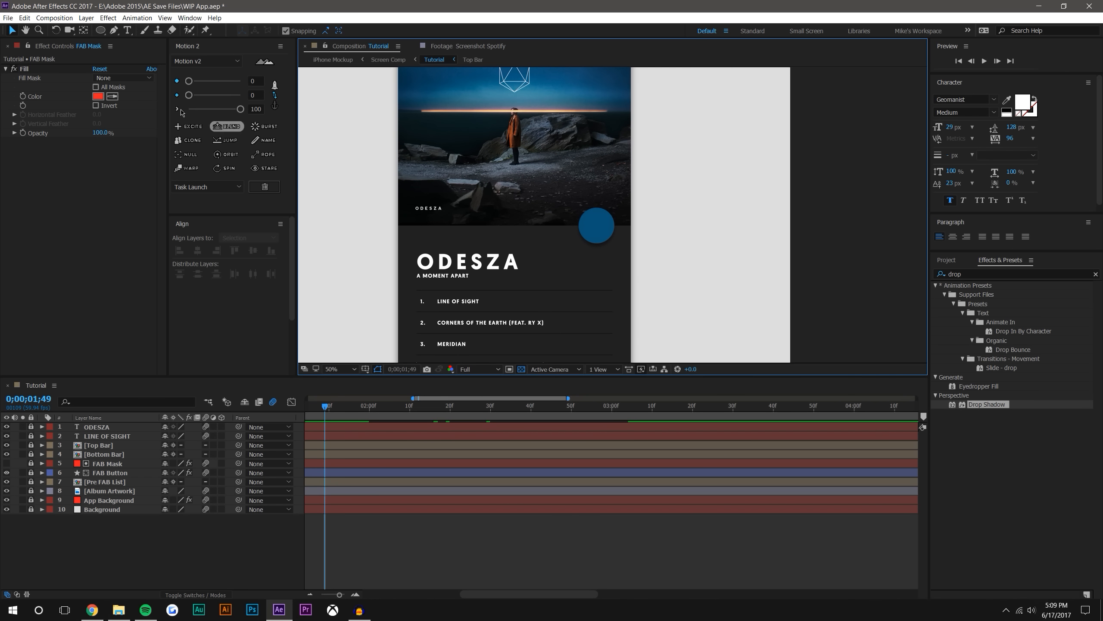
pyautogui.click(115, 31)
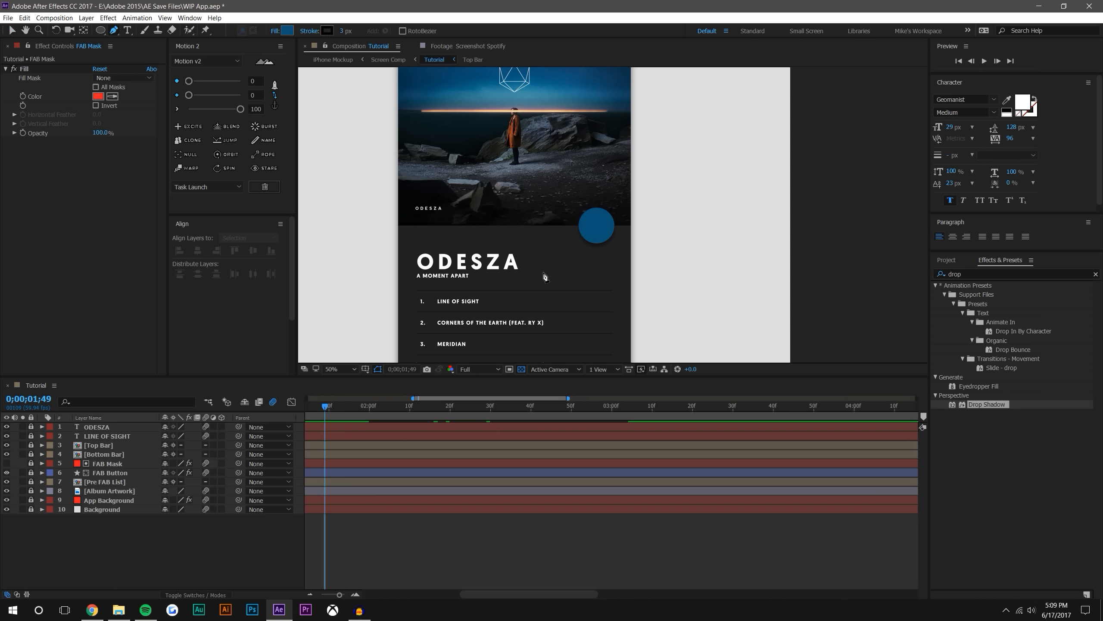
pyautogui.click(546, 266)
pyautogui.click(577, 272)
pyautogui.click(545, 289)
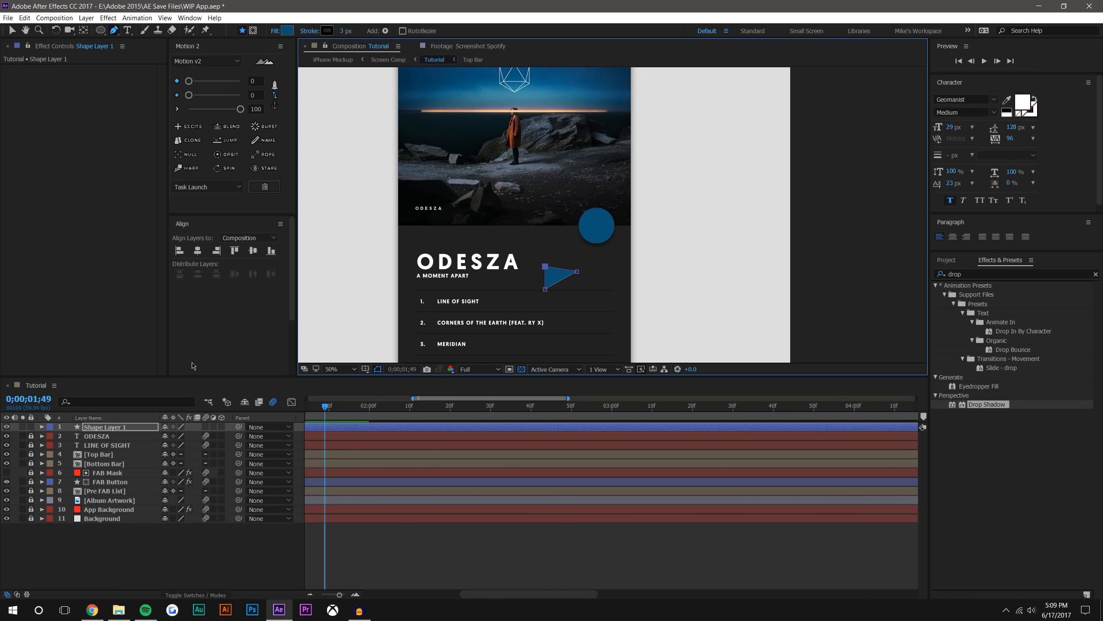
pyautogui.click(12, 30)
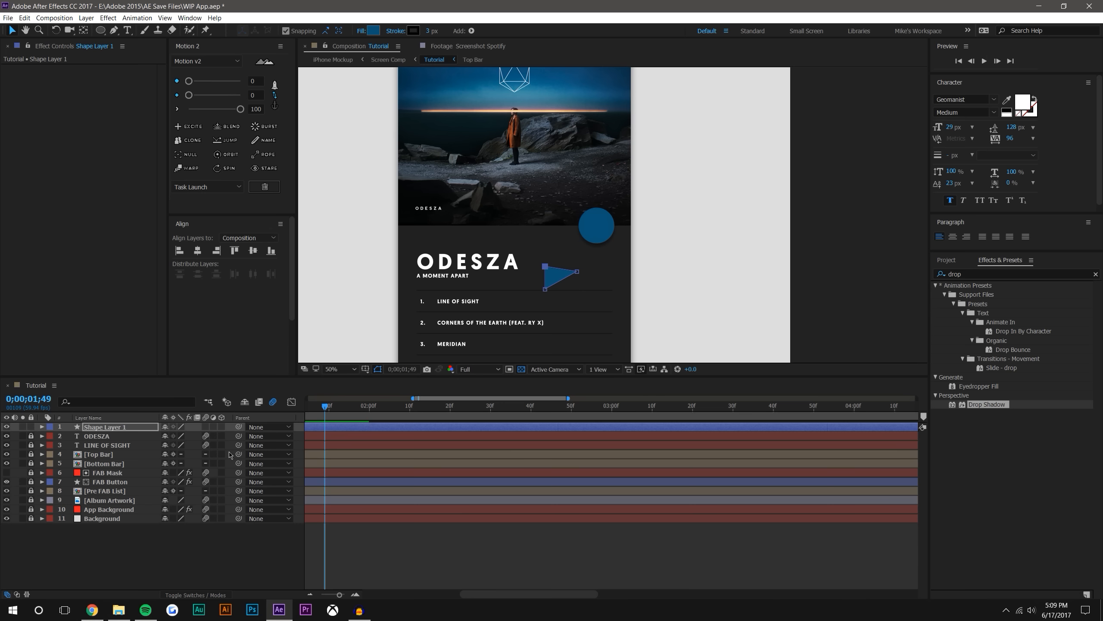
# Delete the pen-drawn triangle together with its shape layer
pyautogui.press('Delete')
pyautogui.press('Delete')
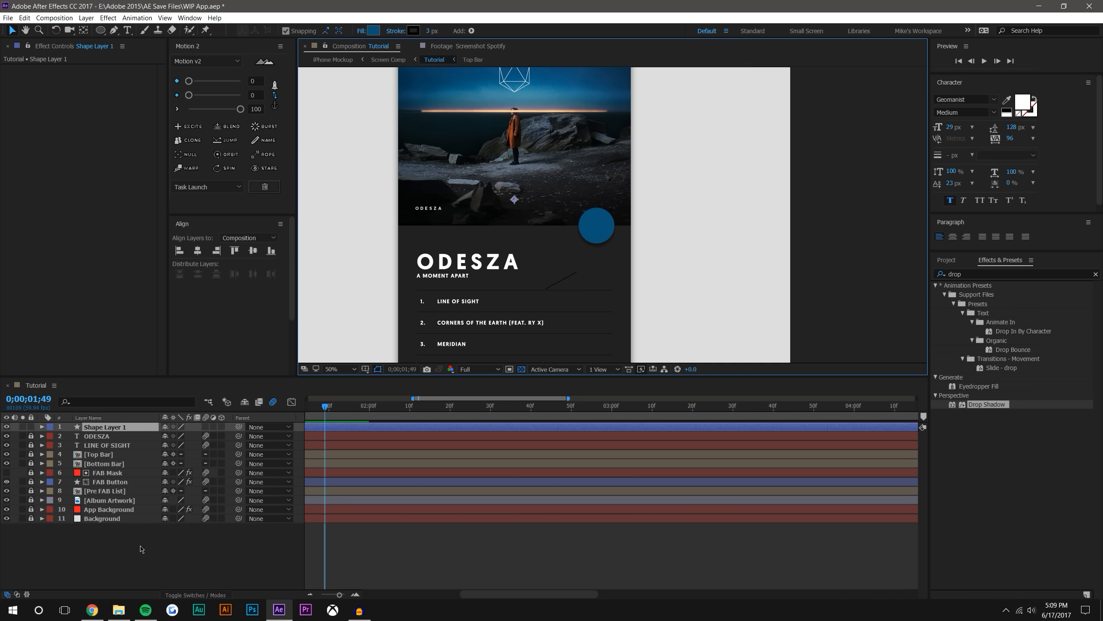
pyautogui.click(141, 541)
pyautogui.click(113, 430)
pyautogui.press('Delete')
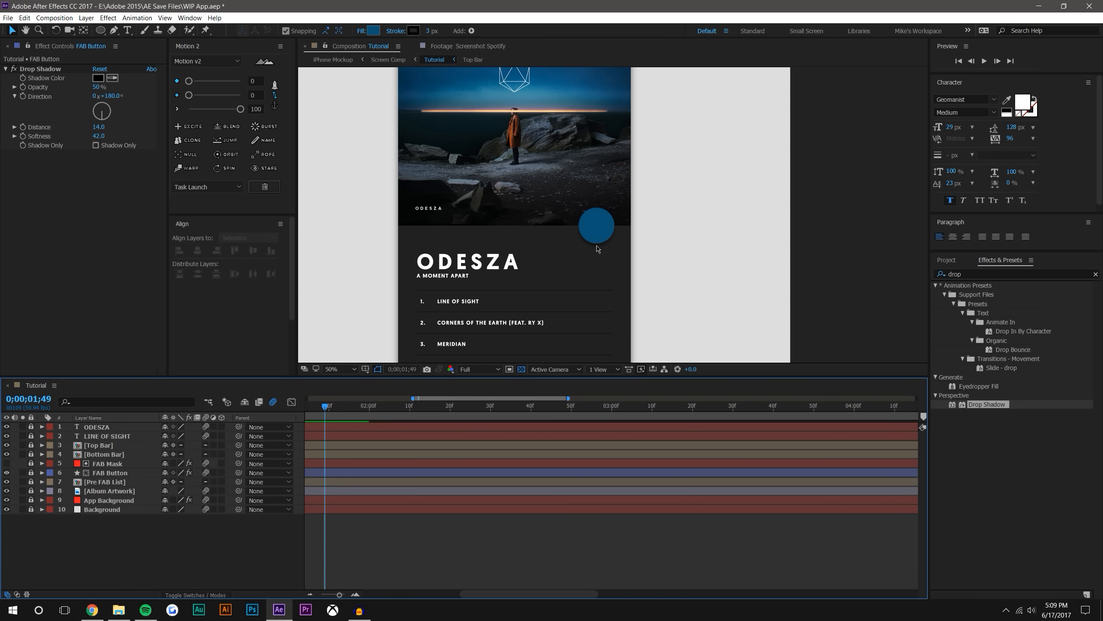
# Draw a small polygon near the FAB Button with the Polygon tool, reducing it to three sides
pyautogui.scroll(1, 608, 245)
pyautogui.moveTo(602, 245); pyautogui.dragTo(537, 248)
pyautogui.moveTo(99, 29); pyautogui.dragTo(159, 70)
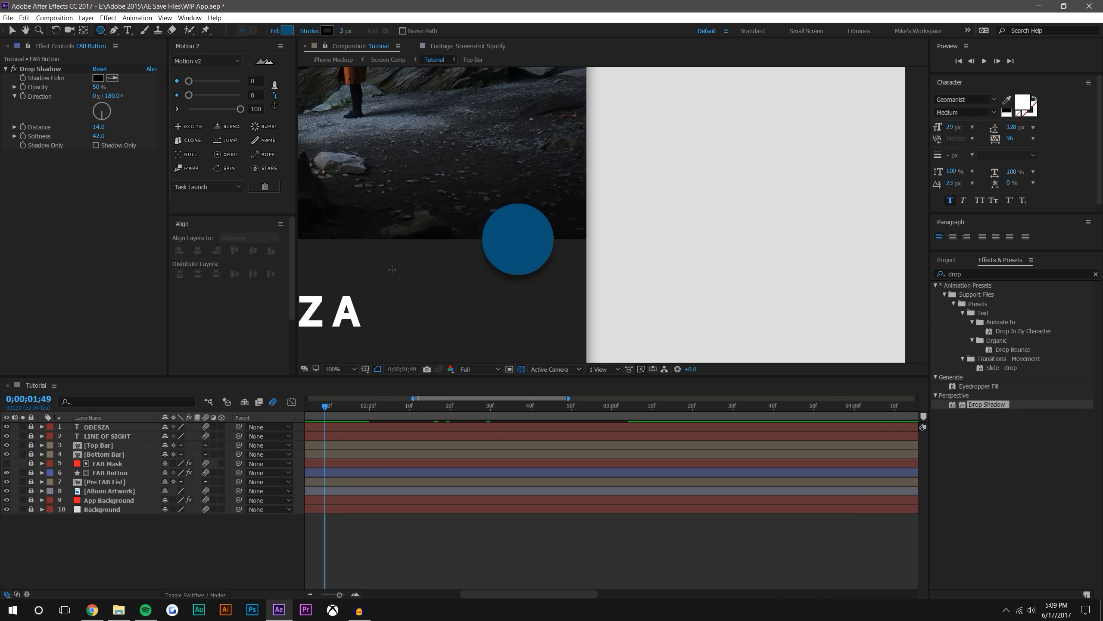
pyautogui.moveTo(418, 295)
pyautogui.mouseDown()
pyautogui.moveTo(446, 316)
pyautogui.moveTo(462, 310)
pyautogui.moveTo(440, 305)
pyautogui.mouseUp()
pyautogui.press('Up')
pyautogui.press('Down')
pyautogui.press('Up')
pyautogui.press('Up')
pyautogui.press('Up')
pyautogui.press('Up')
pyautogui.press('Up')
pyautogui.press('Up')
pyautogui.press('Up')
pyautogui.press('Up')
pyautogui.press('Up')
pyautogui.press('Down')
pyautogui.press('Down')
pyautogui.press('Down')
pyautogui.press('Down')
pyautogui.press('Down')
pyautogui.press('Down')
pyautogui.press('Down')
pyautogui.press('Down')
pyautogui.press('Down')
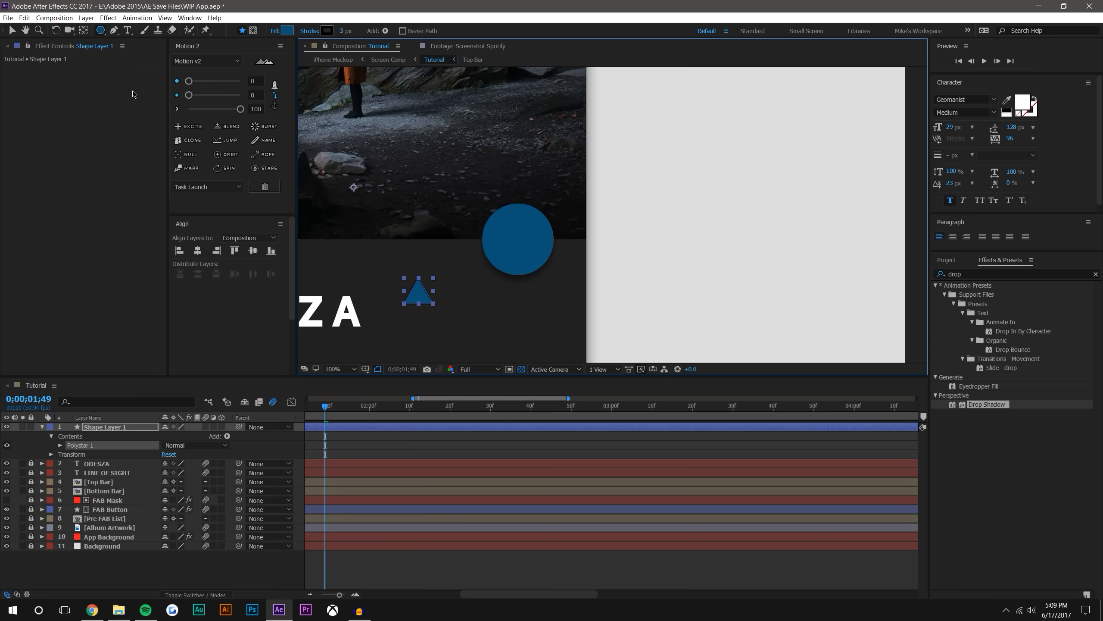
# Set the triangle's stroke width to 0 px and its fill to solid white FFFFFF
pyautogui.click(12, 31)
pyautogui.click(407, 299)
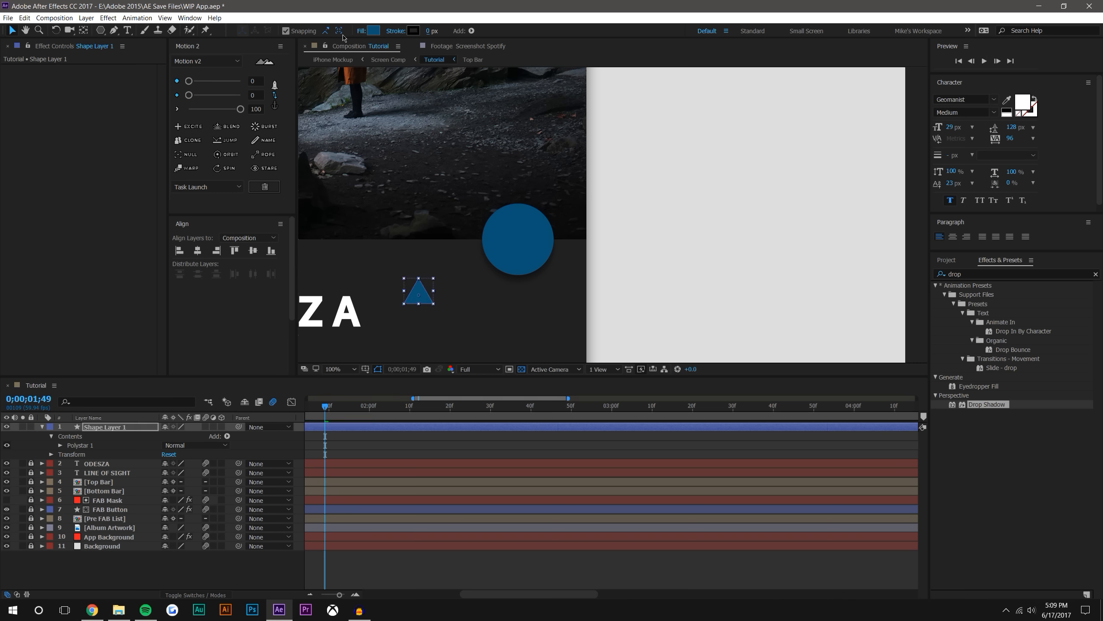
pyautogui.click(361, 31)
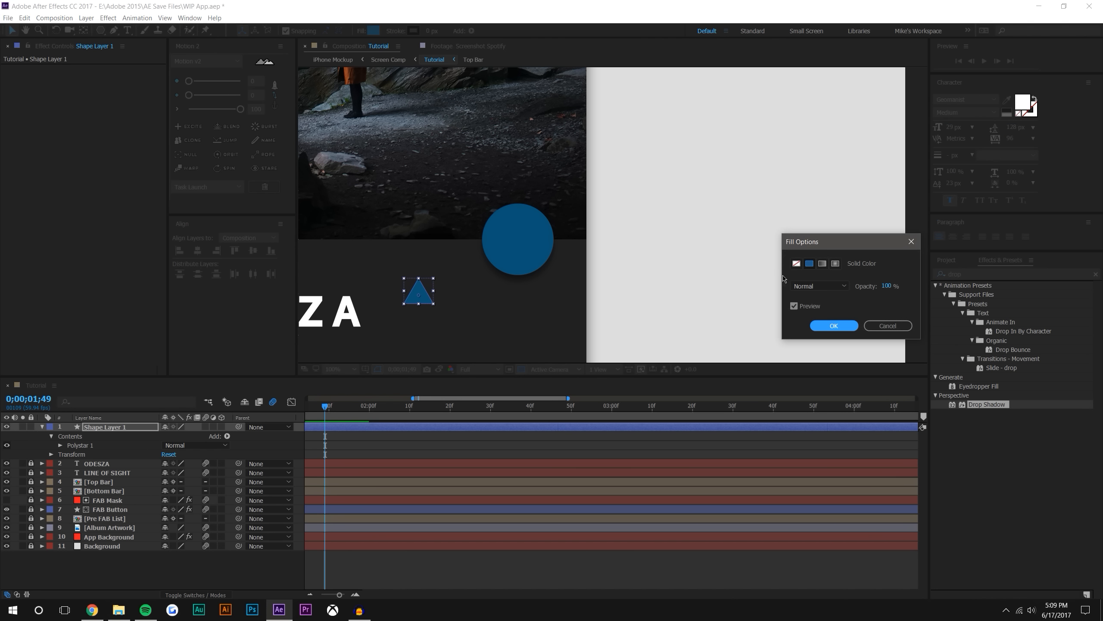
pyautogui.click(833, 328)
pyautogui.click(373, 31)
pyautogui.moveTo(813, 190); pyautogui.dragTo(674, 109)
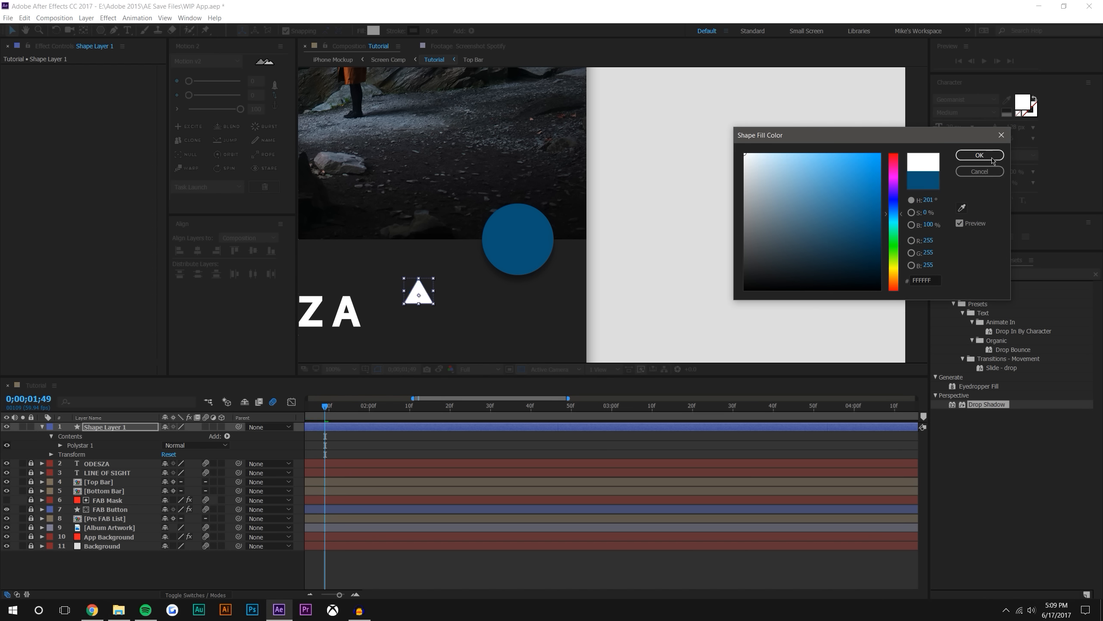
pyautogui.click(993, 158)
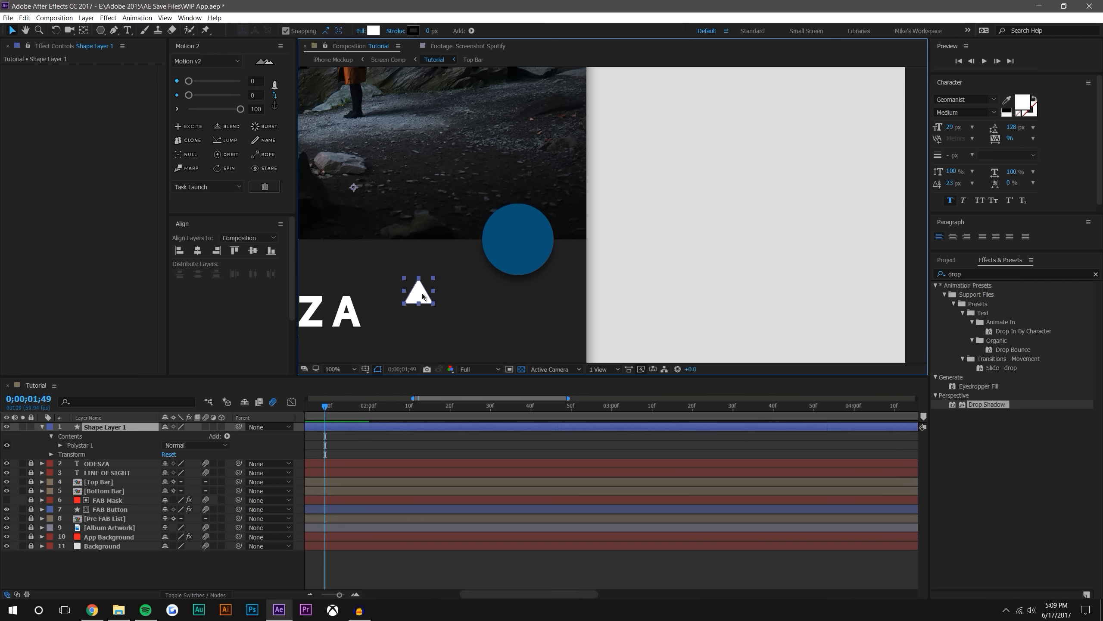
# Center the triangle's anchor point with Motion 2 and move the triangle onto the middle of the FAB Button
pyautogui.click(275, 106)
pyautogui.click(246, 95)
pyautogui.moveTo(419, 290); pyautogui.dragTo(519, 237)
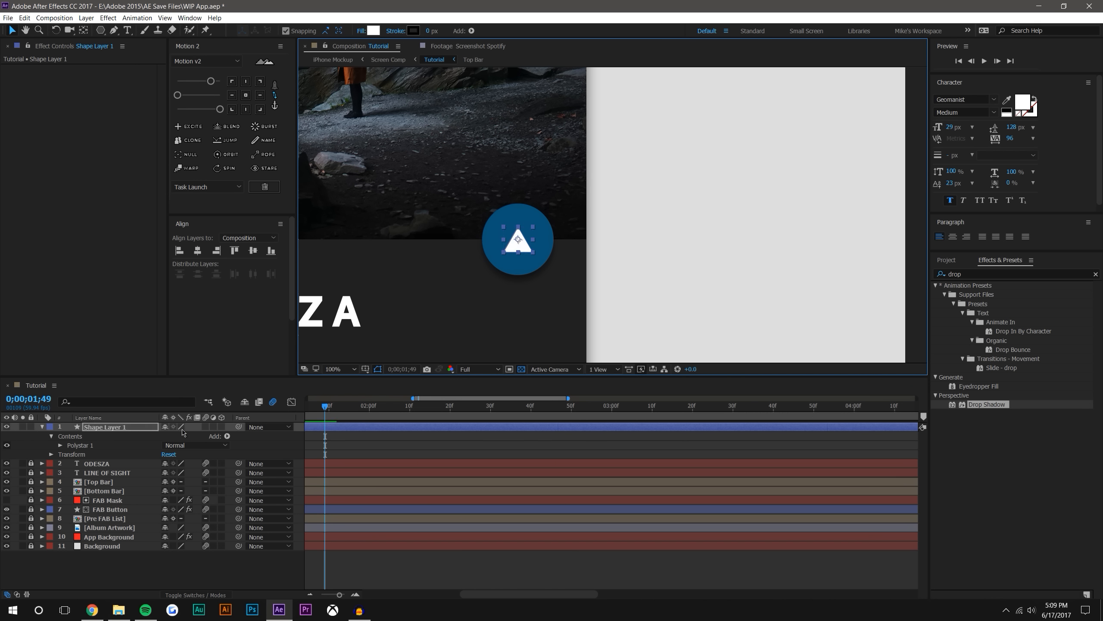
# Rename the triangle's shape layer as Play & Pause Button
pyautogui.rightClick(109, 428)
pyautogui.click(127, 421)
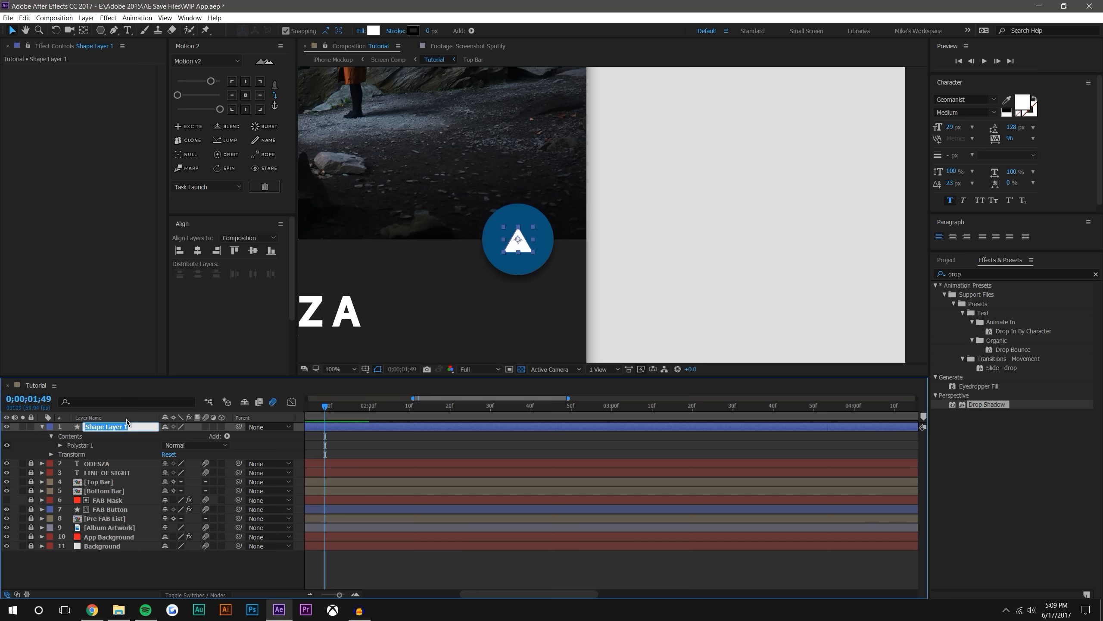
pyautogui.write('Play & Pause Button')
pyautogui.press('Return')
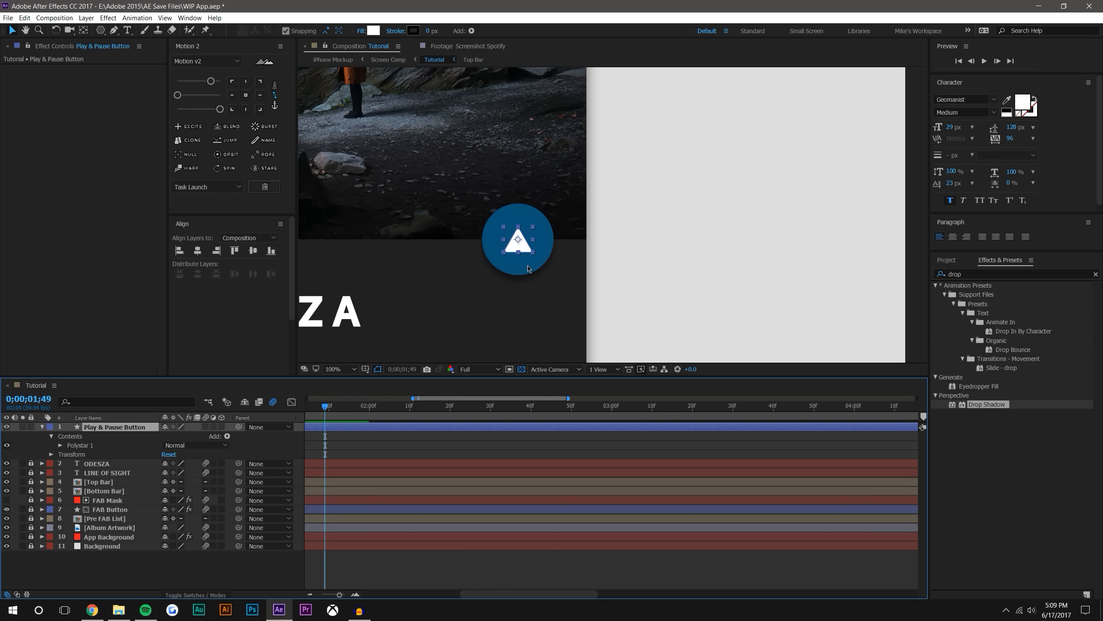
# Delete the Play & Pause Button layer from the Tutorial composition
pyautogui.scroll(-2, 608, 221)
pyautogui.click(837, 207)
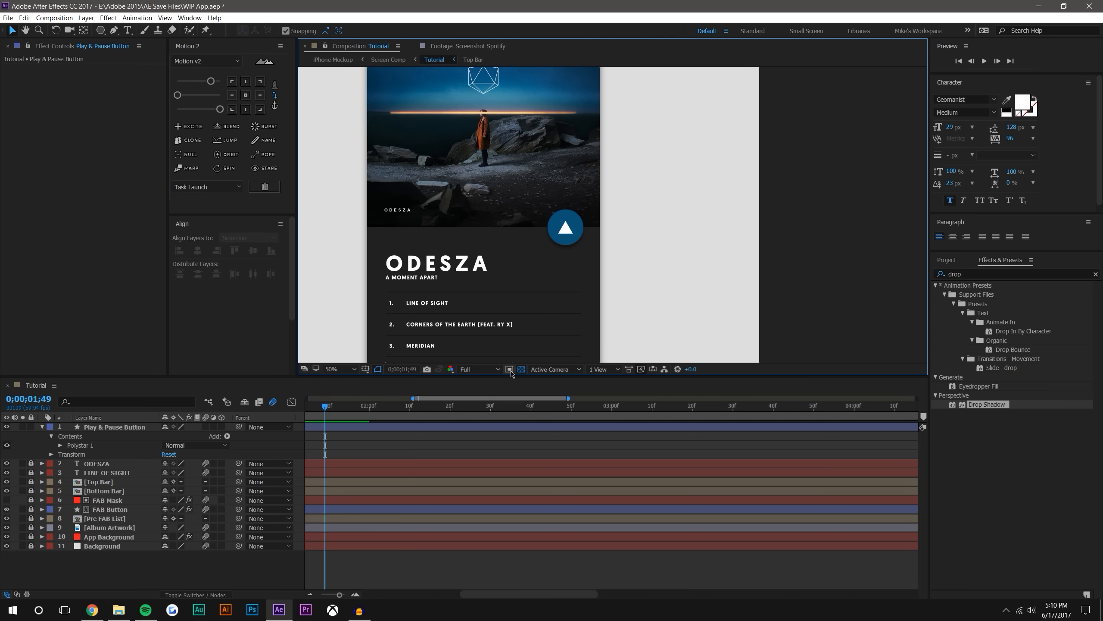
pyautogui.click(103, 428)
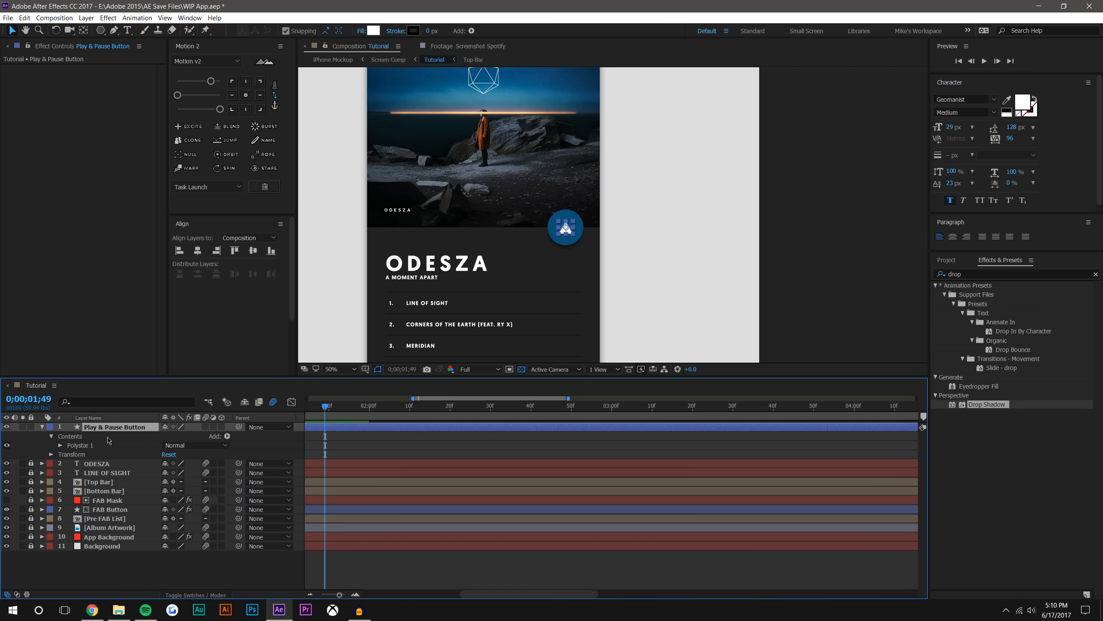
pyautogui.click(143, 564)
pyautogui.click(116, 428)
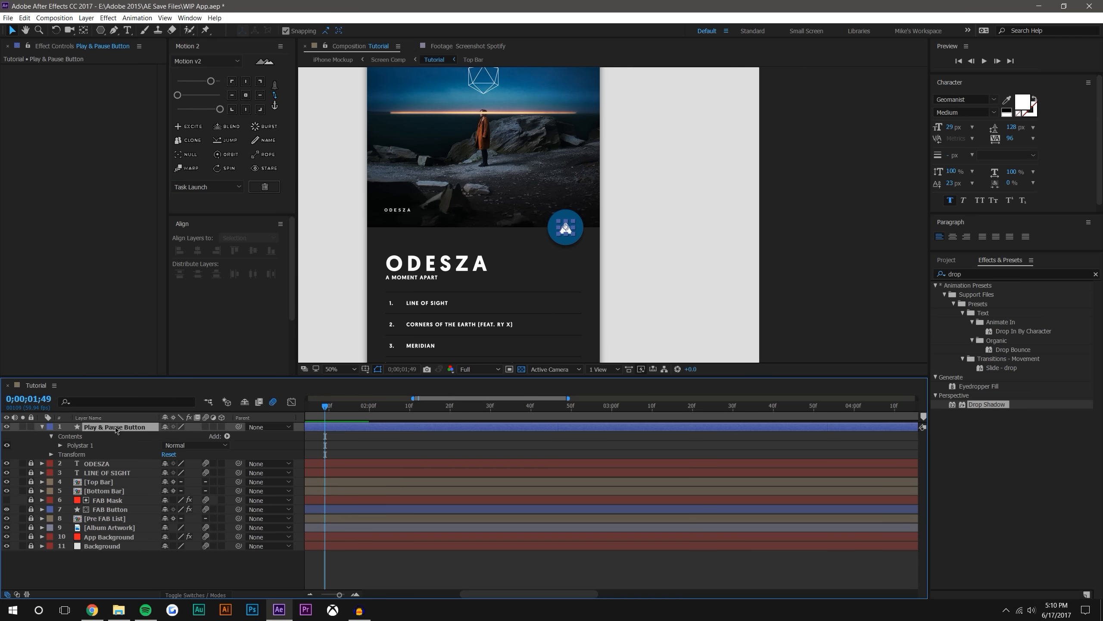
pyautogui.press('Delete')
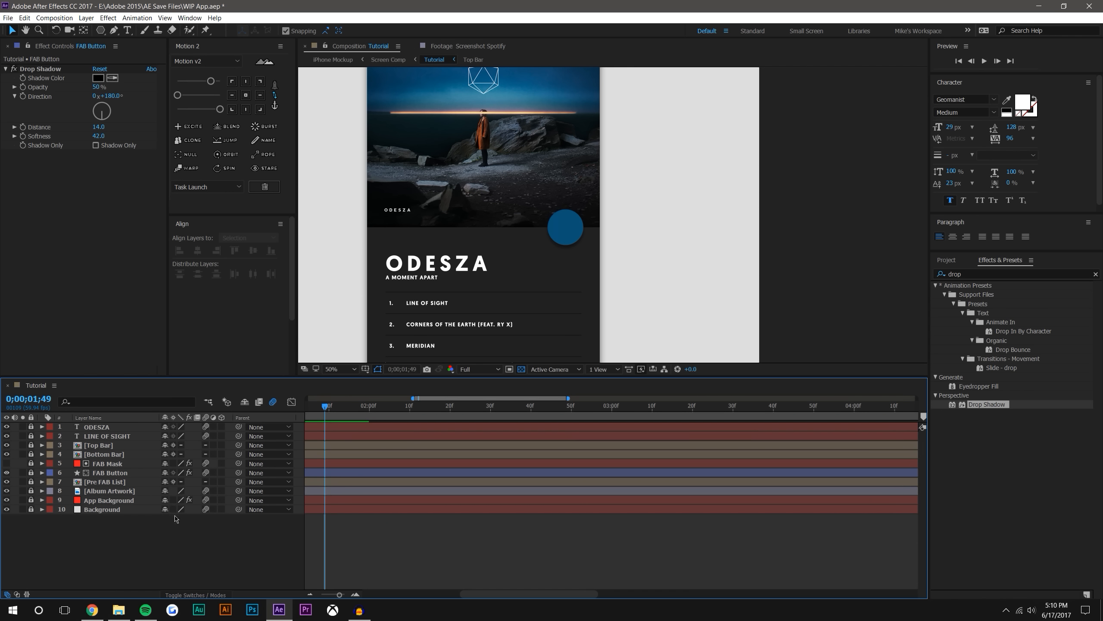
# Create a new composition with a width of 500 px and a height of 500 px
pyautogui.click(53, 17)
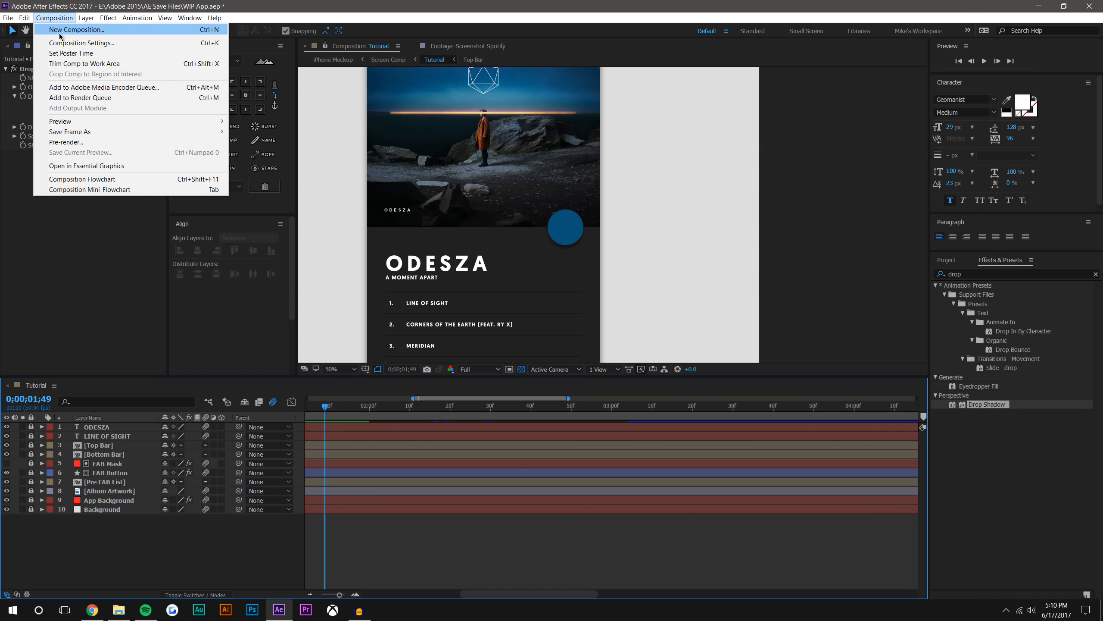
pyautogui.click(65, 30)
pyautogui.click(667, 234)
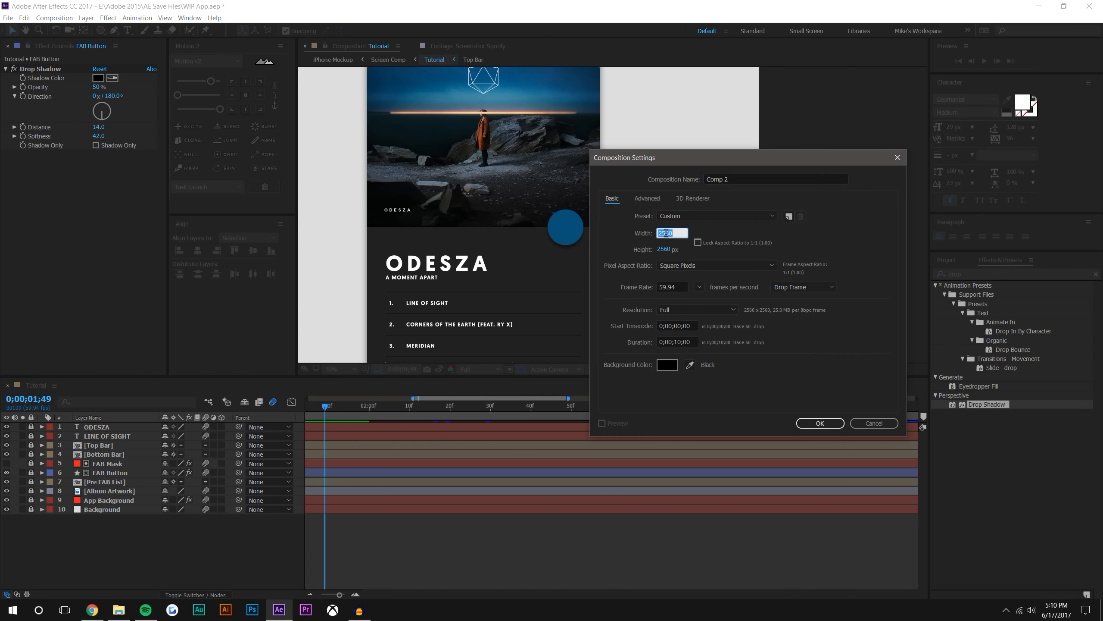
pyautogui.write('500')
pyautogui.press('Tab')
pyautogui.write('500')
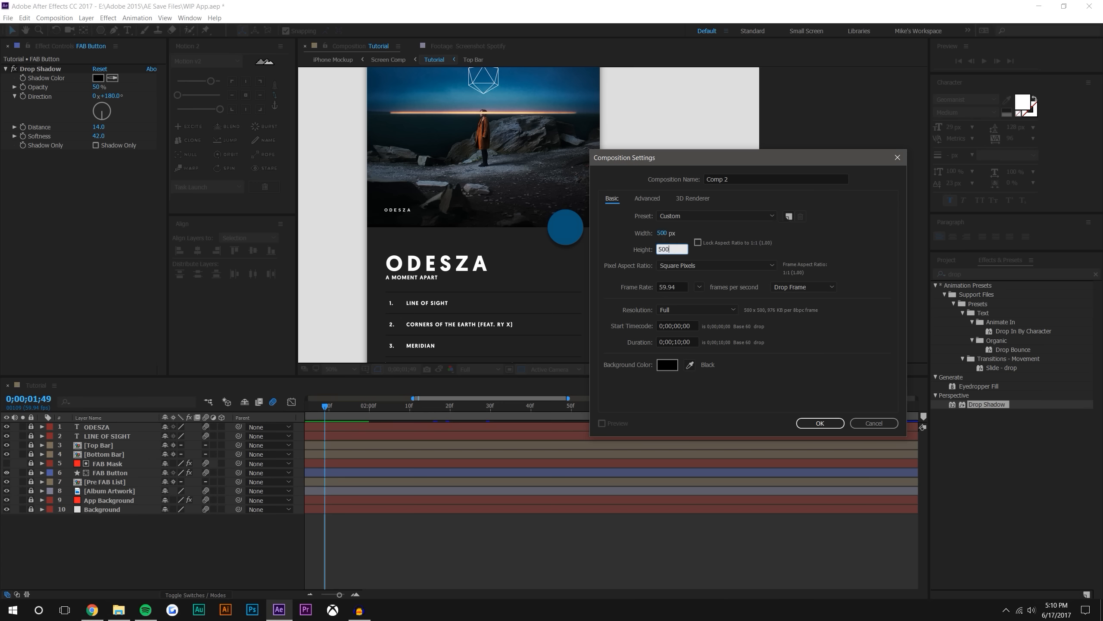
pyautogui.press('Return')
# Turn off the transparency grid in the new composition, and enlarge its viewer at 200% zoom
pyautogui.press('/')
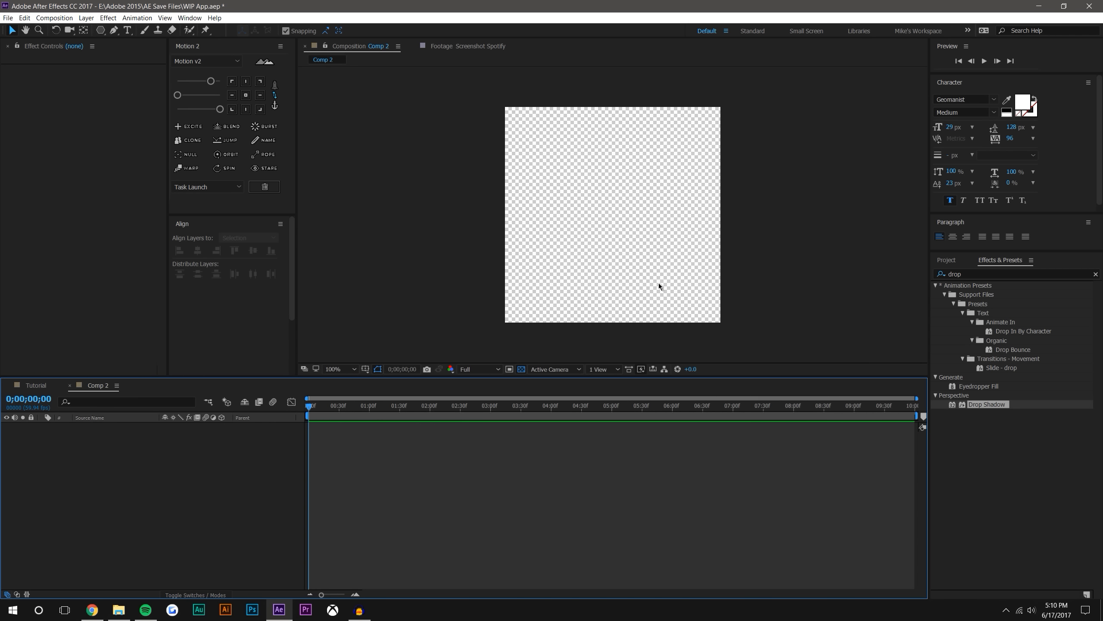
pyautogui.click(521, 370)
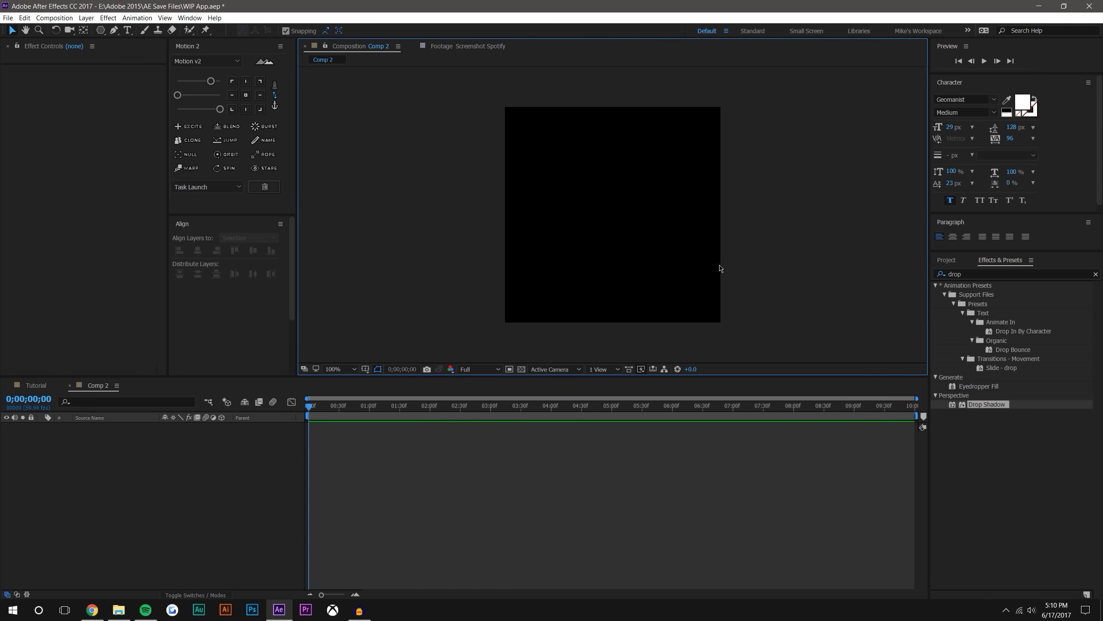
pyautogui.press('.')
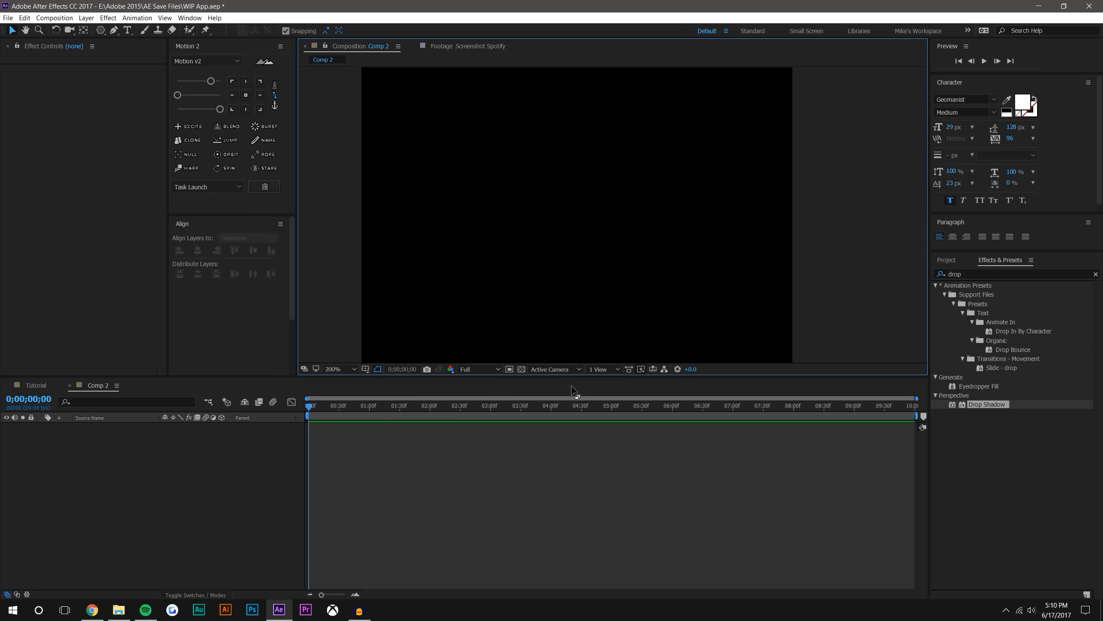
pyautogui.moveTo(353, 377); pyautogui.dragTo(340, 471)
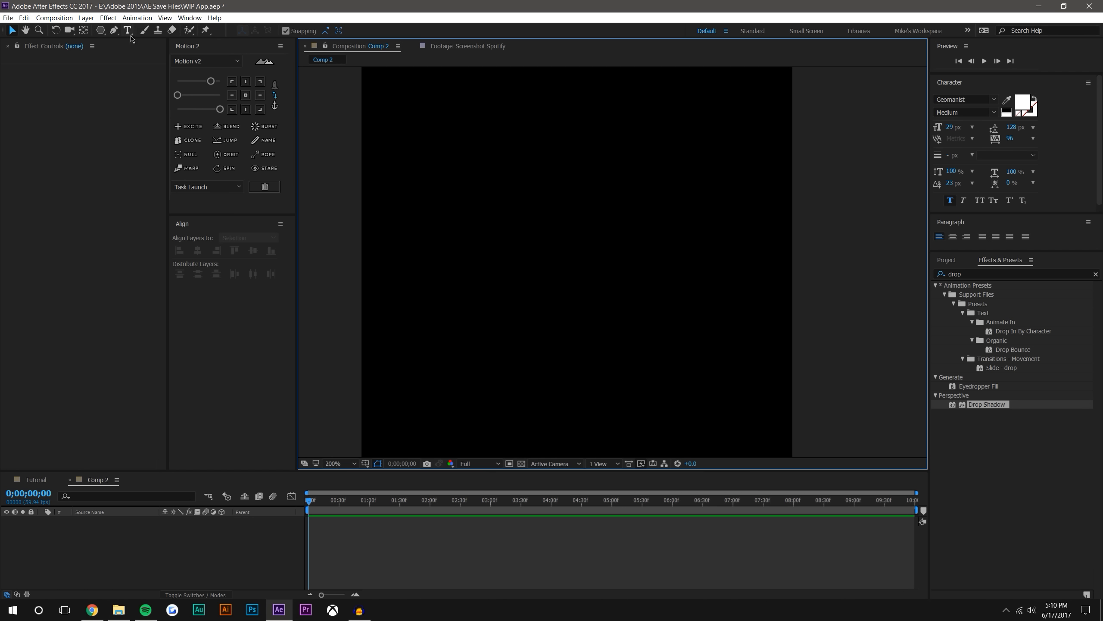
# Draw a large upright white triangle in the upper middle of the new composition with the Polygon tool
pyautogui.click(100, 29)
pyautogui.moveTo(544, 223); pyautogui.dragTo(541, 156)
pyautogui.click(12, 31)
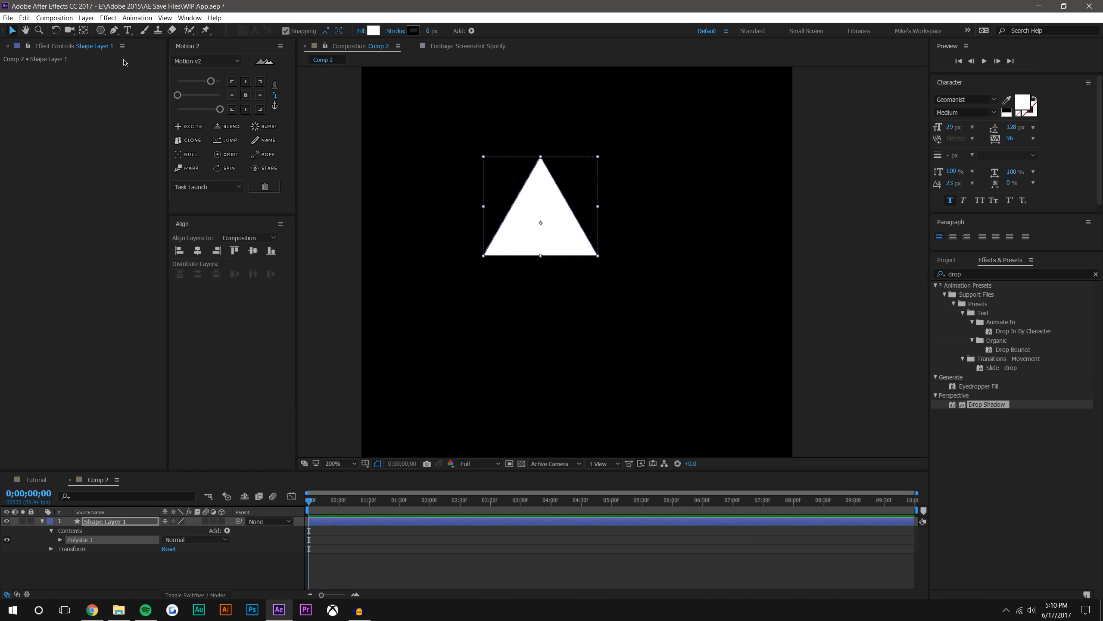
# Center the triangle layer's anchor point within the shape and set its rotation to 90° so it points right
pyautogui.click(499, 210)
pyautogui.click(498, 210)
pyautogui.click(246, 95)
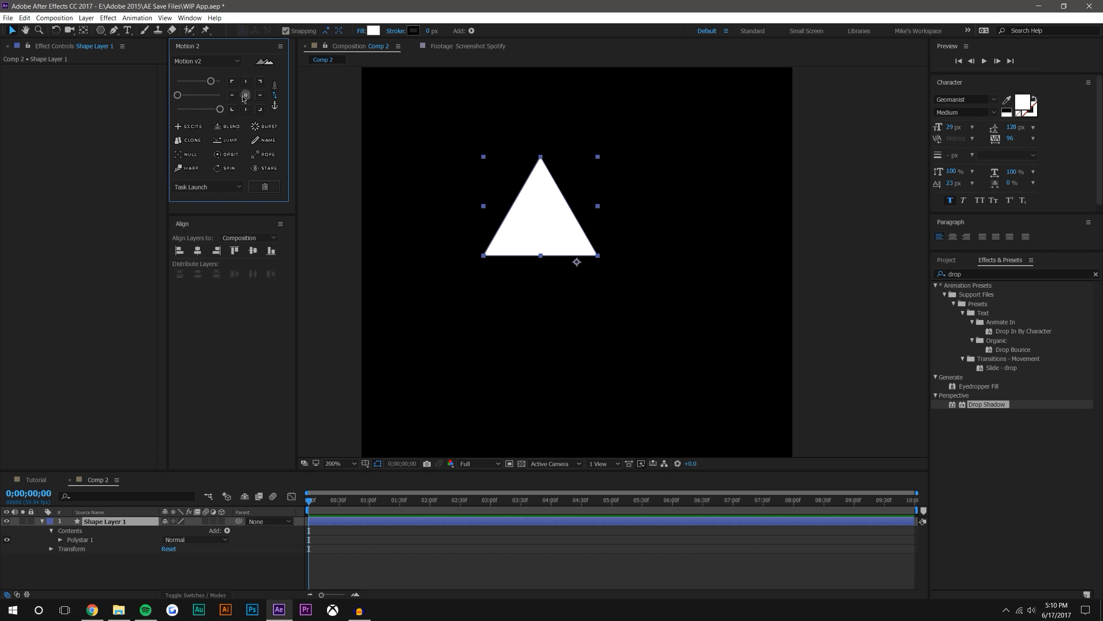
pyautogui.press('r')
pyautogui.moveTo(176, 530); pyautogui.dragTo(190, 537)
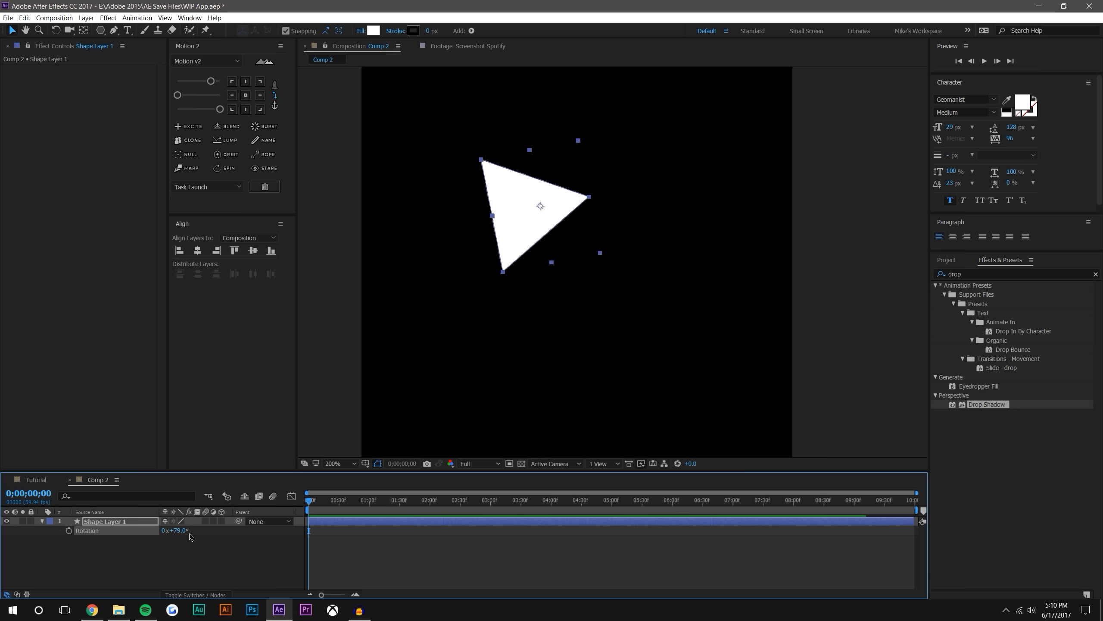
pyautogui.click(182, 531)
pyautogui.write('90')
pyautogui.press('Return')
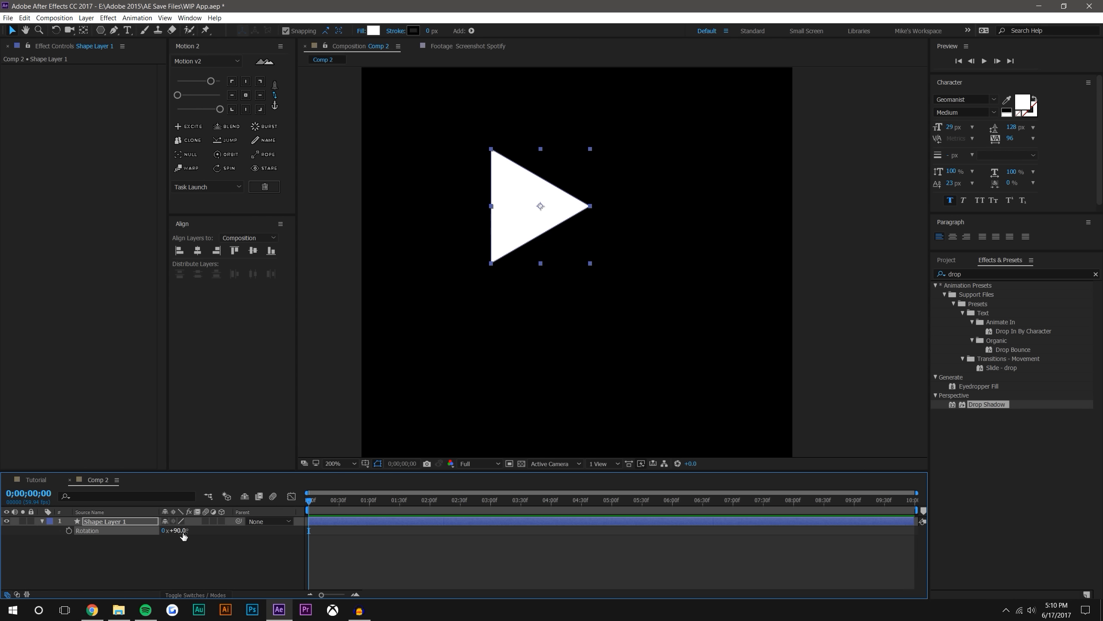
# Center the triangle vertically and horizontally in the composition
pyautogui.click(256, 103)
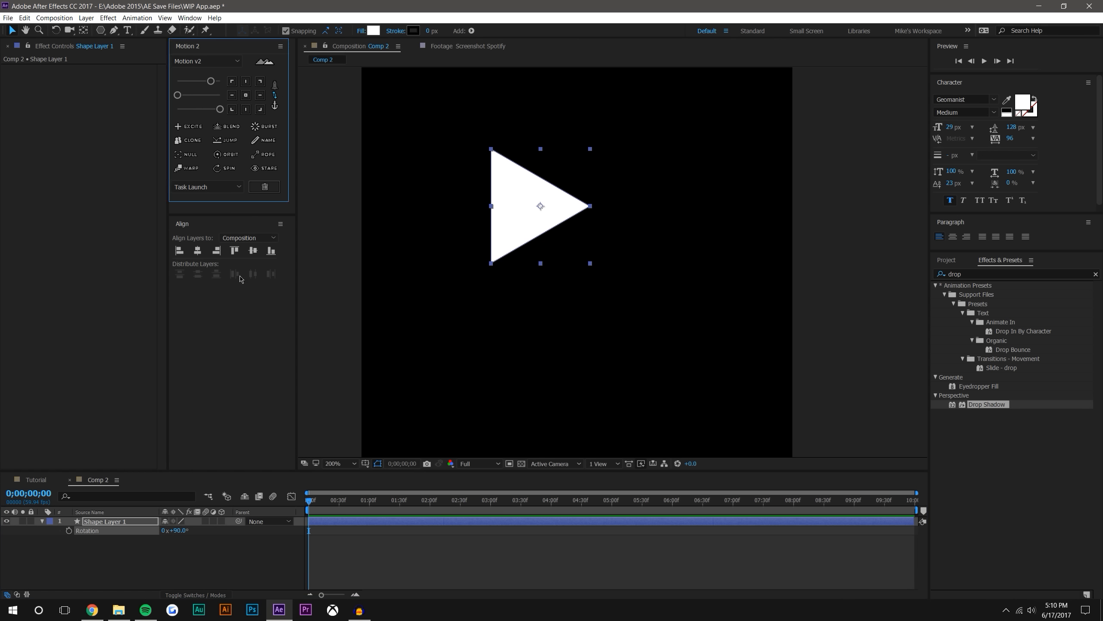
pyautogui.click(254, 252)
pyautogui.click(199, 252)
pyautogui.click(762, 218)
pyautogui.scroll(-1, 761, 219)
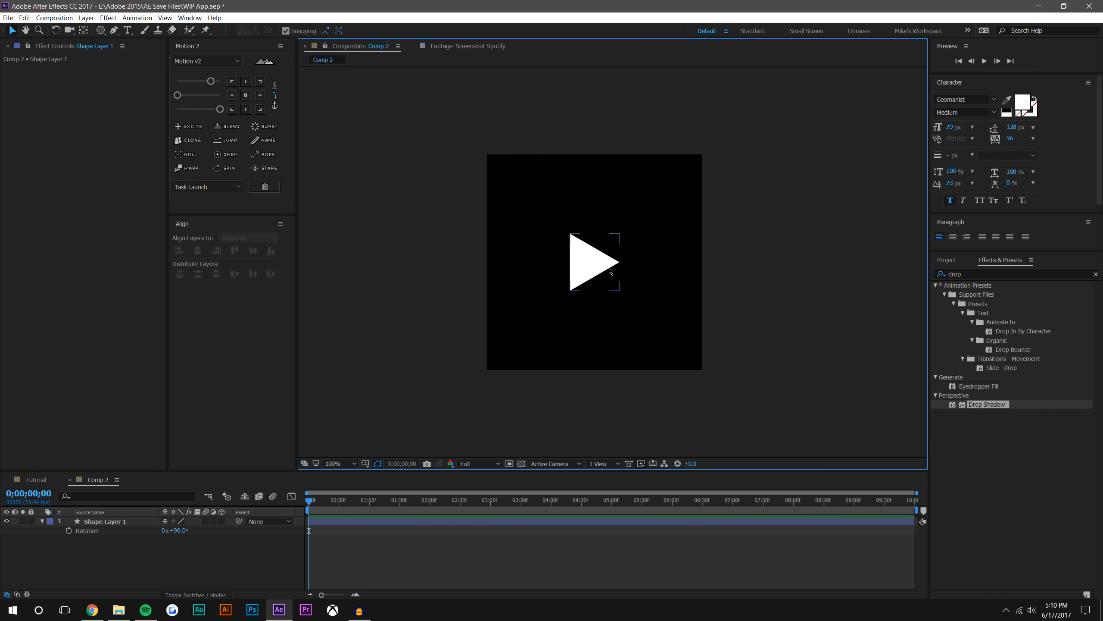
# Show the grid over the composition and check the triangle's centering against it
pyautogui.scroll(1, 593, 265)
pyautogui.click(378, 464)
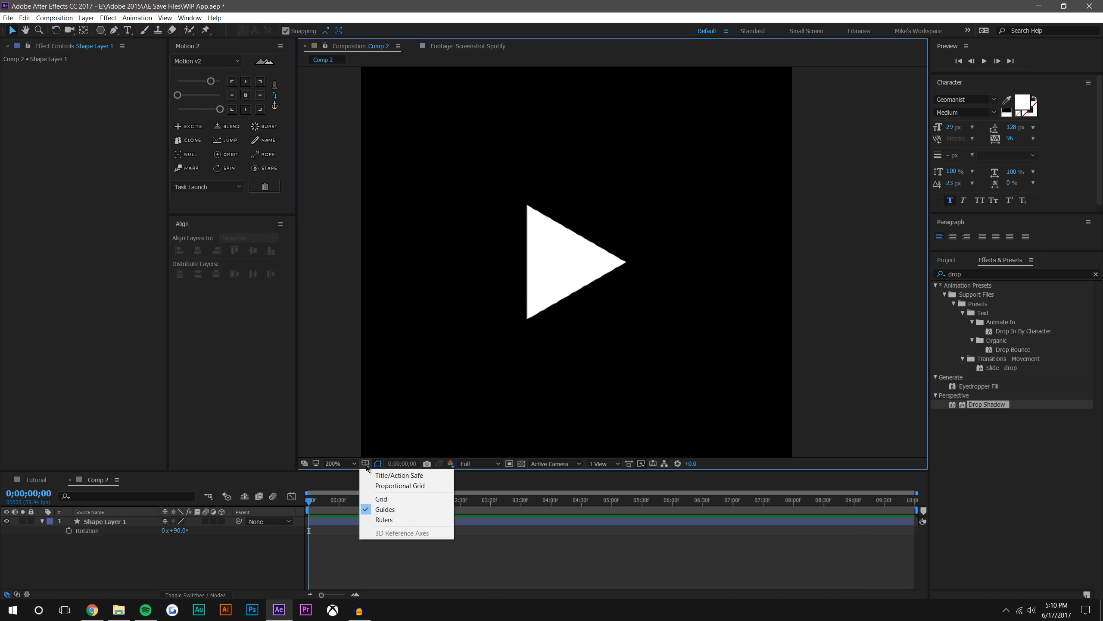
pyautogui.click(381, 499)
pyautogui.scroll(1, 566, 317)
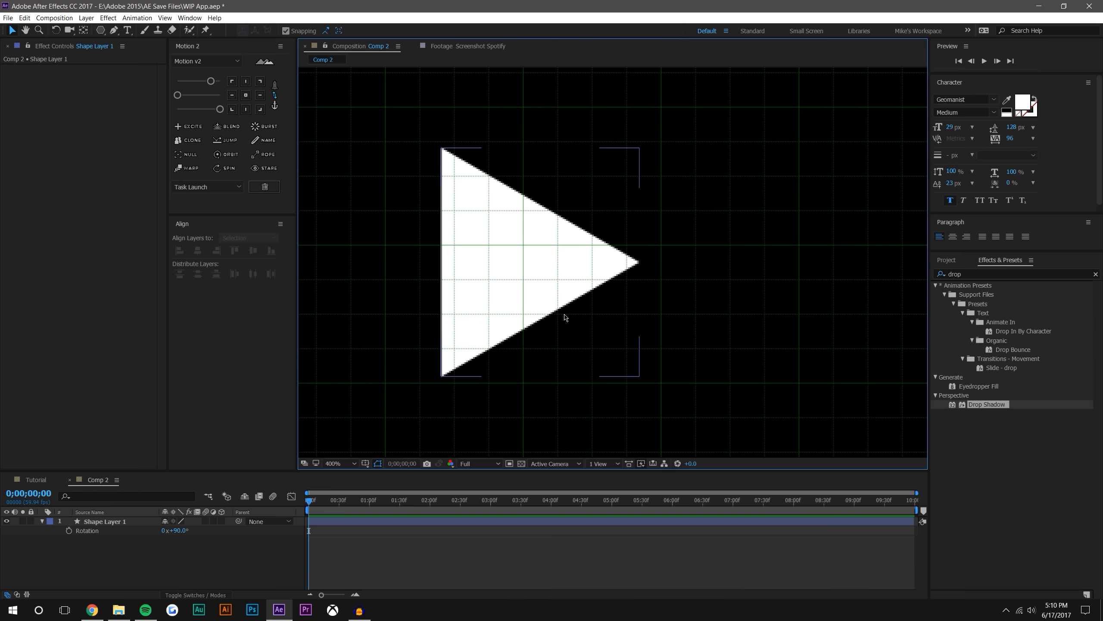
pyautogui.click(543, 258)
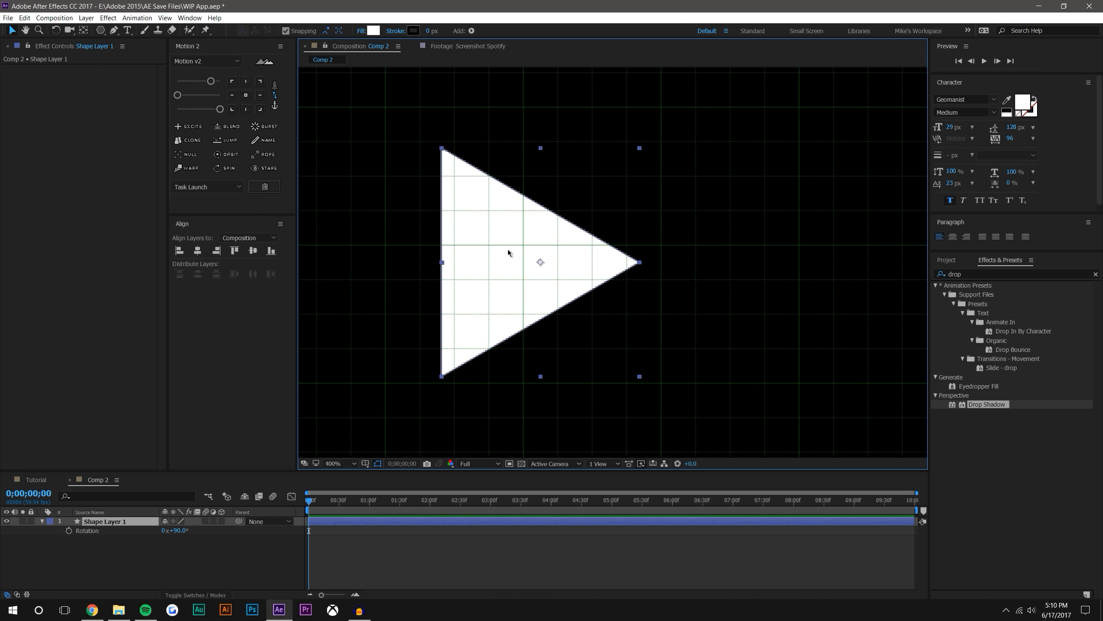
pyautogui.moveTo(549, 262); pyautogui.dragTo(600, 267)
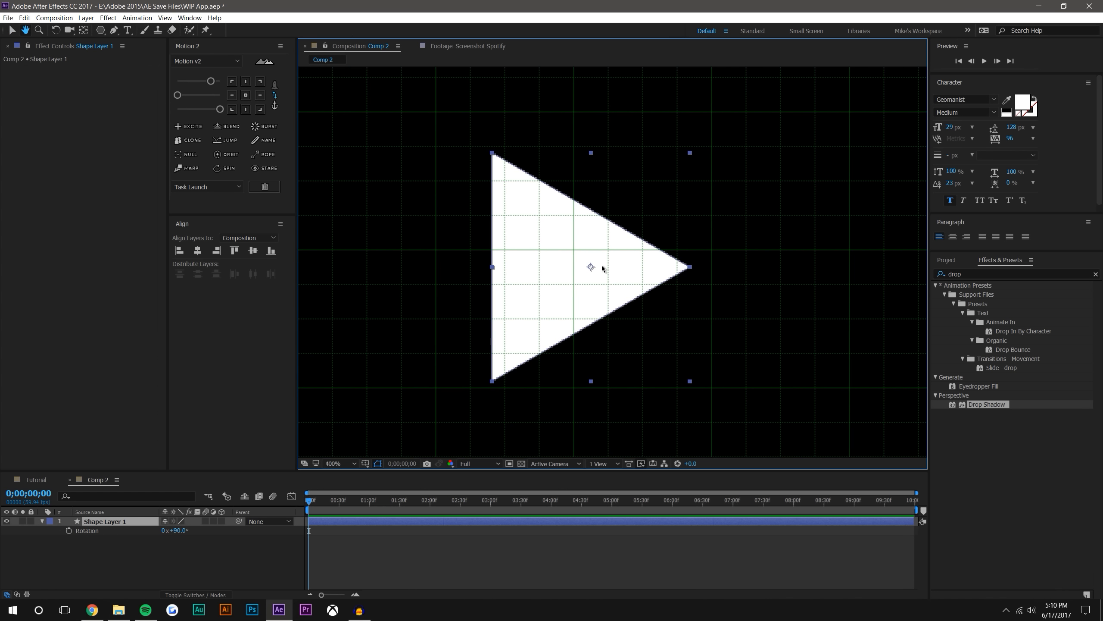
pyautogui.click(251, 97)
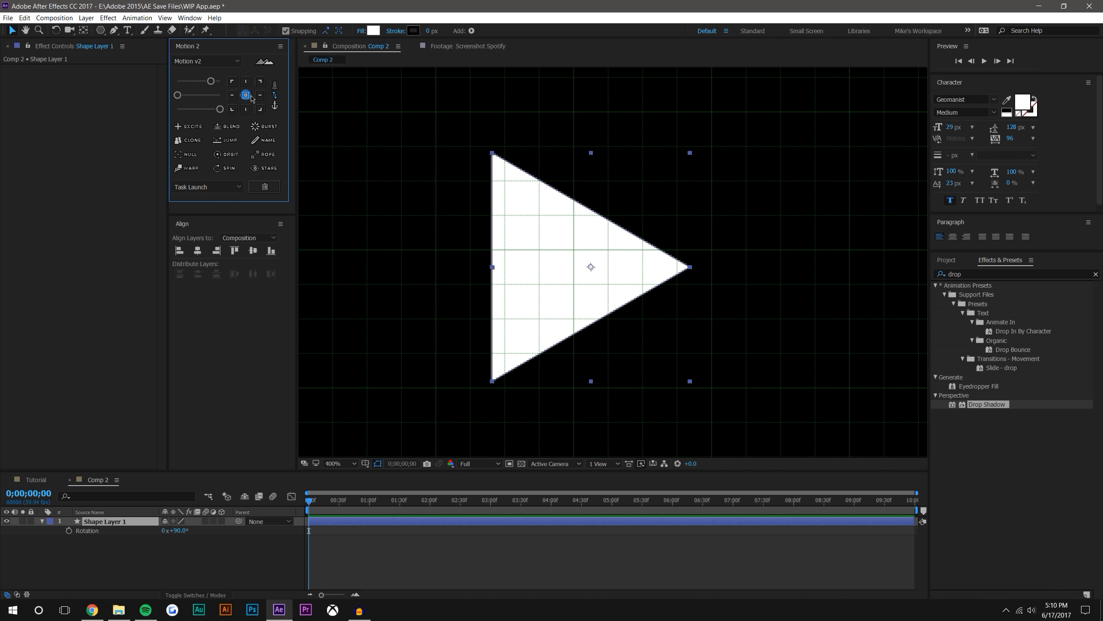
pyautogui.scroll(-2, 759, 285)
pyautogui.click(768, 275)
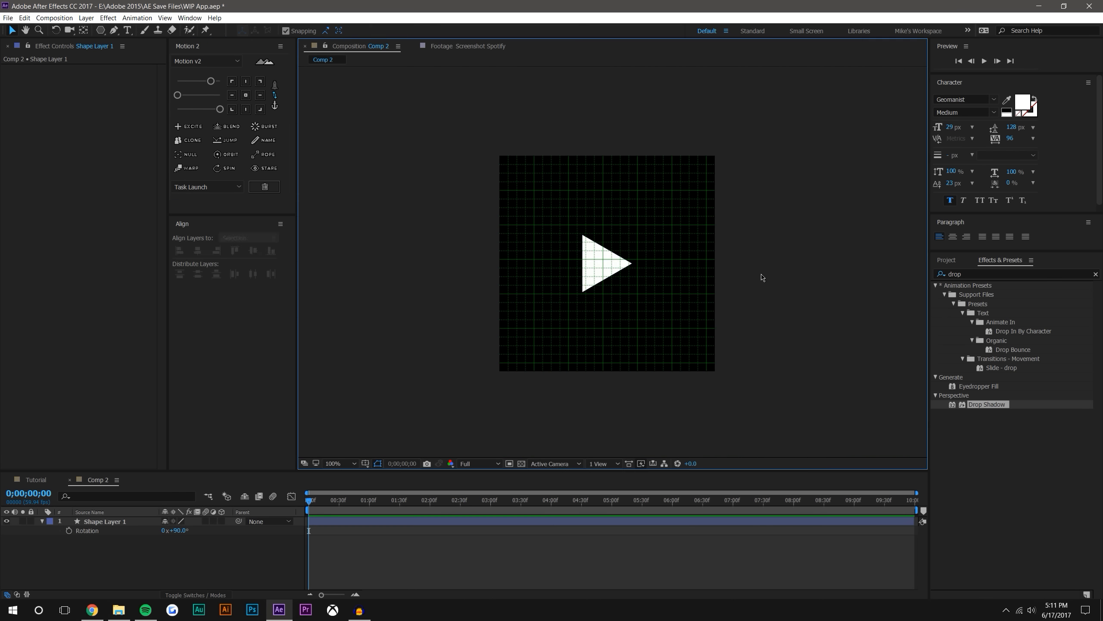
# Try shifting the triangle slightly to the right of center, and undo the move
pyautogui.scroll(1, 603, 280)
pyautogui.click(601, 275)
pyautogui.moveTo(589, 263); pyautogui.dragTo(597, 262)
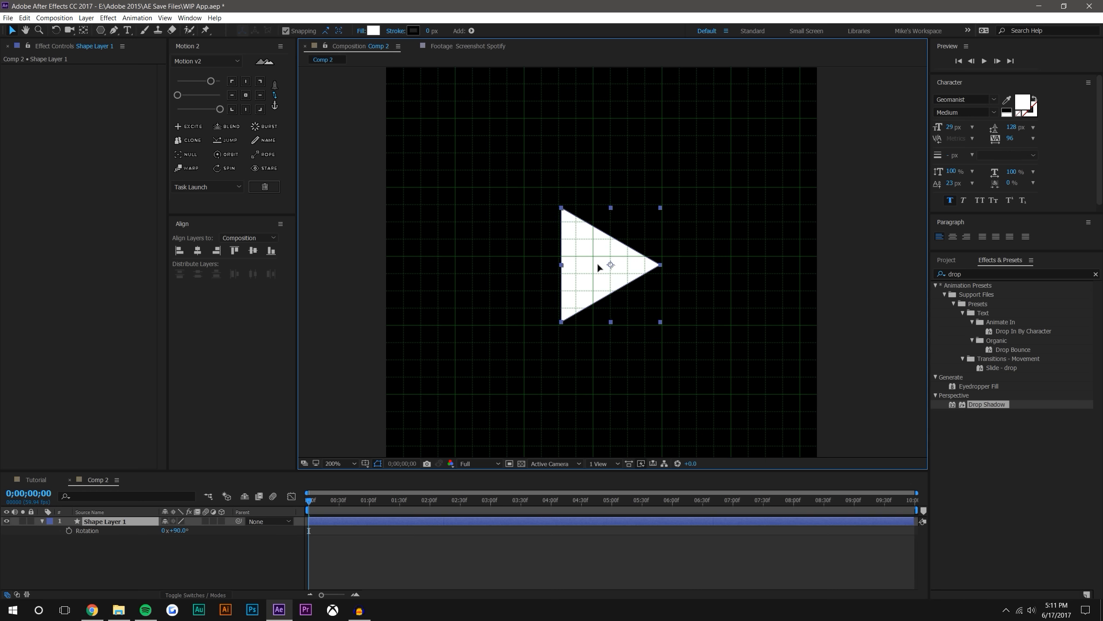
pyautogui.click(801, 245)
pyautogui.scroll(-1, 802, 248)
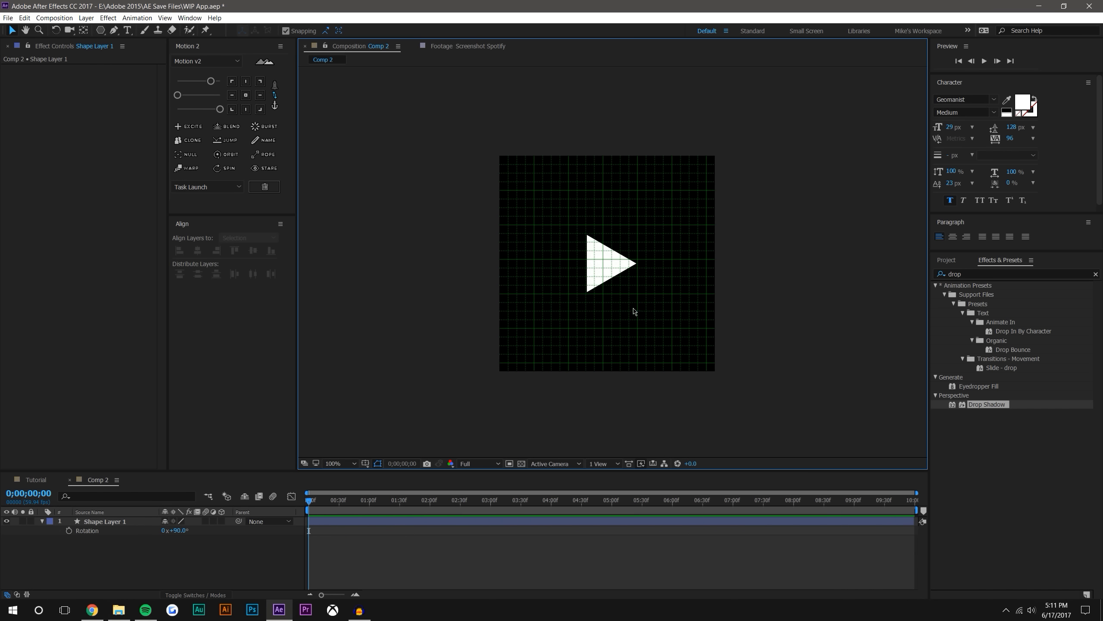
pyautogui.hotkey('ctrl', 'z')
# Turn off the grid overlay in the composition
pyautogui.scroll(1, 635, 309)
pyautogui.click(761, 299)
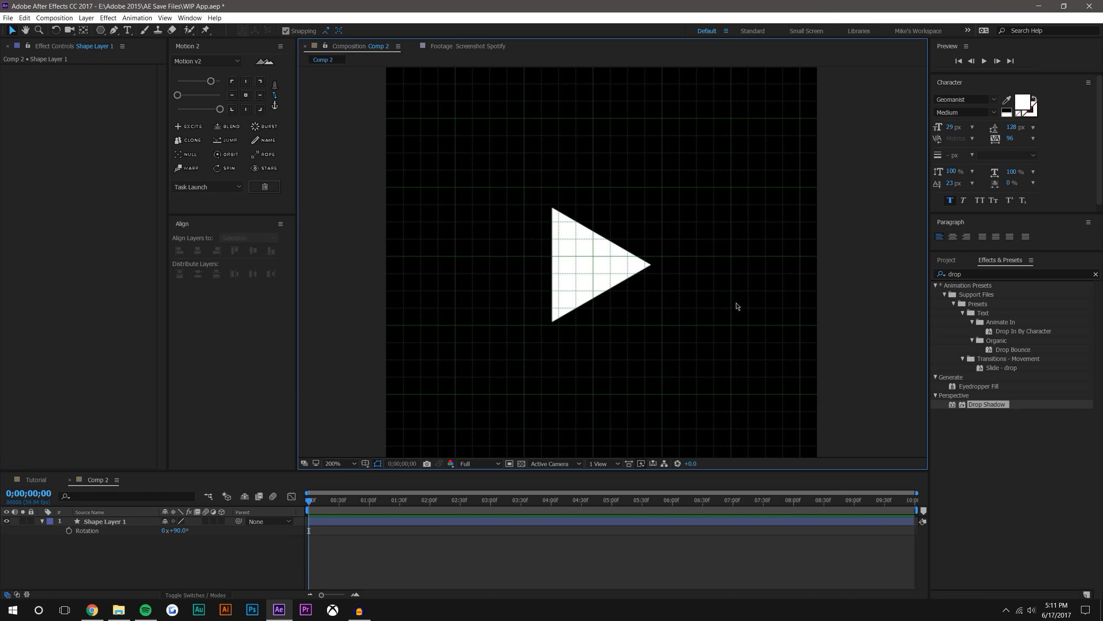
pyautogui.click(378, 463)
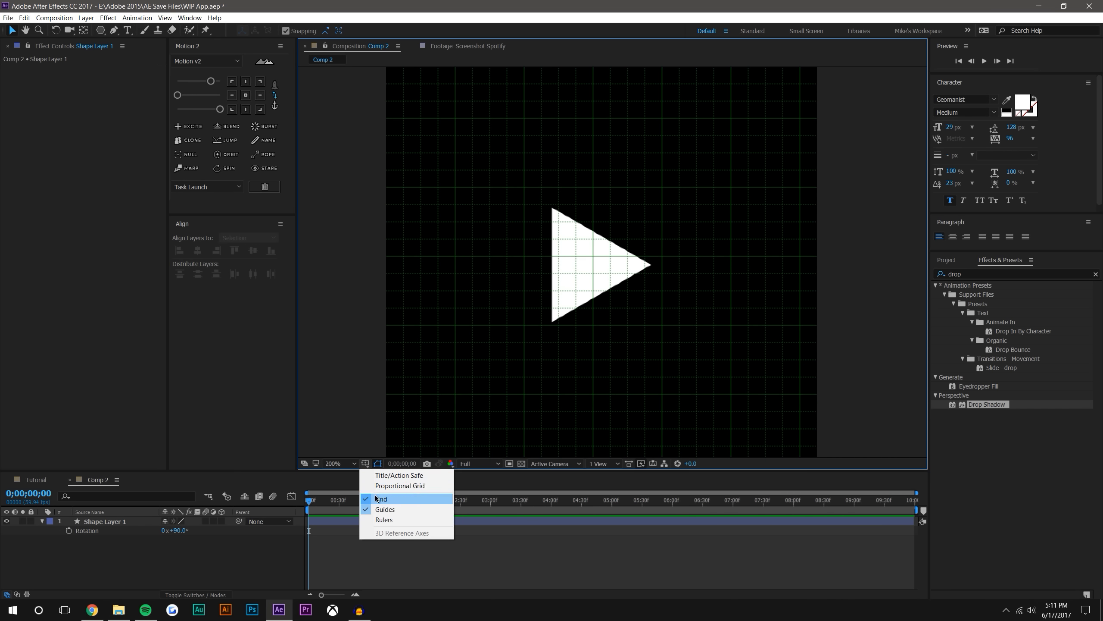
pyautogui.click(377, 500)
# Reveal the triangle layer's Polystar contents in an enlarged timeline and convert the Polystar Path to a Bezier path
pyautogui.click(610, 251)
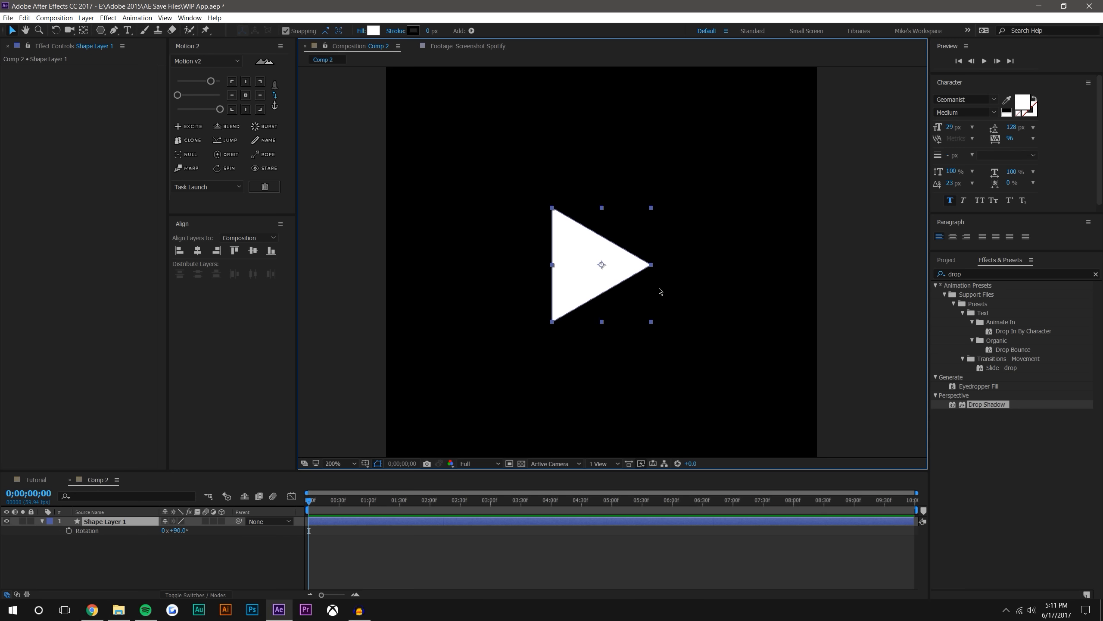
pyautogui.scroll(2, 576, 263)
pyautogui.scroll(1, 557, 258)
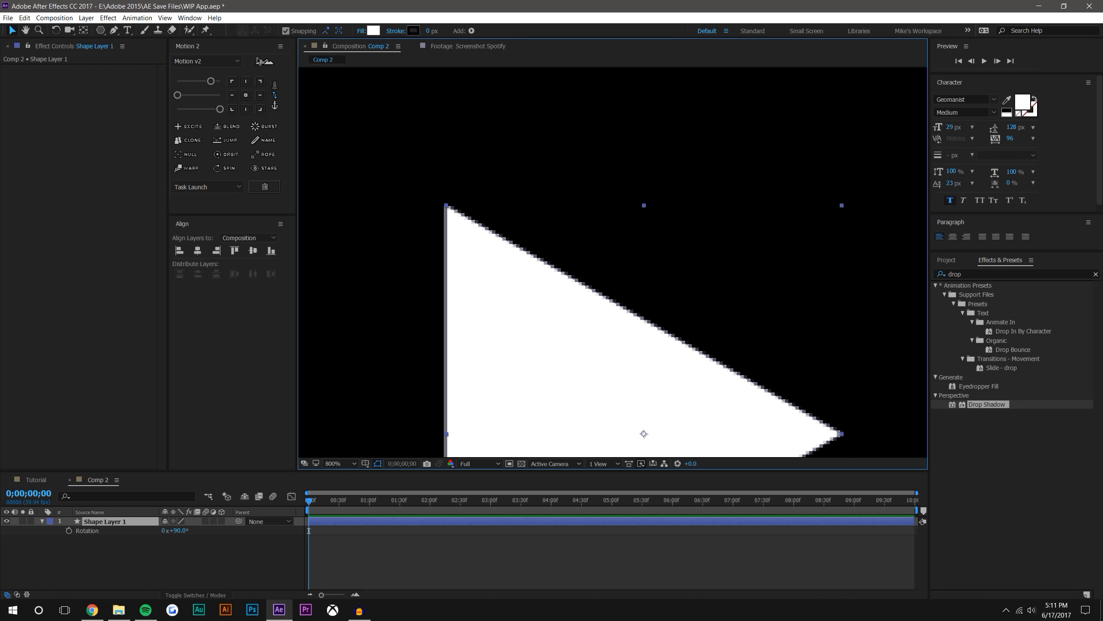
pyautogui.click(113, 31)
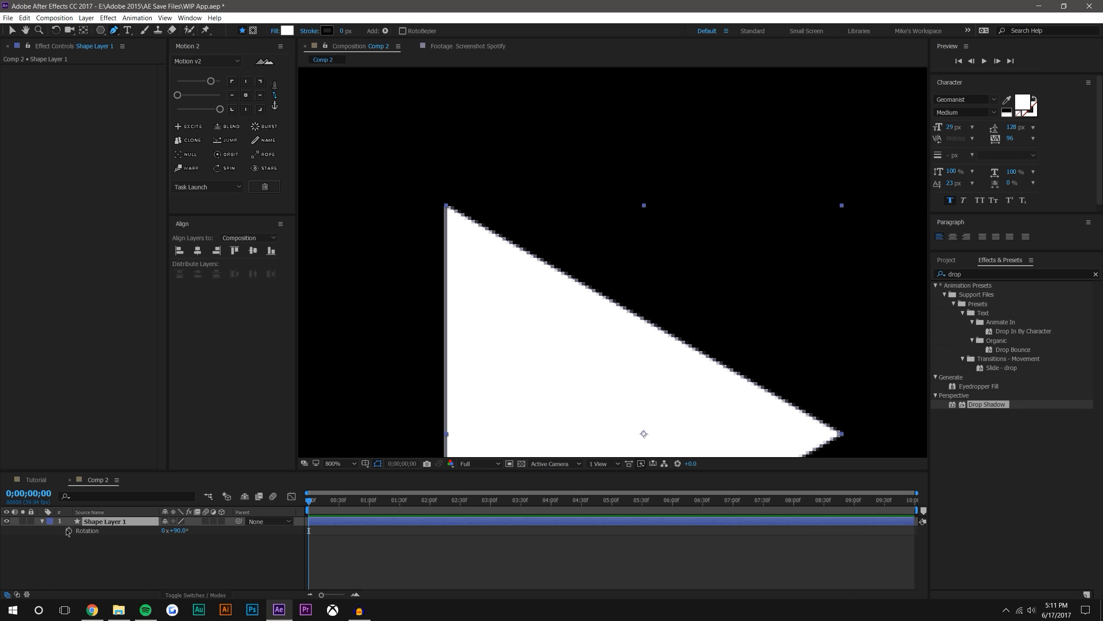
pyautogui.click(42, 521)
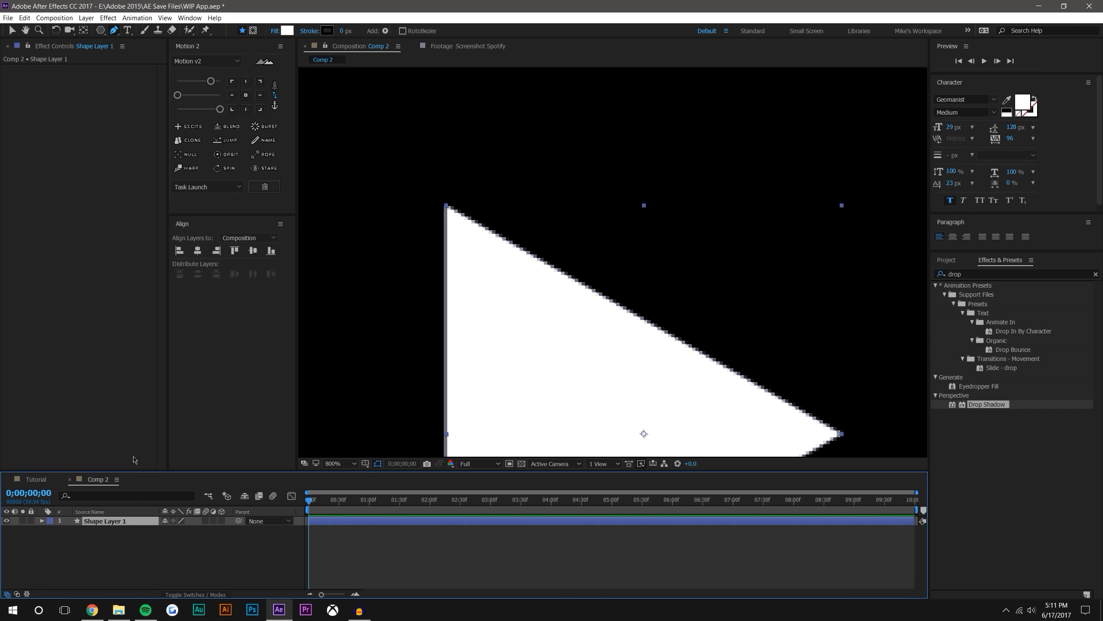
pyautogui.moveTo(133, 472); pyautogui.dragTo(82, 351)
pyautogui.click(41, 400)
pyautogui.click(52, 418)
pyautogui.click(51, 410)
pyautogui.click(60, 418)
pyautogui.rightClick(72, 420)
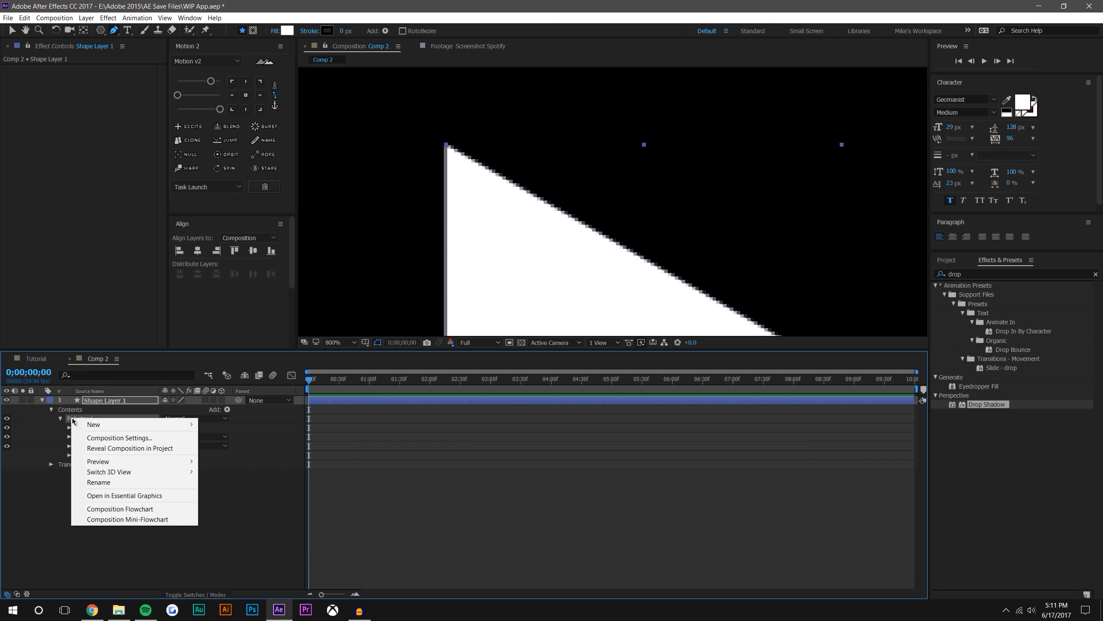
pyautogui.press('Escape')
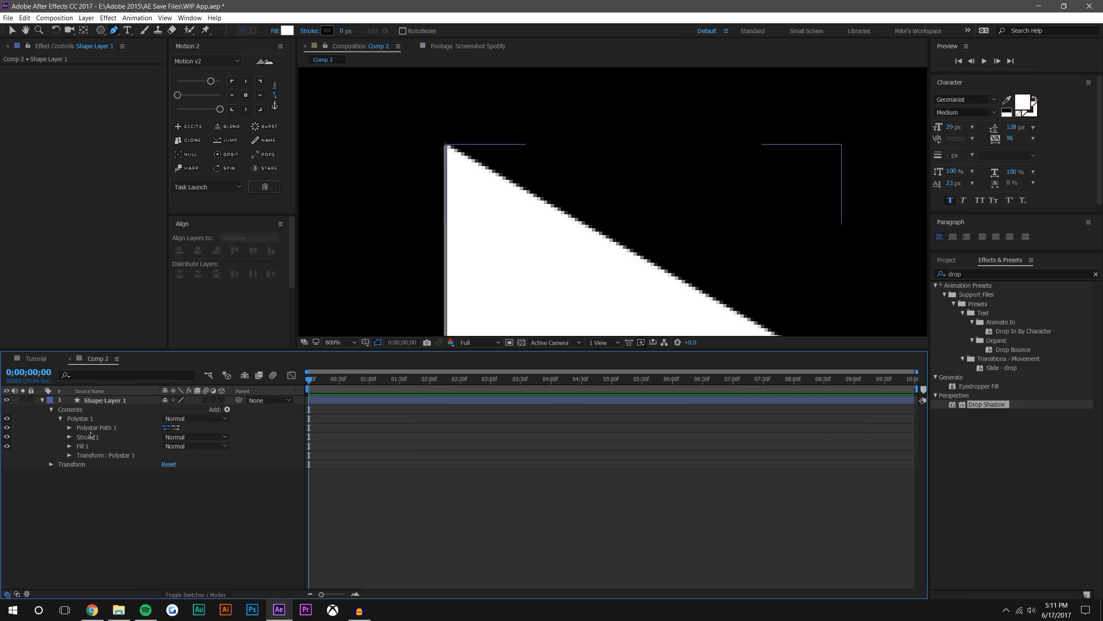
pyautogui.rightClick(94, 430)
pyautogui.click(115, 435)
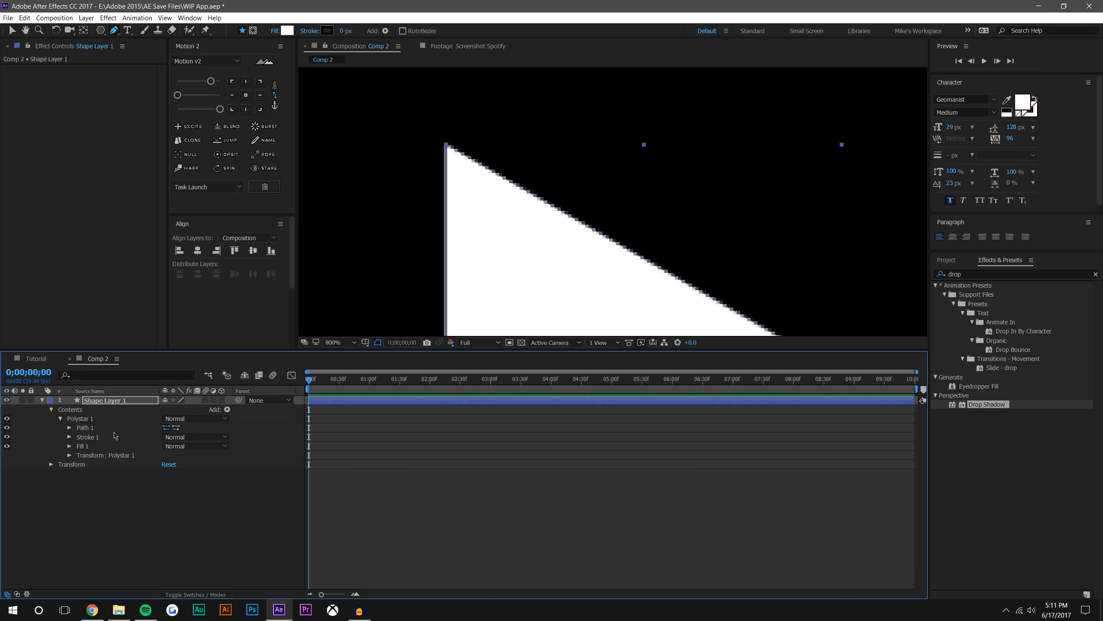
# Add one vertex on each slanted edge of the triangle, near its left corners, with the Pen tool
pyautogui.click(69, 427)
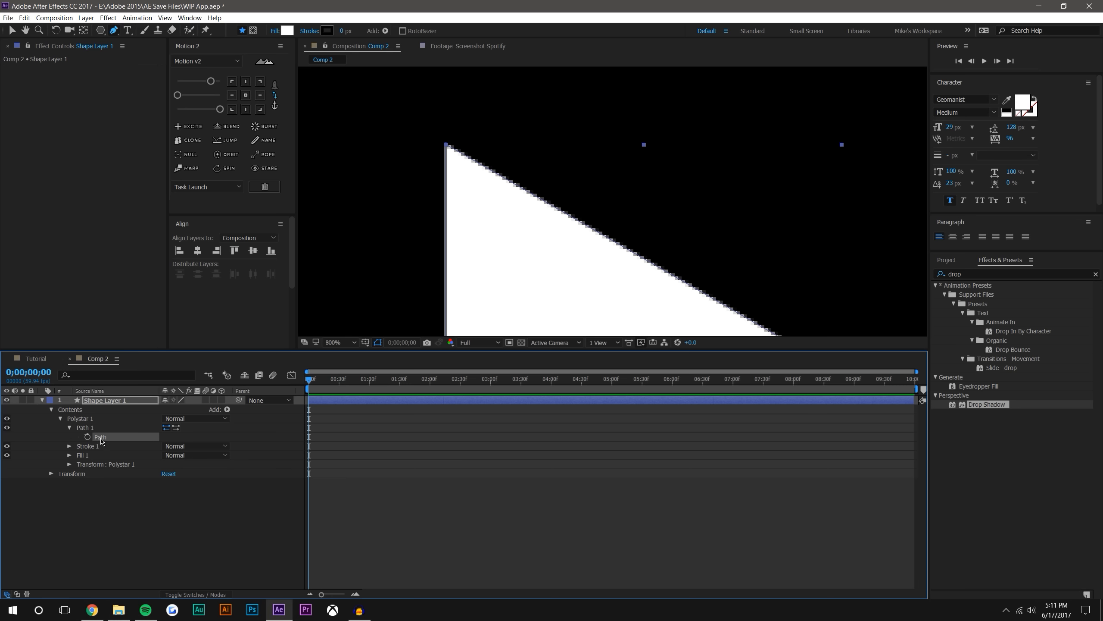
pyautogui.scroll(-1, 573, 275)
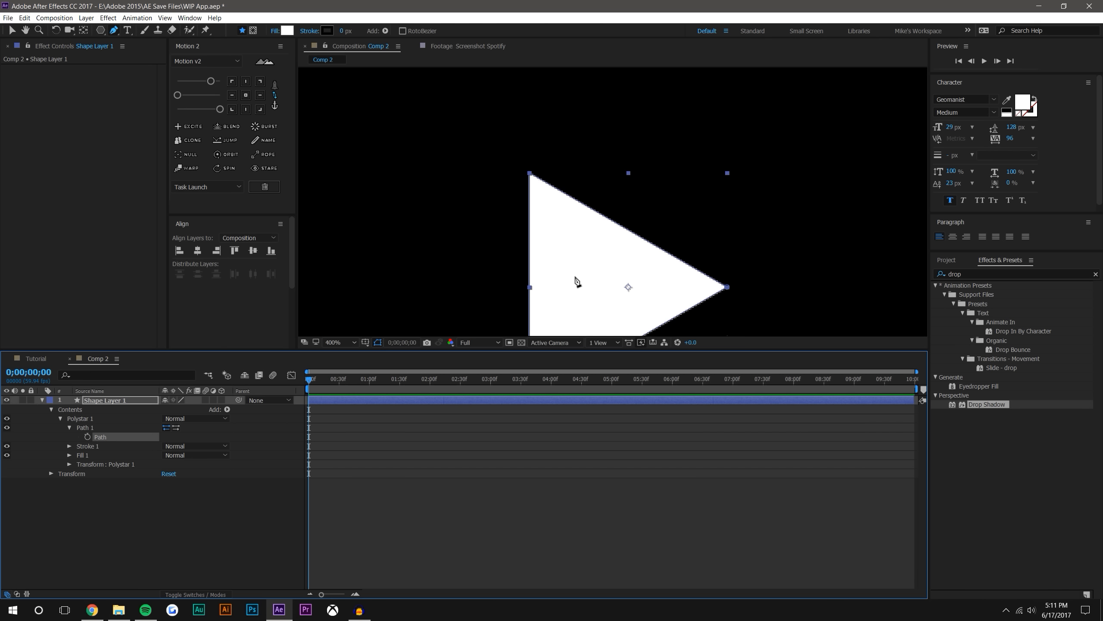
pyautogui.scroll(1, 573, 166)
pyautogui.click(509, 185)
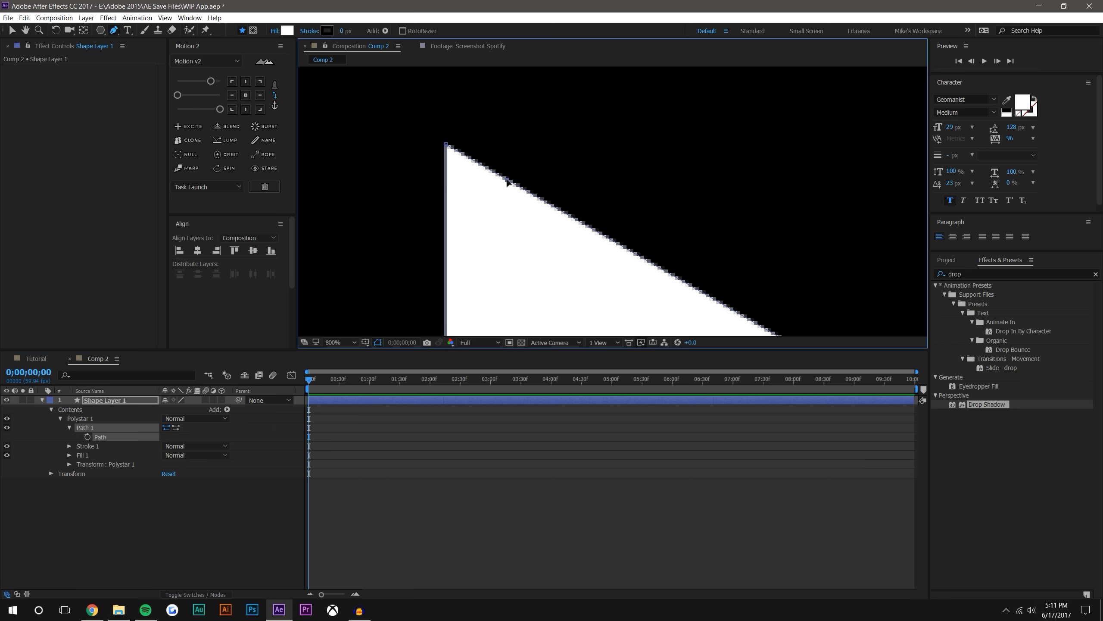
pyautogui.scroll(-1, 576, 247)
pyautogui.moveTo(576, 247); pyautogui.dragTo(606, 167)
pyautogui.press('g')
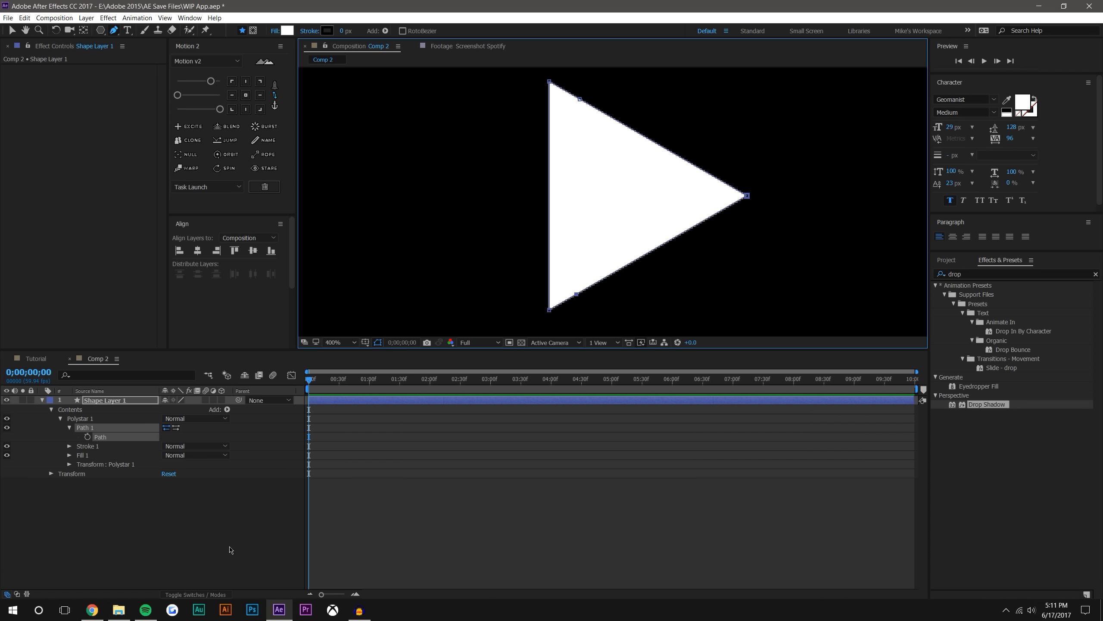
# Set a Path keyframe for the triangle at 2 seconds
pyautogui.click(364, 390)
pyautogui.click(430, 382)
pyautogui.click(88, 437)
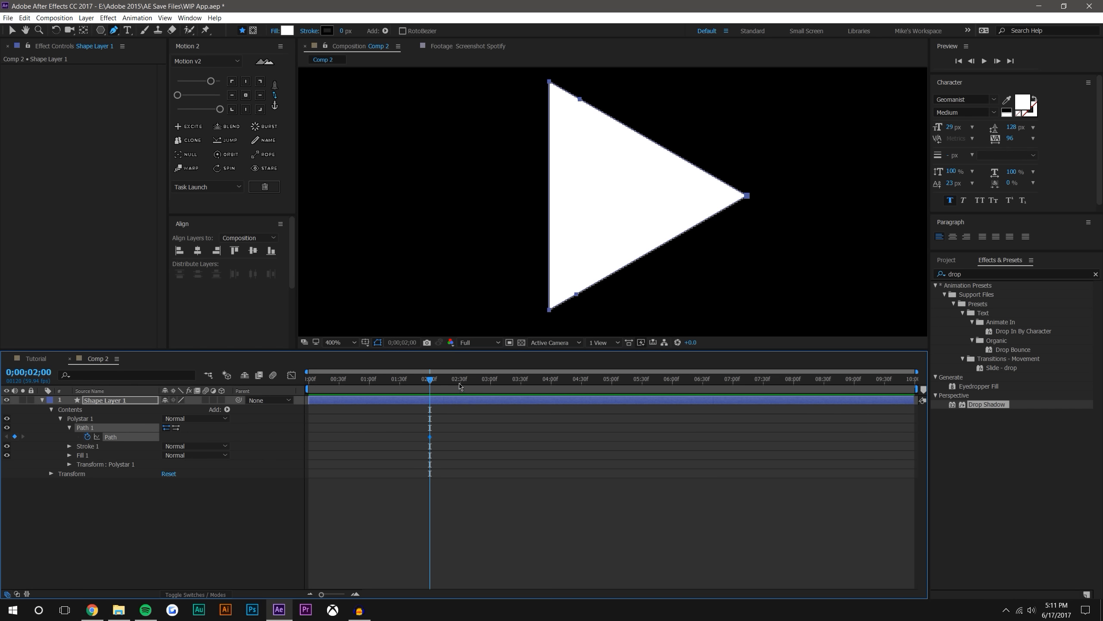
# At 3 seconds, move the added vertex on the lower edge down level with the bottom-left corner
pyautogui.click(491, 382)
pyautogui.click(12, 31)
pyautogui.click(568, 257)
pyautogui.doubleClick(576, 296)
pyautogui.press('Escape')
pyautogui.click(542, 511)
pyautogui.click(588, 236)
pyautogui.click(109, 438)
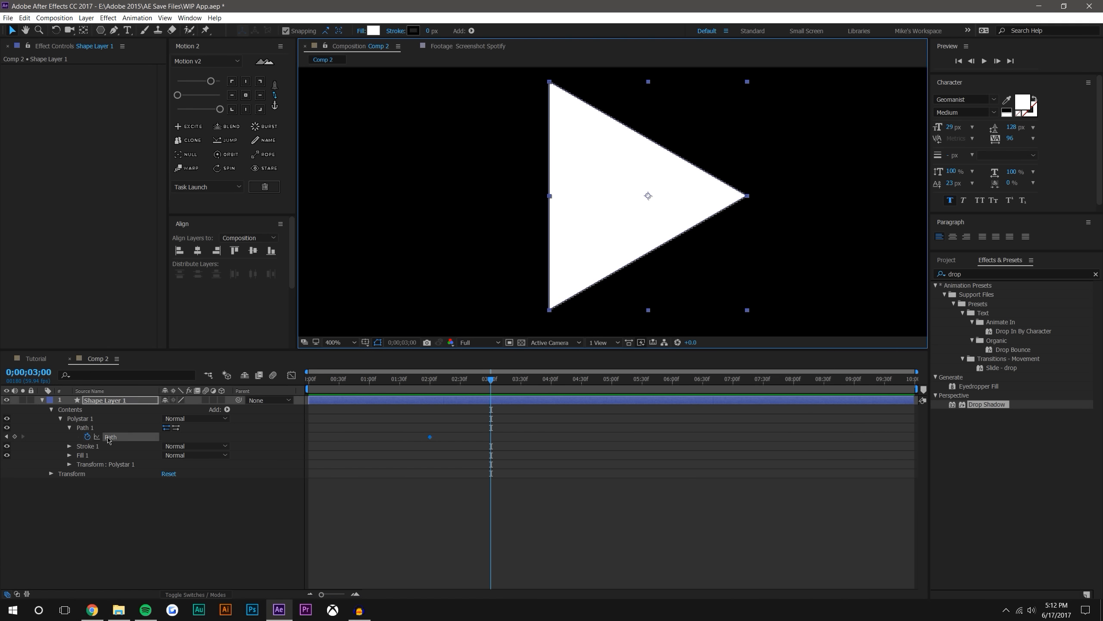
pyautogui.click(577, 291)
pyautogui.click(579, 293)
pyautogui.moveTo(579, 293); pyautogui.dragTo(669, 87)
pyautogui.scroll(1, 578, 302)
pyautogui.press('space')
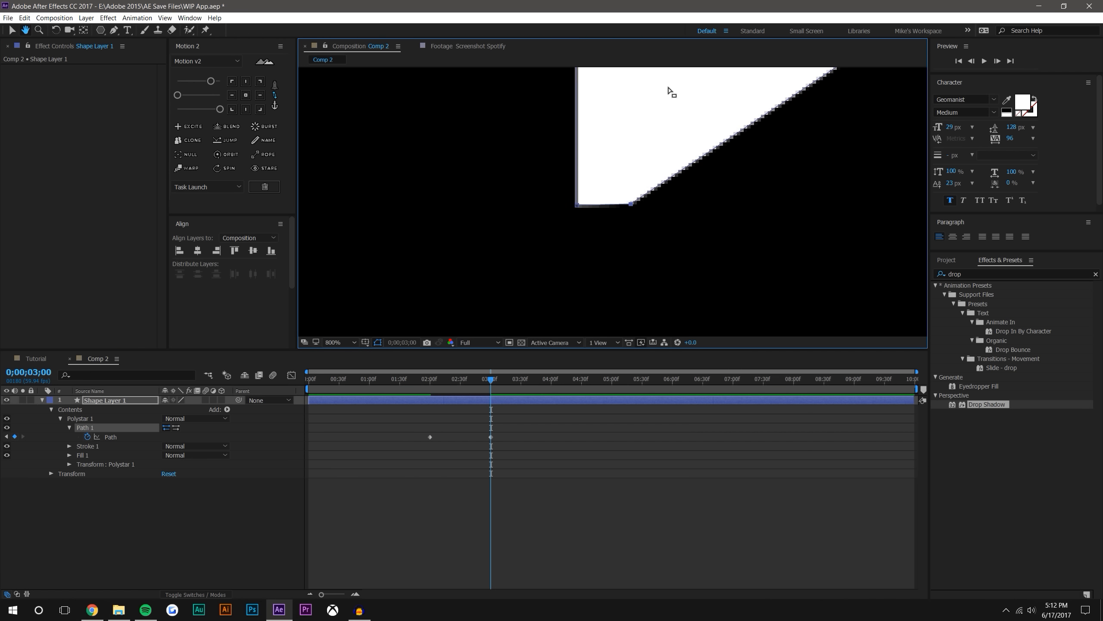
# Move the added vertex on the upper edge up level with the top-left corner
pyautogui.scroll(1, 634, 207)
pyautogui.scroll(1, 648, 219)
pyautogui.moveTo(687, 214); pyautogui.dragTo(682, 323)
pyautogui.scroll(-2, 692, 208)
pyautogui.press('space')
pyautogui.moveTo(657, 98); pyautogui.dragTo(640, 334)
pyautogui.scroll(1, 561, 138)
pyautogui.moveTo(590, 175); pyautogui.dragTo(605, 109)
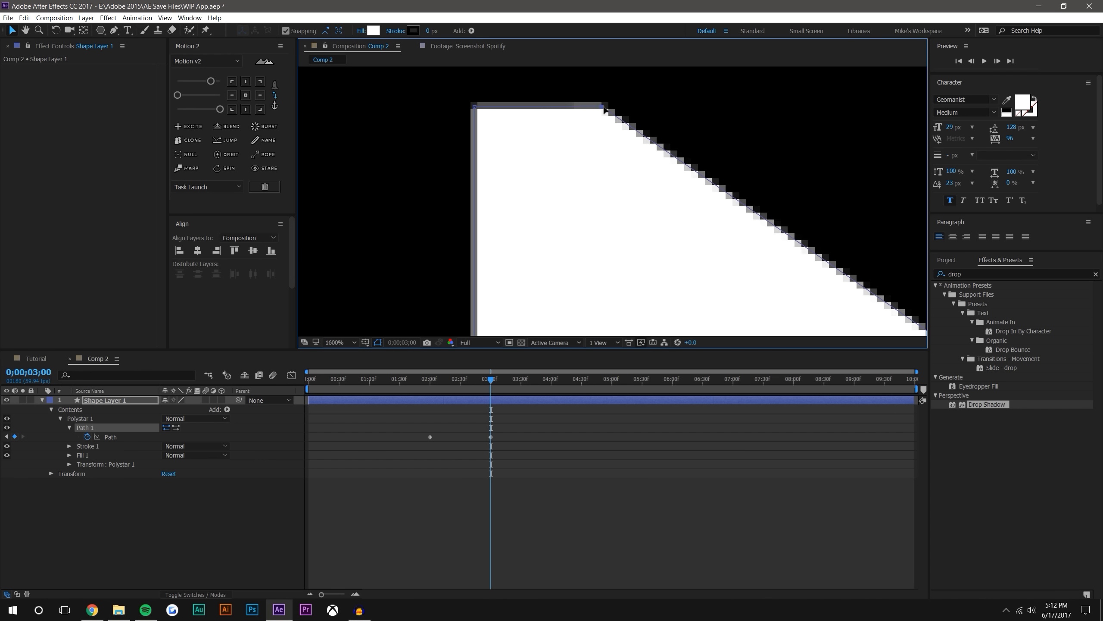
# Turn on the grid overlay in the composition for aligning the path's vertices
pyautogui.click(366, 343)
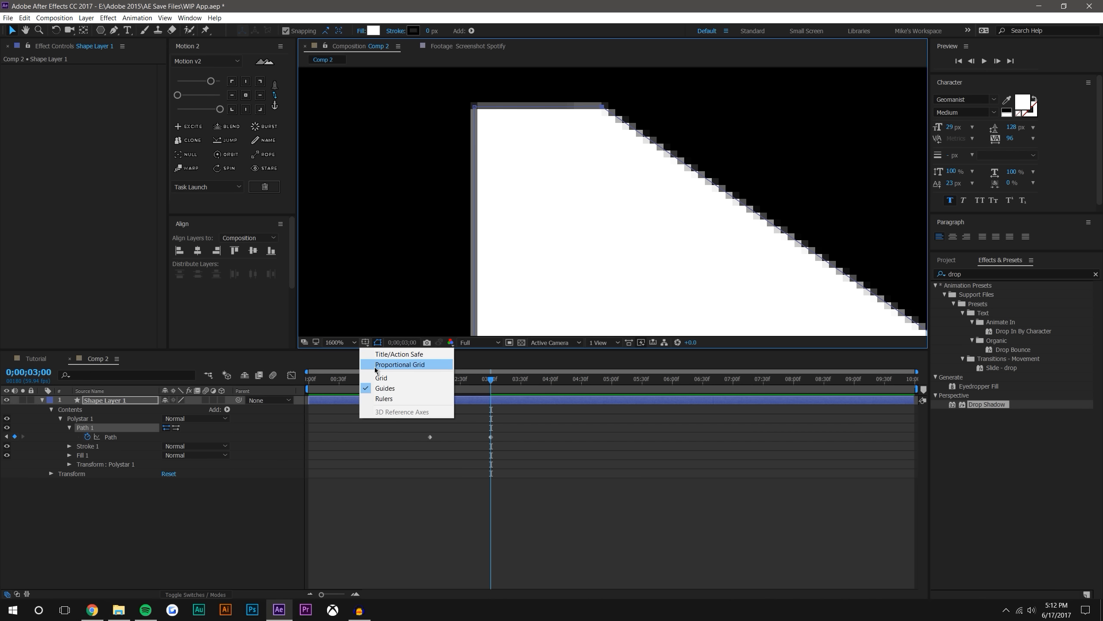
pyautogui.click(368, 354)
pyautogui.click(367, 343)
pyautogui.click(370, 357)
pyautogui.click(367, 343)
pyautogui.click(374, 378)
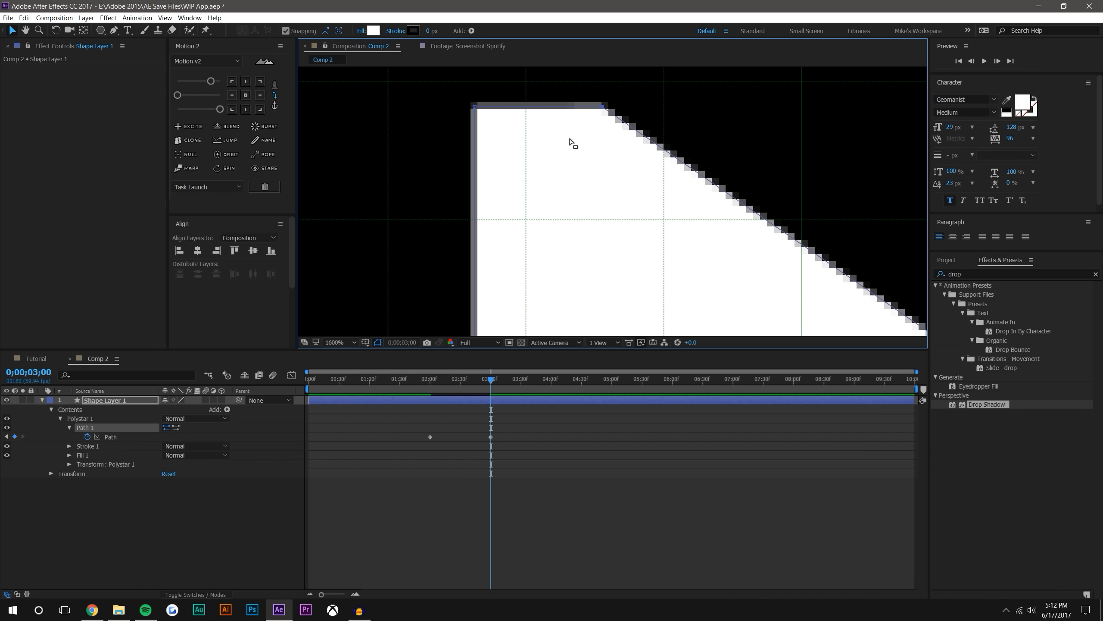
# Align the added upper and lower vertices to the same vertical grid line, keeping them level with the left corners
pyautogui.moveTo(591, 110); pyautogui.dragTo(674, 172)
pyautogui.scroll(-3, 676, 175)
pyautogui.moveTo(673, 215); pyautogui.dragTo(688, 155)
pyautogui.scroll(2, 633, 278)
pyautogui.moveTo(632, 280); pyautogui.dragTo(539, 102)
pyautogui.moveTo(572, 218); pyautogui.dragTo(719, 244)
pyautogui.scroll(2, 587, 241)
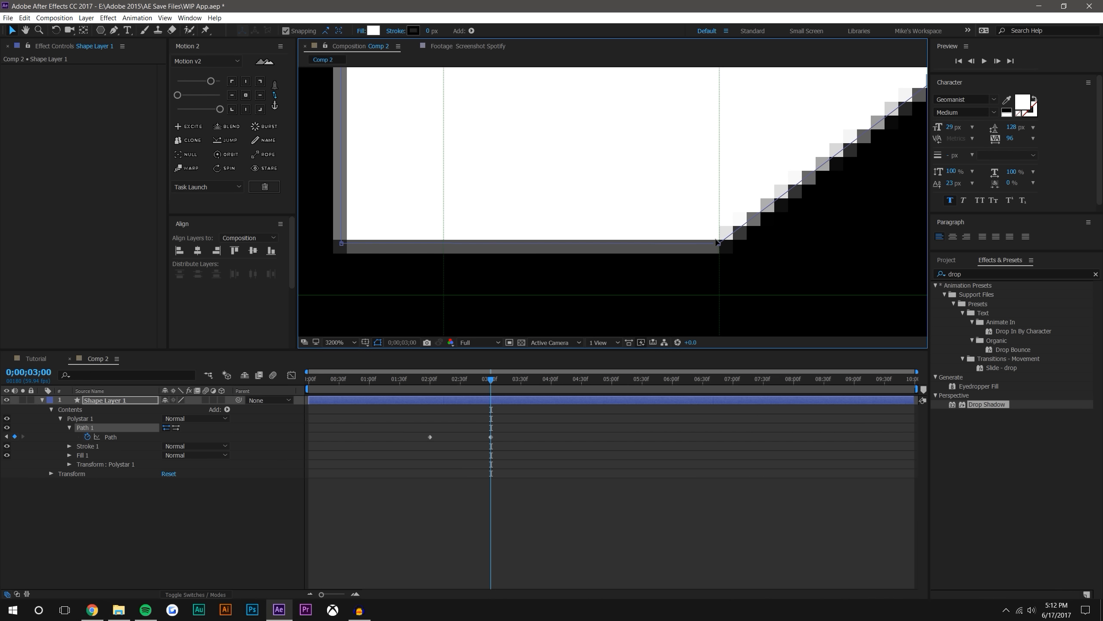
# Move the triangle's right tip inward to the same grid line, flattening the shape into a vertical pause bar
pyautogui.scroll(-3, 718, 242)
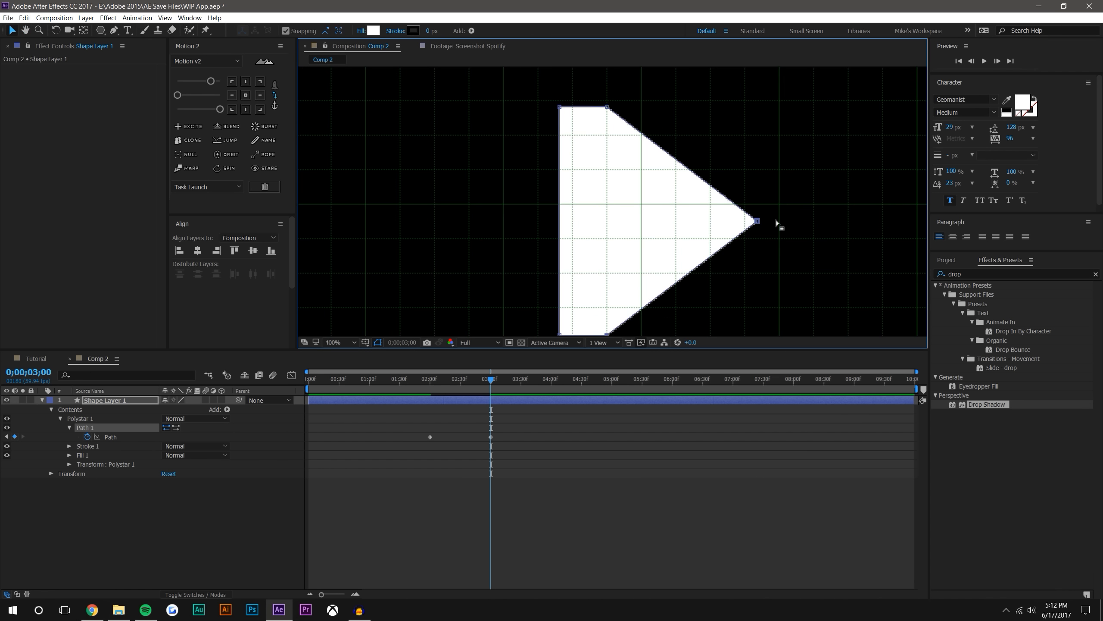
pyautogui.moveTo(758, 223); pyautogui.dragTo(642, 125)
pyautogui.scroll(2, 595, 232)
pyautogui.moveTo(650, 175); pyautogui.dragTo(637, 183)
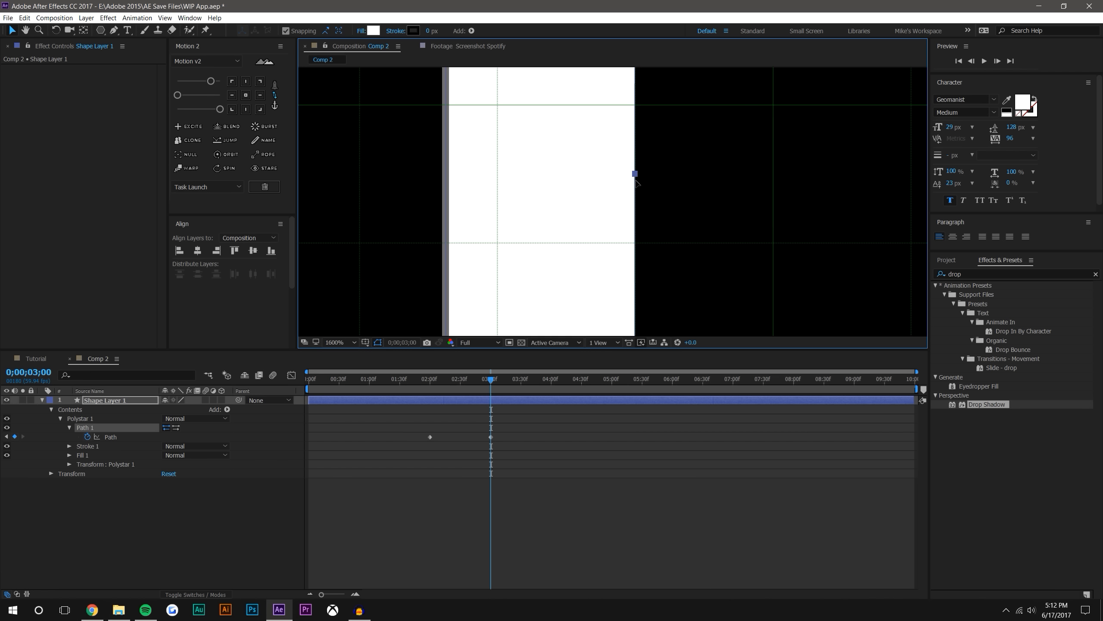
pyautogui.scroll(-3, 639, 182)
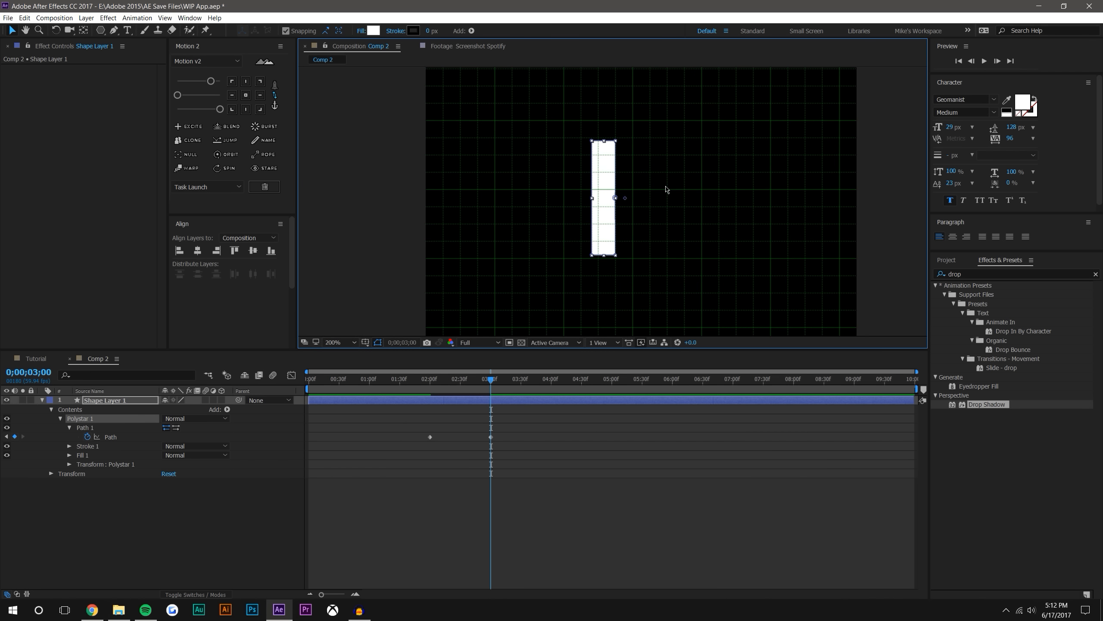
# Check the triangle-to-bar morph by scrubbing back before its first Path keyframe, and select the shape layer
pyautogui.click(577, 461)
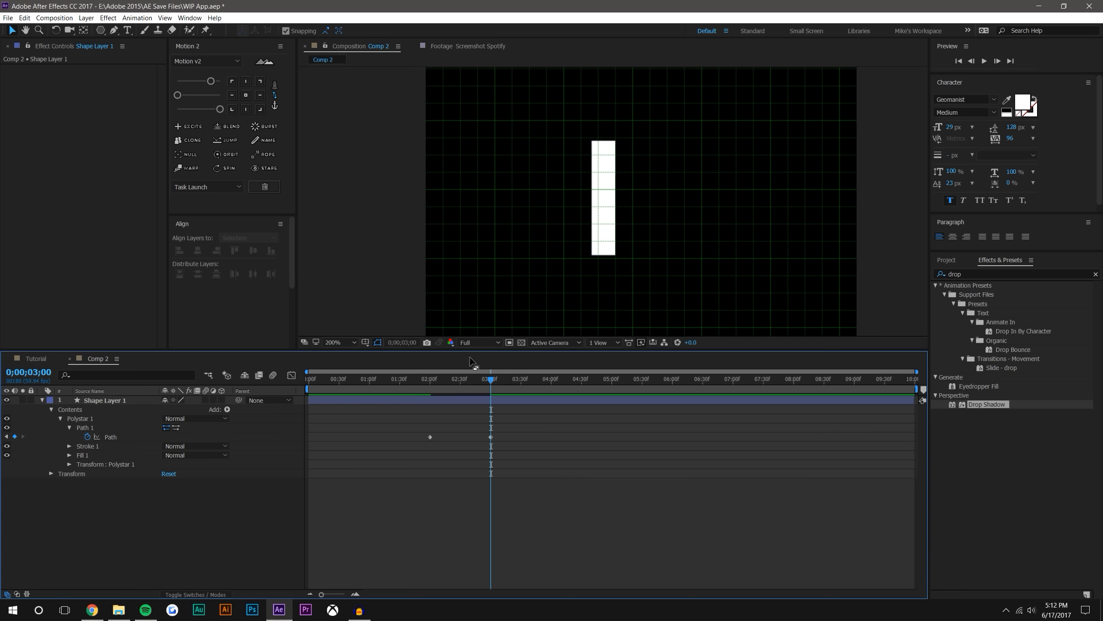
pyautogui.click(429, 380)
pyautogui.moveTo(429, 381); pyautogui.dragTo(395, 378)
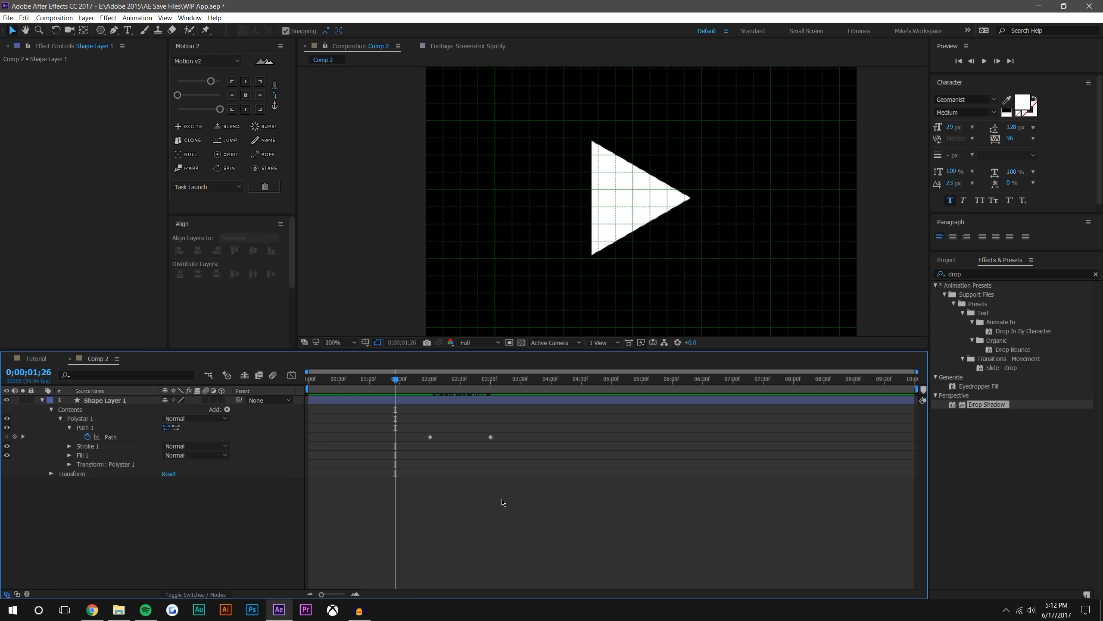
pyautogui.click(611, 185)
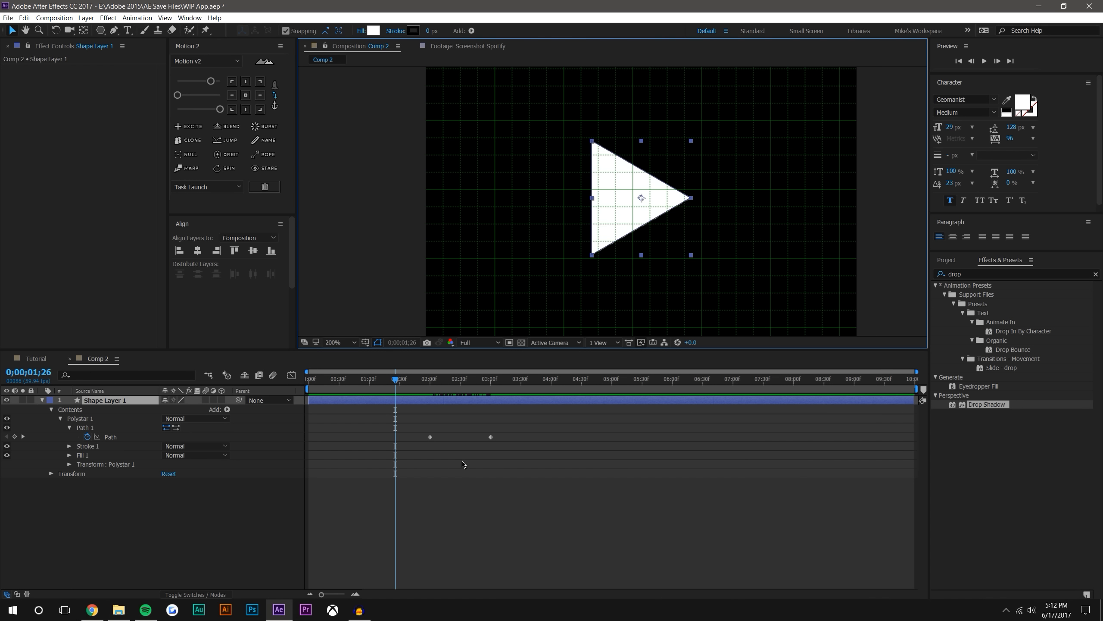
pyautogui.click(422, 381)
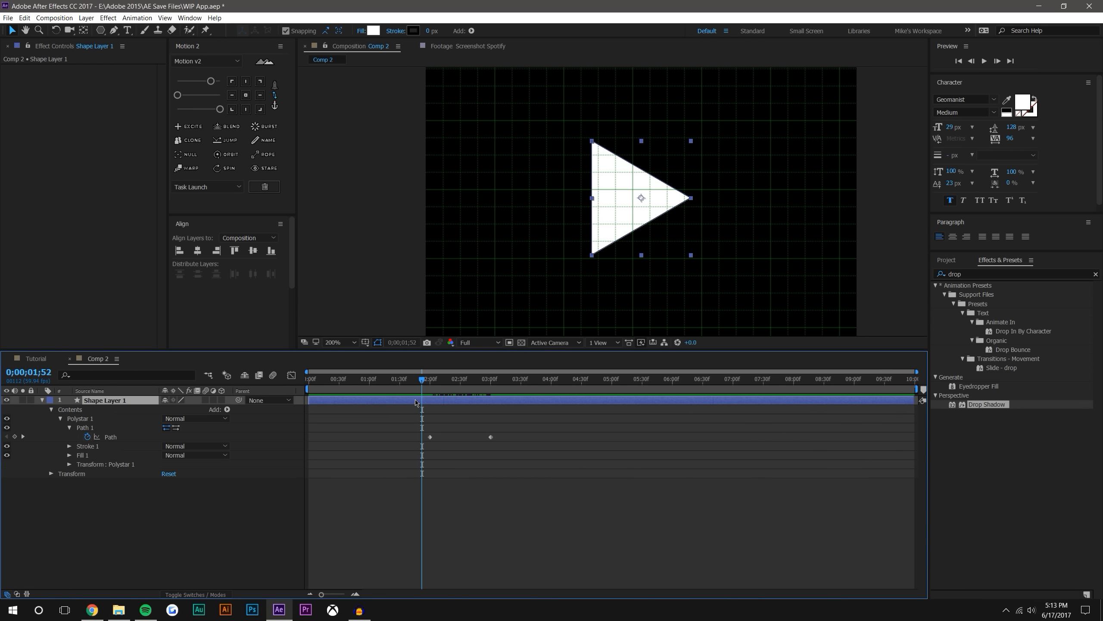
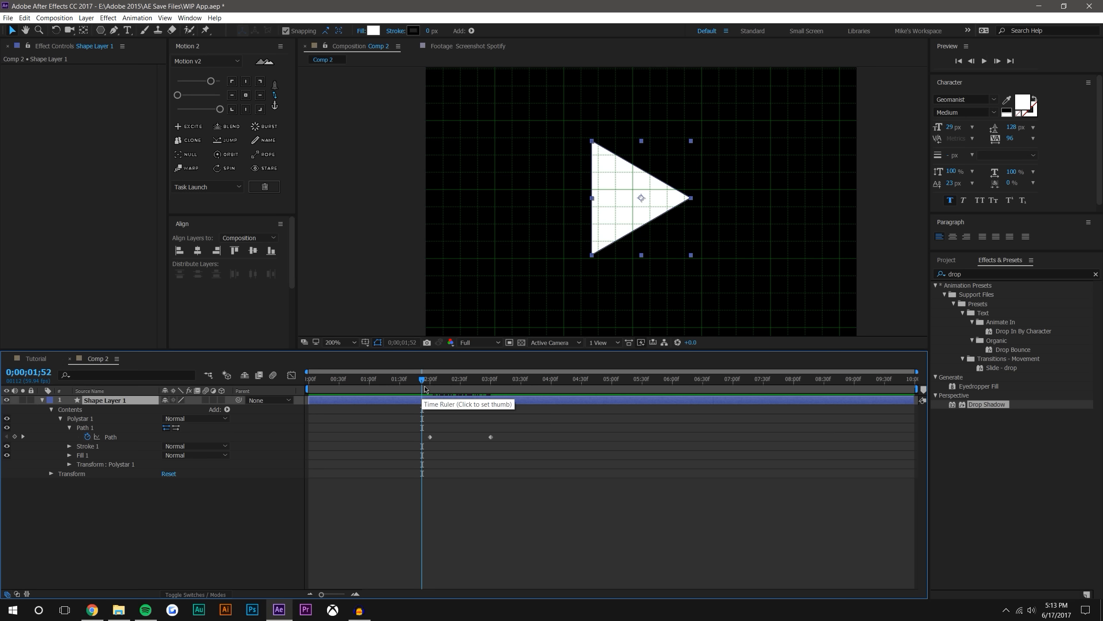
# Delete both Path keyframes from Shape Layer 1 and remove the extra vertices along the triangle's slanted edges
pyautogui.click(504, 473)
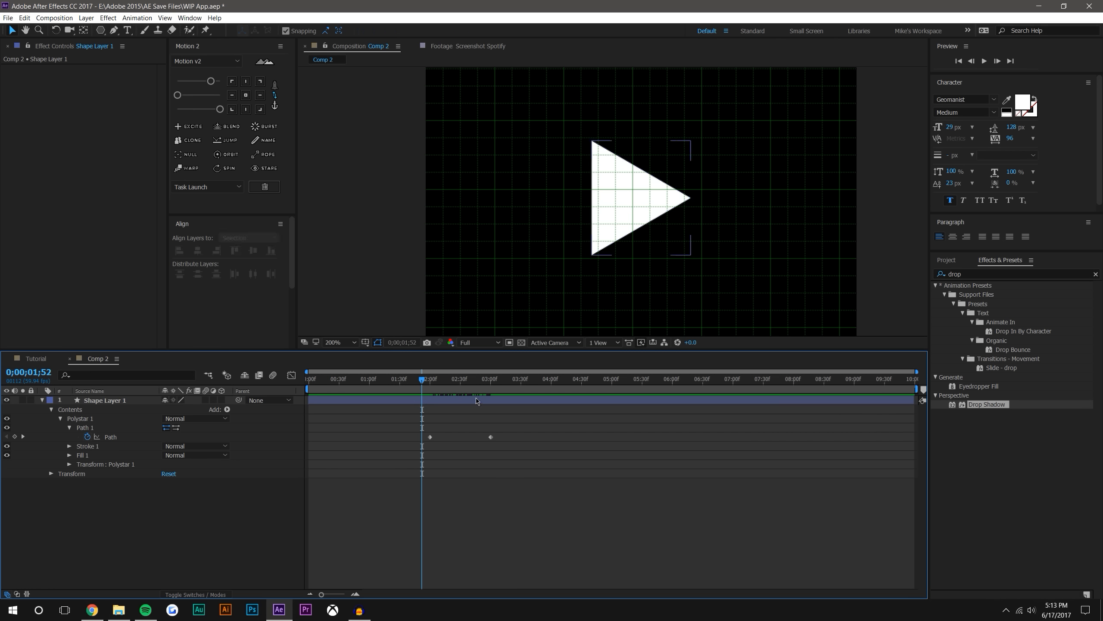
pyautogui.click(460, 380)
pyautogui.click(505, 383)
pyautogui.click(415, 381)
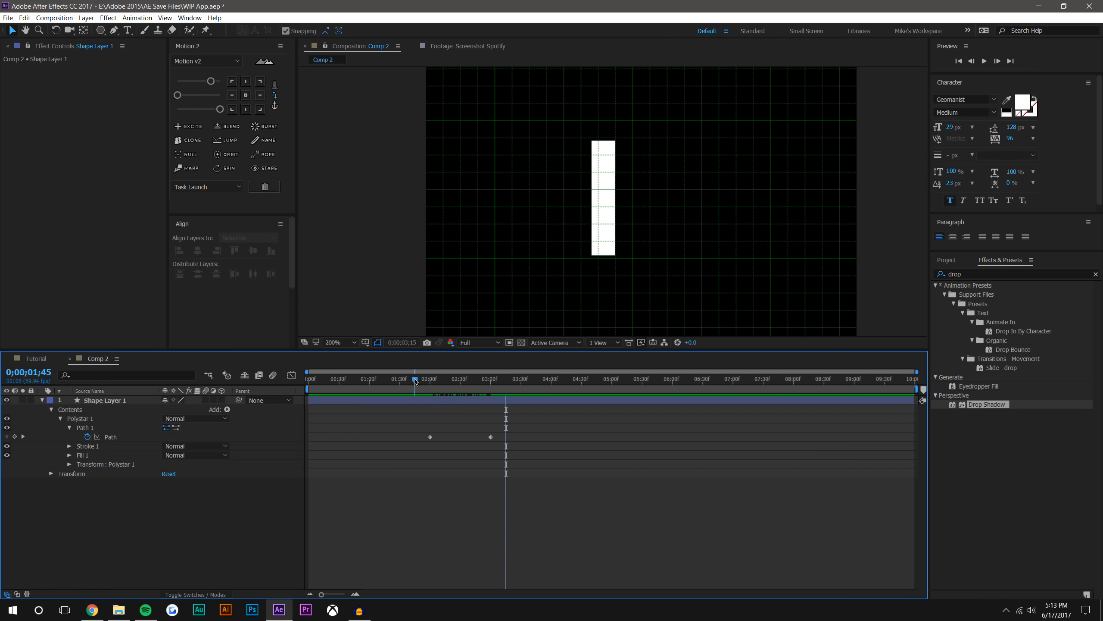
pyautogui.moveTo(521, 422); pyautogui.dragTo(419, 463)
pyautogui.press('Delete')
pyautogui.press('.')
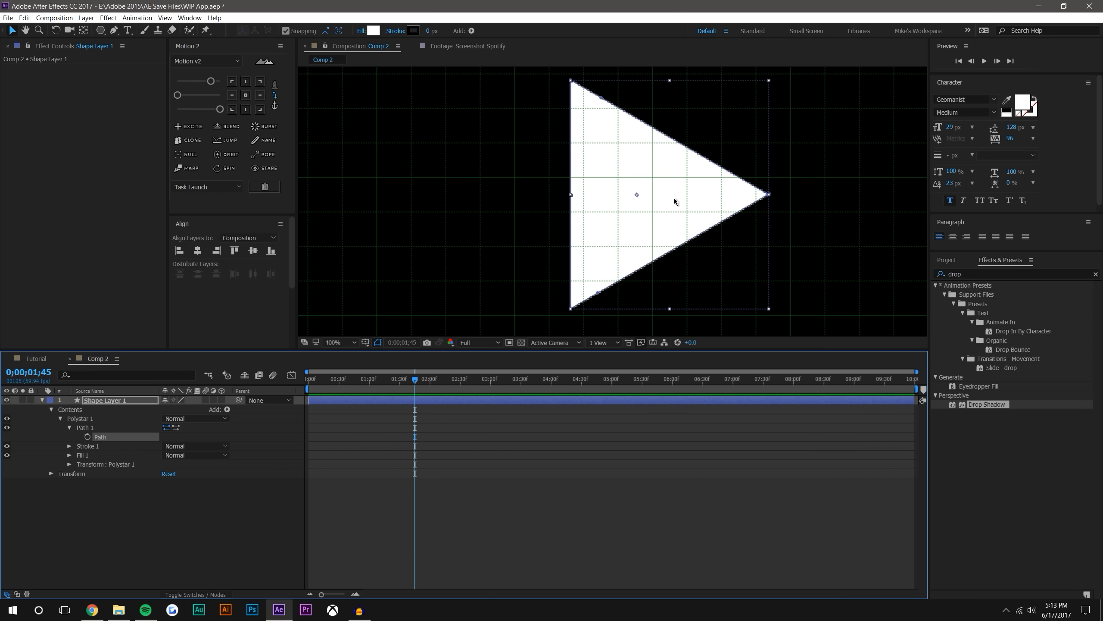
pyautogui.click(646, 155)
pyautogui.click(601, 98)
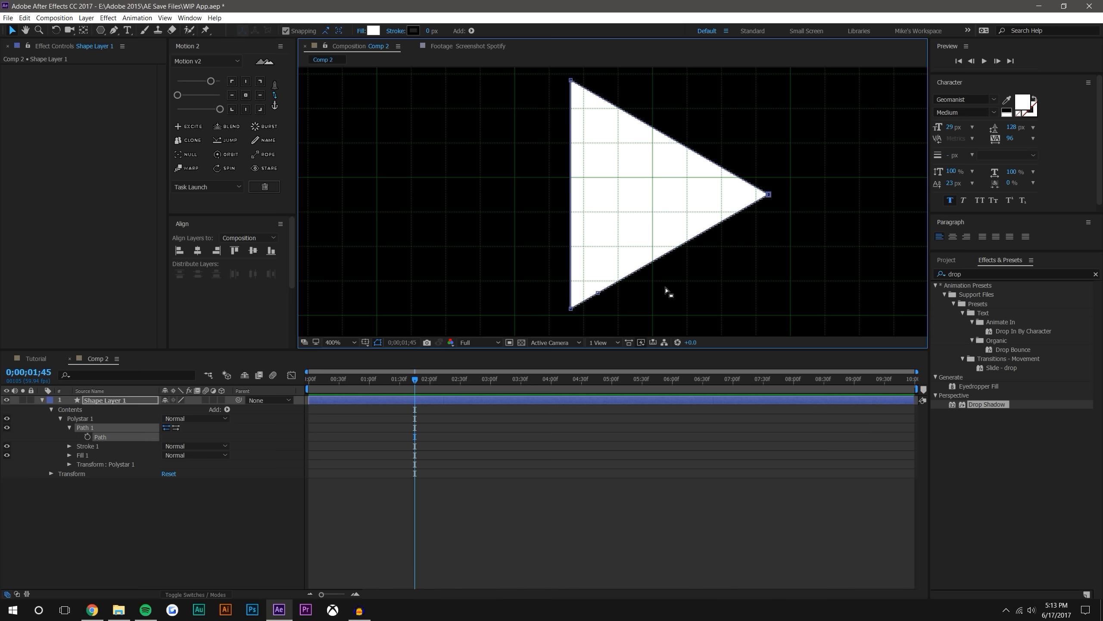
# Add a vertex close to the triangle's right tip with the Pen tool and move it exactly onto the tip
pyautogui.press('.')
pyautogui.moveTo(789, 171); pyautogui.dragTo(471, 167)
pyautogui.press('.')
pyautogui.moveTo(595, 179); pyautogui.dragTo(624, 231)
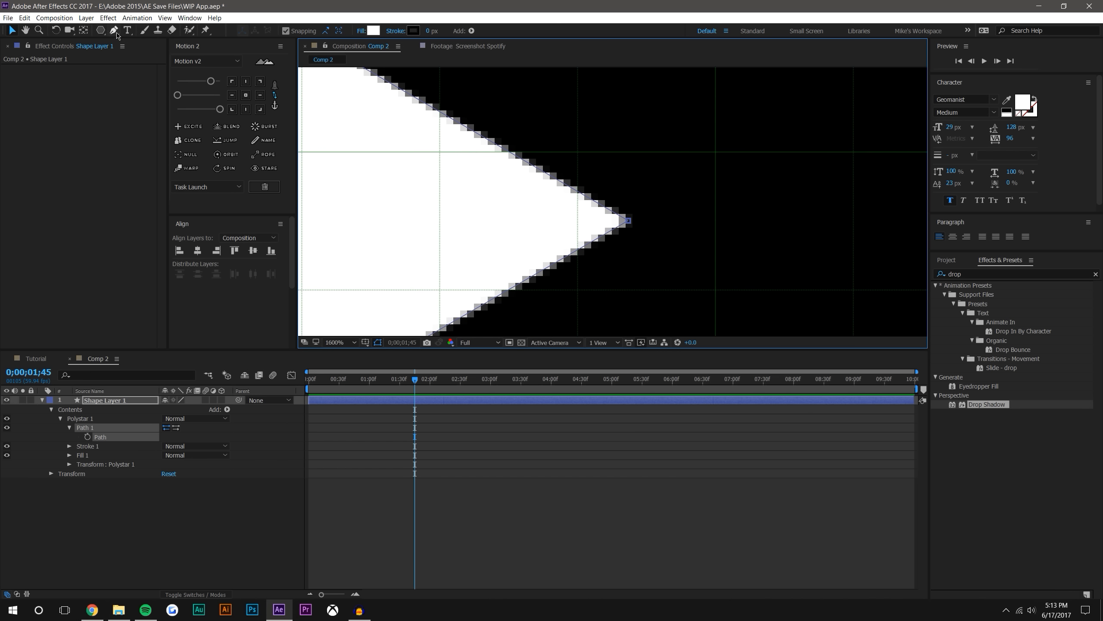
pyautogui.click(115, 32)
pyautogui.click(614, 212)
pyautogui.click(12, 30)
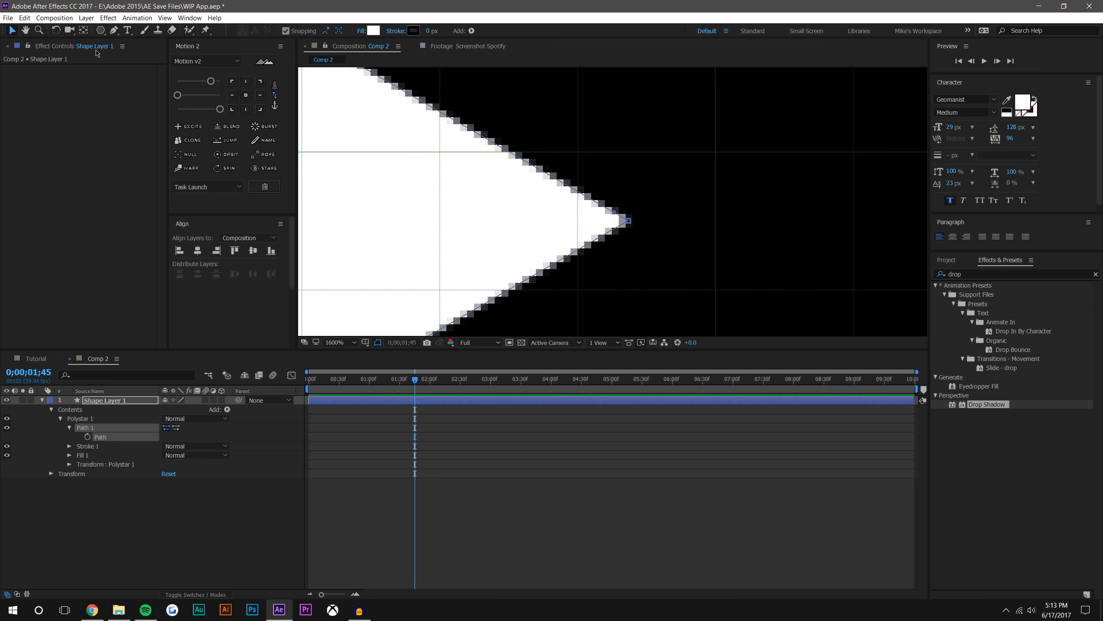
pyautogui.moveTo(615, 212); pyautogui.dragTo(630, 220)
pyautogui.scroll(-2, 633, 220)
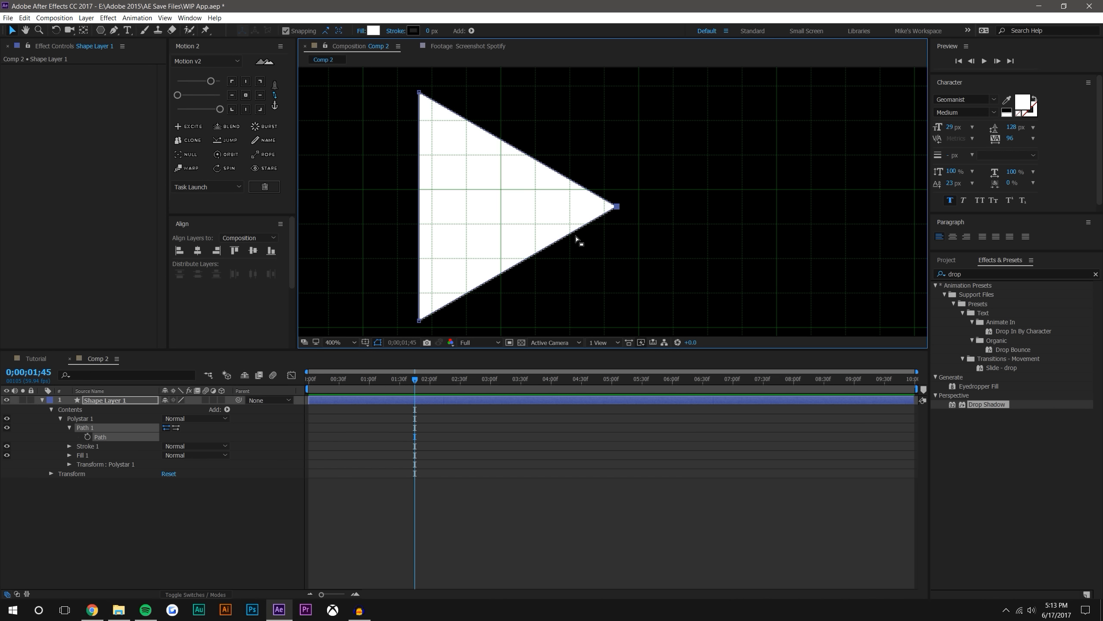
# Set a Path keyframe for the triangle at 0;00;01;45 and move the current time to 0;00;03;00
pyautogui.click(89, 437)
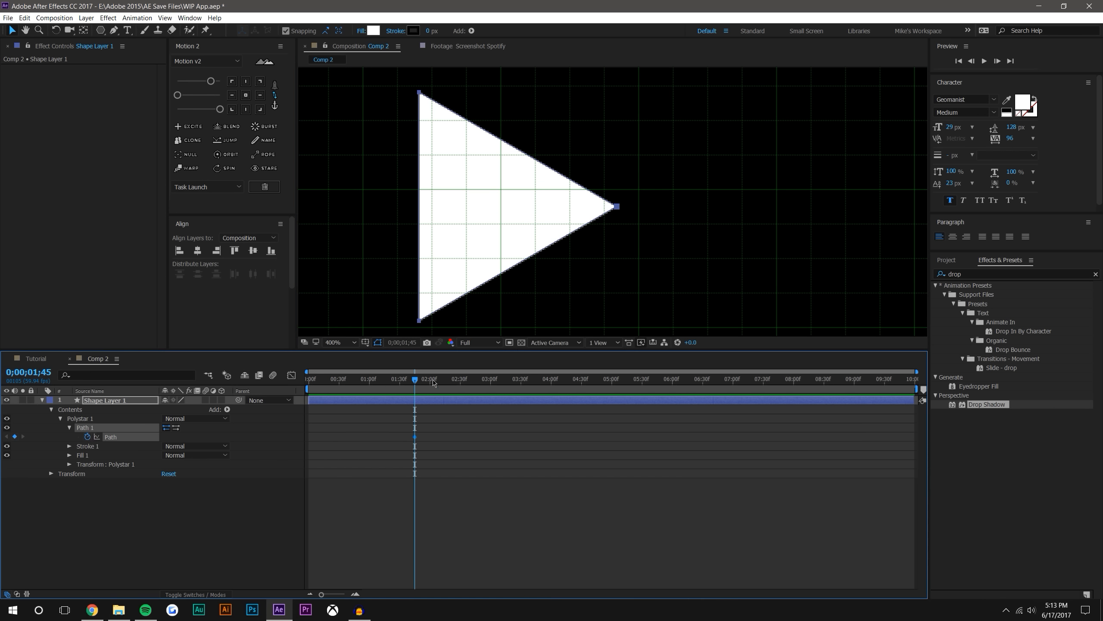
pyautogui.click(498, 388)
pyautogui.moveTo(616, 206); pyautogui.dragTo(613, 240)
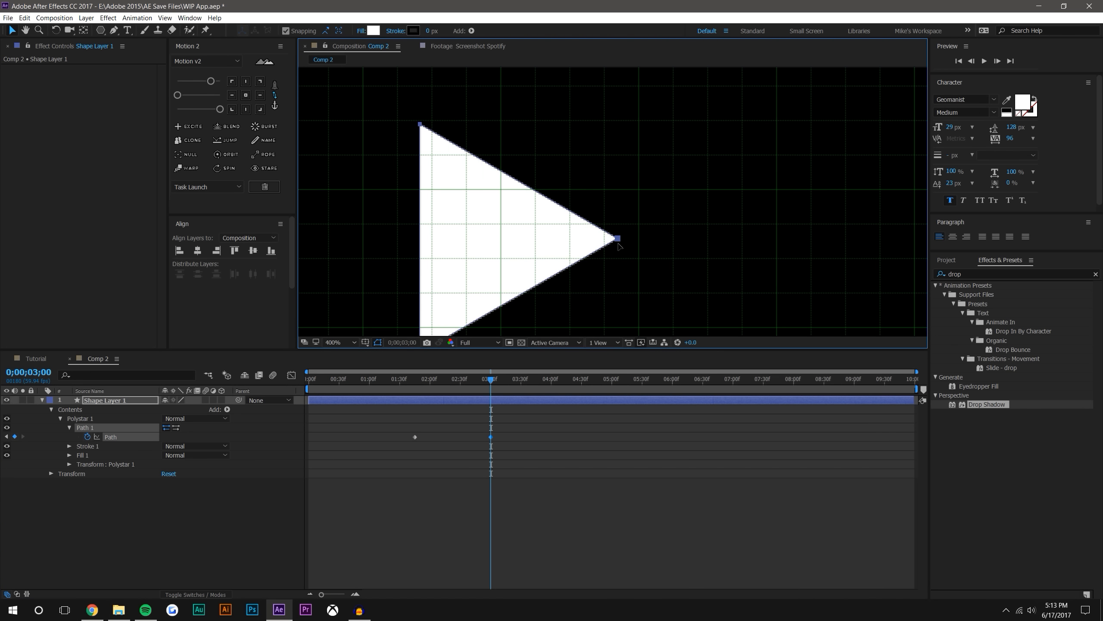
pyautogui.hotkey('ctrl', 'z')
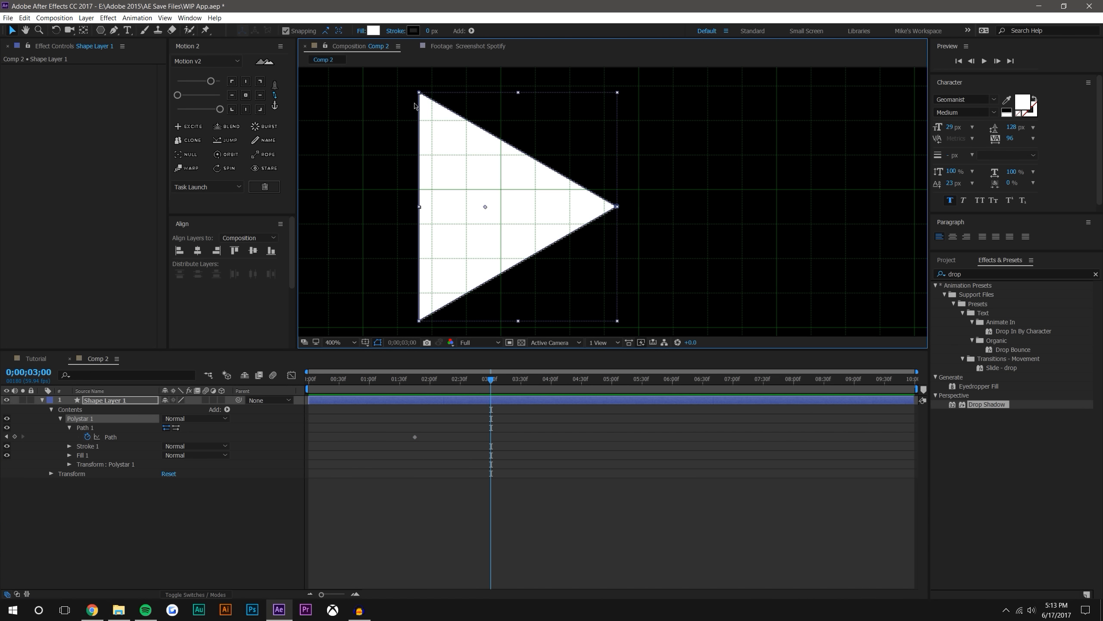
pyautogui.click(451, 238)
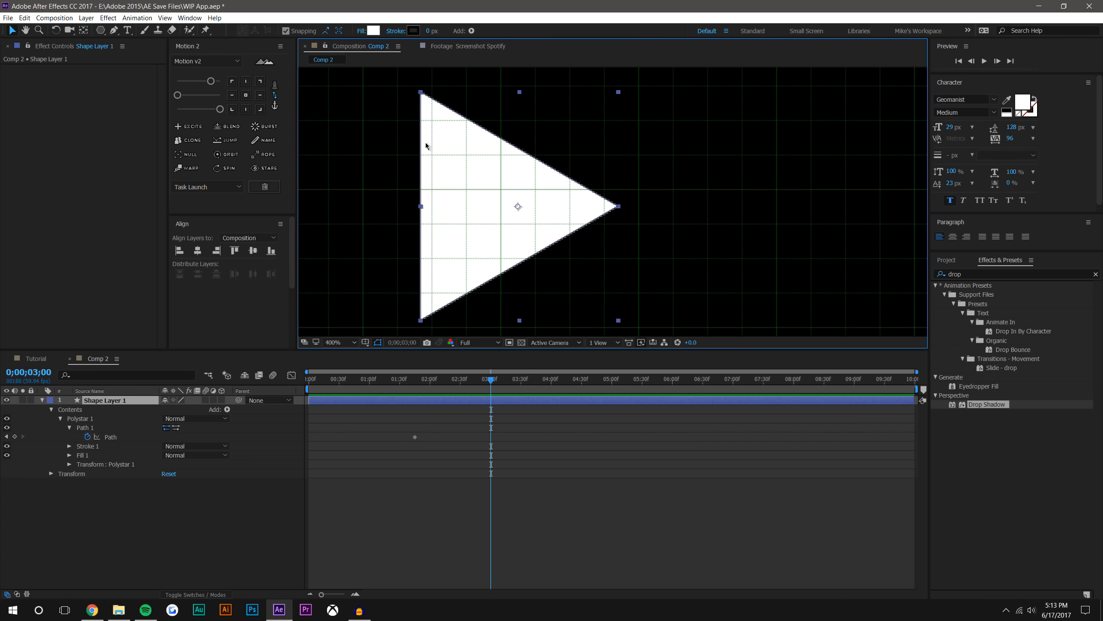
# Try to pull the two stacked tip vertices up and down, level with the triangle's left corners
pyautogui.click(419, 208)
pyautogui.click(617, 207)
pyautogui.moveTo(620, 208); pyautogui.dragTo(621, 92)
pyautogui.moveTo(617, 207); pyautogui.dragTo(617, 323)
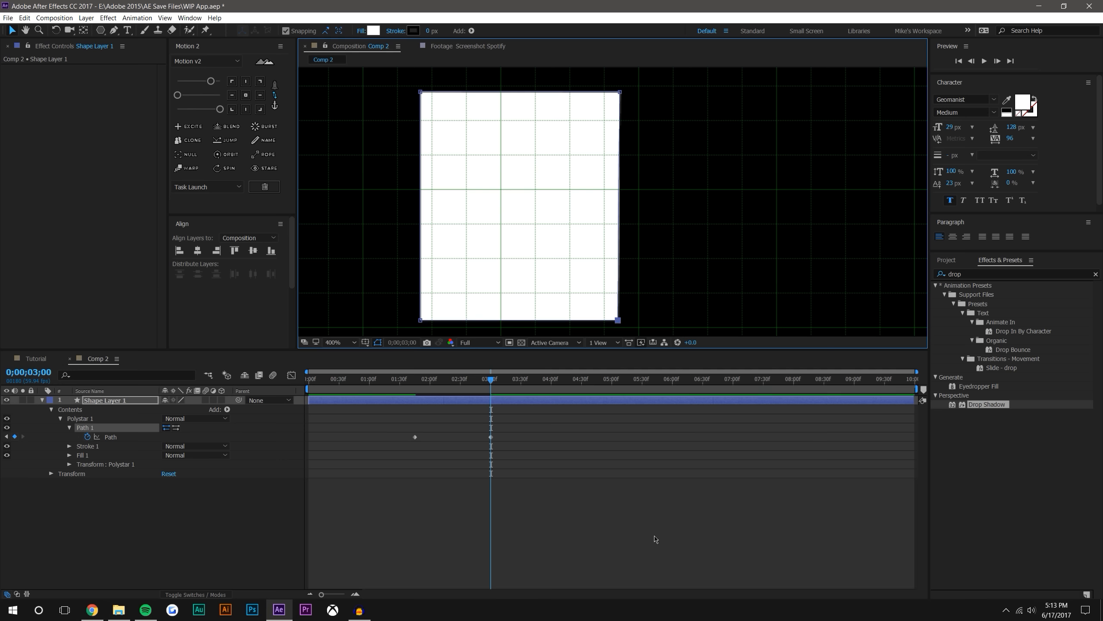
pyautogui.moveTo(620, 92); pyautogui.dragTo(618, 93)
pyautogui.hotkey('ctrl', 'z')
pyautogui.hotkey('ctrl', 'z')
pyautogui.hotkey('ctrl', 'z')
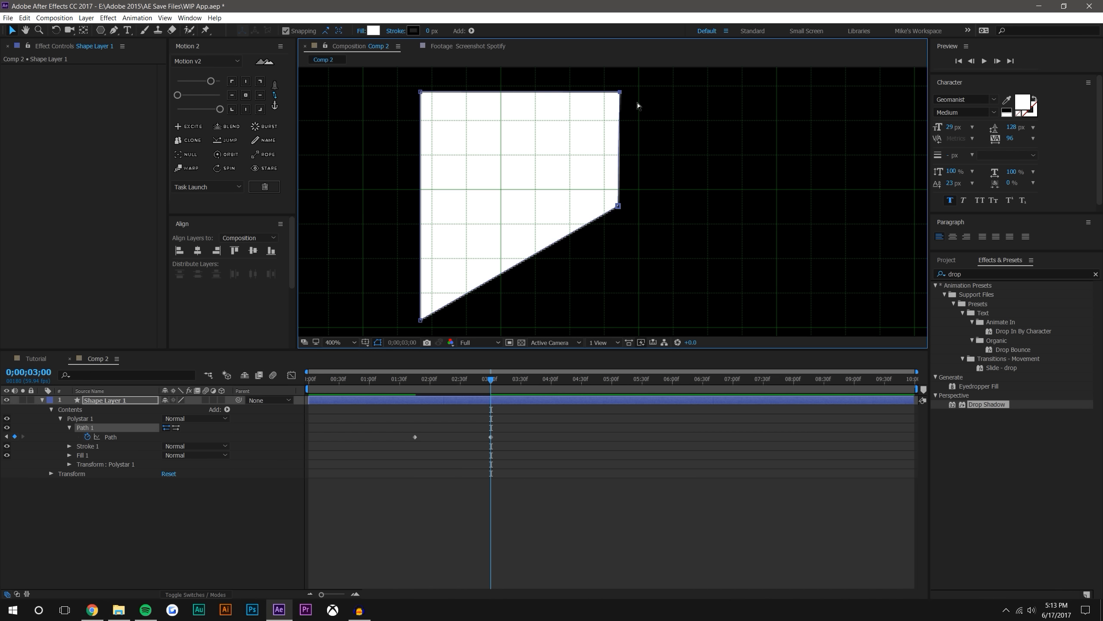
# Pull the two tip vertices straight apart, level with the left corners, forming a rectangle, and scrub through the morph
pyautogui.moveTo(619, 208); pyautogui.dragTo(620, 94)
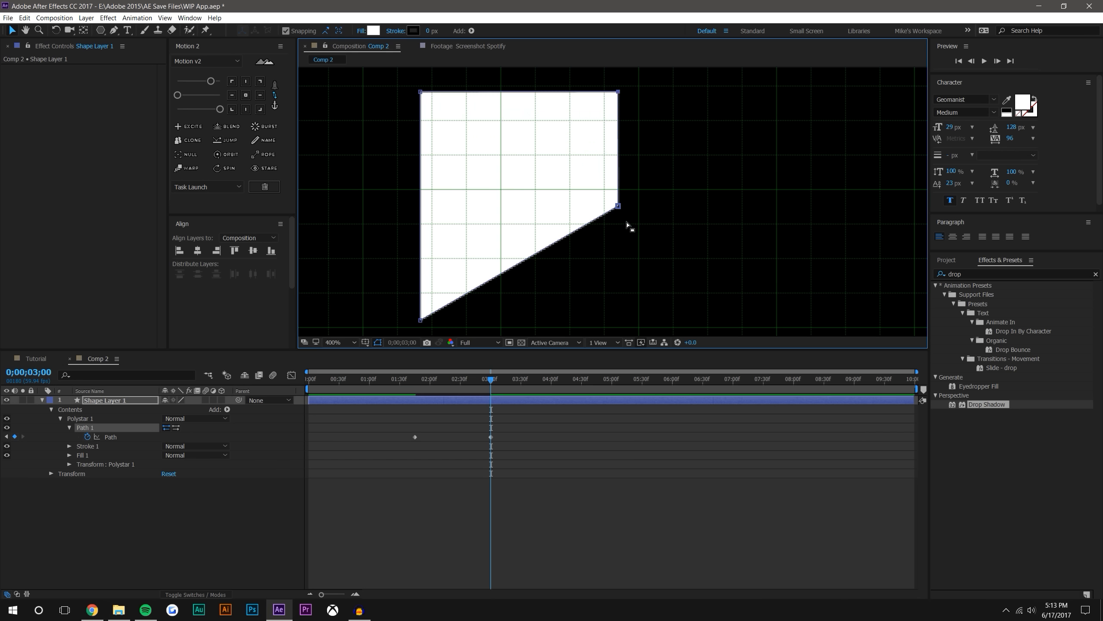
pyautogui.moveTo(620, 208); pyautogui.dragTo(617, 321)
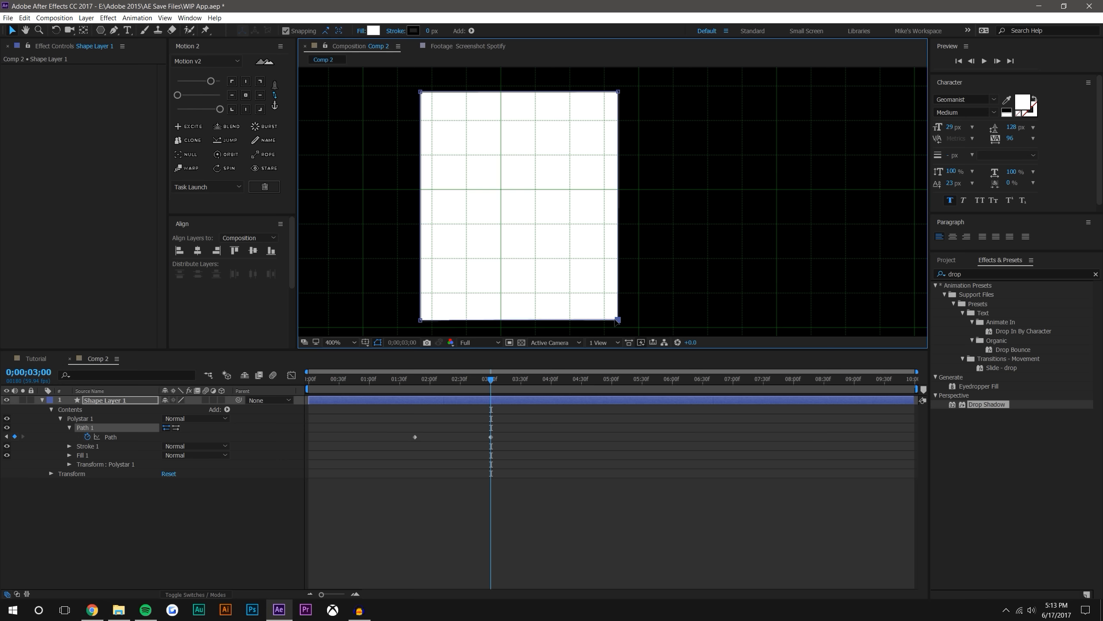
pyautogui.click(599, 533)
pyautogui.scroll(-1, 556, 191)
pyautogui.moveTo(410, 389); pyautogui.dragTo(515, 370)
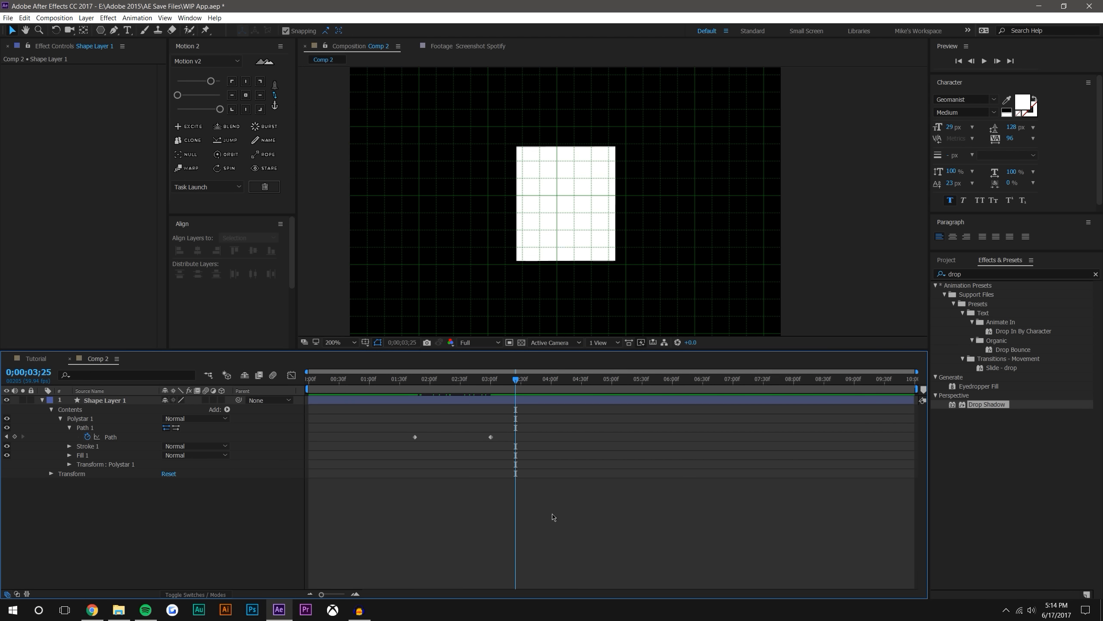
# Draw a narrow rectangle as tall as the white shape on a new shape layer, starting at its upper left corner
pyautogui.click(101, 30)
pyautogui.click(136, 33)
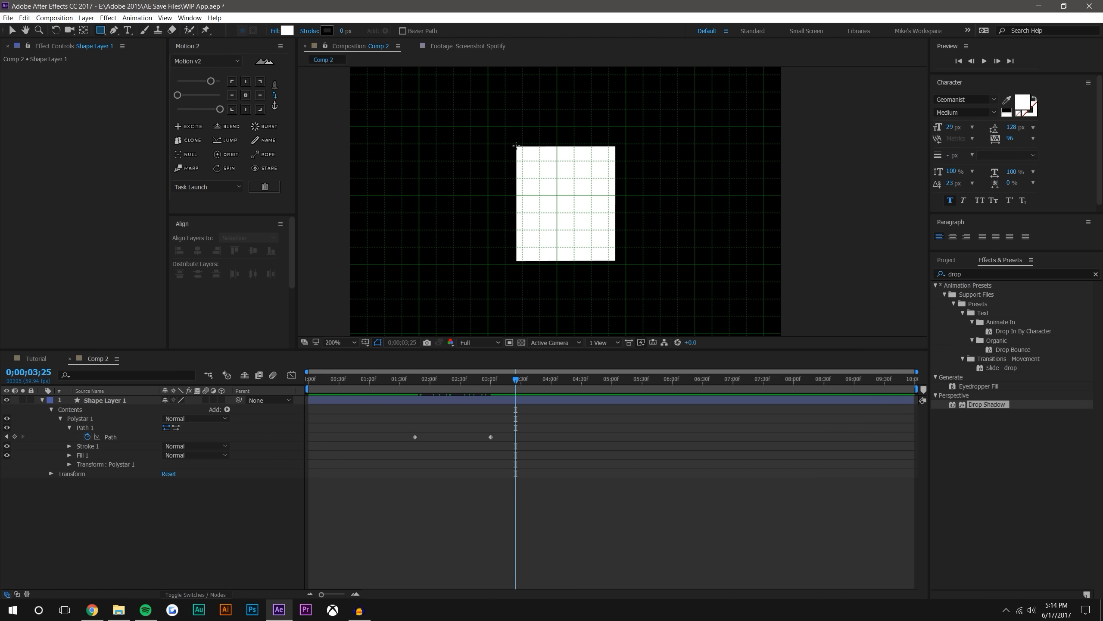
pyautogui.moveTo(516, 146); pyautogui.dragTo(553, 261)
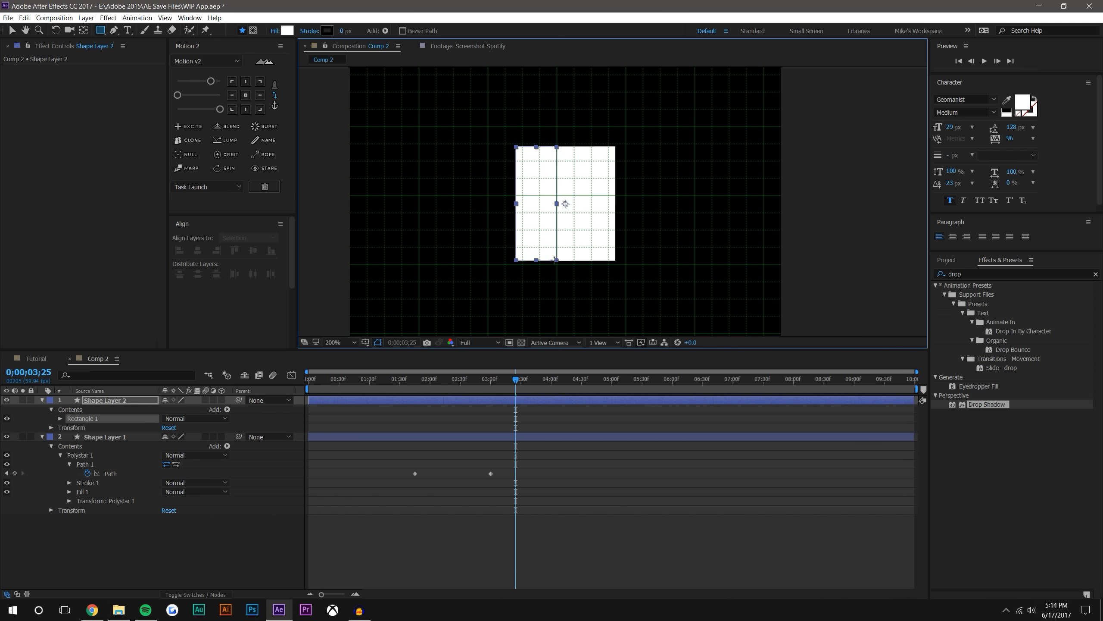
pyautogui.click(12, 31)
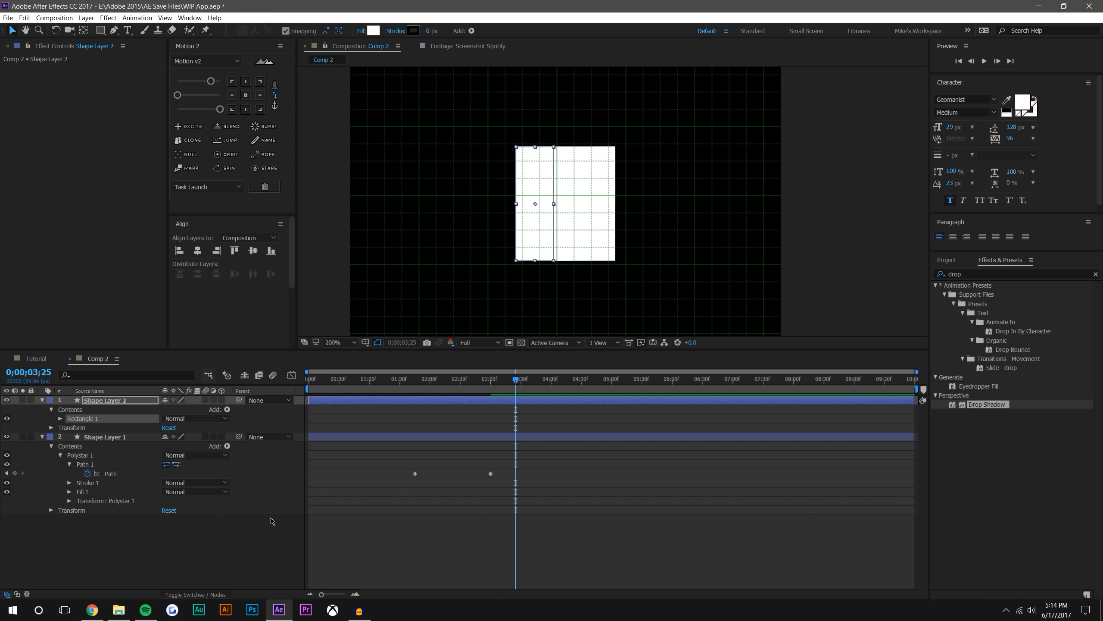
# Center Shape Layer 2's anchor point on its rectangle and center the layer in the composition
pyautogui.click(245, 95)
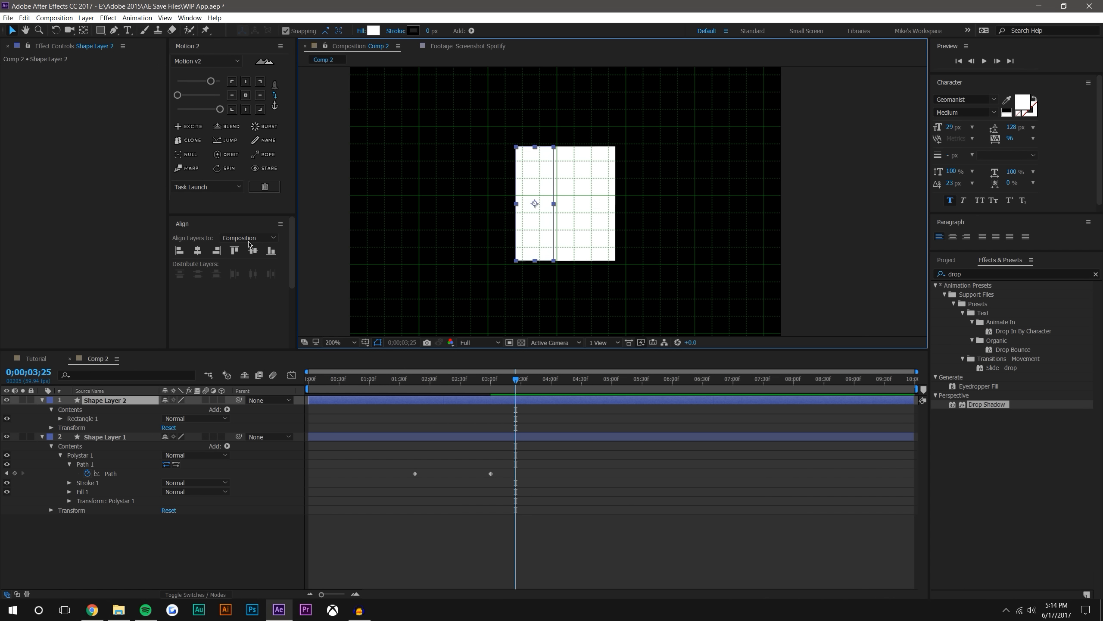
pyautogui.click(198, 251)
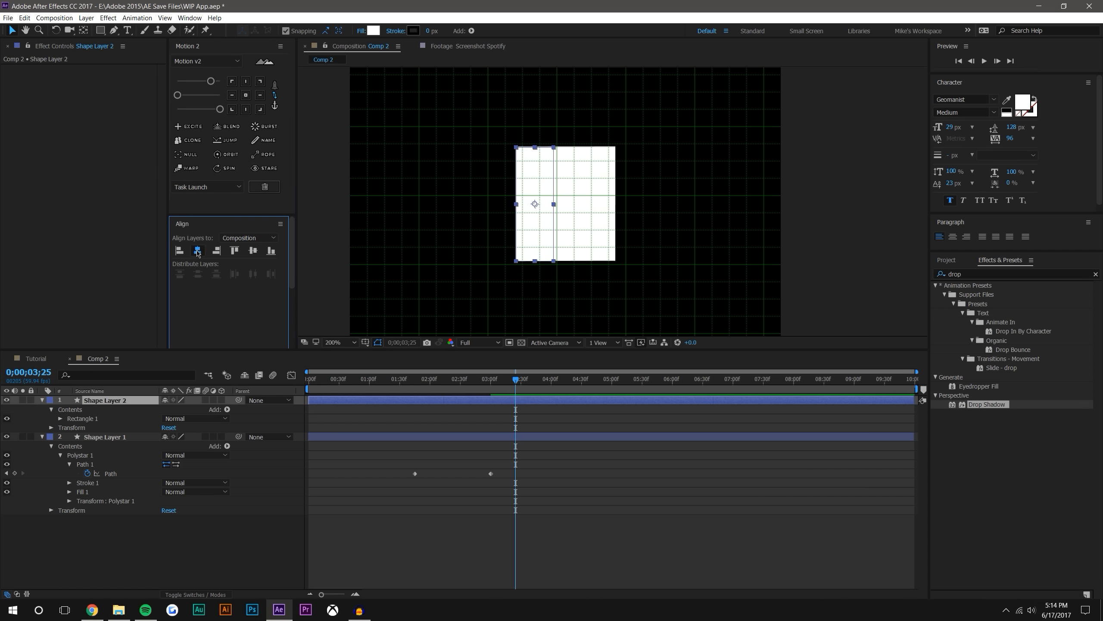
pyautogui.click(594, 506)
pyautogui.click(606, 220)
pyautogui.click(118, 401)
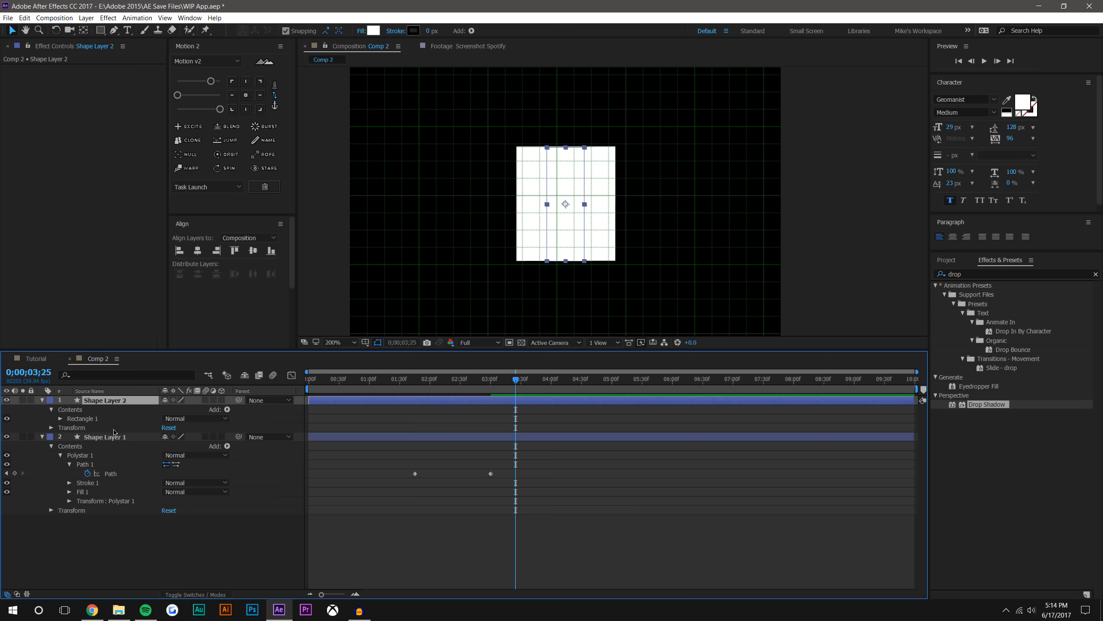
# Center Shape Layer 1's anchor point and align the layer to the composition's center horizontally and vertically
pyautogui.click(114, 427)
pyautogui.click(104, 438)
pyautogui.click(245, 96)
pyautogui.click(252, 251)
pyautogui.click(198, 252)
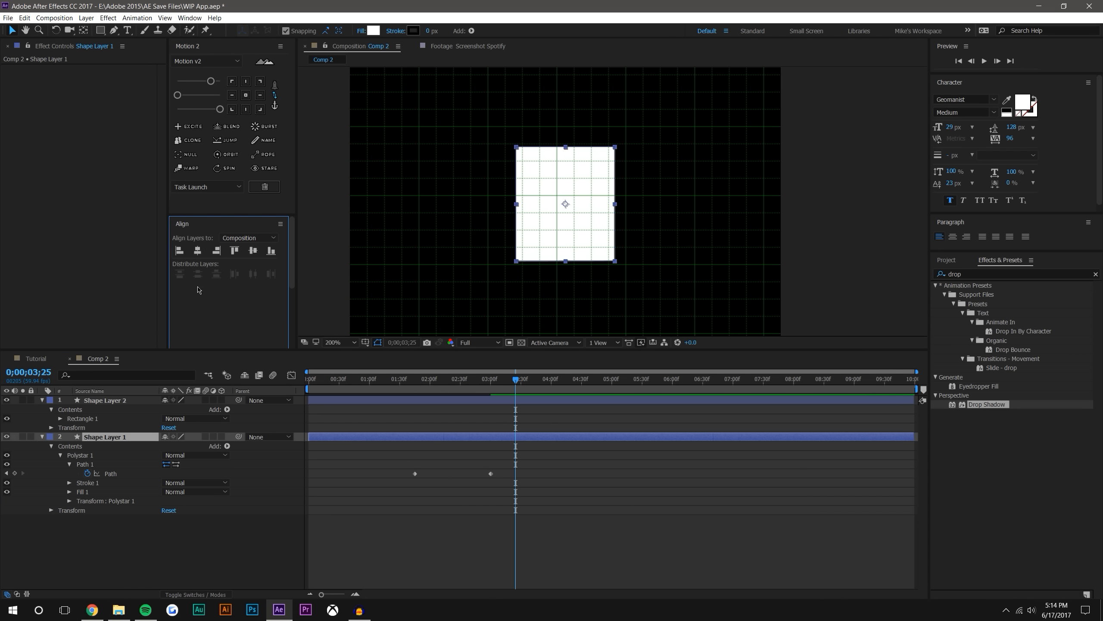
# Stretch Shape Layer 2 vertically to about 130% and use it as Shape Layer 1's Alpha Inverted Matte
pyautogui.click(126, 402)
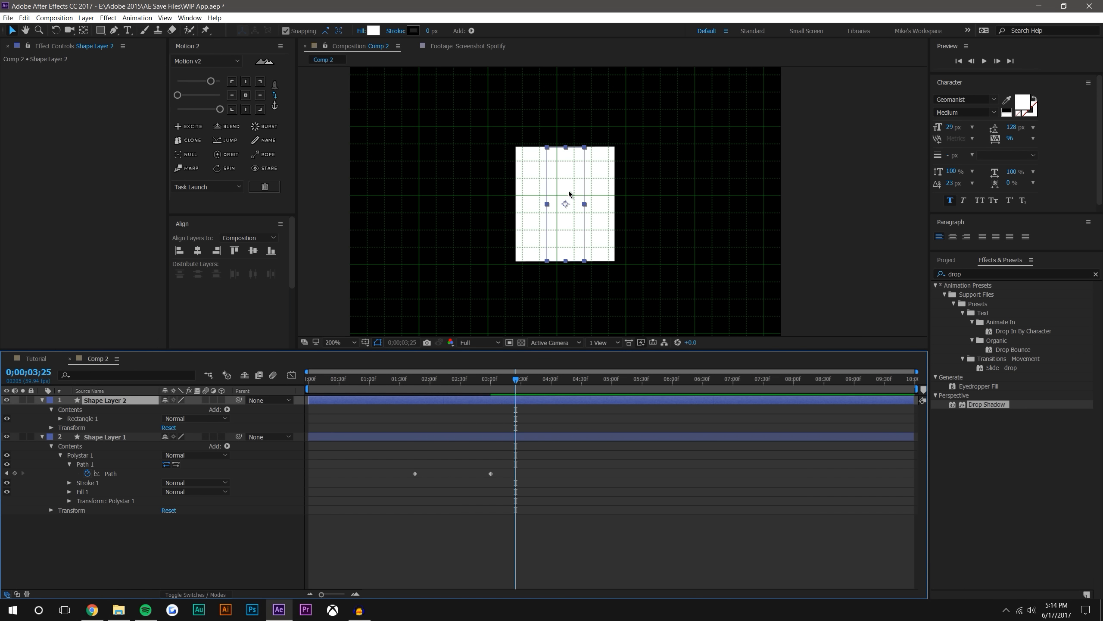
pyautogui.moveTo(564, 151); pyautogui.dragTo(565, 134)
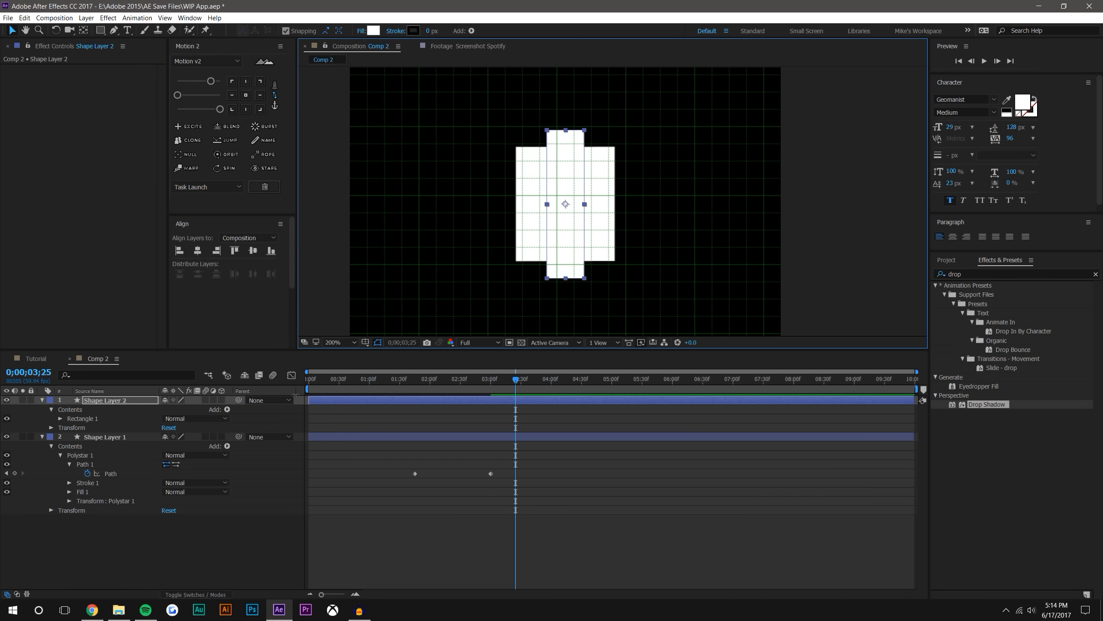
pyautogui.click(201, 593)
pyautogui.click(229, 436)
pyautogui.click(261, 459)
pyautogui.click(229, 436)
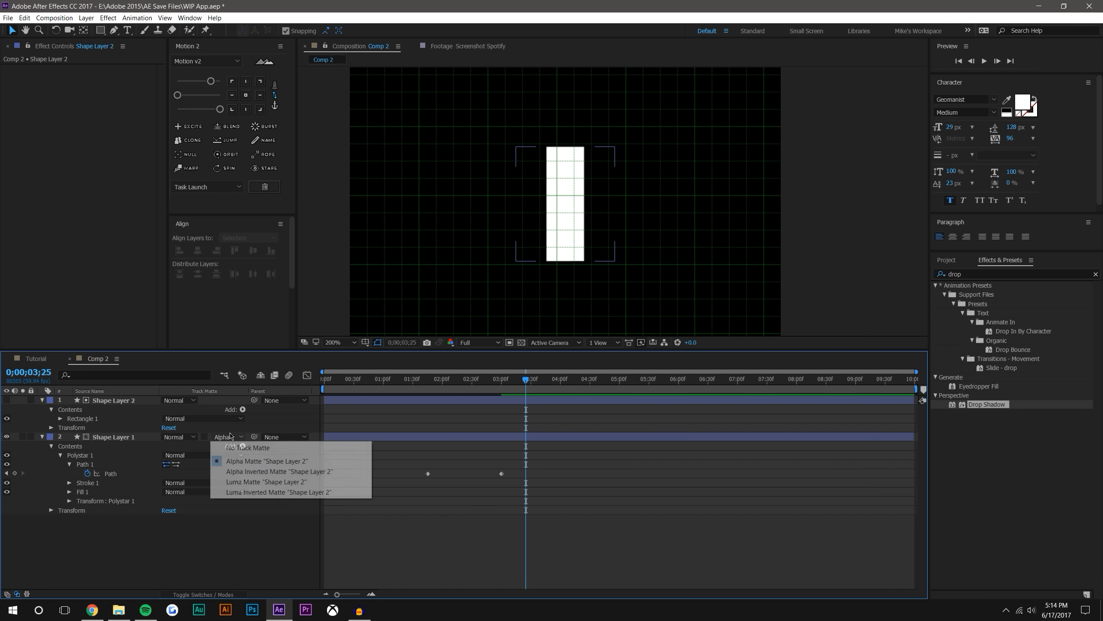
pyautogui.click(261, 468)
# Set a Scale keyframe on Shape Layer 2 at 0;00;03;00, in line with the second Path keyframe
pyautogui.moveTo(428, 380)
pyautogui.mouseDown()
pyautogui.moveTo(502, 378)
pyautogui.moveTo(401, 376)
pyautogui.moveTo(443, 377)
pyautogui.moveTo(428, 378)
pyautogui.mouseUp()
pyautogui.click(59, 418)
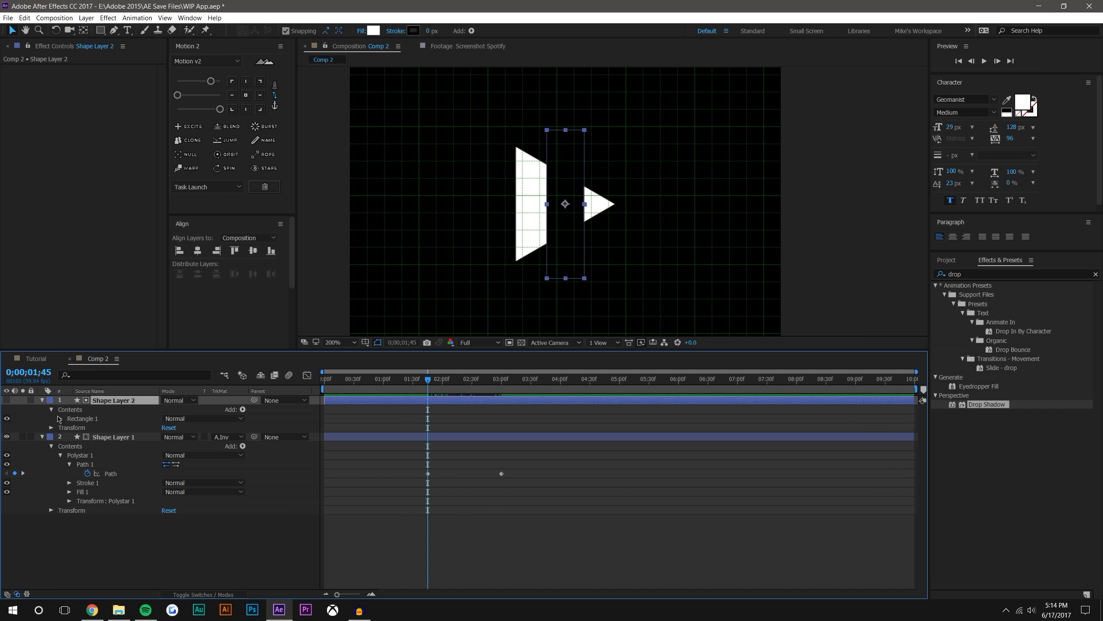
pyautogui.press('k')
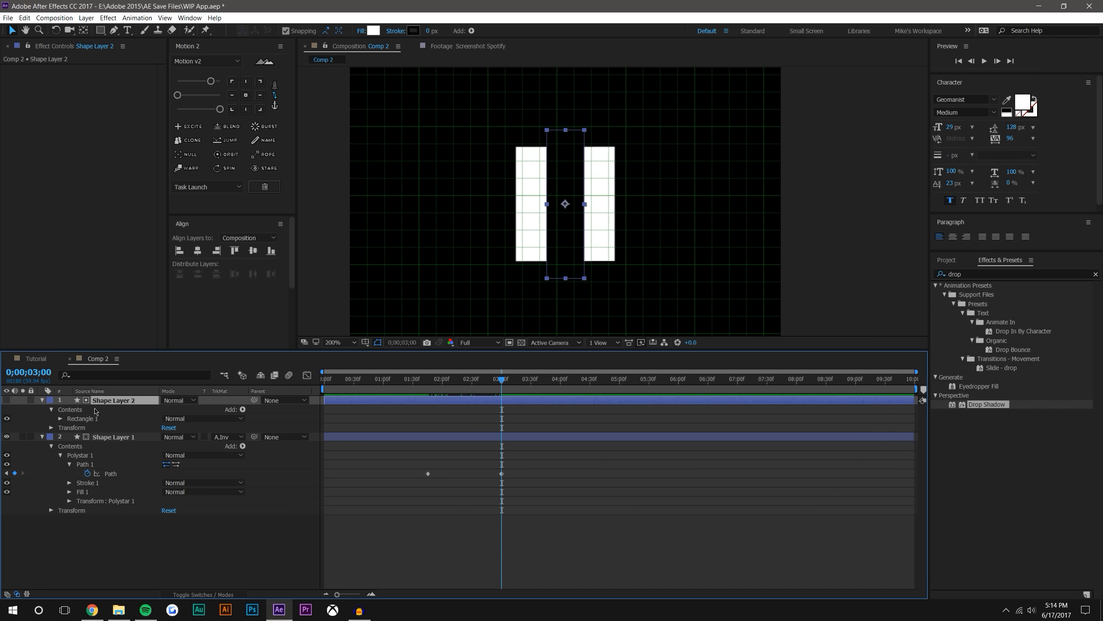
pyautogui.press('s')
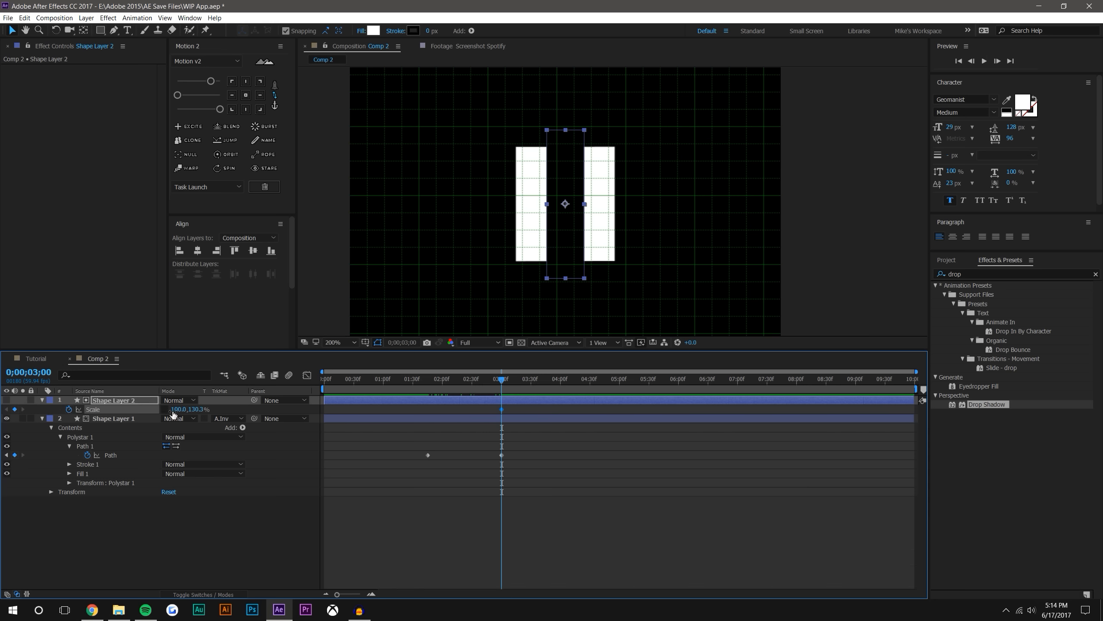
# Set Shape Layer 2's horizontal scale to 0% at 0;00;01;45 and preview the morph
pyautogui.click(450, 381)
pyautogui.press('j')
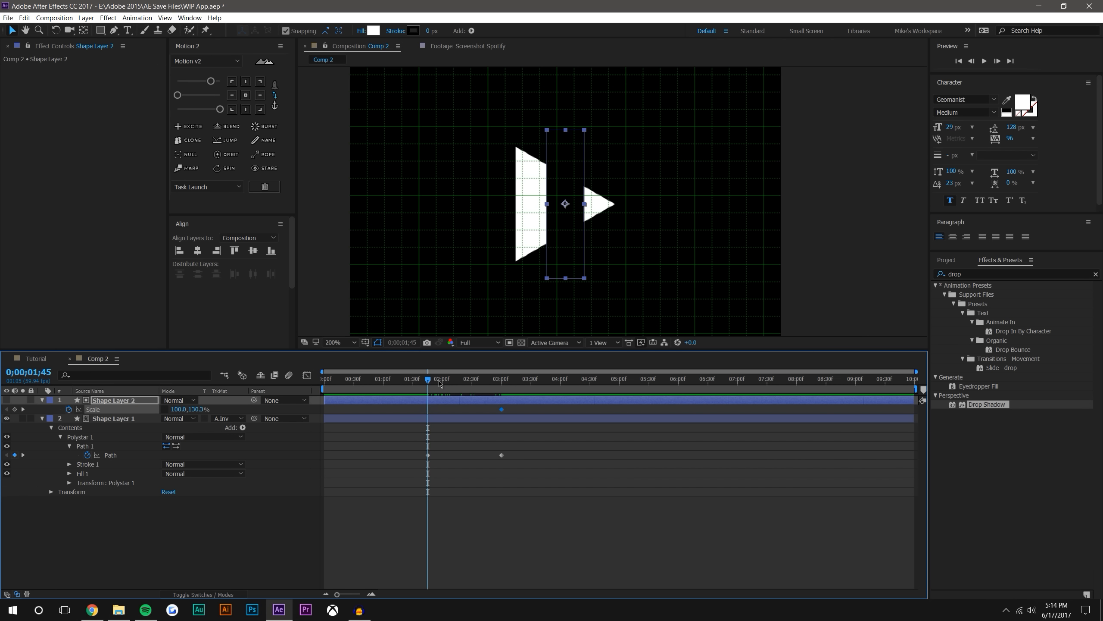
pyautogui.moveTo(176, 409); pyautogui.dragTo(130, 408)
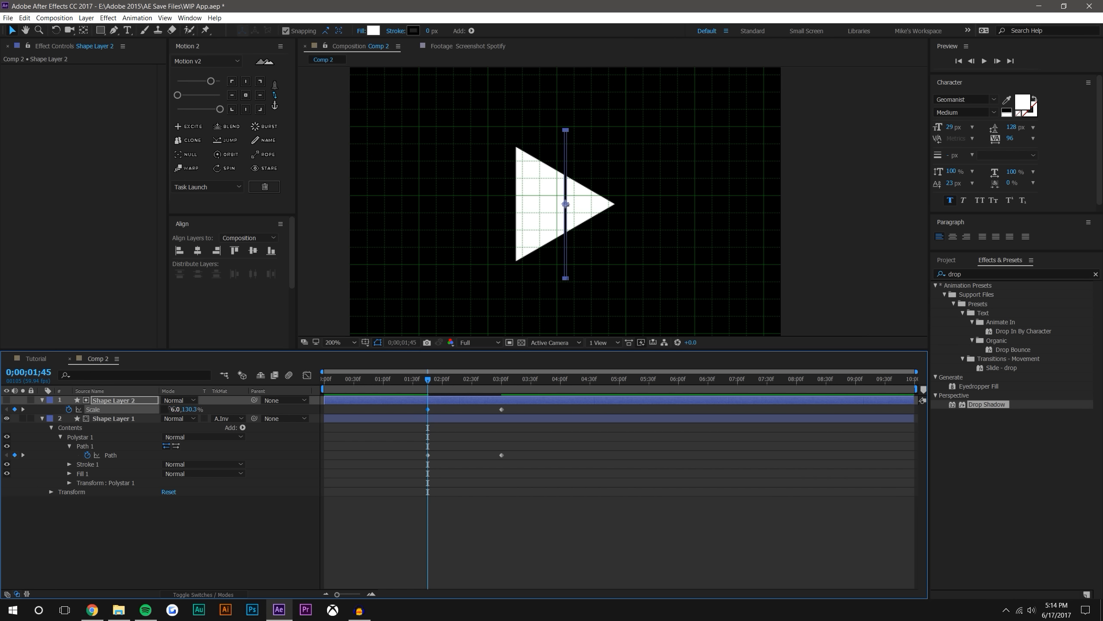
pyautogui.write('0')
pyautogui.press('Return')
pyautogui.click(628, 541)
pyautogui.click(985, 61)
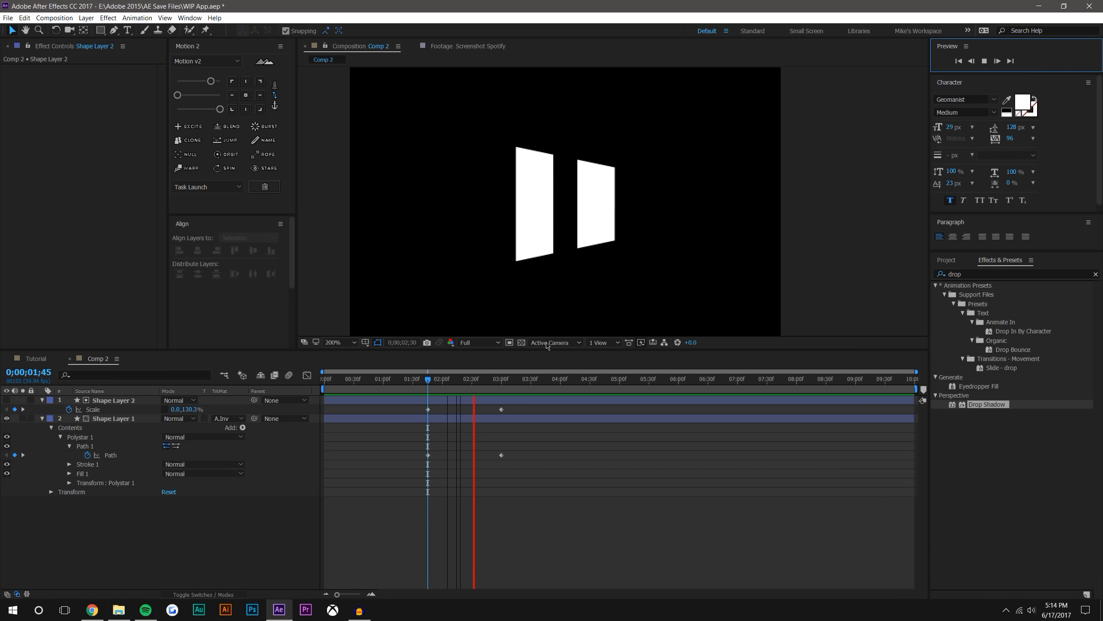
# Ease all Scale and Path keyframes with Motion 2 and move the end pair to just after 0;00;02;00
pyautogui.moveTo(416, 407); pyautogui.dragTo(535, 472)
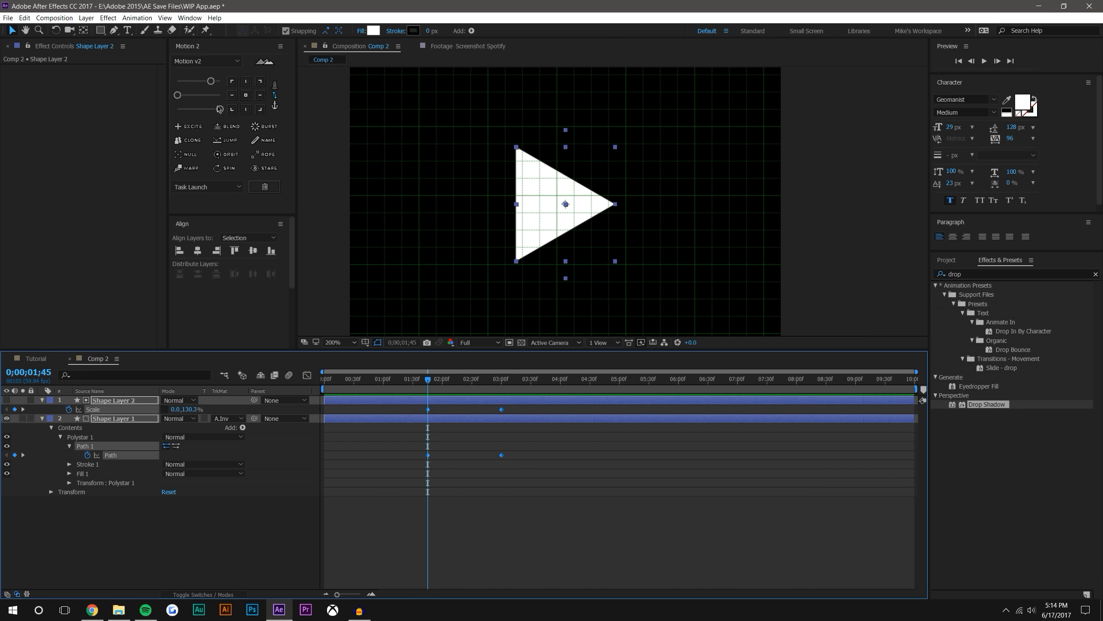
pyautogui.moveTo(182, 96); pyautogui.dragTo(197, 96)
pyautogui.moveTo(487, 397); pyautogui.dragTo(514, 474)
pyautogui.moveTo(503, 411); pyautogui.dragTo(450, 411)
pyautogui.click(469, 367)
# Readjust the Motion 2 easing on the selected Scale and Path keyframes and preview the play-to-pause morph again
pyautogui.click(987, 62)
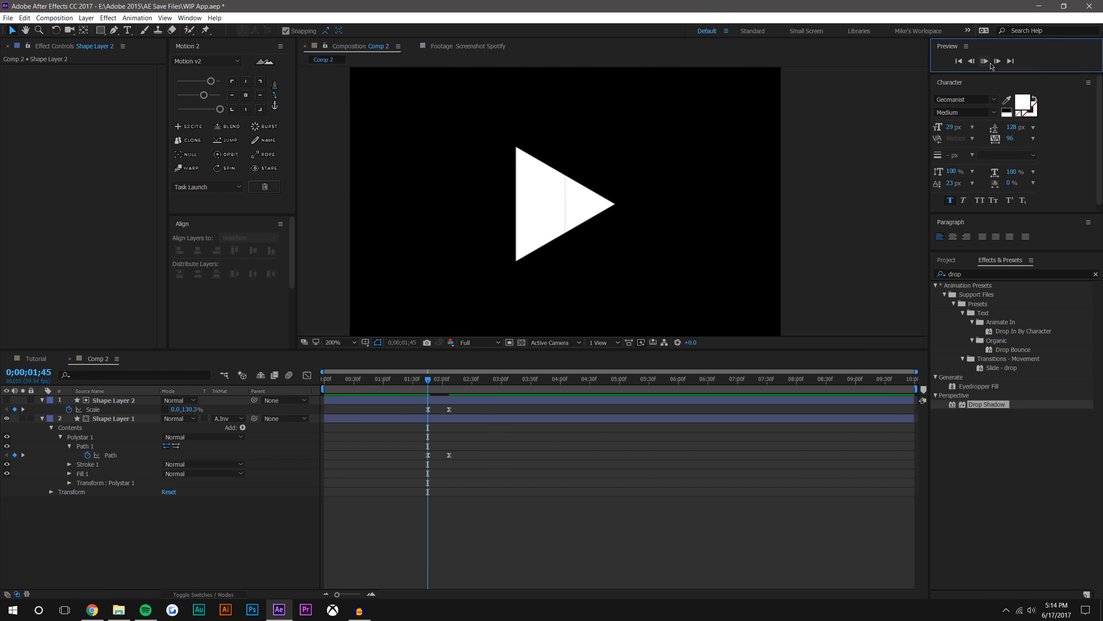
pyautogui.press('space')
pyautogui.hotkey('ctrl', 'a')
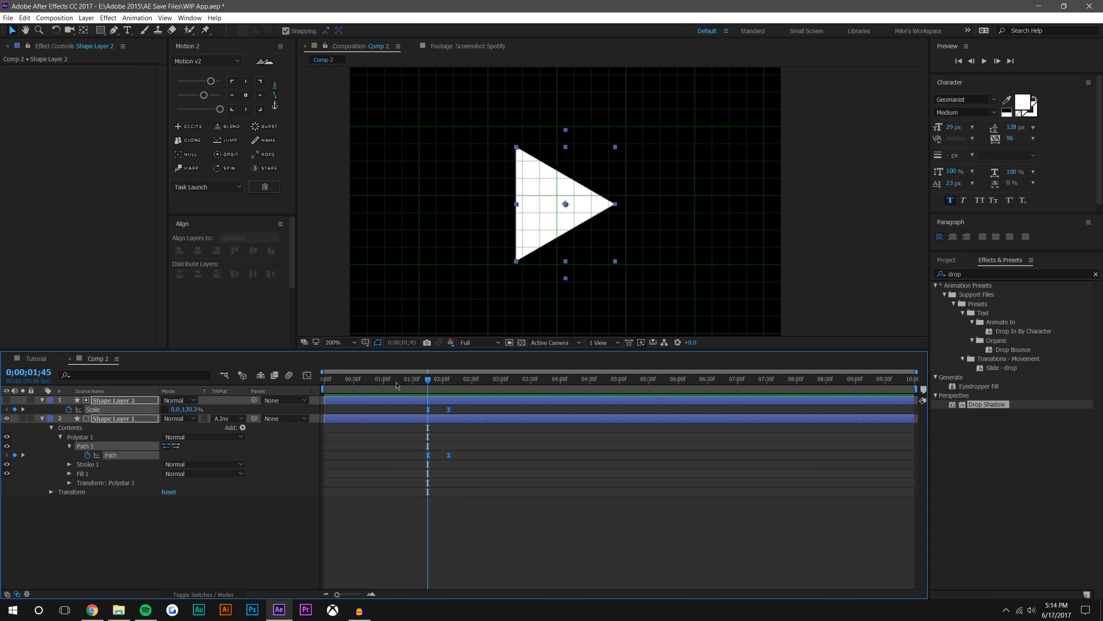
pyautogui.click(471, 468)
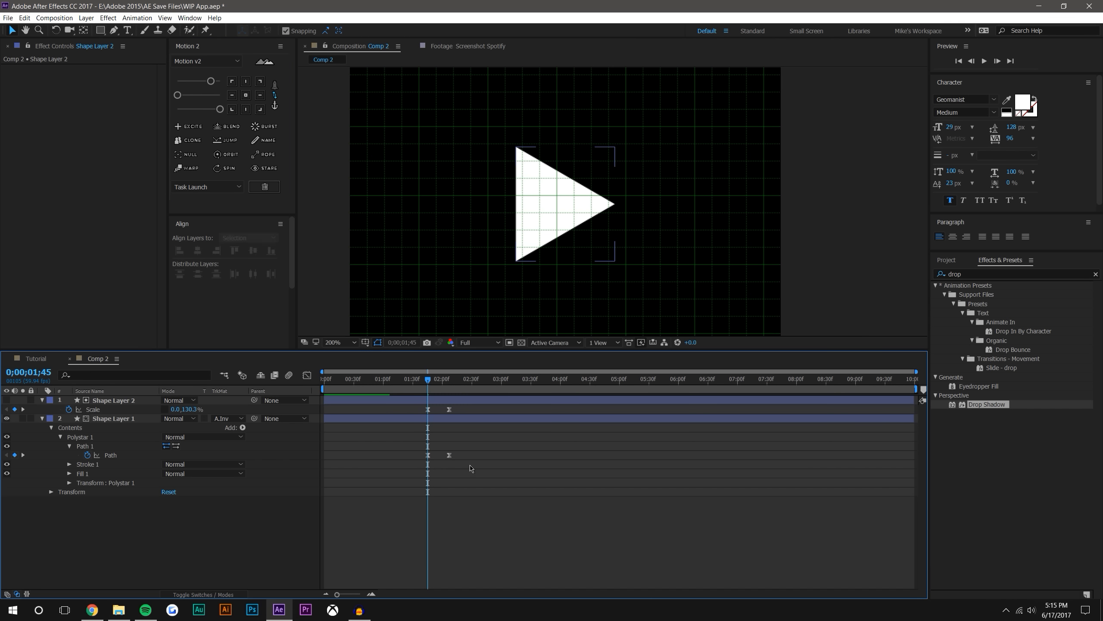
pyautogui.click(984, 61)
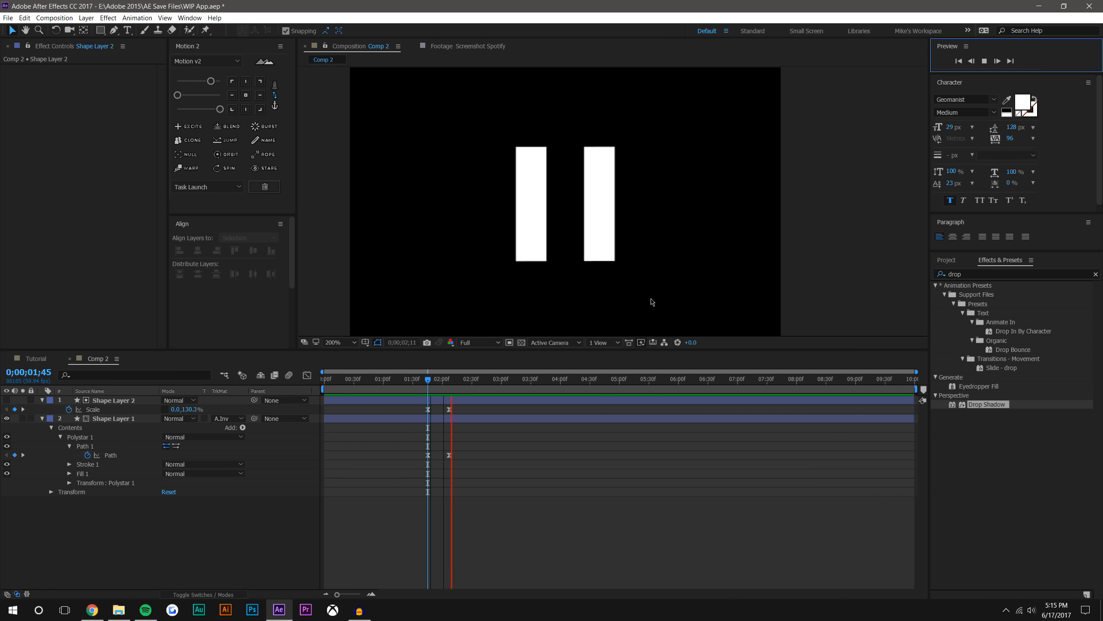
# Check the pause shape at 0;00;02;25 and rename Comp 2 as "Play & Pause Button"
pyautogui.moveTo(429, 381); pyautogui.dragTo(467, 383)
pyautogui.scroll(-2, 585, 199)
pyautogui.click(704, 187)
pyautogui.scroll(1, 680, 200)
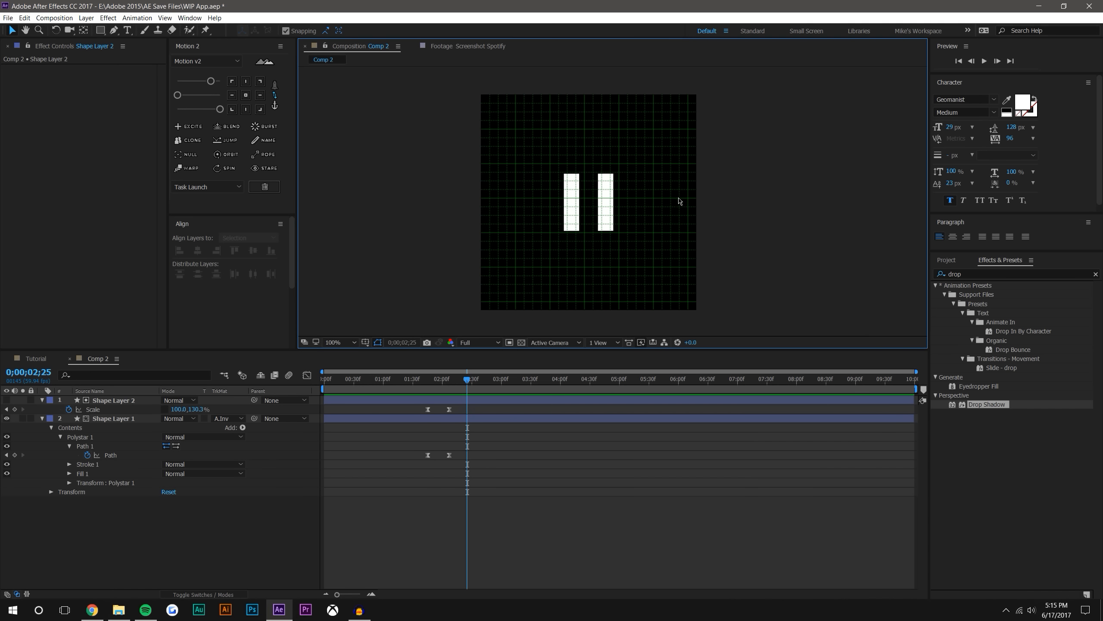
pyautogui.click(54, 18)
pyautogui.click(65, 45)
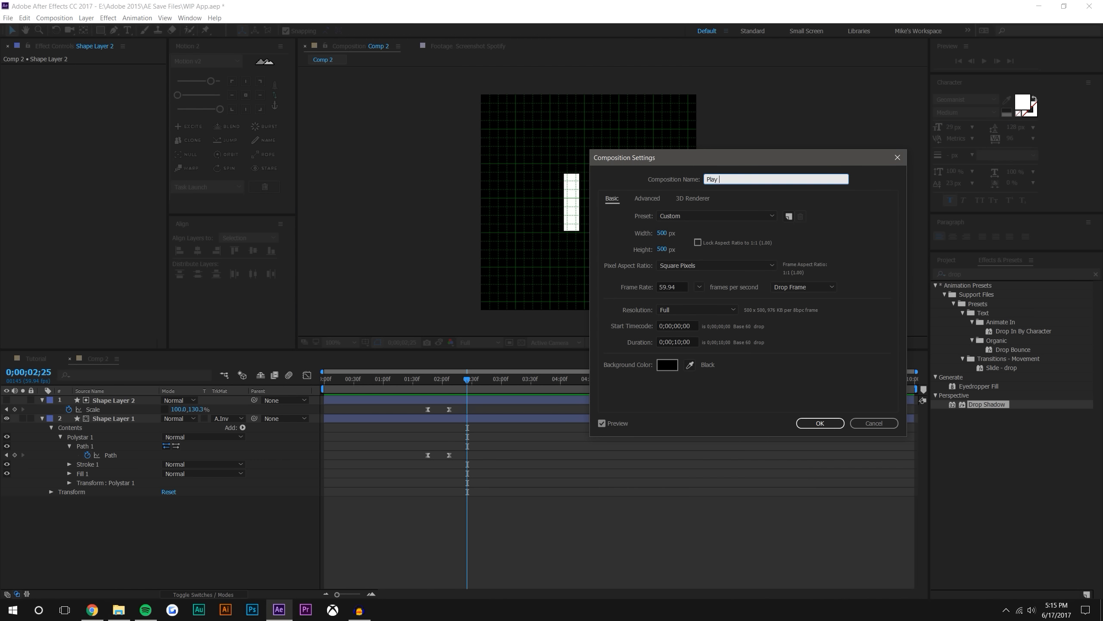
pyautogui.write('Play & Pause Button')
pyautogui.press('Return')
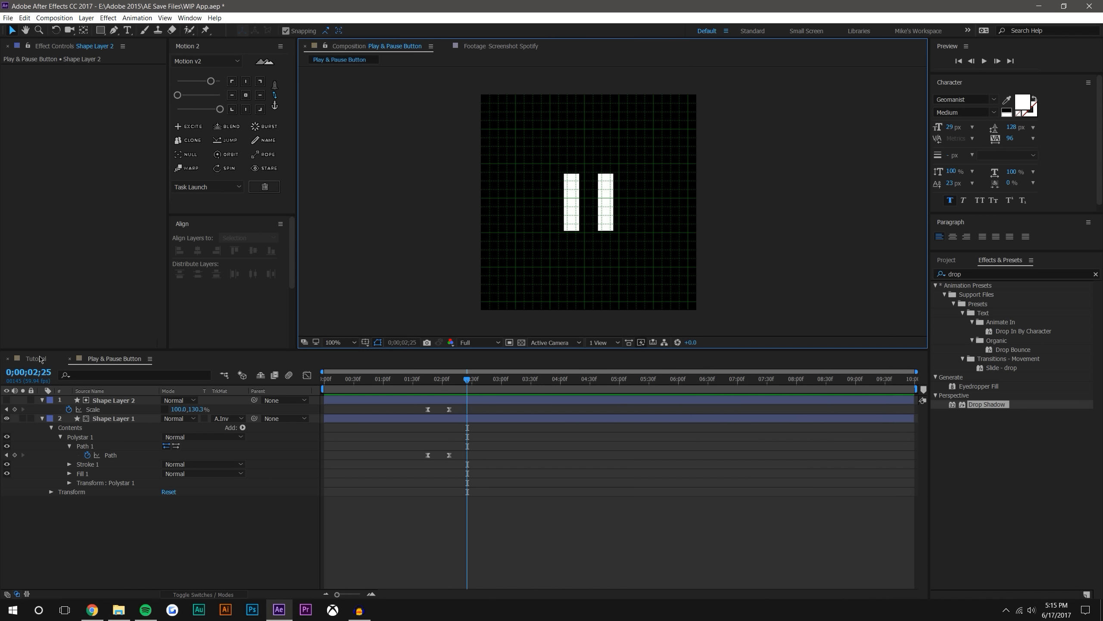
# Return to the Tutorial composition and file the Play & Pause Button comp in the project's Icons folder
pyautogui.click(39, 358)
pyautogui.click(1035, 437)
pyautogui.click(958, 264)
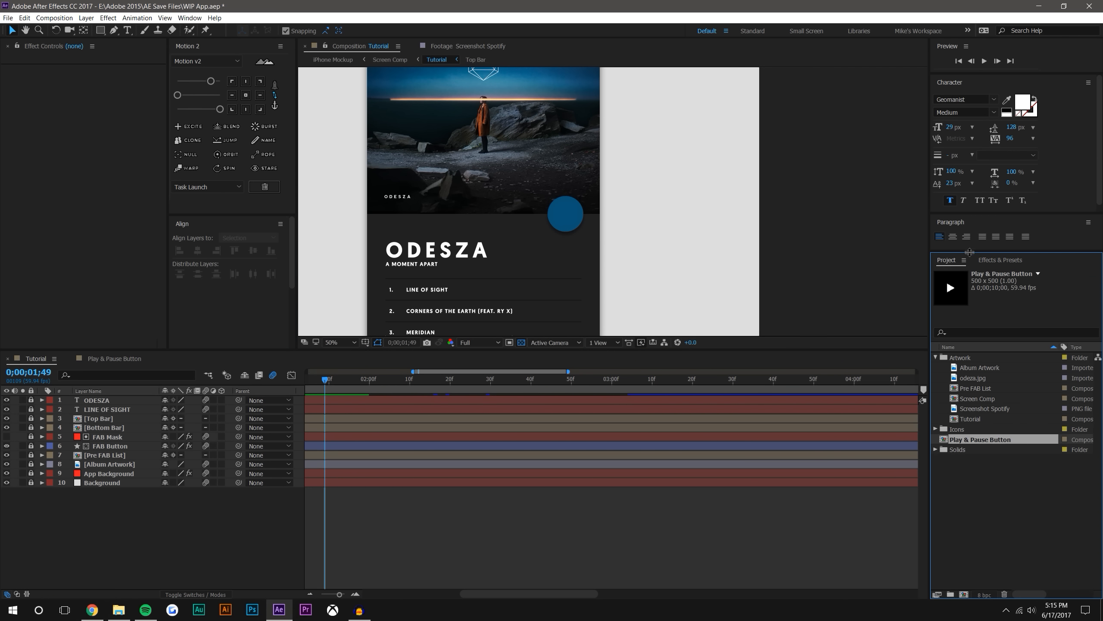
pyautogui.moveTo(980, 440); pyautogui.dragTo(942, 434)
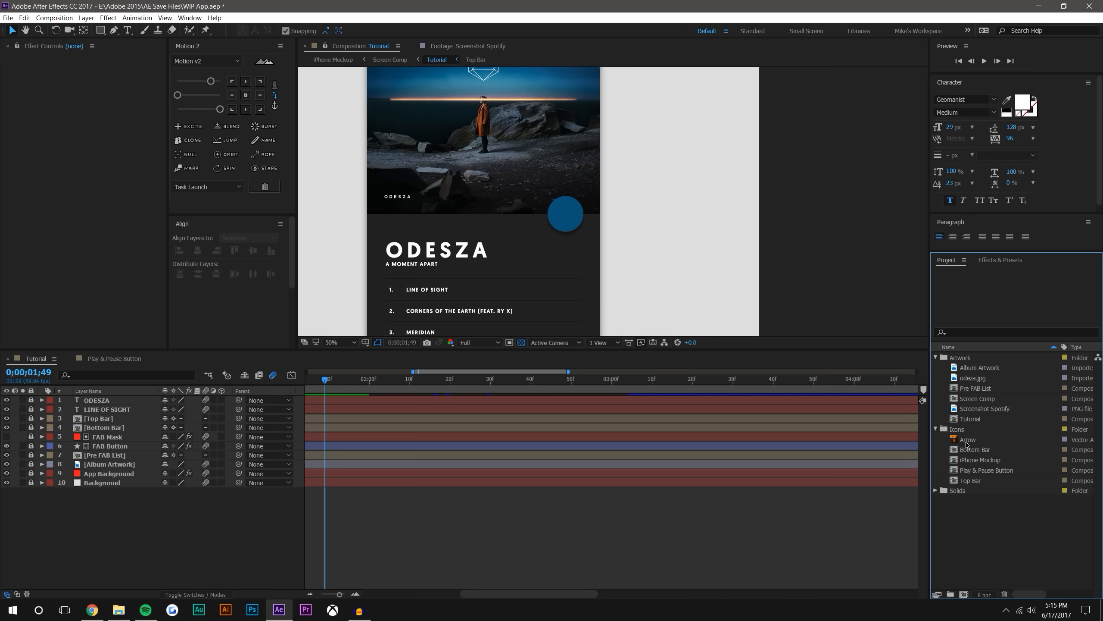
# Place the Play & Pause Button comp centred over the blue FAB Button and enable its Collapse Transformations switch
pyautogui.moveTo(984, 473); pyautogui.dragTo(570, 214)
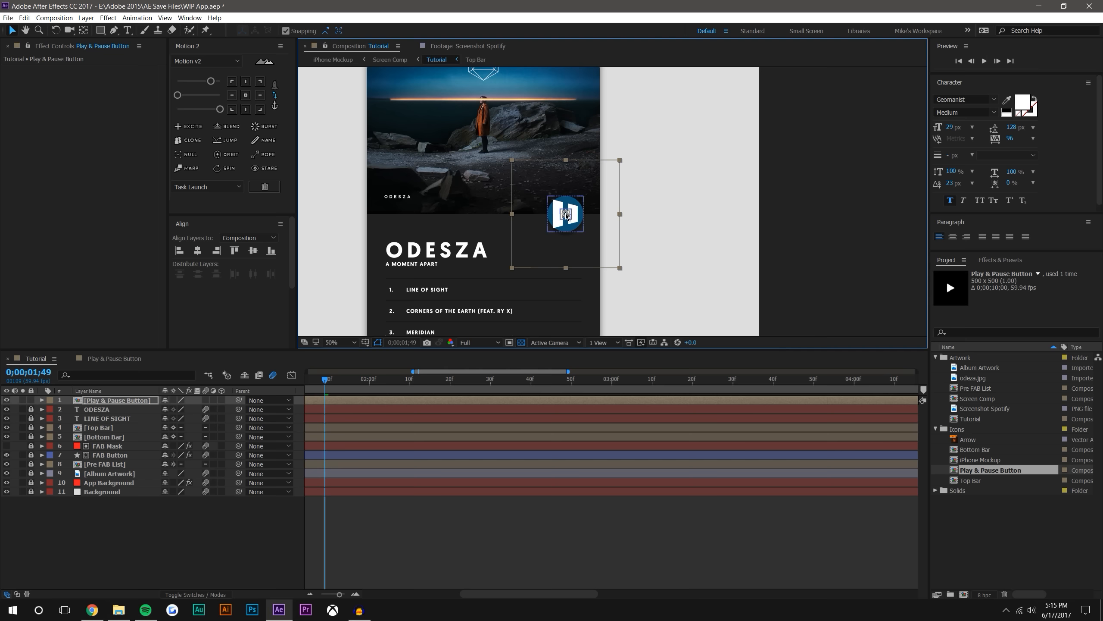
pyautogui.press('.')
pyautogui.click(391, 566)
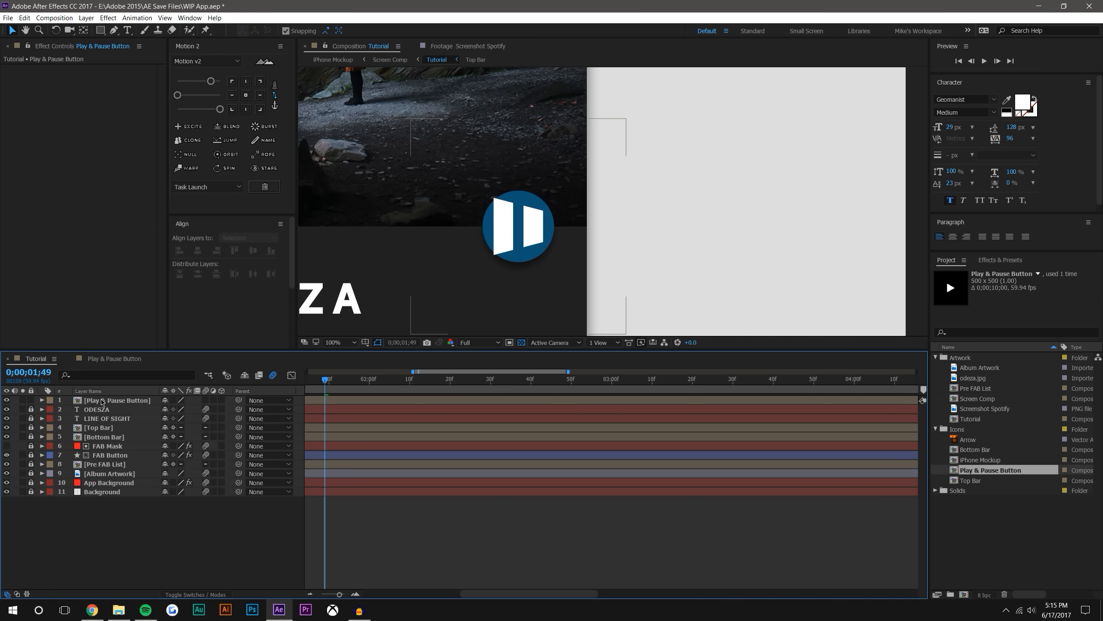
pyautogui.click(173, 400)
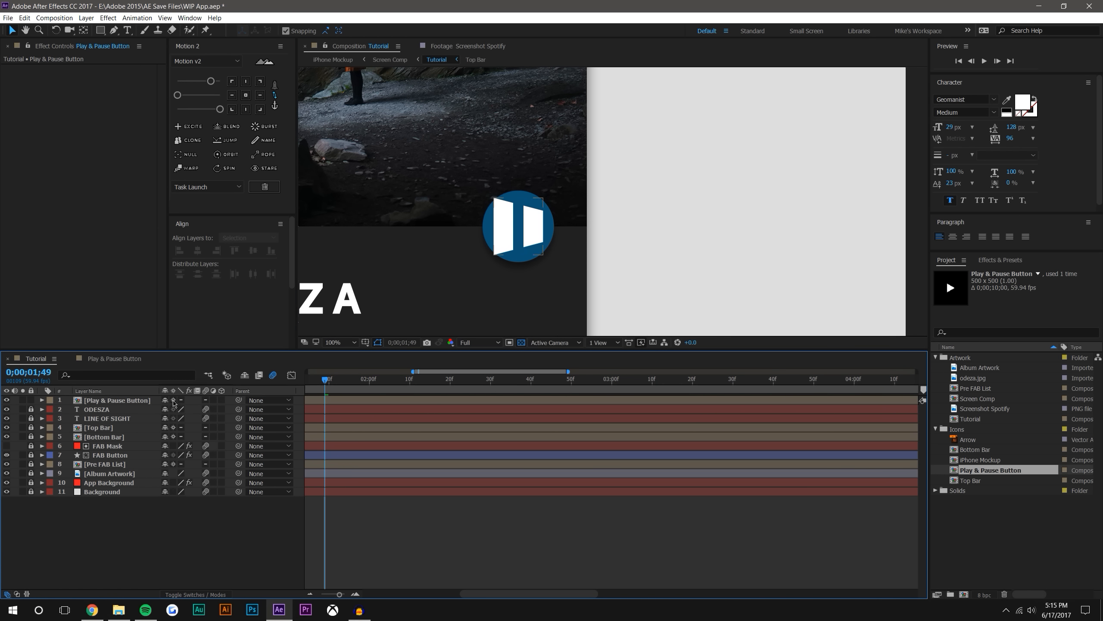
# Scale the Play & Pause Button layer down to 37%, judging the play icon's size at 0;00;00;00
pyautogui.press('.')
pyautogui.click(148, 404)
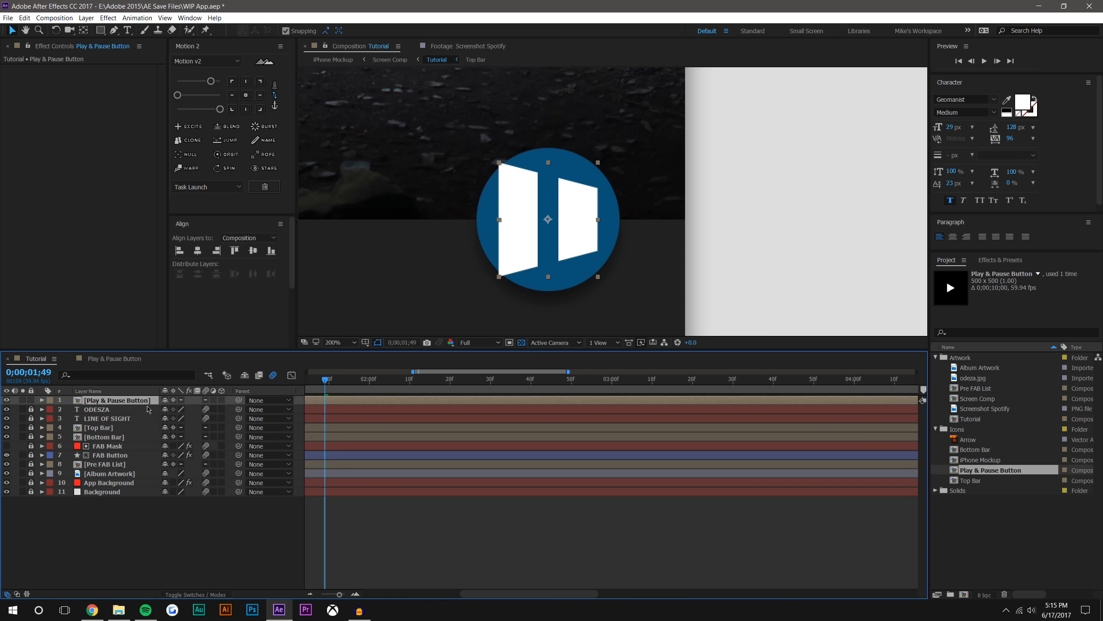
pyautogui.press('s')
pyautogui.moveTo(191, 409); pyautogui.dragTo(393, 368)
pyautogui.hscroll(-5, 365, 517)
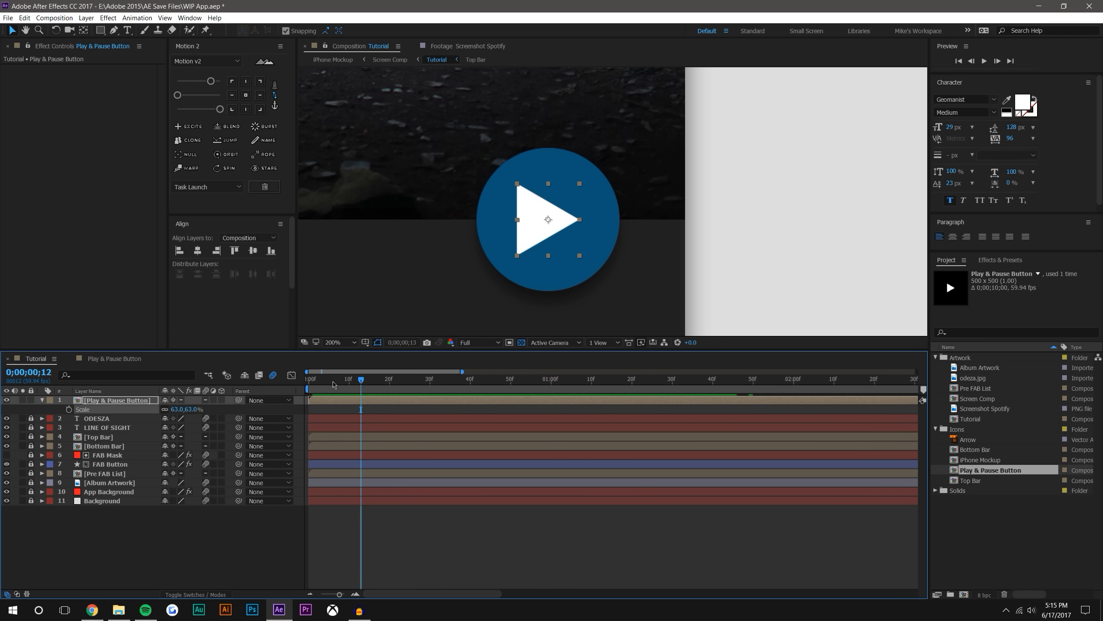
pyautogui.press('Home')
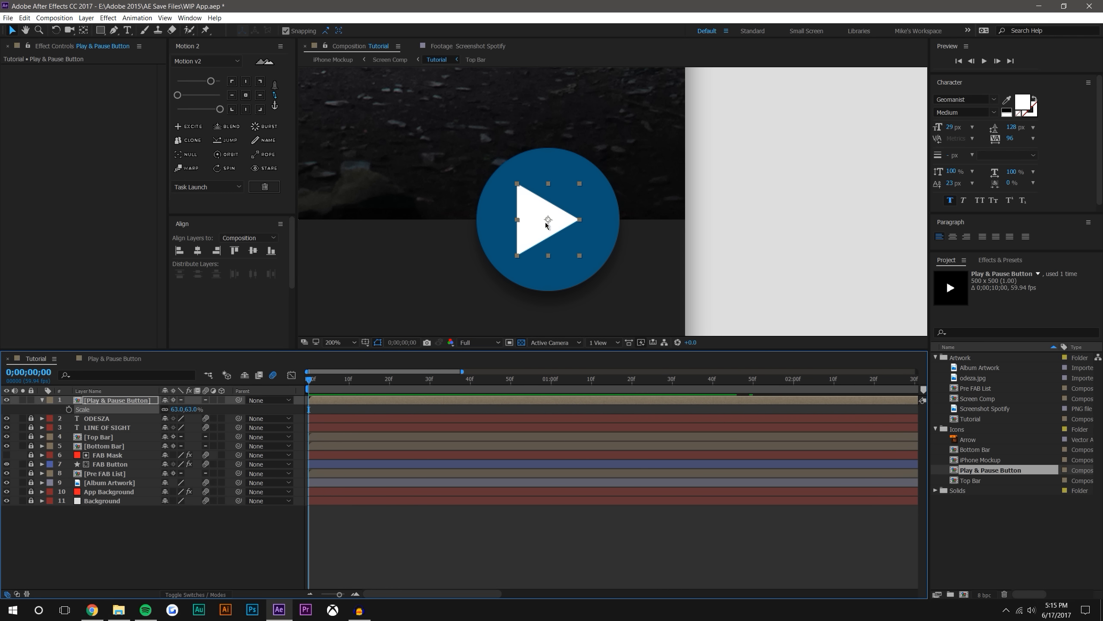
pyautogui.moveTo(191, 413); pyautogui.dragTo(177, 409)
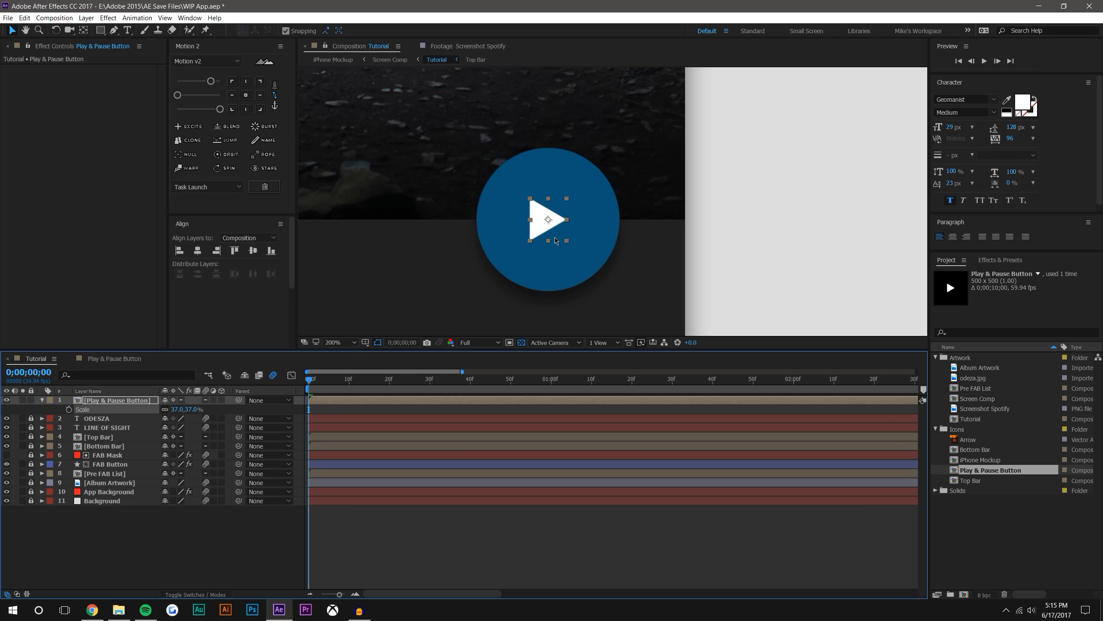
# Nudge the play icon slightly to the right so it looks visually centred in the blue circle
pyautogui.moveTo(548, 223); pyautogui.dragTo(554, 223)
pyautogui.click(726, 190)
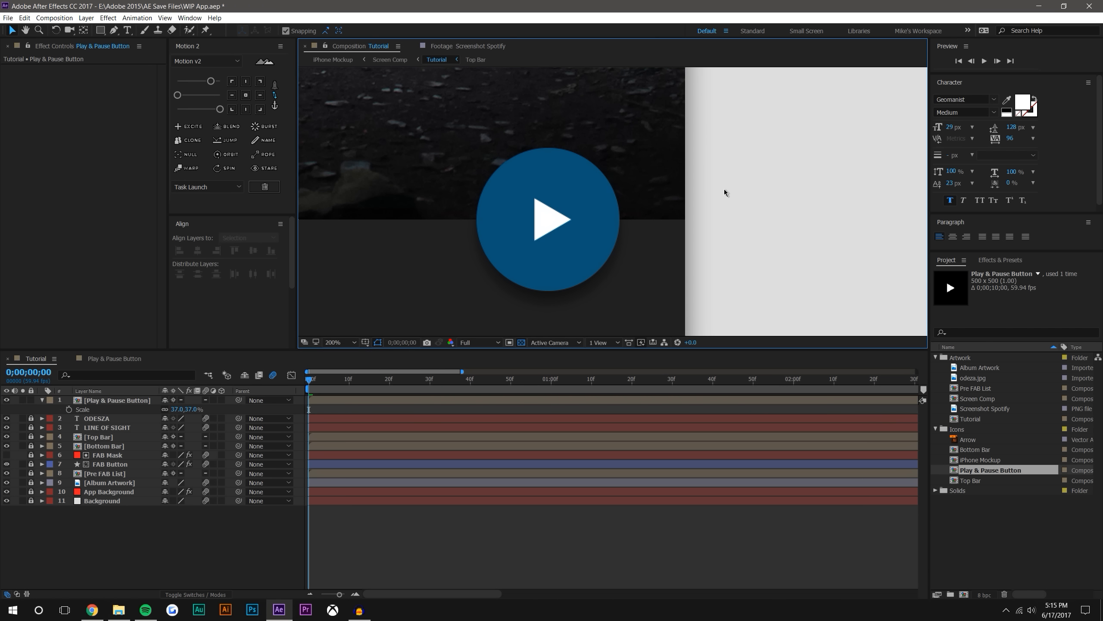
pyautogui.scroll(-2, 726, 191)
pyautogui.scroll(2, 609, 230)
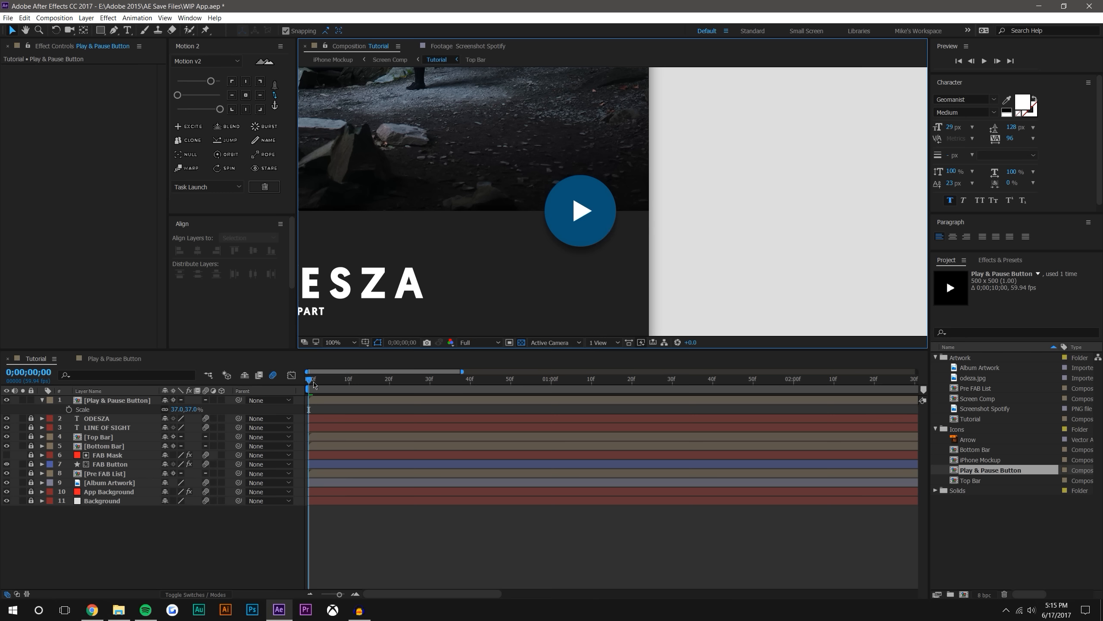
# Scrub to 0;00;01;35 and enable time remapping on the Play & Pause Button layer
pyautogui.moveTo(326, 382); pyautogui.dragTo(694, 374)
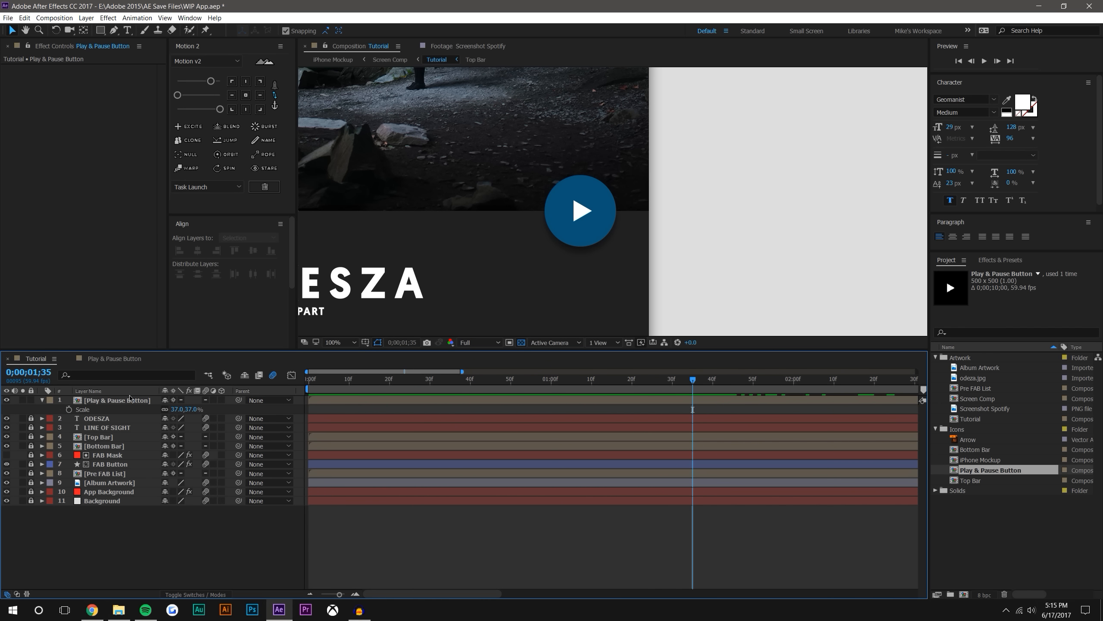
pyautogui.rightClick(117, 398)
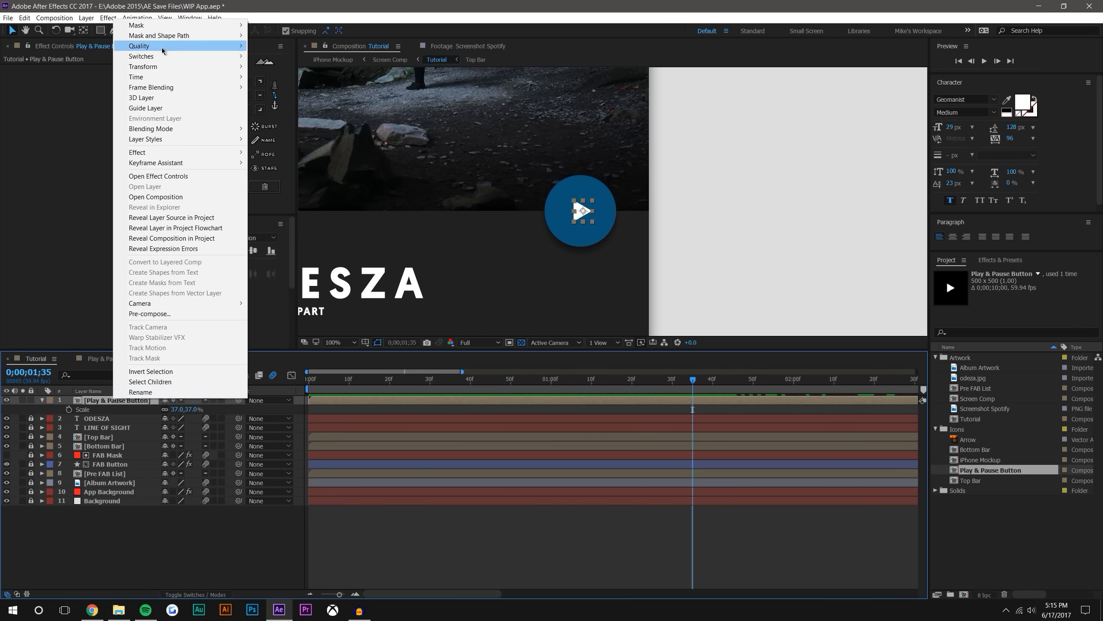
pyautogui.moveTo(181, 77)
pyautogui.click(300, 78)
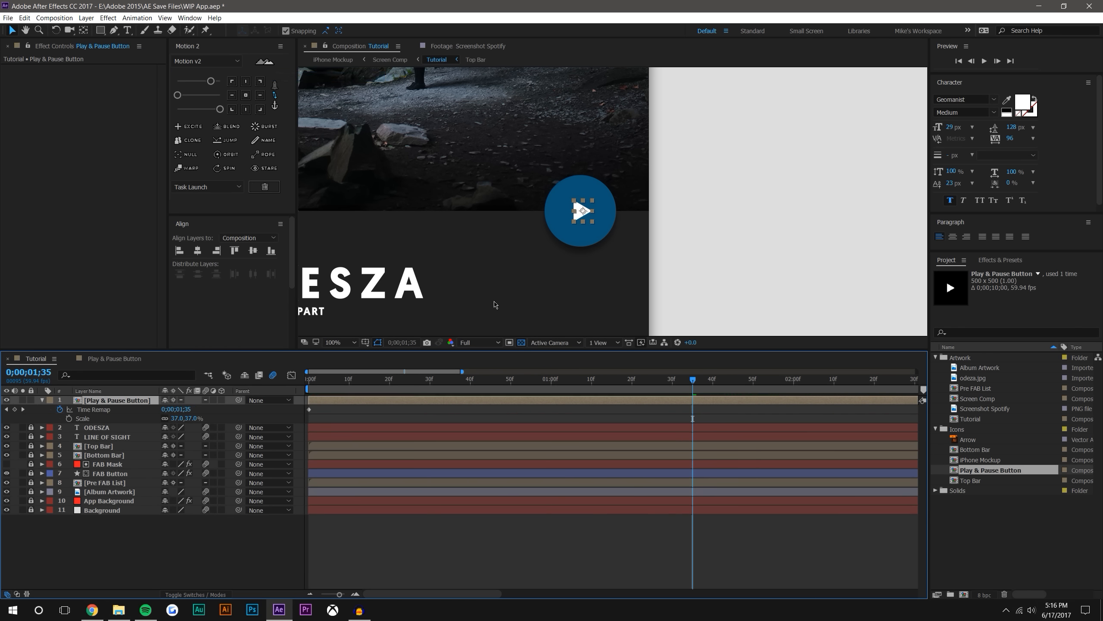
# Set a Time Remap keyframe at 0;00;01;45 and remove the one at the start of the timeline
pyautogui.moveTo(693, 372); pyautogui.dragTo(734, 381)
pyautogui.scroll(2, 606, 231)
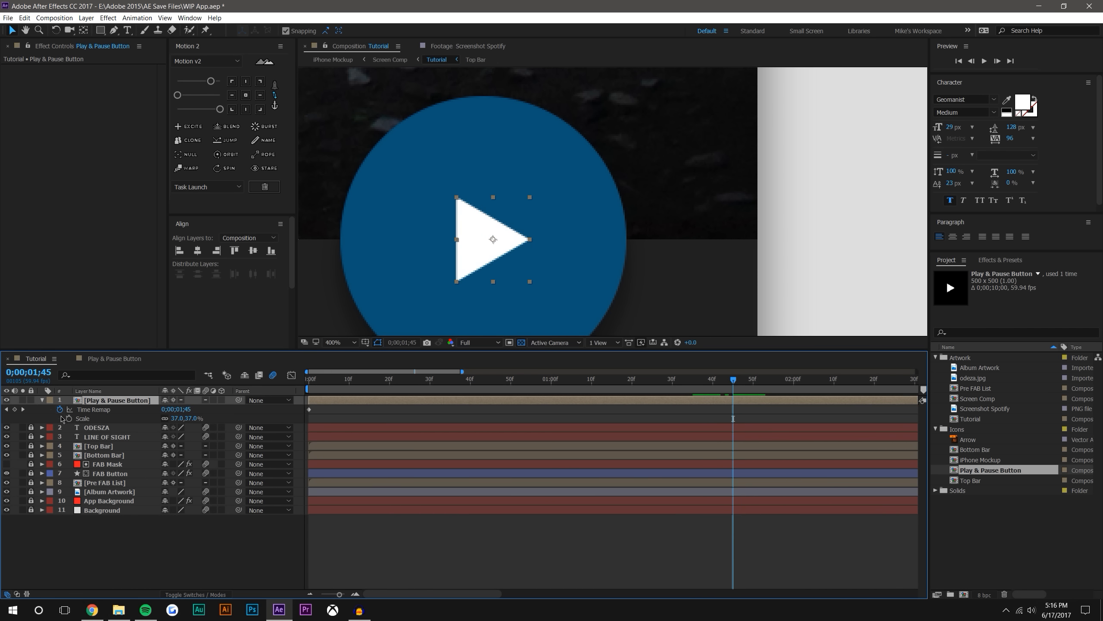
pyautogui.click(15, 409)
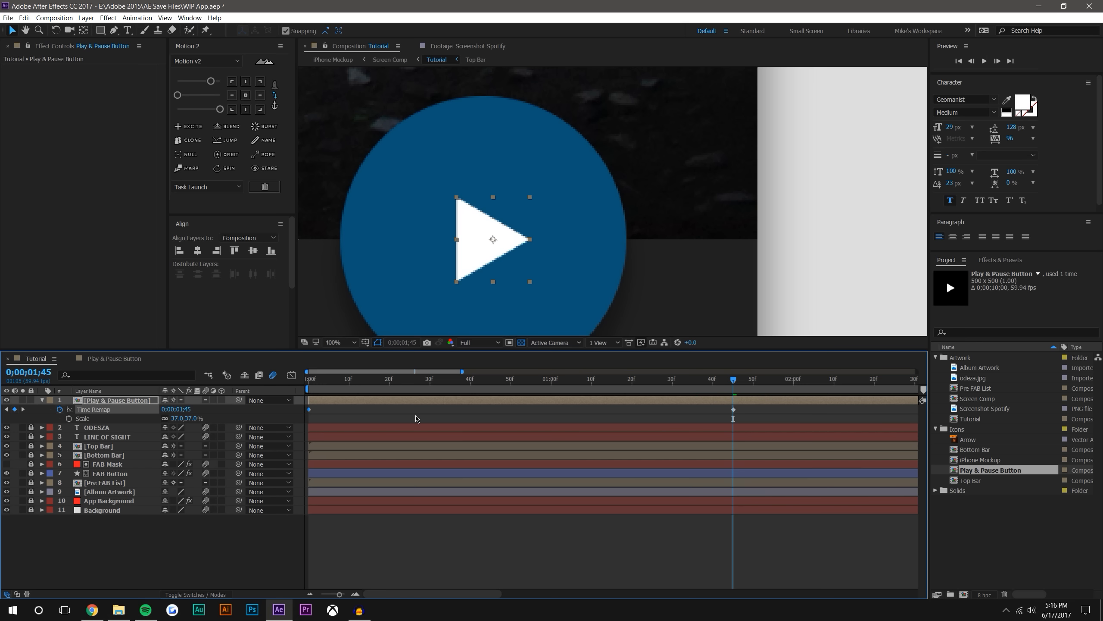
# Try a second Time Remap keyframe for the Play & Pause Button at 0;00;02;05, and delete it
pyautogui.moveTo(738, 382); pyautogui.dragTo(813, 372)
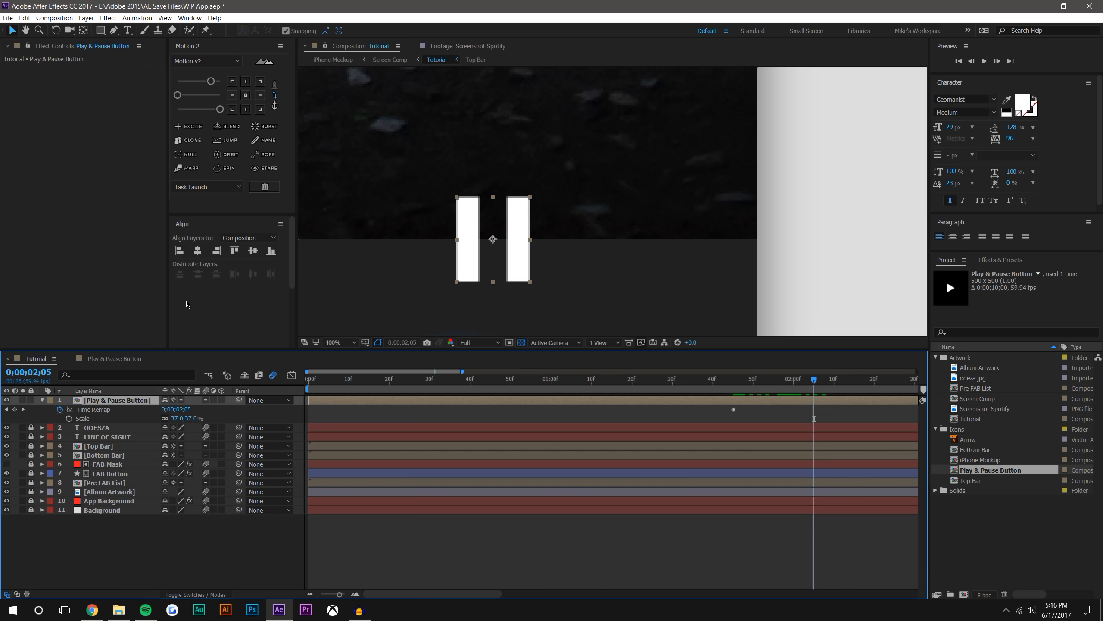
pyautogui.click(14, 409)
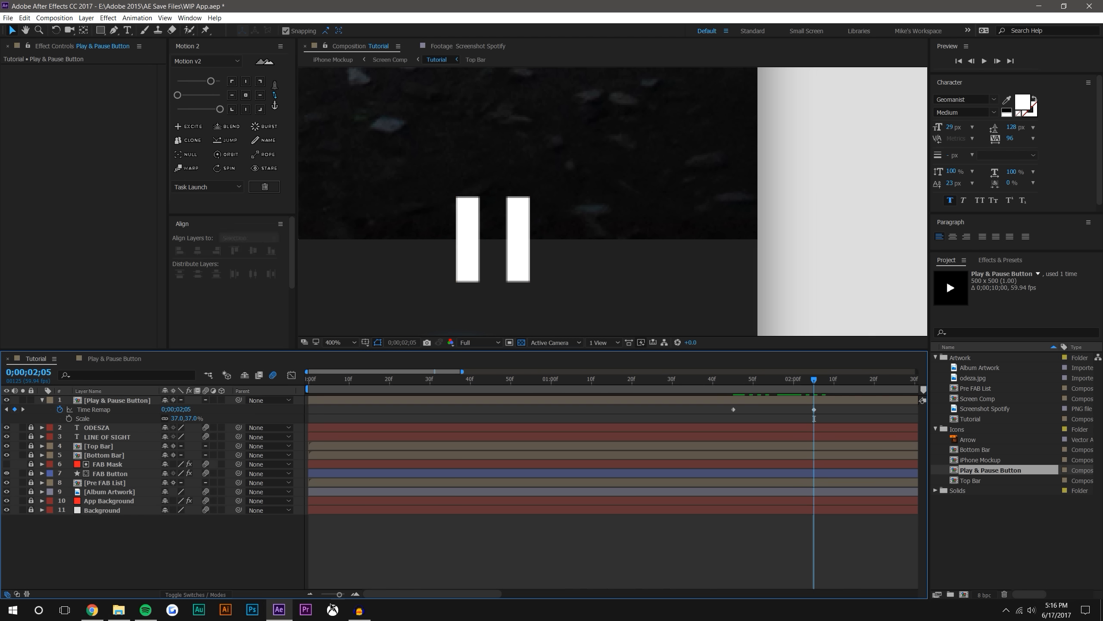
pyautogui.click(310, 594)
pyautogui.click(310, 593)
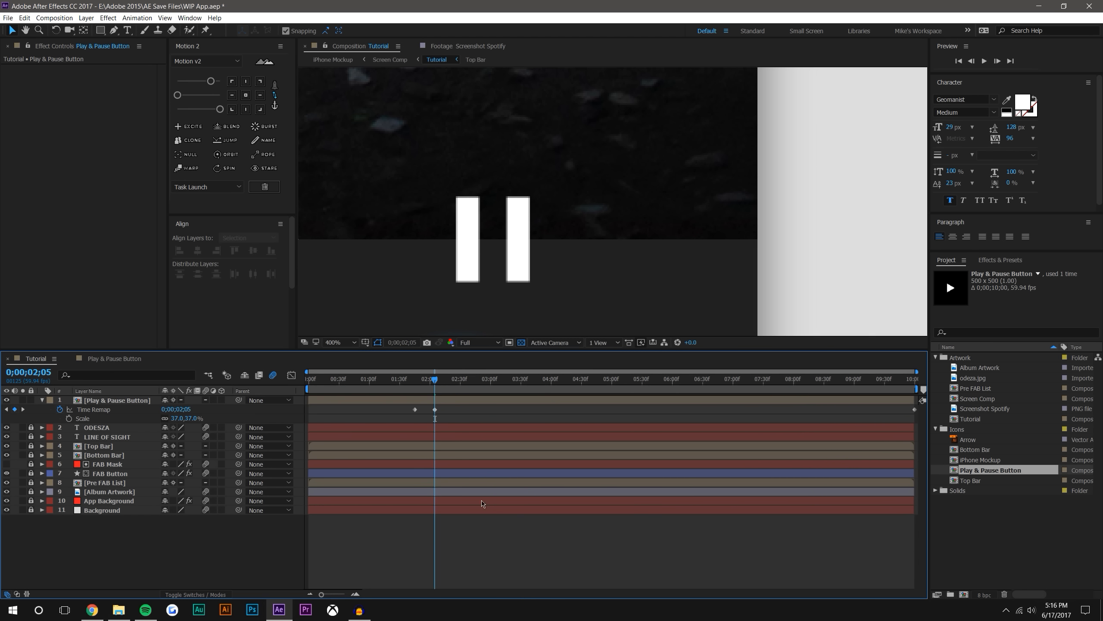
pyautogui.click(435, 409)
pyautogui.press('Delete')
# Recentre the pause icon on the FAB Button at 0;00;01;58 and check its placement in the app screen
pyautogui.click(531, 583)
pyautogui.scroll(-2, 512, 211)
pyautogui.moveTo(465, 250); pyautogui.dragTo(588, 221)
pyautogui.moveTo(435, 381); pyautogui.dragTo(427, 359)
pyautogui.click(710, 185)
pyautogui.scroll(1, 721, 185)
pyautogui.moveTo(815, 177); pyautogui.dragTo(707, 191)
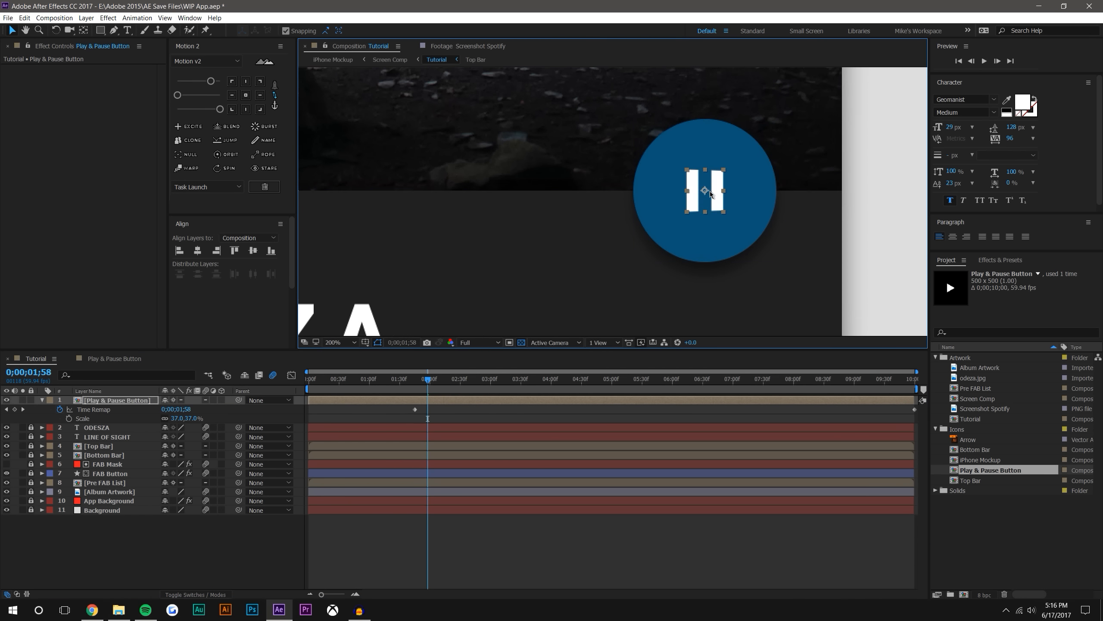
pyautogui.scroll(-1, 747, 188)
pyautogui.click(780, 185)
pyautogui.scroll(-2, 742, 209)
pyautogui.scroll(1, 671, 238)
pyautogui.moveTo(671, 241); pyautogui.dragTo(753, 207)
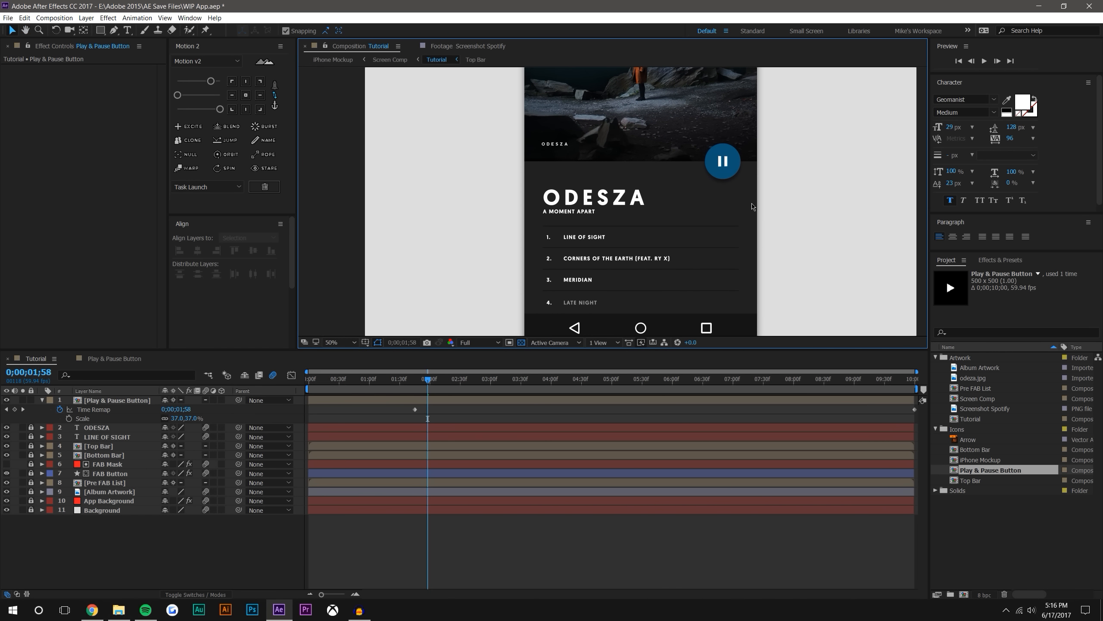
# Move the Play & Pause Button's Time Remap keyframe from 0;00;01;45 to just before 0;00;02;00
pyautogui.moveTo(416, 411); pyautogui.dragTo(411, 379)
pyautogui.click(443, 412)
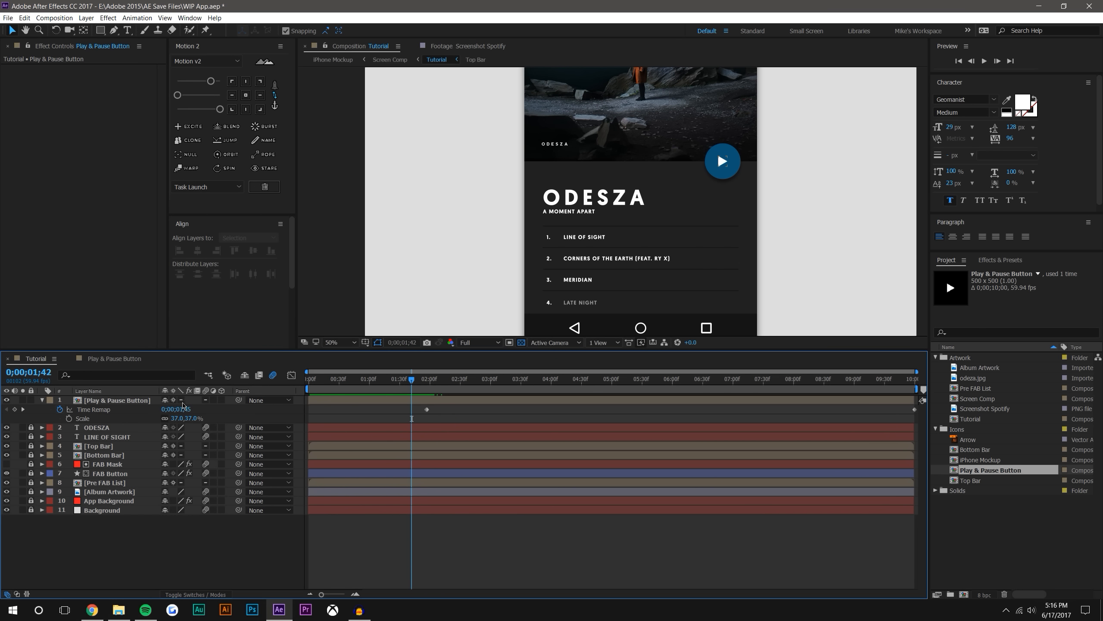
# Try parenting the Play & Pause Button layer to FAB Button, scrub the transition, and undo the parenting
pyautogui.moveTo(239, 401); pyautogui.dragTo(132, 477)
pyautogui.moveTo(412, 380); pyautogui.dragTo(508, 374)
pyautogui.hotkey('ctrl', 'z')
# Link the Play & Pause Button's Position to FAB Button's Position with an expression and scrub the transition to 0;00;04;00
pyautogui.click(120, 400)
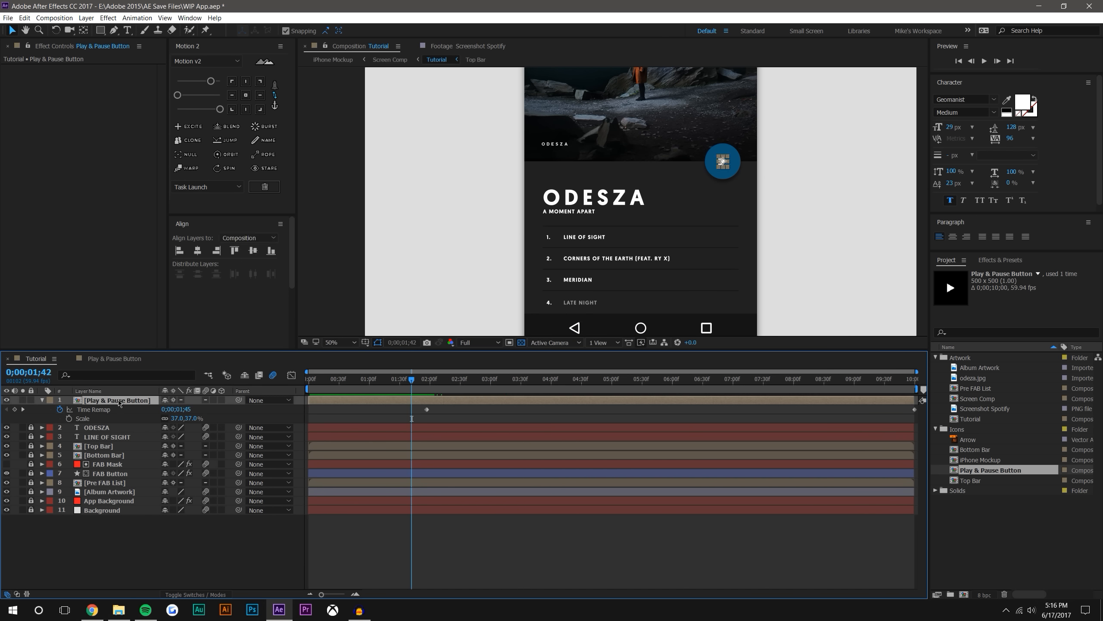
pyautogui.press('p')
pyautogui.keyDown('alt'); pyautogui.click(69, 409); pyautogui.keyUp('alt')
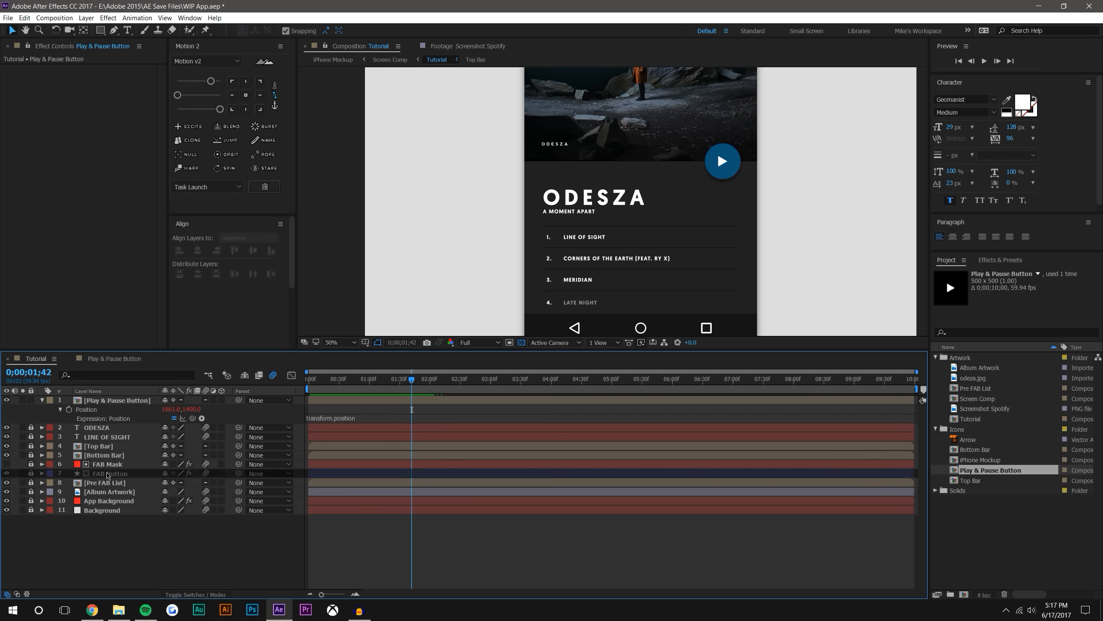
pyautogui.click(129, 474)
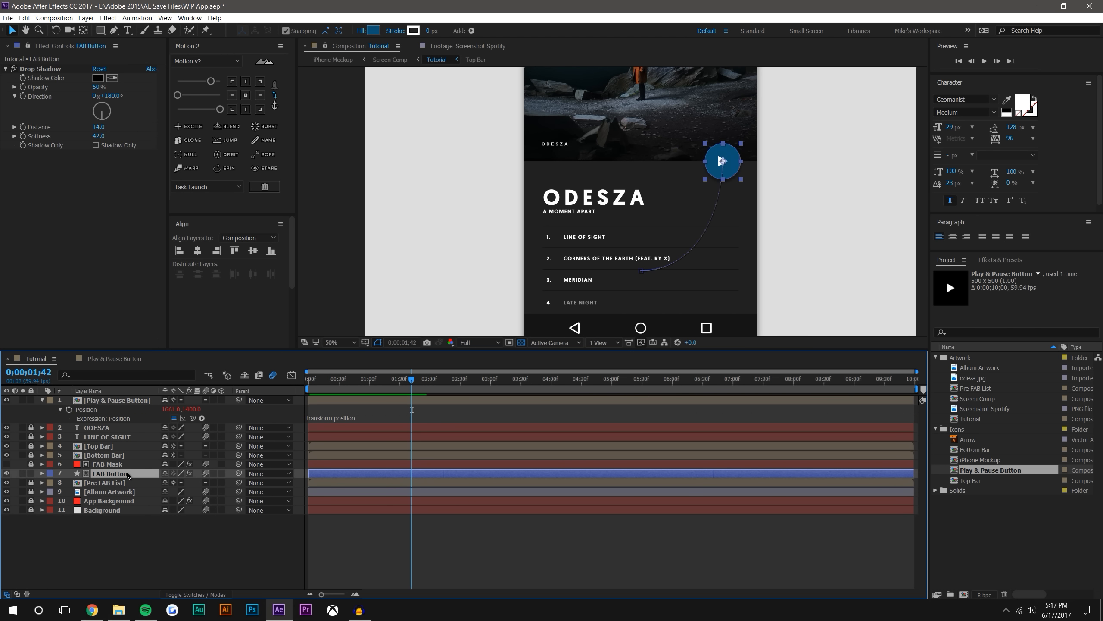
pyautogui.press('p')
pyautogui.moveTo(192, 418); pyautogui.dragTo(97, 483)
pyautogui.click(441, 566)
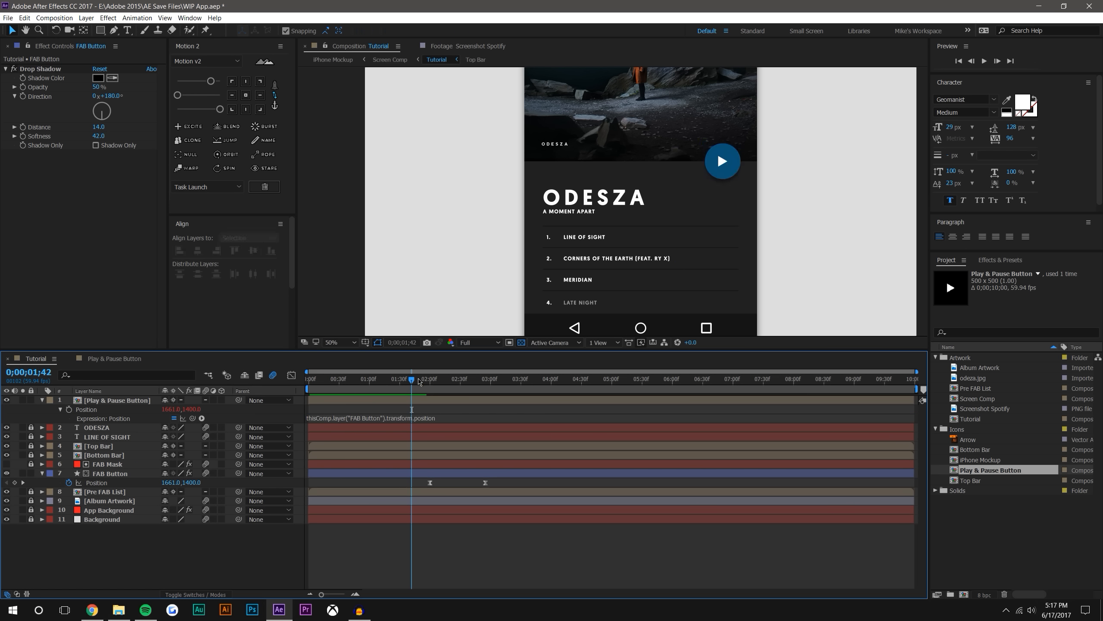
pyautogui.moveTo(411, 379); pyautogui.dragTo(538, 378)
pyautogui.moveTo(443, 378); pyautogui.dragTo(551, 379)
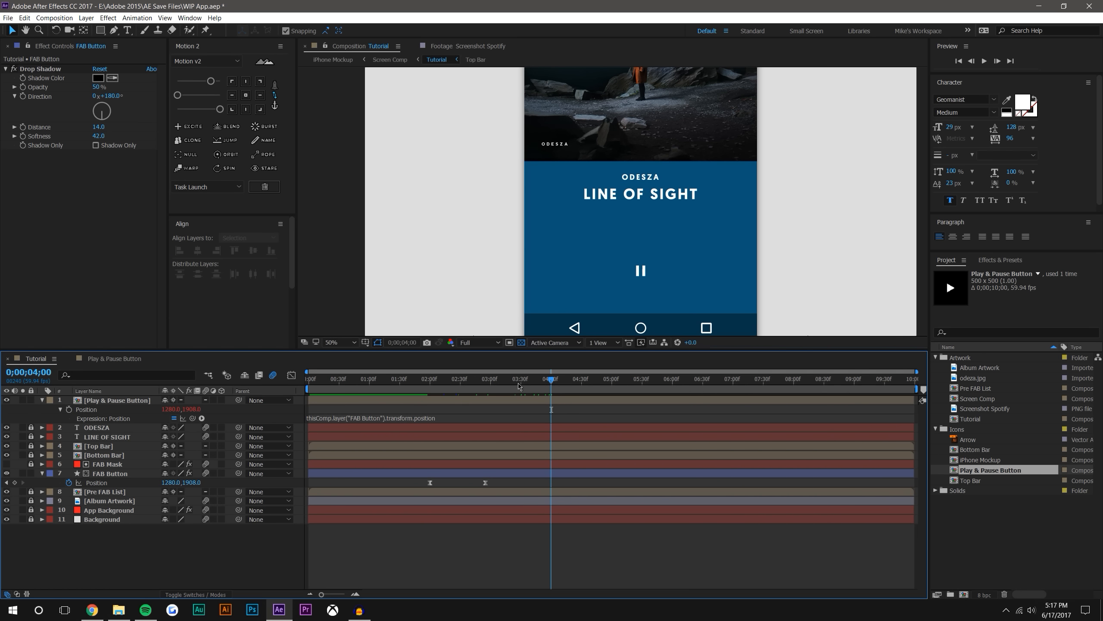
# Try parenting the Play & Pause Button layer to a new null object, and remove the null
pyautogui.click(86, 18)
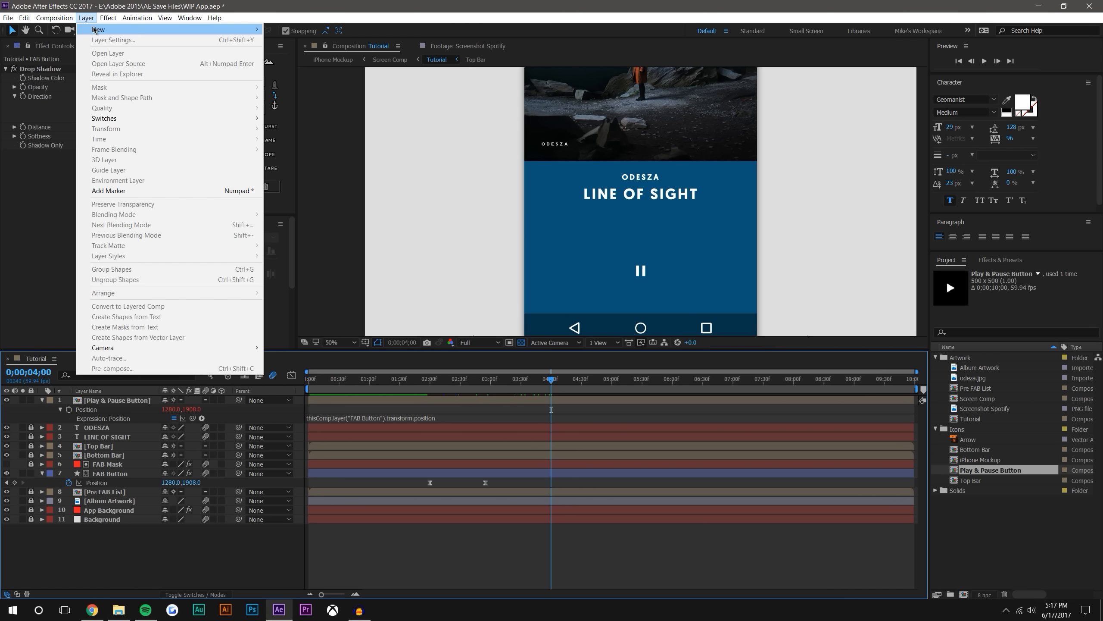
pyautogui.moveTo(182, 30)
pyautogui.click(300, 71)
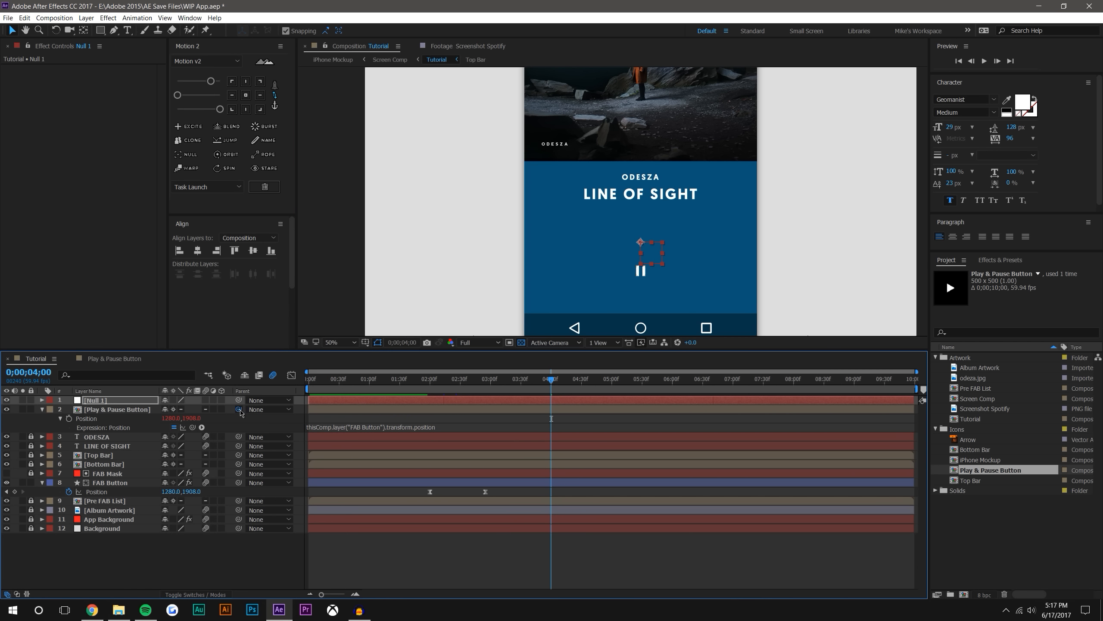
pyautogui.moveTo(239, 409); pyautogui.dragTo(130, 401)
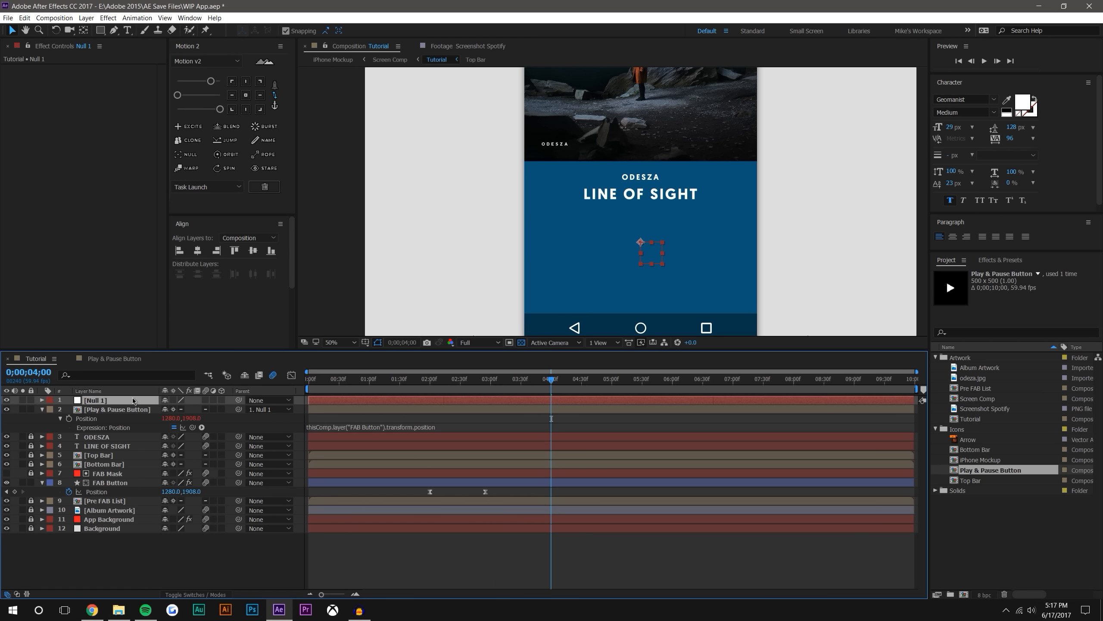
pyautogui.press(',')
pyautogui.press(',')
pyautogui.press(',')
pyautogui.press(',')
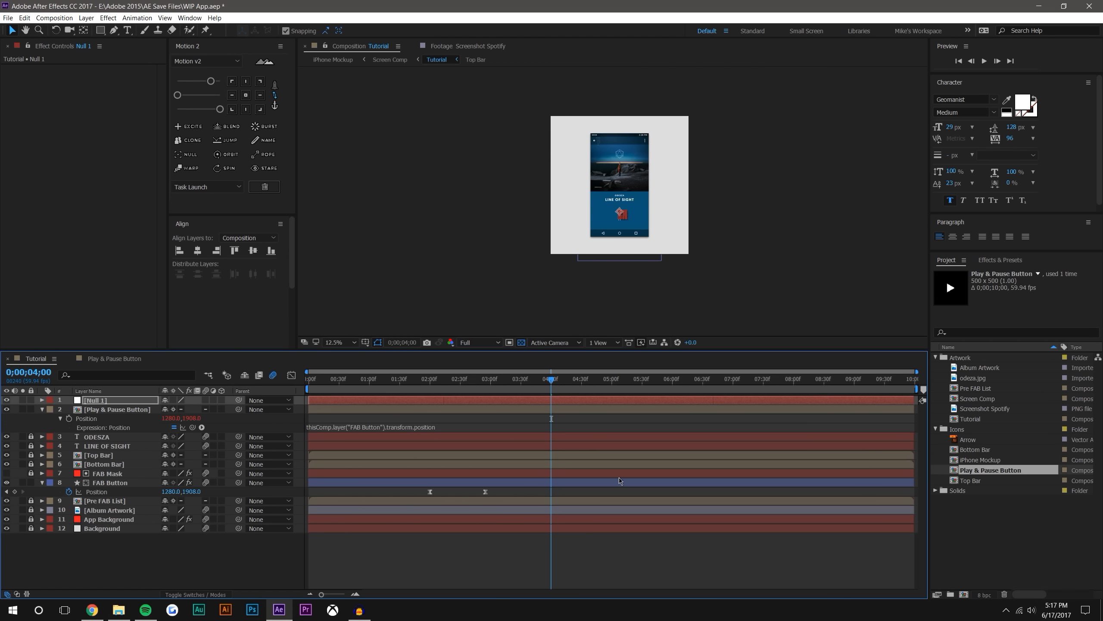
pyautogui.press('Delete')
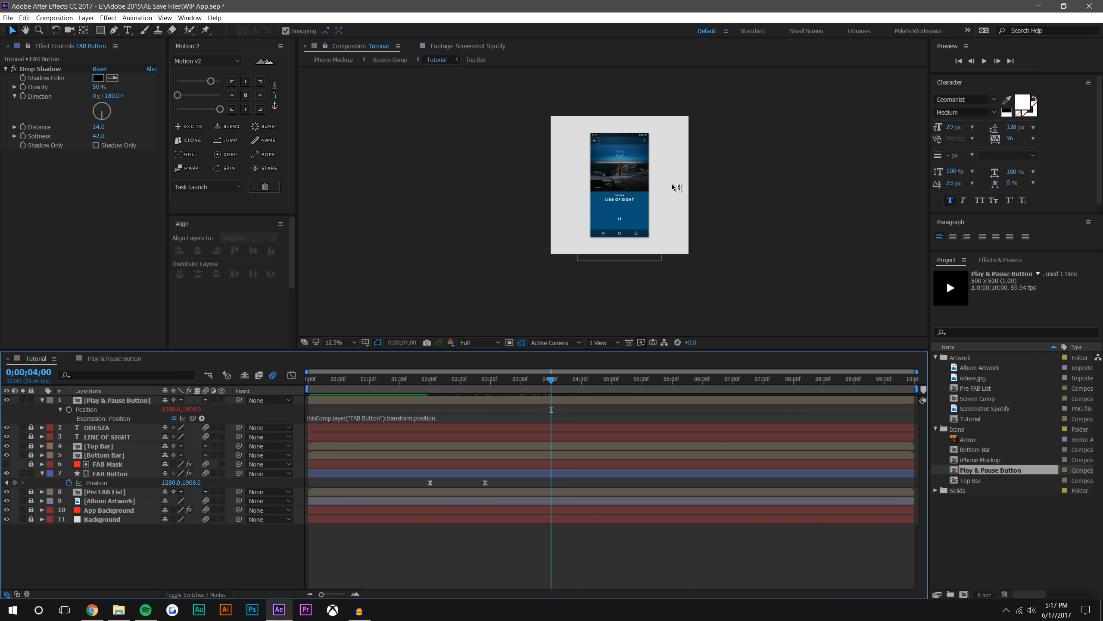
# Scrub the transition to 0;00;03;34 and play a preview from 0;00;01;47 to check the icon's movement
pyautogui.press('.')
pyautogui.press('.')
pyautogui.press('.')
pyautogui.press('.')
pyautogui.moveTo(427, 378); pyautogui.dragTo(526, 369)
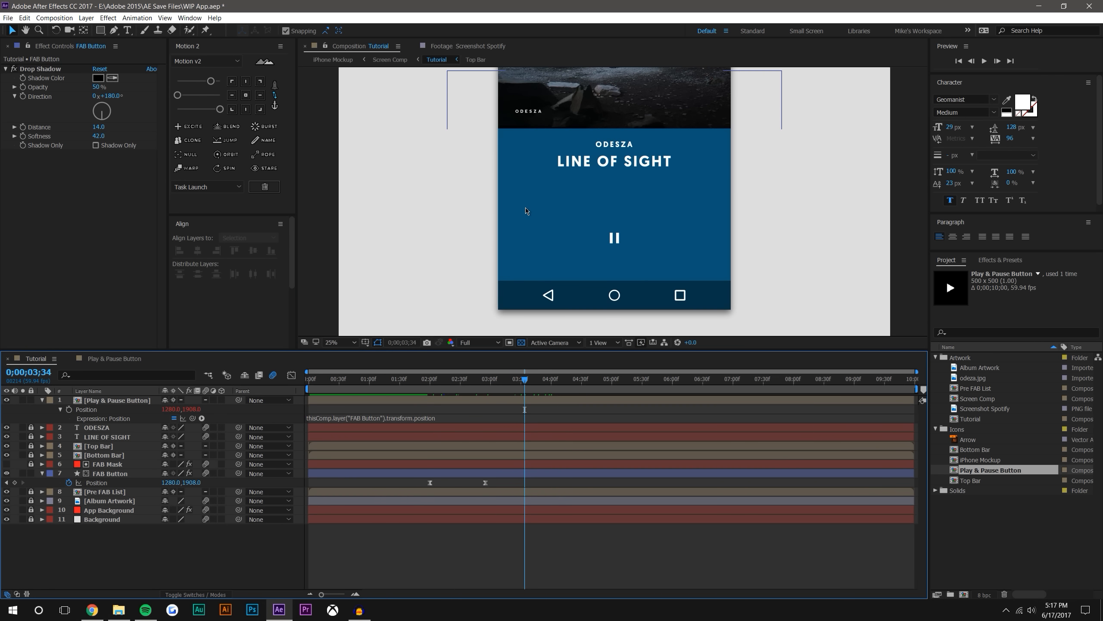
pyautogui.press(',')
pyautogui.press(',')
pyautogui.click(417, 378)
pyautogui.click(985, 62)
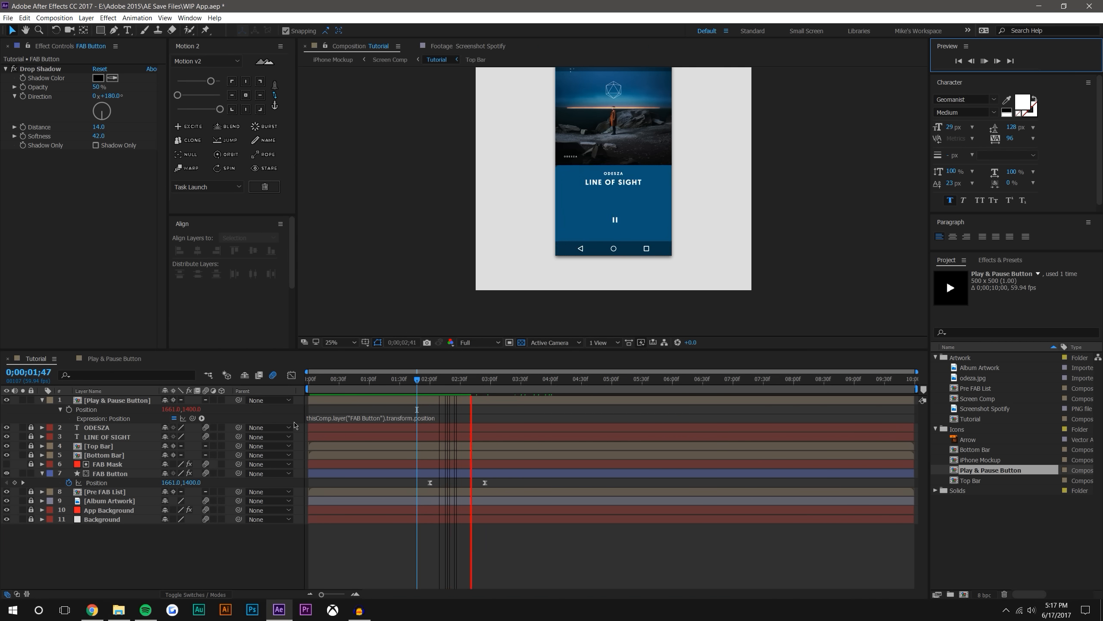
# Enable motion blur in the Play & Pause Button composition and on both of its shape layers, and collapse the layers
pyautogui.click(114, 403)
pyautogui.doubleClick(113, 403)
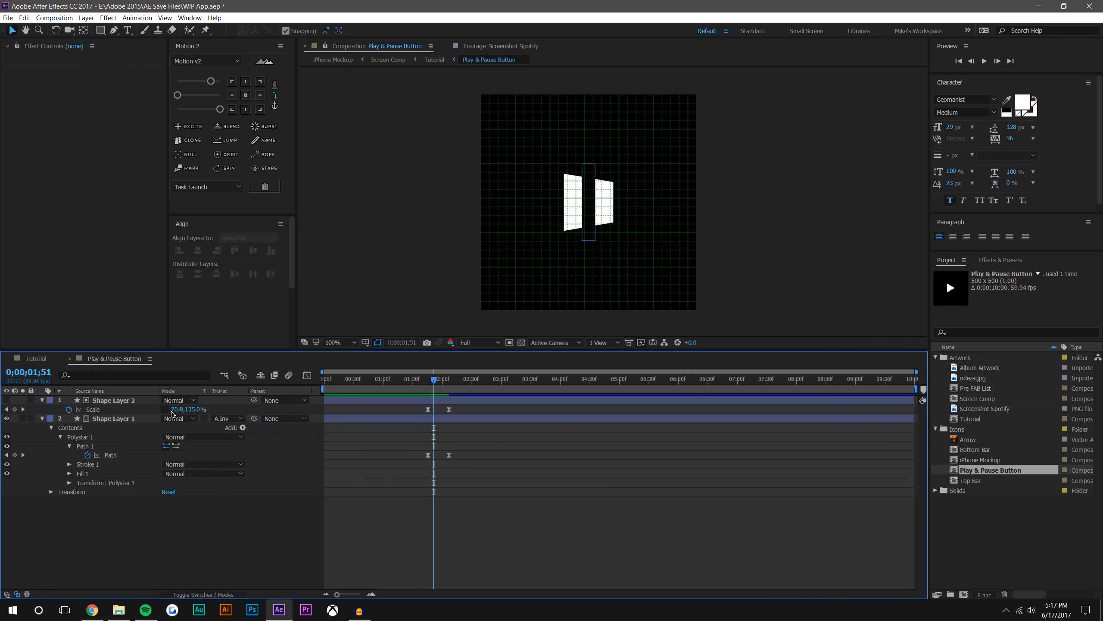
pyautogui.click(288, 374)
pyautogui.click(203, 594)
pyautogui.click(206, 418)
pyautogui.click(41, 418)
pyautogui.click(42, 400)
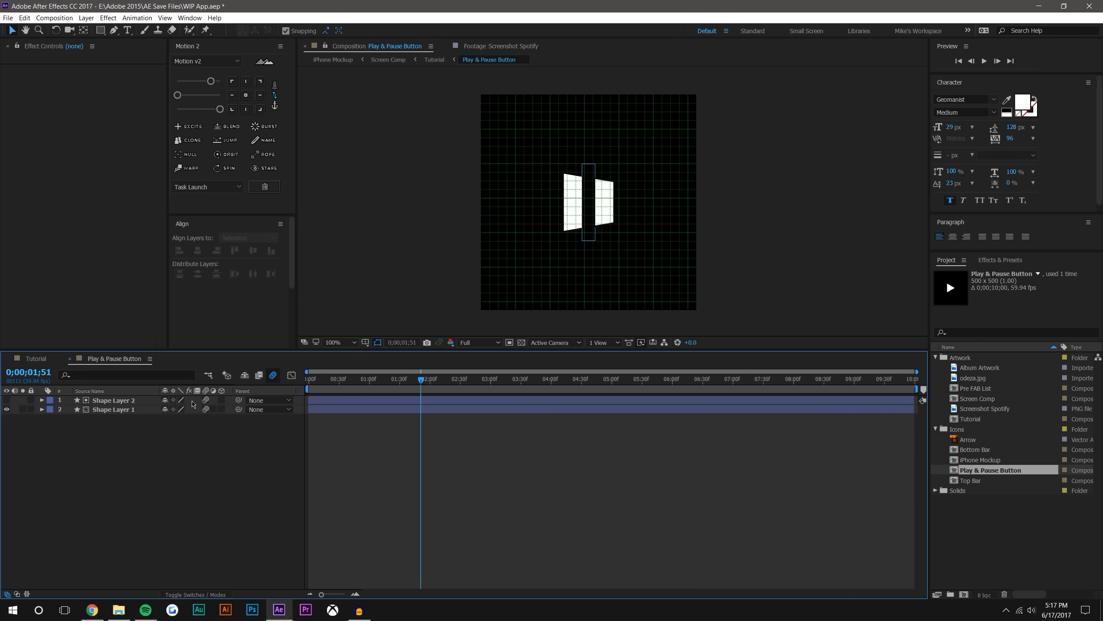
# Return to the Tutorial composition and preview the transition from 0;00;01;51 with the icon's motion blur
pyautogui.click(36, 359)
pyautogui.click(985, 61)
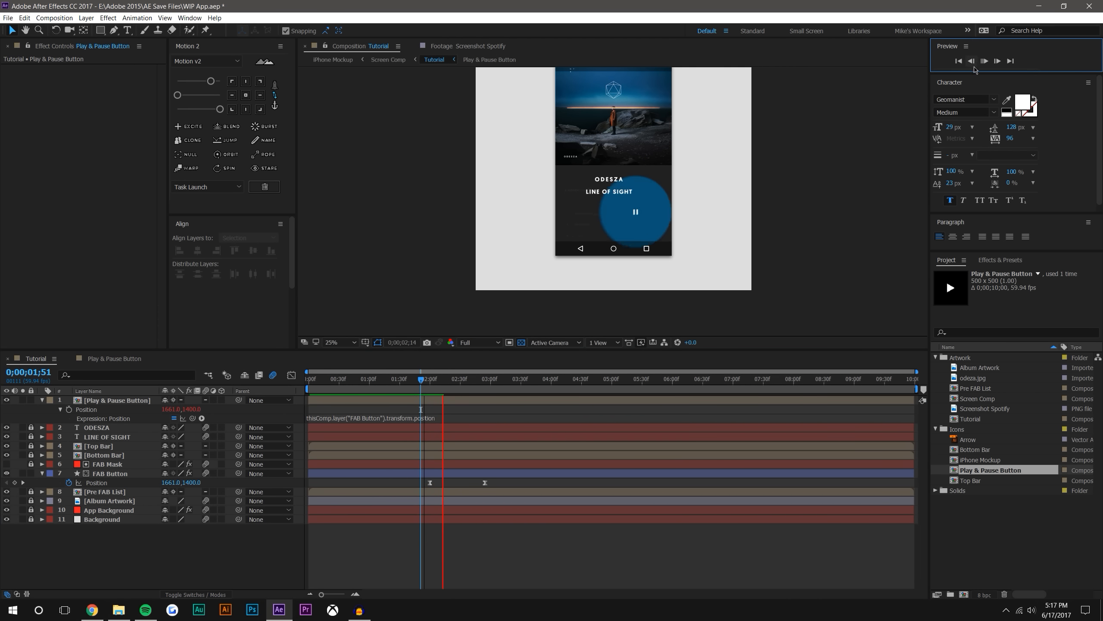
pyautogui.press('space')
pyautogui.click(987, 60)
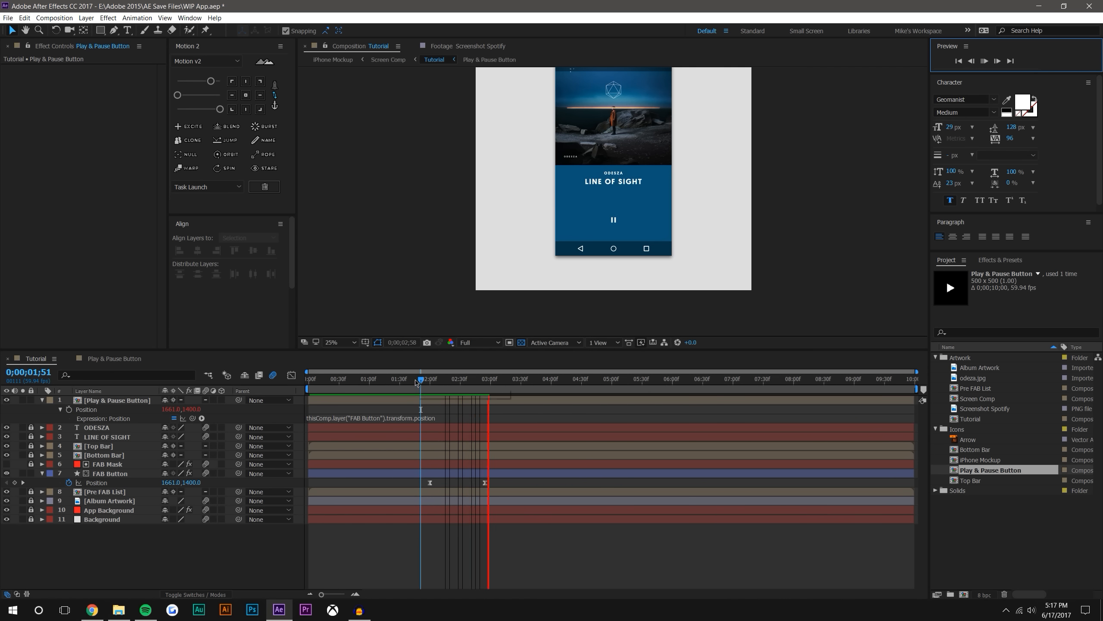
pyautogui.click(427, 379)
pyautogui.moveTo(428, 379)
pyautogui.mouseDown()
pyautogui.moveTo(441, 379)
pyautogui.moveTo(421, 378)
pyautogui.mouseUp()
# Move the Play & Pause Button's Time Remap keyframe to about 0;00;01;30 and preview the transition from 0;00;01;03 and 0;00;01;22
pyautogui.click(143, 403)
pyautogui.hotkey('ctrl', 'alt', 't')
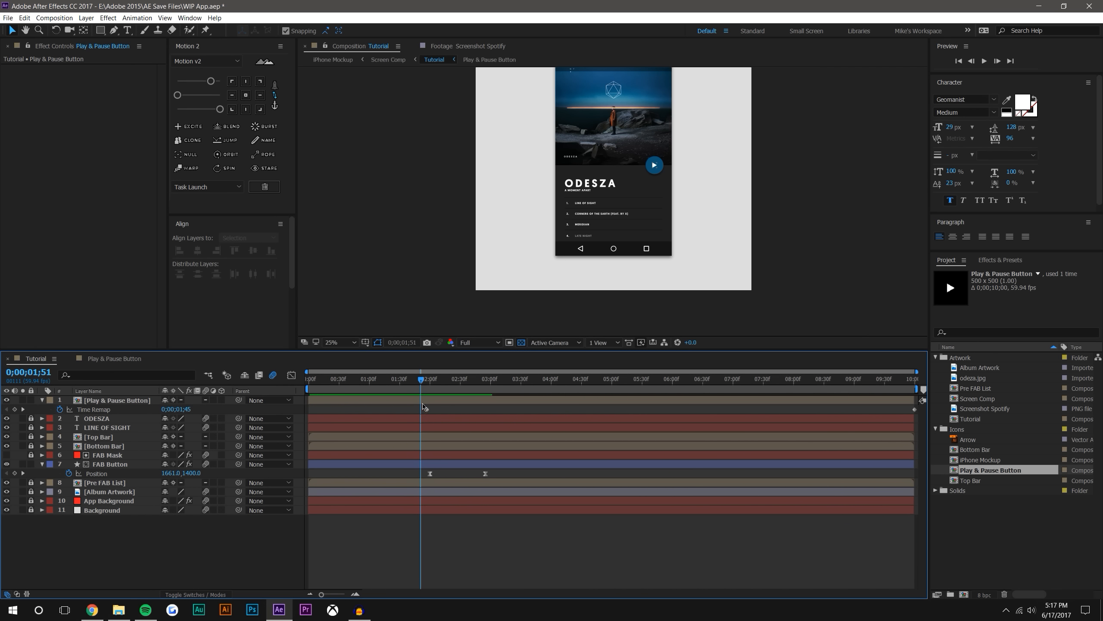
pyautogui.moveTo(404, 410); pyautogui.dragTo(400, 409)
pyautogui.click(373, 379)
pyautogui.click(785, 248)
pyautogui.click(988, 60)
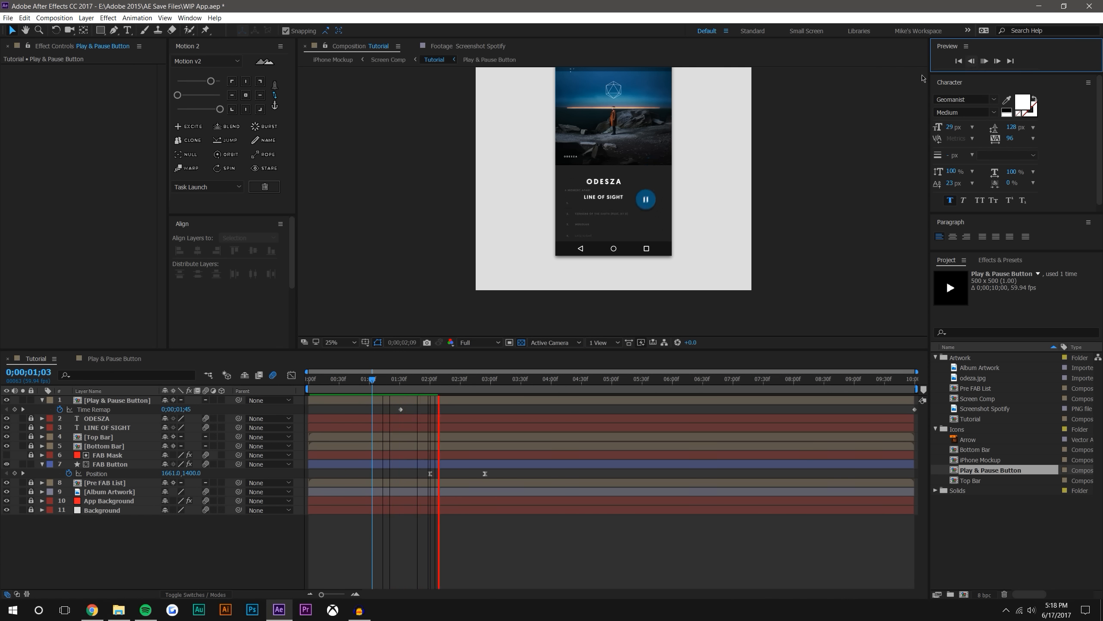
pyautogui.click(391, 379)
pyautogui.click(984, 61)
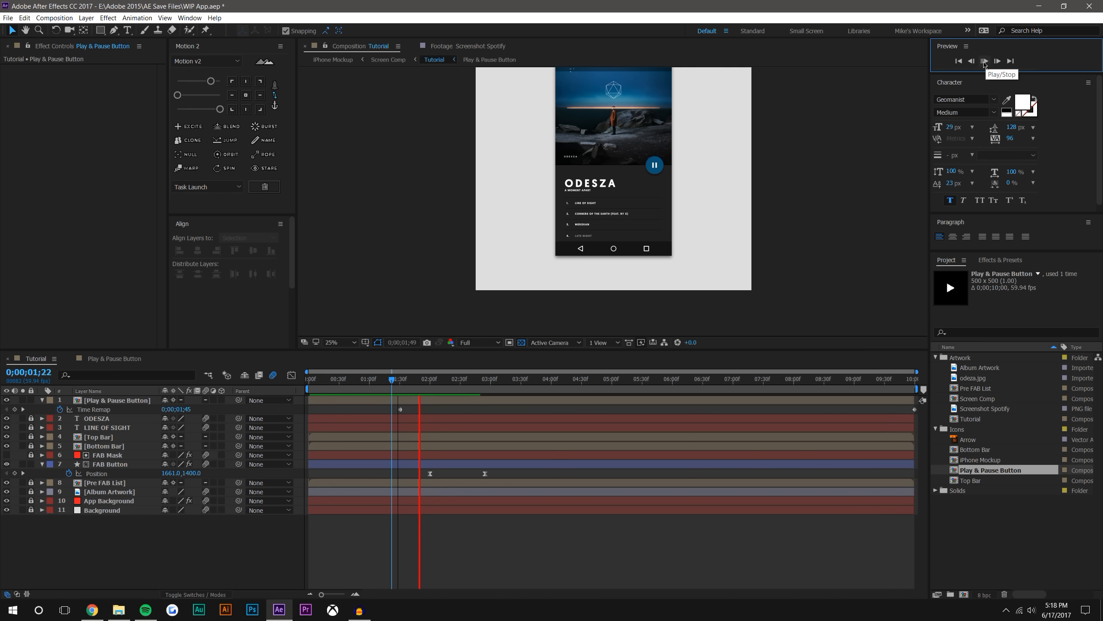
# Shift the Play & Pause Button's Time Remap keyframe to 0;00;01;43
pyautogui.click(412, 379)
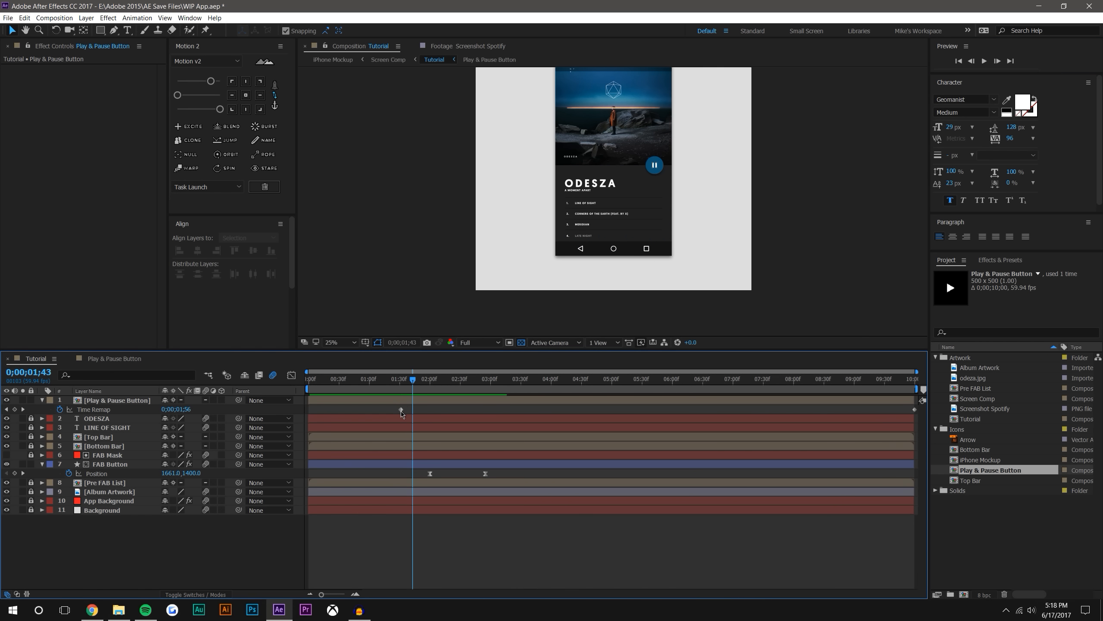
pyautogui.moveTo(401, 409); pyautogui.dragTo(413, 410)
pyautogui.click(465, 533)
# Apply the Fill effect to the Play & Pause Button layer and set its colour to black (000000)
pyautogui.scroll(2, 693, 136)
pyautogui.moveTo(696, 139); pyautogui.dragTo(657, 183)
pyautogui.scroll(1, 674, 166)
pyautogui.click(706, 143)
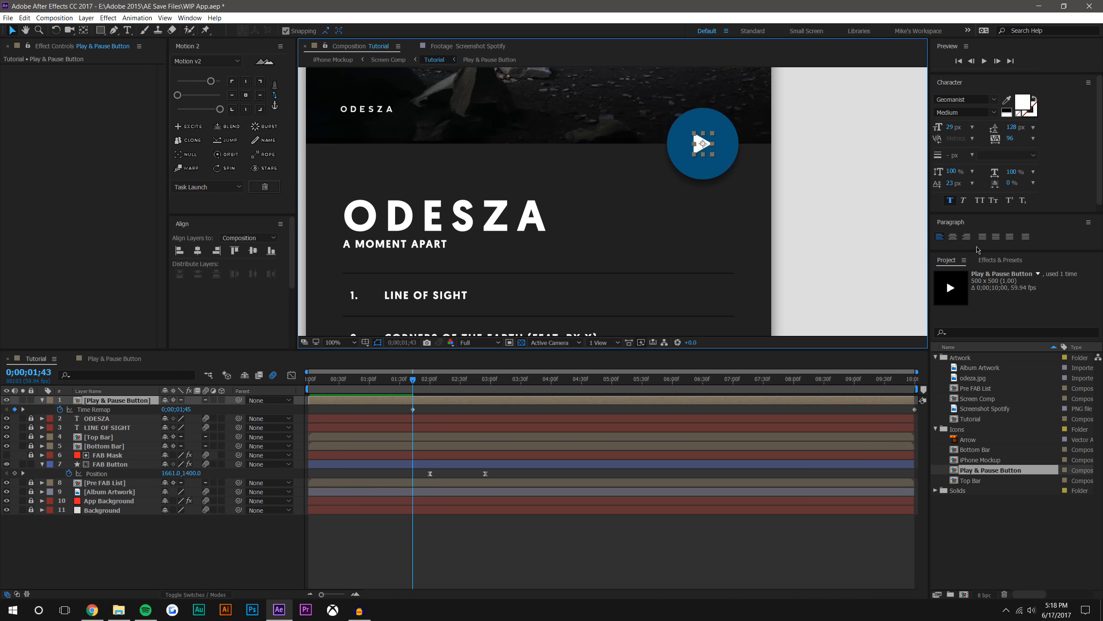
pyautogui.click(972, 333)
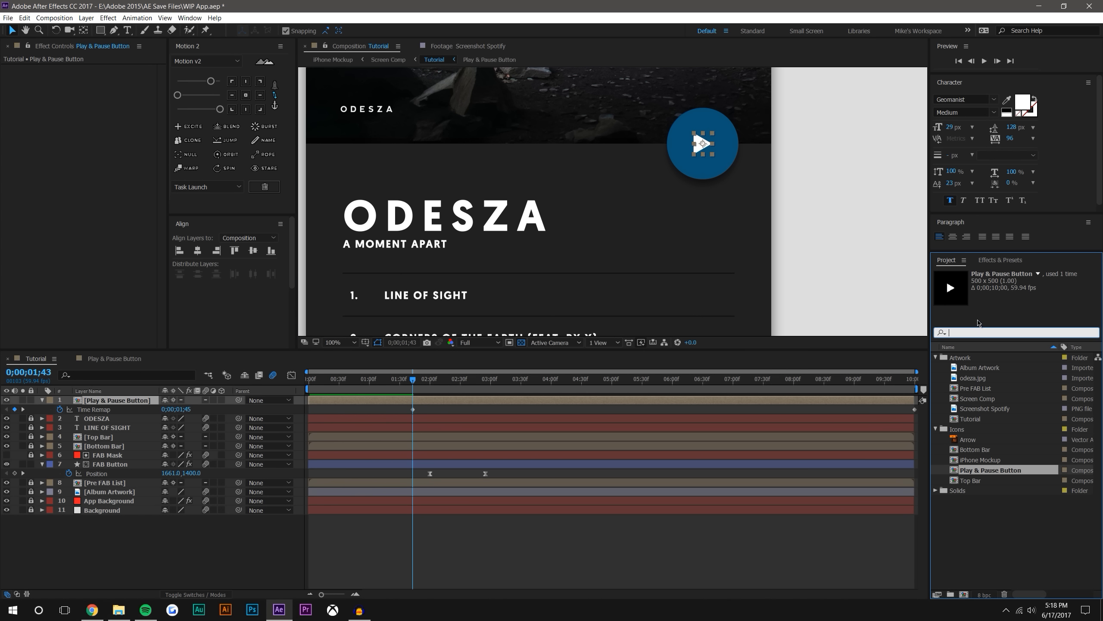
pyautogui.click(1010, 261)
pyautogui.click(989, 273)
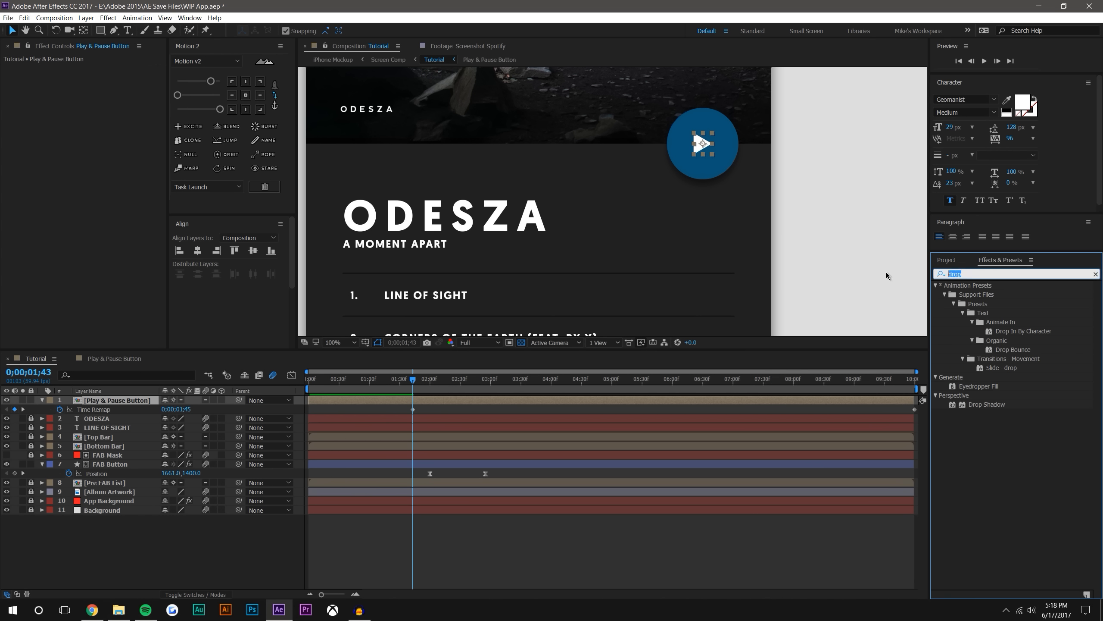
pyautogui.write('fill')
pyautogui.click(965, 358)
pyautogui.moveTo(965, 358); pyautogui.dragTo(702, 144)
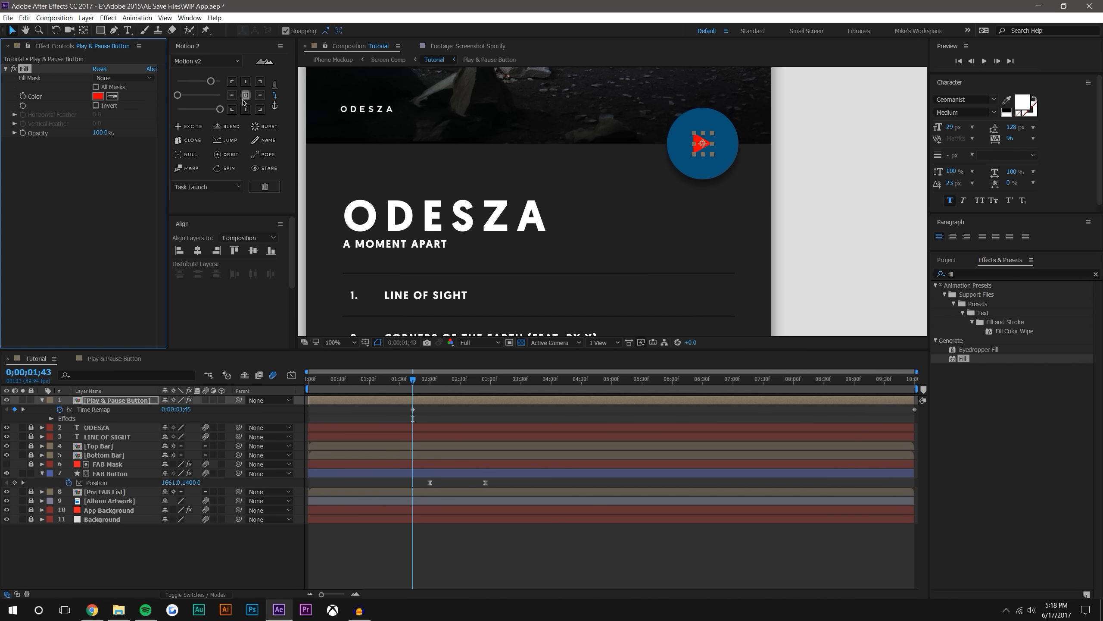
pyautogui.click(97, 95)
pyautogui.click(744, 289)
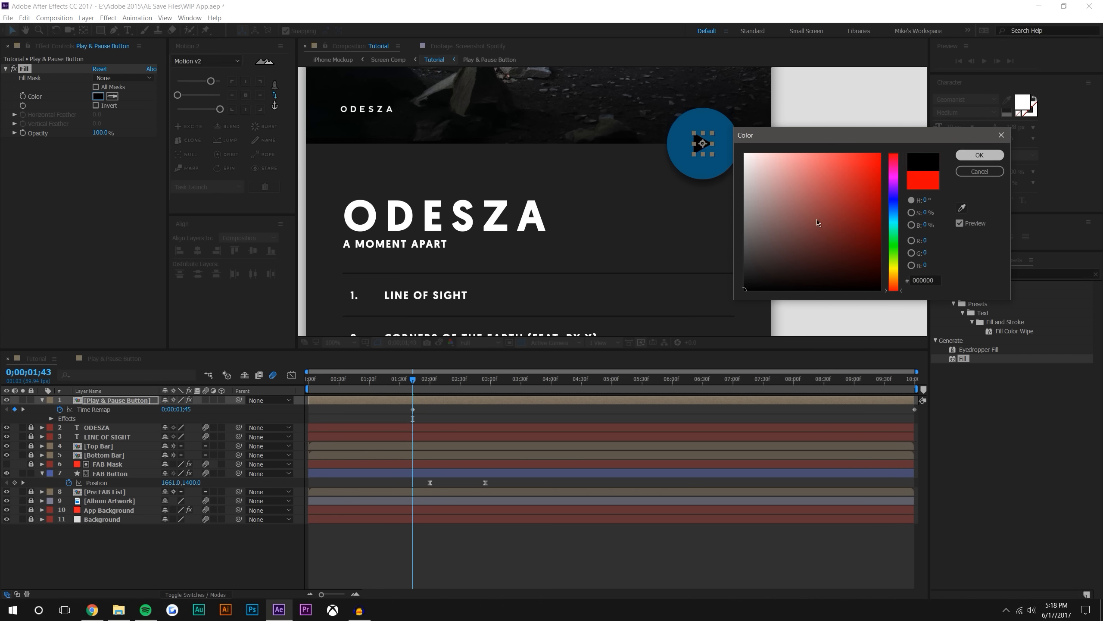
pyautogui.press('Return')
# Try opacities of 40%, 80% and 50% on the Play & Pause Button layer
pyautogui.press('t')
pyautogui.click(167, 409)
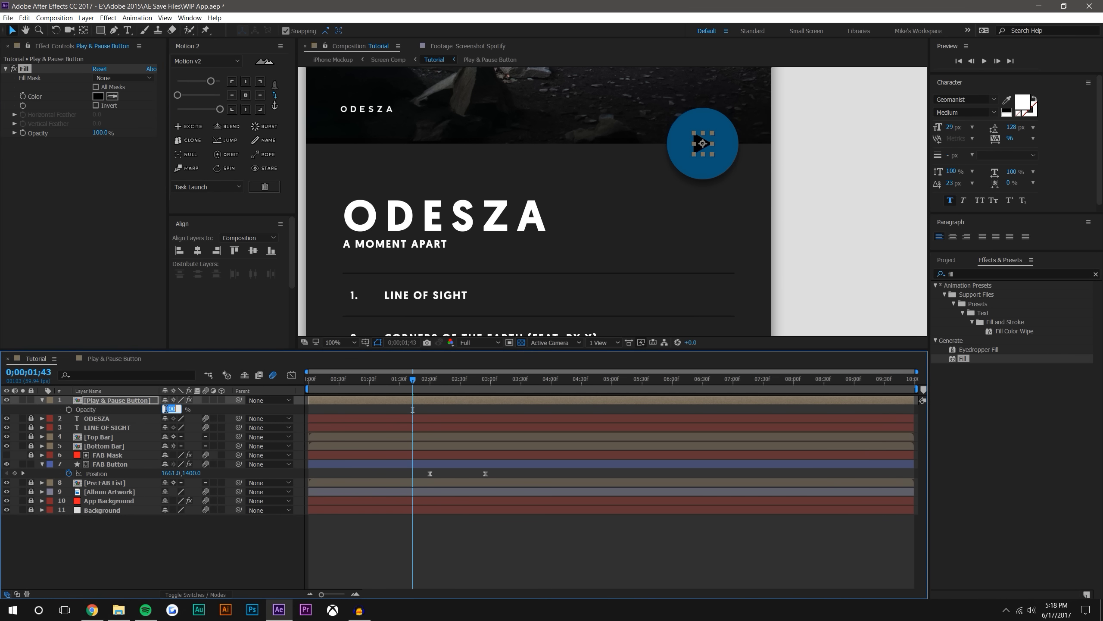
pyautogui.click(247, 578)
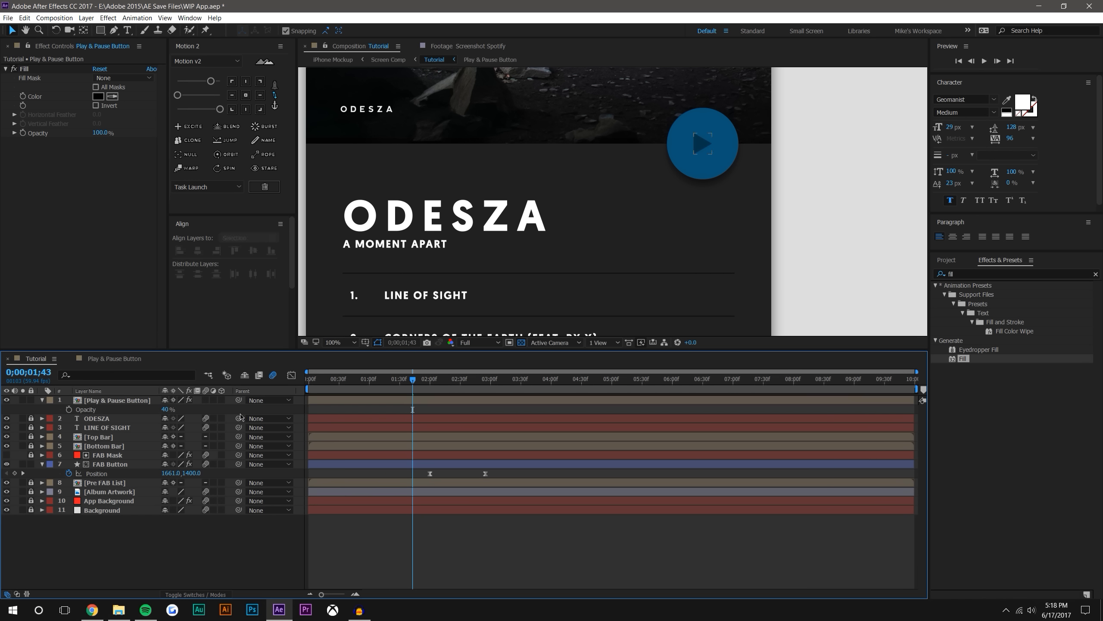
pyautogui.press('Return')
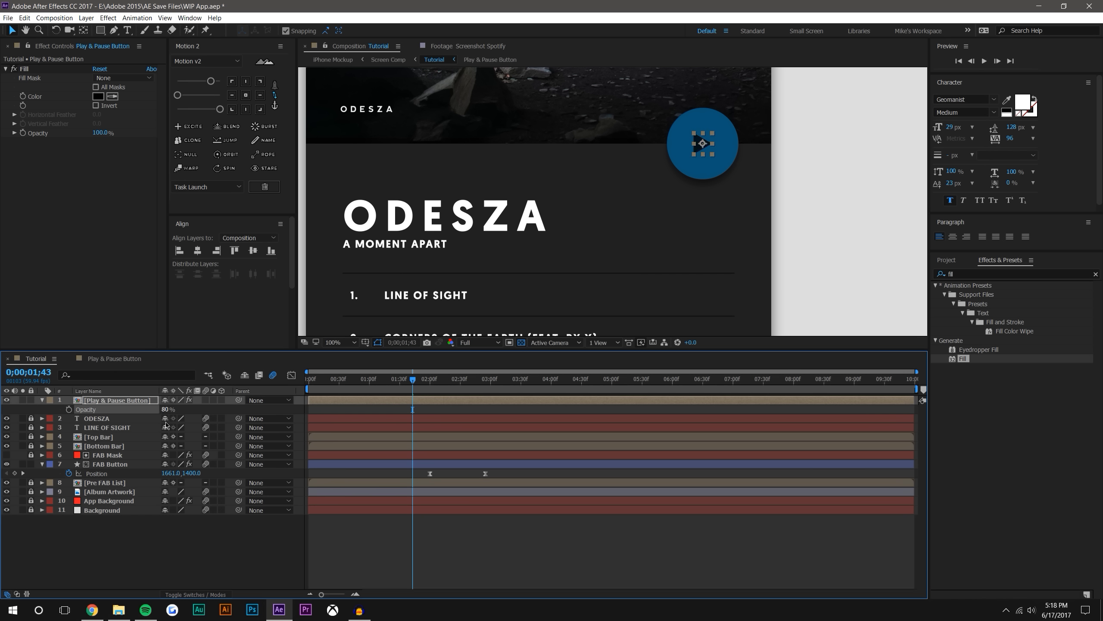
pyautogui.write('50')
pyautogui.press('Return')
pyautogui.click(198, 538)
# Scrub the transition between 0;00;03;25 and 0;00;01;37 to check the semi-transparent black icon
pyautogui.scroll(-4, 484, 224)
pyautogui.press('space')
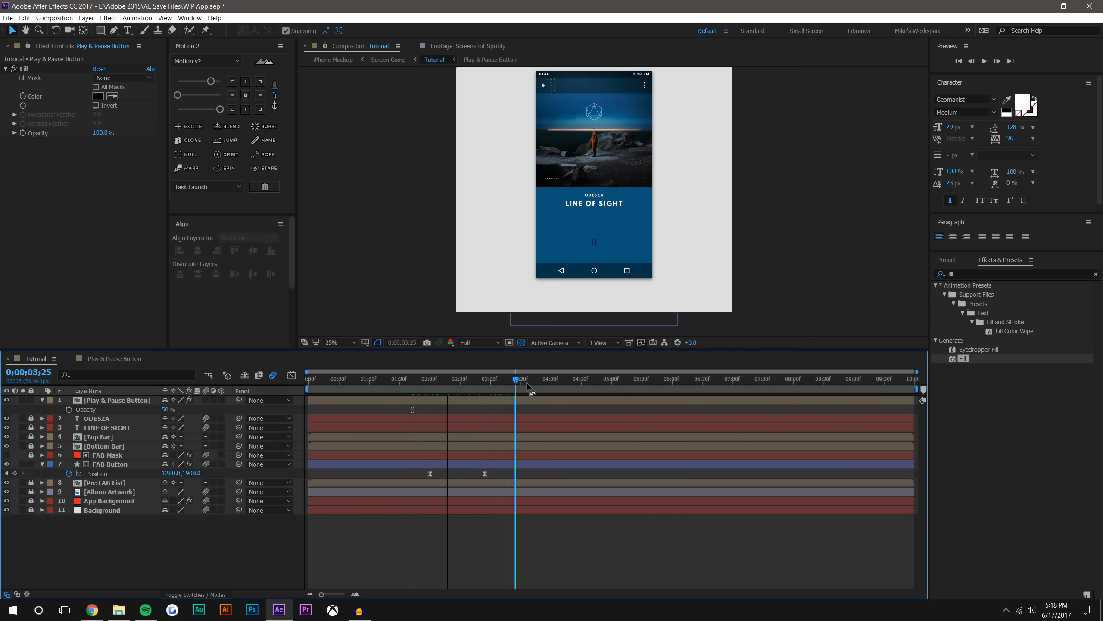
pyautogui.scroll(2, 613, 201)
pyautogui.moveTo(516, 383); pyautogui.dragTo(407, 383)
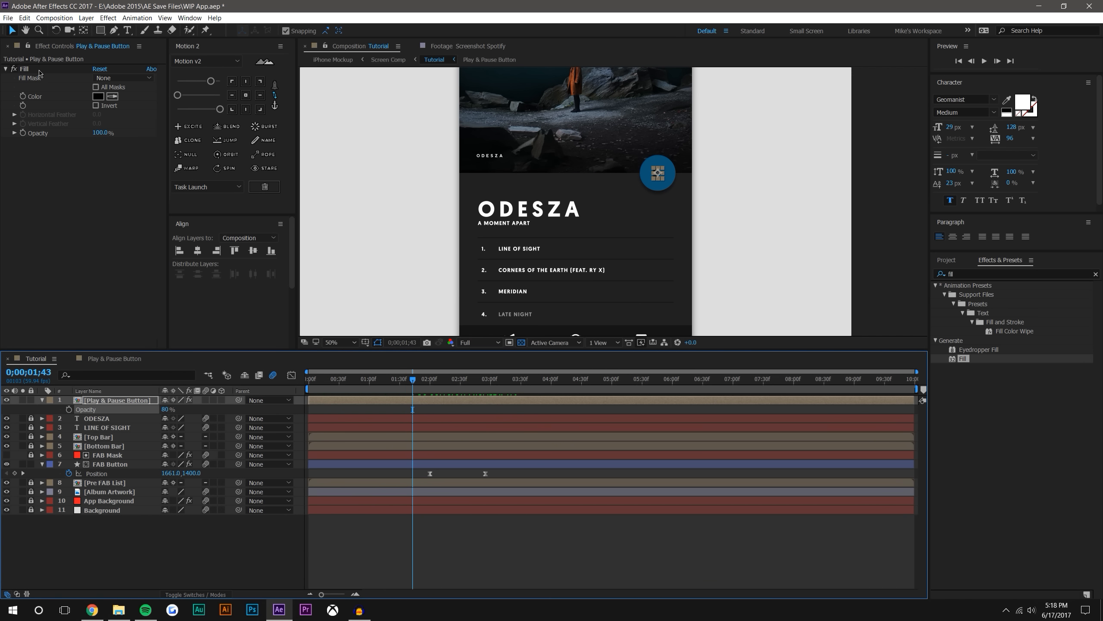
# Delete the Fill effect from the Play & Pause Button layer and set the layer's opacity to 100%
pyautogui.click(26, 70)
pyautogui.press('Delete')
pyautogui.click(554, 561)
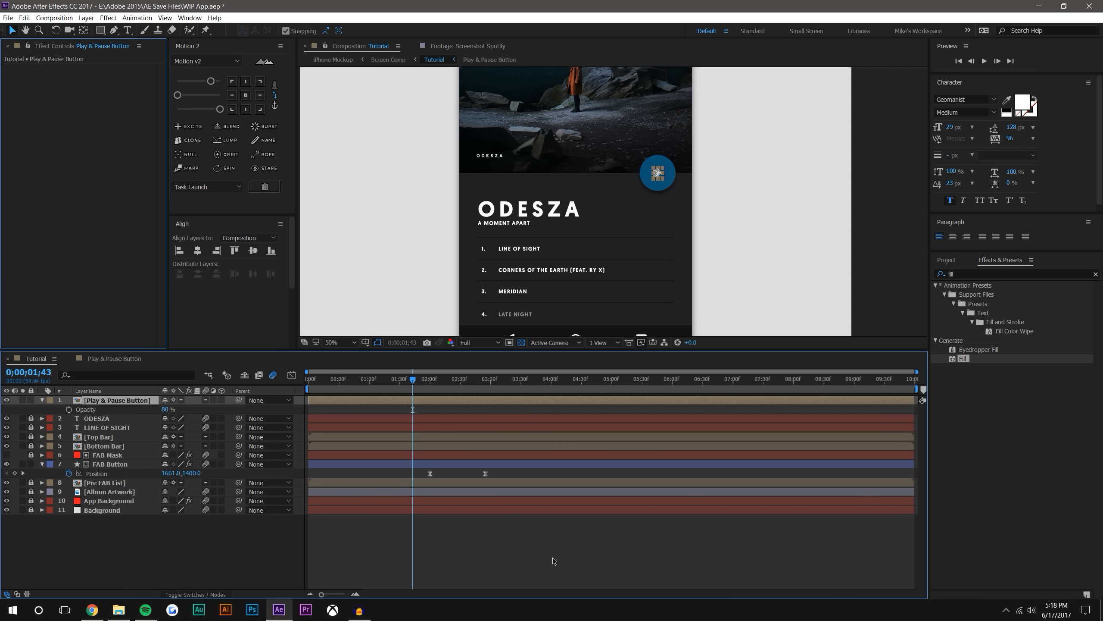
pyautogui.click(112, 464)
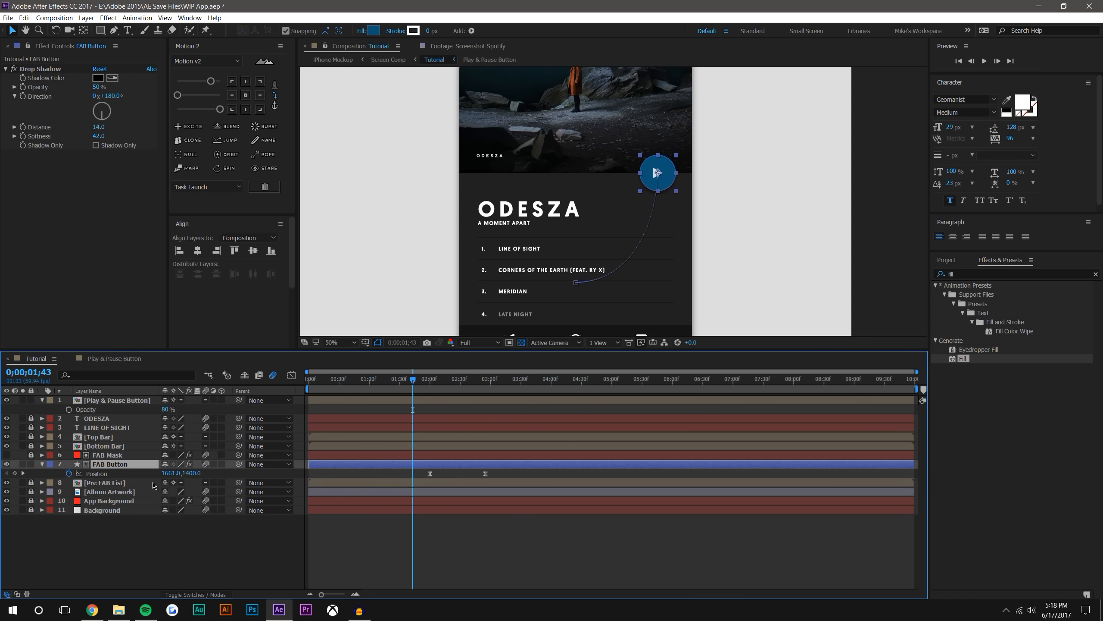
pyautogui.click(114, 410)
pyautogui.moveTo(164, 410); pyautogui.dragTo(217, 410)
pyautogui.click(526, 581)
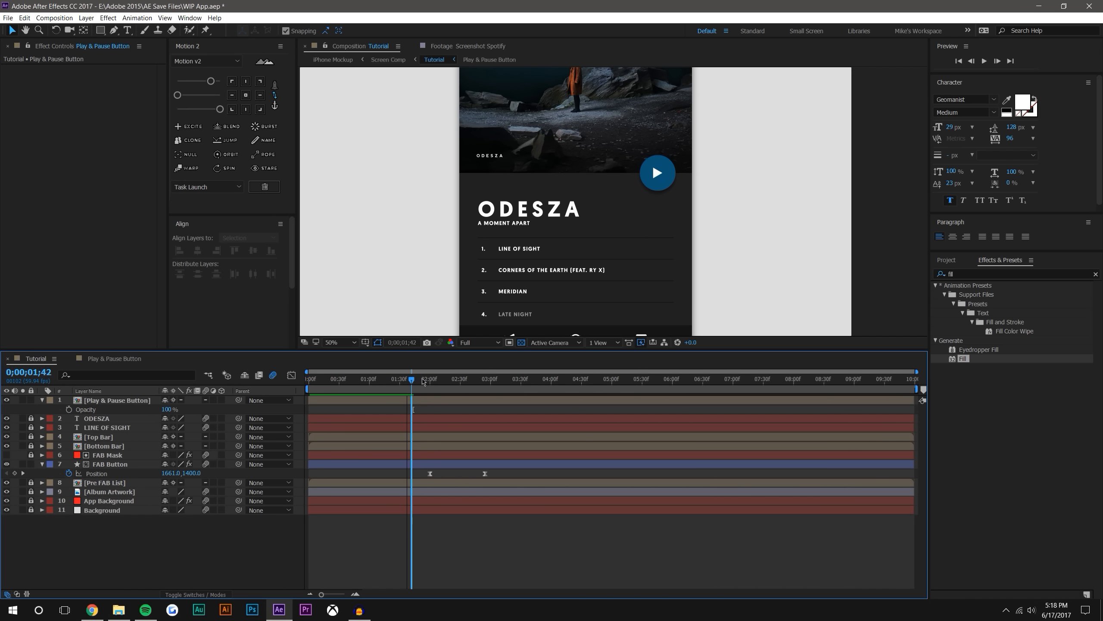
# Scrub the transition to 0;00;03;32 and check the pause icon's resting position on the player screen
pyautogui.press('space')
pyautogui.moveTo(654, 235); pyautogui.dragTo(660, 200)
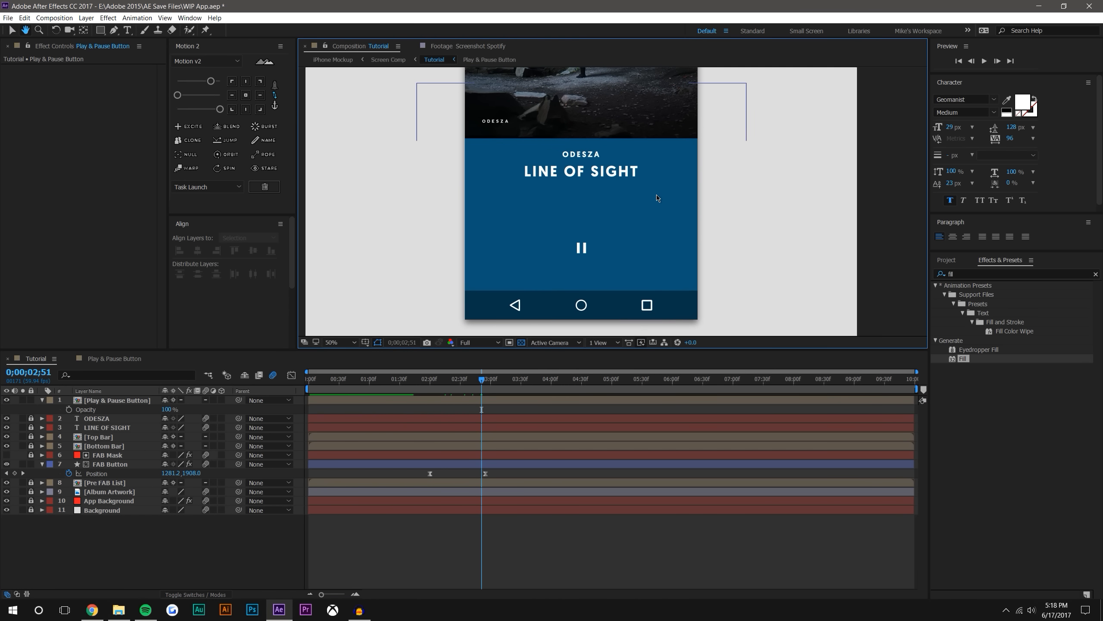
pyautogui.moveTo(488, 390); pyautogui.dragTo(524, 390)
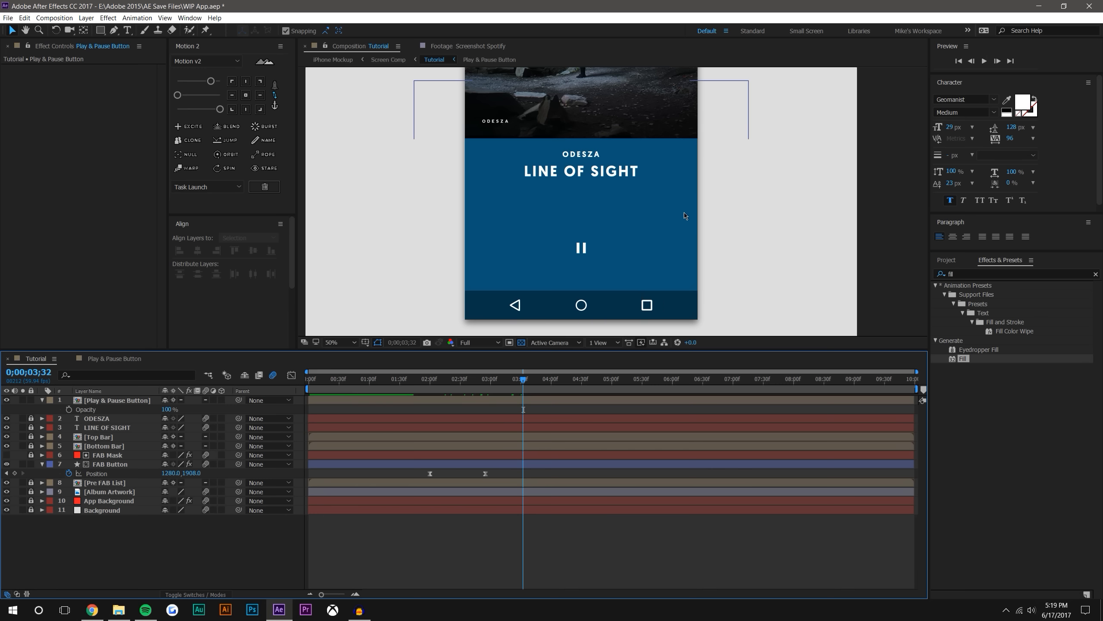
pyautogui.click(642, 520)
pyautogui.moveTo(614, 191); pyautogui.dragTo(626, 178)
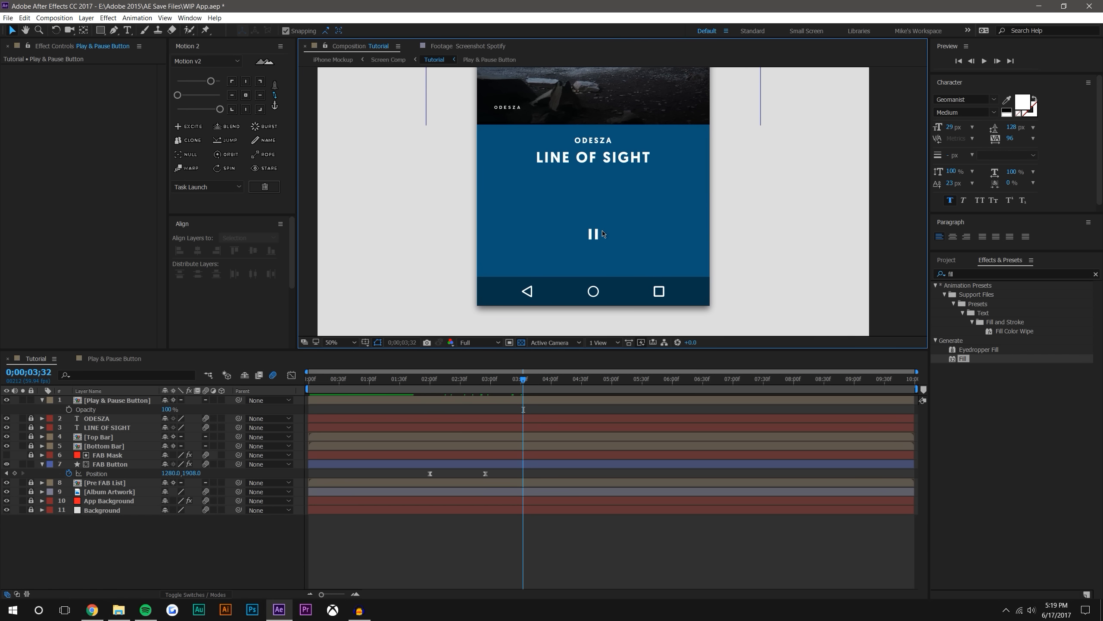
# Move FAB Button lower at its Position keyframe at 0;00;02;55, to 1280.0, 1964.0
pyautogui.click(125, 464)
pyautogui.scroll(2, 603, 240)
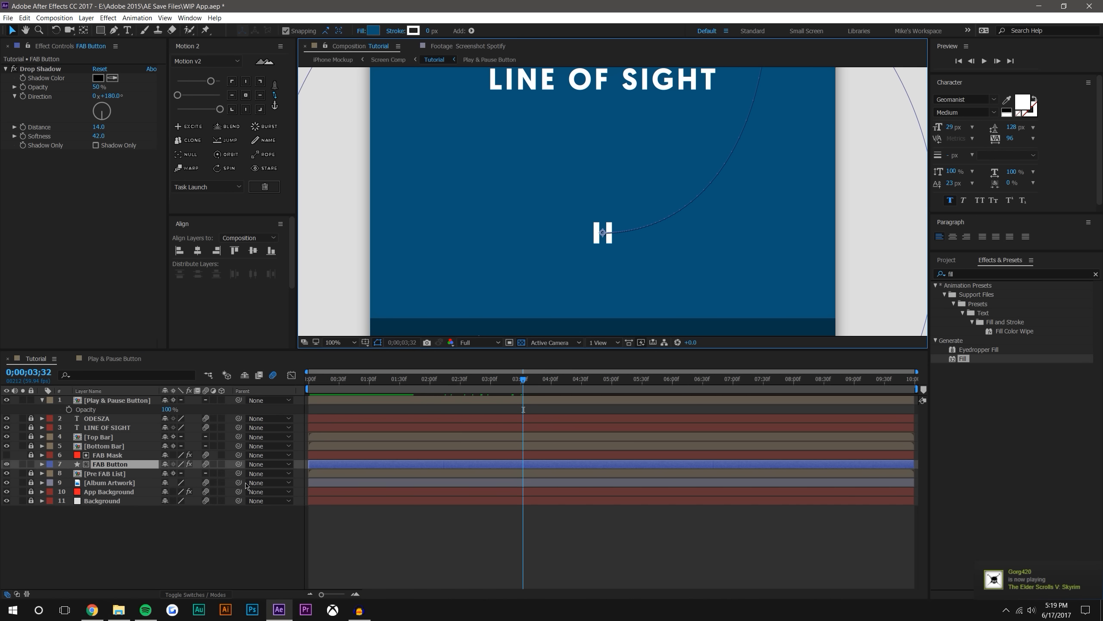
pyautogui.hotkey('shift', 's')
pyautogui.press('j')
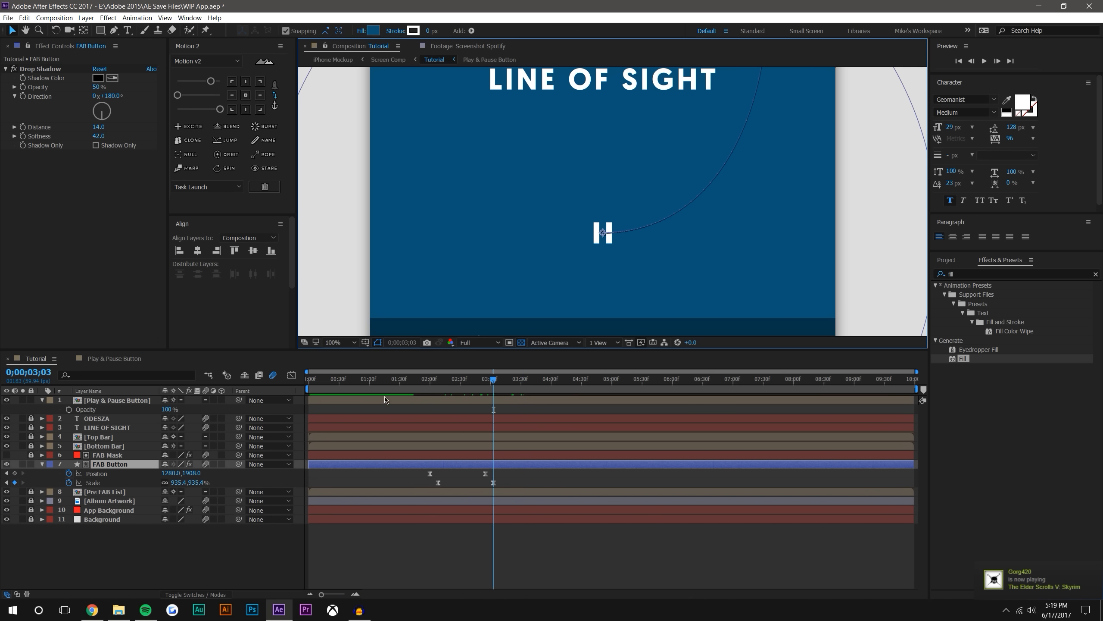
pyautogui.moveTo(605, 234); pyautogui.dragTo(604, 253)
pyautogui.hotkey('ctrl', 'z')
pyautogui.press('j')
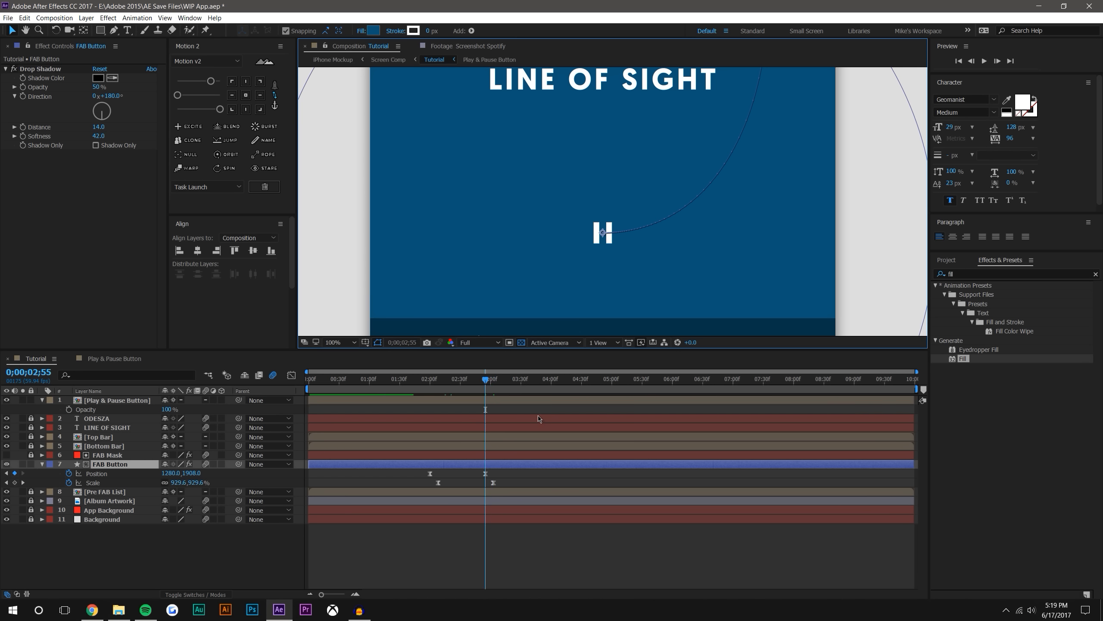
pyautogui.moveTo(603, 234); pyautogui.dragTo(603, 257)
pyautogui.click(578, 252)
pyautogui.press(',')
pyautogui.press(',')
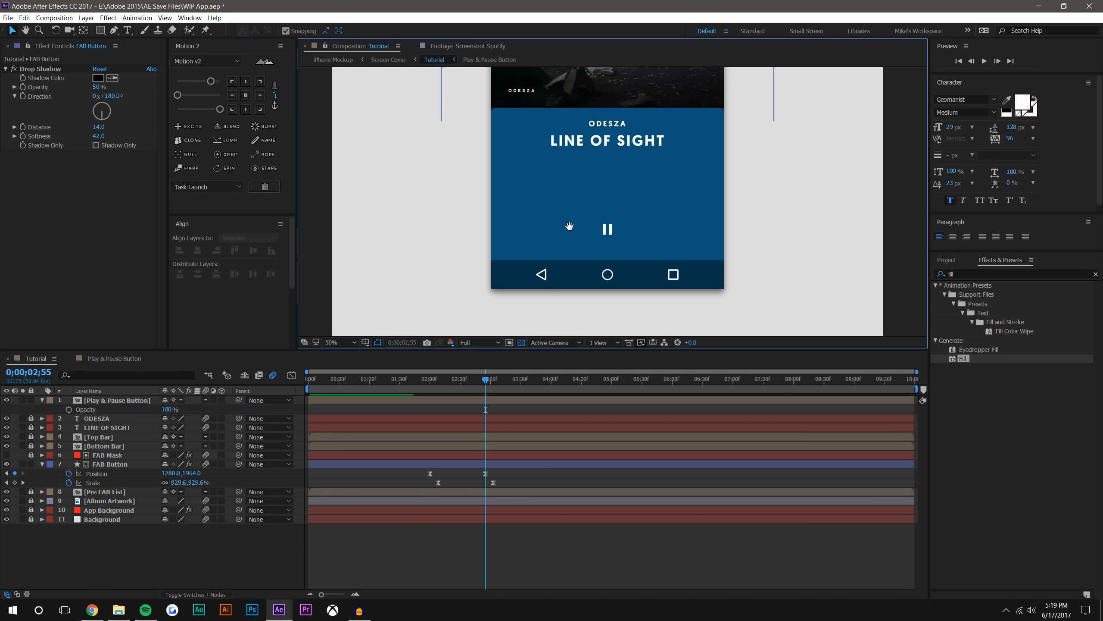
# Increase the FAB Button layer's Scale to 957.4% at its keyframe at 0;00;03;03
pyautogui.moveTo(569, 223); pyautogui.dragTo(568, 242)
pyautogui.press('k')
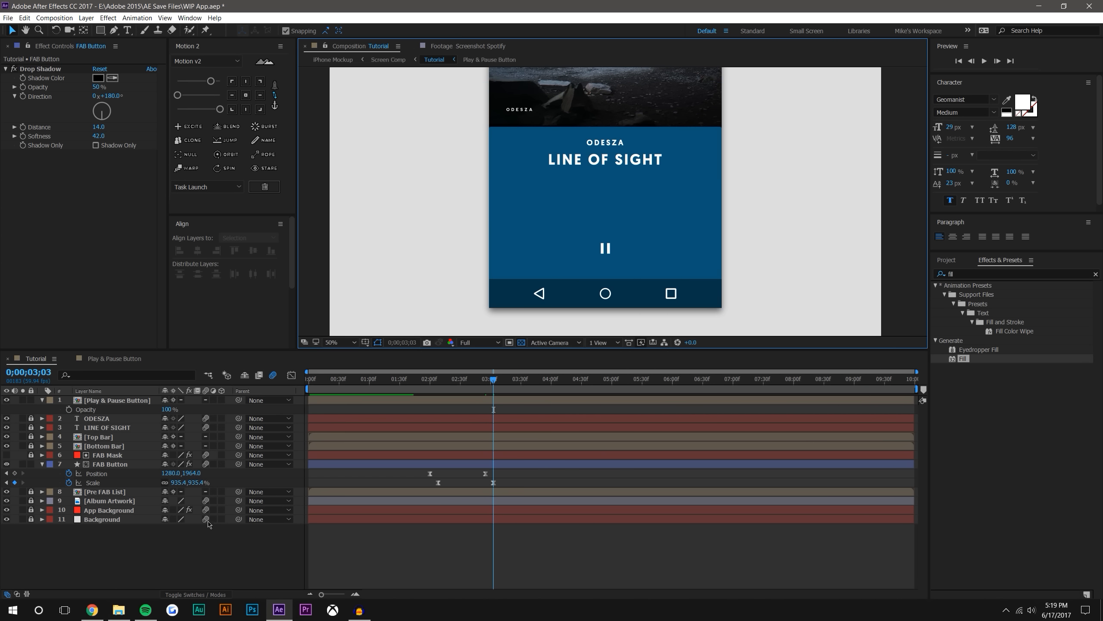
pyautogui.moveTo(197, 484); pyautogui.dragTo(205, 483)
pyautogui.click(546, 566)
# Preview the transition from 0;00;01;50 and check how the expanding button fills the player screen
pyautogui.moveTo(423, 381)
pyautogui.mouseDown()
pyautogui.moveTo(508, 377)
pyautogui.moveTo(420, 367)
pyautogui.mouseUp()
pyautogui.click(985, 61)
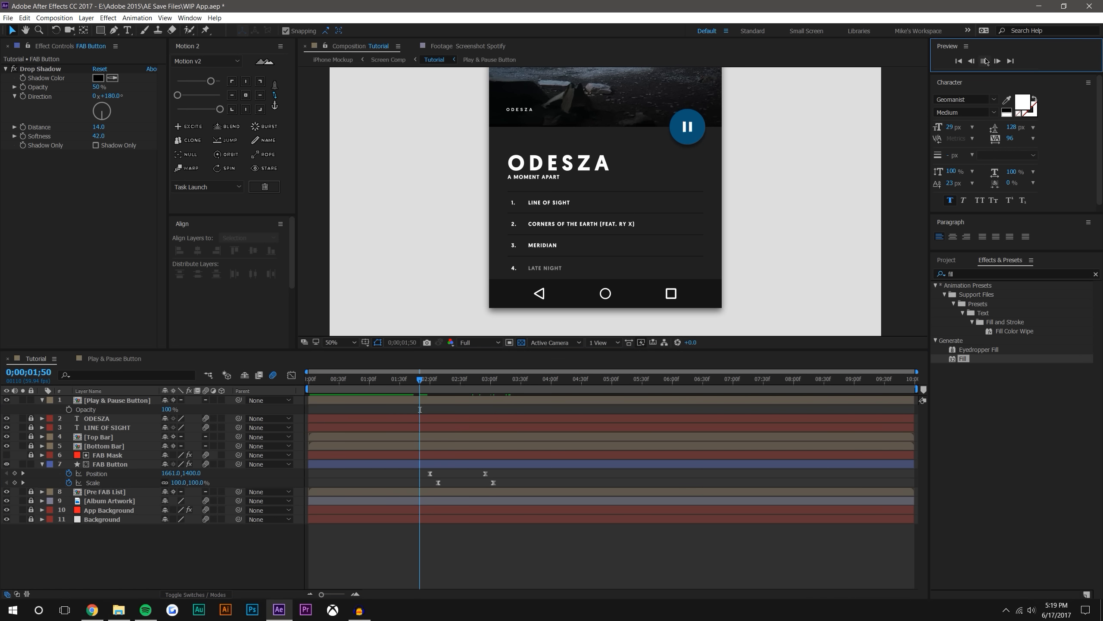
pyautogui.click(986, 61)
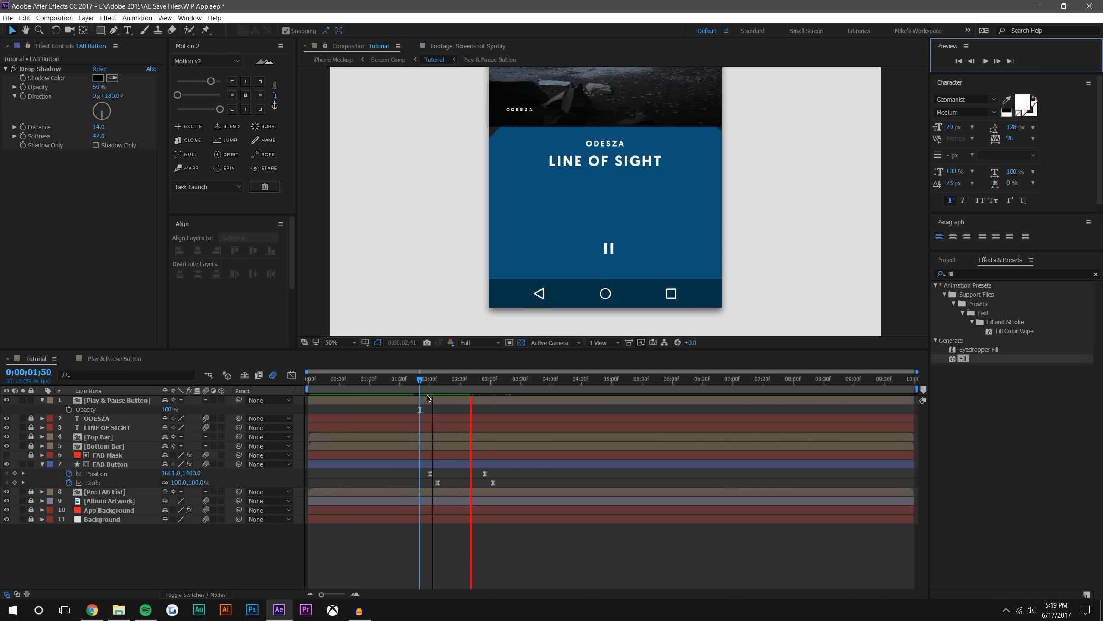
pyautogui.click(439, 377)
pyautogui.moveTo(446, 373); pyautogui.dragTo(445, 376)
pyautogui.press('space')
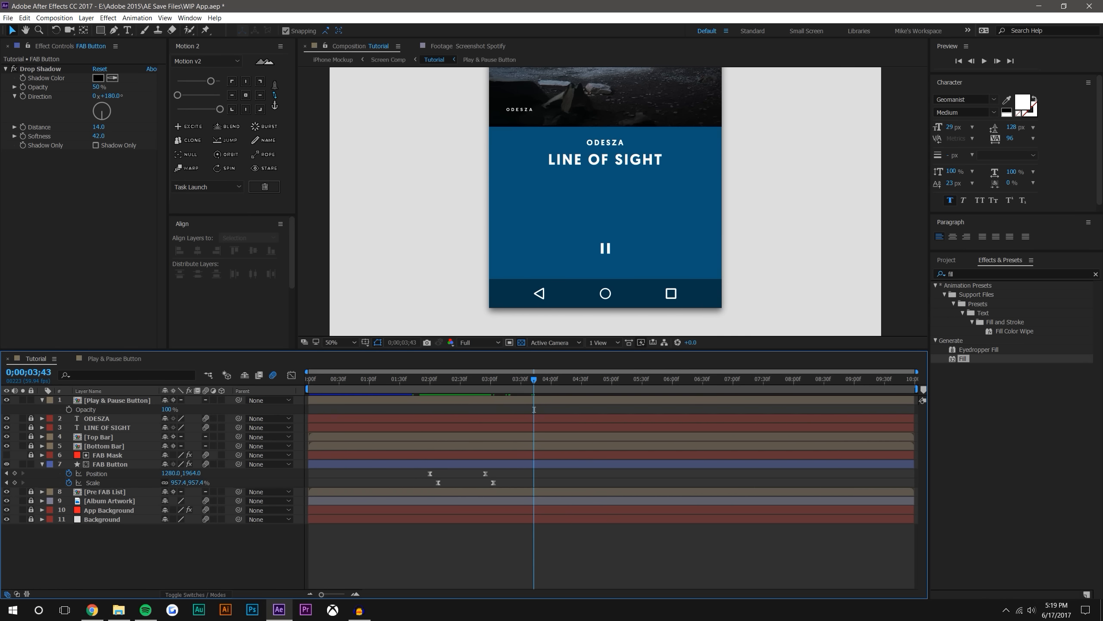
# Switch to Chrome, search for "google material design icons" and open the material.io/icons page in a maximized window
pyautogui.click(91, 610)
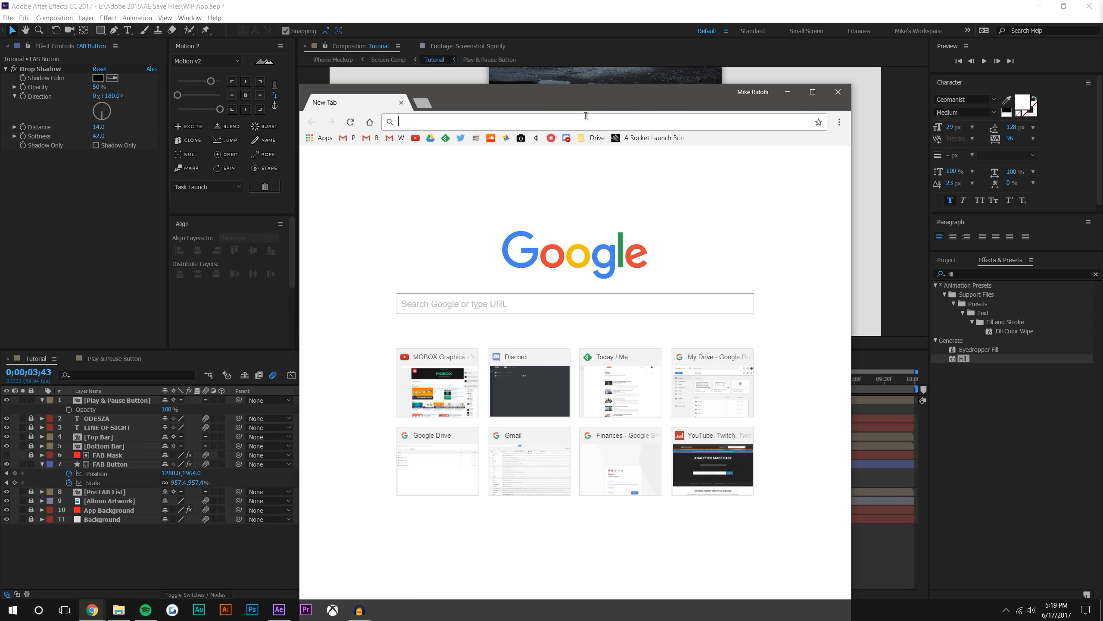
pyautogui.write('google materia')
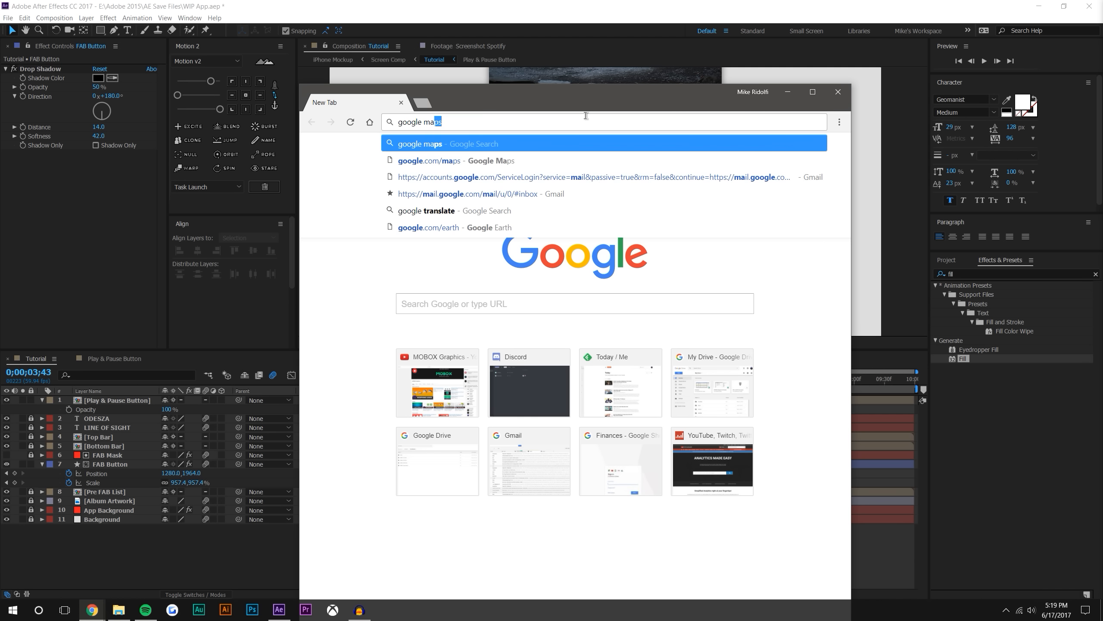
pyautogui.write('l de')
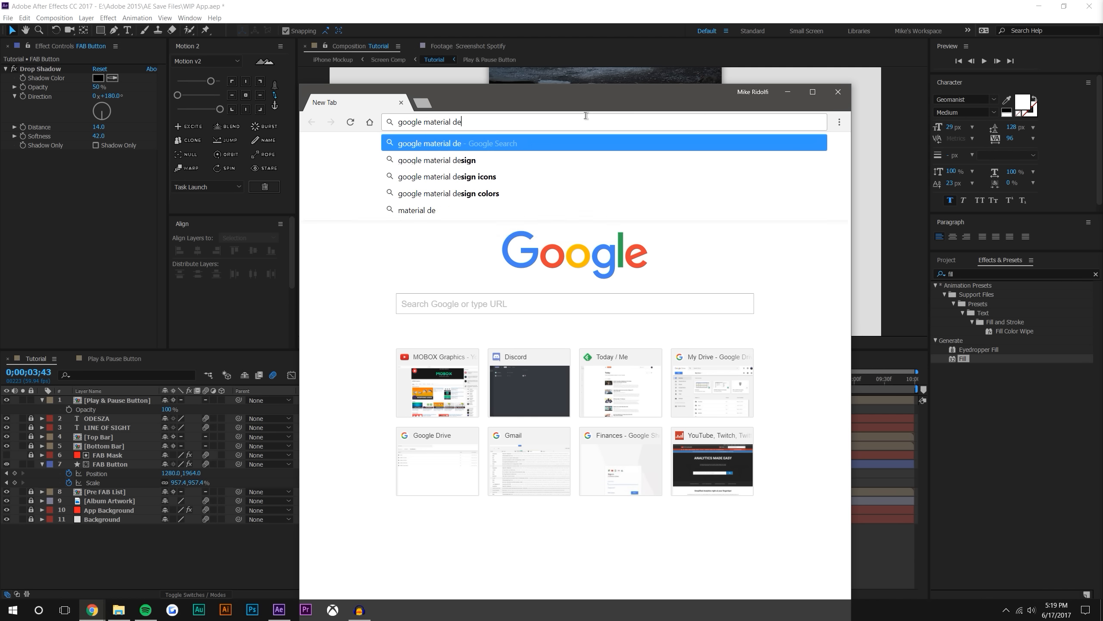
pyautogui.write('sign icon')
pyautogui.press('Return')
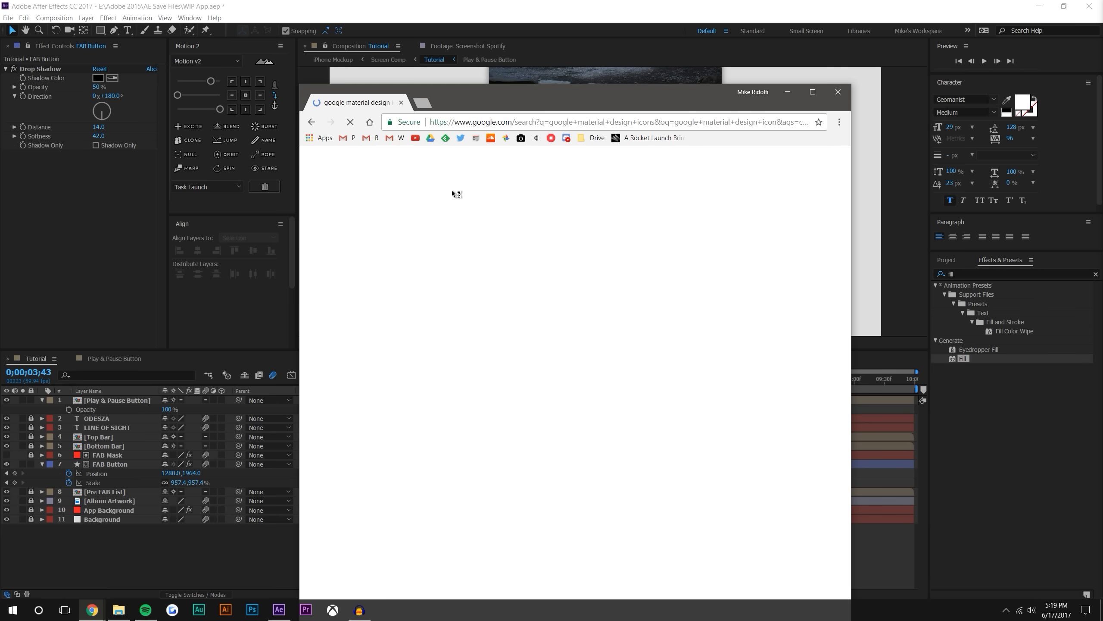
pyautogui.click(441, 248)
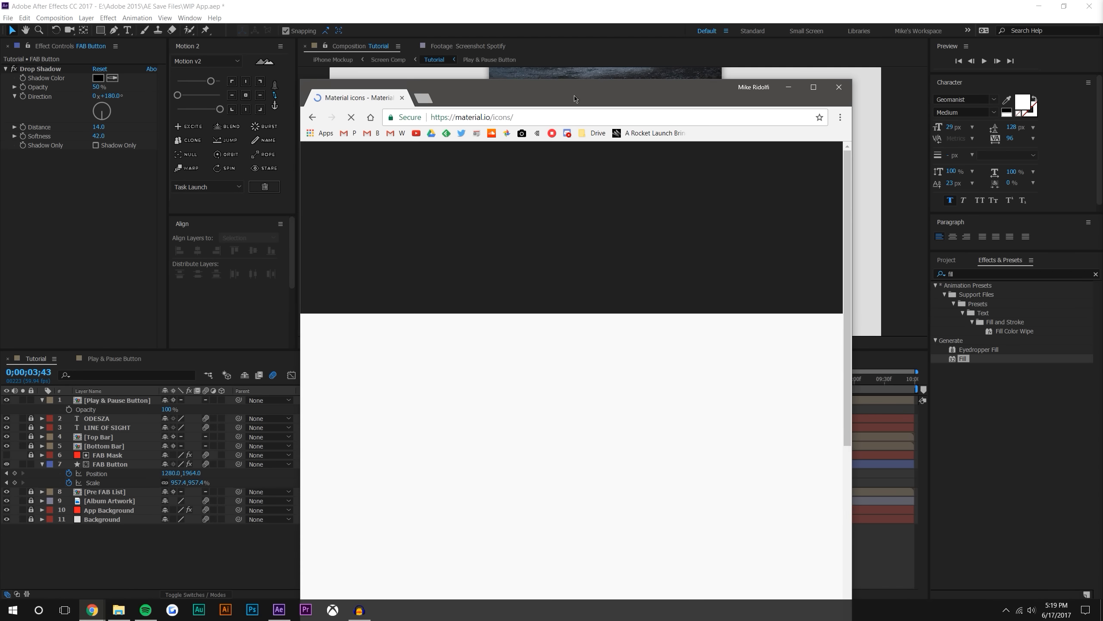
pyautogui.press('super+Up')
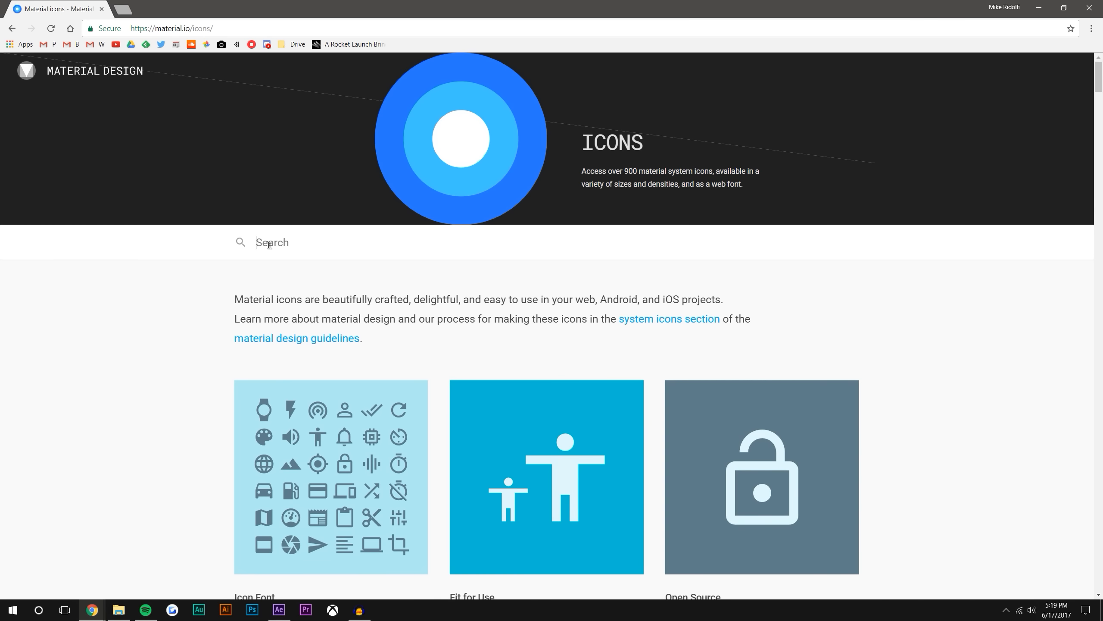
# Browse the AV icons, search the icon library for "nex" and select the skip next icon
pyautogui.scroll(-20, 236, 279)
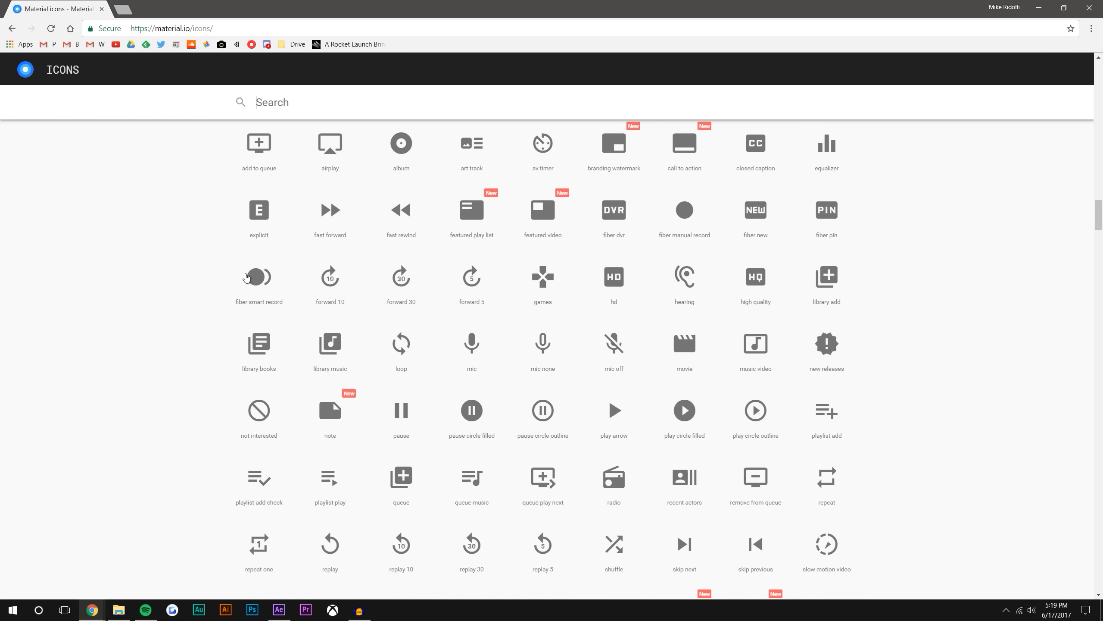
pyautogui.scroll(-15, 238, 285)
pyautogui.scroll(20, 238, 269)
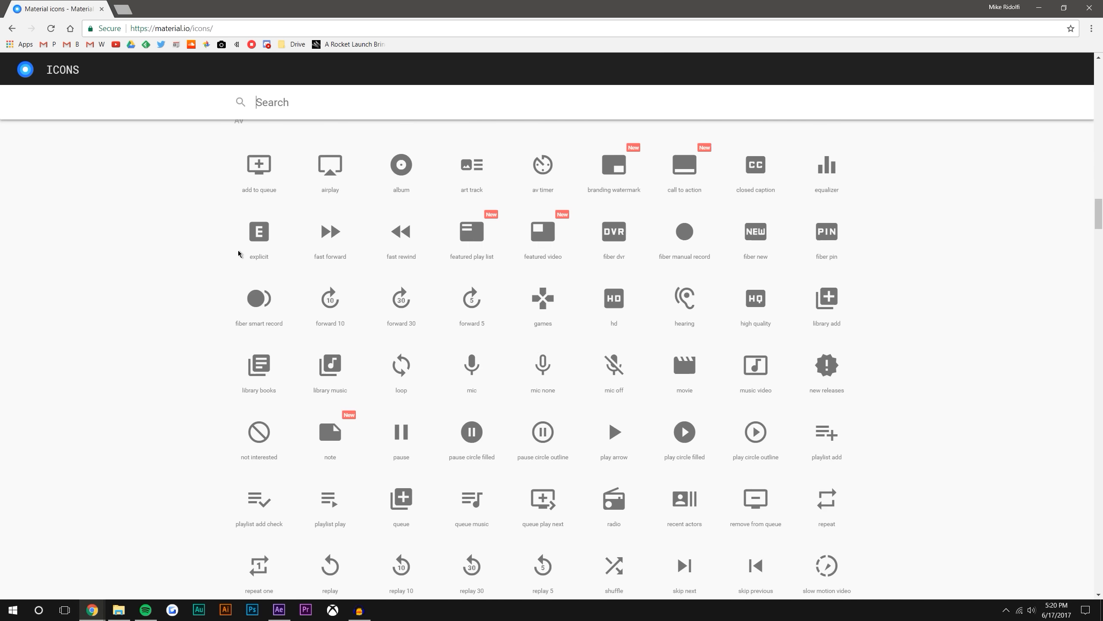
pyautogui.scroll(20, 238, 263)
pyautogui.click(283, 231)
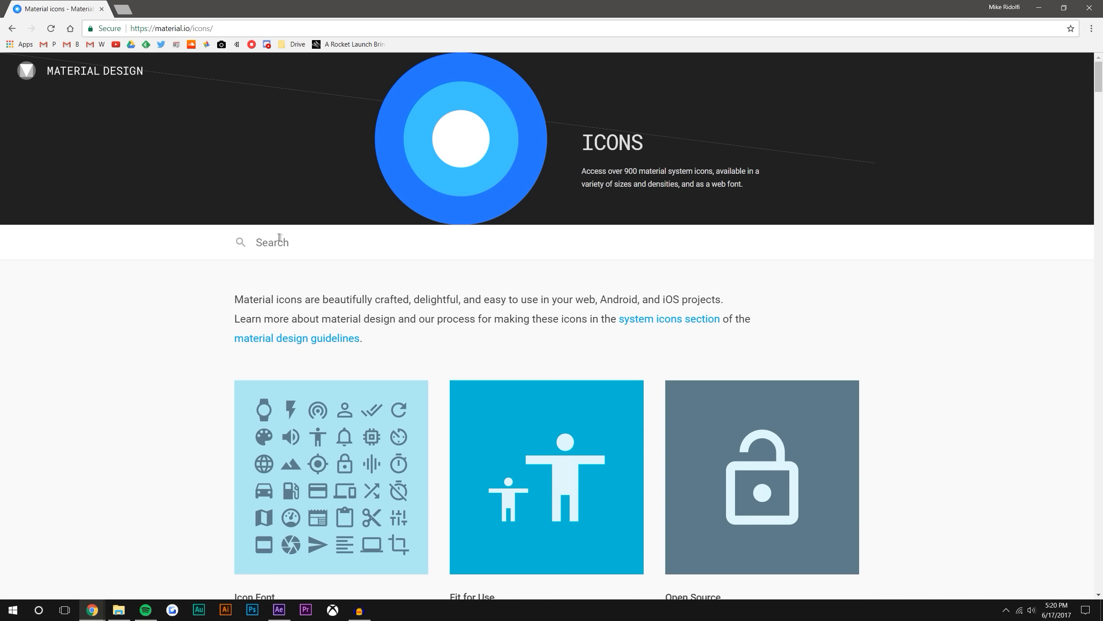
pyautogui.write('nex')
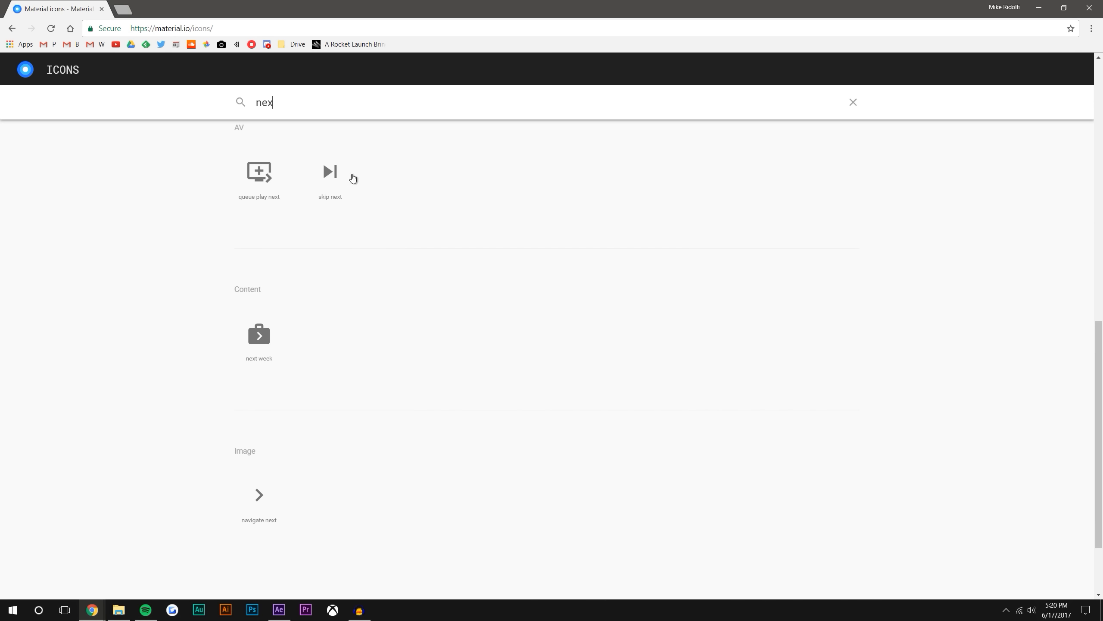
pyautogui.click(331, 174)
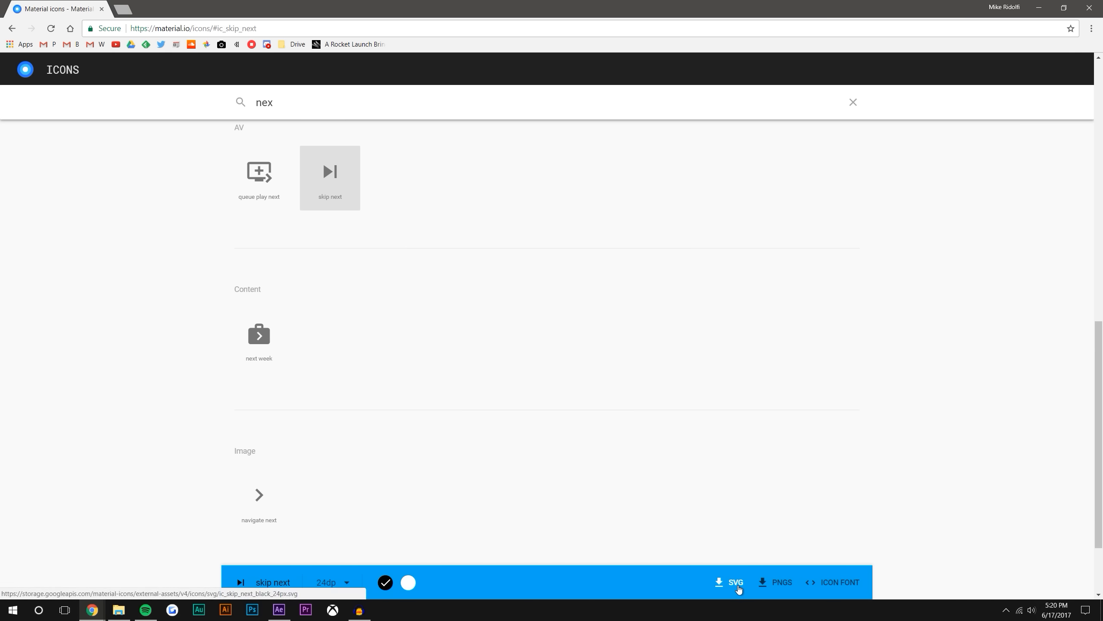
# Download the black 24dp skip next icon as an SVG and show the downloaded file in its folder
pyautogui.click(719, 580)
pyautogui.click(112, 588)
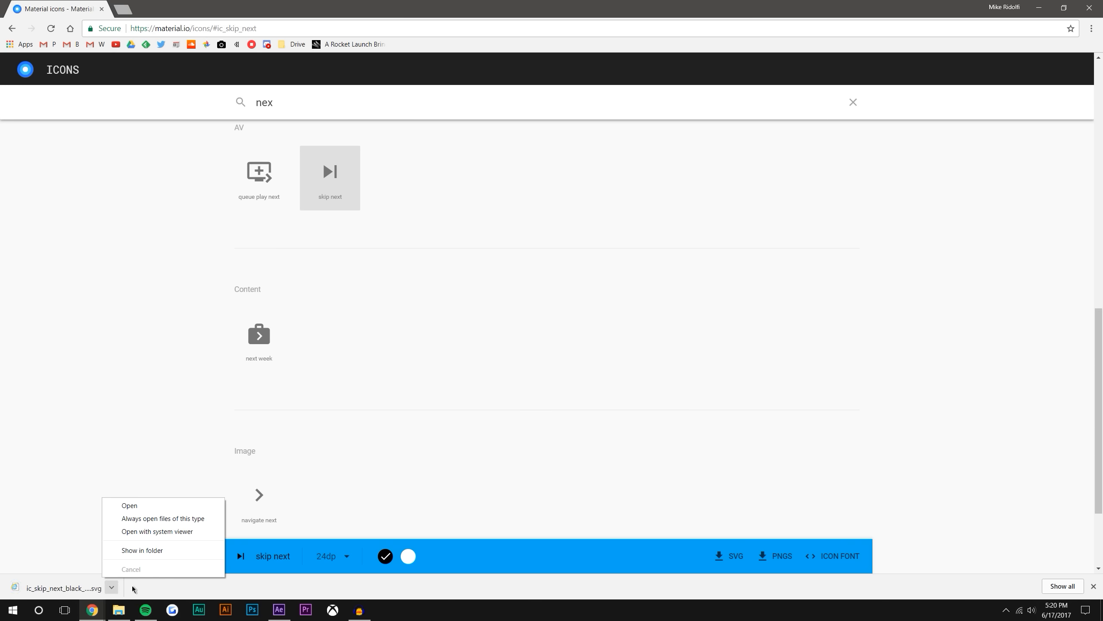
pyautogui.click(132, 550)
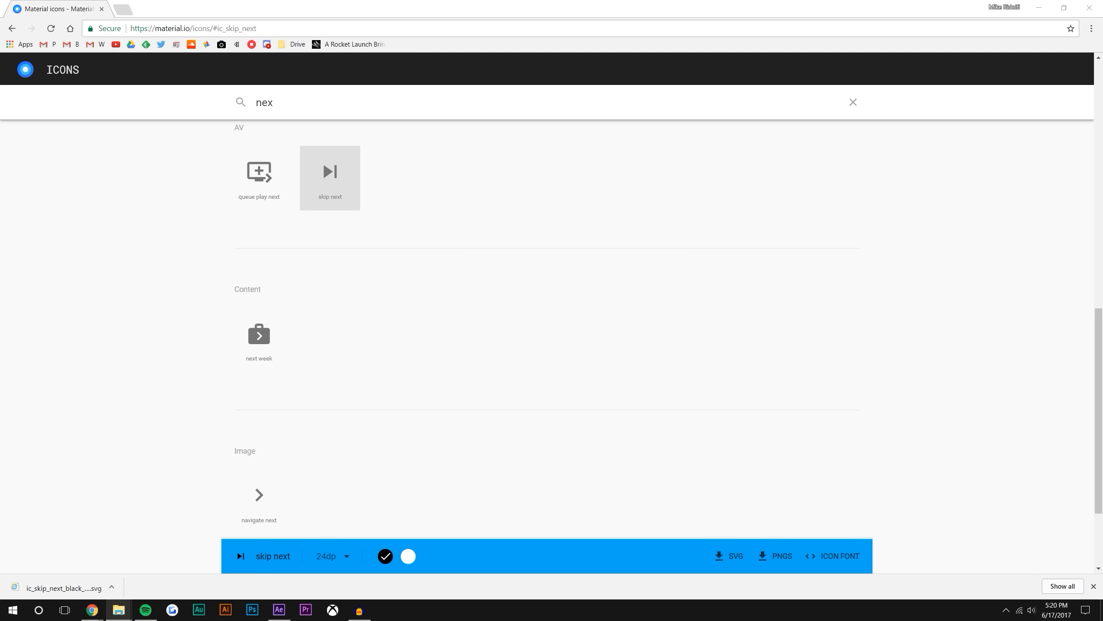
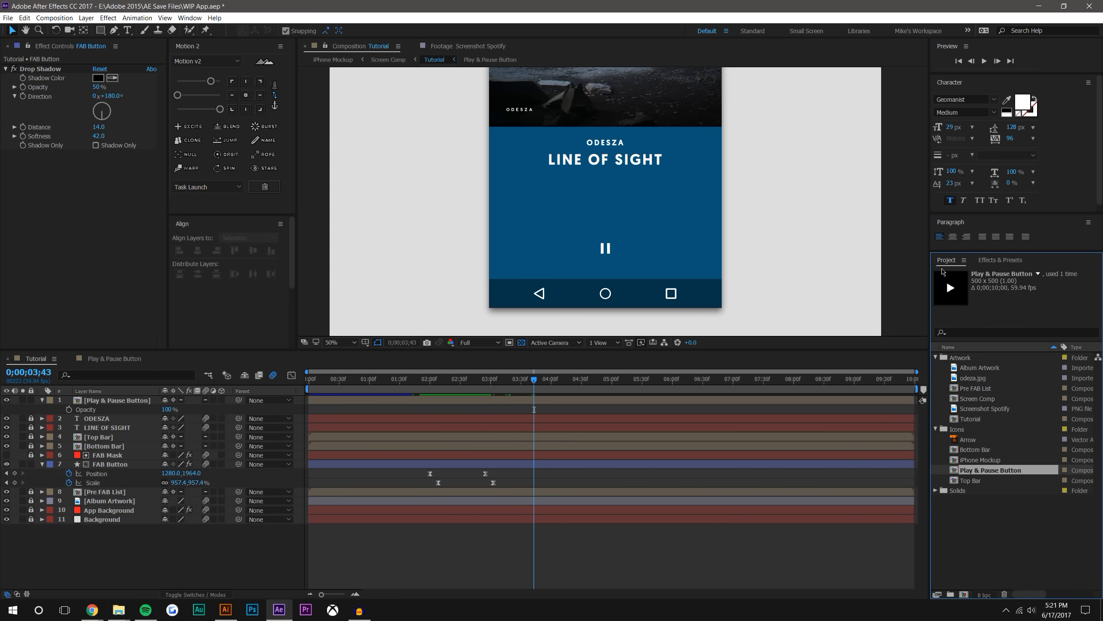
# Import Skip Next.ai from the Objects folder in File Explorer into the After Effects project and store it in the Icons folder
pyautogui.moveTo(119, 610)
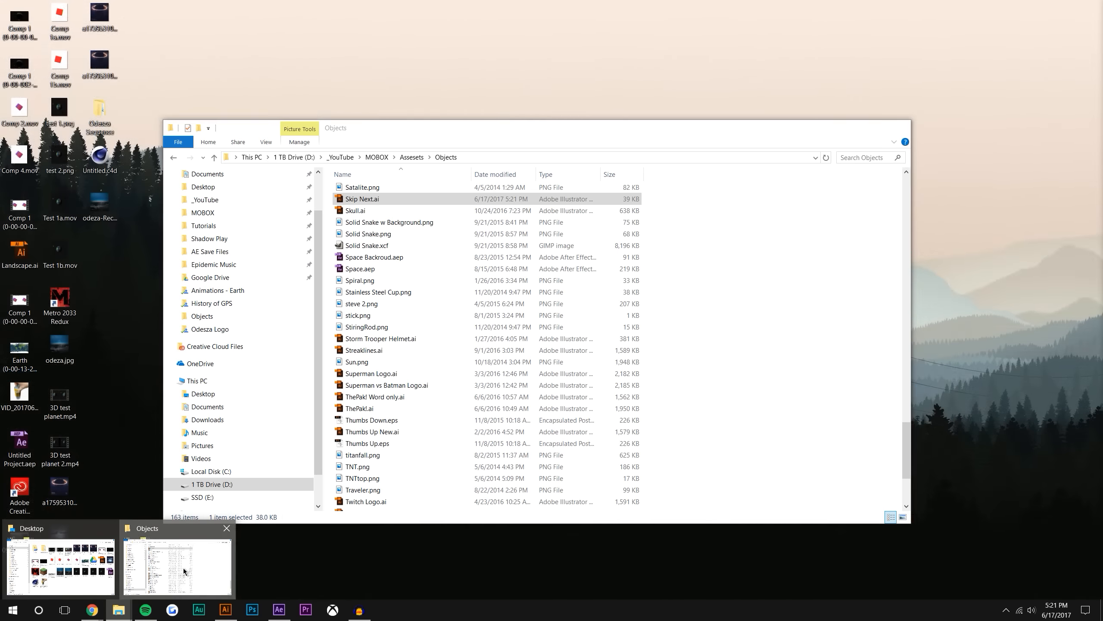
pyautogui.click(184, 572)
pyautogui.click(993, 541)
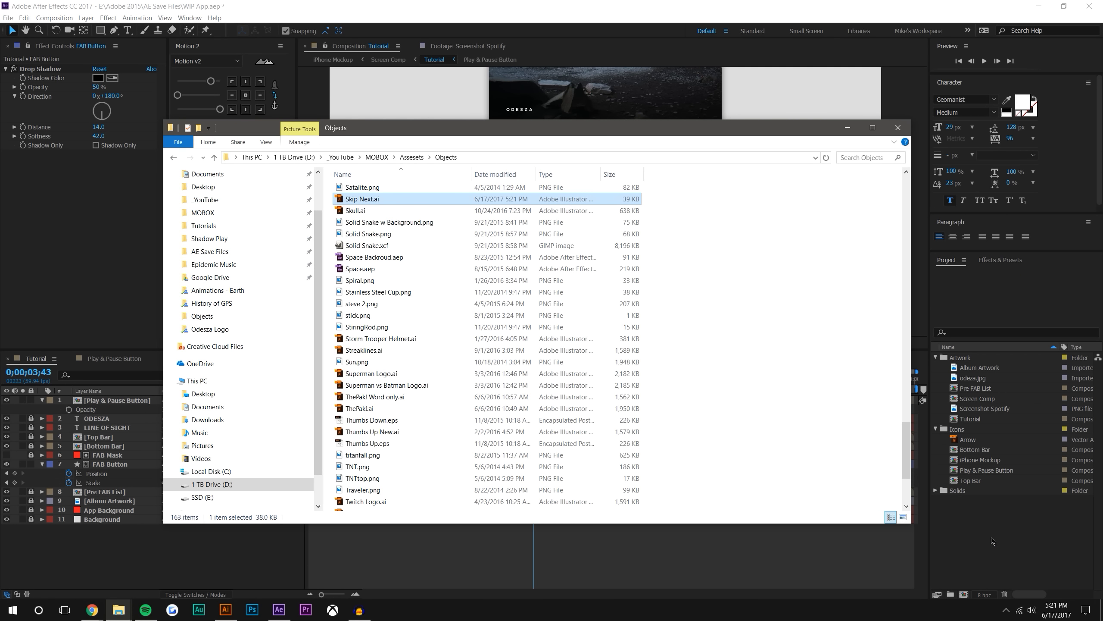
pyautogui.click(993, 541)
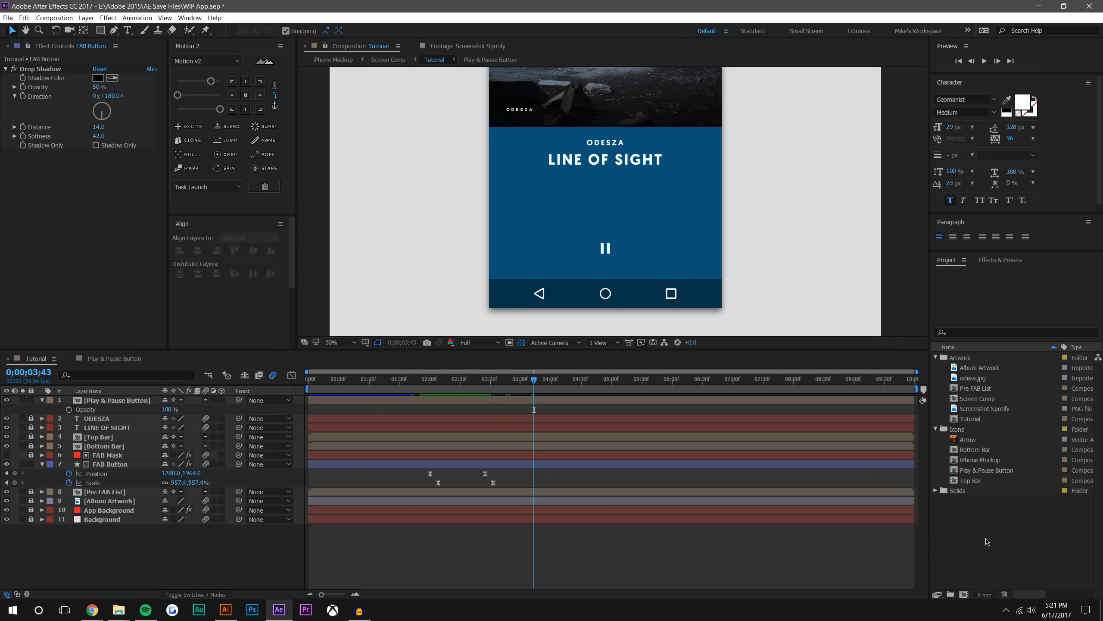
pyautogui.click(986, 530)
pyautogui.moveTo(970, 493); pyautogui.dragTo(969, 430)
# Add Skip Next.ai to the Tutorial composition, scale it to 411.9% with continuous rasterization on, and position it over the pause icon
pyautogui.moveTo(980, 486); pyautogui.dragTo(635, 253)
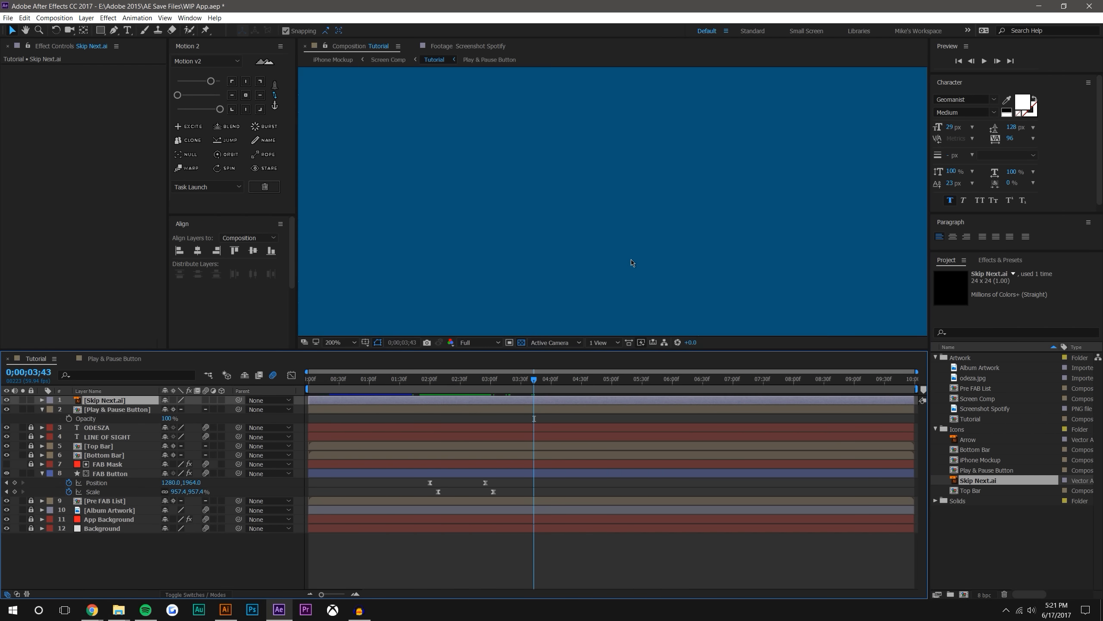
pyautogui.scroll(3, 633, 264)
pyautogui.press('s')
pyautogui.moveTo(198, 409); pyautogui.dragTo(326, 423)
pyautogui.click(174, 400)
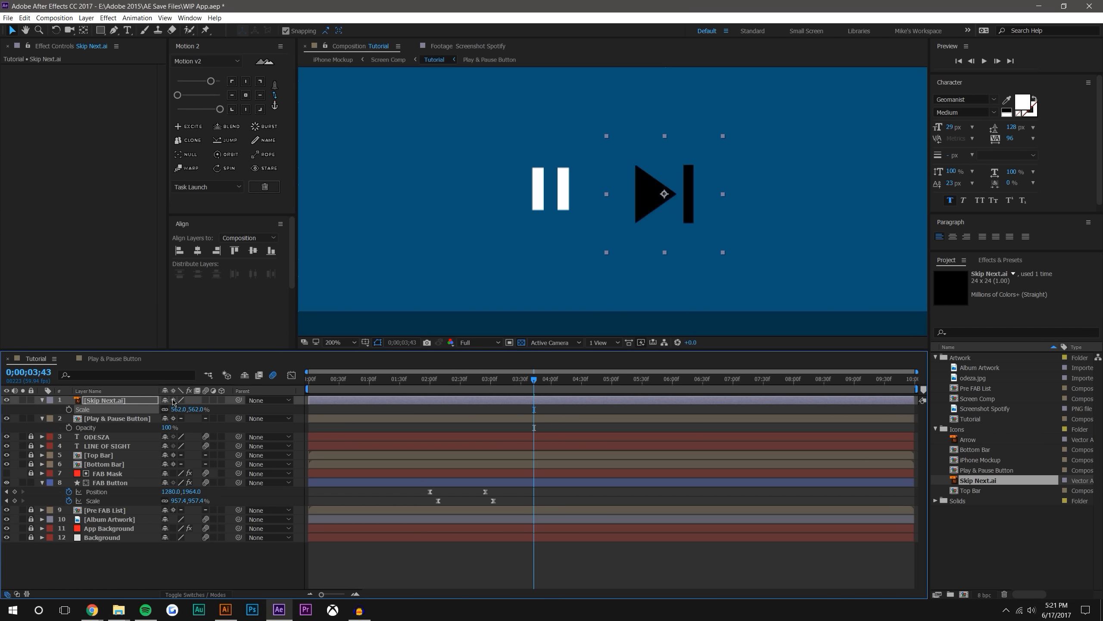
pyautogui.moveTo(665, 194); pyautogui.dragTo(551, 190)
pyautogui.moveTo(200, 410); pyautogui.dragTo(135, 401)
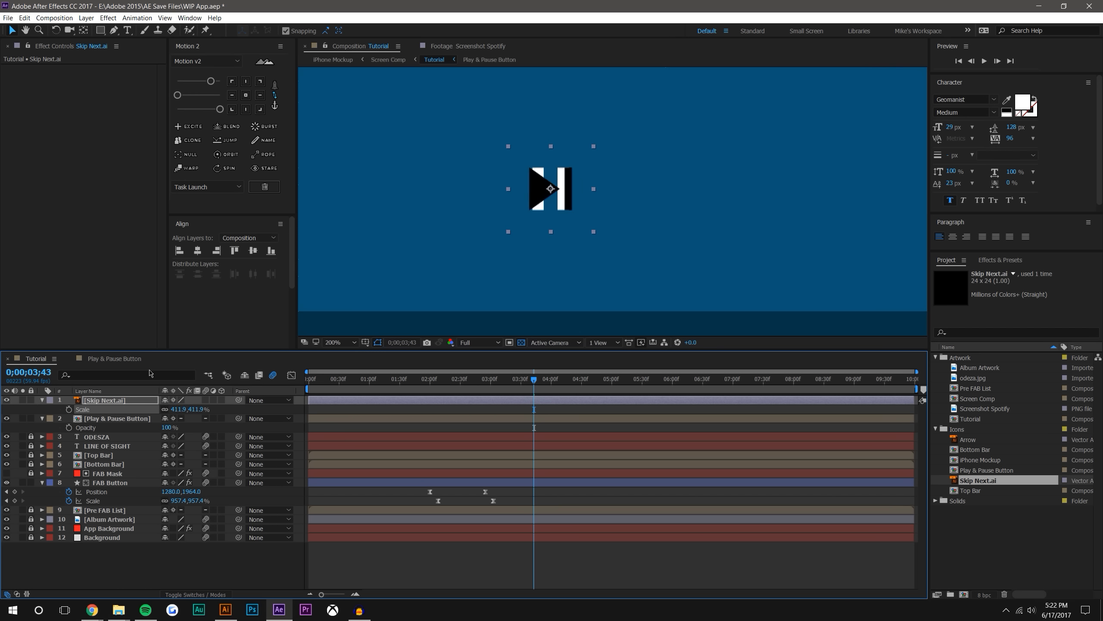
# Apply a Fill effect to the skip next icon and set its color to white, FFFFFF
pyautogui.click(999, 260)
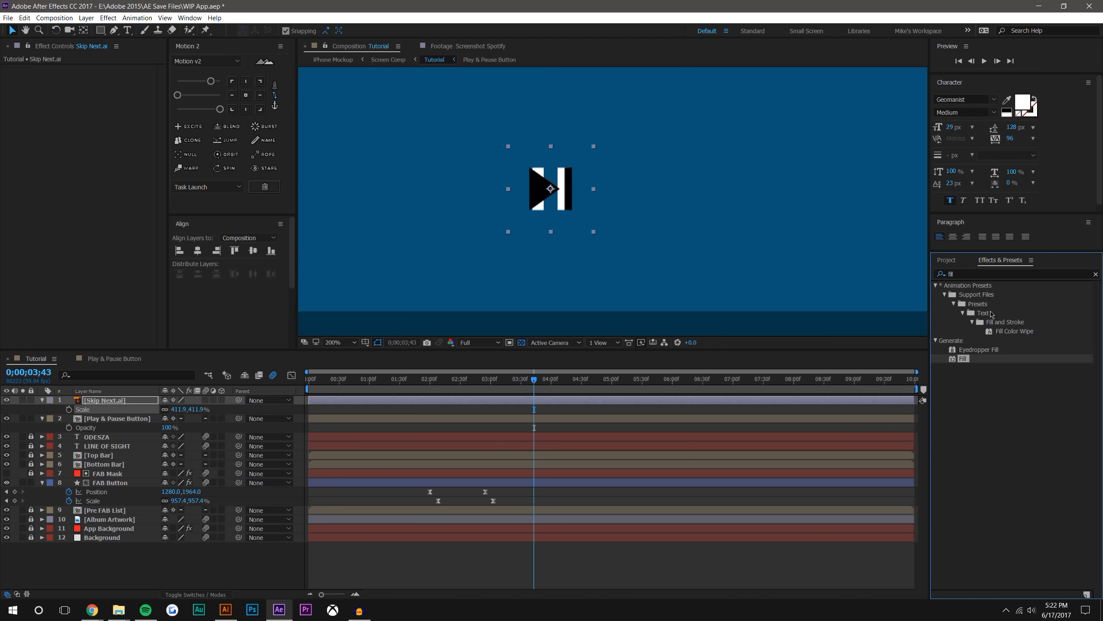
pyautogui.moveTo(967, 364); pyautogui.dragTo(554, 190)
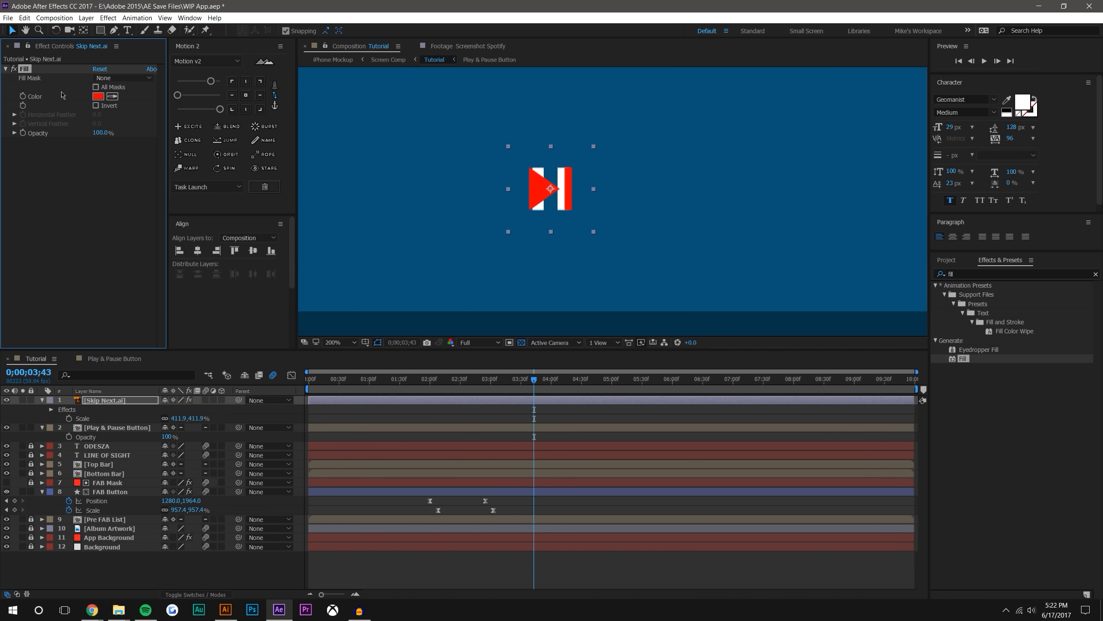
pyautogui.click(97, 96)
pyautogui.write('ffffff')
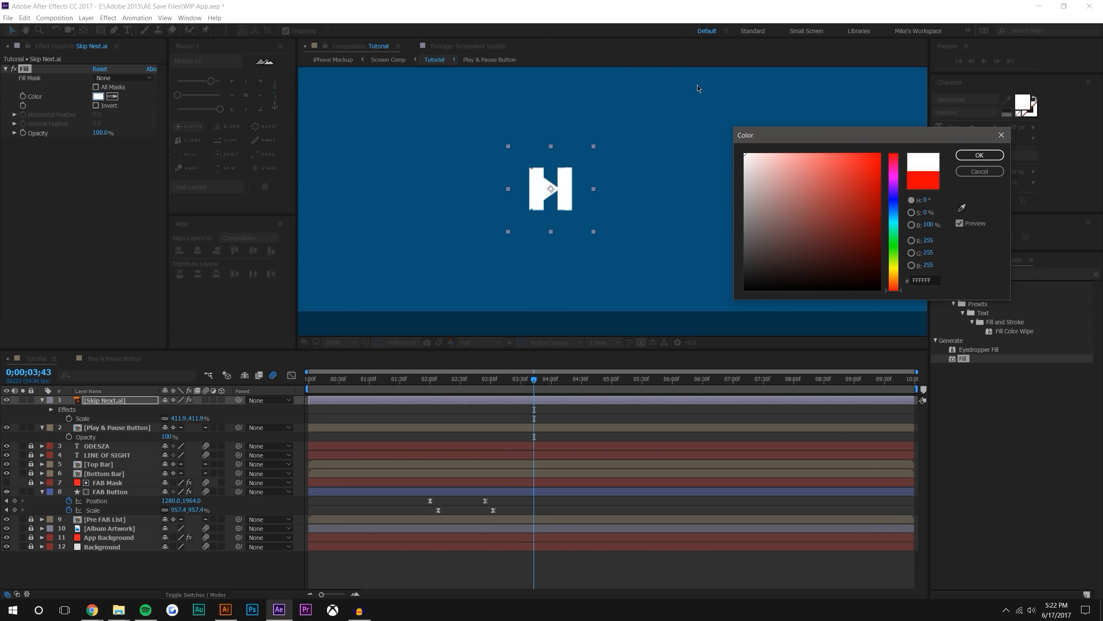
pyautogui.click(981, 158)
pyautogui.click(719, 570)
# Show the grid over the Tutorial composition as an alignment aid around the playback icons
pyautogui.scroll(-2, 573, 235)
pyautogui.moveTo(600, 205); pyautogui.dragTo(589, 231)
pyautogui.scroll(1, 588, 234)
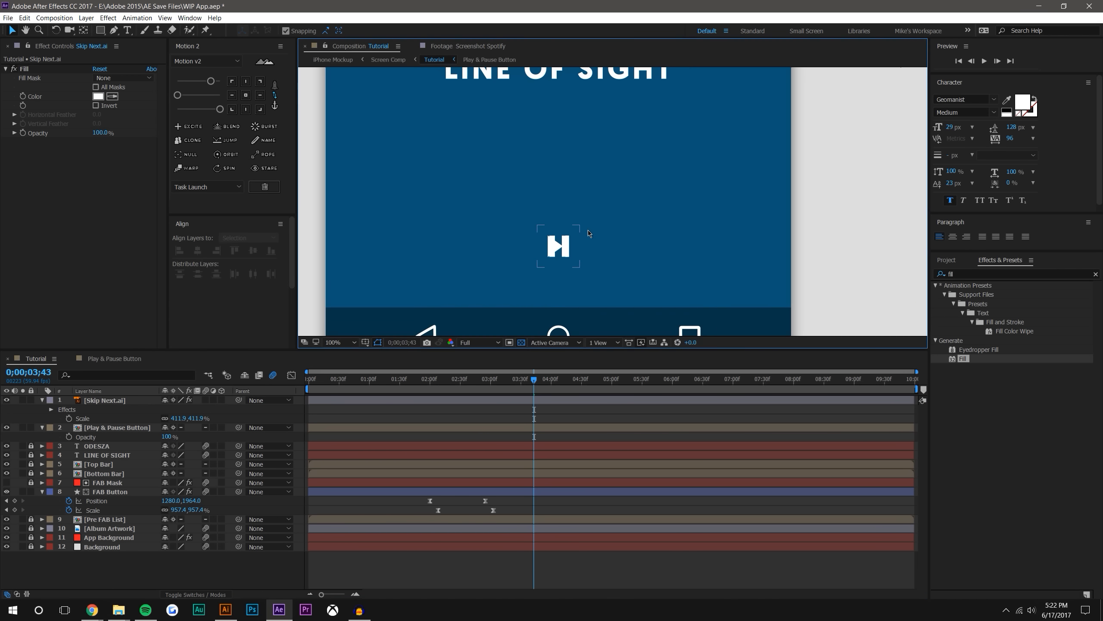
pyautogui.click(363, 343)
pyautogui.click(378, 378)
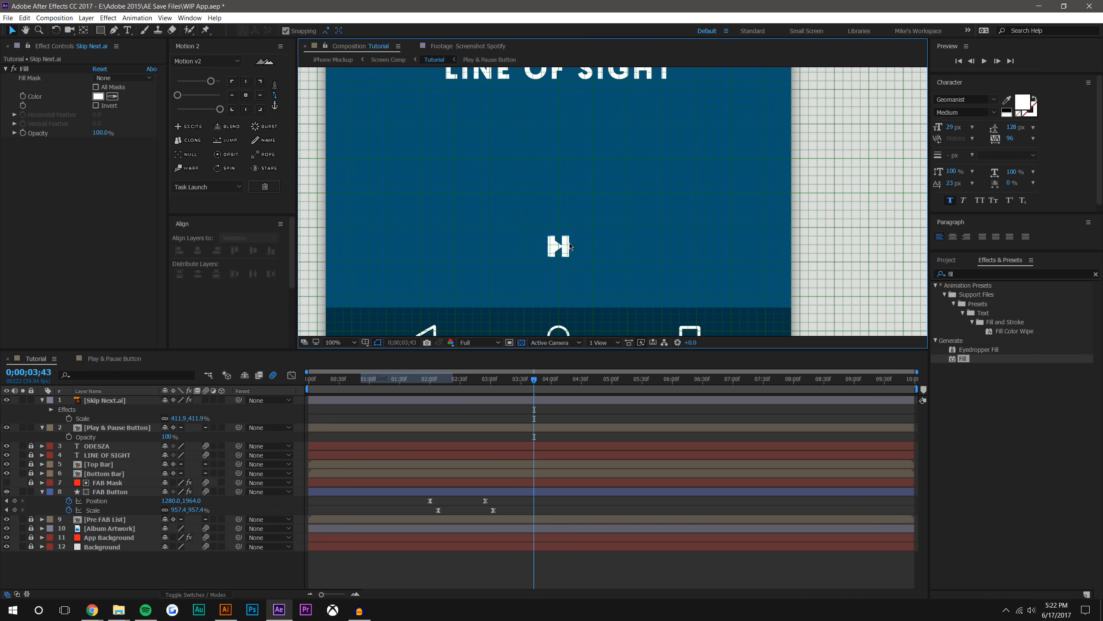
# Move the skip next icon horizontally to the right of the pause icon, keeping both at the same height
pyautogui.click(559, 248)
pyautogui.moveTo(607, 235); pyautogui.dragTo(697, 217)
pyautogui.scroll(1, 617, 205)
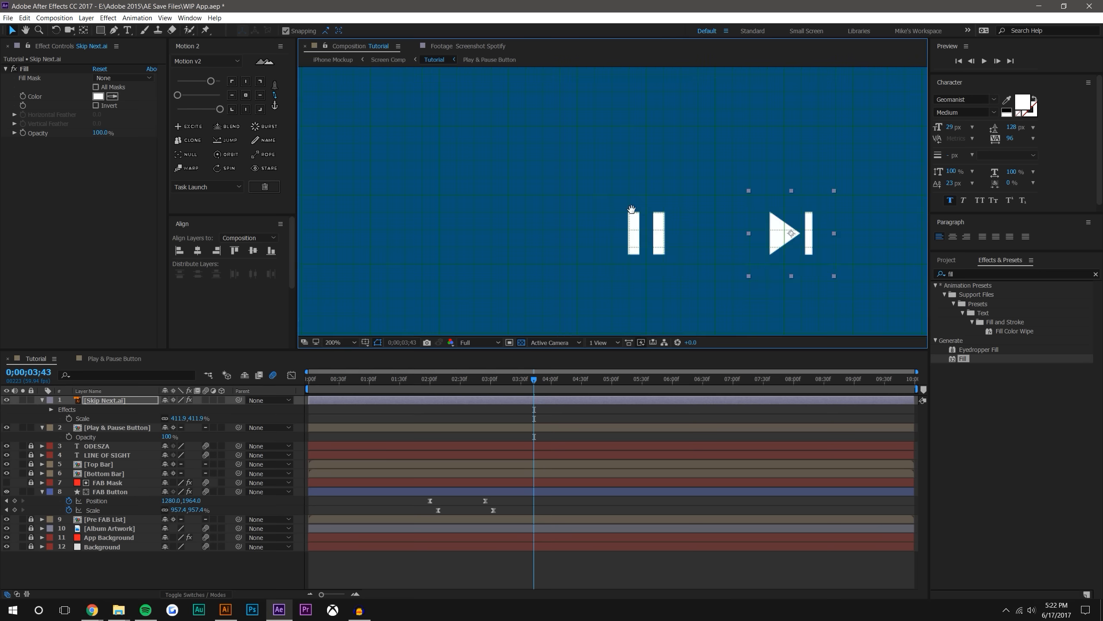
pyautogui.moveTo(631, 209); pyautogui.dragTo(529, 194)
pyautogui.moveTo(690, 218); pyautogui.dragTo(843, 216)
pyautogui.scroll(-1, 795, 288)
pyautogui.click(618, 579)
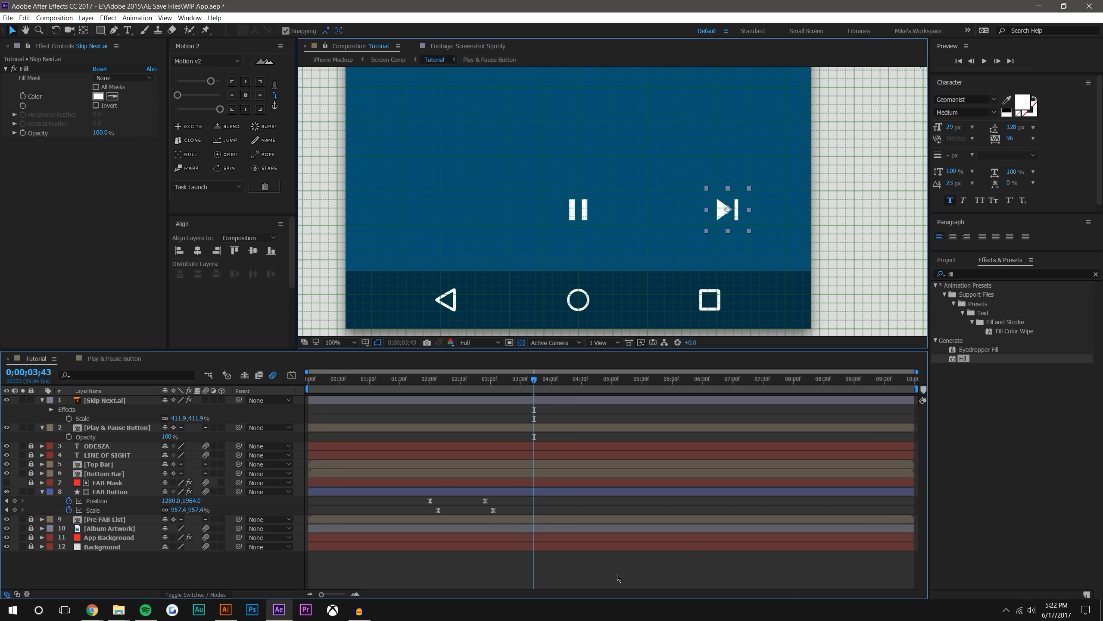
# Create a shape layer from the Skip Next.ai vector layer and delete the original Illustrator layer
pyautogui.rightClick(113, 404)
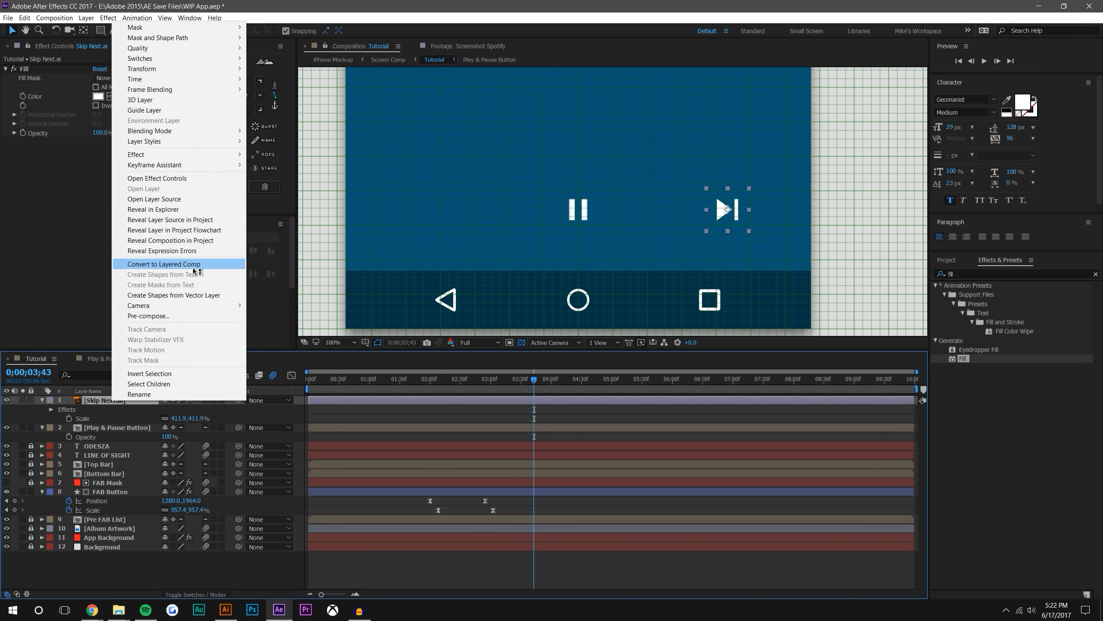
pyautogui.click(173, 295)
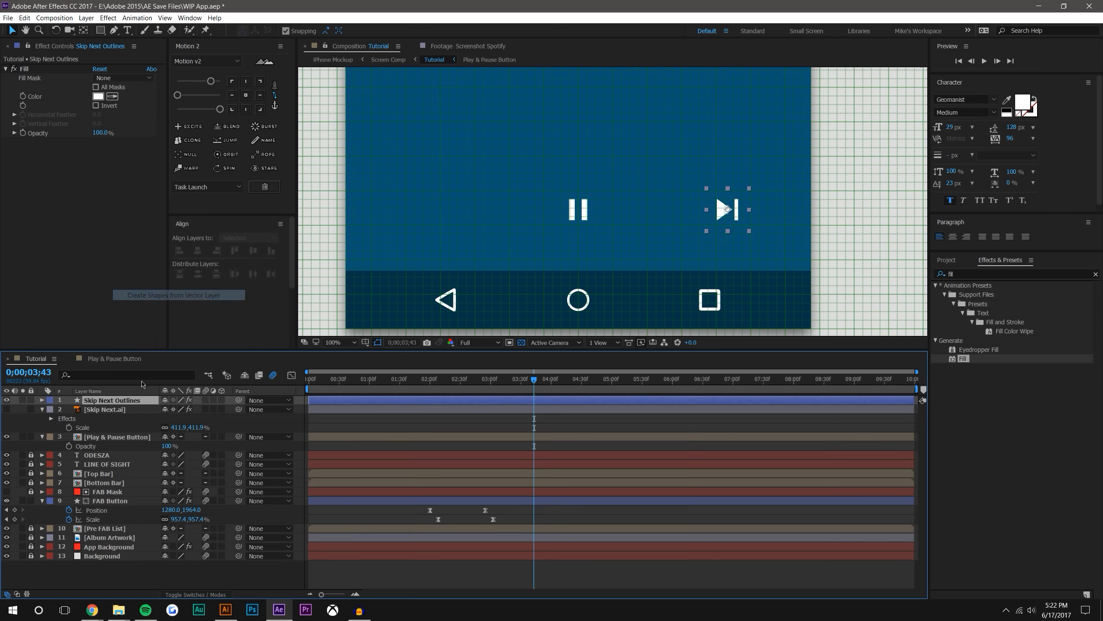
pyautogui.click(111, 409)
pyautogui.press('Delete')
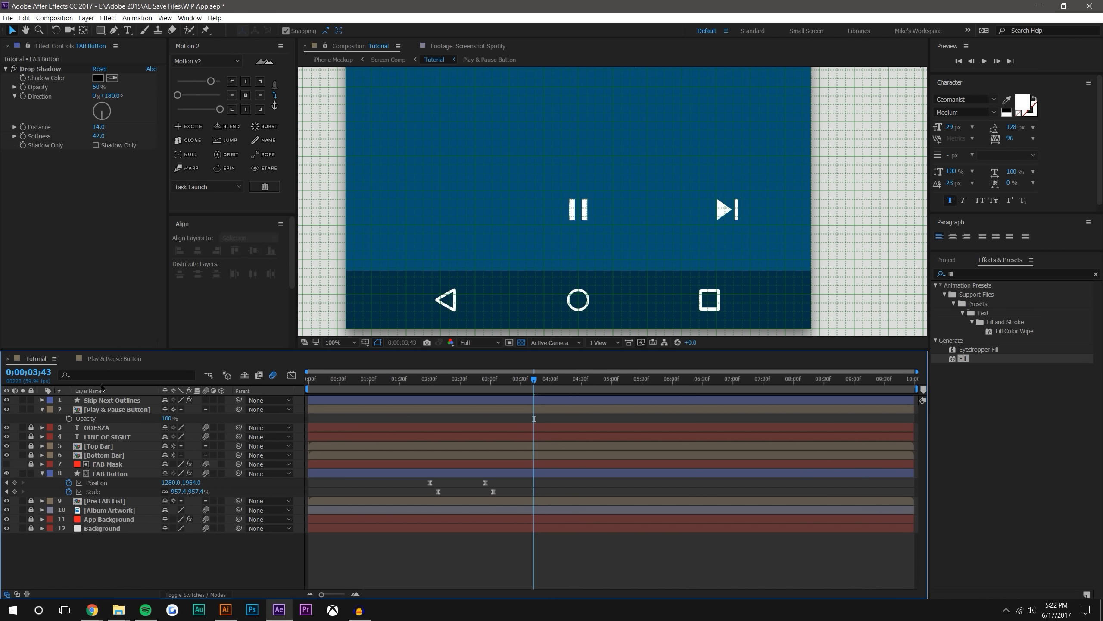
# Examine the paths inside Group 1 of the Skip Next Outlines shape layer
pyautogui.click(736, 210)
pyautogui.scroll(2, 738, 211)
pyautogui.moveTo(738, 210); pyautogui.dragTo(292, 182)
pyautogui.click(41, 400)
pyautogui.click(51, 409)
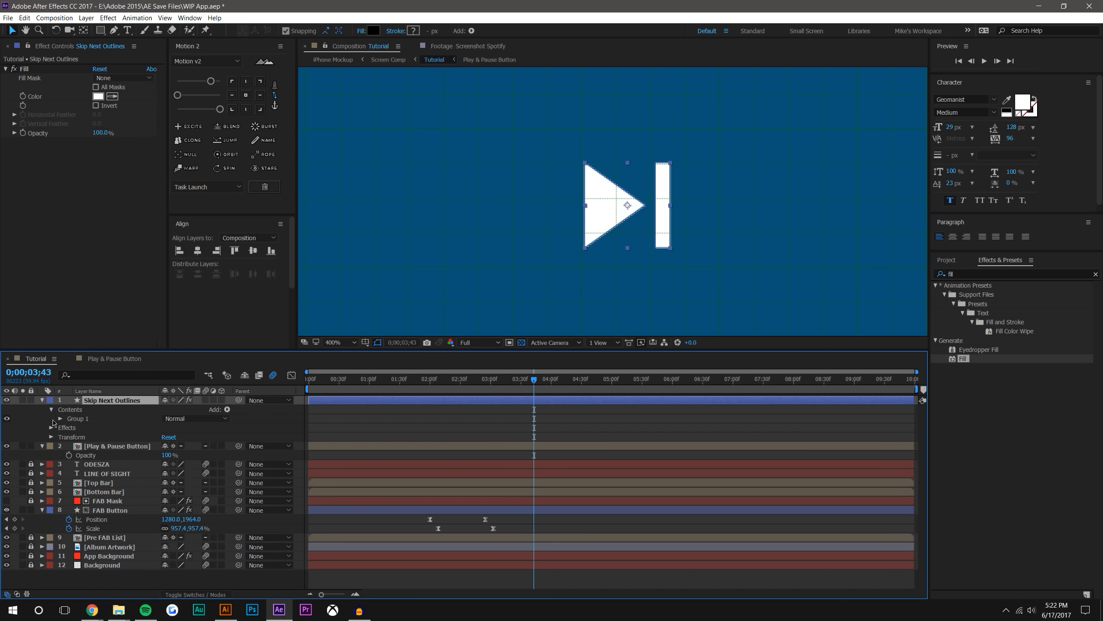
pyautogui.click(60, 418)
pyautogui.click(85, 436)
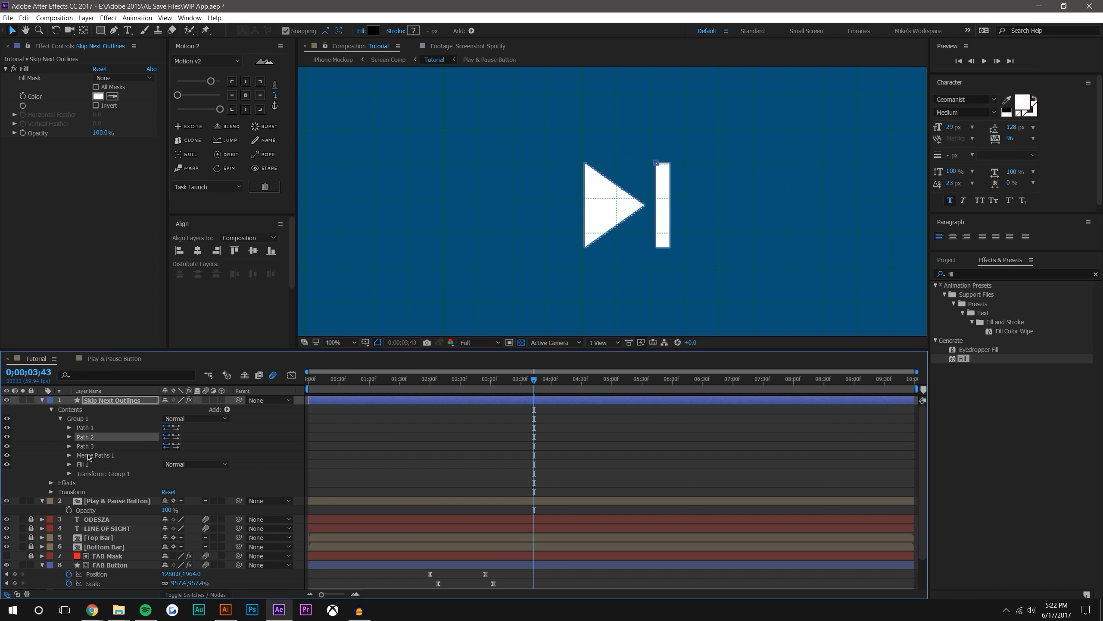
pyautogui.click(60, 418)
pyautogui.click(51, 409)
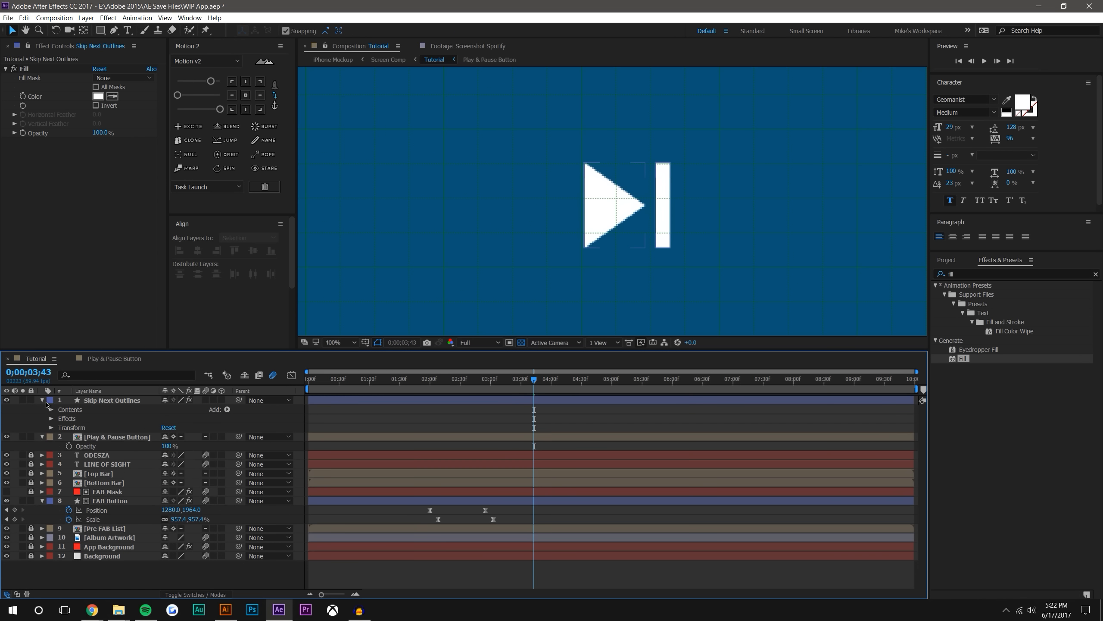
pyautogui.click(42, 400)
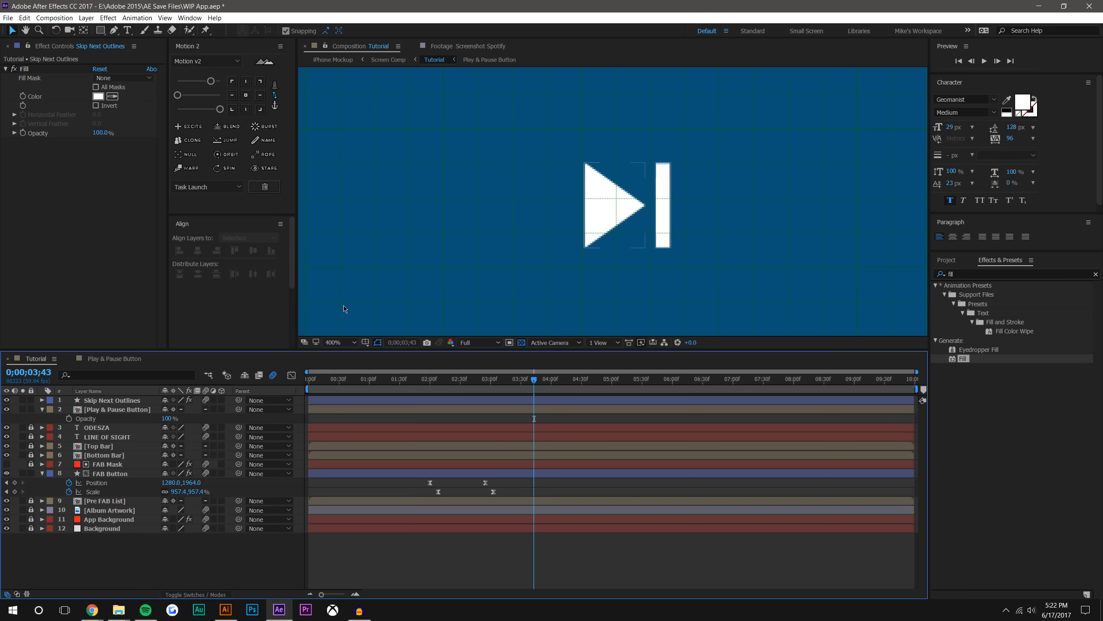
# Hide the composition grid and save the project
pyautogui.scroll(-3, 469, 264)
pyautogui.moveTo(517, 229); pyautogui.dragTo(604, 243)
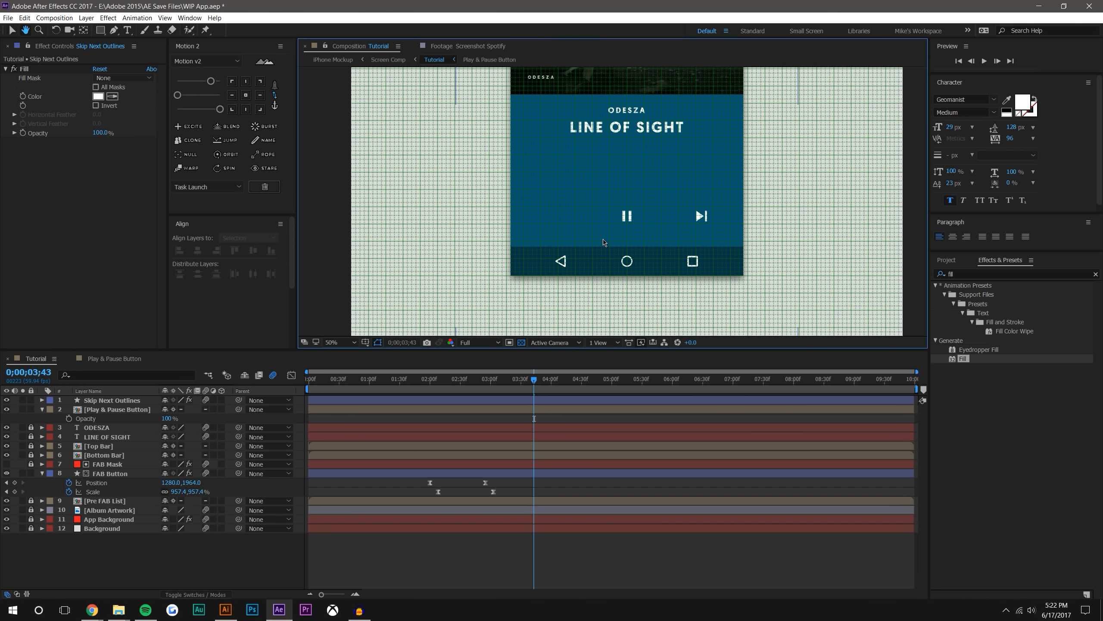
pyautogui.click(367, 343)
pyautogui.click(376, 365)
pyautogui.click(366, 344)
pyautogui.click(377, 377)
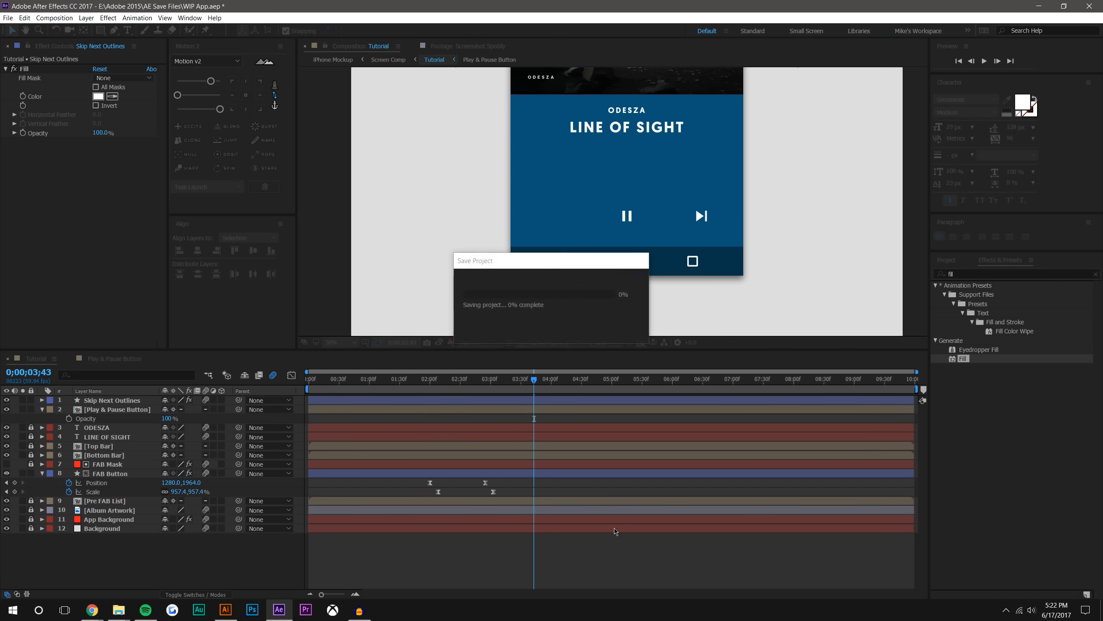
# Turn the composition grid back on around the playback icons
pyautogui.click(367, 344)
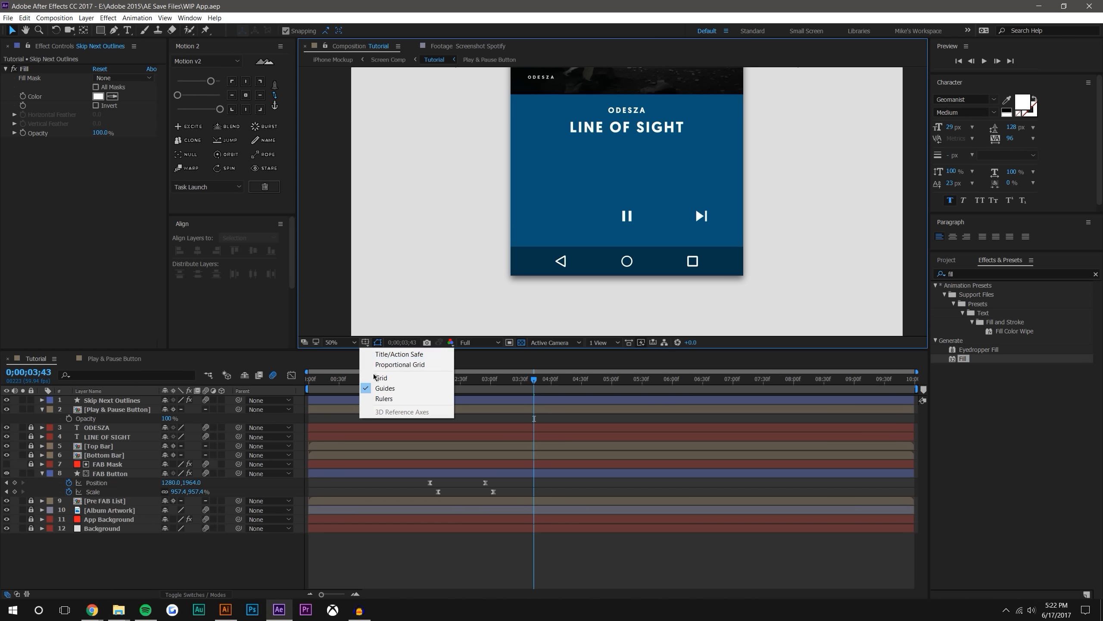
pyautogui.click(378, 377)
pyautogui.scroll(2, 613, 202)
# Duplicate the Skip Next Outlines layer and set the copy's rotation to 180°
pyautogui.click(792, 237)
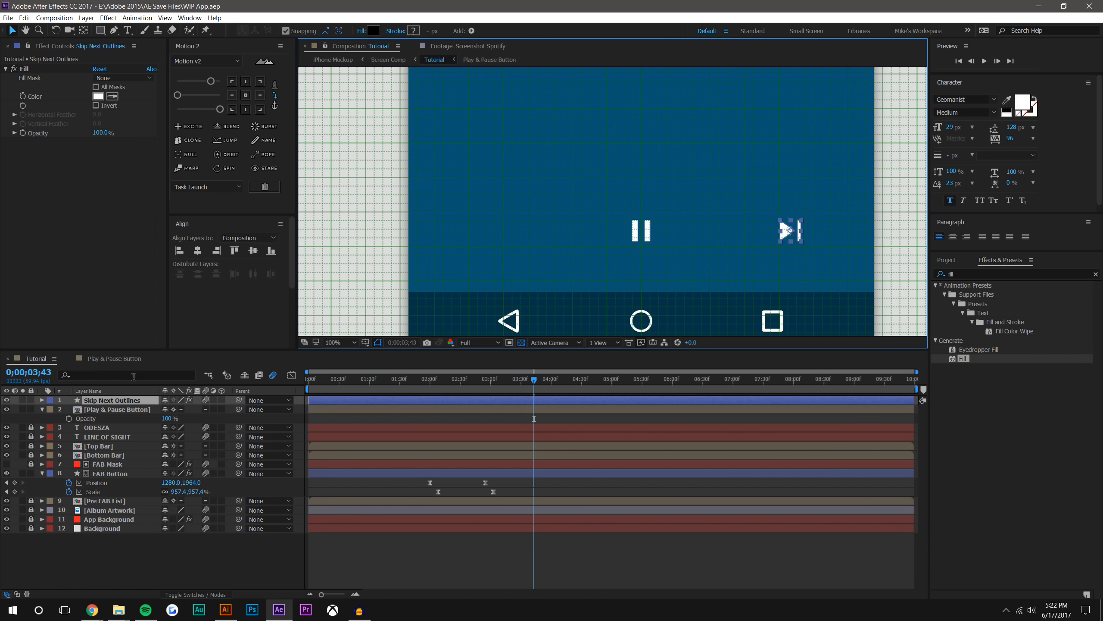
pyautogui.click(115, 403)
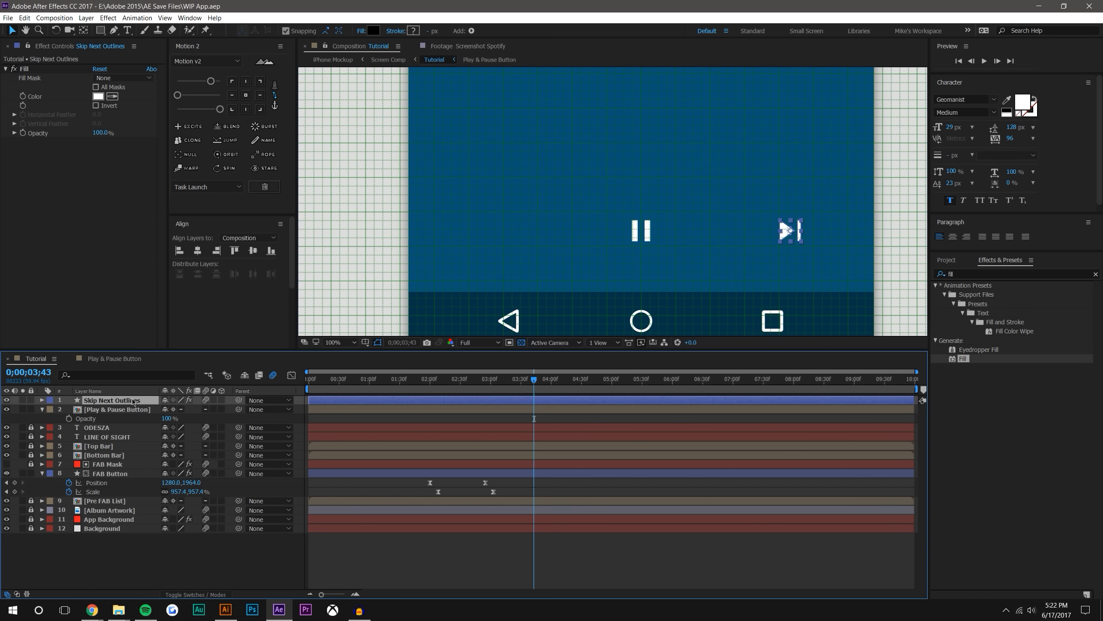
pyautogui.hotkey('ctrl', 'd')
pyautogui.press('r')
pyautogui.click(179, 409)
pyautogui.write('180')
pyautogui.press('Return')
# Move the rotated copy to the left of the pause icon, mirroring the skip next icon's spacing
pyautogui.moveTo(793, 232); pyautogui.dragTo(496, 236)
pyautogui.click(678, 576)
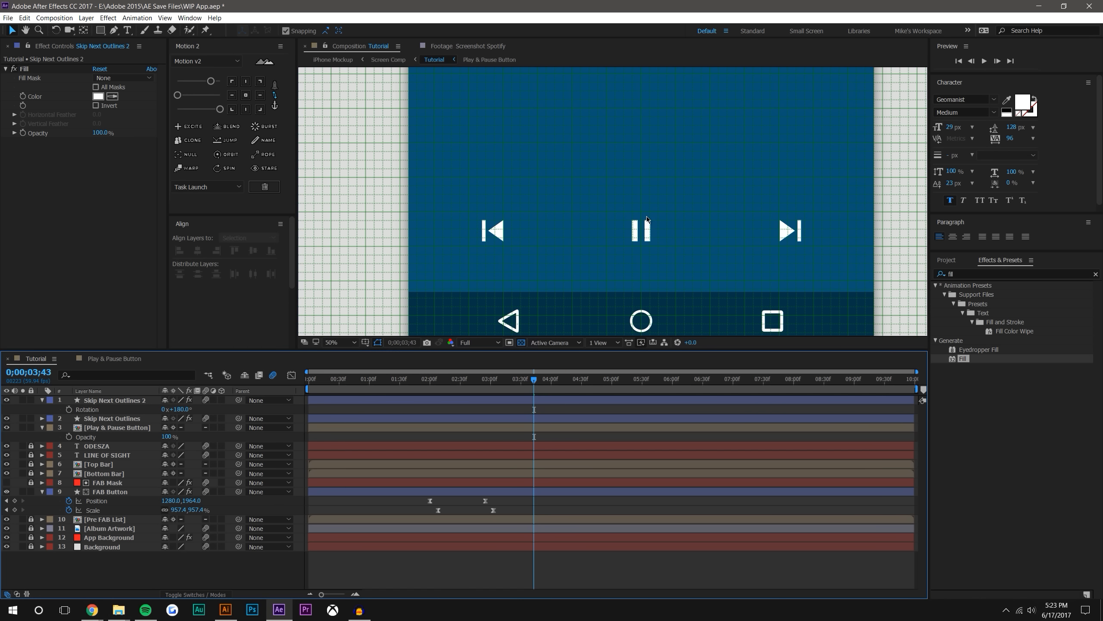
pyautogui.scroll(-2, 662, 213)
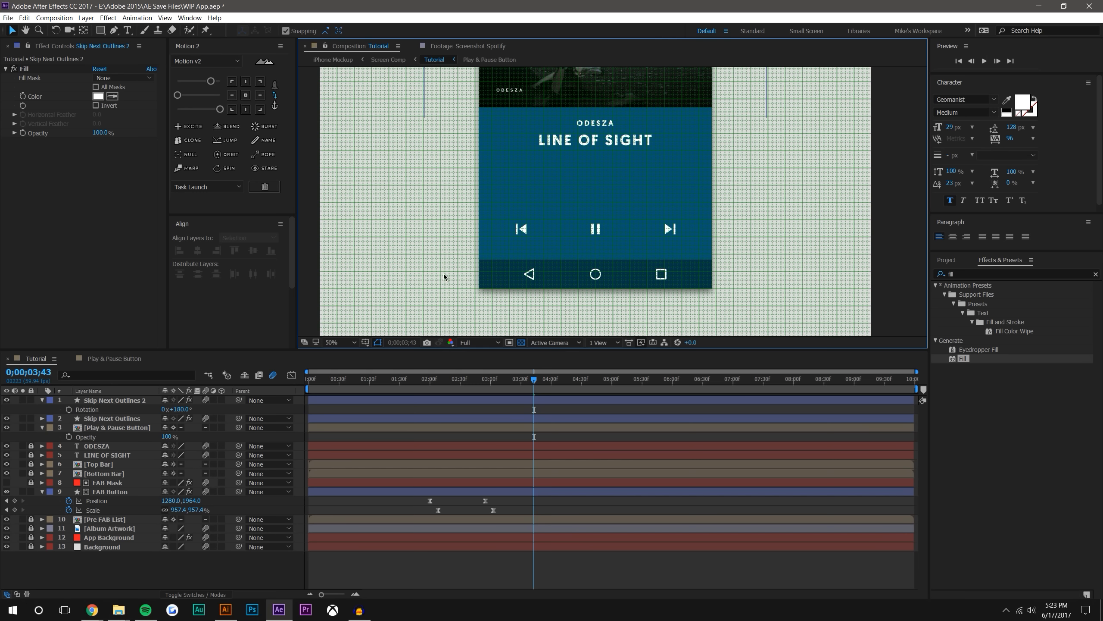
# Set the scale of both skip icon layers to 350%
pyautogui.click(147, 400)
pyautogui.keyDown('shift'); pyautogui.click(109, 419); pyautogui.keyUp('shift')
pyautogui.press('s')
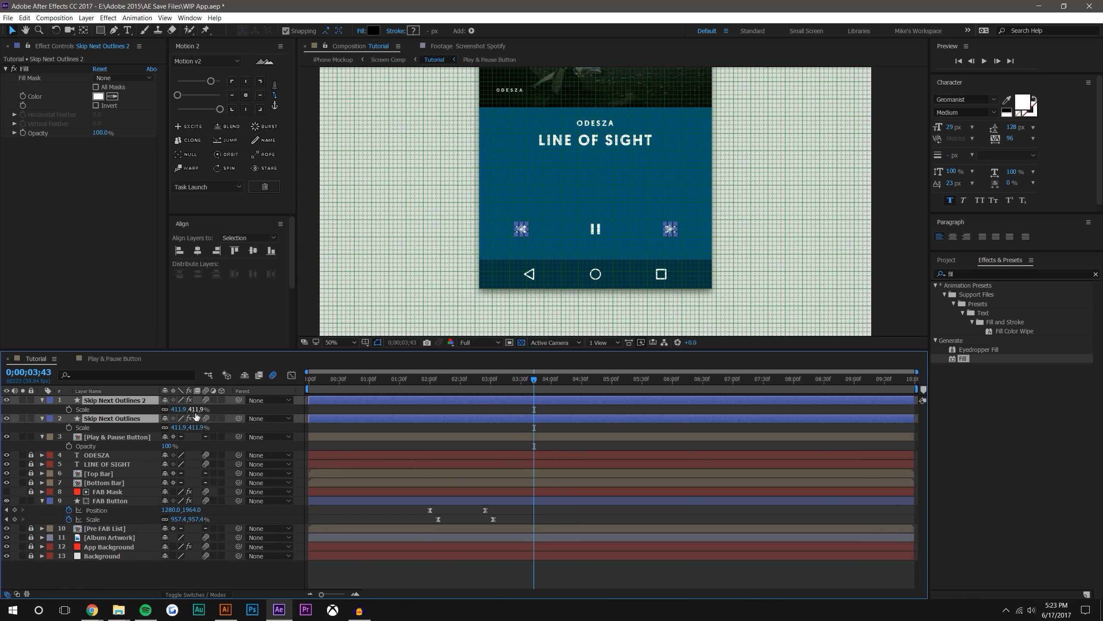
pyautogui.click(195, 411)
pyautogui.write('350')
pyautogui.press('Return')
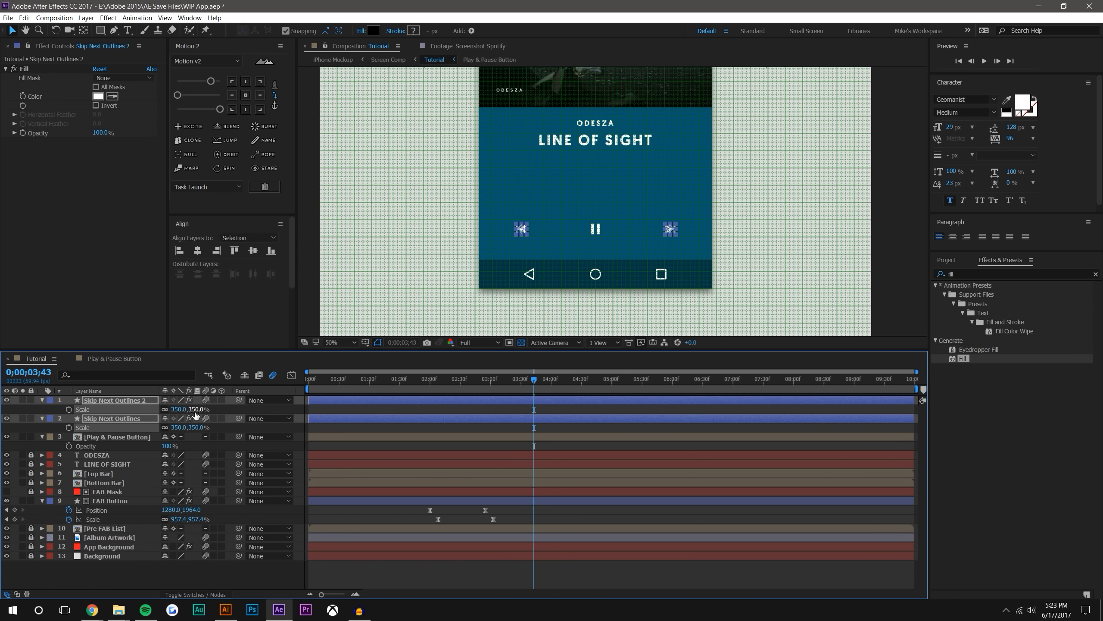
pyautogui.click(614, 588)
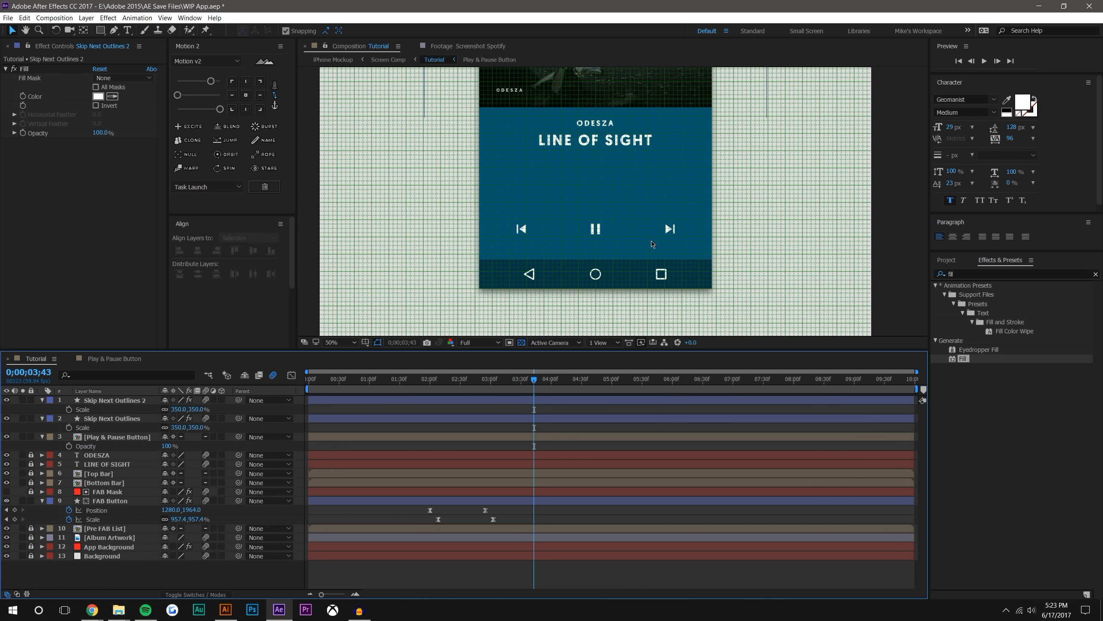
# Hide all grid overlays in the Tutorial composition view
pyautogui.press('.')
pyautogui.press(',')
pyautogui.click(365, 343)
pyautogui.click(373, 364)
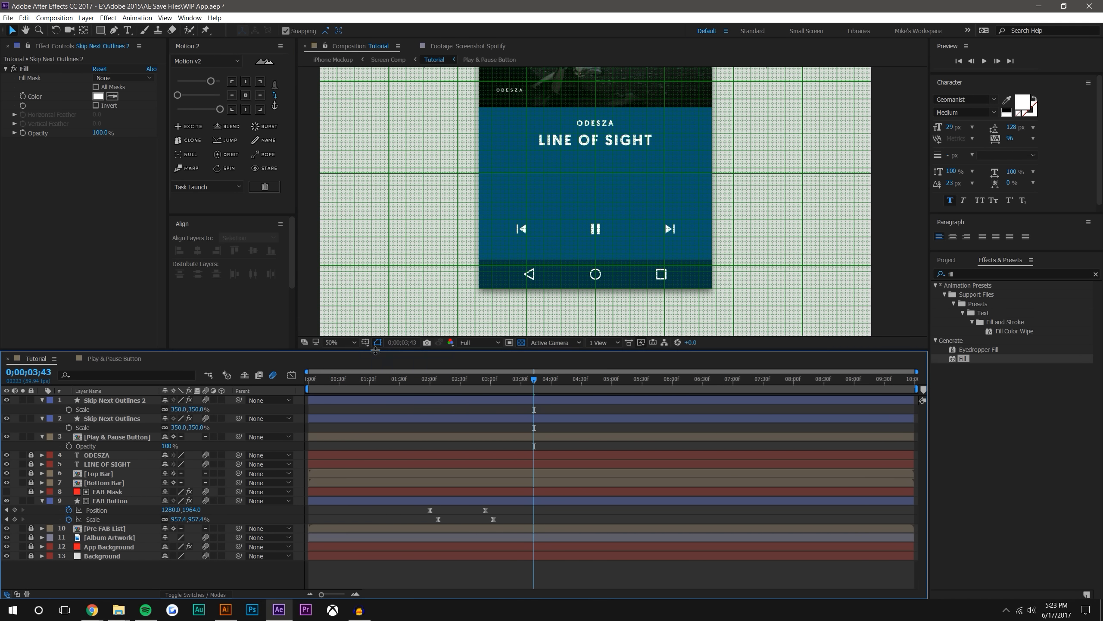
pyautogui.click(365, 342)
pyautogui.click(383, 364)
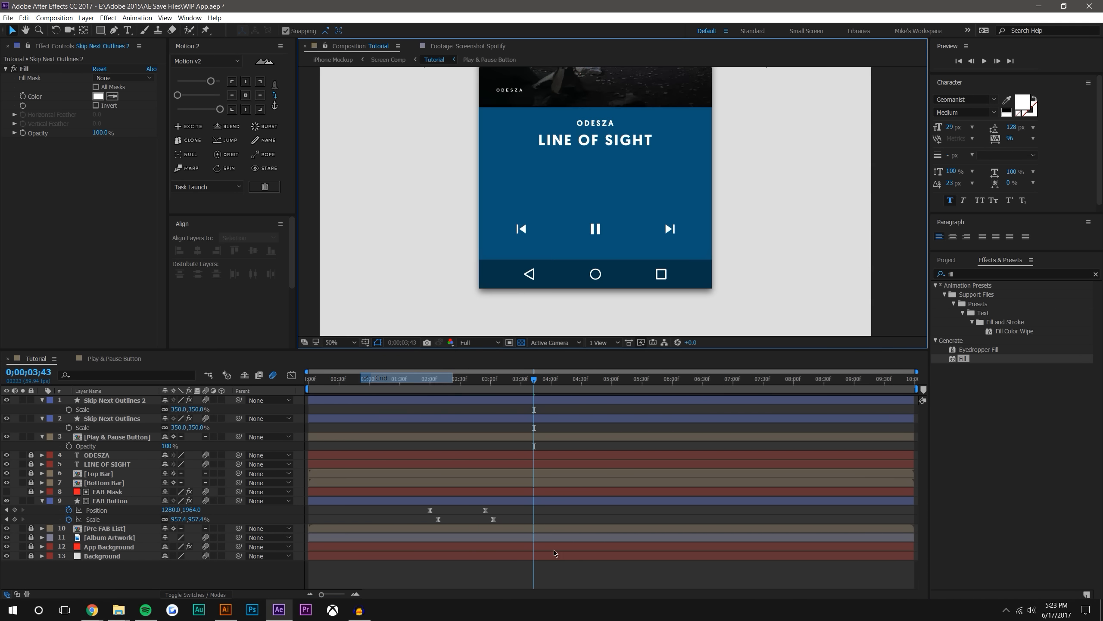
# Review the player screen layout and scrub through the button transition, stopping at 0;00;03;39
pyautogui.press(',')
pyautogui.moveTo(646, 219); pyautogui.dragTo(646, 235)
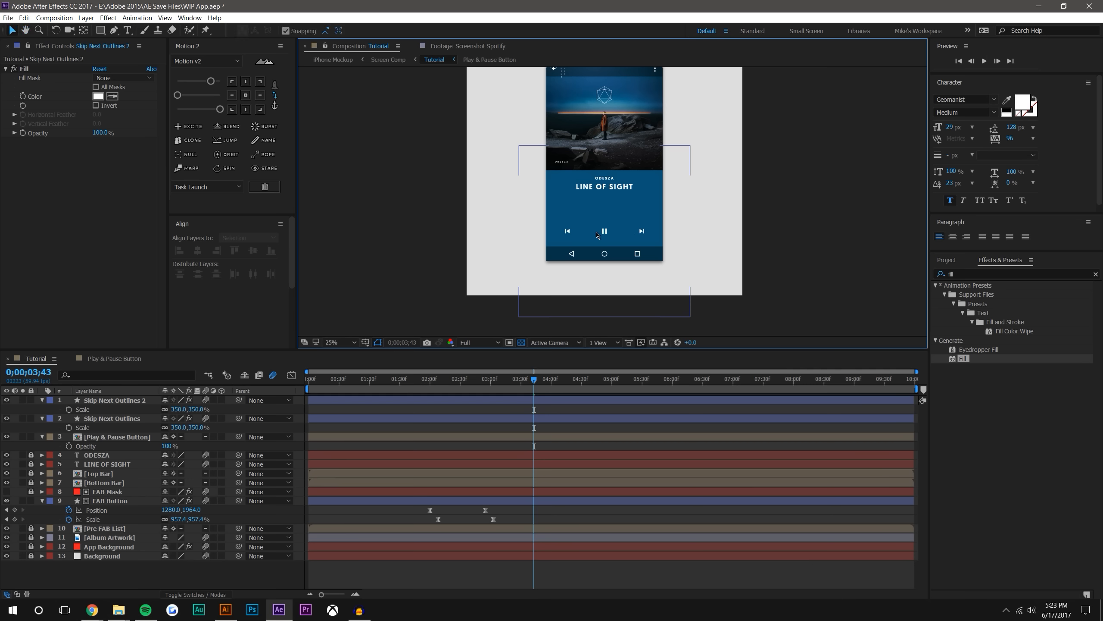
pyautogui.press('.')
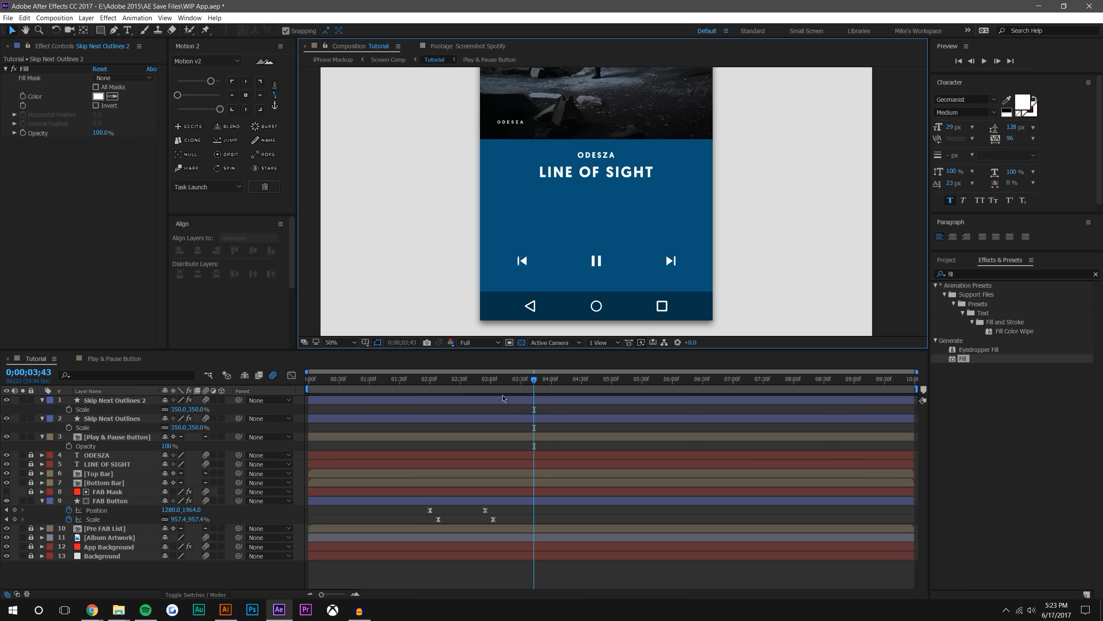
pyautogui.moveTo(420, 383); pyautogui.dragTo(531, 363)
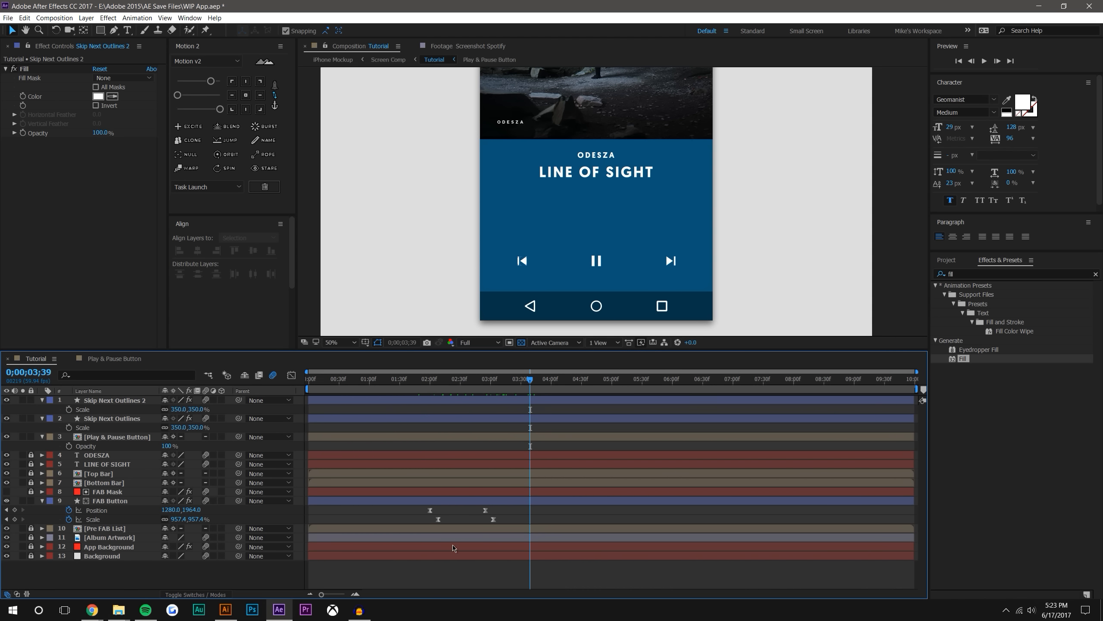
# Add a "0:00" text layer between the song title and the skip previous icon
pyautogui.click(367, 615)
pyautogui.click(130, 34)
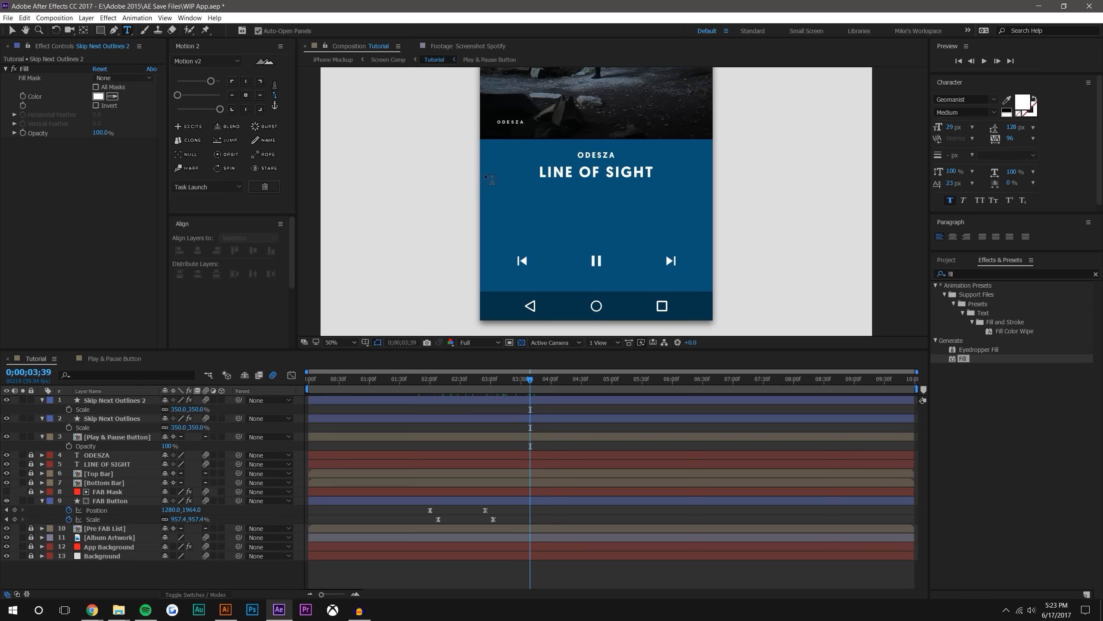
pyautogui.click(521, 216)
pyautogui.write('0:00')
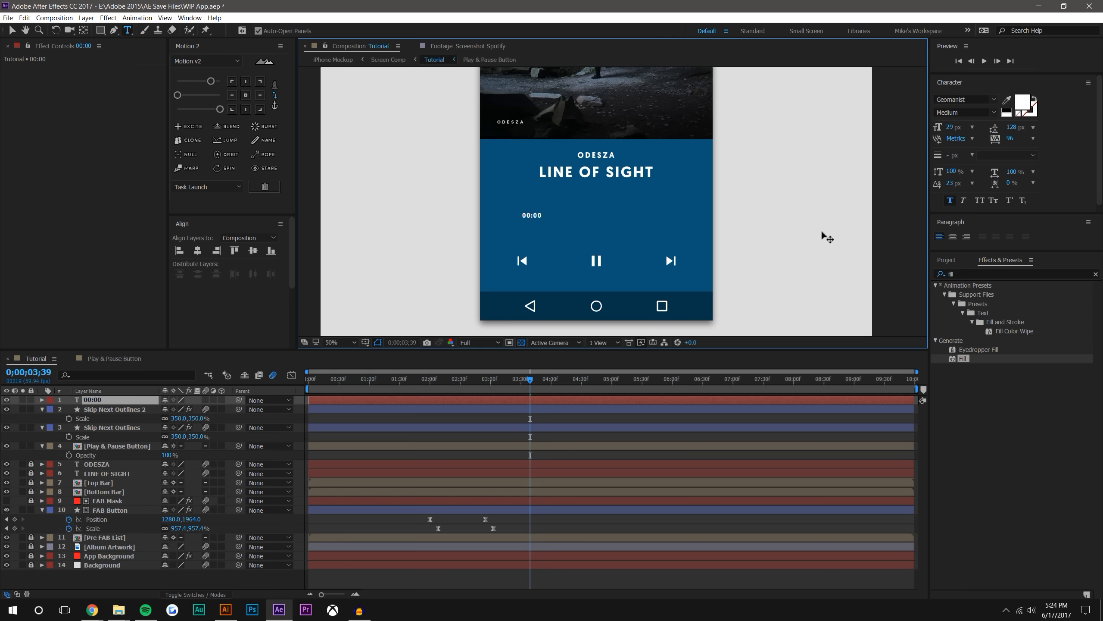
# Centre the anchor point of the 0:00 label and move the label near the phone screen's left edge
pyautogui.click(12, 30)
pyautogui.click(245, 95)
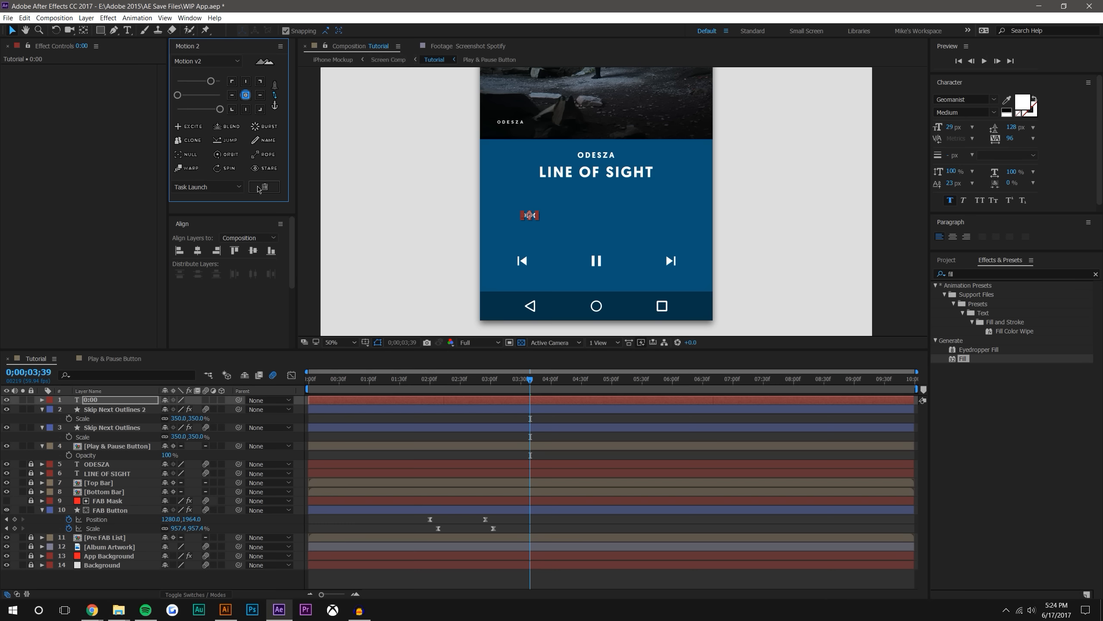
pyautogui.moveTo(523, 215); pyautogui.dragTo(499, 218)
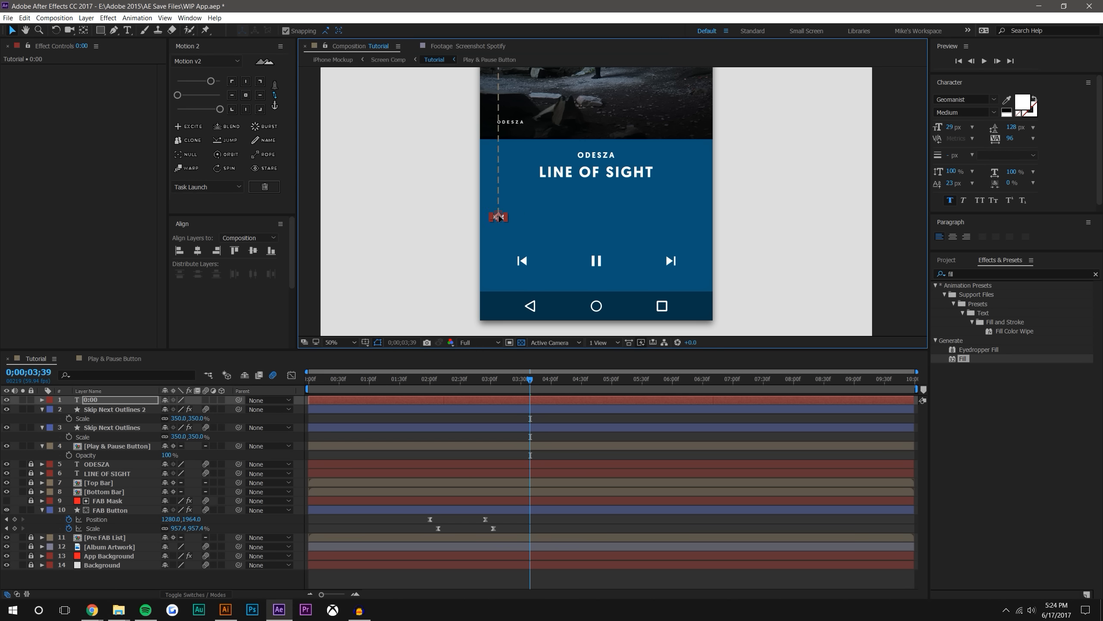
pyautogui.click(817, 194)
# Duplicate the 0:00 label and move the copy level with it near the phone screen's right edge
pyautogui.click(500, 219)
pyautogui.hotkey('ctrl', 'd')
pyautogui.moveTo(499, 220); pyautogui.dragTo(697, 220)
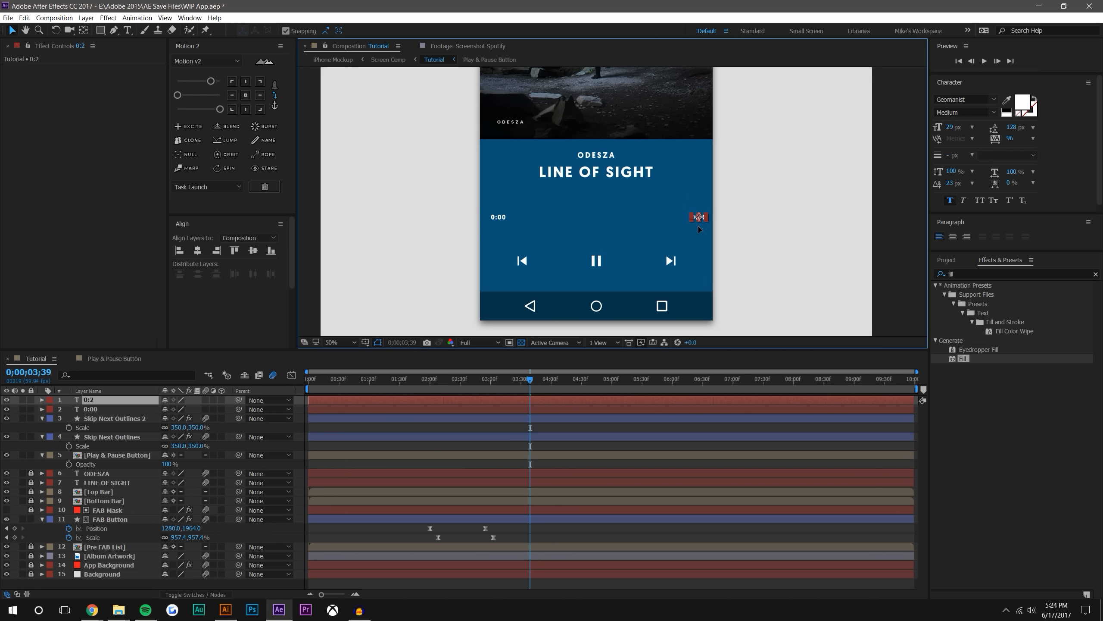
# Change the text of the duplicated time label to "5:21"
pyautogui.doubleClick(698, 217)
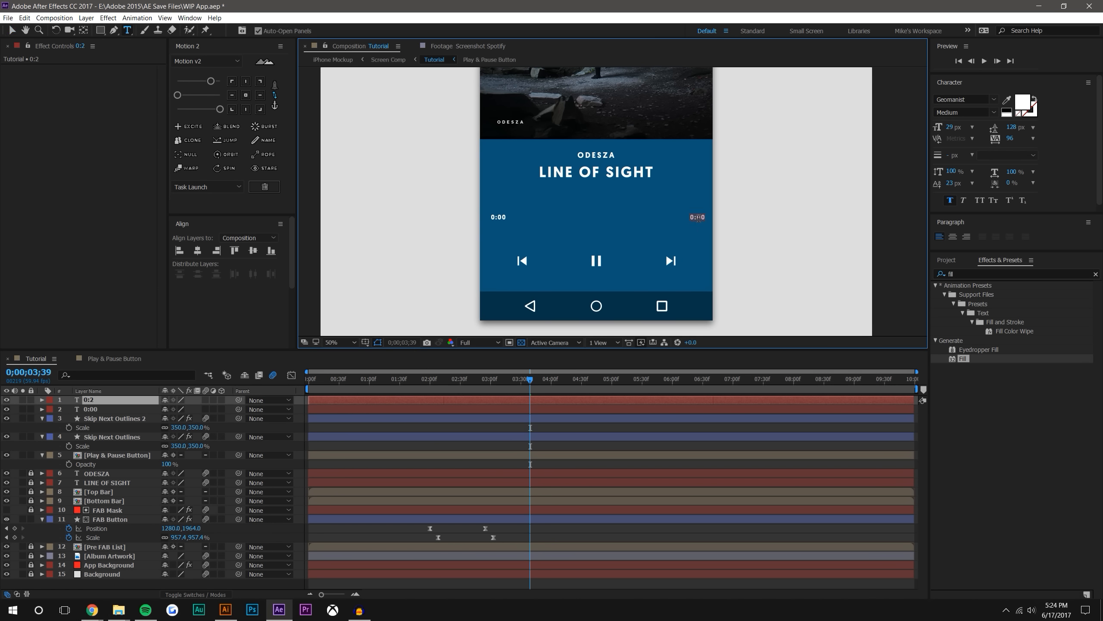
pyautogui.scroll(2, 697, 217)
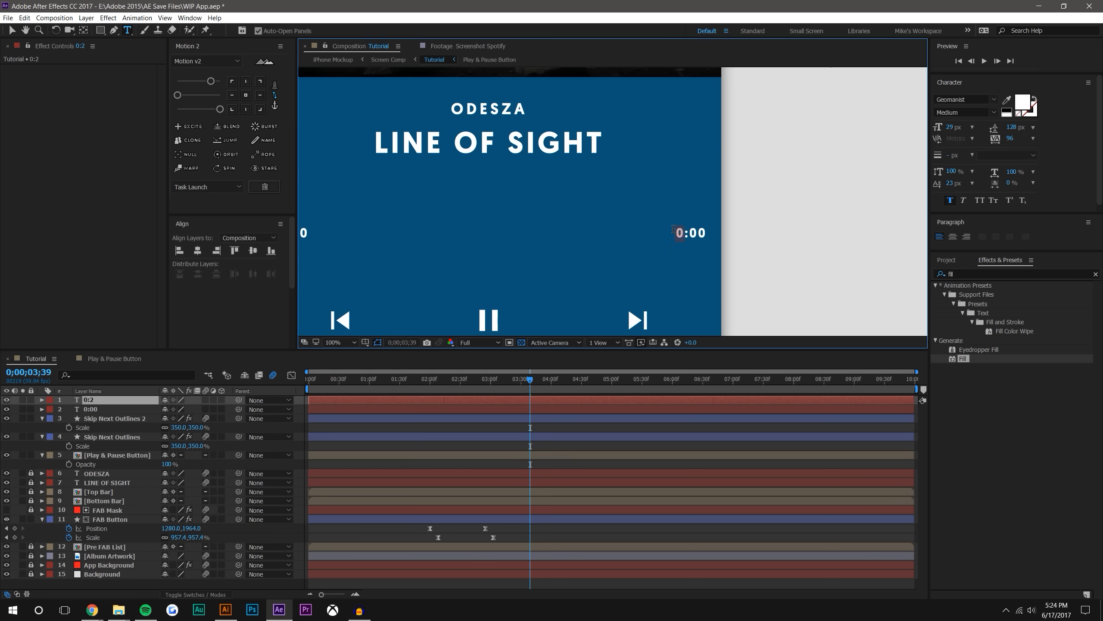
pyautogui.write('5')
pyautogui.press('BackSpace')
pyautogui.press('BackSpace')
pyautogui.click(12, 30)
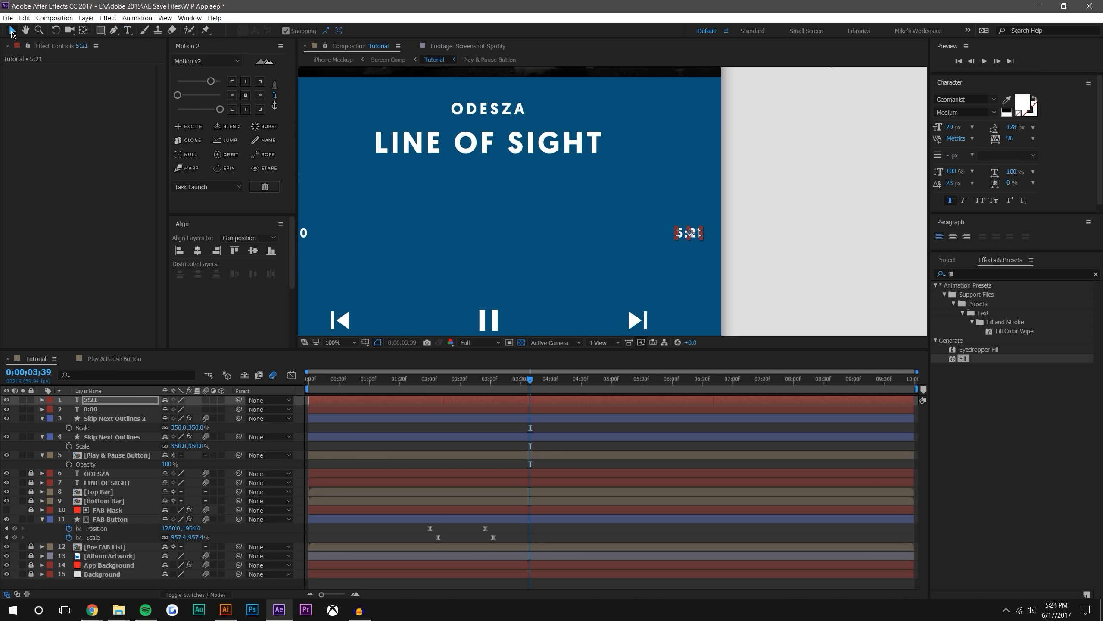
pyautogui.scroll(-2, 796, 202)
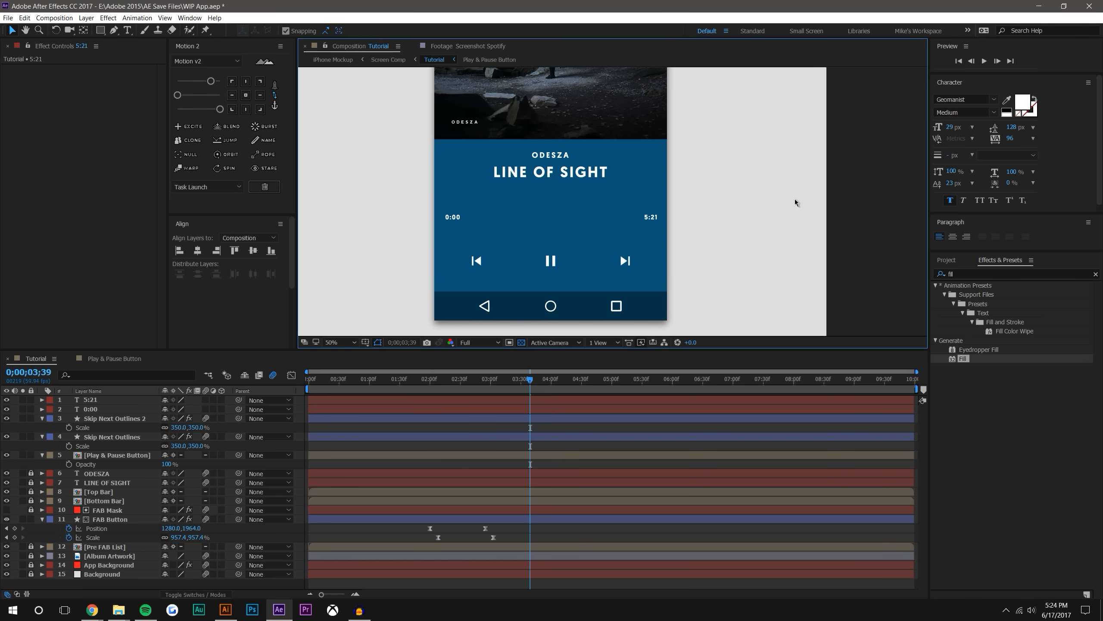
# Show the grid overlay and nudge the 5:21 label inward so its edge margin matches the 0:00 label's
pyautogui.click(366, 343)
pyautogui.click(373, 378)
pyautogui.scroll(2, 449, 261)
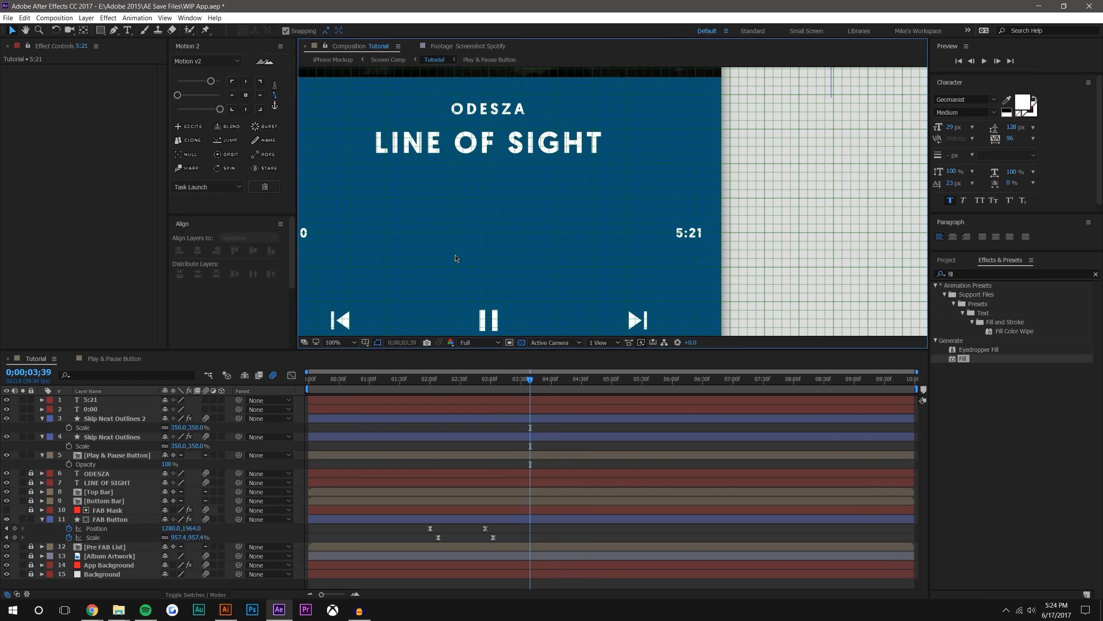
pyautogui.moveTo(456, 259); pyautogui.dragTo(527, 259)
pyautogui.click(766, 237)
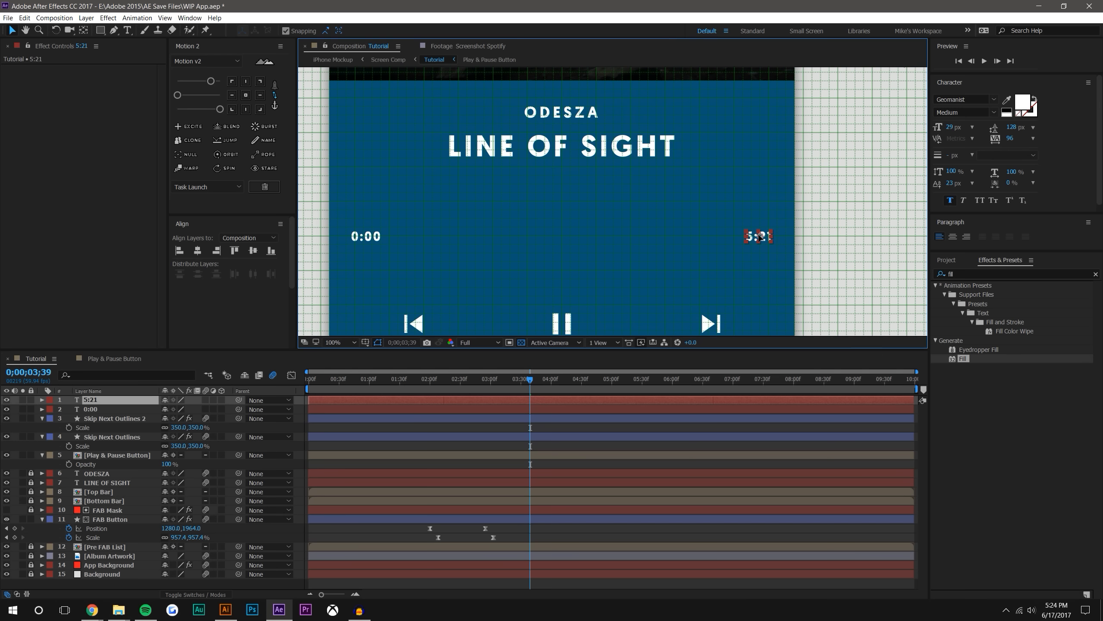
pyautogui.click(828, 221)
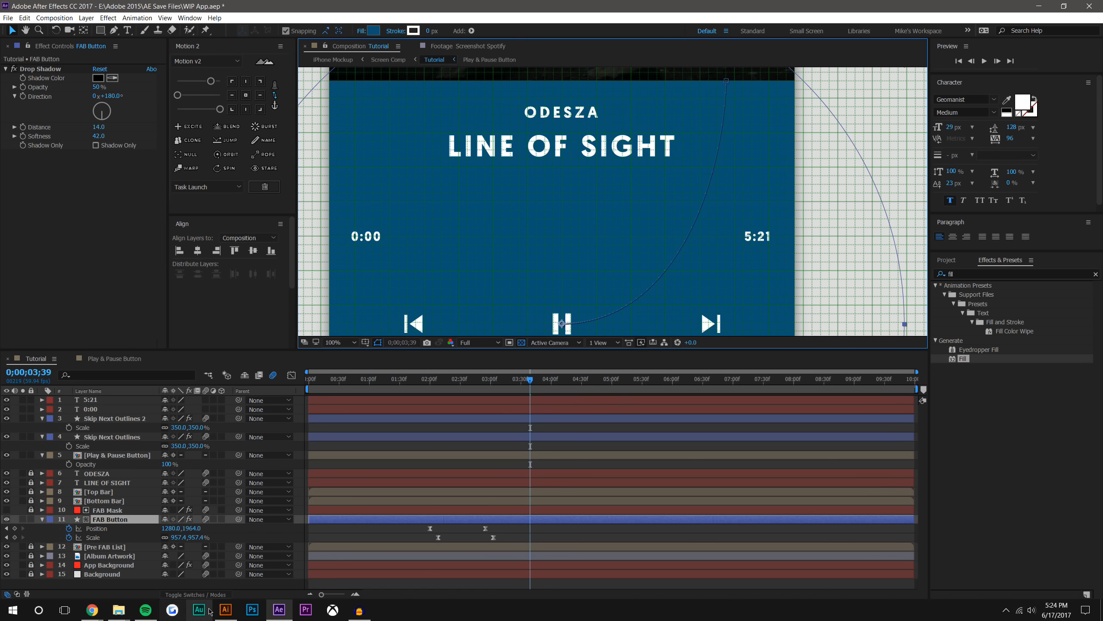
# Hide the grid overlay in the Tutorial composition view
pyautogui.click(146, 610)
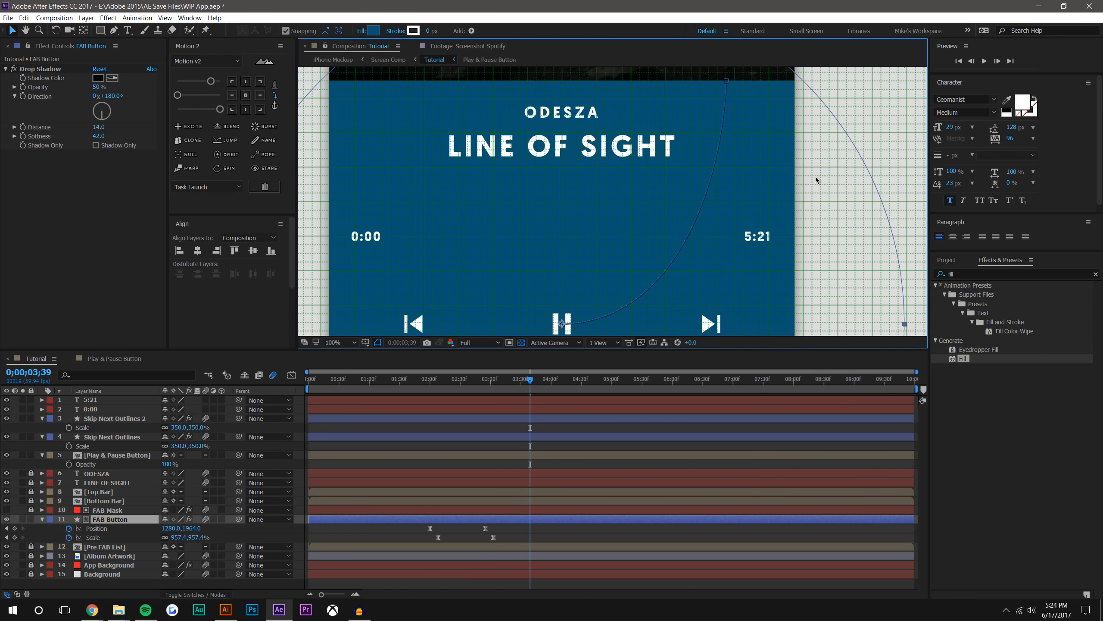
pyautogui.scroll(-1, 850, 147)
pyautogui.click(884, 145)
pyautogui.click(365, 343)
pyautogui.click(382, 377)
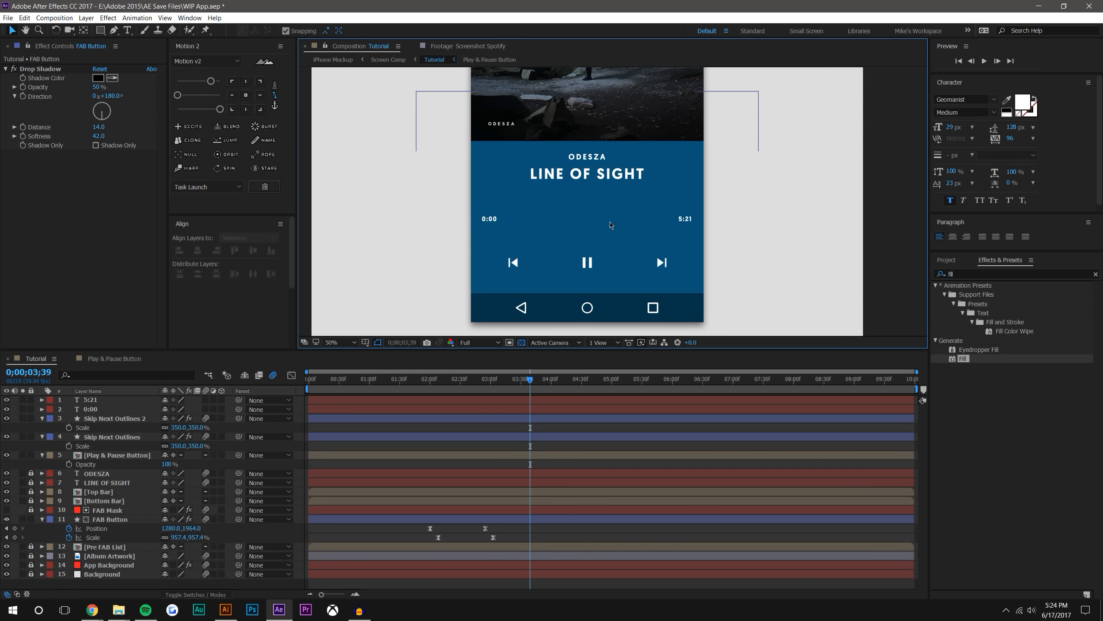
# Draw a thin white rectangle about 773 by 12 px between the 0:00 and 5:21 labels as the progress bar
pyautogui.click(101, 31)
pyautogui.scroll(1, 565, 228)
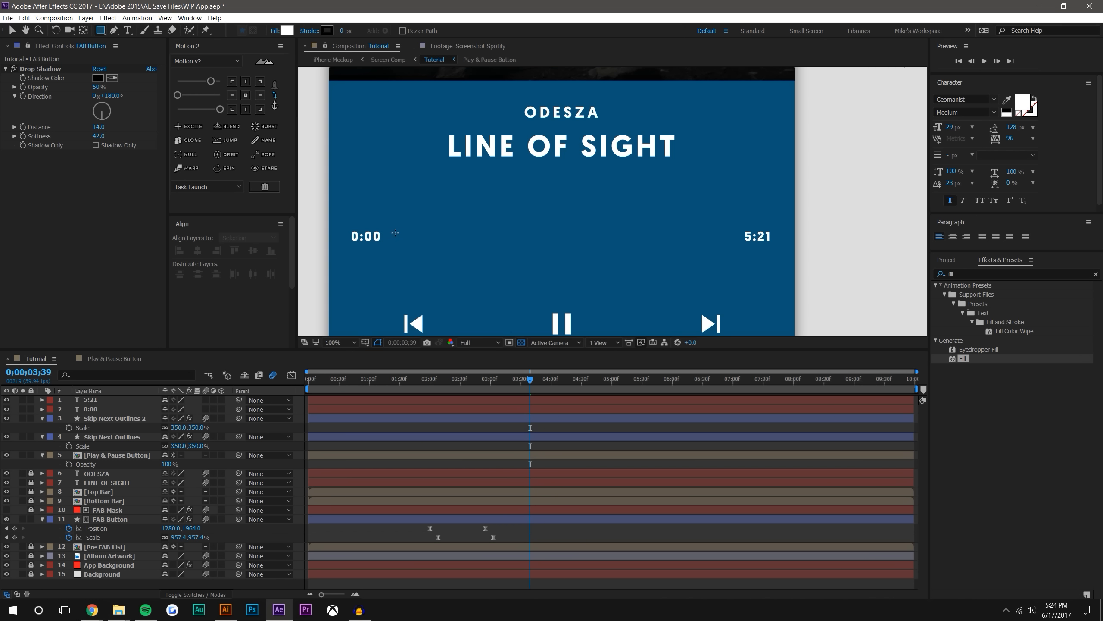
pyautogui.moveTo(395, 233); pyautogui.dragTo(730, 239)
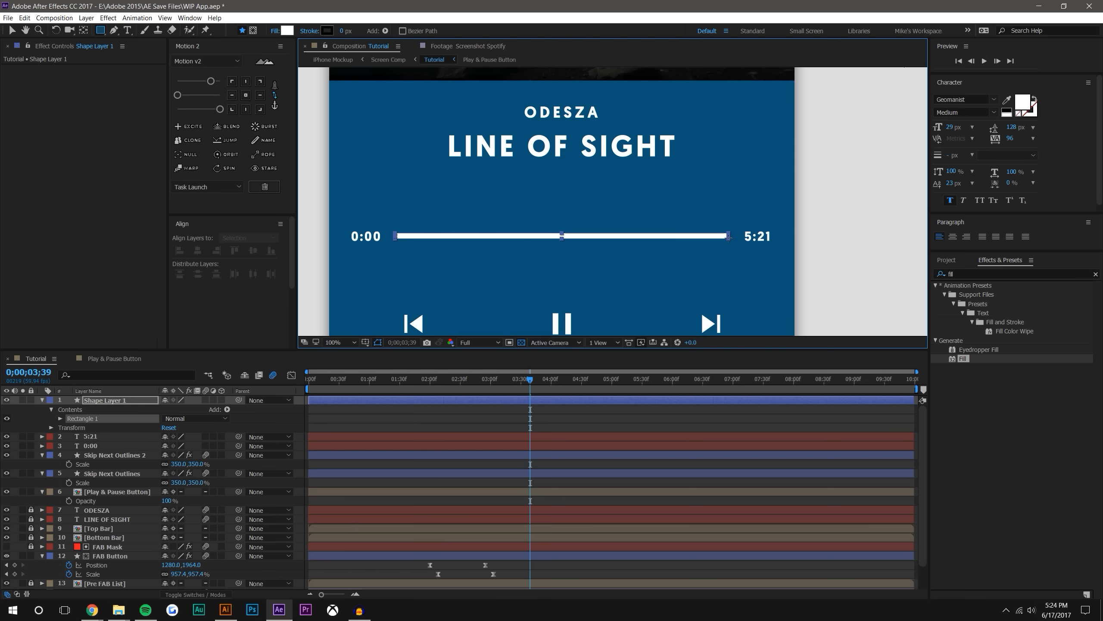
pyautogui.click(12, 31)
pyautogui.click(572, 422)
pyautogui.scroll(-1, 785, 230)
pyautogui.scroll(1, 716, 232)
# Centre the progress bar's anchor point, level the bar with the time labels and align it horizontally to the composition centre
pyautogui.click(616, 236)
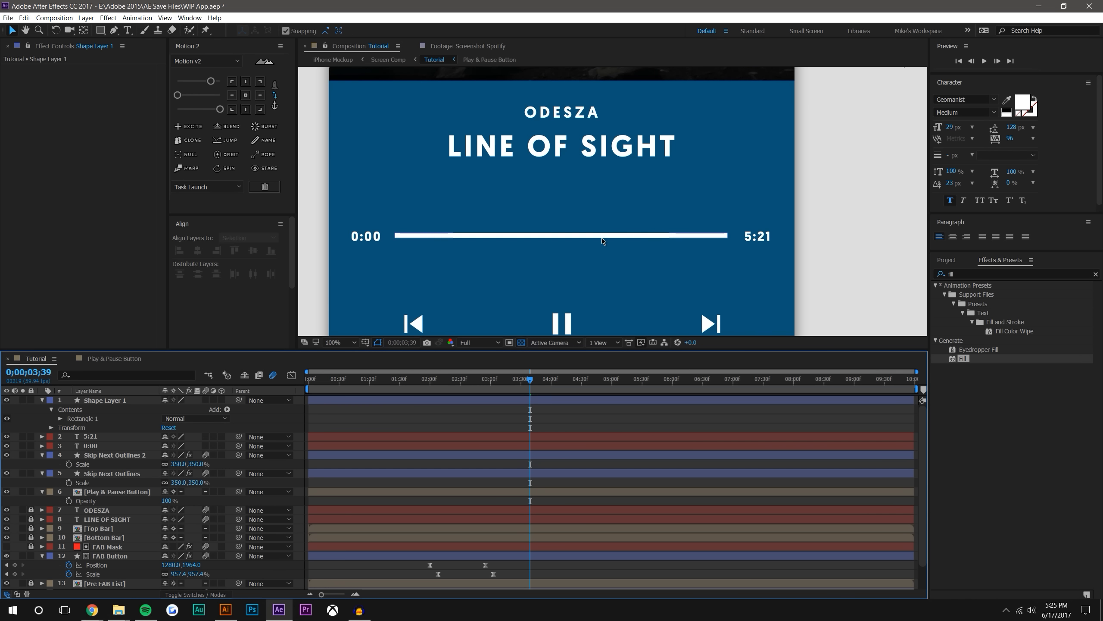
pyautogui.press('Down')
pyautogui.press('Down')
pyautogui.press('Up')
pyautogui.press('Up')
pyautogui.click(245, 95)
pyautogui.click(561, 236)
pyautogui.moveTo(560, 236); pyautogui.dragTo(563, 238)
pyautogui.click(204, 250)
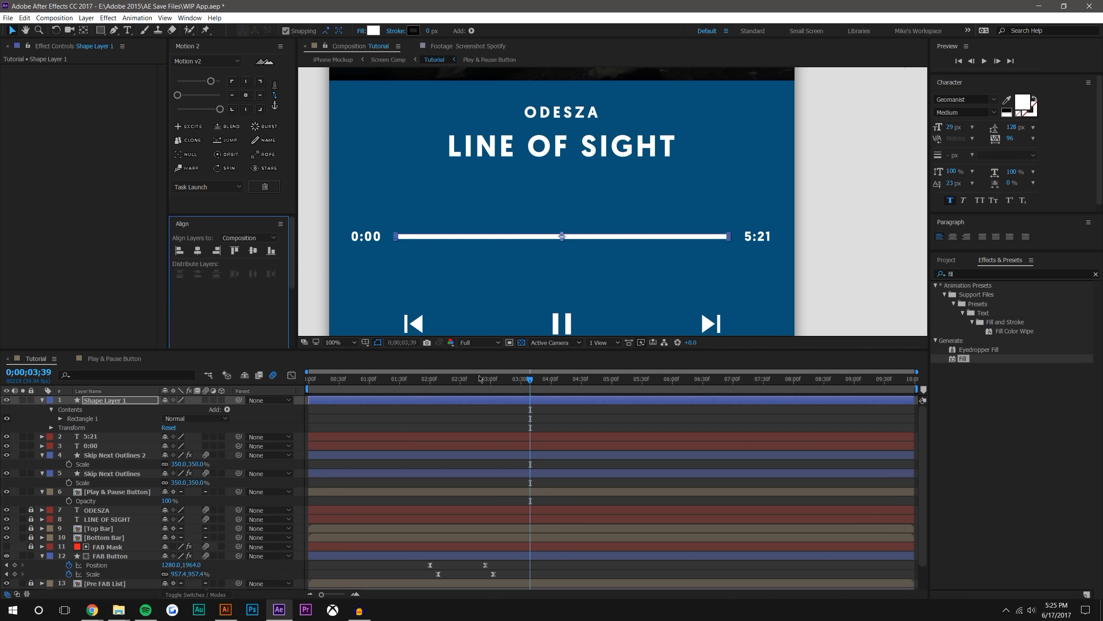
pyautogui.click(629, 419)
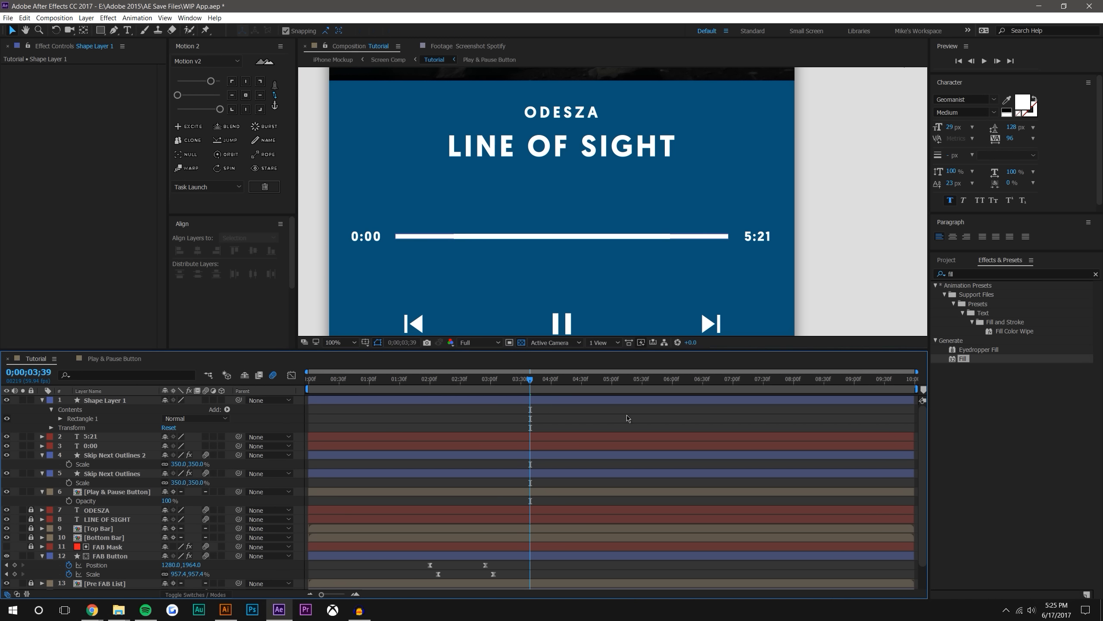
# Nudge the 5:21 and 0:00 labels slightly outward, away from the ends of the progress bar
pyautogui.click(778, 235)
pyautogui.press('Return')
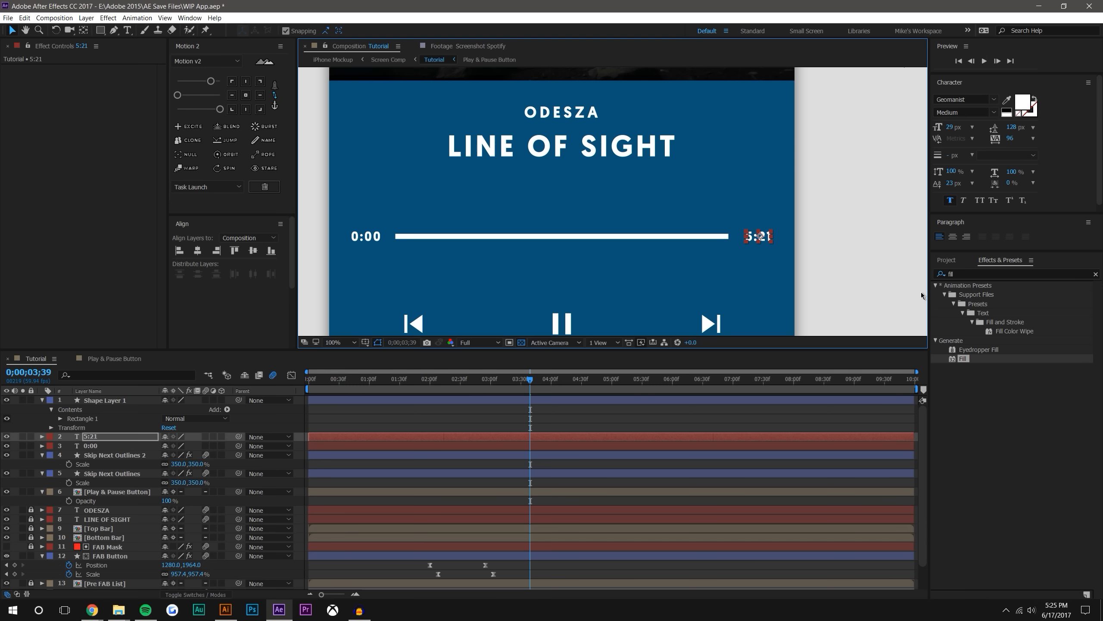
pyautogui.click(363, 239)
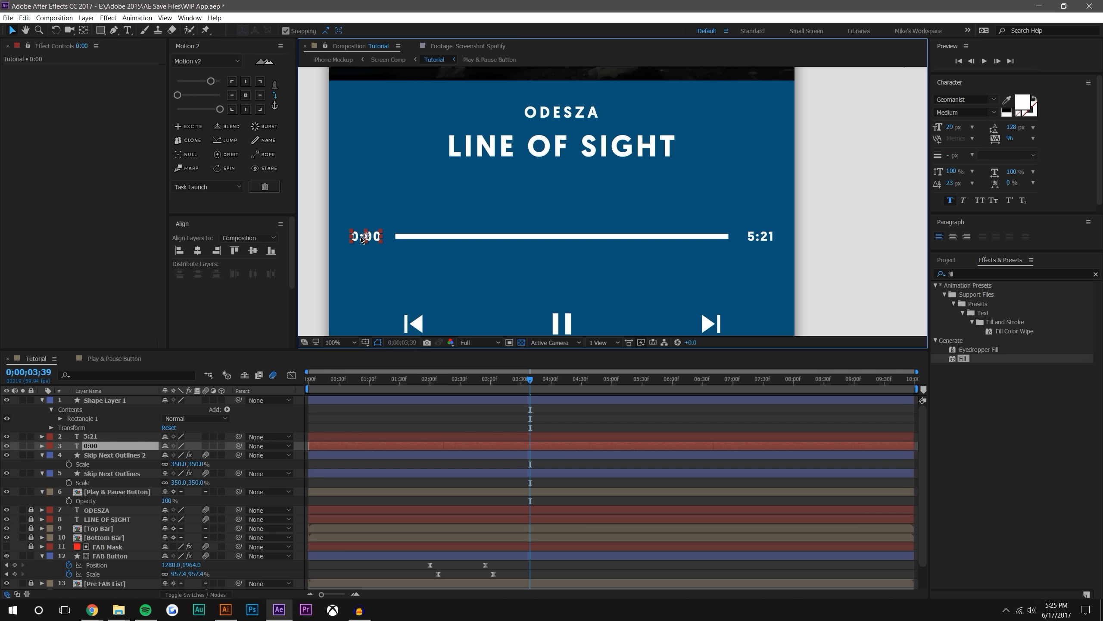
pyautogui.press('Return')
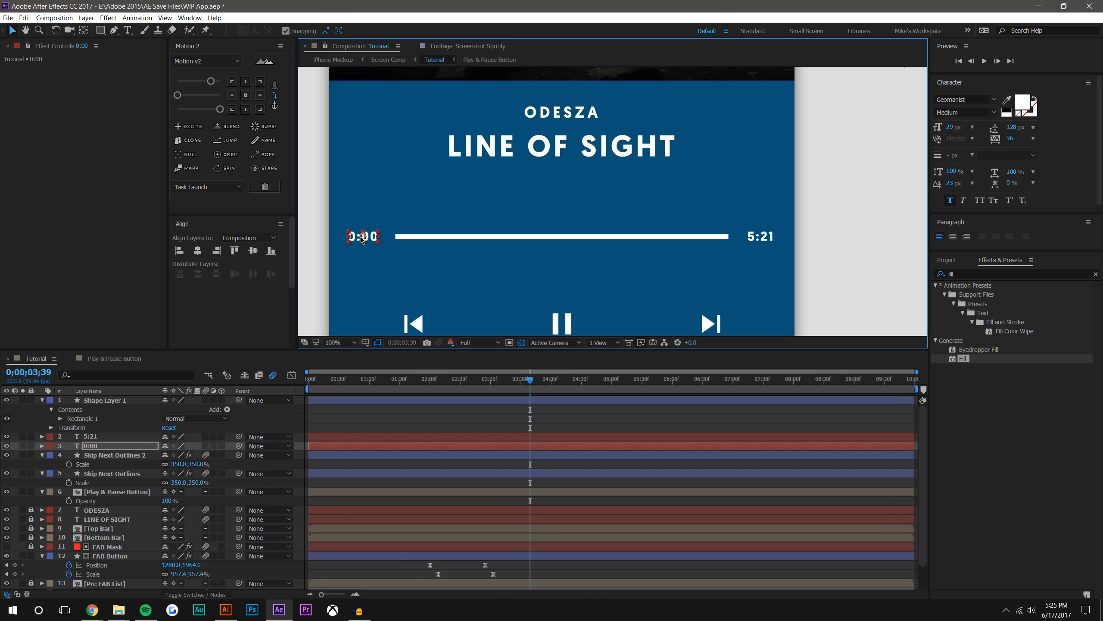
pyautogui.click(409, 238)
pyautogui.click(793, 188)
pyautogui.scroll(-1, 793, 189)
pyautogui.click(881, 167)
pyautogui.scroll(2, 628, 244)
pyautogui.scroll(-1, 887, 247)
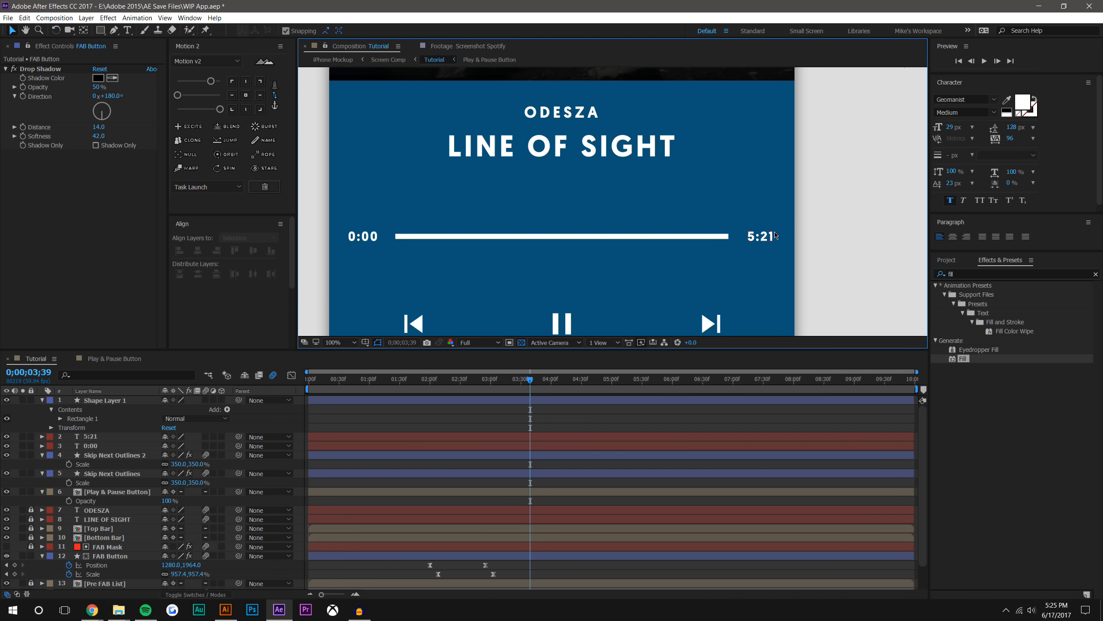
# Rename the progress bar's shape layer to "Music Bar BG"
pyautogui.click(502, 241)
pyautogui.rightClick(117, 403)
pyautogui.click(126, 403)
pyautogui.write('Music B')
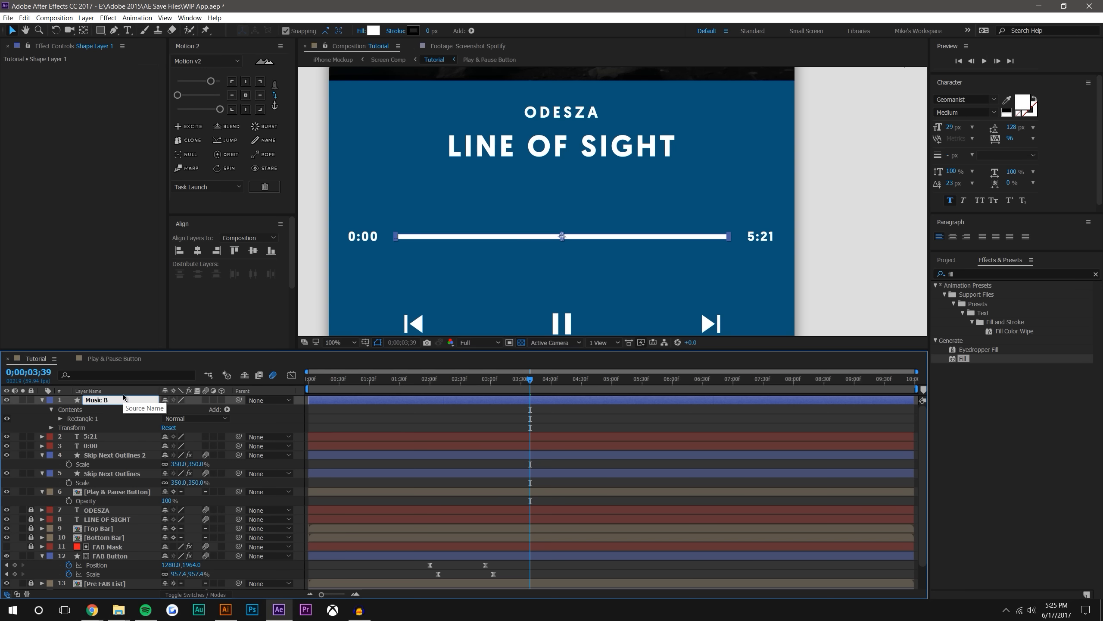
pyautogui.press('Return')
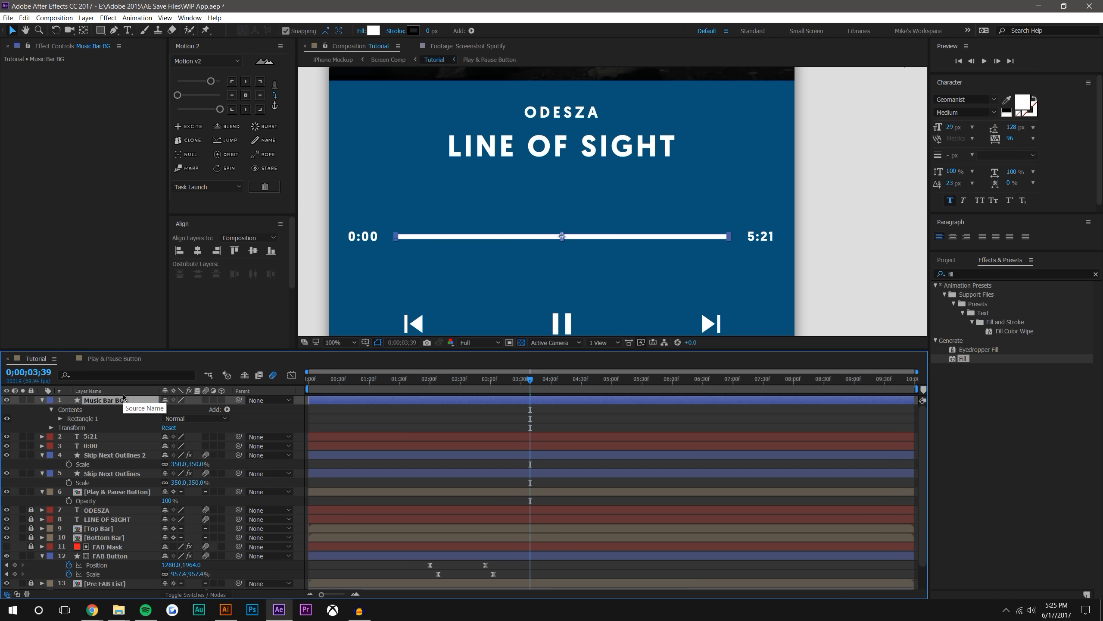
# Collapse the skip icon, Play & Pause Button and FAB Button layers, and lock the unlocked layers beneath Music Bar BG
pyautogui.click(42, 454)
pyautogui.click(42, 464)
pyautogui.click(41, 473)
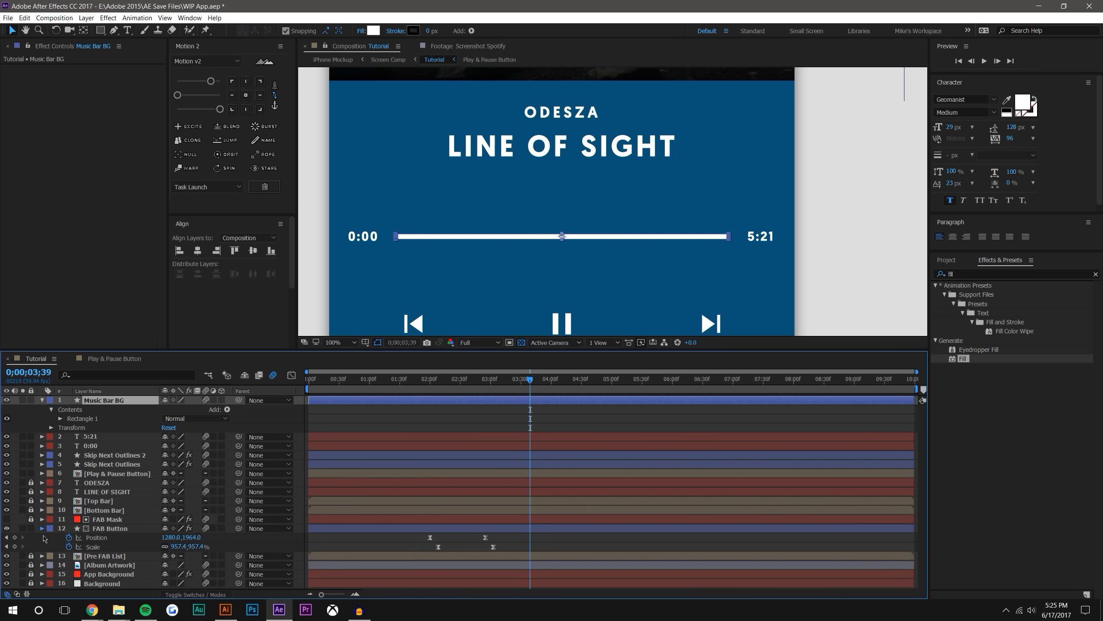
pyautogui.click(42, 528)
pyautogui.click(31, 528)
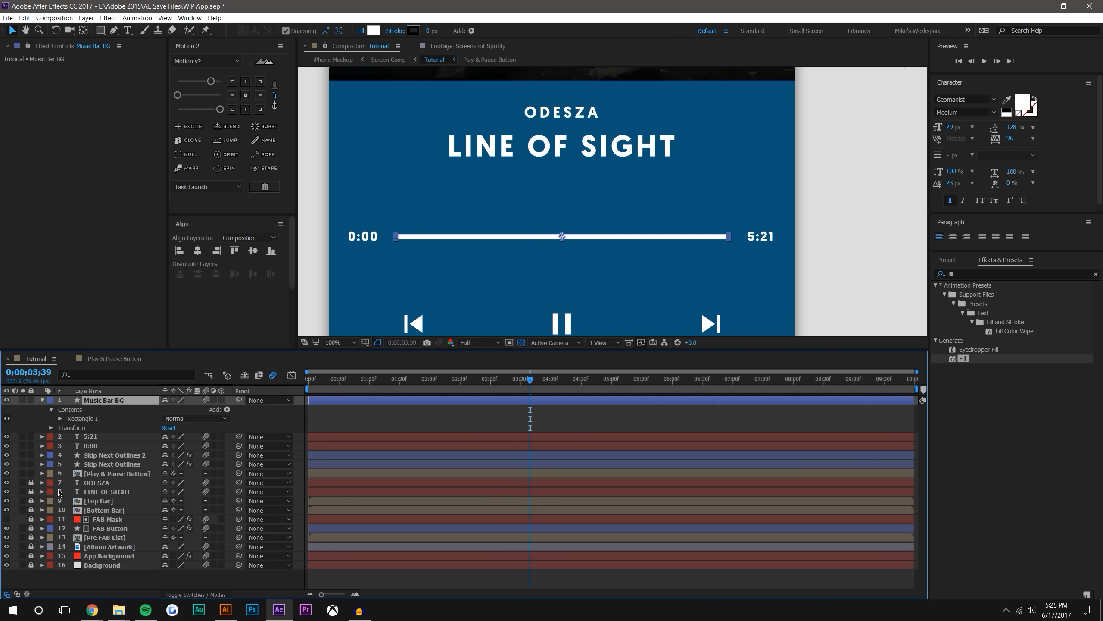
pyautogui.click(31, 473)
pyautogui.click(31, 446)
pyautogui.click(31, 436)
# Unlink the size proportions of Music Bar BG's rectangle path and set its height to 7
pyautogui.click(59, 418)
pyautogui.click(69, 428)
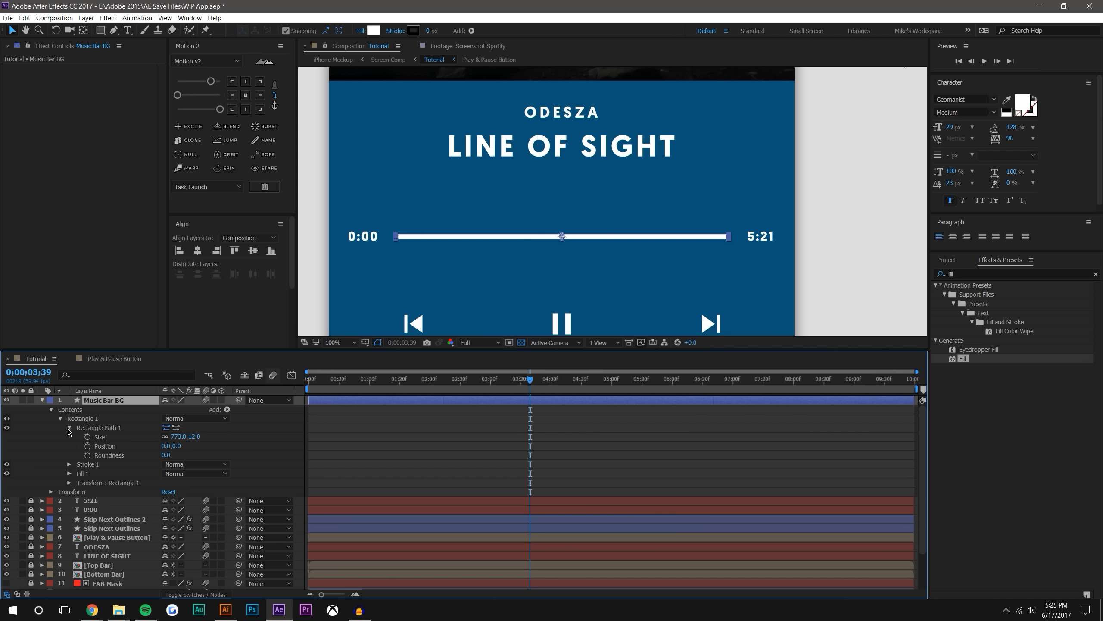
pyautogui.click(165, 437)
pyautogui.moveTo(193, 437); pyautogui.dragTo(146, 433)
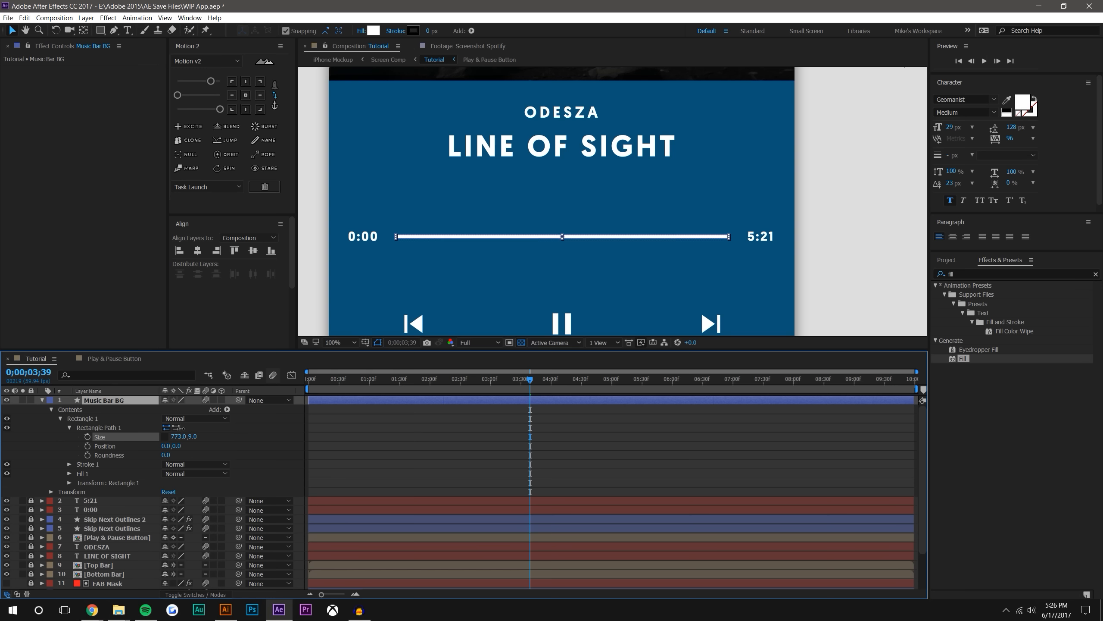
pyautogui.click(712, 490)
pyautogui.scroll(-1, 725, 238)
pyautogui.scroll(1, 570, 229)
# Set the roundness of Music Bar BG's rectangle path to 235 and check the rounded ends
pyautogui.moveTo(166, 455); pyautogui.dragTo(267, 455)
pyautogui.scroll(2, 723, 237)
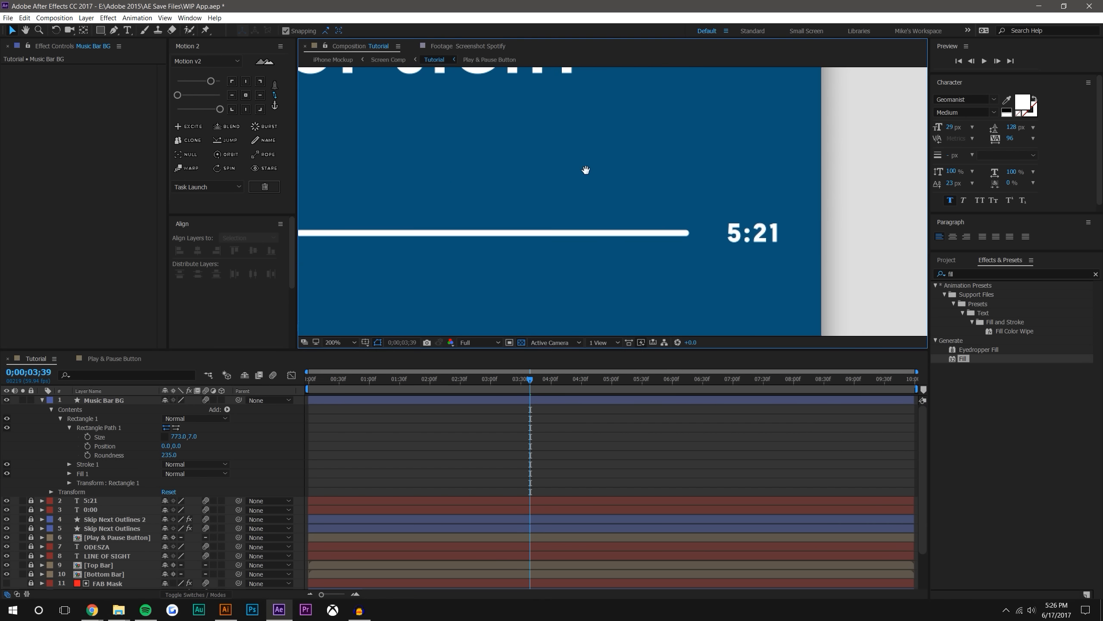
pyautogui.scroll(-2, 645, 235)
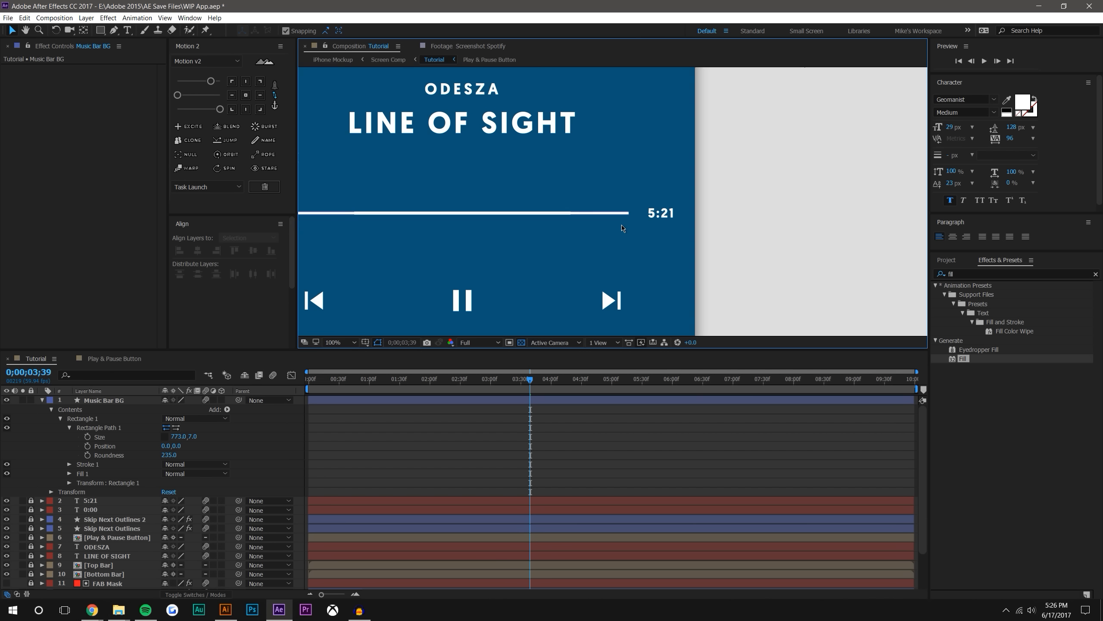
pyautogui.press('v')
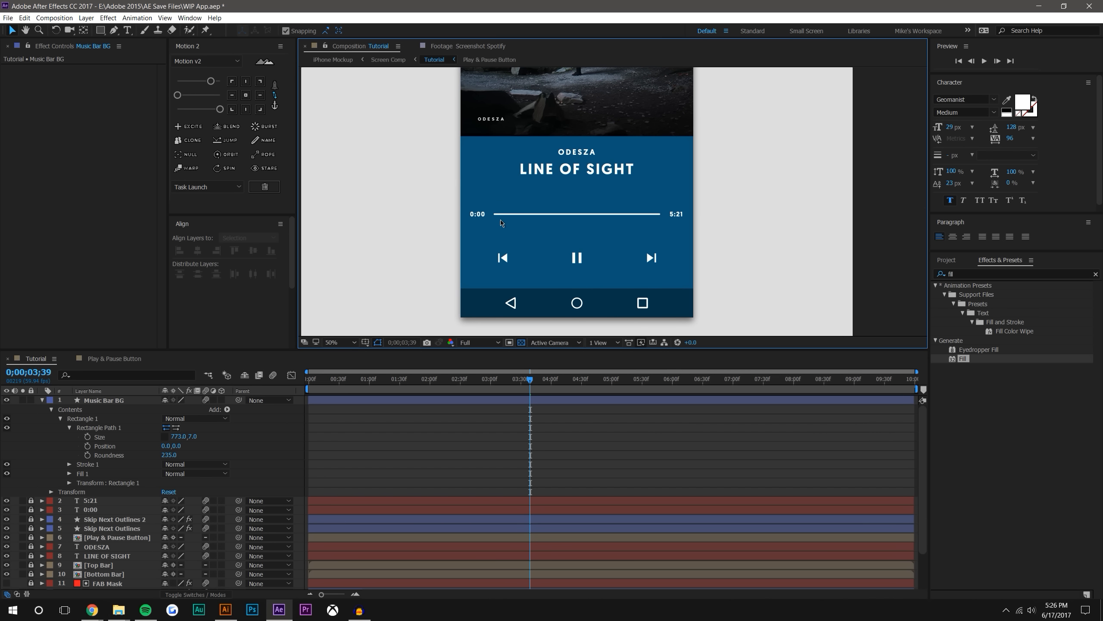
# Duplicate the Music Bar BG layer and rename the copy "Music Bar"
pyautogui.scroll(2, 525, 224)
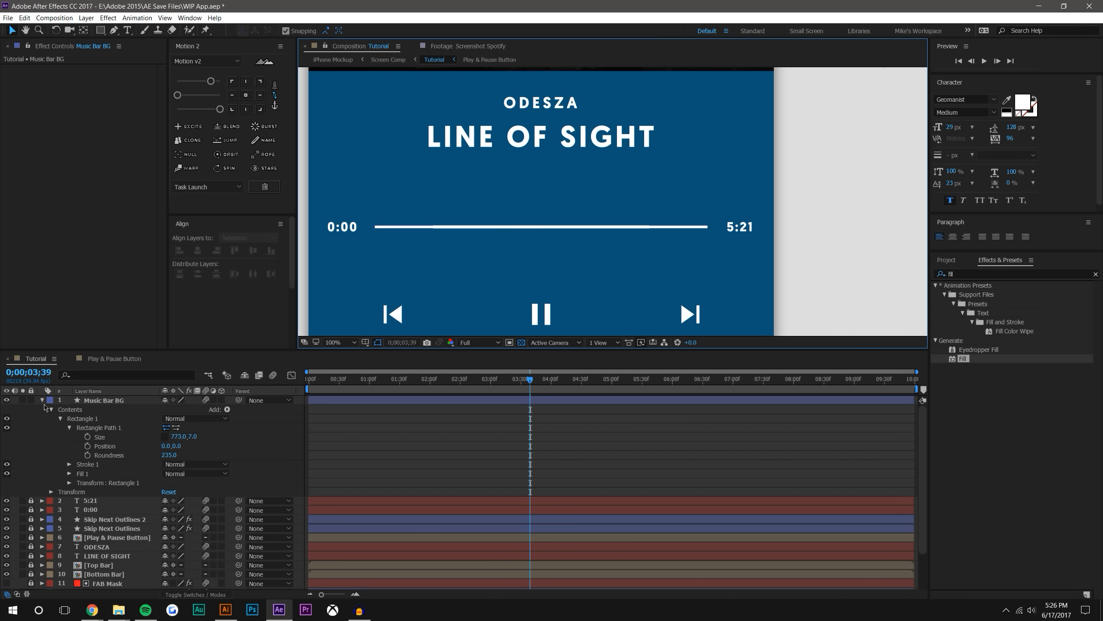
pyautogui.click(97, 401)
pyautogui.hotkey('ctrl', 'd')
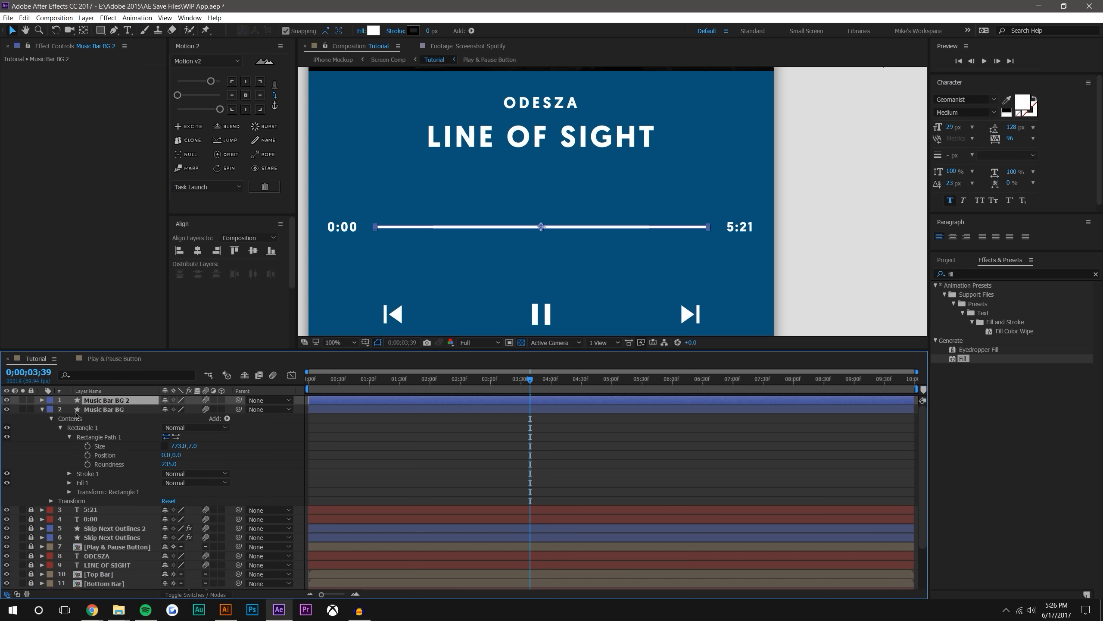
pyautogui.rightClick(112, 400)
pyautogui.click(120, 393)
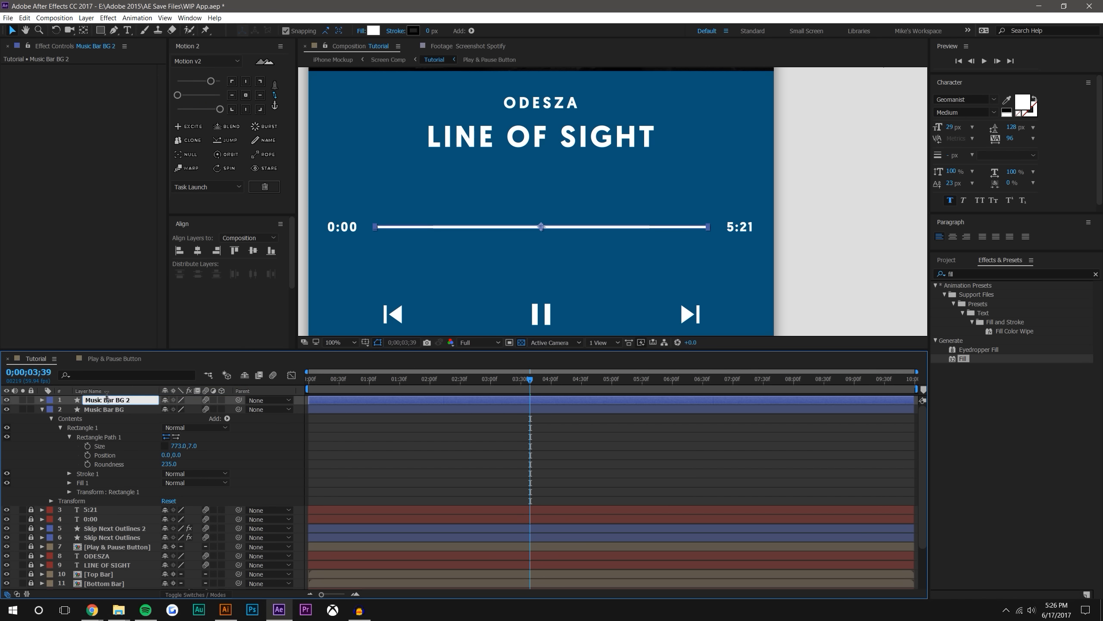
pyautogui.moveTo(136, 397); pyautogui.dragTo(117, 395)
pyautogui.press('BackSpace')
pyautogui.press('Return')
# Hide the Music Bar layer and set Music Bar BG's opacity to 40%
pyautogui.click(122, 411)
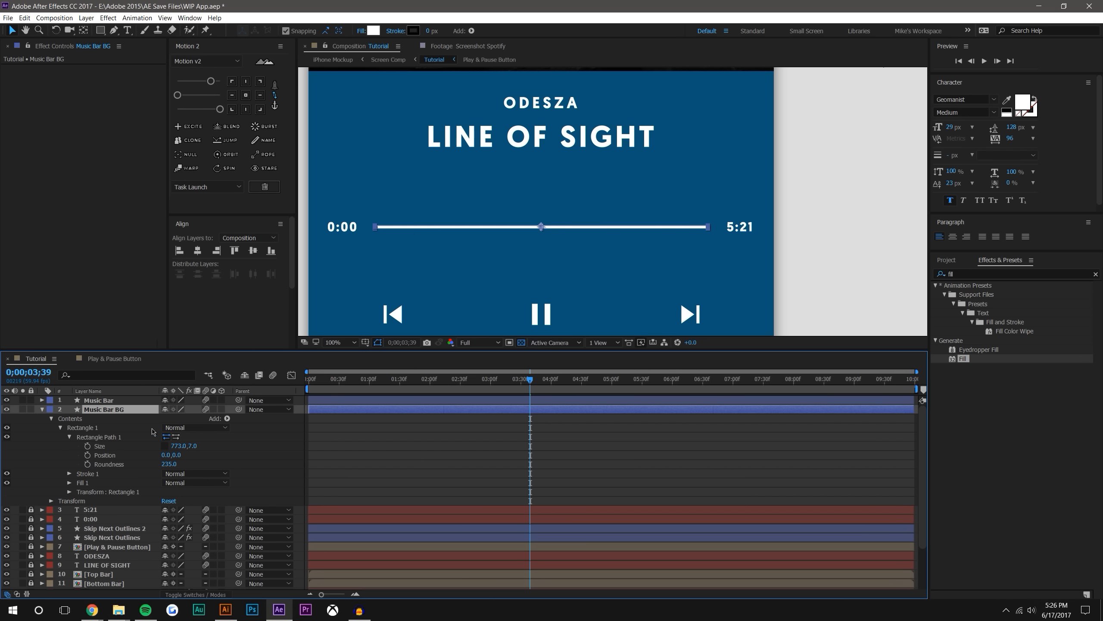
pyautogui.click(7, 400)
pyautogui.press('t')
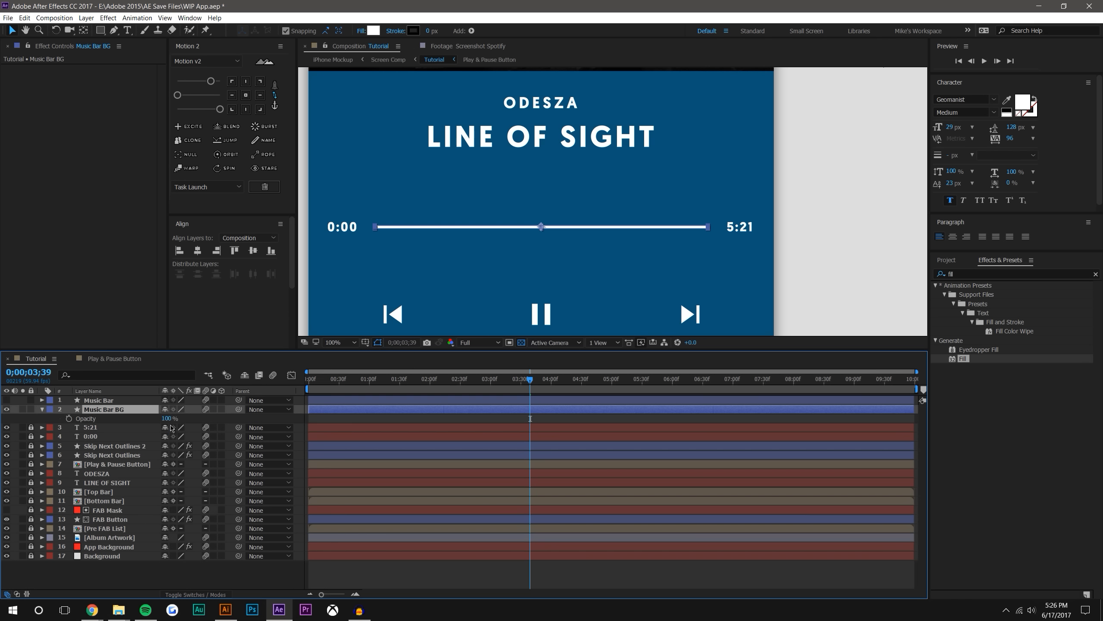
pyautogui.click(166, 419)
pyautogui.write('40')
pyautogui.press('Return')
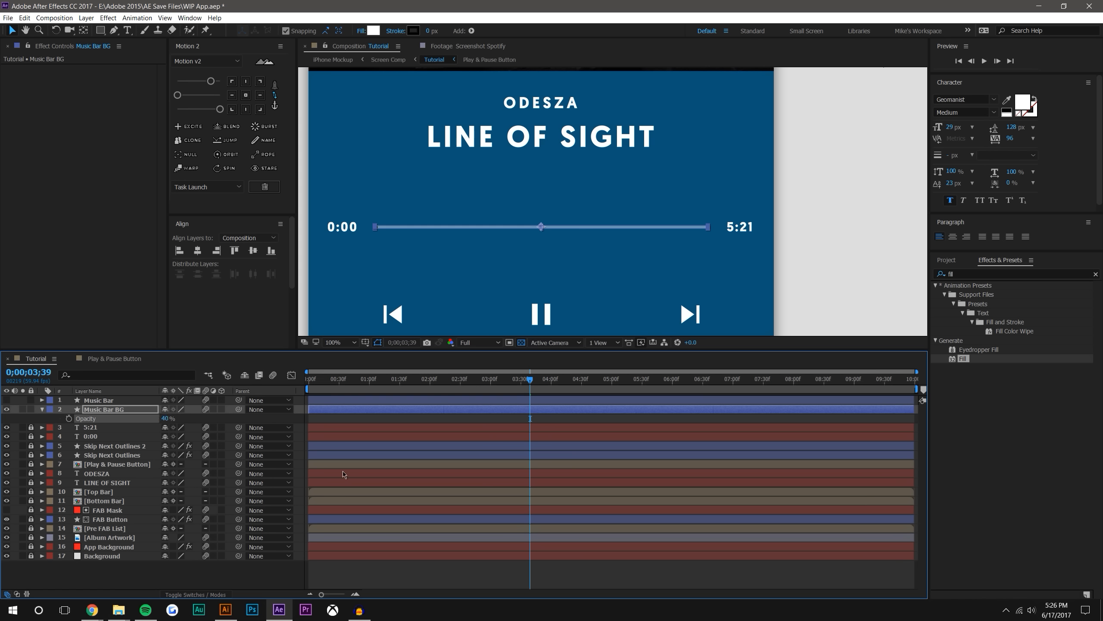
pyautogui.click(503, 574)
pyautogui.press(',')
pyautogui.press('.')
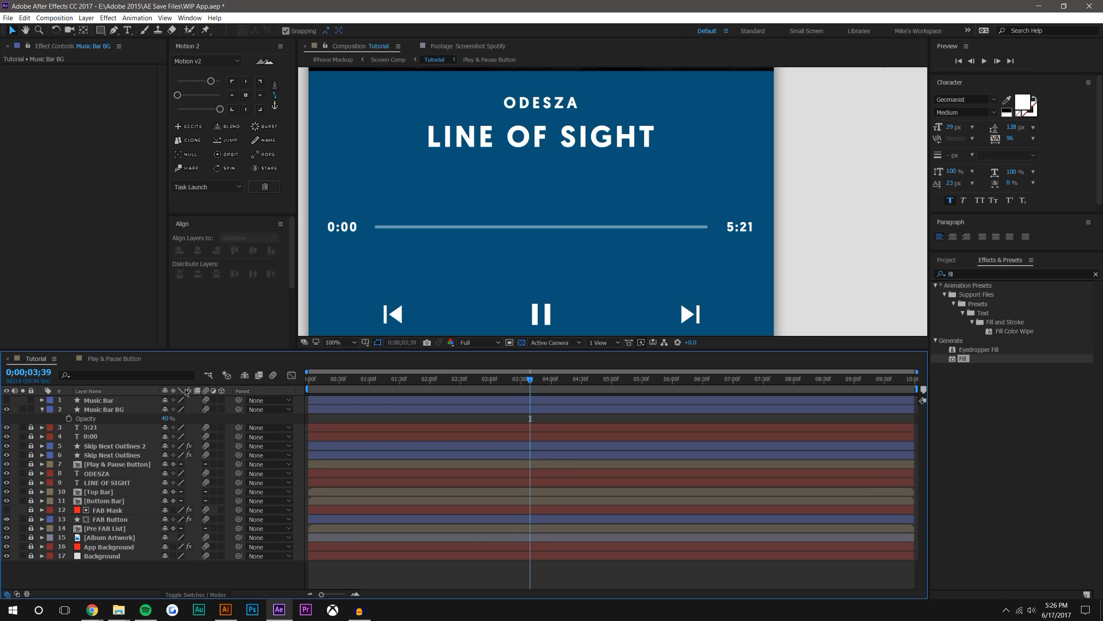
# Set Music Bar BG's opacity to 15% and check it on the player screen
pyautogui.click(168, 418)
pyautogui.write('15')
pyautogui.press('Return')
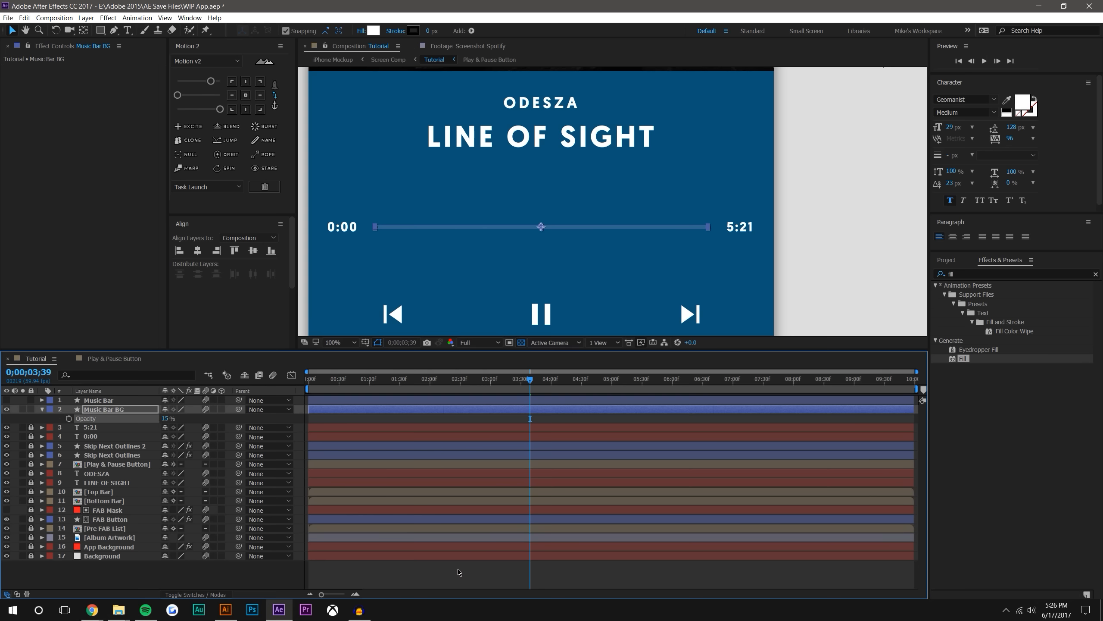
pyautogui.click(460, 573)
pyautogui.press(',')
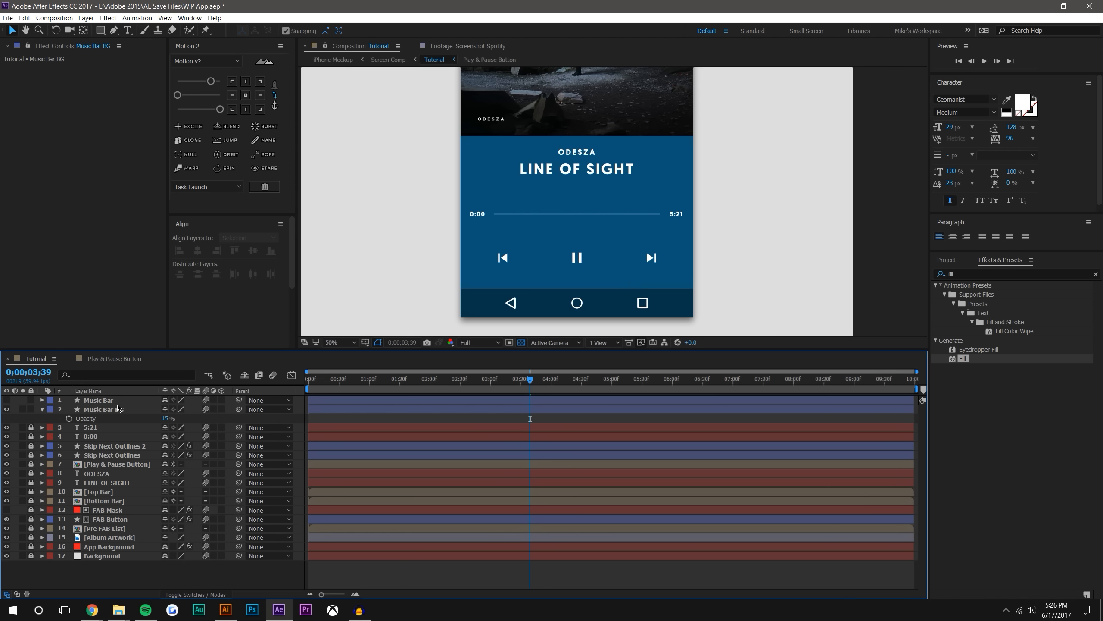
# Make the Music Bar layer visible again and examine it over the background bar
pyautogui.click(117, 401)
pyautogui.click(6, 400)
pyautogui.press('.')
pyautogui.press('.')
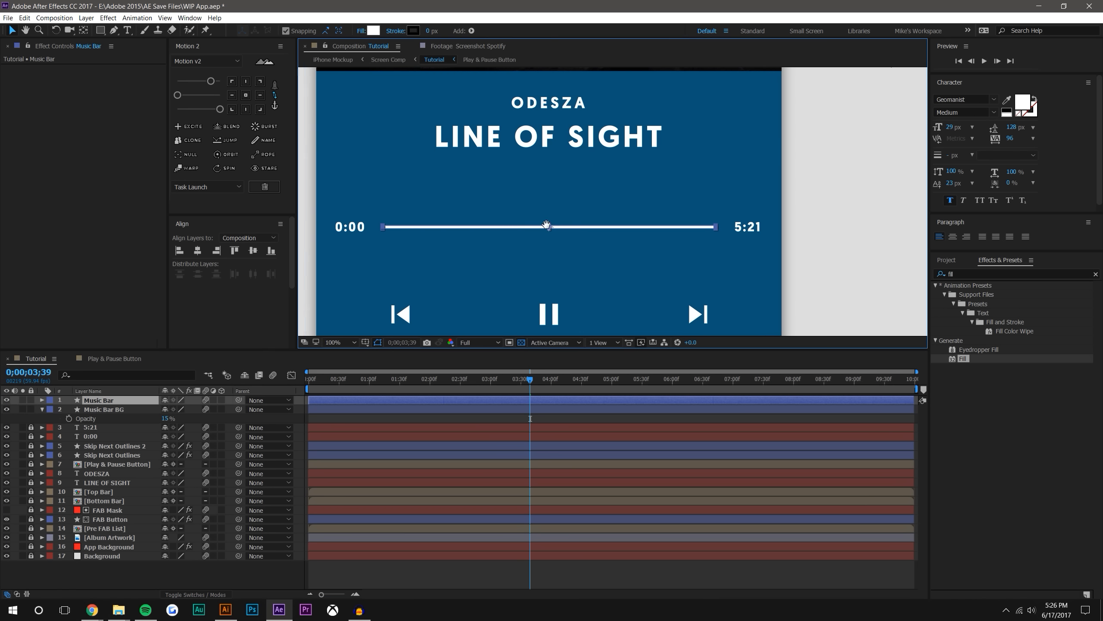
pyautogui.moveTo(623, 226); pyautogui.dragTo(614, 222)
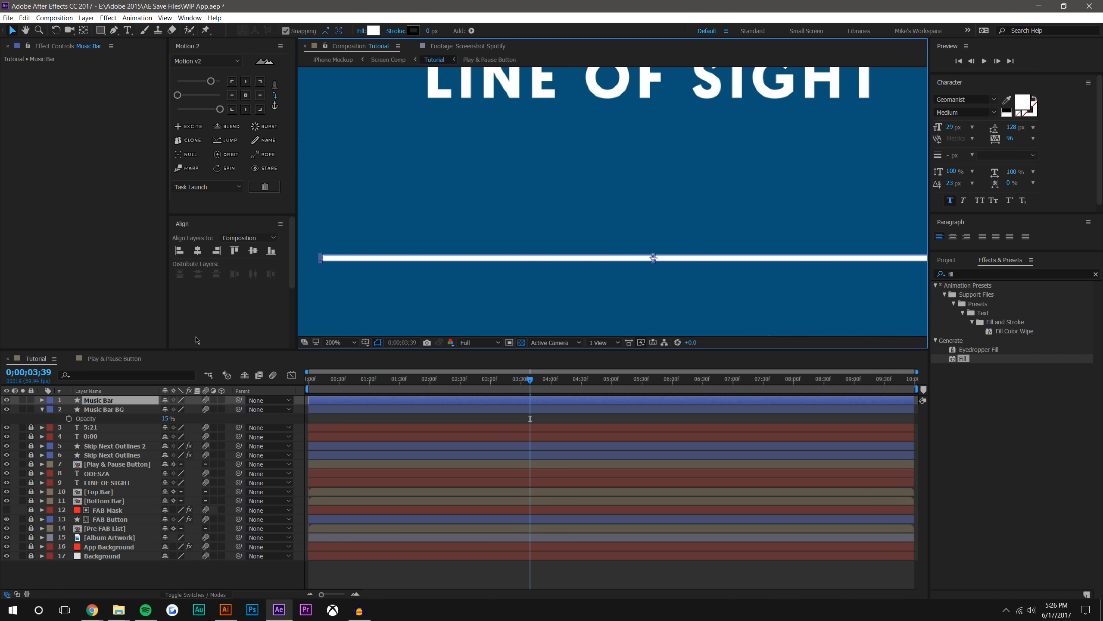
pyautogui.press(',')
# Collapse Music Bar BG and set the width of Music Bar's rectangle path to 0
pyautogui.click(42, 409)
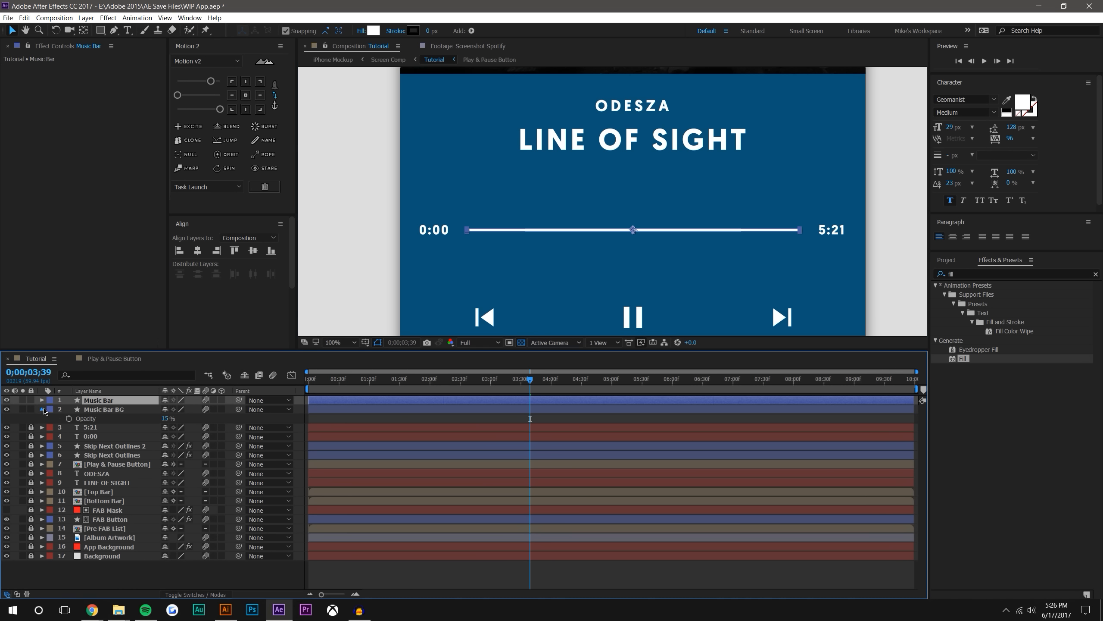
pyautogui.click(42, 400)
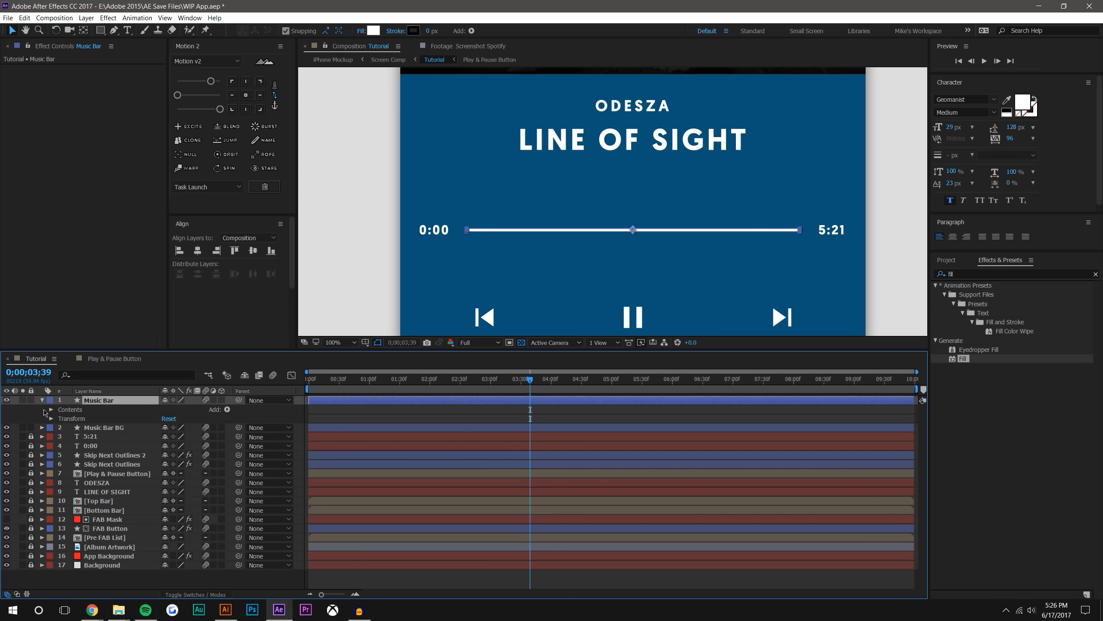
pyautogui.click(51, 409)
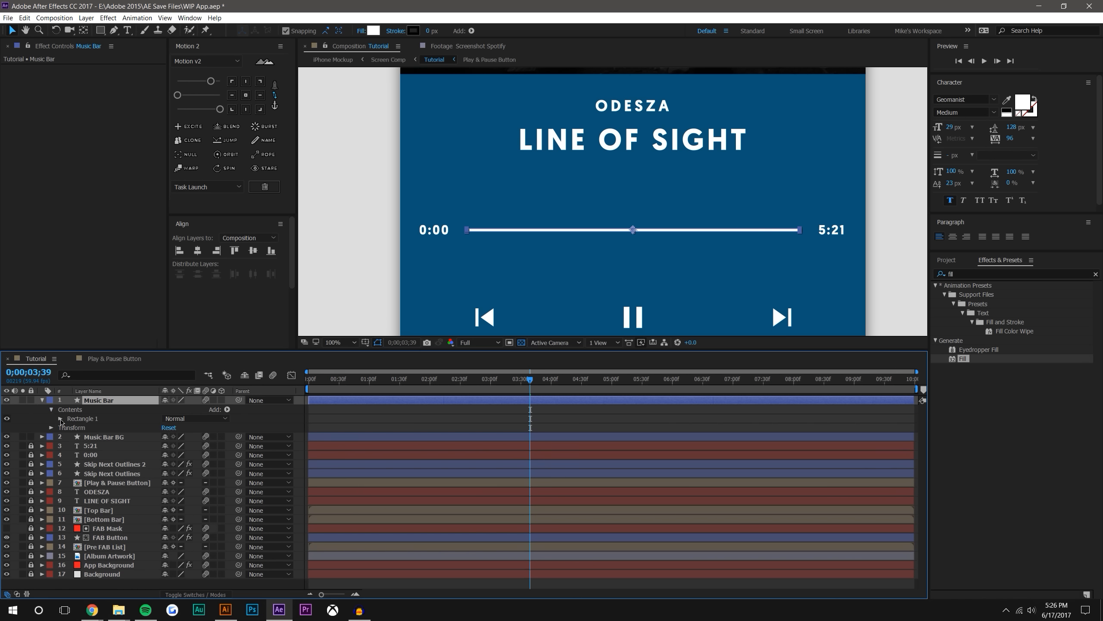
pyautogui.click(61, 419)
pyautogui.click(69, 428)
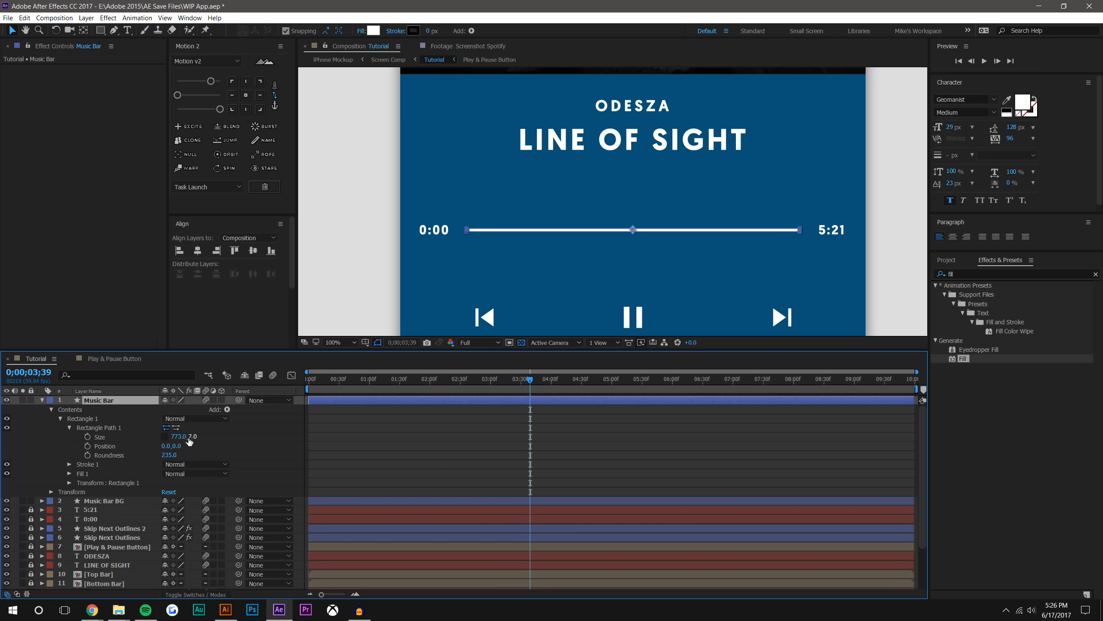
pyautogui.click(176, 436)
pyautogui.write('0')
pyautogui.press('Return')
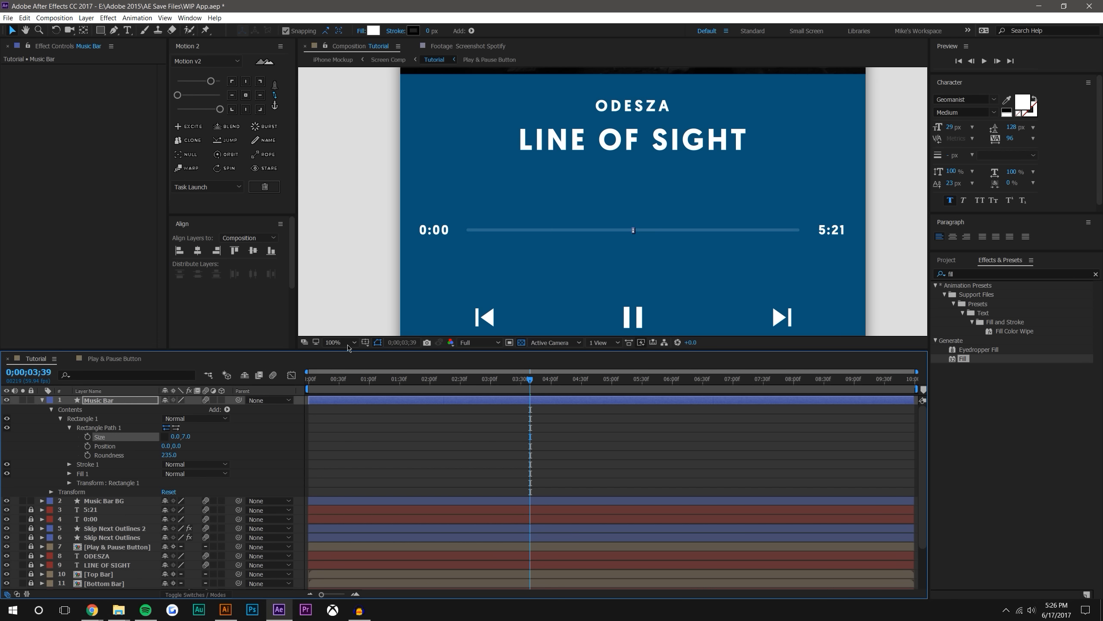
# Move Music Bar's rectangle path to the start of the background bar, at a horizontal position of -386.6
pyautogui.moveTo(166, 445); pyautogui.dragTo(126, 448)
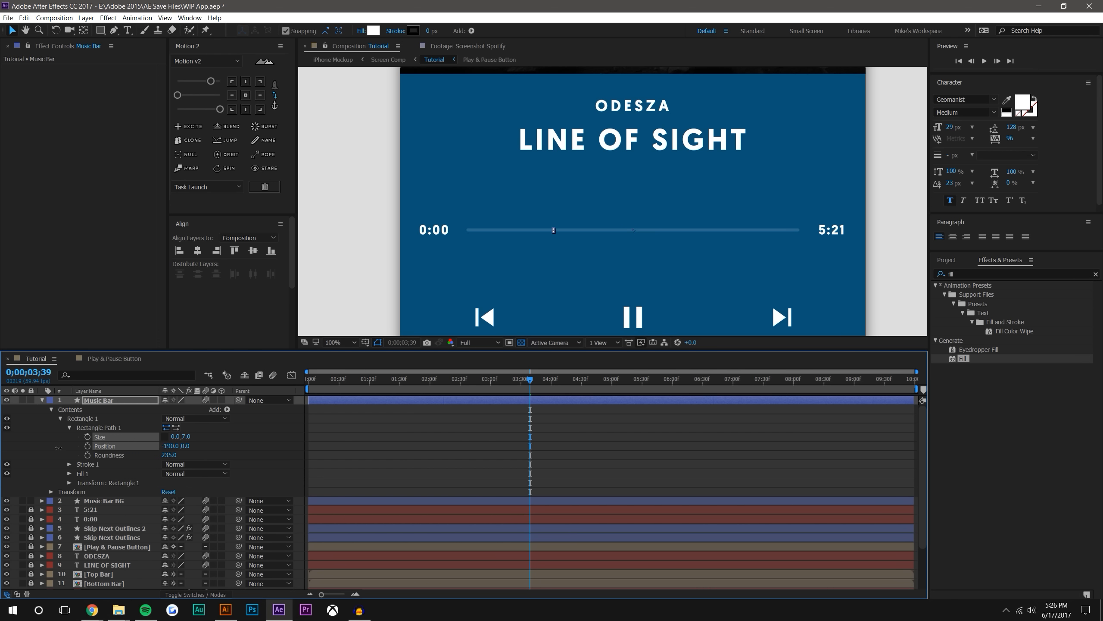
pyautogui.moveTo(1, 450); pyautogui.dragTo(1, 449)
pyautogui.scroll(1, 406, 278)
pyautogui.moveTo(408, 279); pyautogui.dragTo(662, 238)
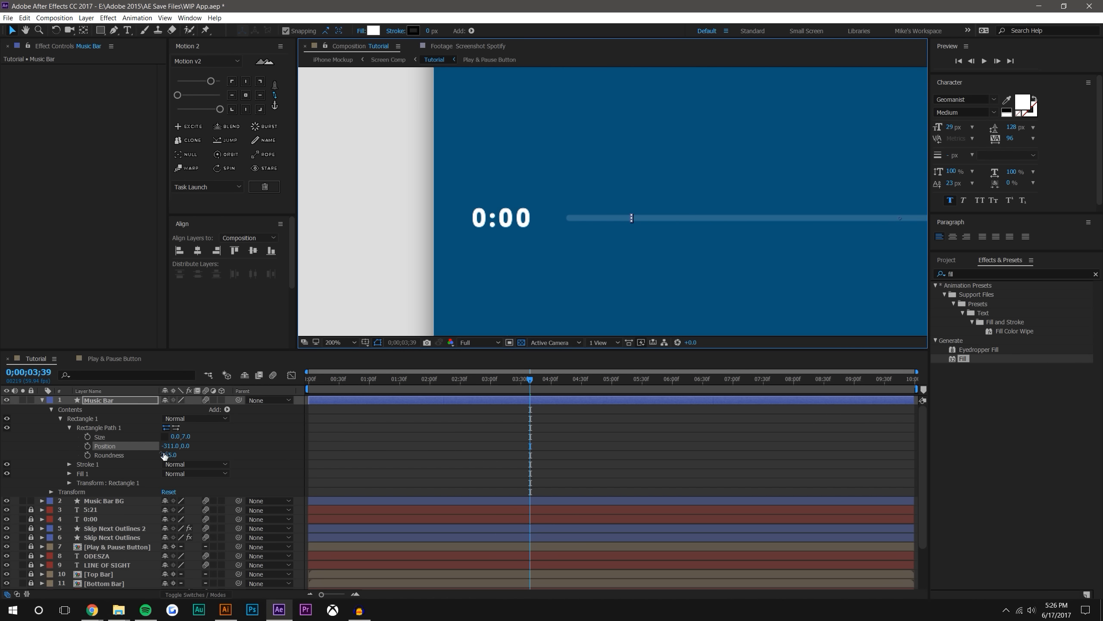
pyautogui.moveTo(167, 446); pyautogui.dragTo(128, 443)
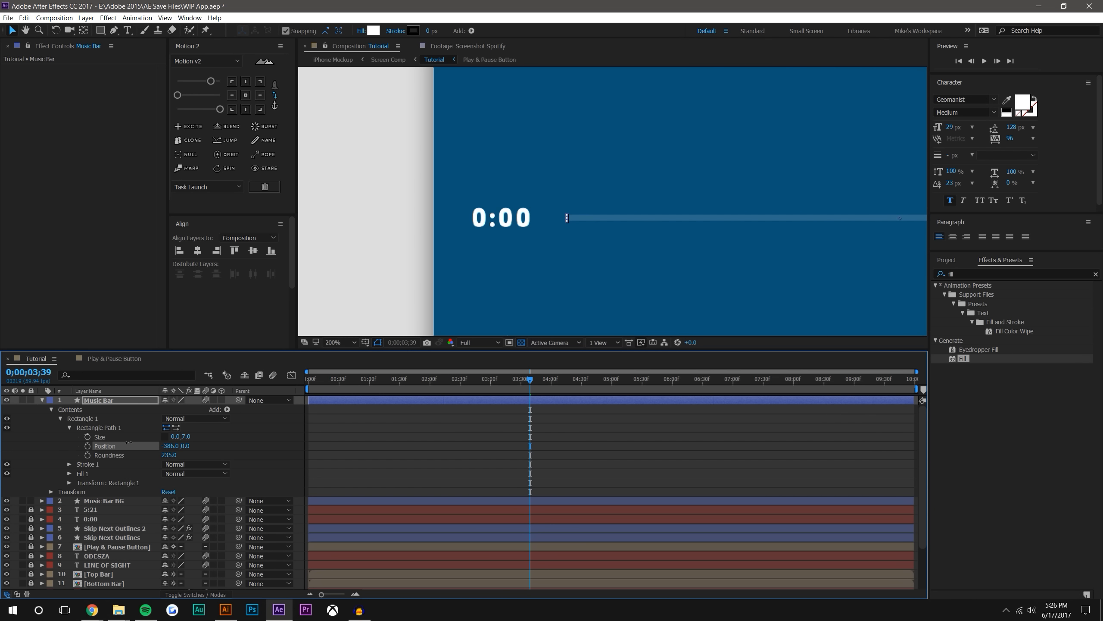
pyautogui.press('.')
pyautogui.press('.')
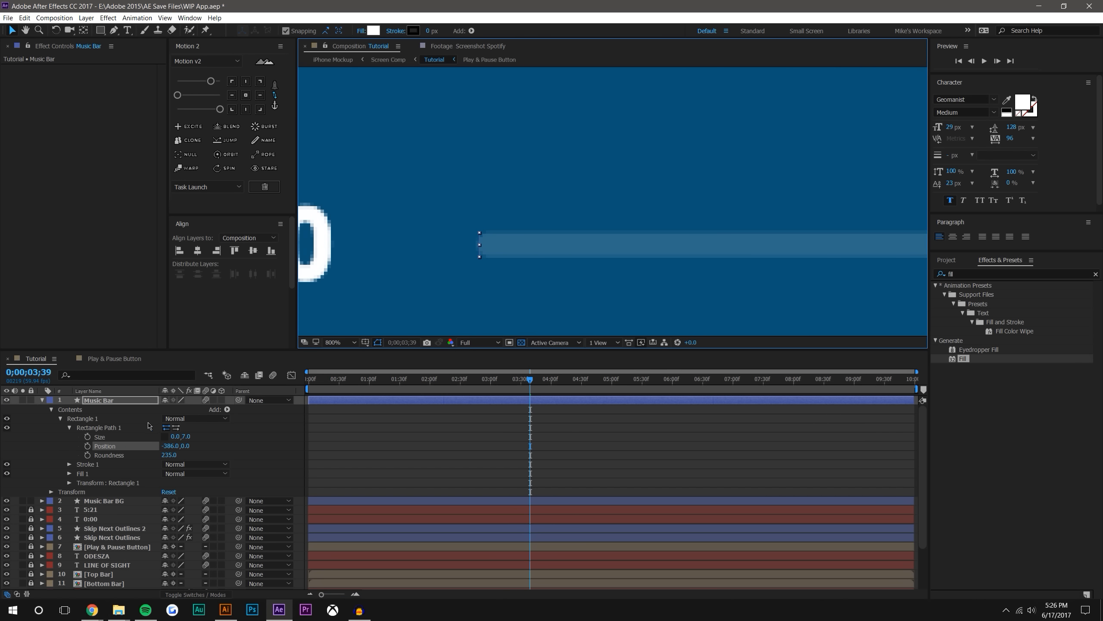
pyautogui.moveTo(168, 445); pyautogui.dragTo(166, 445)
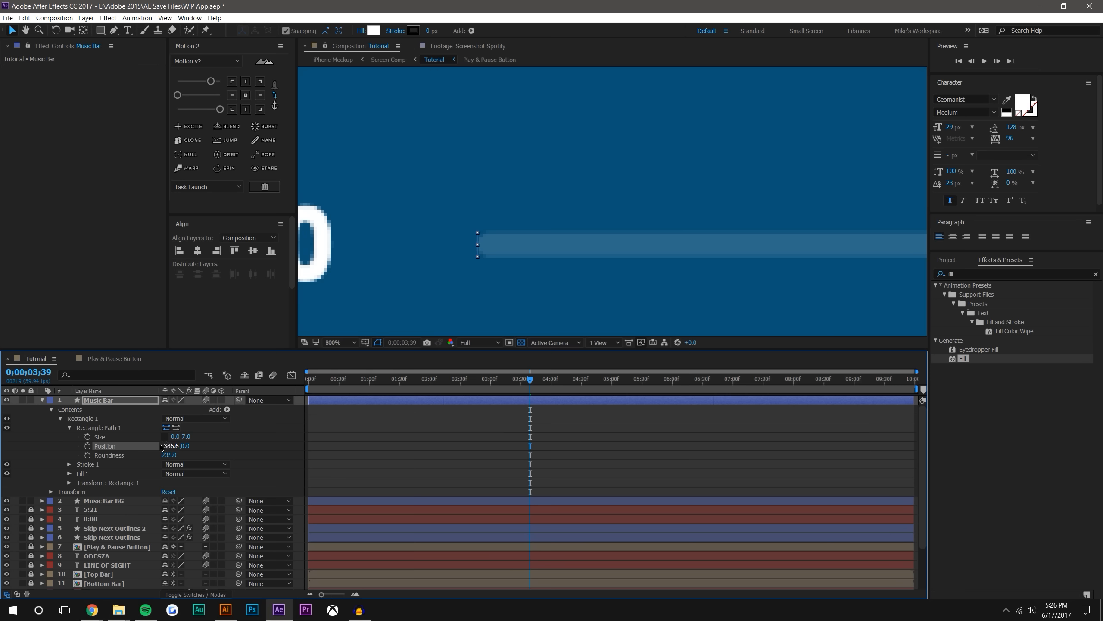
# Add Size and Position keyframes to Music Bar's rectangle path at 0;00;03;39
pyautogui.click(88, 446)
pyautogui.click(87, 437)
pyautogui.press(',')
pyautogui.press(',')
pyautogui.press(',')
pyautogui.press(',')
pyautogui.press(',')
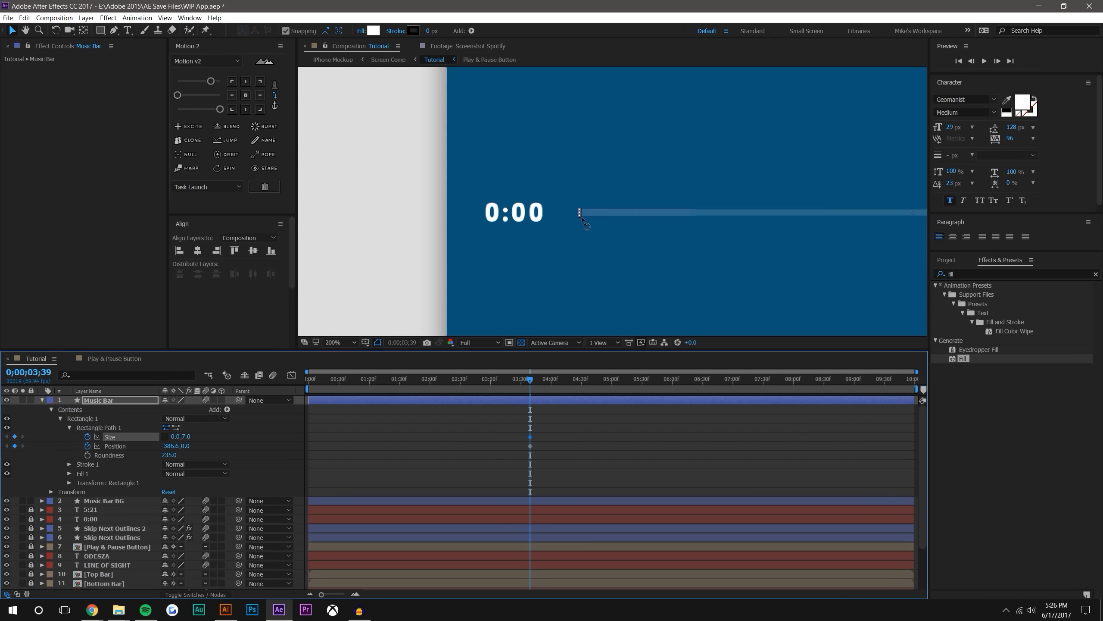
pyautogui.click(265, 595)
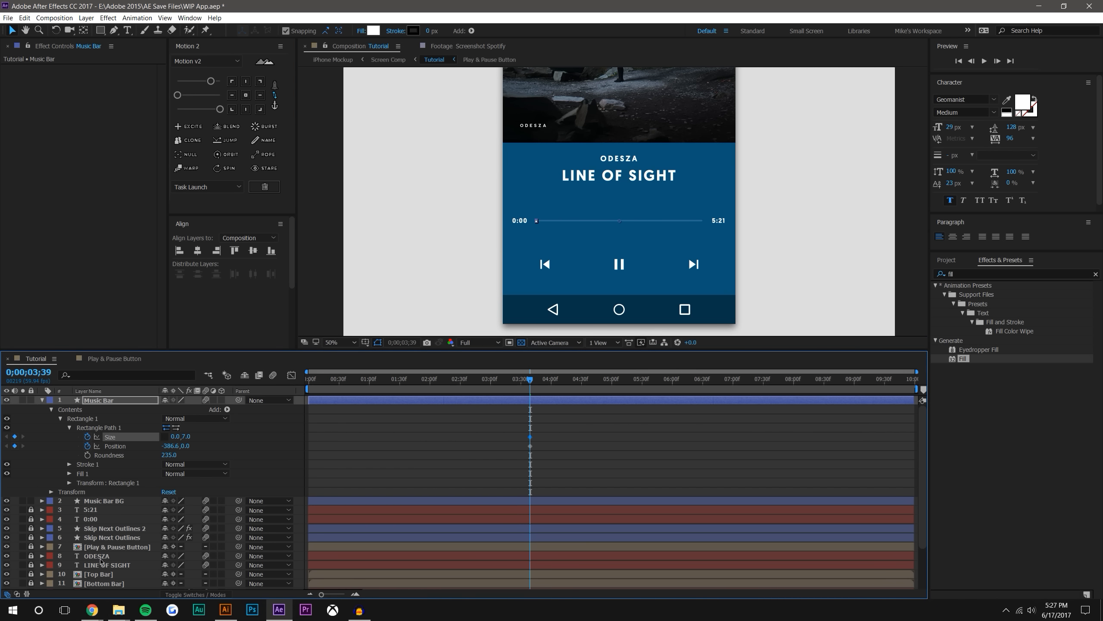
# Unlock the FAB Button layer, reveal its keyframes for timing reference, and lock it again
pyautogui.scroll(-2, 106, 546)
pyautogui.click(122, 550)
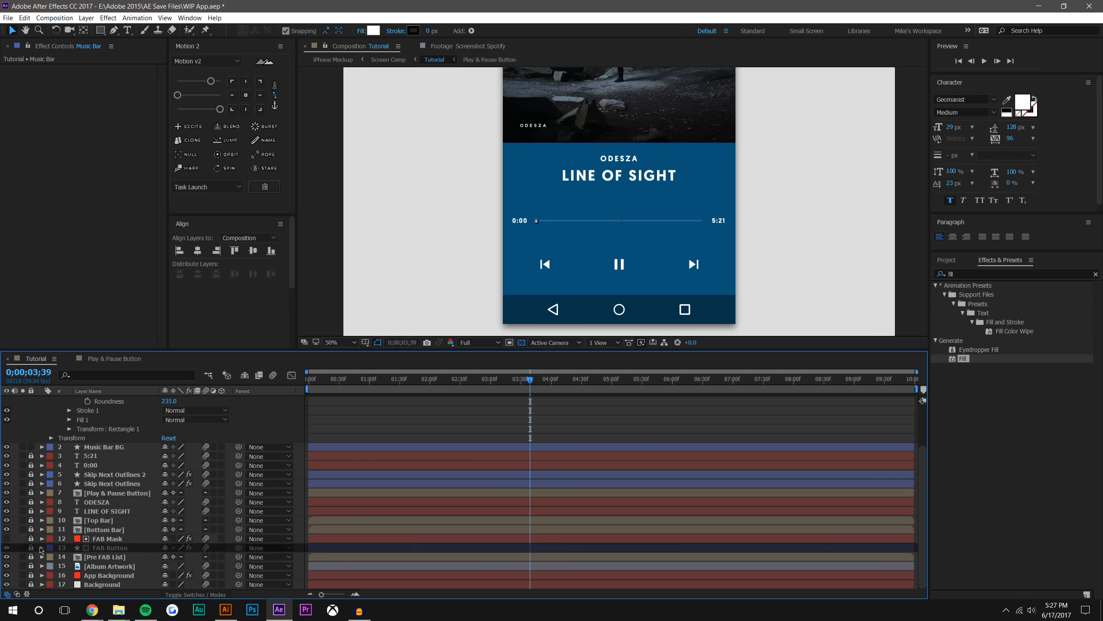
pyautogui.click(35, 550)
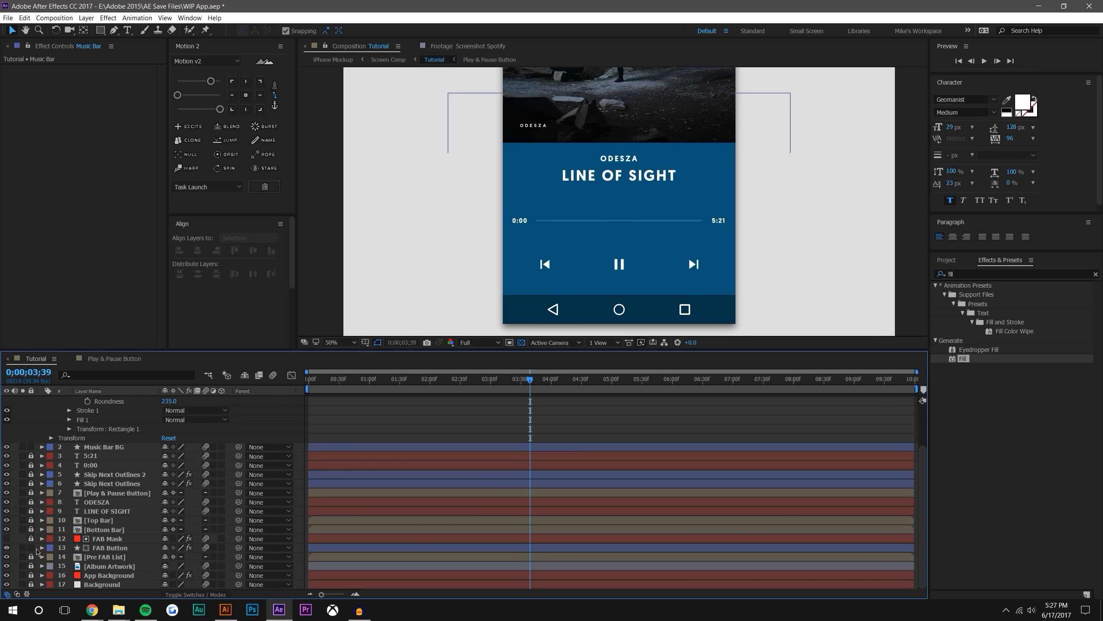
pyautogui.click(114, 549)
pyautogui.press('u')
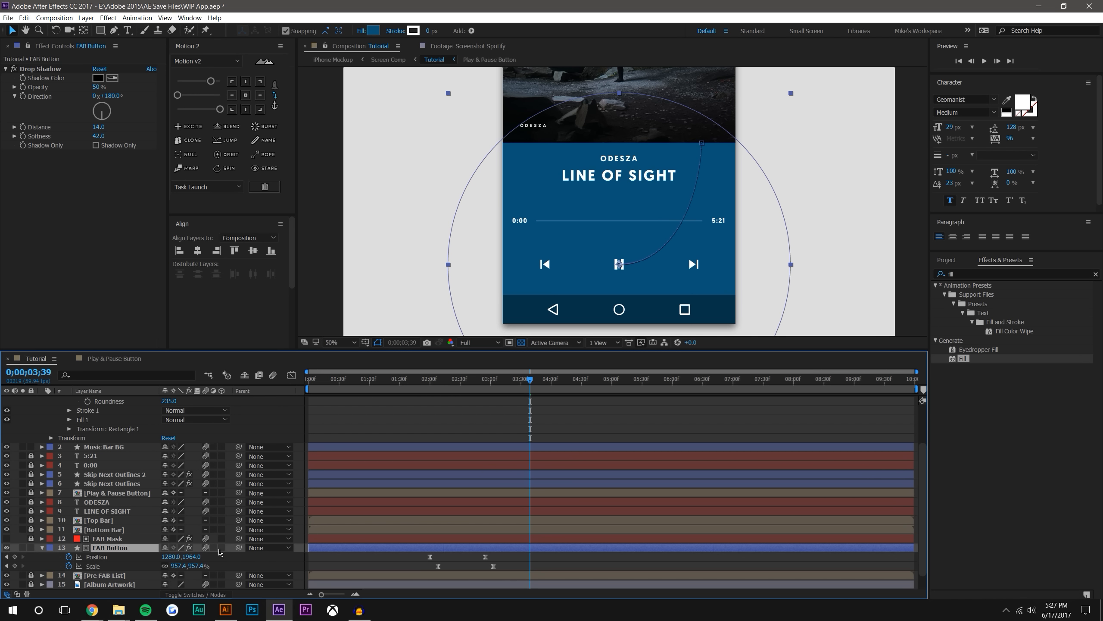
pyautogui.click(30, 547)
# Move Music Bar's Size and Position keyframes to 0;00;03;30
pyautogui.moveTo(431, 378); pyautogui.dragTo(521, 378)
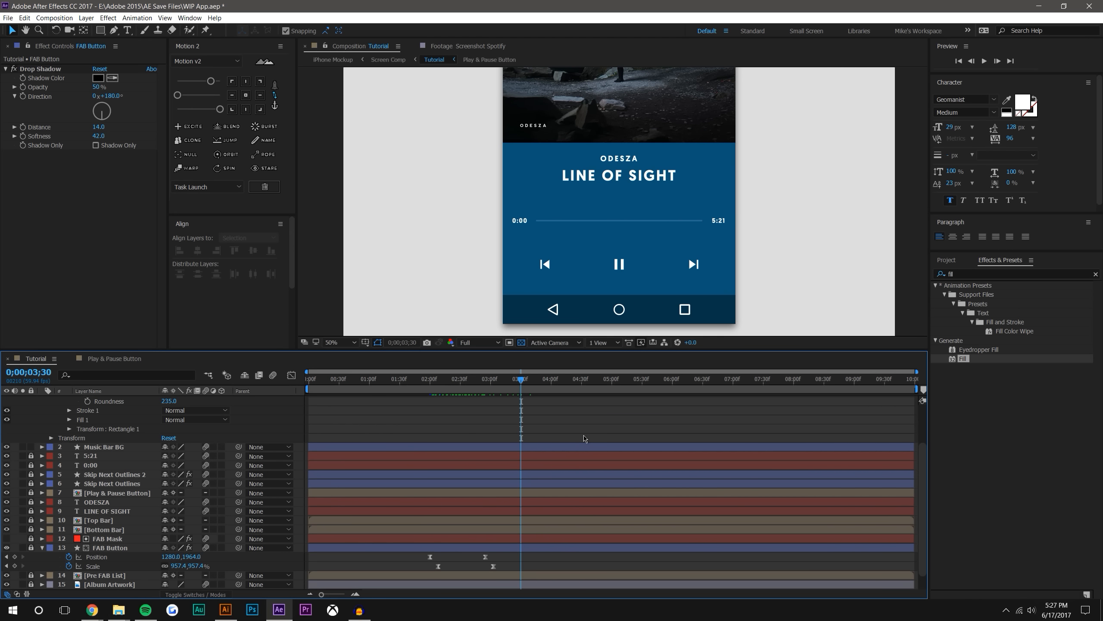
pyautogui.scroll(3, 585, 438)
pyautogui.click(522, 437)
pyautogui.moveTo(522, 446); pyautogui.dragTo(521, 445)
pyautogui.scroll(1, 549, 258)
# At 0;00;09;59, set the width of Music Bar's rectangle path to 135 and its horizontal position to -319
pyautogui.moveTo(520, 379); pyautogui.dragTo(952, 371)
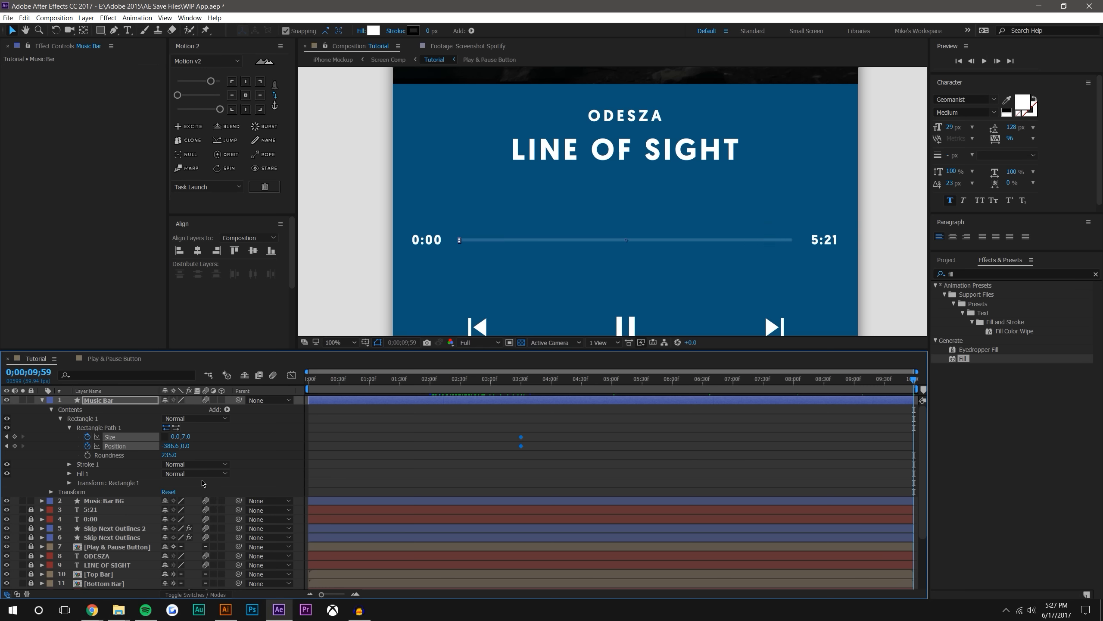
pyautogui.moveTo(175, 437); pyautogui.dragTo(237, 430)
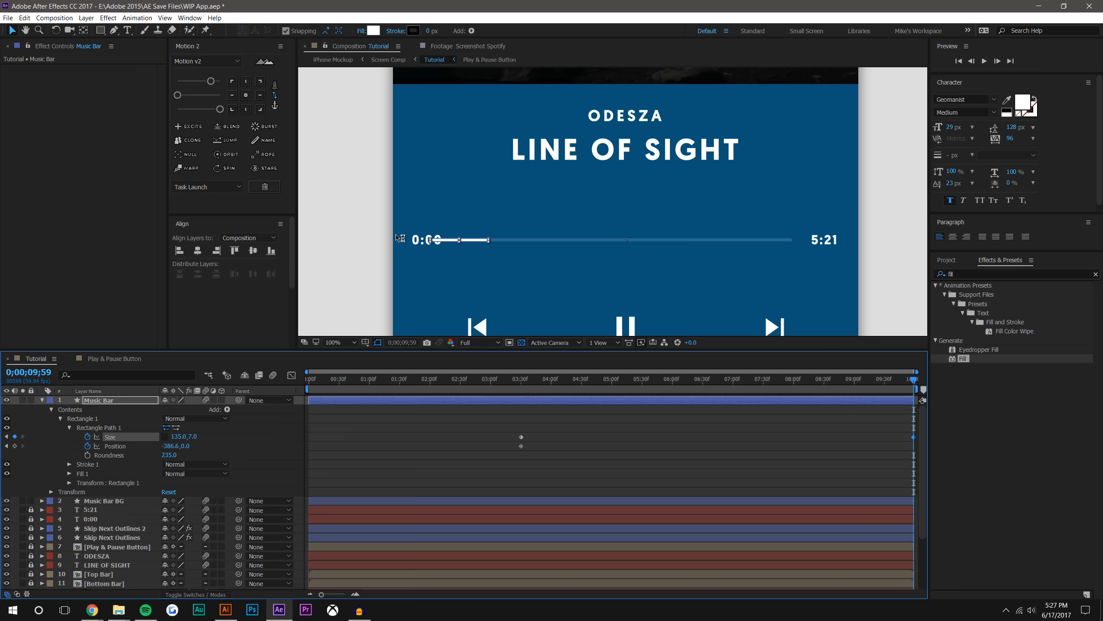
pyautogui.scroll(2, 514, 225)
pyautogui.moveTo(513, 224); pyautogui.dragTo(829, 195)
pyautogui.scroll(1, 651, 248)
pyautogui.moveTo(651, 248); pyautogui.dragTo(507, 202)
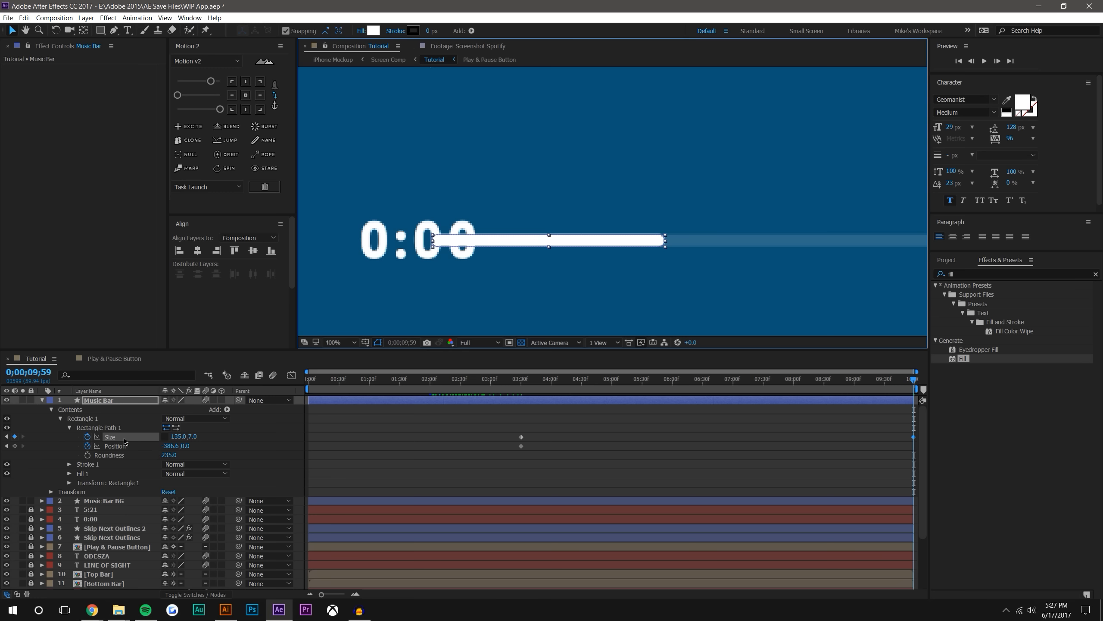
pyautogui.moveTo(173, 445)
pyautogui.mouseDown()
pyautogui.moveTo(207, 441)
pyautogui.moveTo(160, 446)
pyautogui.mouseUp()
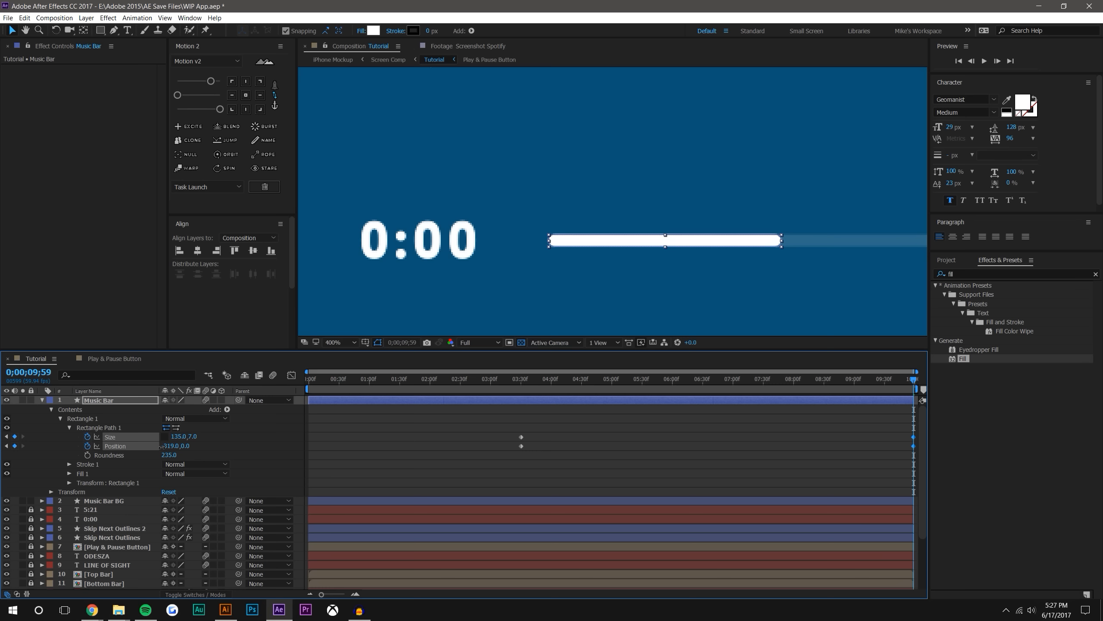
# Scrub the timeline from about 0;00;03;30 to the end to check the progress bar's growth
pyautogui.click(569, 430)
pyautogui.scroll(-3, 621, 200)
pyautogui.scroll(-2, 621, 200)
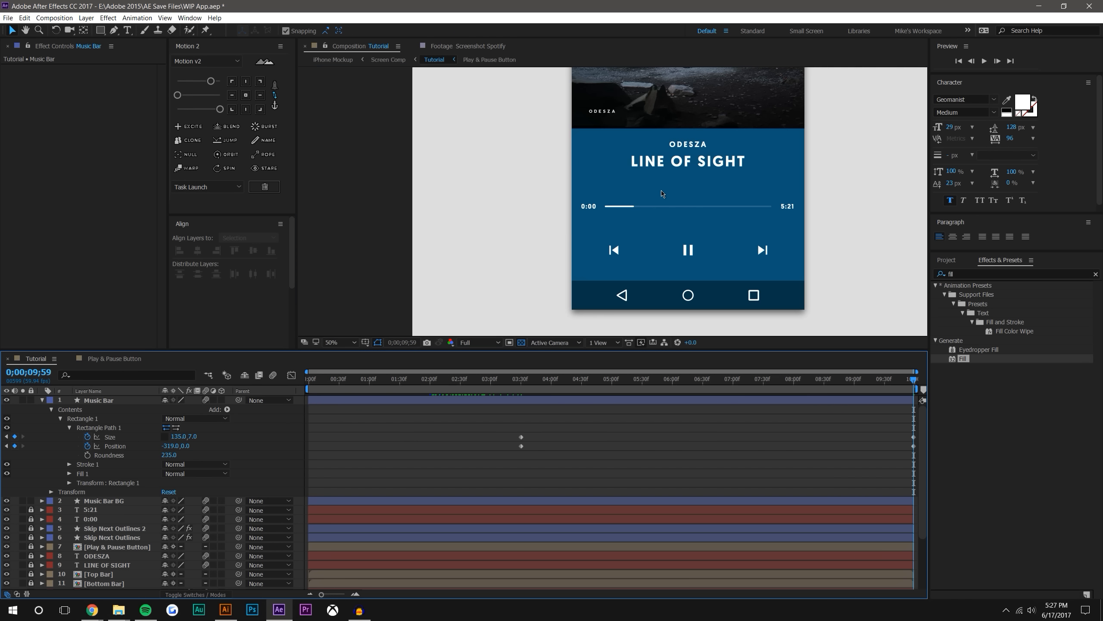
pyautogui.moveTo(661, 192); pyautogui.dragTo(560, 212)
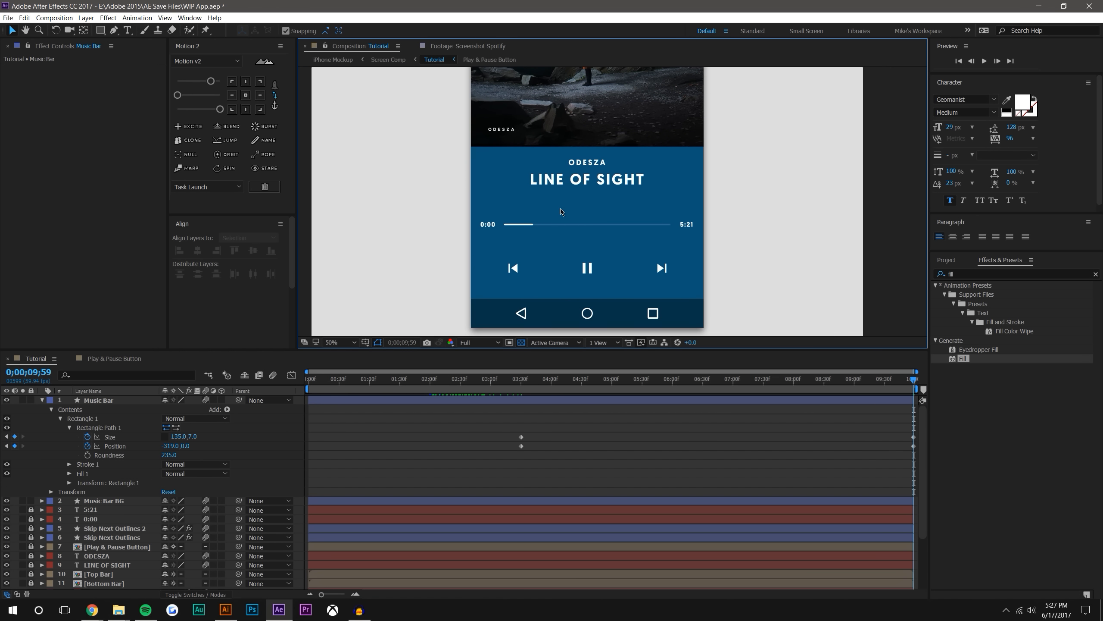
pyautogui.moveTo(517, 382); pyautogui.dragTo(914, 378)
pyautogui.click(528, 387)
# At 0;00;03;30, draw a small white circle with the Ellipse tool over the start of the progress bar
pyautogui.moveTo(527, 385); pyautogui.dragTo(521, 385)
pyautogui.moveTo(100, 30); pyautogui.dragTo(131, 56)
pyautogui.scroll(4, 487, 259)
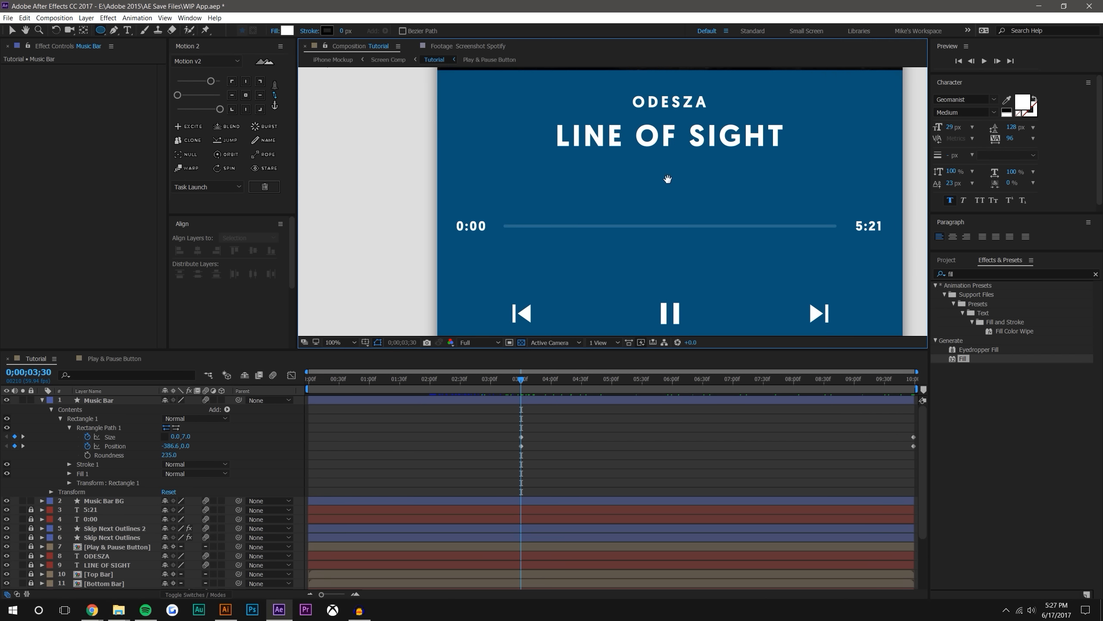
pyautogui.moveTo(389, 243); pyautogui.dragTo(410, 261)
pyautogui.click(12, 30)
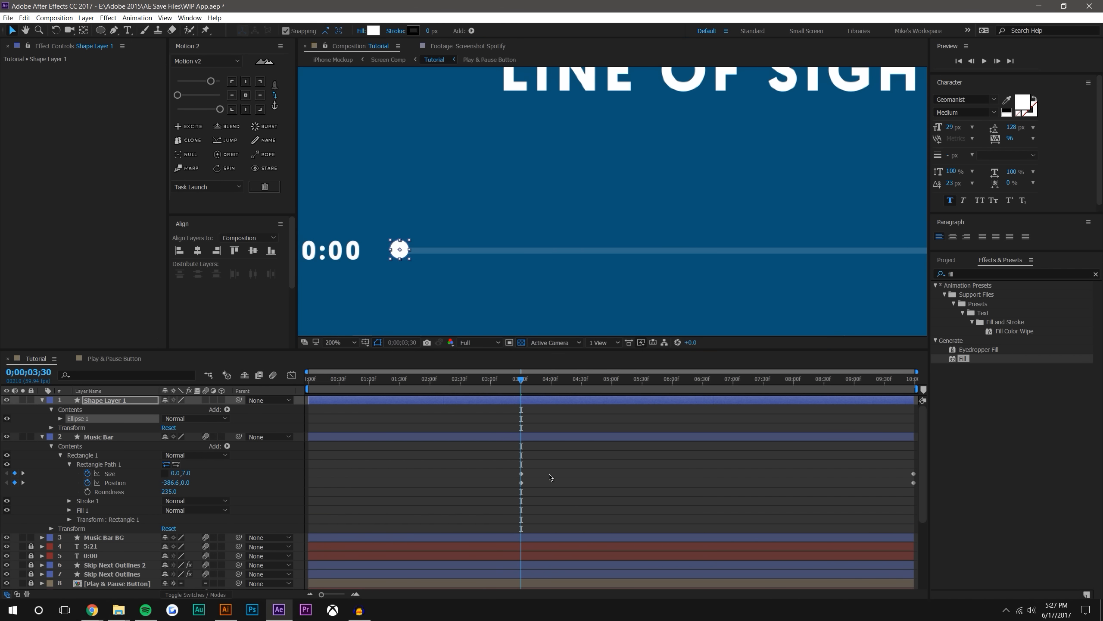
# Center the small circle's anchor point and align the circle over the start of the progress bar
pyautogui.click(246, 95)
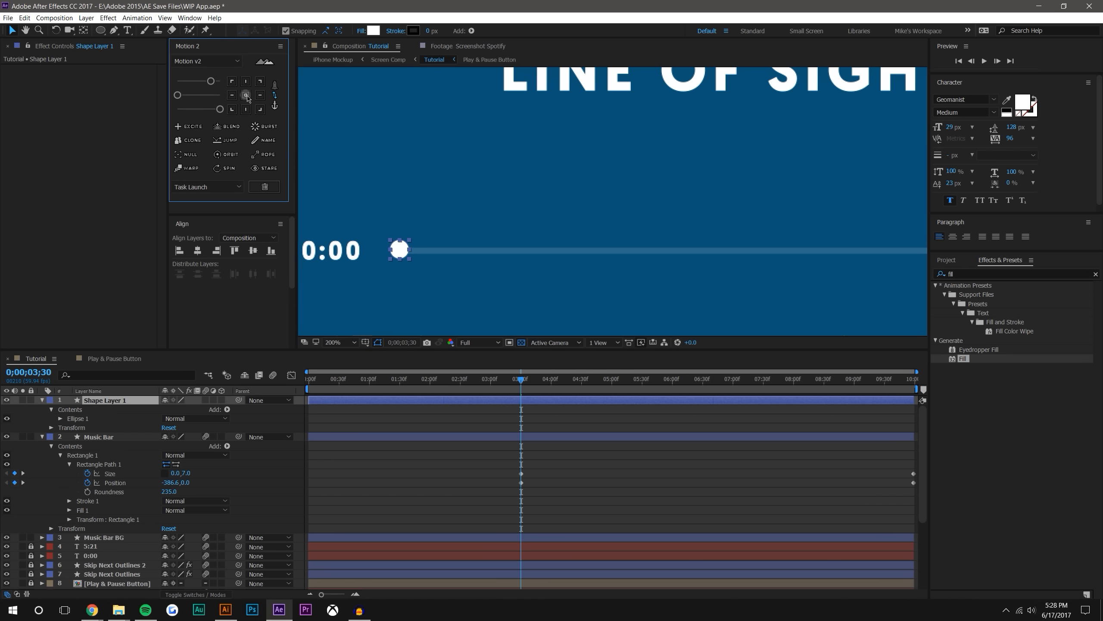
pyautogui.click(401, 251)
pyautogui.moveTo(402, 252); pyautogui.dragTo(785, 152)
pyautogui.press('.')
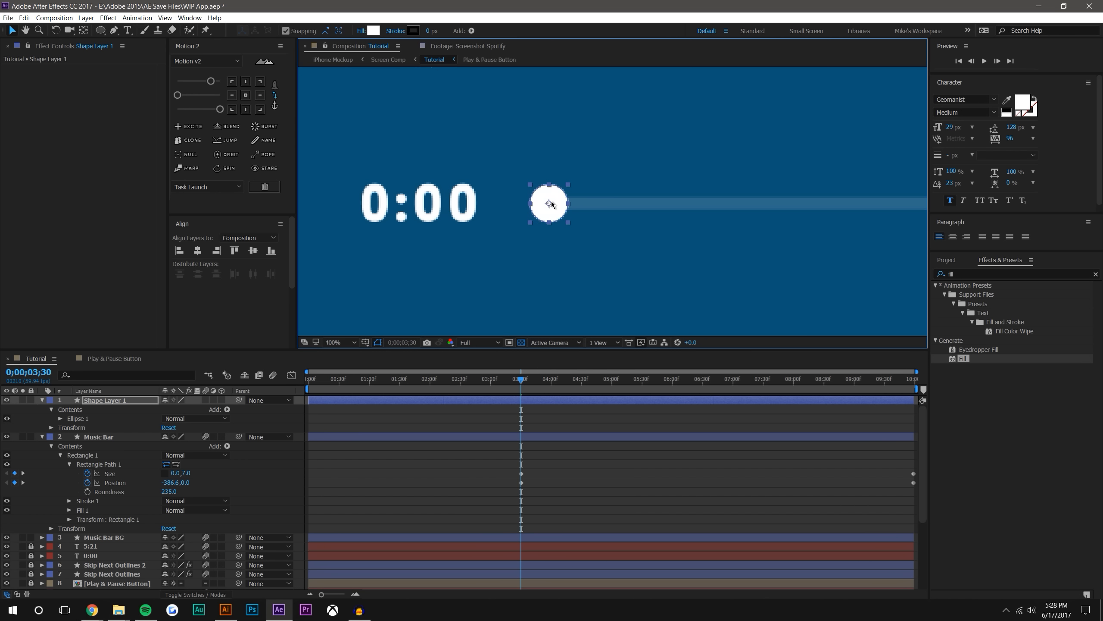
pyautogui.press(',')
pyautogui.press(',')
pyautogui.press(',')
pyautogui.moveTo(645, 187); pyautogui.dragTo(541, 196)
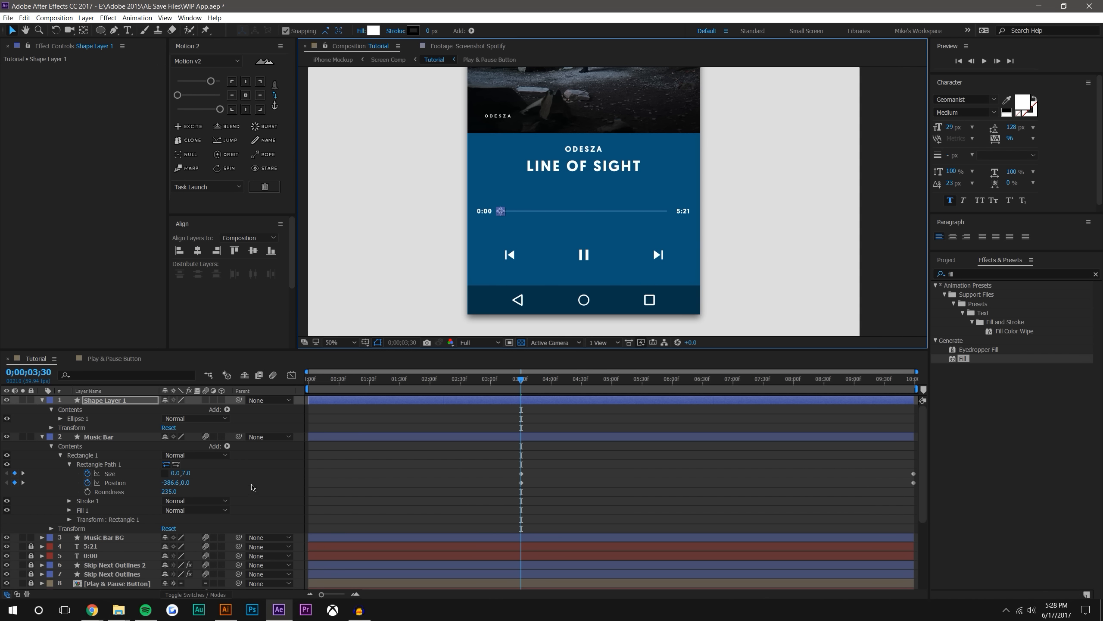
# Rename the circle layer as Music Marker and keyframe its Position at 0;00;03;30
pyautogui.press('p')
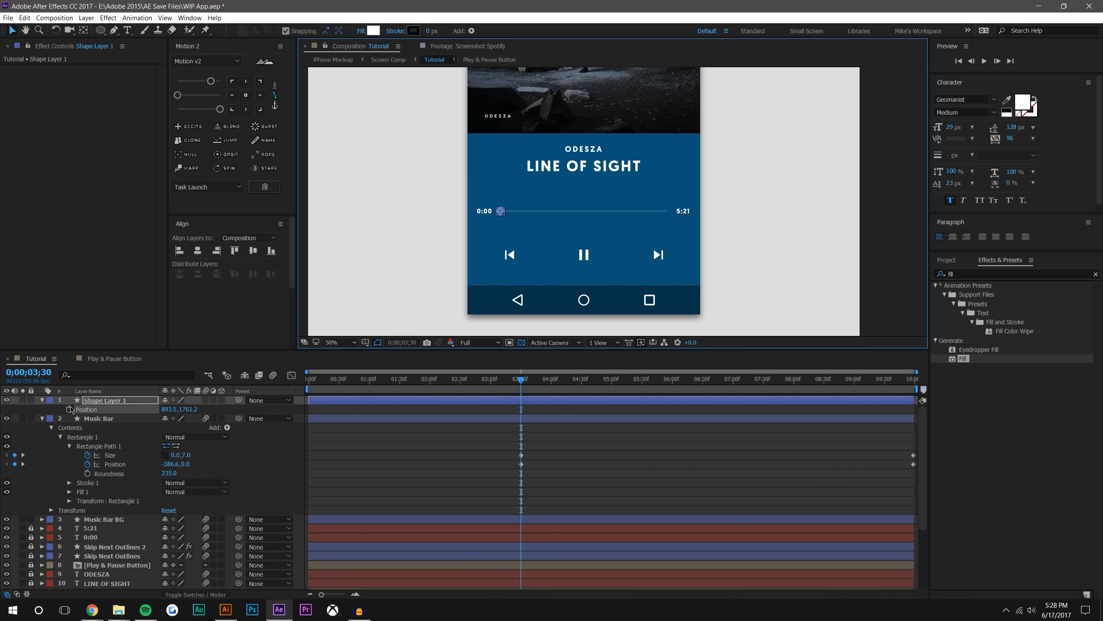
pyautogui.press('Return')
pyautogui.write('Mus')
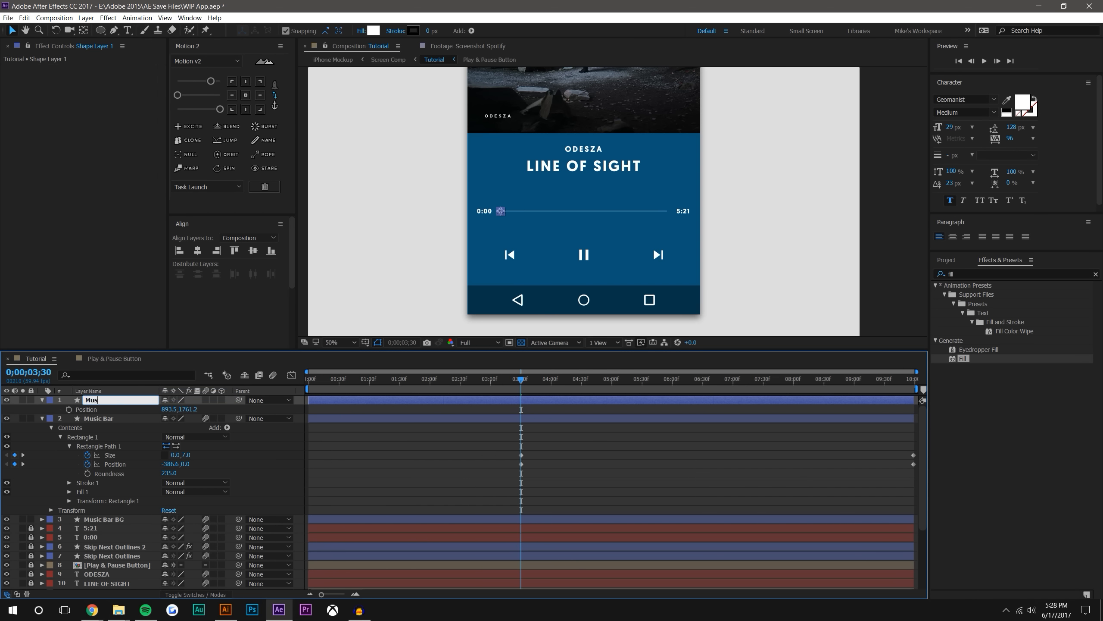
pyautogui.write('ic Marker')
pyautogui.press('Return')
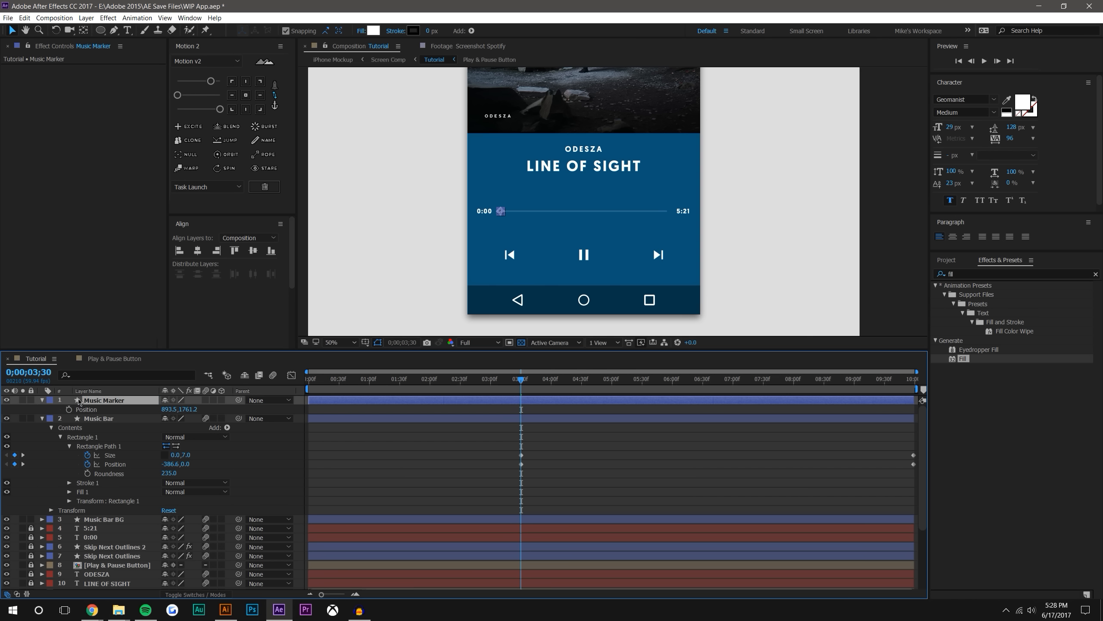
pyautogui.click(69, 409)
pyautogui.click(205, 399)
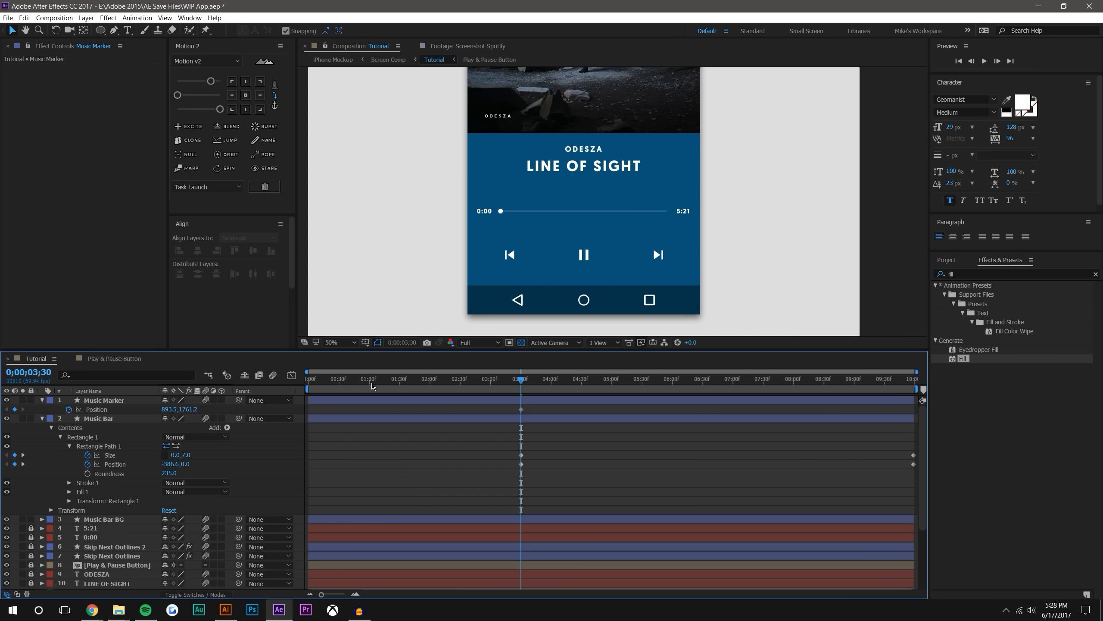
# At 0;00;09;59, move Music Marker horizontally to the end of the white bar, at position 1028.5, 1761.2
pyautogui.press('End')
pyautogui.scroll(4, 483, 211)
pyautogui.click(443, 206)
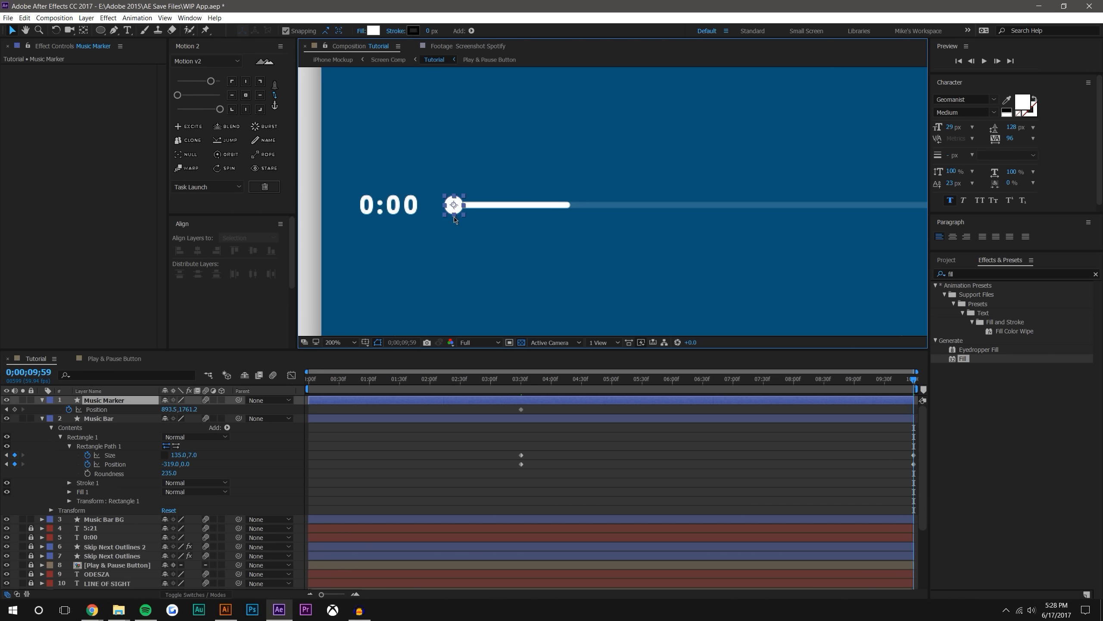
pyautogui.moveTo(454, 205); pyautogui.dragTo(570, 206)
pyautogui.click(614, 447)
pyautogui.scroll(-2, 613, 201)
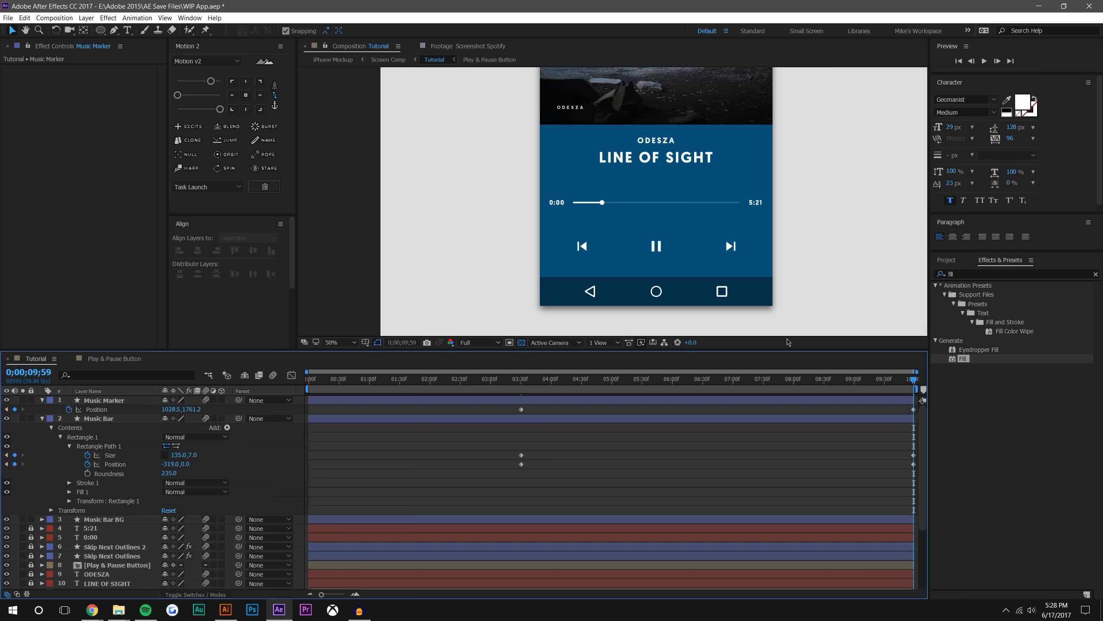
# Scrub the timeline to check that the marker travels with the progress bar
pyautogui.moveTo(531, 382); pyautogui.dragTo(588, 344)
pyautogui.scroll(-3, 660, 235)
pyautogui.scroll(3, 666, 234)
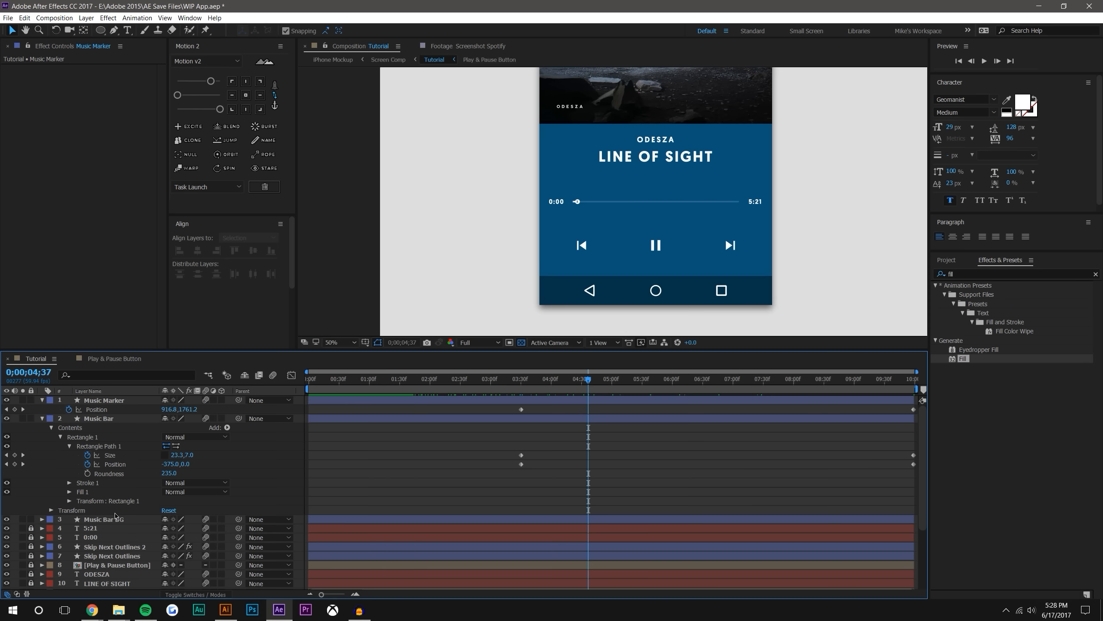
# Unlock the ODESZA and LINE OF SIGHT text layers, select both and reveal their keyframes
pyautogui.scroll(-2, 115, 516)
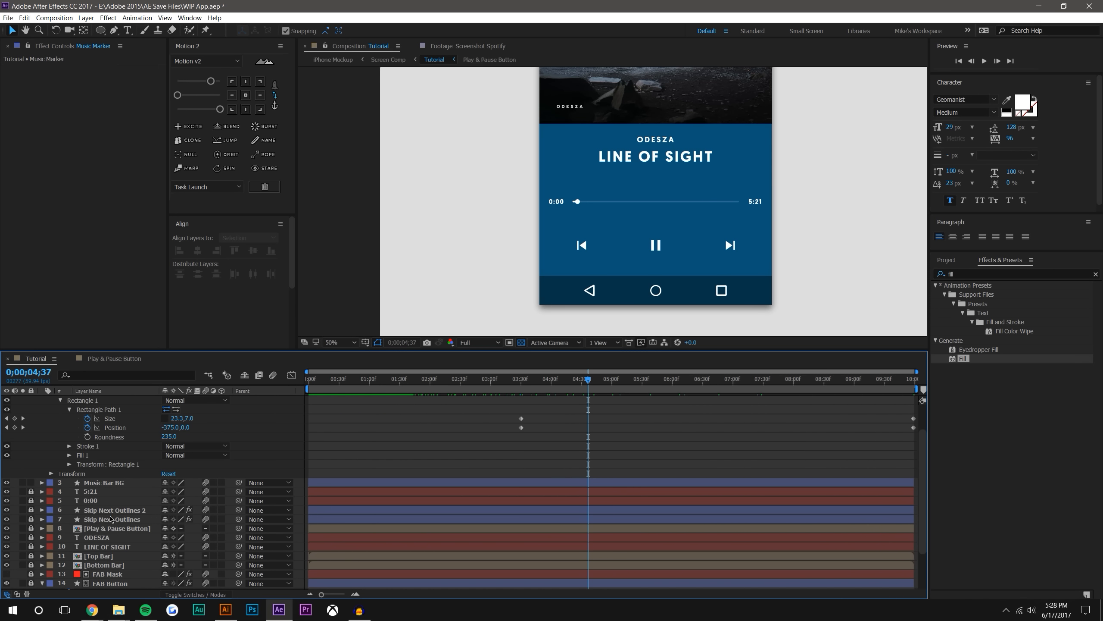
pyautogui.click(31, 548)
pyautogui.click(124, 537)
pyautogui.keyDown('shift'); pyautogui.click(124, 547); pyautogui.keyUp('shift')
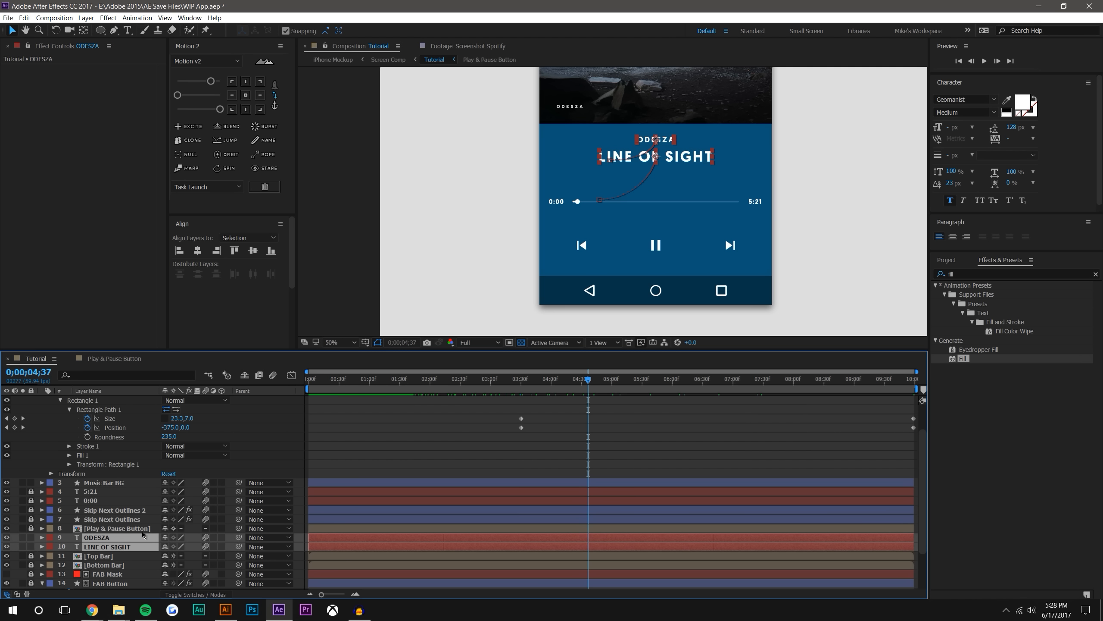
pyautogui.press('u')
# At 0;00;02;55, move ODESZA and LINE OF SIGHT down to vertical positions 1498 and 1576.7, and collapse both layers
pyautogui.press('End')
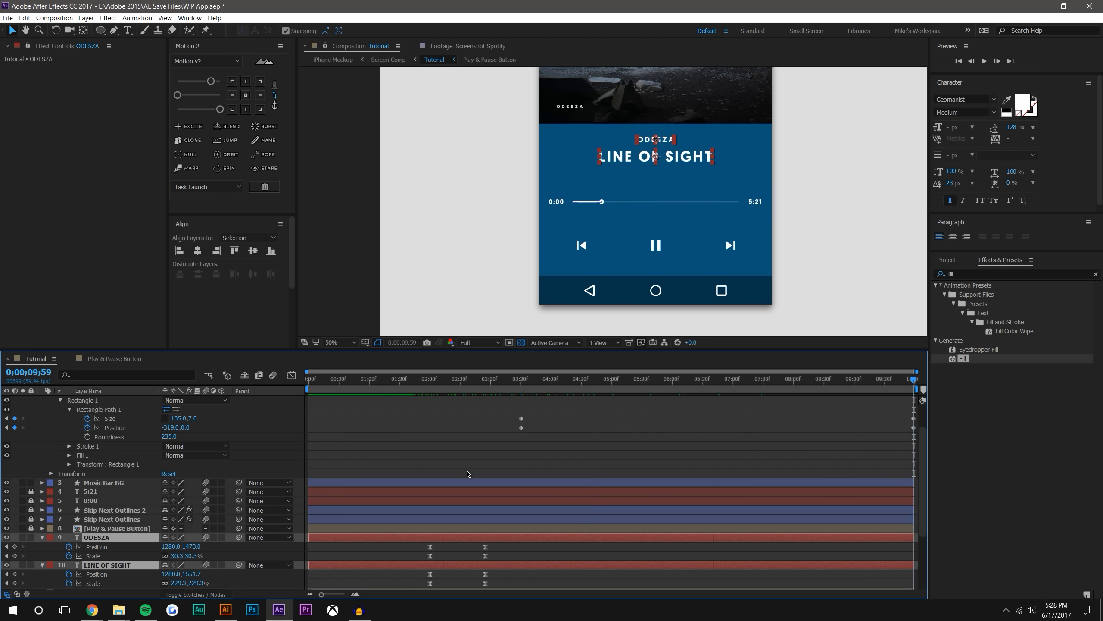
pyautogui.press('j')
pyautogui.press('j')
pyautogui.scroll(2, 674, 167)
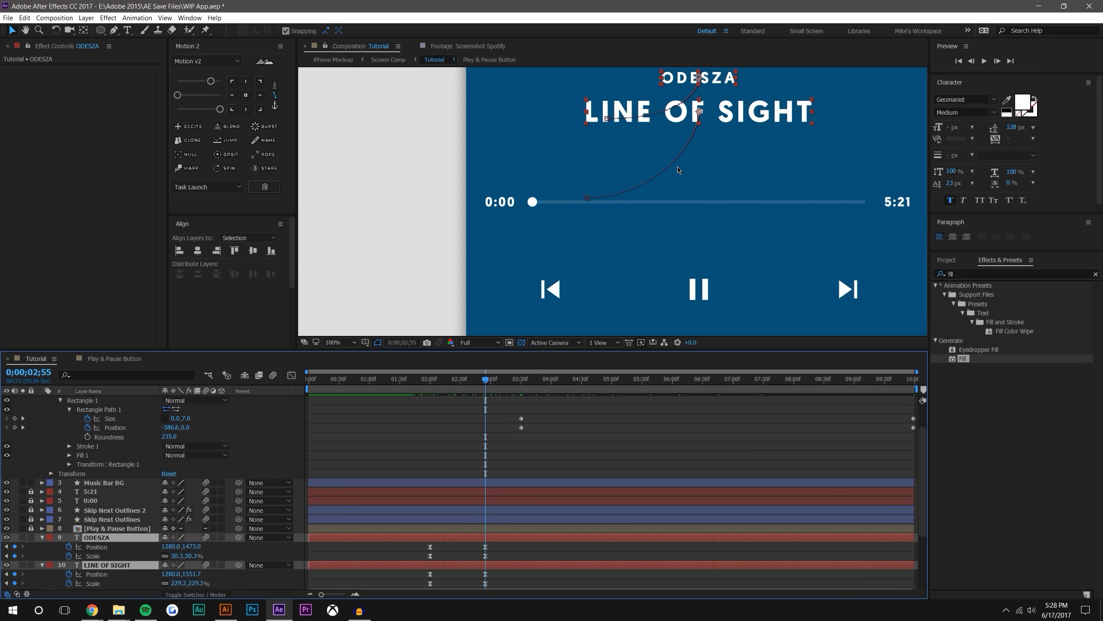
pyautogui.moveTo(675, 188); pyautogui.dragTo(675, 199)
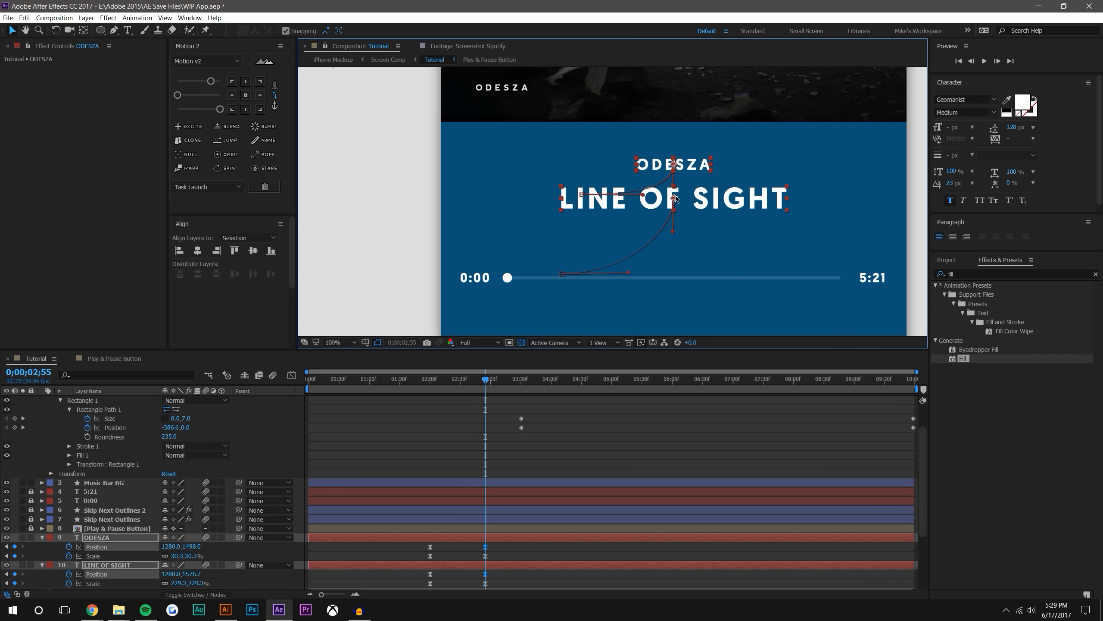
pyautogui.scroll(-2, 676, 199)
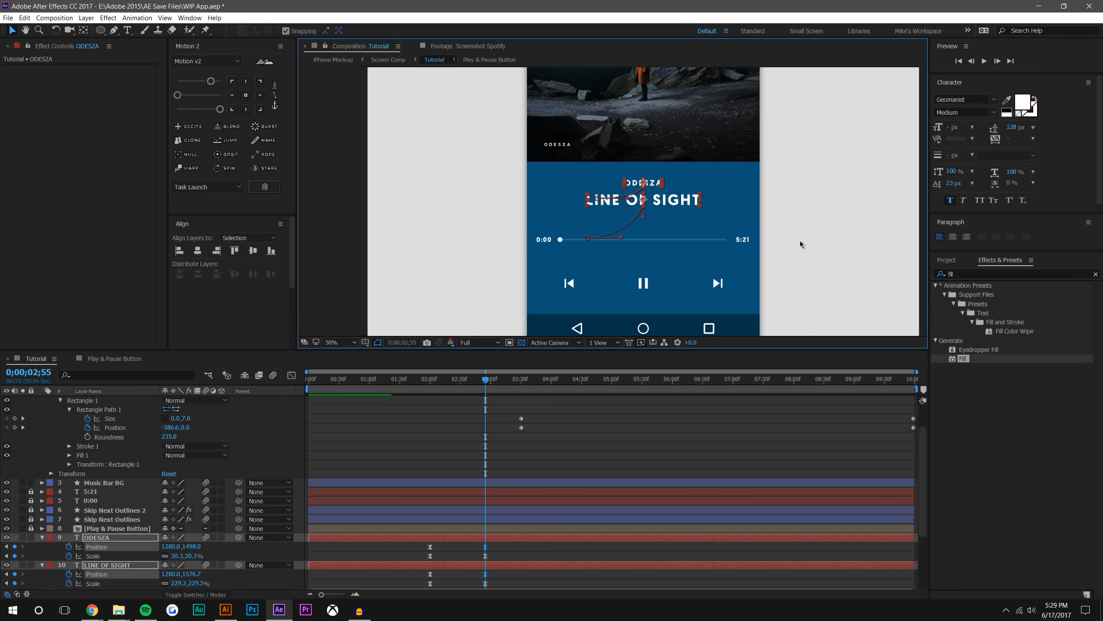
pyautogui.click(655, 432)
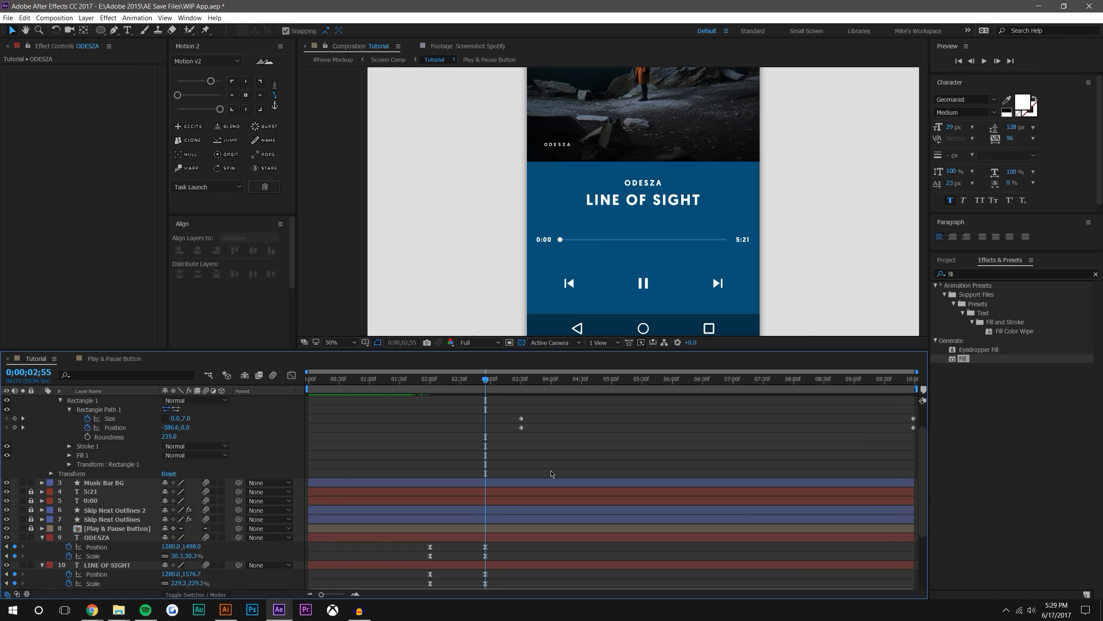
pyautogui.scroll(1, 673, 273)
pyautogui.click(41, 537)
pyautogui.click(42, 546)
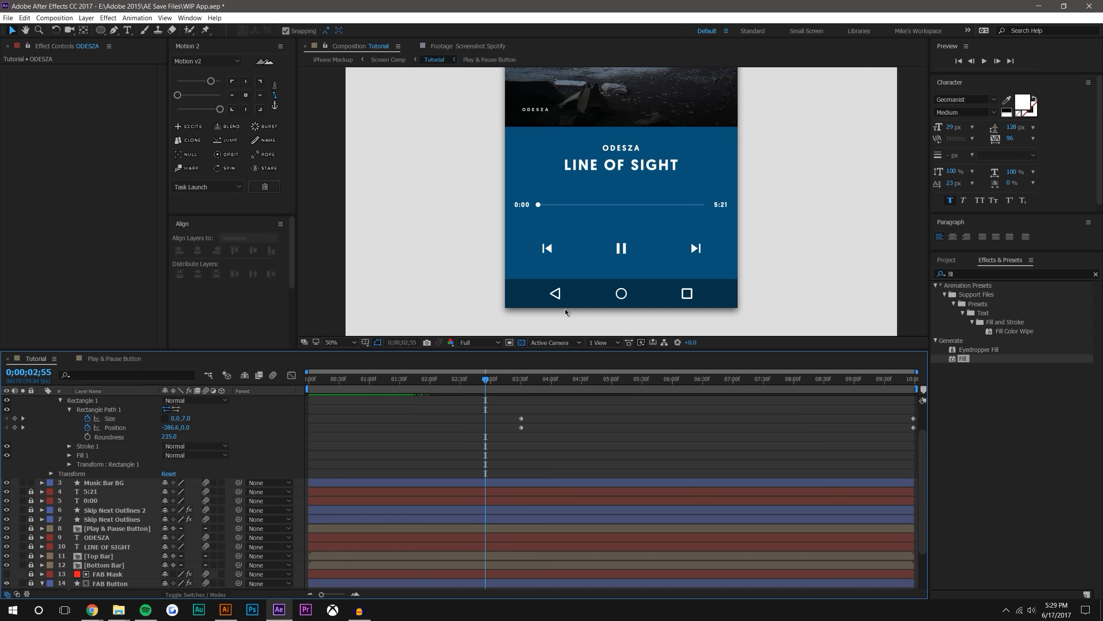
# At 0;00;02;00, the FAB Button's first Position keyframe, move Music Marker horizontally past the 5:21 label to position 1786.5, 1761.2
pyautogui.moveTo(483, 382); pyautogui.dragTo(425, 354)
pyautogui.scroll(-3, 416, 502)
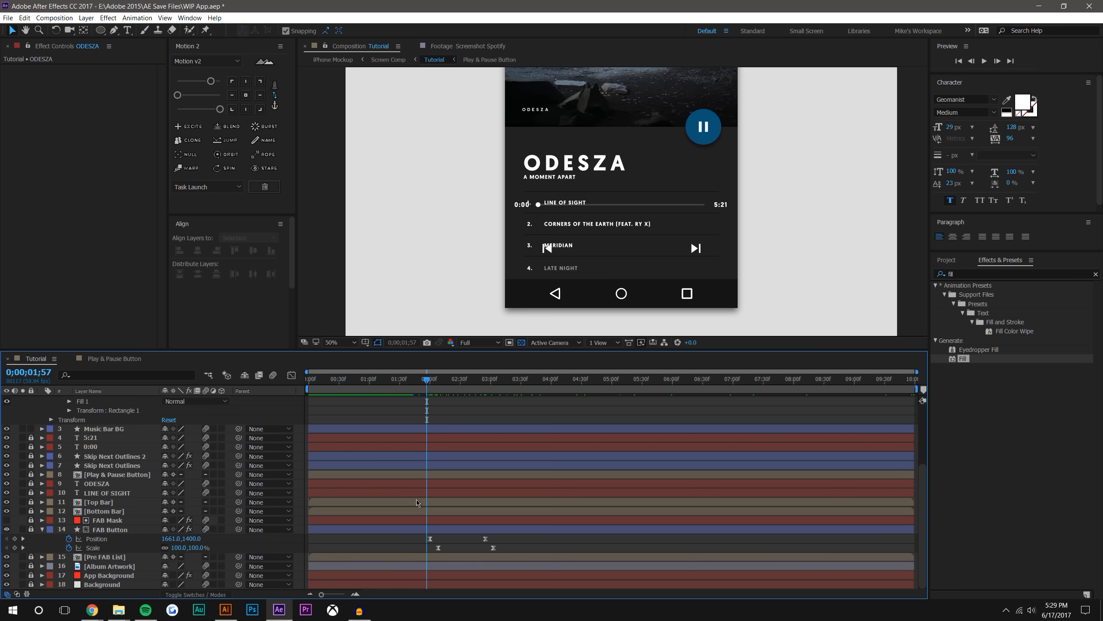
pyautogui.press('k')
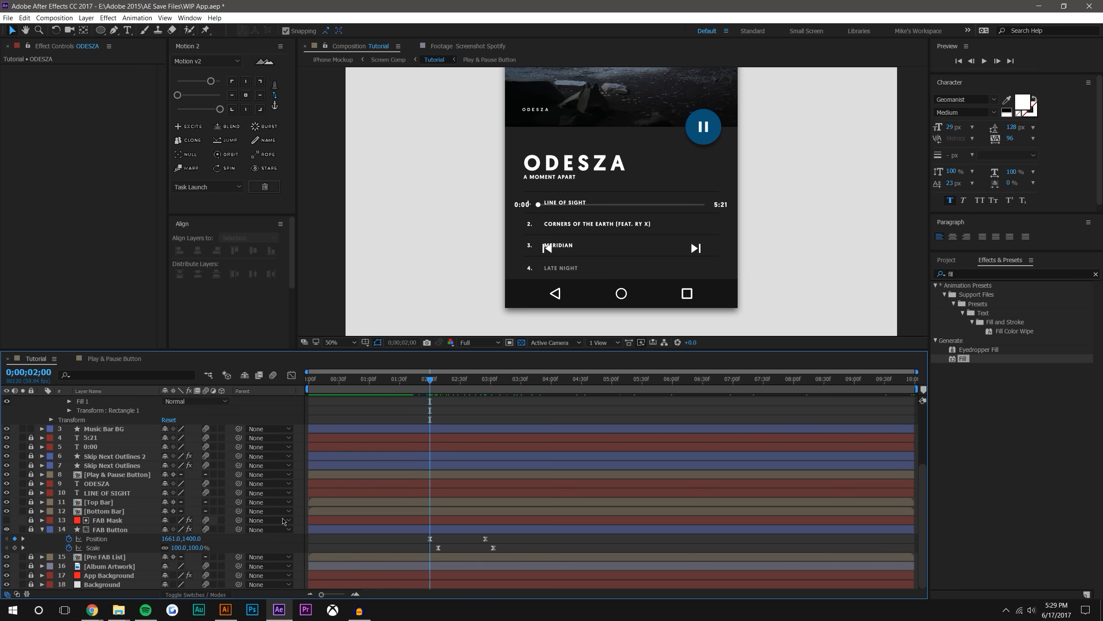
pyautogui.scroll(3, 123, 418)
pyautogui.click(115, 401)
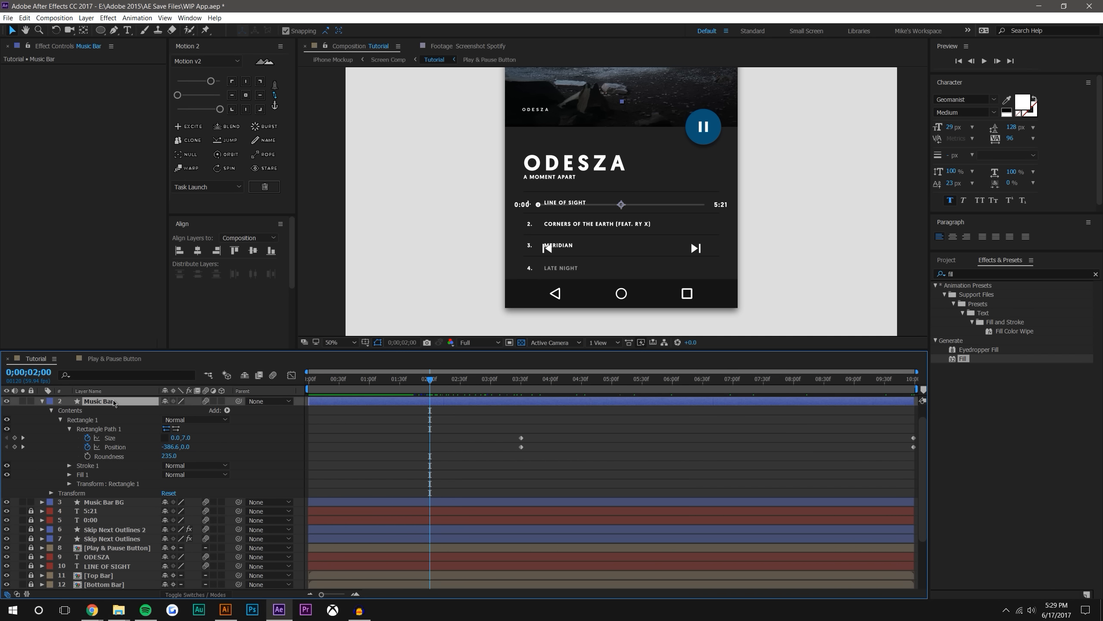
pyautogui.scroll(2, 130, 404)
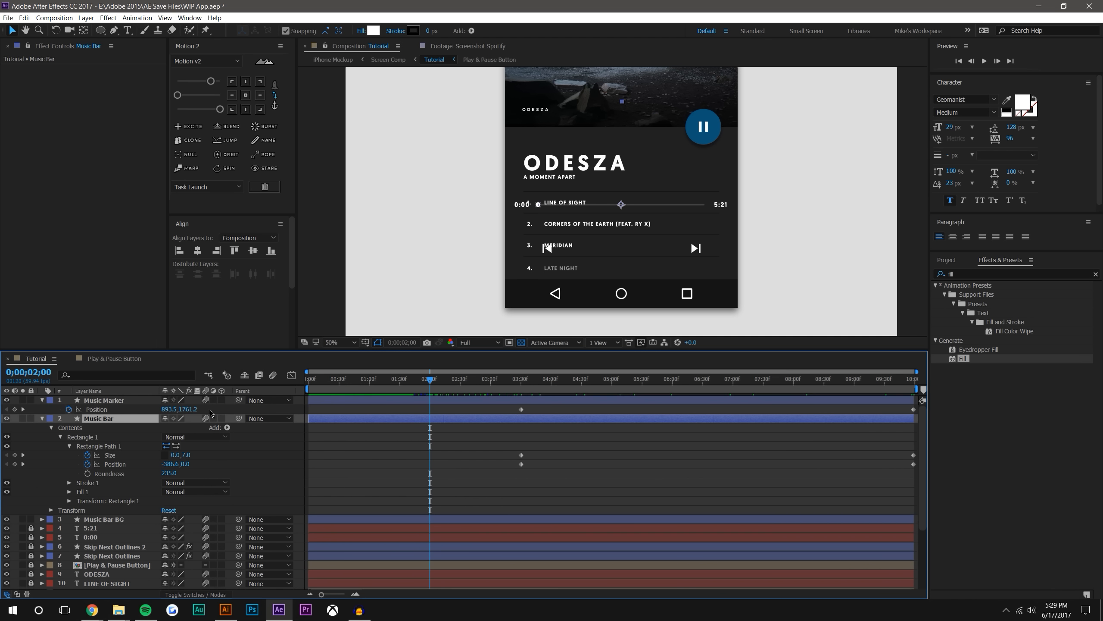
pyautogui.click(130, 408)
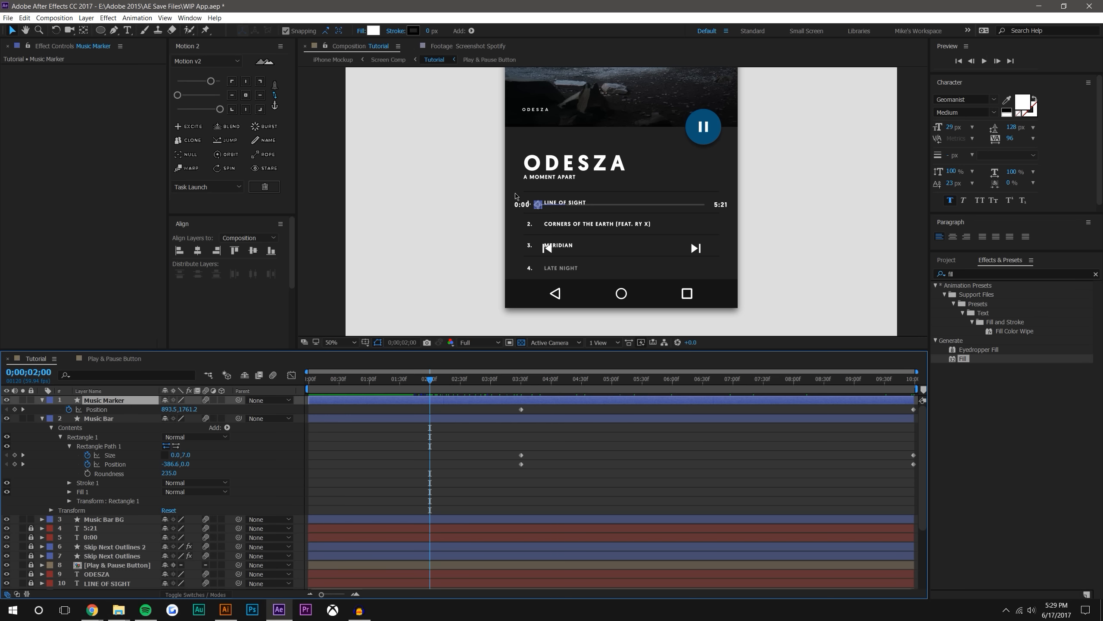
pyautogui.scroll(1, 538, 202)
pyautogui.moveTo(465, 208); pyautogui.dragTo(852, 208)
pyautogui.click(632, 441)
# Ease Music Marker's Position keyframes at 0;00;02;00 and 0;00;03;30 with Motion 2
pyautogui.moveTo(420, 407); pyautogui.dragTo(535, 416)
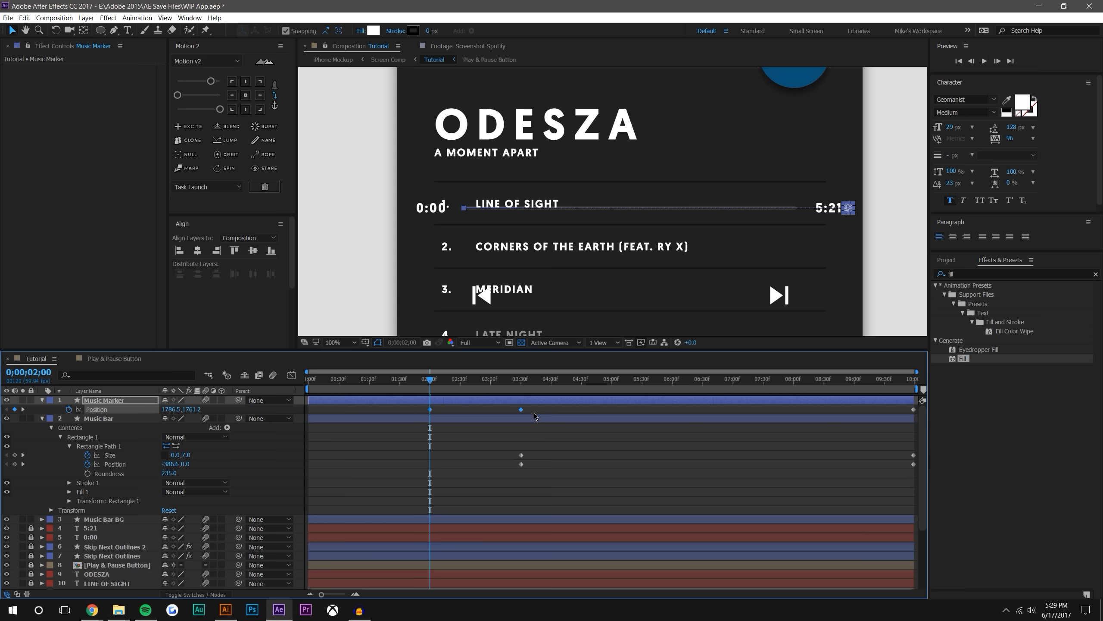
pyautogui.click(221, 110)
pyautogui.click(550, 440)
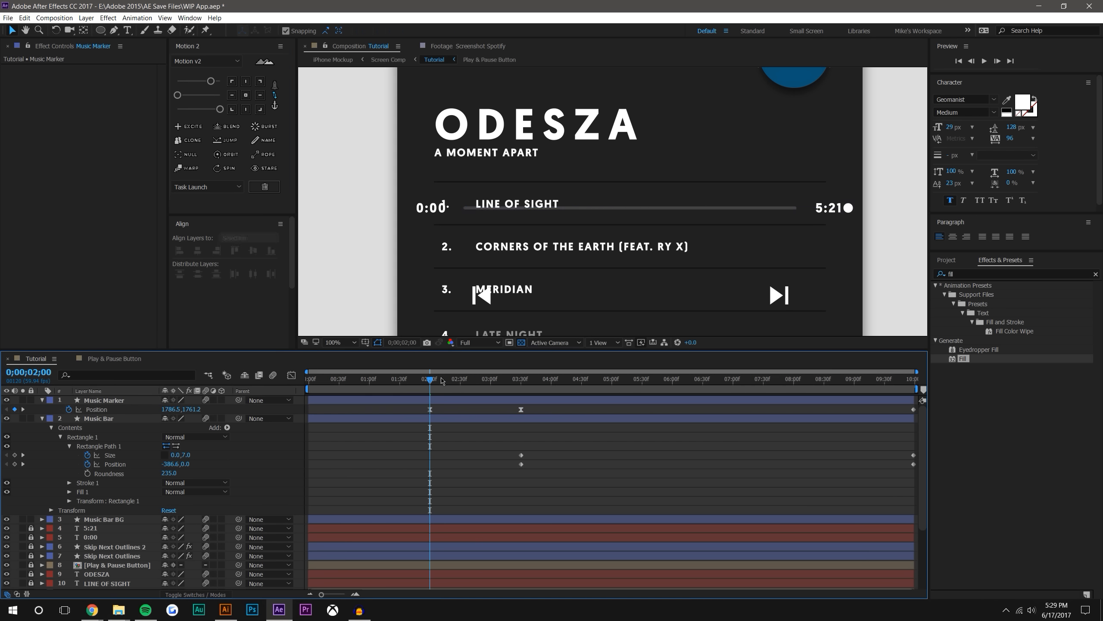
# Preview the transition from 0;00;02;00 and examine how the marker slides along the bar
pyautogui.scroll(-3, 630, 166)
pyautogui.click(984, 61)
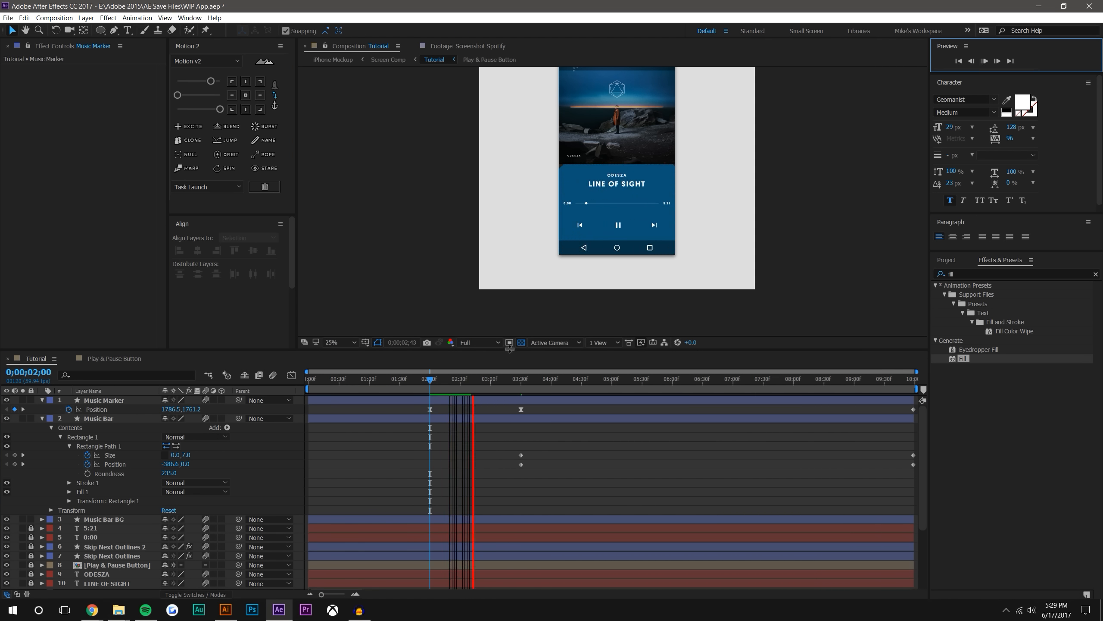
pyautogui.press('space')
pyautogui.click(984, 61)
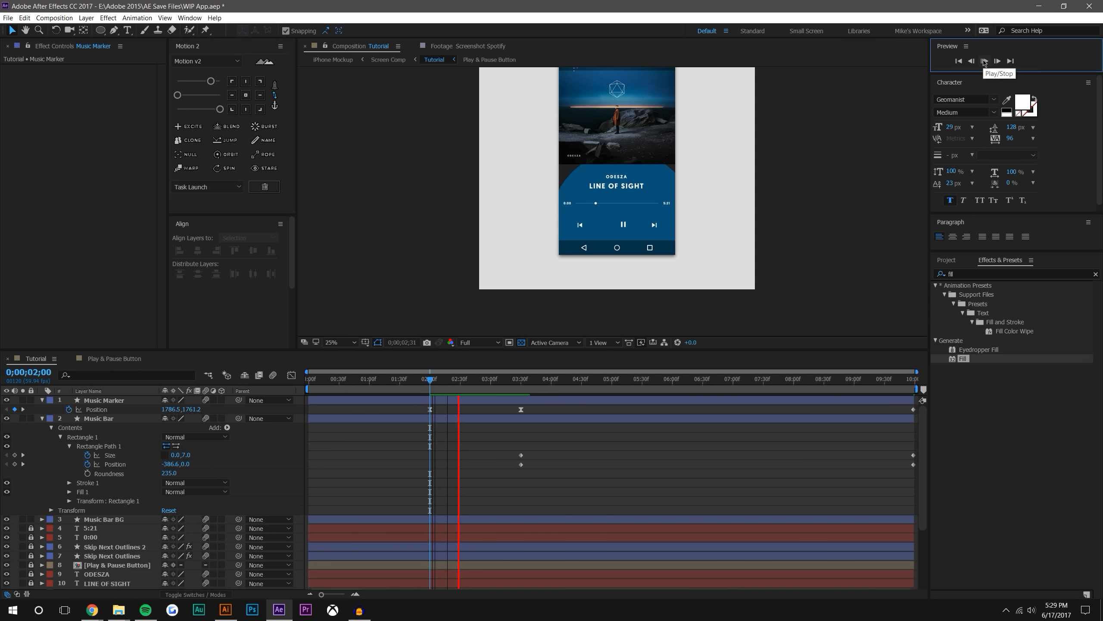
pyautogui.click(464, 403)
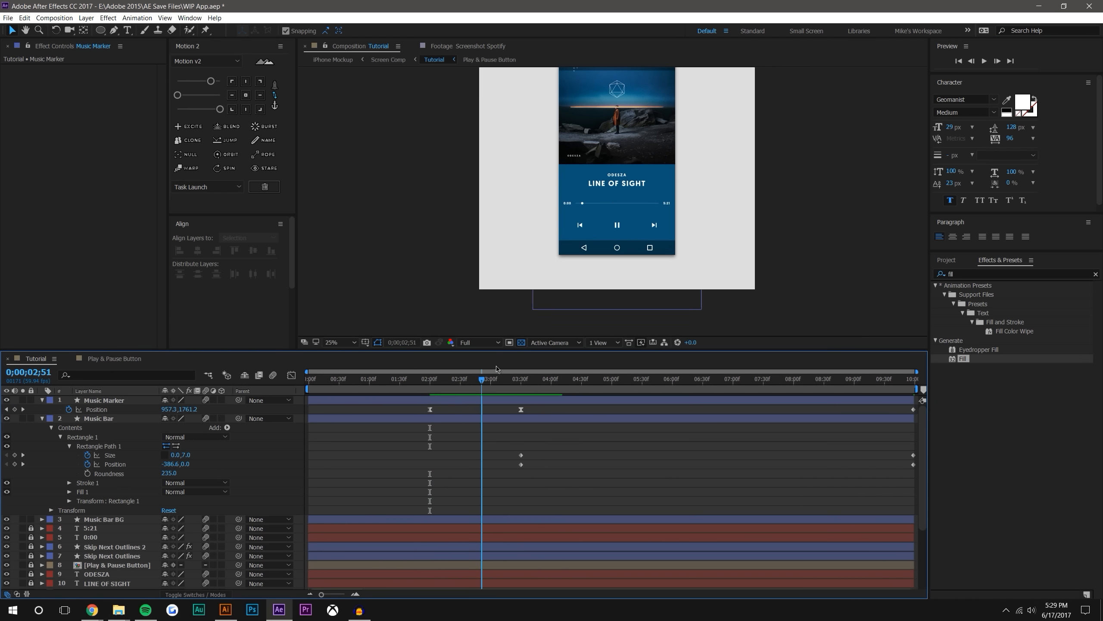
pyautogui.scroll(4, 584, 192)
pyautogui.scroll(2, 583, 191)
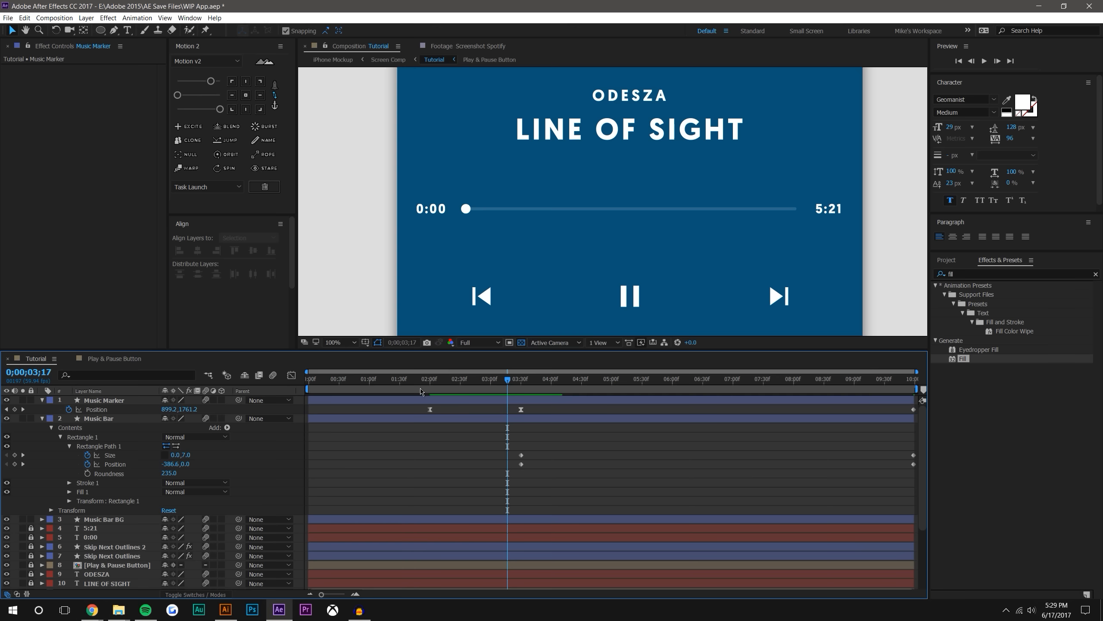
# Add two Opacity keyframes to Music Marker, starting at 0;00;02;11, to fade the marker in as it slides
pyautogui.moveTo(433, 383); pyautogui.dragTo(442, 379)
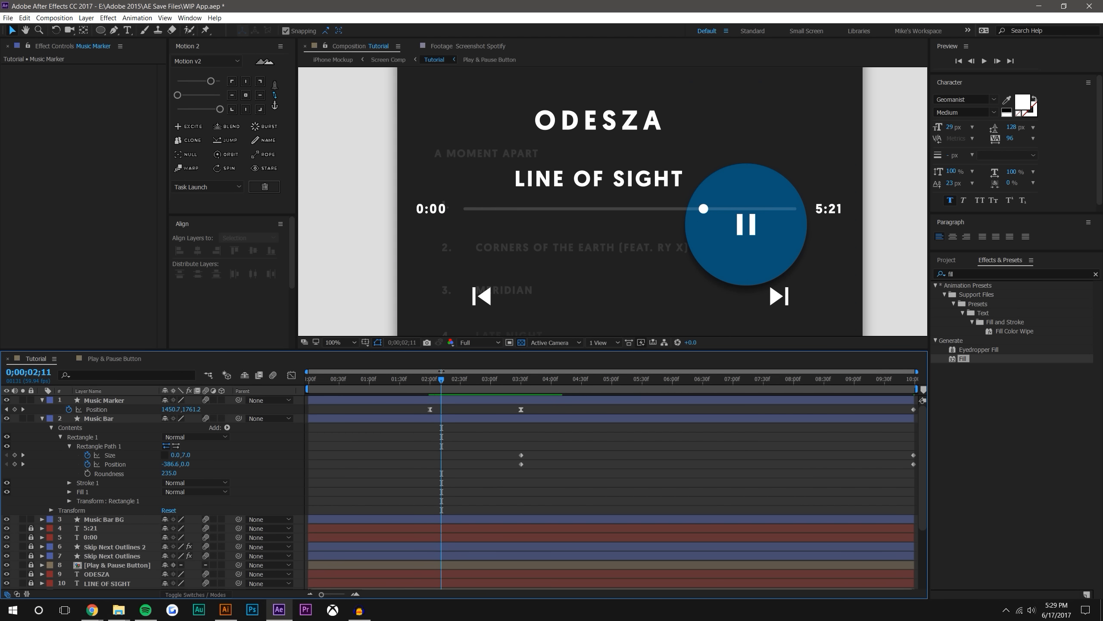
pyautogui.click(103, 410)
pyautogui.hotkey('alt', 'shift', 't')
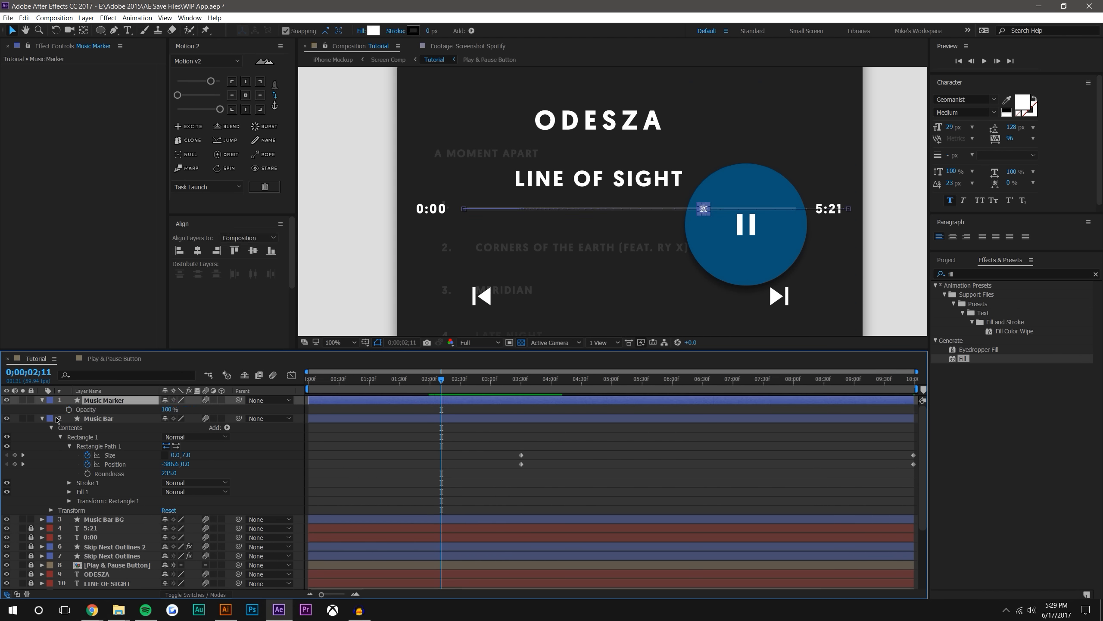
pyautogui.hotkey('shift', 'p')
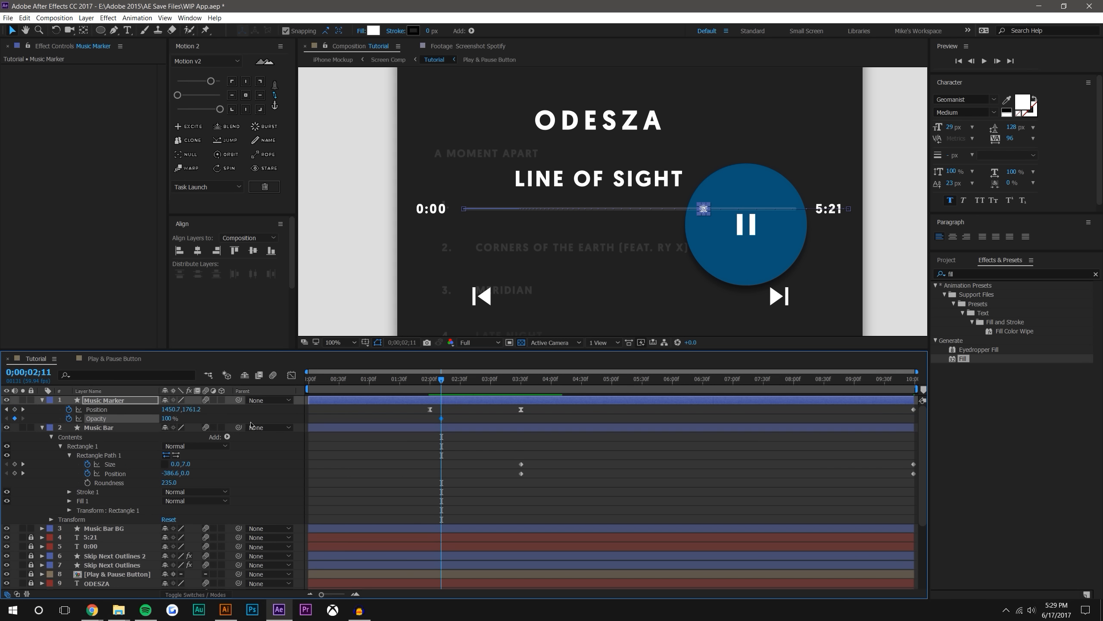
pyautogui.moveTo(444, 420); pyautogui.dragTo(454, 420)
pyautogui.moveTo(141, 417); pyautogui.dragTo(106, 418)
pyautogui.click(482, 420)
pyautogui.moveTo(451, 418); pyautogui.dragTo(462, 416)
pyautogui.moveTo(484, 424); pyautogui.dragTo(435, 416)
pyautogui.click(444, 474)
# Scrub the timeline from about 0;00;02;00 to 0;00;03;23 to check the marker's fade and slide
pyautogui.moveTo(429, 379); pyautogui.dragTo(526, 365)
pyautogui.scroll(-4, 461, 300)
pyautogui.moveTo(420, 386); pyautogui.dragTo(513, 324)
pyautogui.press('.')
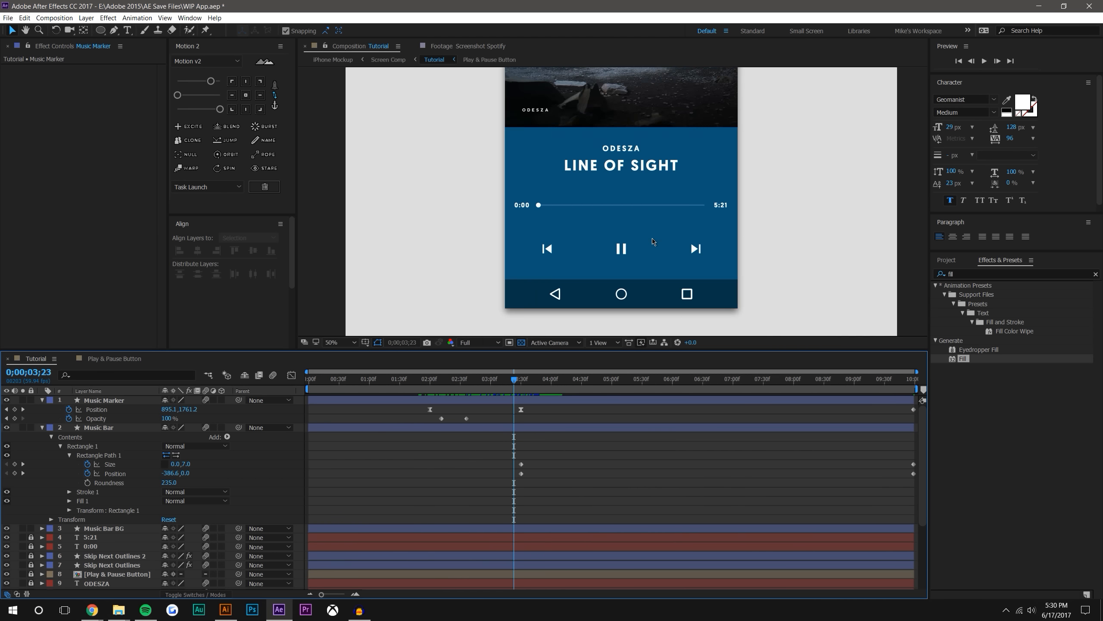
# Collapse the properties of the Music Marker and Music Bar layers
pyautogui.click(530, 283)
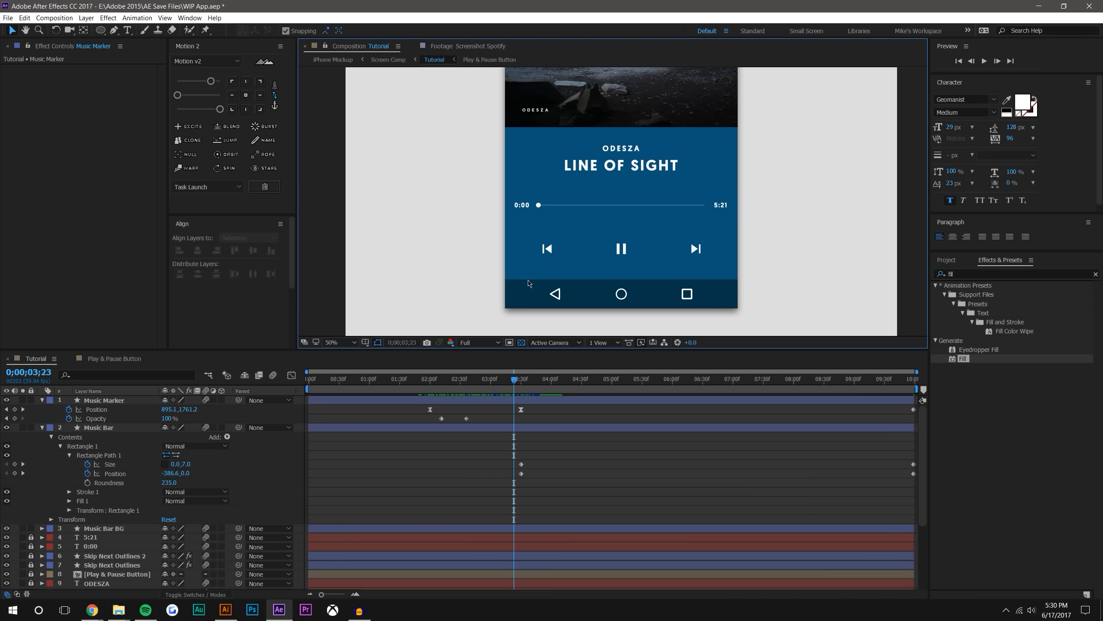
pyautogui.click(42, 400)
pyautogui.click(42, 409)
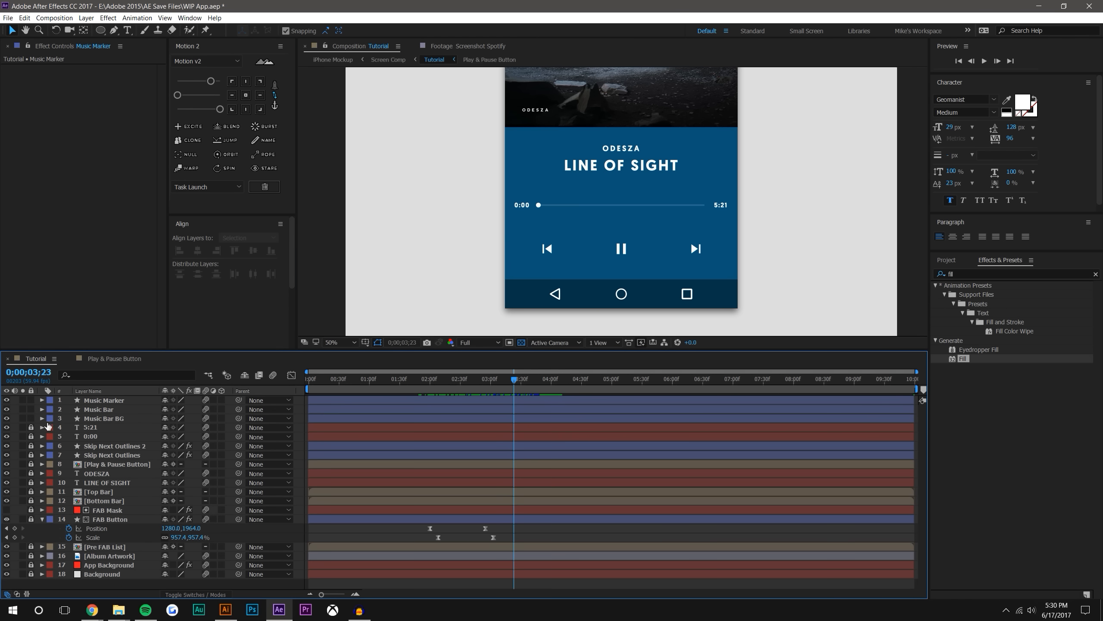
# Collapse the FAB Button properties, then lock the music marker and bar layers and unlock both Skip Next Outlines layers
pyautogui.click(42, 519)
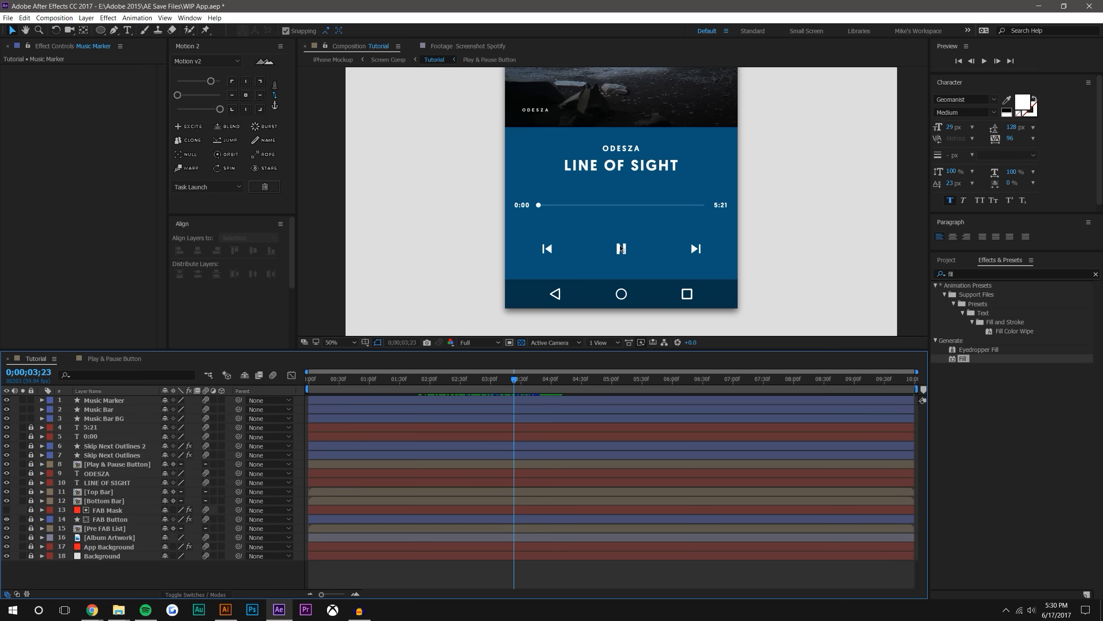
pyautogui.moveTo(466, 378)
pyautogui.mouseDown()
pyautogui.moveTo(433, 378)
pyautogui.moveTo(489, 378)
pyautogui.moveTo(452, 378)
pyautogui.moveTo(462, 379)
pyautogui.mouseUp()
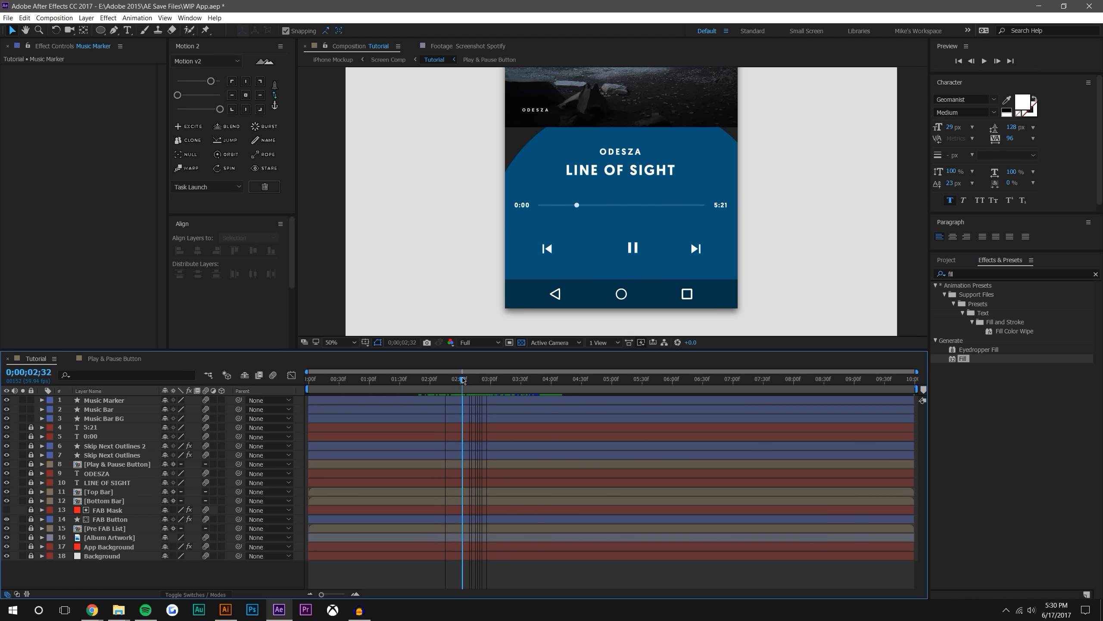
pyautogui.moveTo(31, 400); pyautogui.dragTo(31, 454)
# Animate the Scale of both Skip Next Outlines layers to grow from 0% at 0;00;02;32 to their full size
pyautogui.click(65, 446)
pyautogui.keyDown('shift'); pyautogui.click(67, 454); pyautogui.keyUp('shift')
pyautogui.press('s')
pyautogui.click(68, 455)
pyautogui.moveTo(456, 455)
pyautogui.mouseDown()
pyautogui.moveTo(467, 477)
pyautogui.moveTo(475, 457)
pyautogui.mouseUp()
pyautogui.write('0')
pyautogui.press('Return')
# Ease the skip icons' Scale keyframes with Motion 2 and move the starting keyframes to 0;00;02;22
pyautogui.moveTo(489, 477); pyautogui.dragTo(456, 452)
pyautogui.click(220, 110)
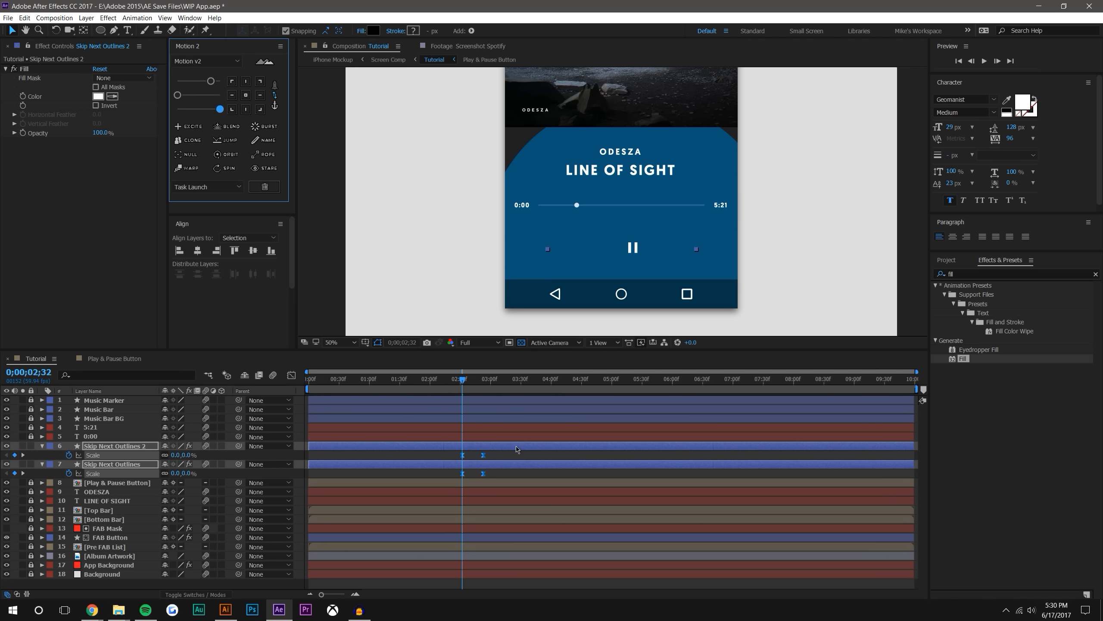
pyautogui.moveTo(473, 383); pyautogui.dragTo(453, 384)
pyautogui.moveTo(457, 452)
pyautogui.mouseDown()
pyautogui.moveTo(472, 476)
pyautogui.moveTo(453, 456)
pyautogui.mouseUp()
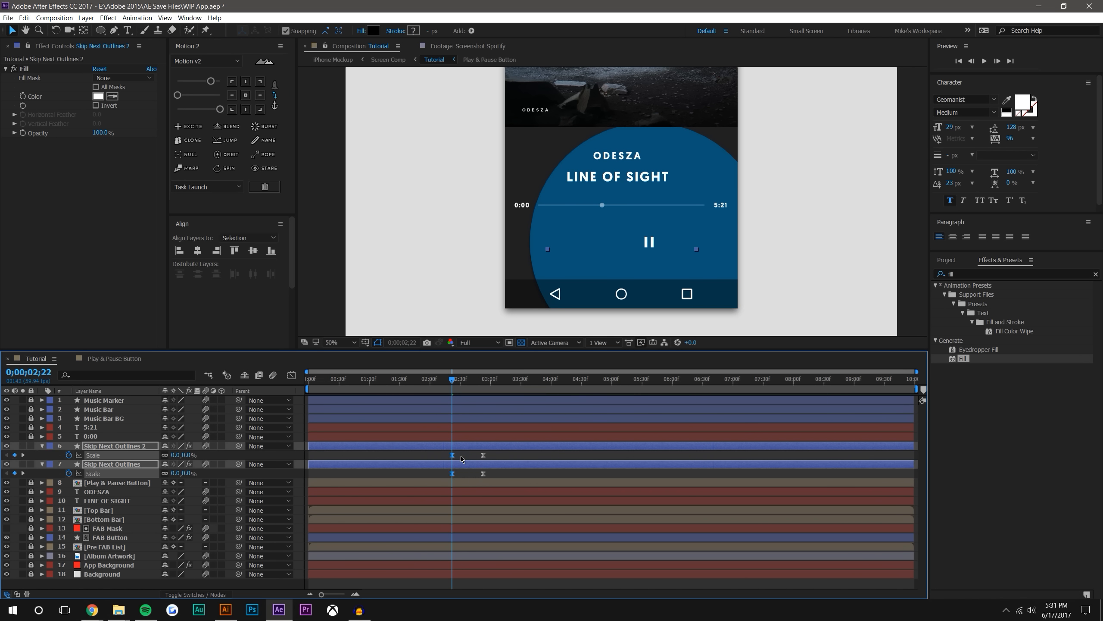
# Preview the transition from 0;00;02;13 to check how the skip icons scale up
pyautogui.click(462, 459)
pyautogui.click(444, 383)
pyautogui.click(986, 60)
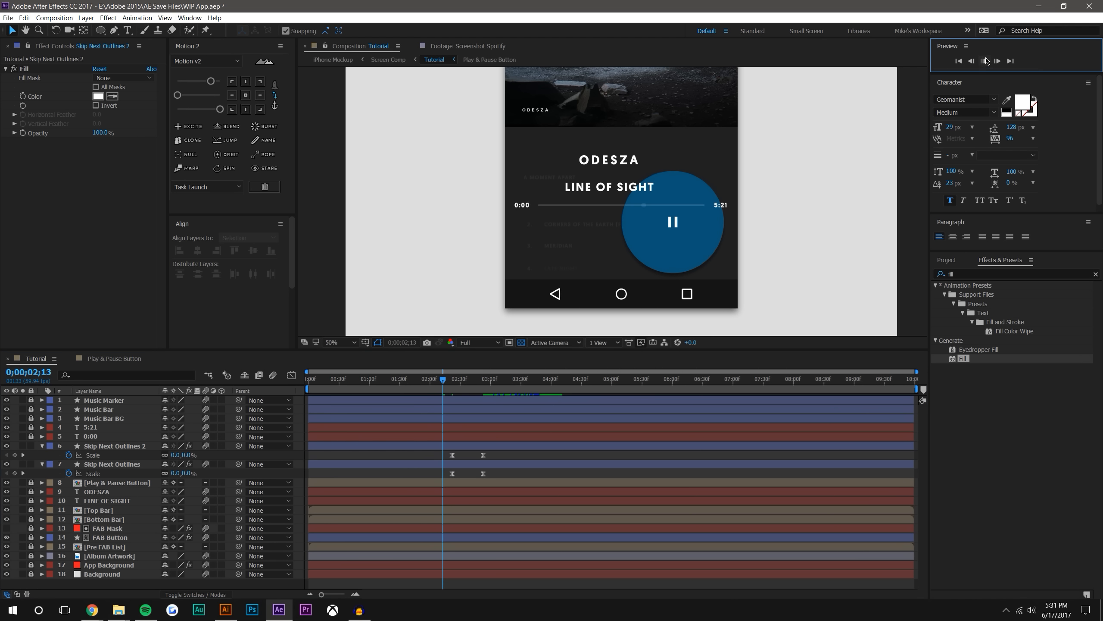
pyautogui.click(452, 375)
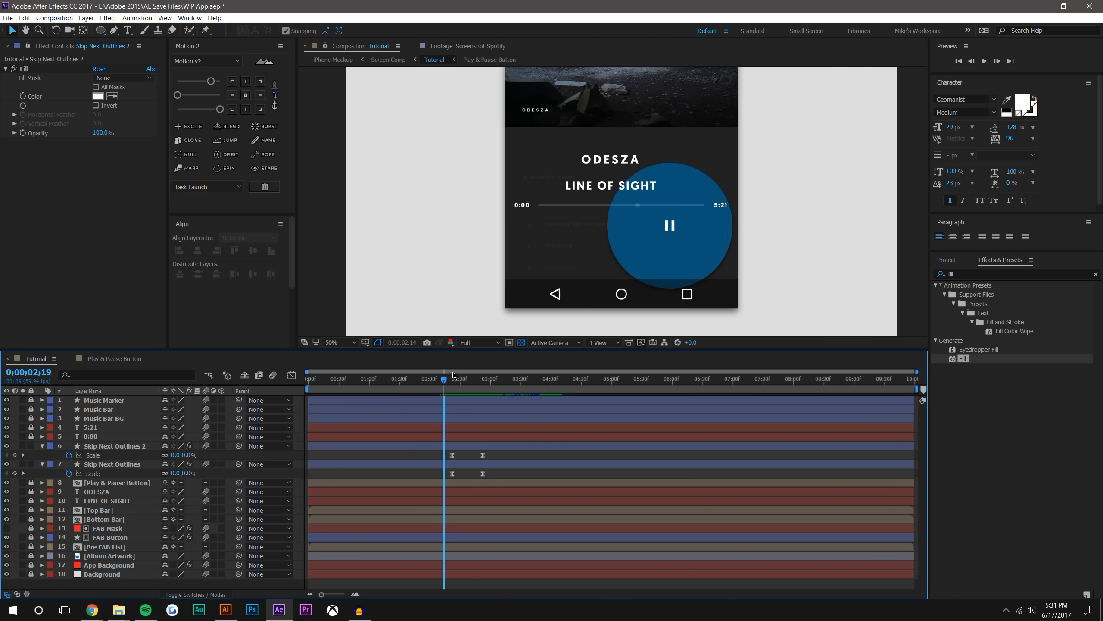
pyautogui.press('space')
pyautogui.click(450, 380)
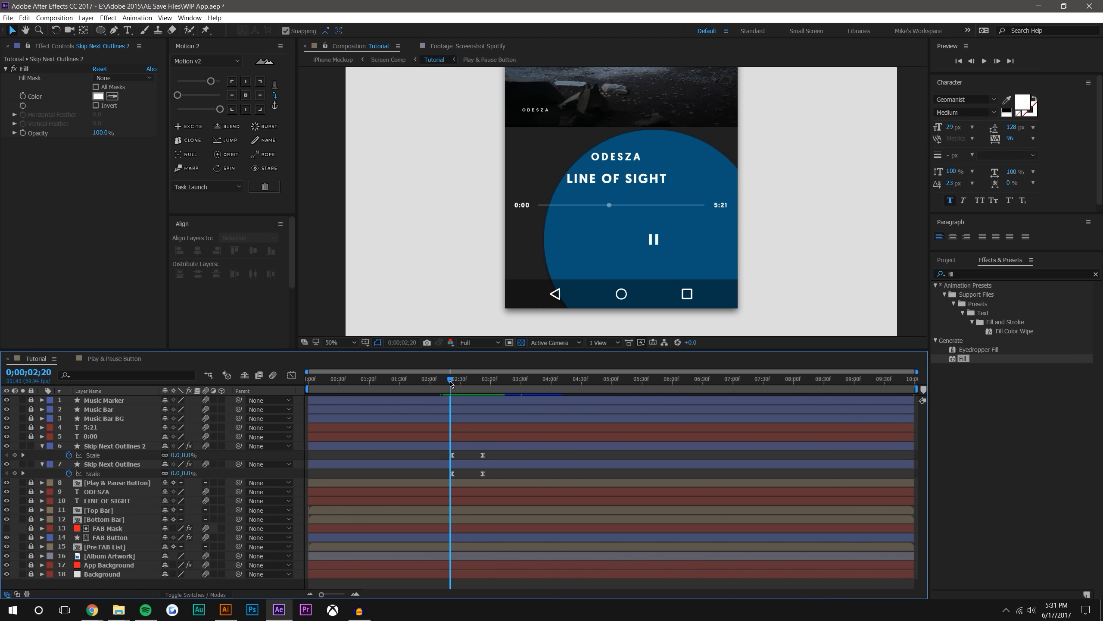
# Offset the Skip Next Outlines Scale keyframes about 10 frames after those of Skip Next Outlines 2 and preview the stagger
pyautogui.moveTo(443, 472)
pyautogui.mouseDown()
pyautogui.moveTo(513, 489)
pyautogui.moveTo(463, 475)
pyautogui.mouseUp()
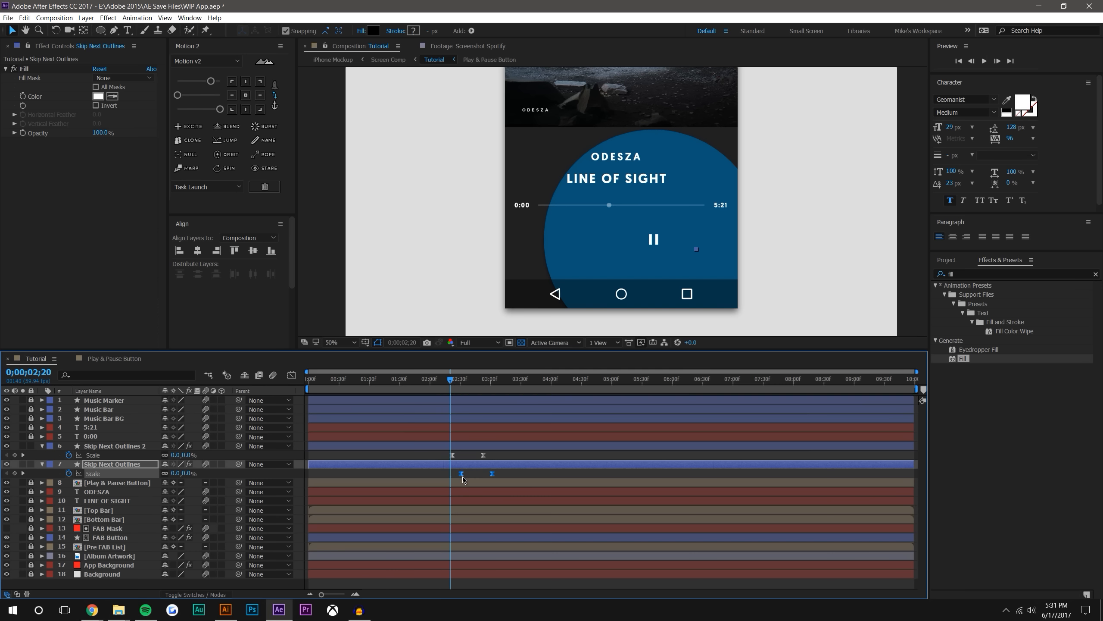
pyautogui.click(521, 476)
pyautogui.press('space')
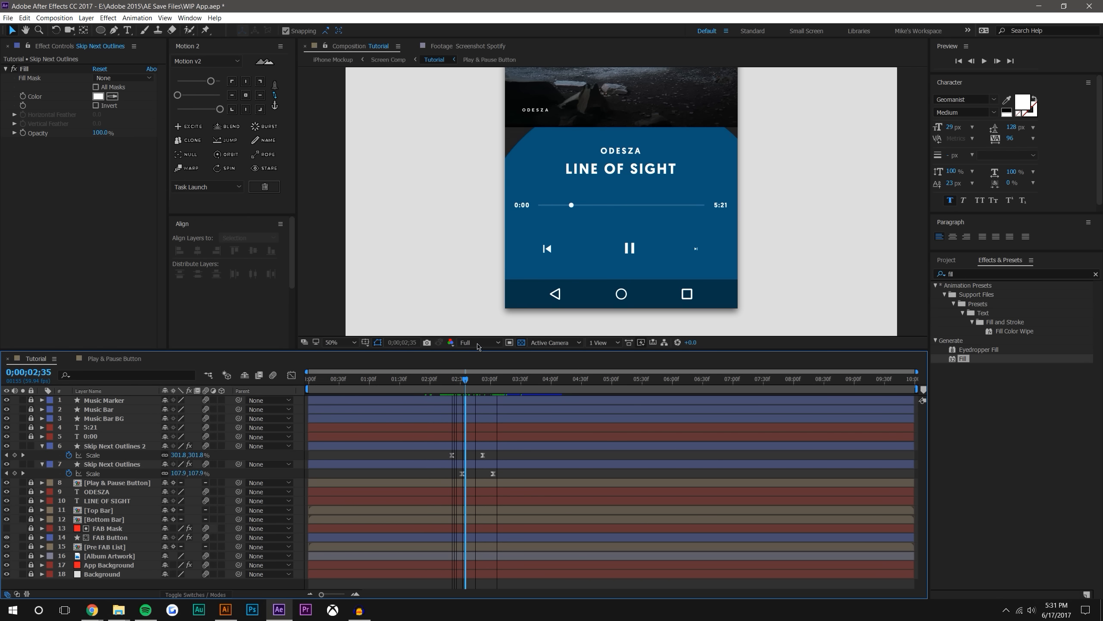
pyautogui.press('space')
# Delete all Scale keyframes from both Skip Next Outlines layers and collapse their properties
pyautogui.moveTo(443, 455); pyautogui.dragTo(505, 485)
pyautogui.press('Delete')
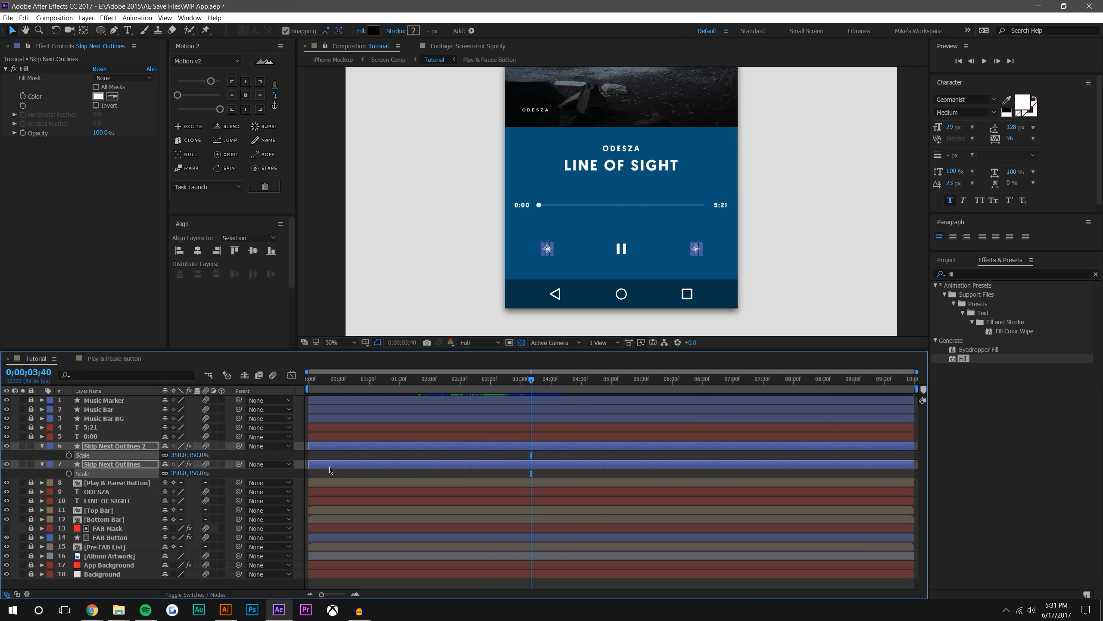
pyautogui.press('F2')
pyautogui.click(43, 447)
pyautogui.click(42, 455)
# Parent both Skip Next Outlines layers to the Play & Pause Button layer and show their Opacity
pyautogui.click(87, 447)
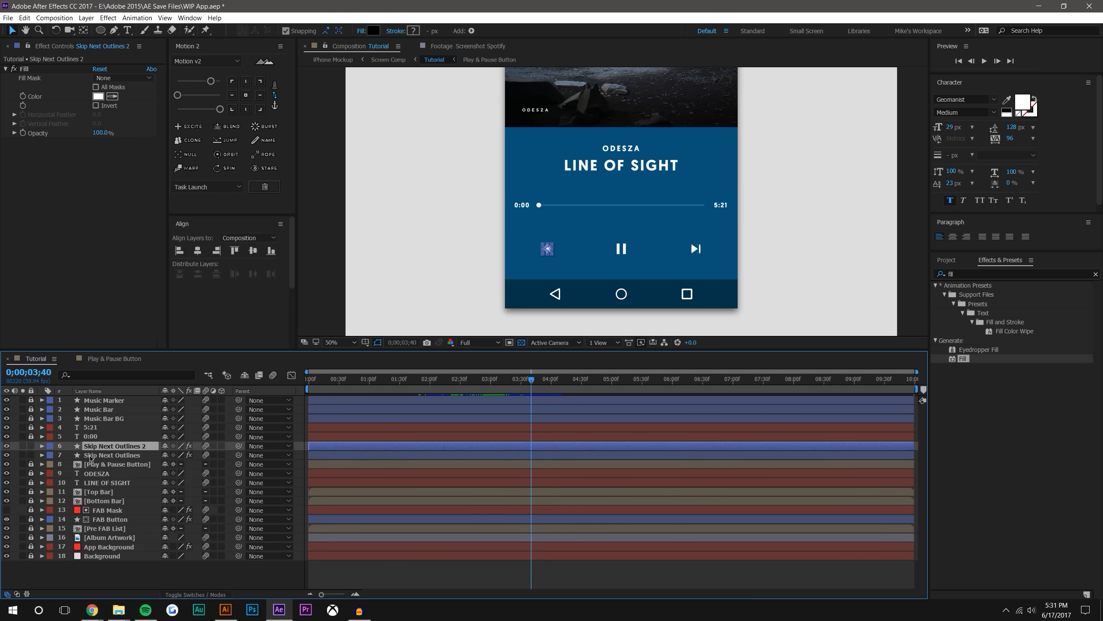
pyautogui.keyDown('shift'); pyautogui.click(89, 457); pyautogui.keyUp('shift')
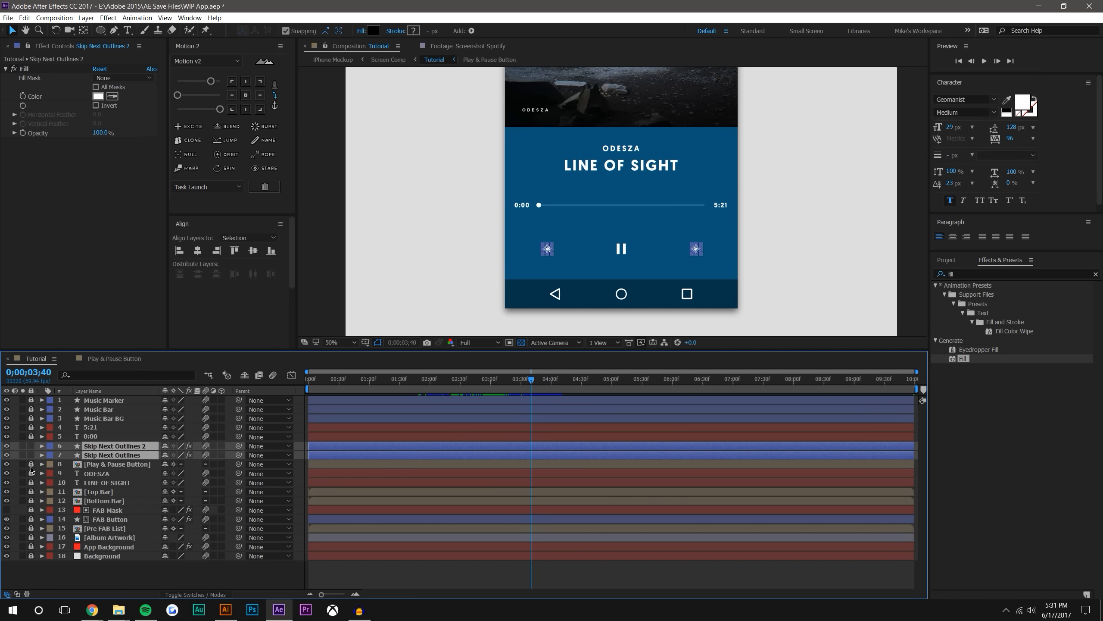
pyautogui.moveTo(238, 454); pyautogui.dragTo(115, 466)
pyautogui.press('t')
# Examine the keyframes on all layers, then show only the animated Position and Scale of the FAB Button
pyautogui.click(107, 482)
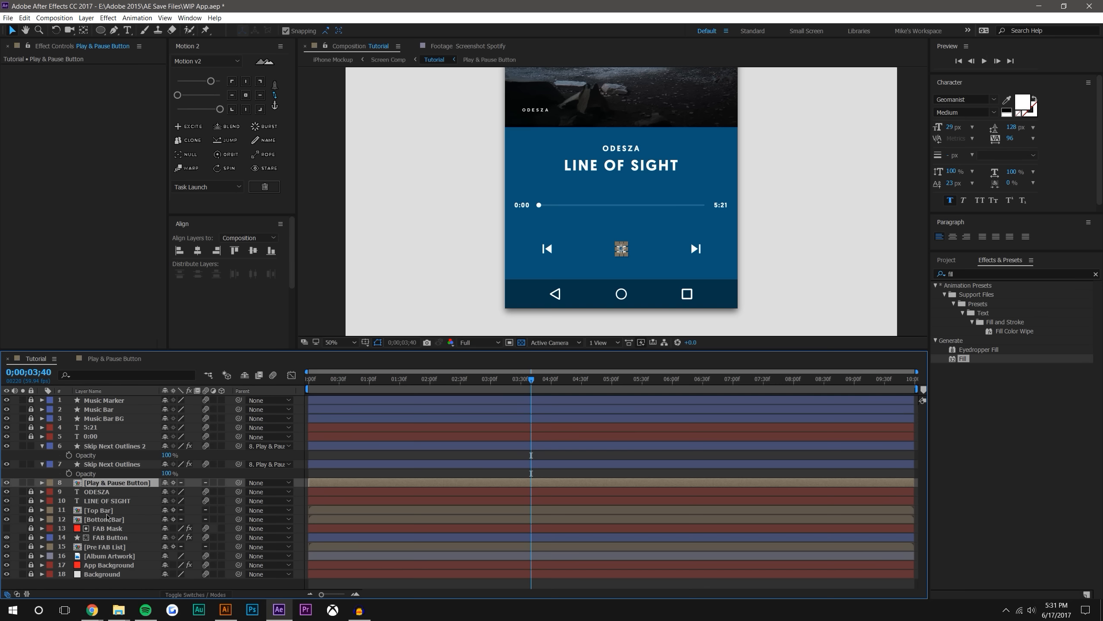
pyautogui.hotkey('ctrl', 'alt', 't')
pyautogui.hotkey('ctrl', 'shift', 'a')
pyautogui.press('u')
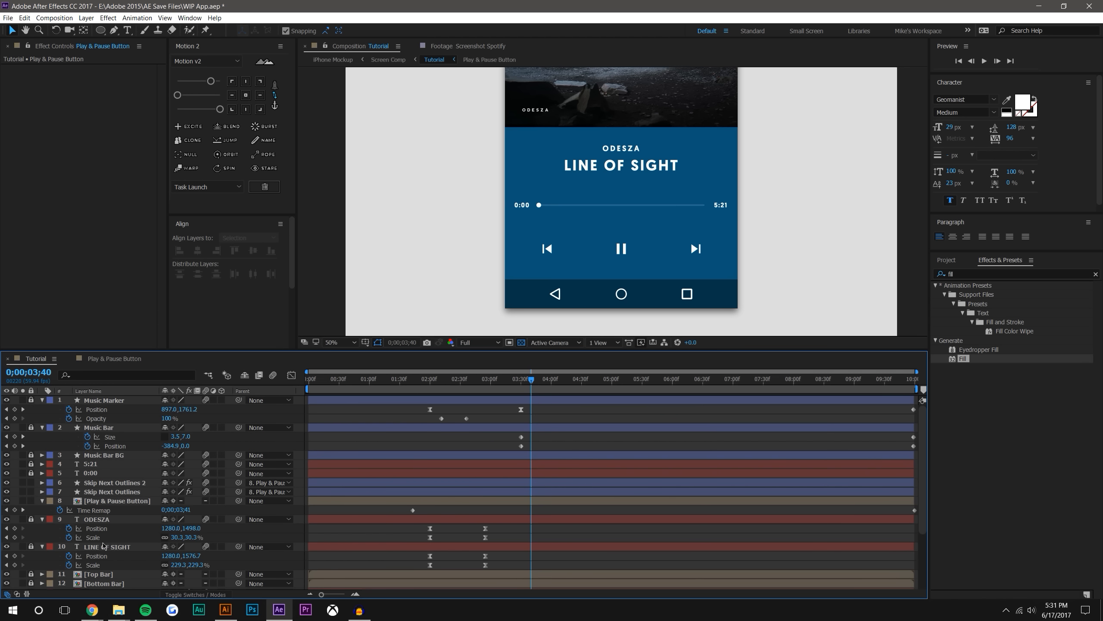
pyautogui.scroll(-3, 239, 461)
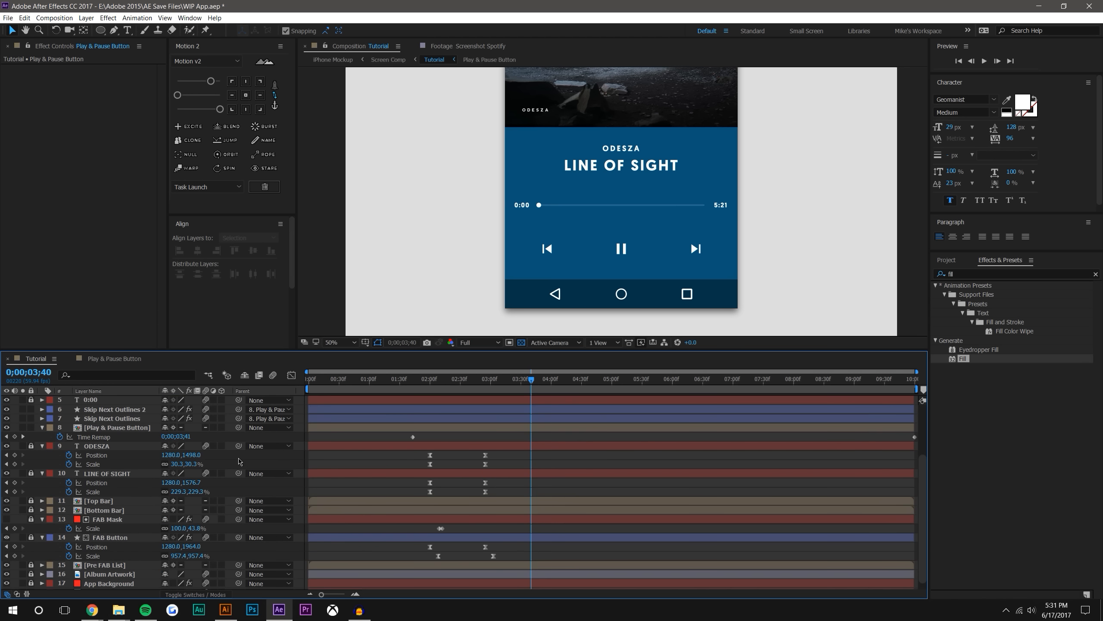
pyautogui.press('u')
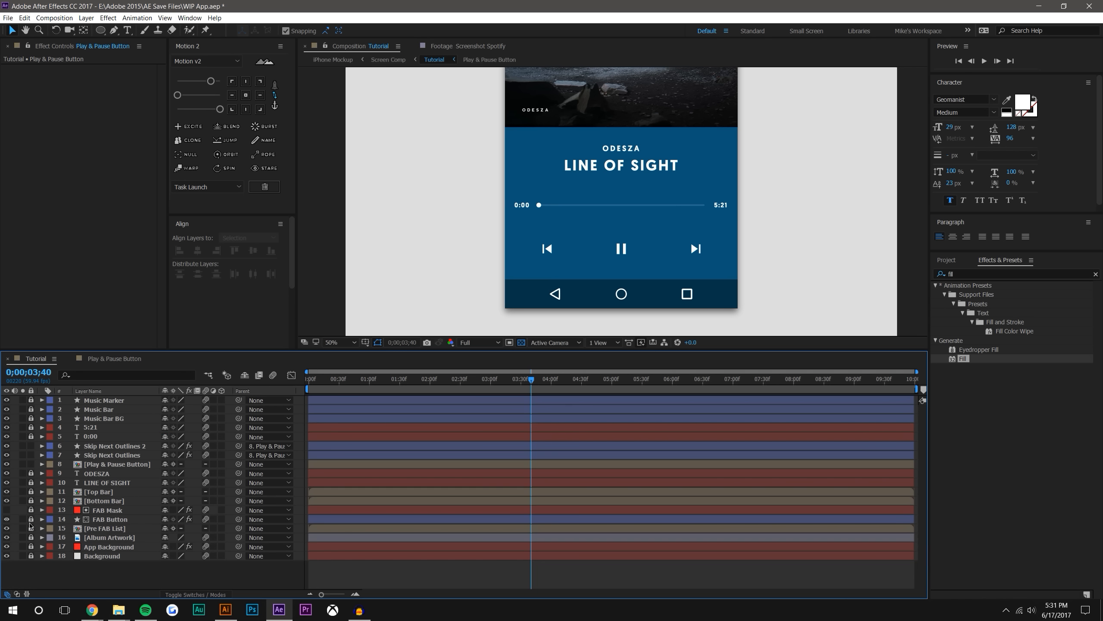
pyautogui.click(104, 519)
pyautogui.press('u')
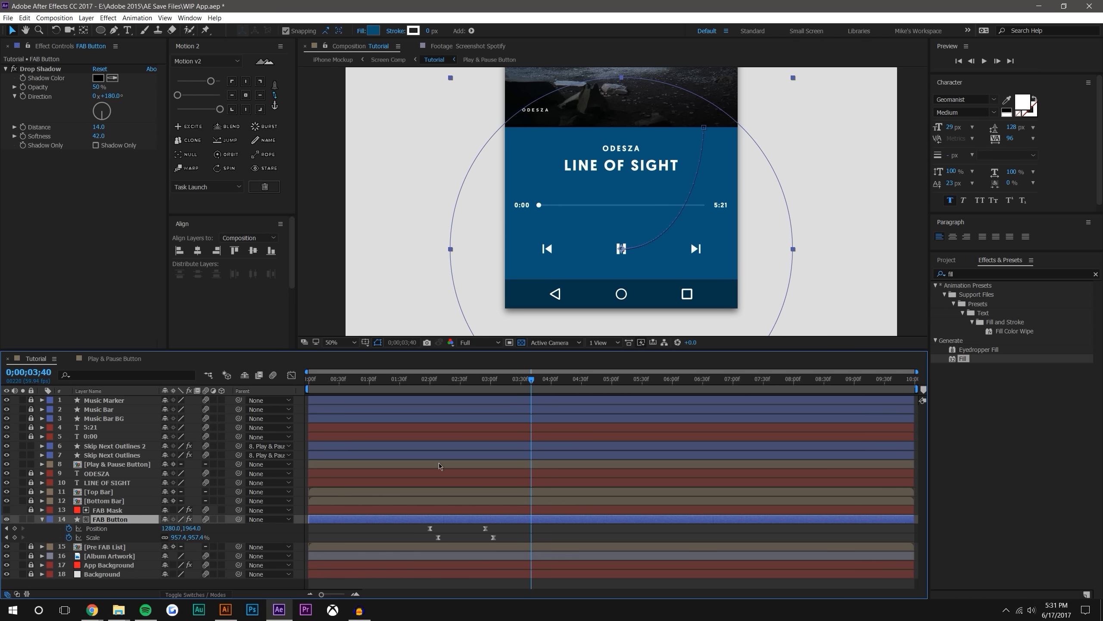
# Add Opacity keyframes fading both skip icons from 0% at 0;00;02;19 to 100% at the FAB Button's last Scale keyframe
pyautogui.moveTo(502, 384)
pyautogui.mouseDown()
pyautogui.moveTo(436, 386)
pyautogui.moveTo(450, 381)
pyautogui.mouseUp()
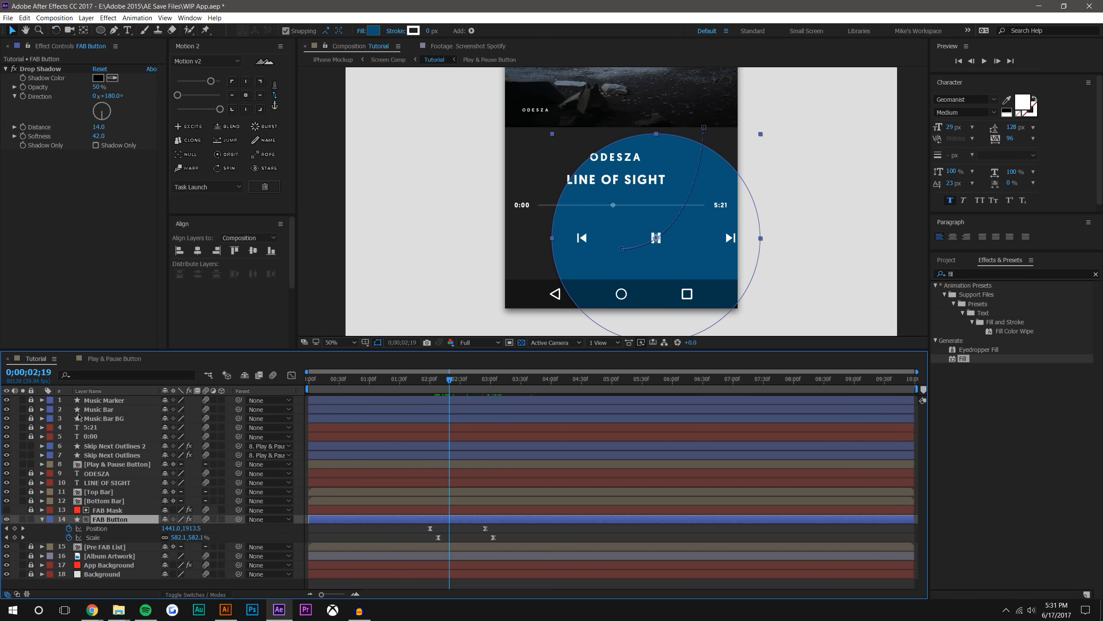
pyautogui.click(104, 448)
pyautogui.keyDown('ctrl'); pyautogui.click(130, 455); pyautogui.keyUp('ctrl')
pyautogui.press('t')
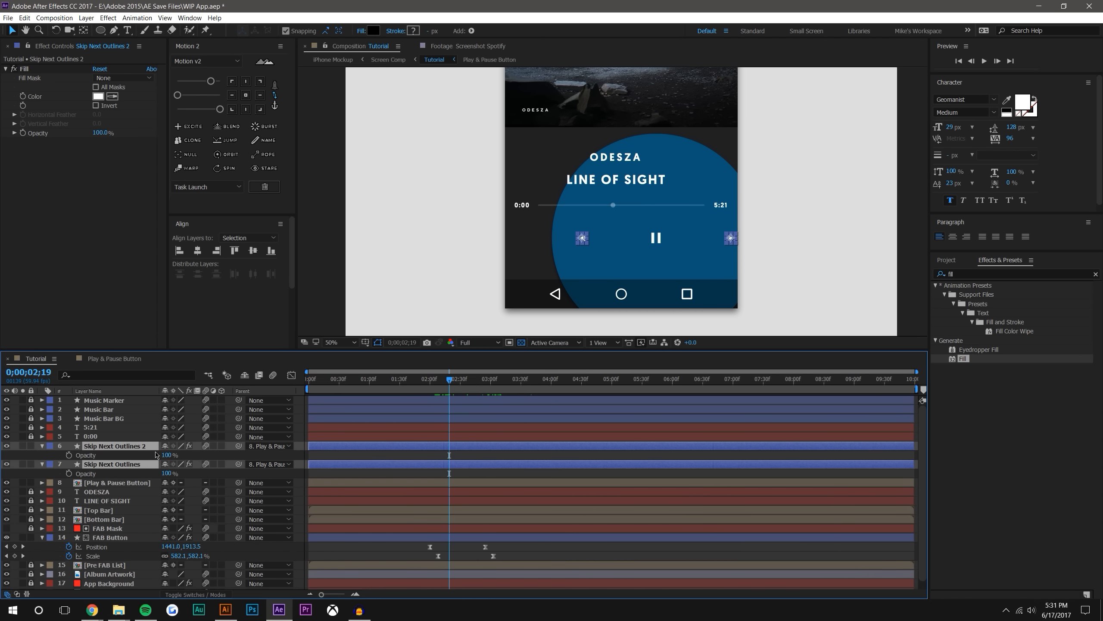
pyautogui.hotkey('alt', 'shift', 't')
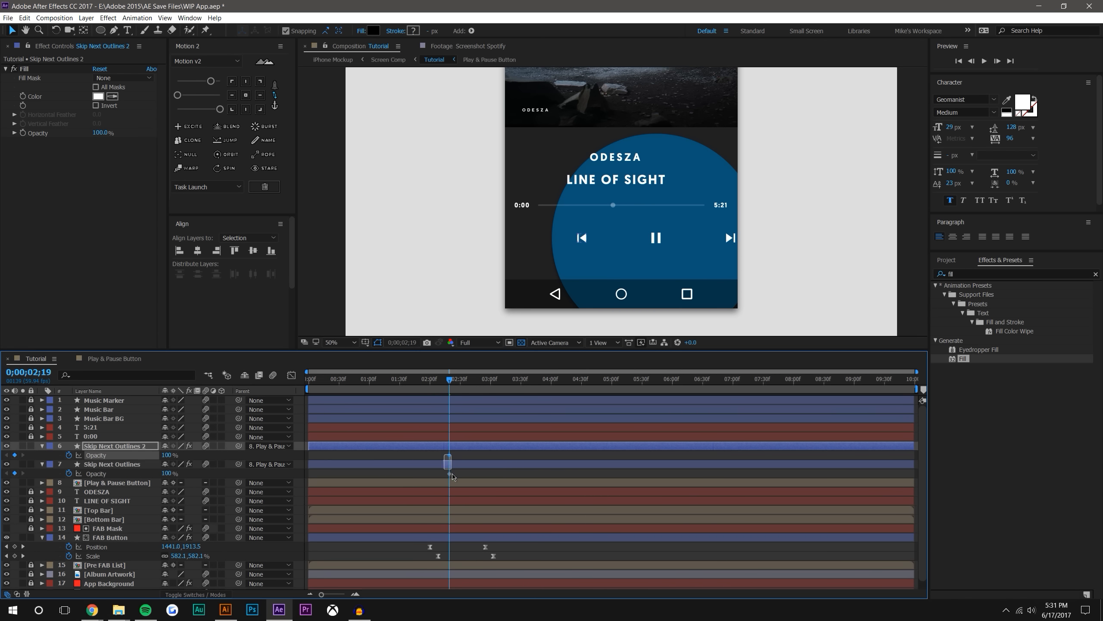
pyautogui.moveTo(491, 456); pyautogui.dragTo(496, 455)
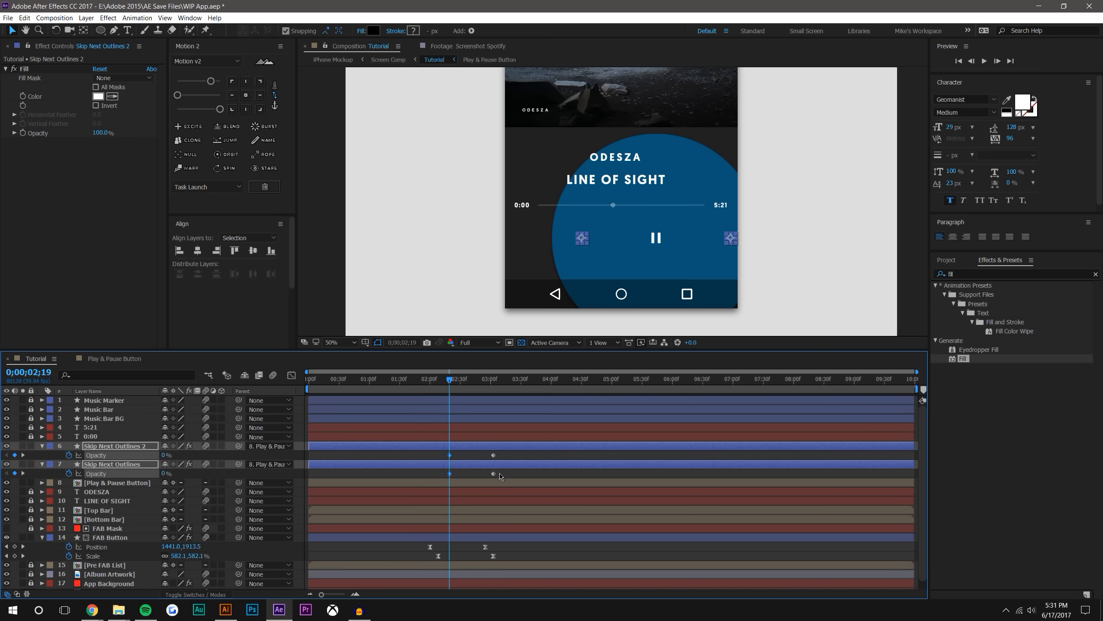
# Preview the transition from 0;00;01;46 and 0;00;01;51 to check the skip icons fading in and following the play button
pyautogui.press('F2')
pyautogui.moveTo(458, 383); pyautogui.dragTo(416, 378)
pyautogui.click(980, 64)
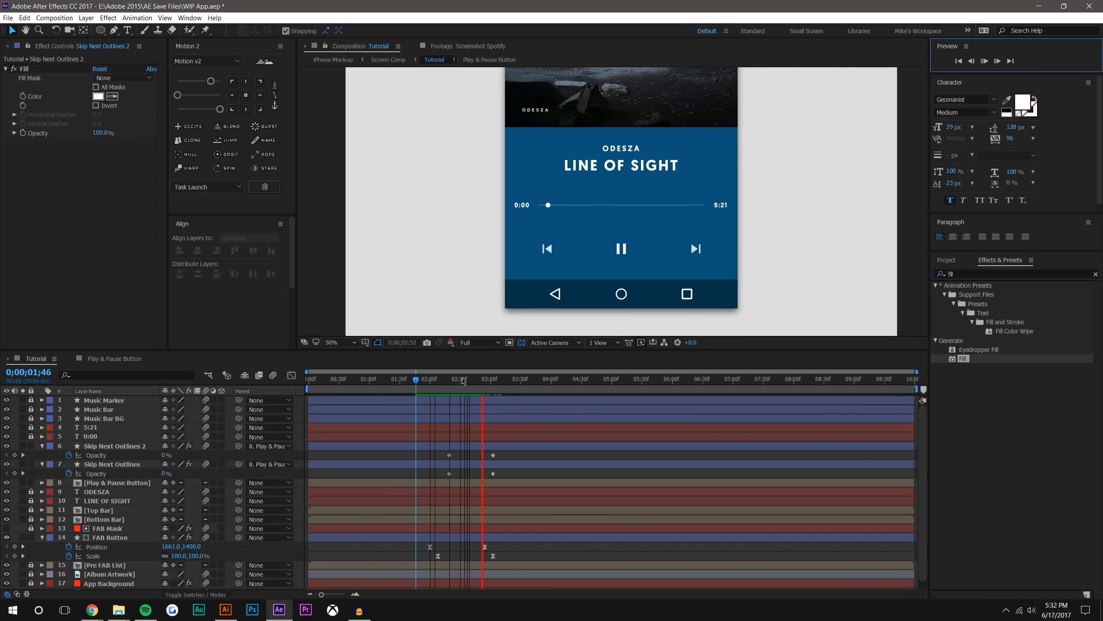
pyautogui.click(421, 378)
pyautogui.click(988, 61)
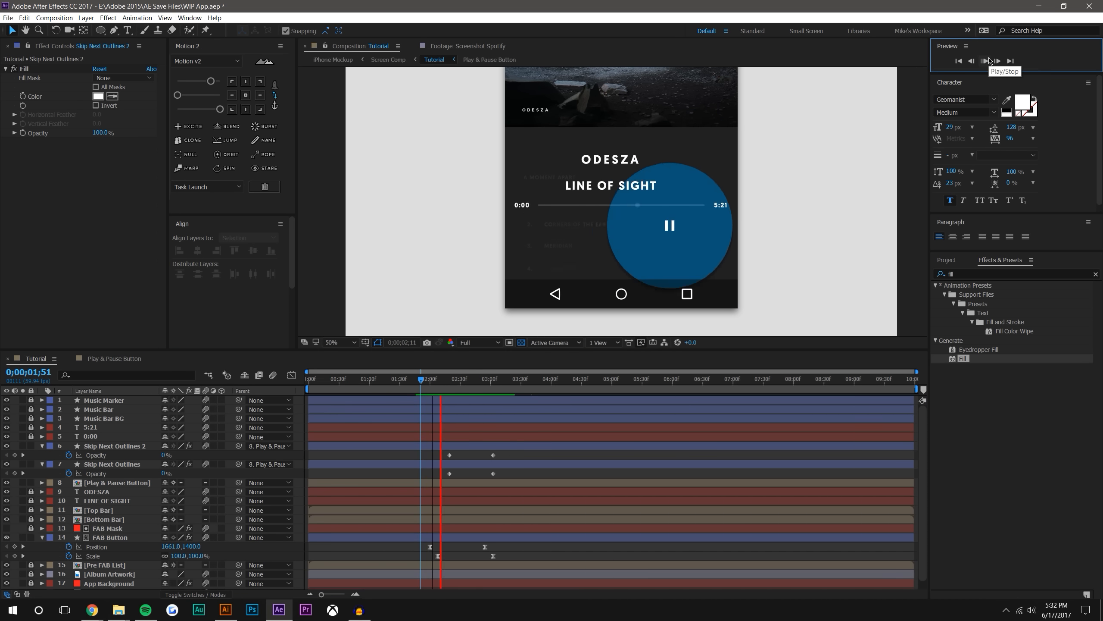
pyautogui.moveTo(442, 378); pyautogui.dragTo(519, 383)
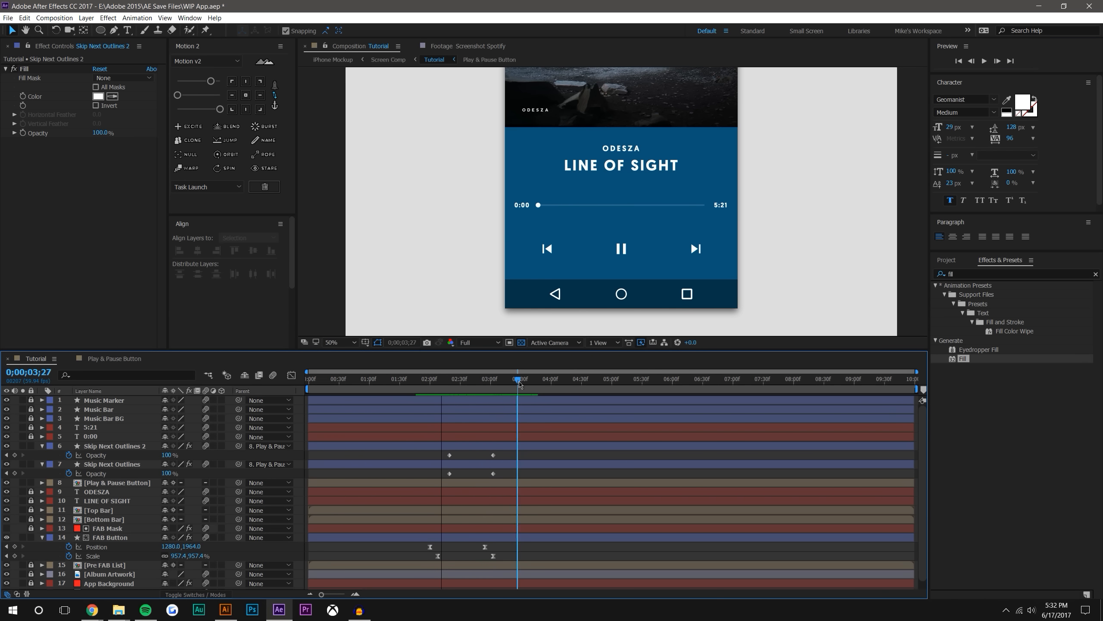
# Undo the skip icons' fade, parenting and keyframe edits back to their initial scale-in animation
pyautogui.hotkey('ctrl', 'z')
pyautogui.hotkey('ctrl', 'z')
pyautogui.hotkey('ctrl', 'z')
pyautogui.hotkey('ctrl', 'z')
pyautogui.hotkey('ctrl', 'z')
pyautogui.hotkey('ctrl', 'z')
pyautogui.hotkey('ctrl', 'z')
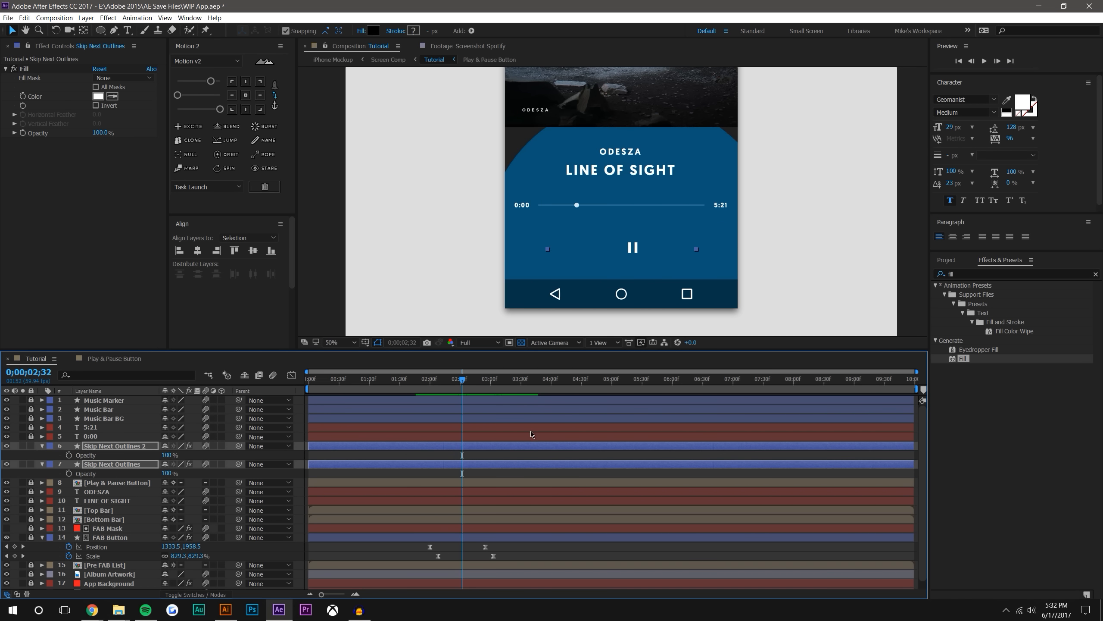
pyautogui.hotkey('ctrl', 'z')
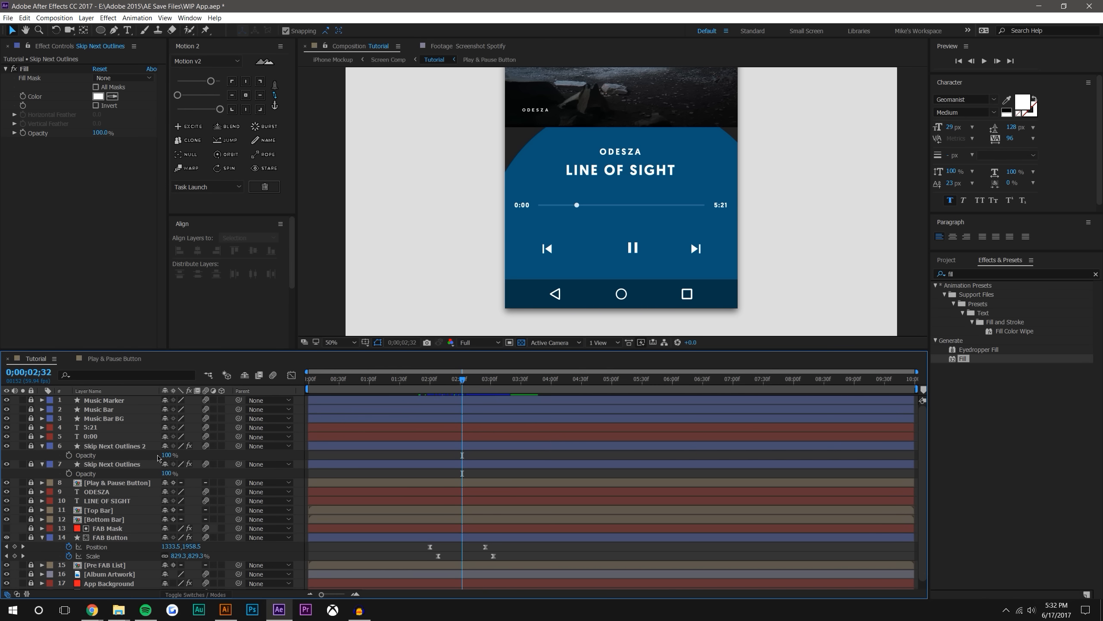
pyautogui.hotkey('ctrl', 'shift', 'z')
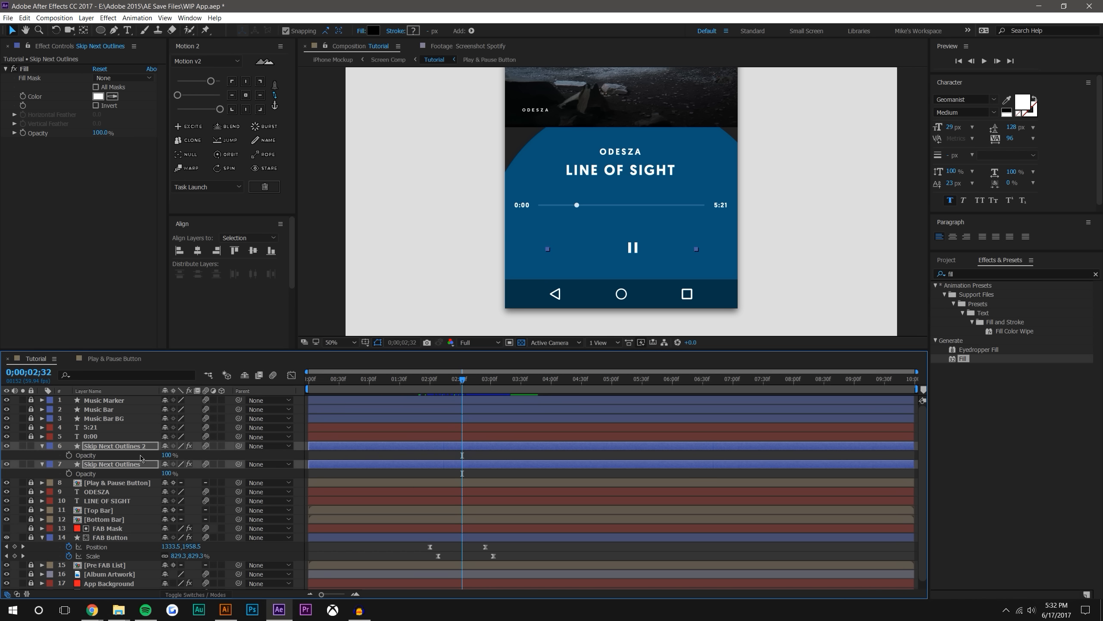
# Show the Scale keyframes of both Skip Next Outlines layers and ease all of them with Motion 2
pyautogui.moveTo(421, 372); pyautogui.dragTo(505, 392)
pyautogui.press('u')
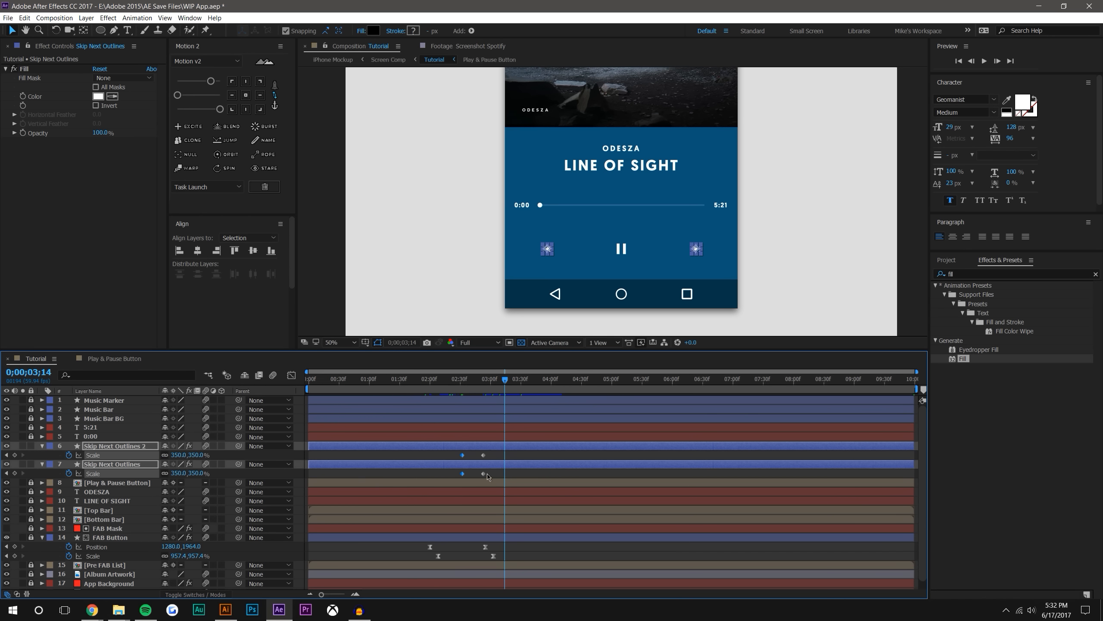
pyautogui.click(491, 475)
pyautogui.moveTo(452, 377); pyautogui.dragTo(515, 373)
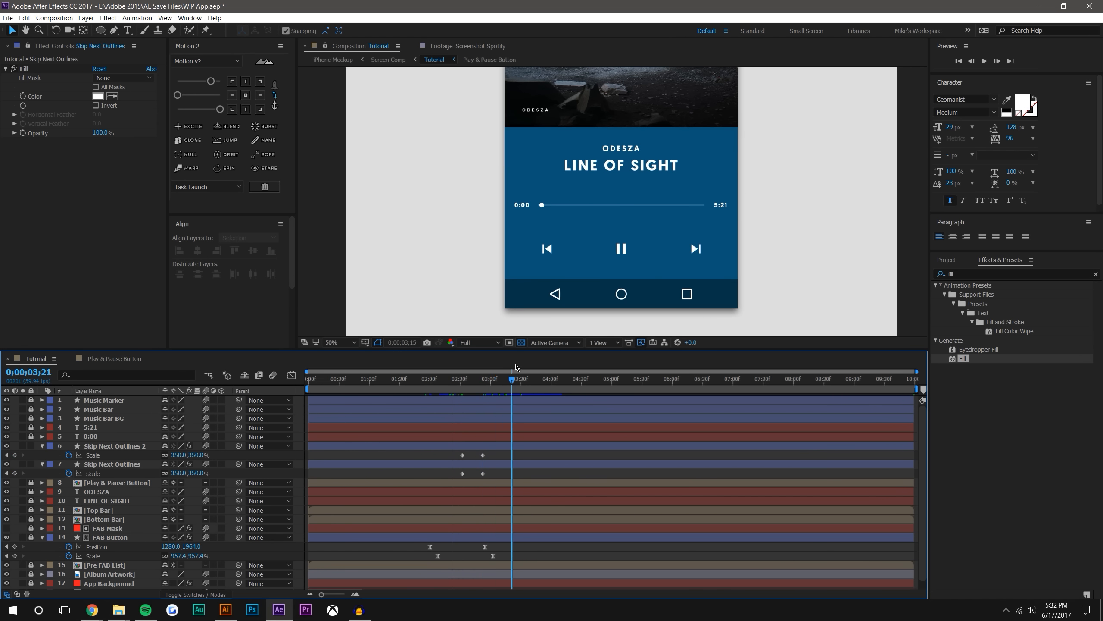
pyautogui.moveTo(455, 456); pyautogui.dragTo(491, 471)
pyautogui.click(192, 95)
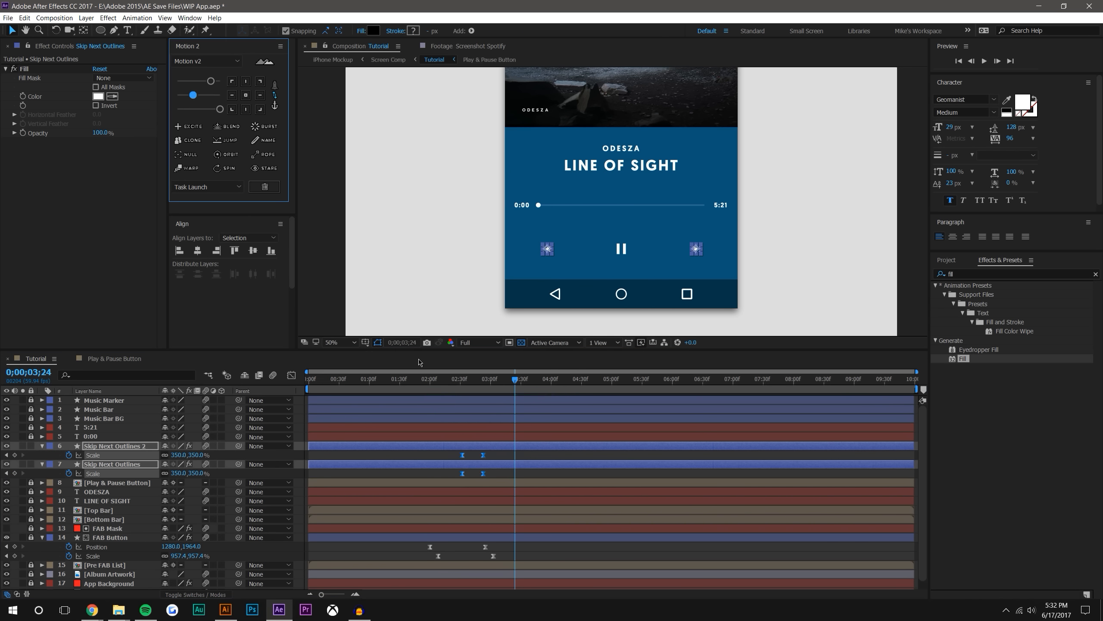
# Stretch the skip icons' Scale keyframes to run from about 0;00;02;20 to the FAB Button's last Scale keyframe
pyautogui.click(460, 379)
pyautogui.click(984, 61)
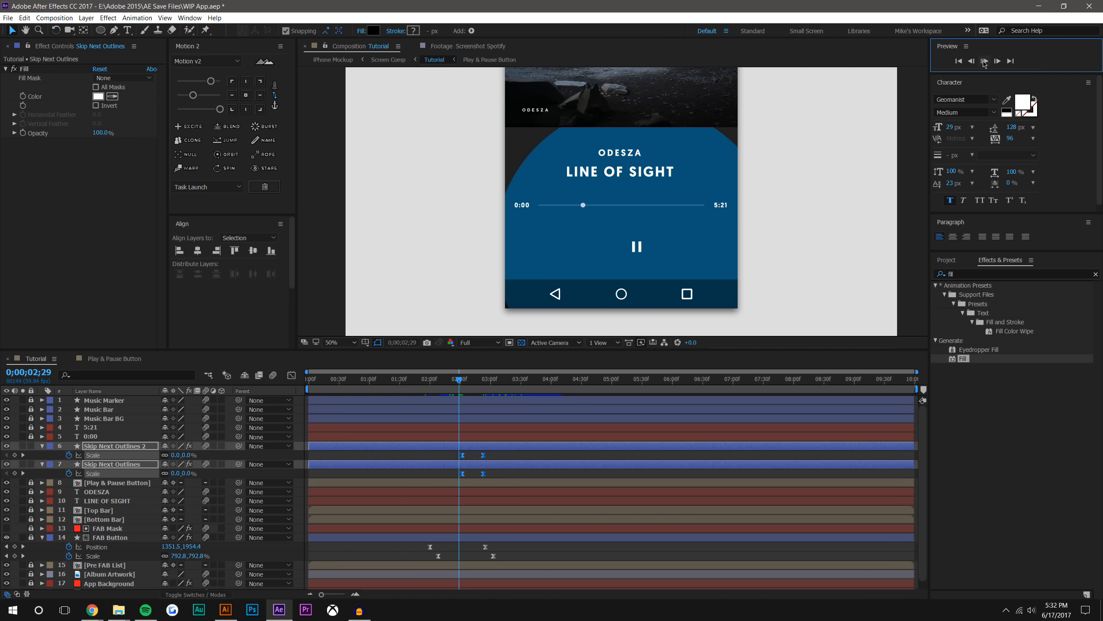
pyautogui.moveTo(438, 380); pyautogui.dragTo(451, 381)
pyautogui.moveTo(463, 455); pyautogui.dragTo(495, 455)
pyautogui.click(519, 473)
# Preview the transition from 0;00;02;21 and 0;00;02;15 to check the skip icons' new timing
pyautogui.click(983, 61)
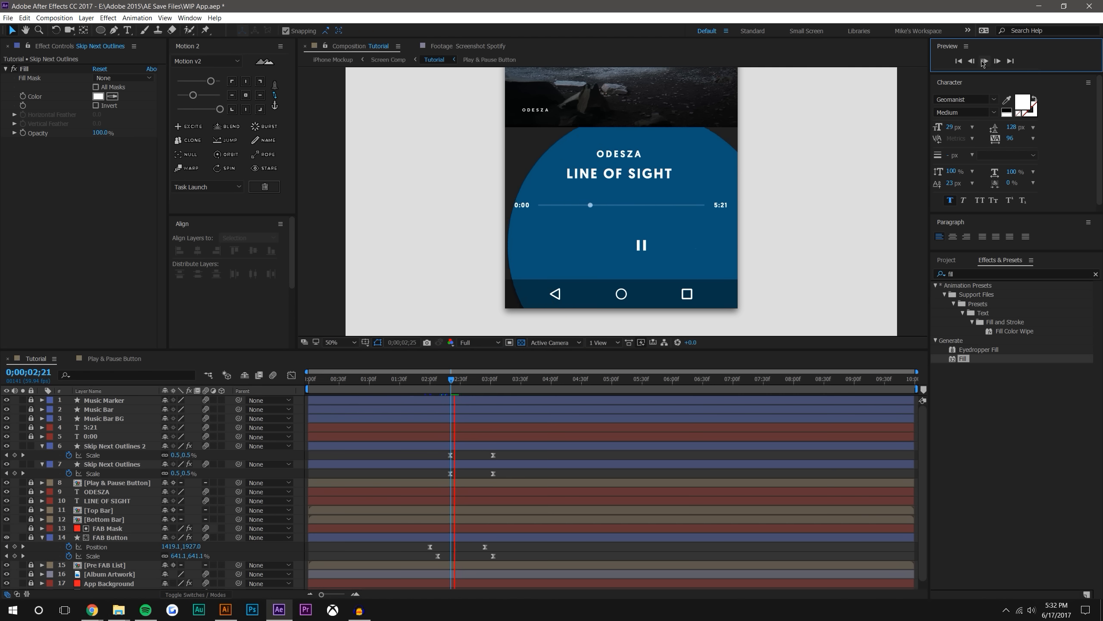
pyautogui.click(445, 379)
pyautogui.click(983, 61)
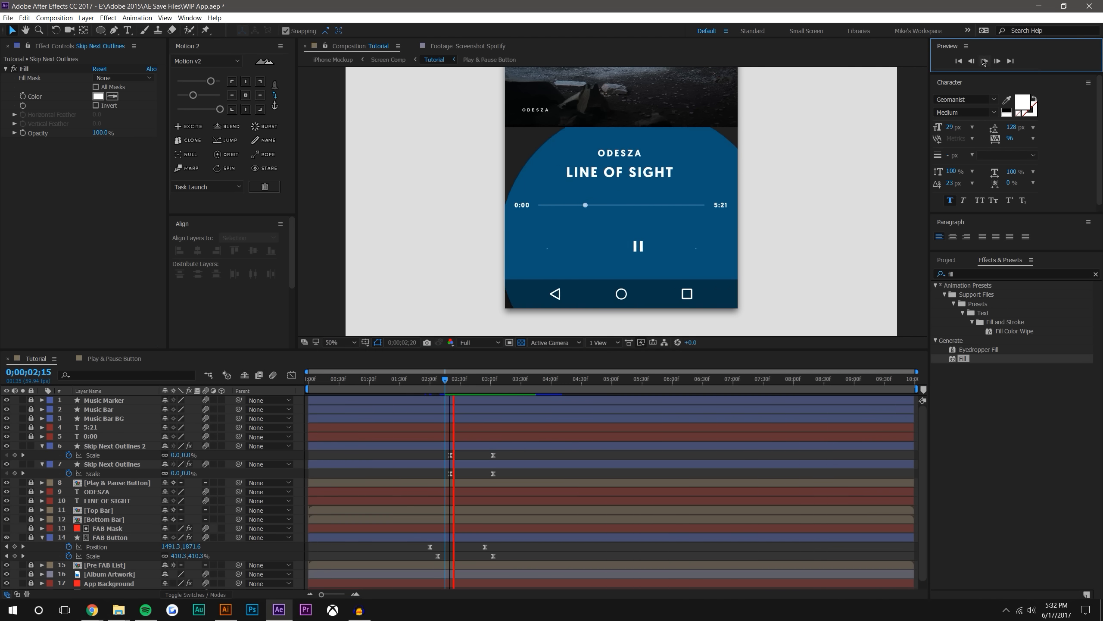
# Reduce the second Motion 2 easing slider to its minimum for the skip icons' Scale keyframes and preview from 0;00;01;47
pyautogui.click(428, 462)
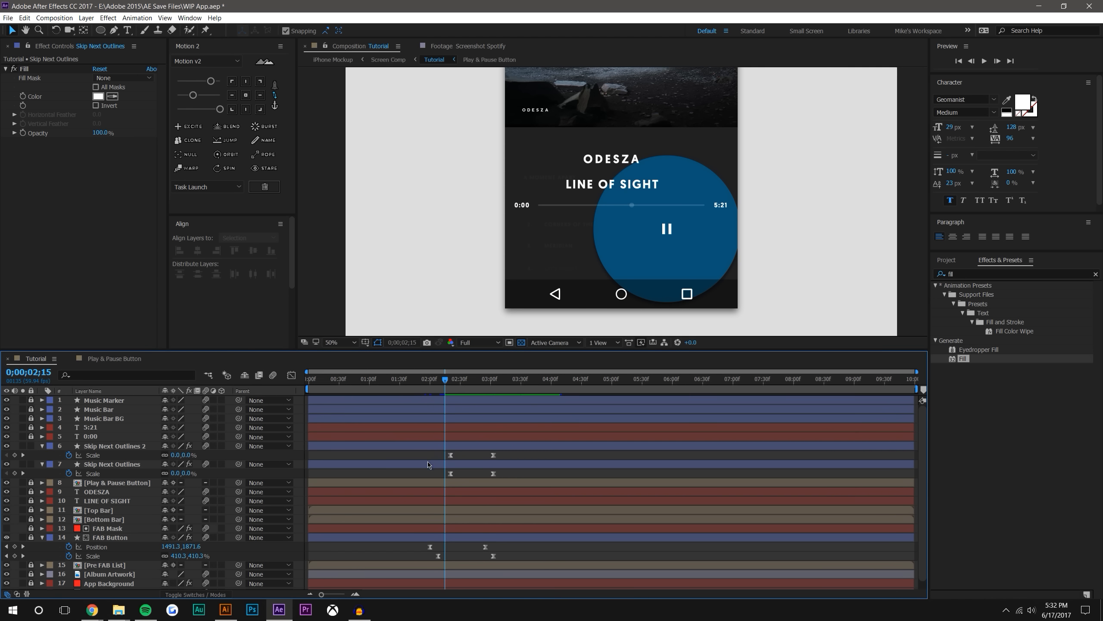
pyautogui.moveTo(438, 454); pyautogui.dragTo(535, 487)
pyautogui.moveTo(193, 95); pyautogui.dragTo(163, 99)
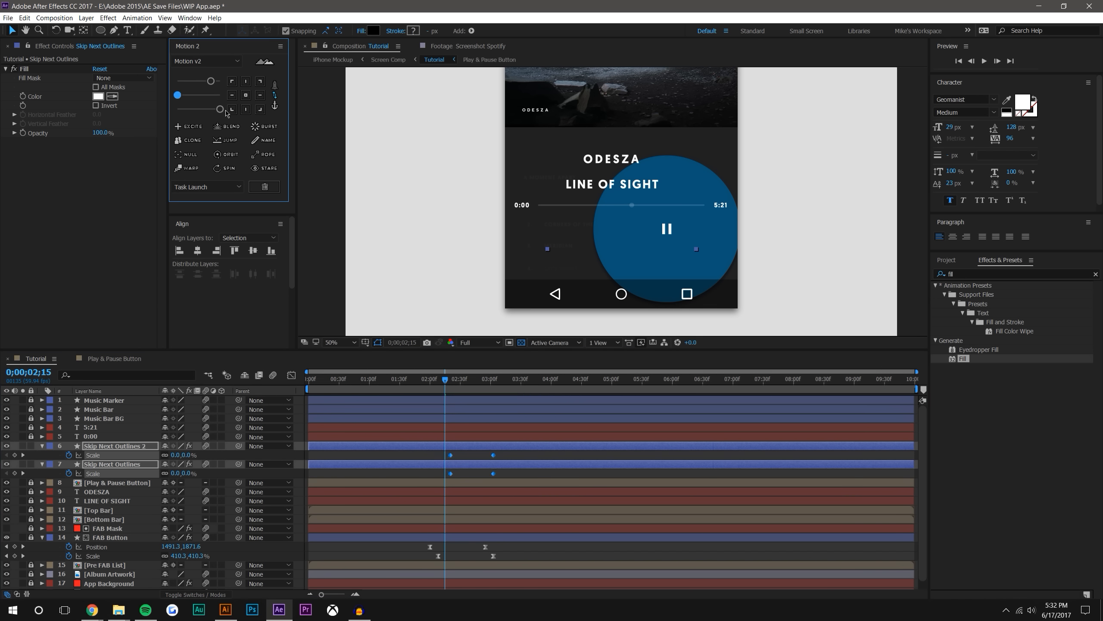
pyautogui.moveTo(423, 378)
pyautogui.mouseDown()
pyautogui.moveTo(465, 370)
pyautogui.moveTo(417, 376)
pyautogui.mouseUp()
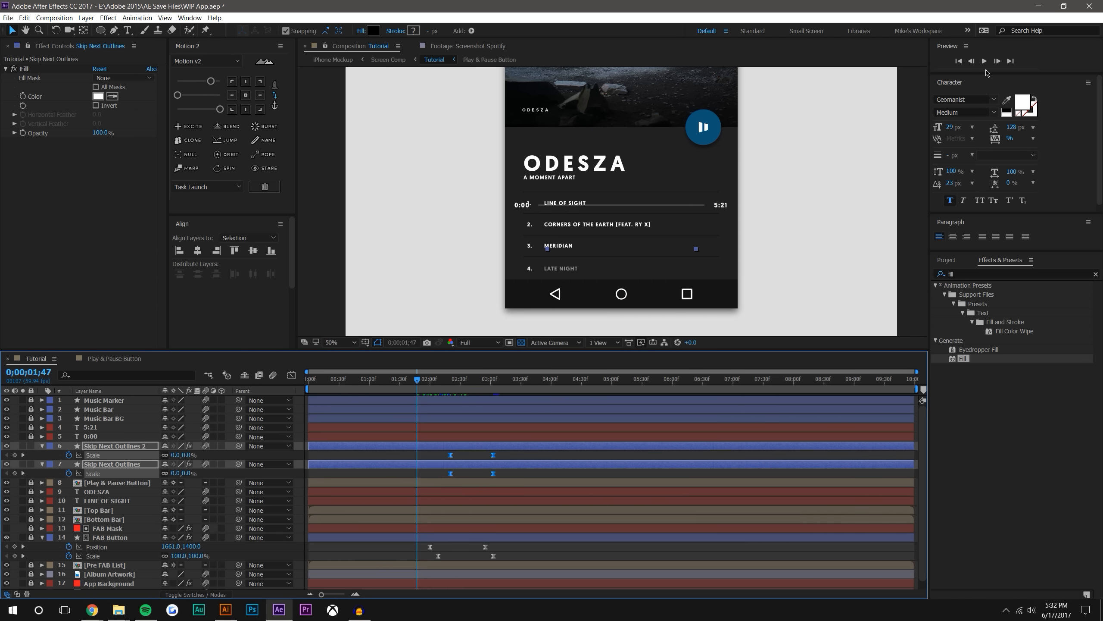
pyautogui.click(984, 61)
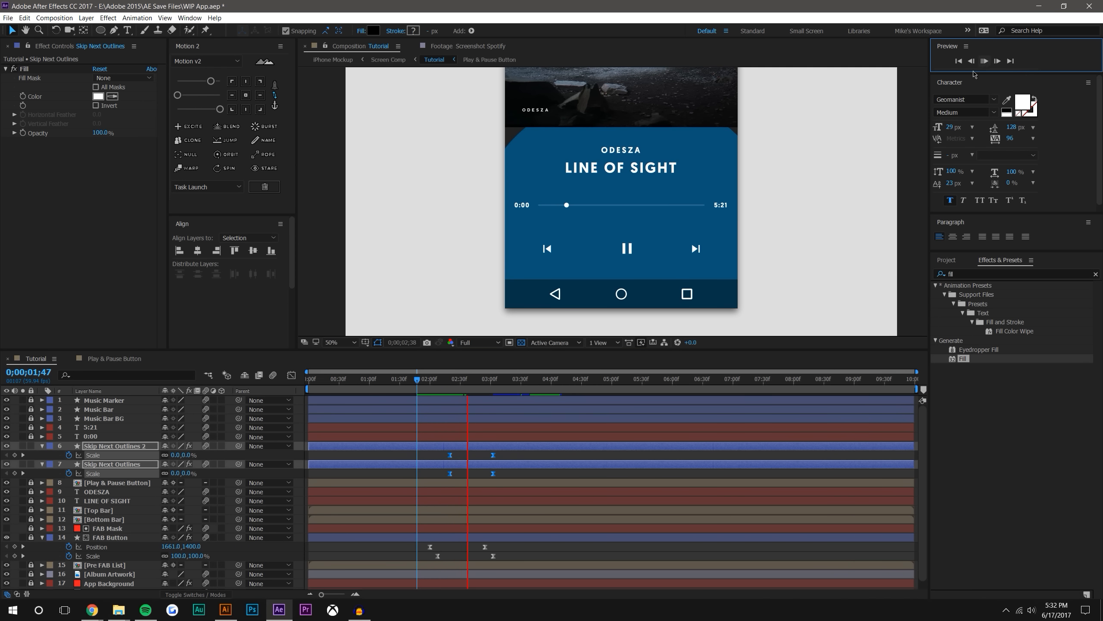
# Add Position keyframes to both Skip Next Outlines layers and align them with the layers' last Scale keyframes
pyautogui.moveTo(450, 378); pyautogui.dragTo(525, 379)
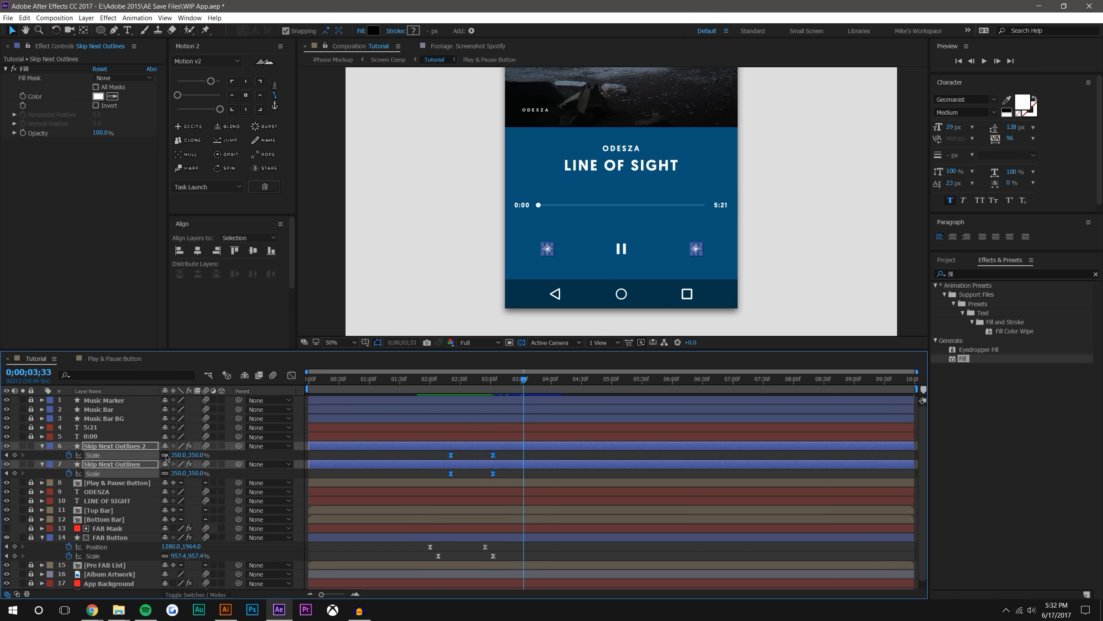
pyautogui.press('p')
pyautogui.click(68, 454)
pyautogui.click(69, 472)
pyautogui.hotkey('shift', 's')
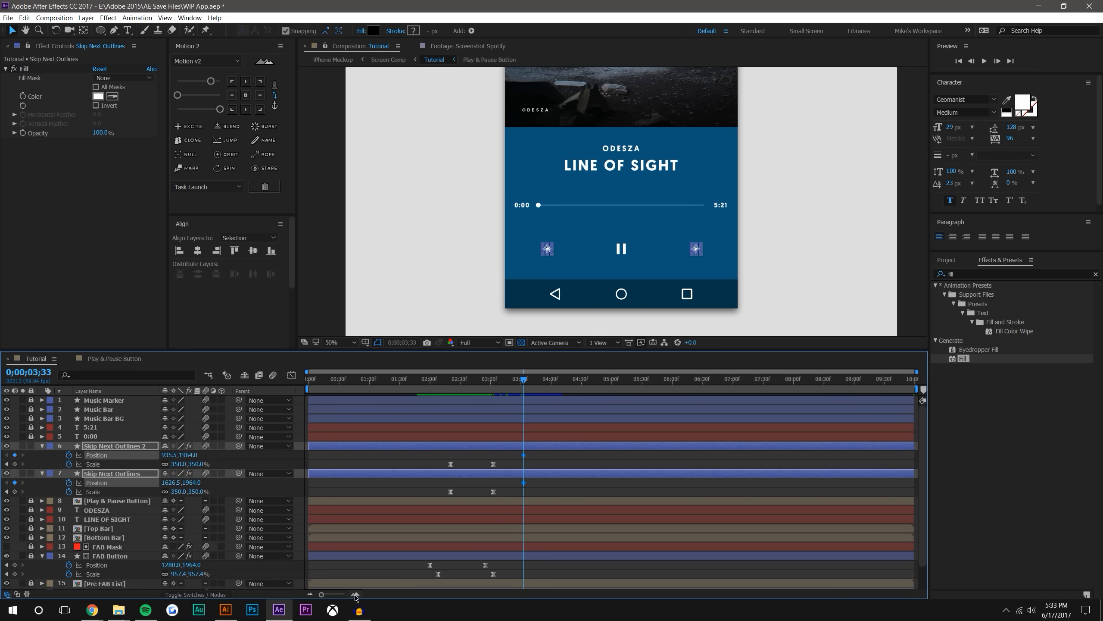
pyautogui.click(355, 594)
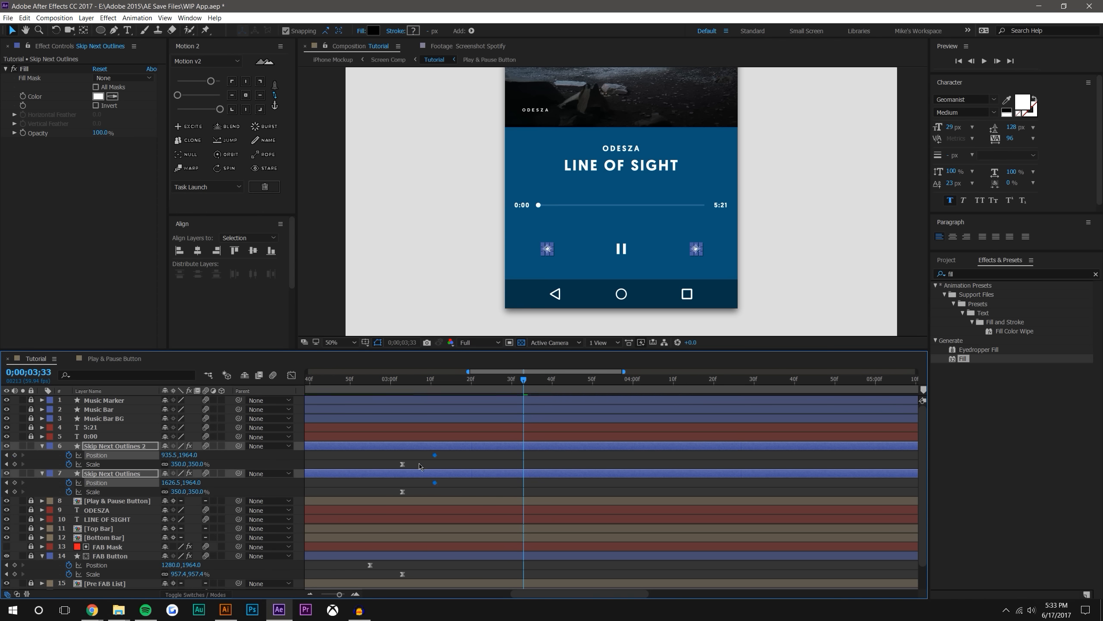
pyautogui.moveTo(435, 455); pyautogui.dragTo(400, 470)
# At 0;00;02;20, shift both skip icons horizontally to X positions 1105.5 and 1796.5
pyautogui.moveTo(570, 591); pyautogui.dragTo(534, 588)
pyautogui.press('j')
pyautogui.press('j')
pyautogui.press('j')
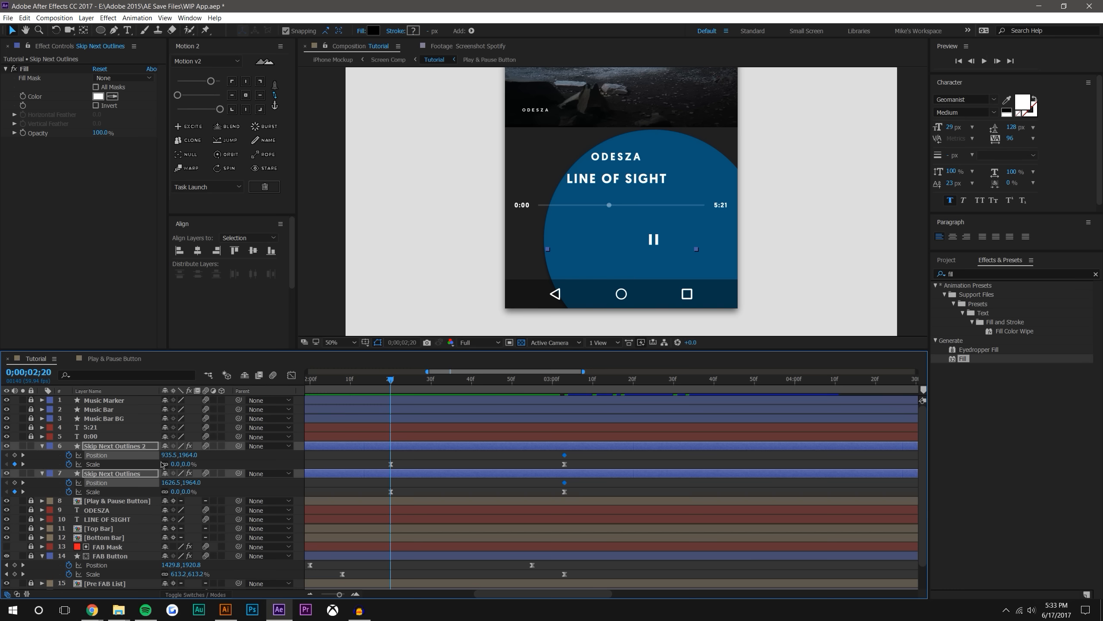
pyautogui.moveTo(176, 455); pyautogui.dragTo(217, 451)
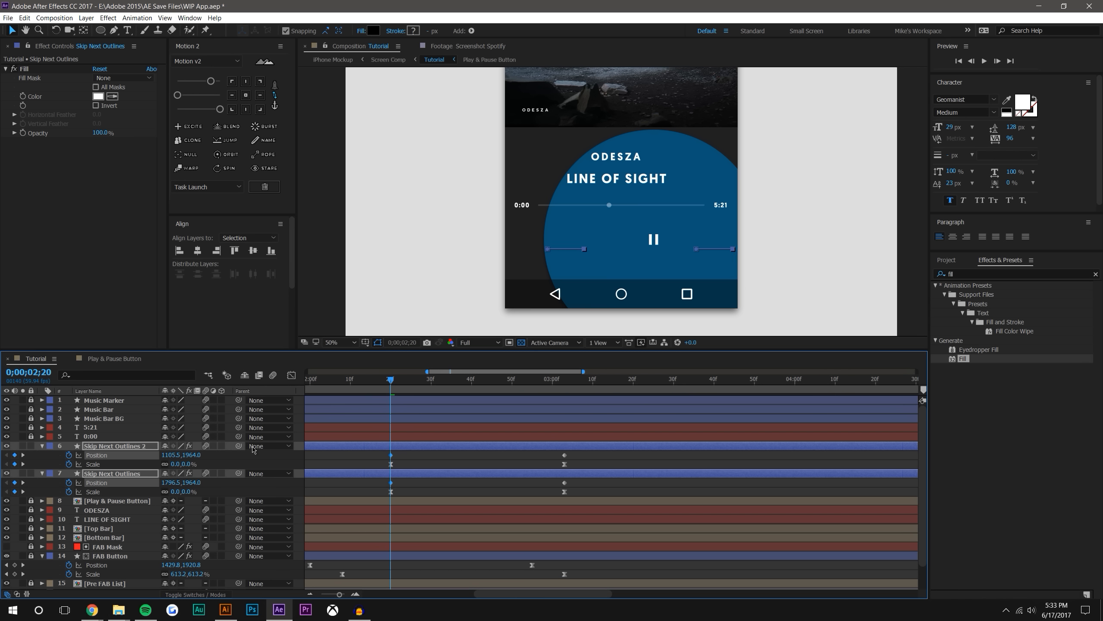
# Ease all Position and Scale keyframes of both Skip Next Outlines layers with Motion 2
pyautogui.press('F2')
pyautogui.moveTo(384, 452); pyautogui.dragTo(592, 490)
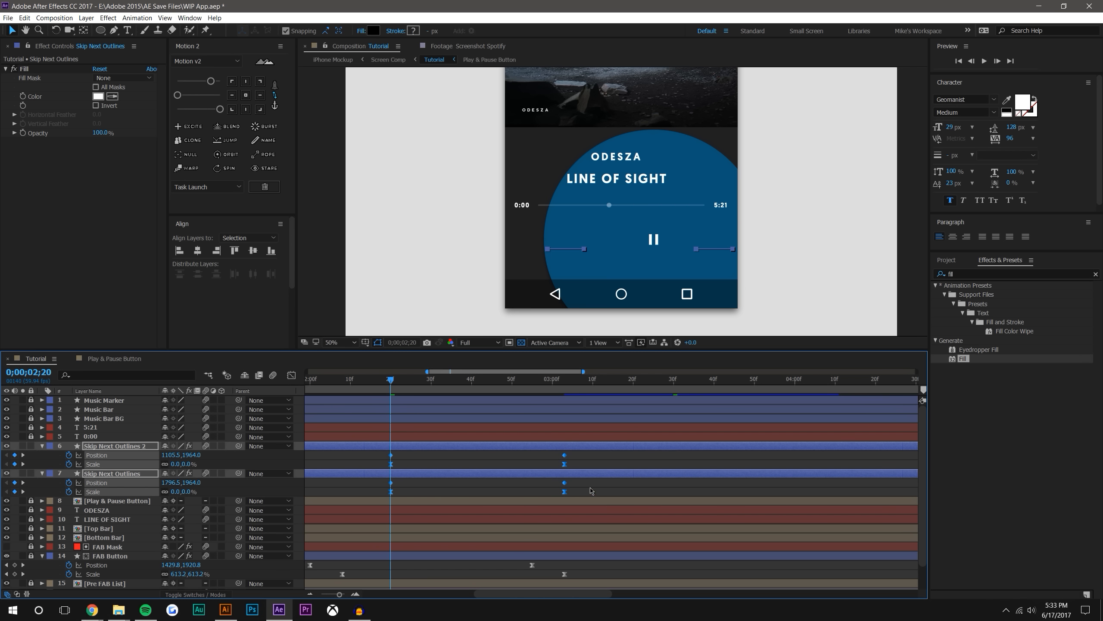
pyautogui.click(219, 109)
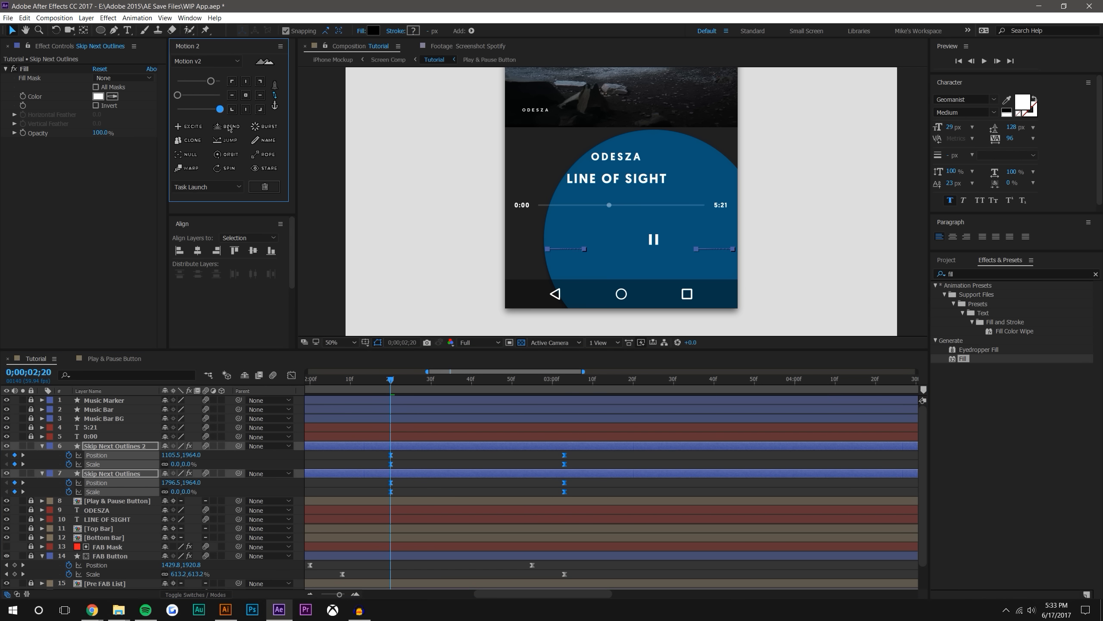
pyautogui.click(452, 493)
# Preview the skip icons' combined slide and scale animation from 0;00;02;16
pyautogui.press('space')
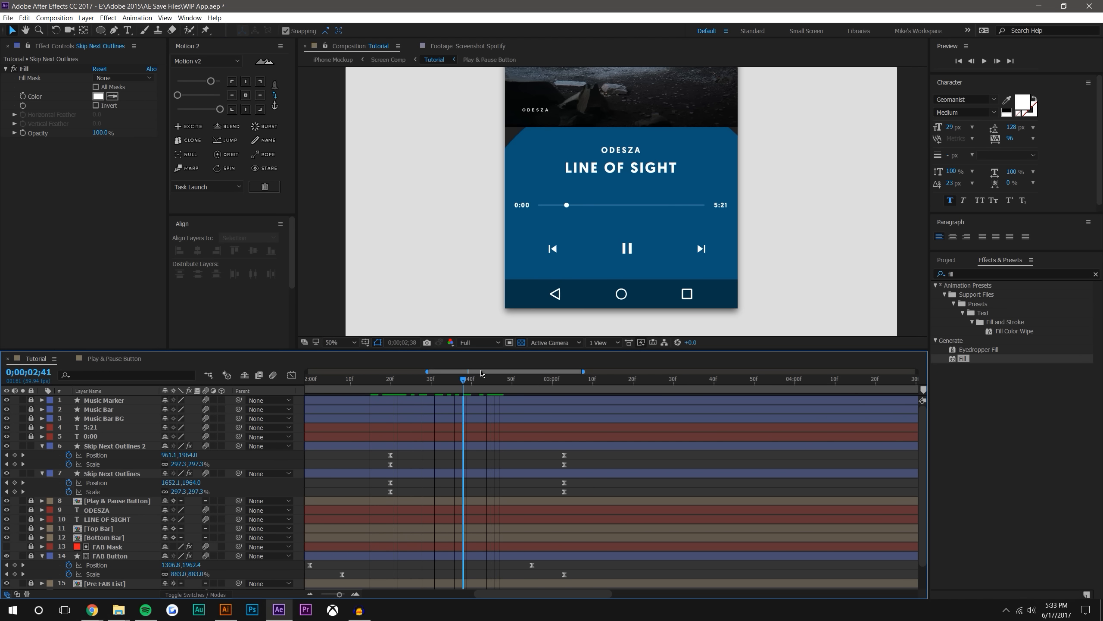
pyautogui.click(985, 61)
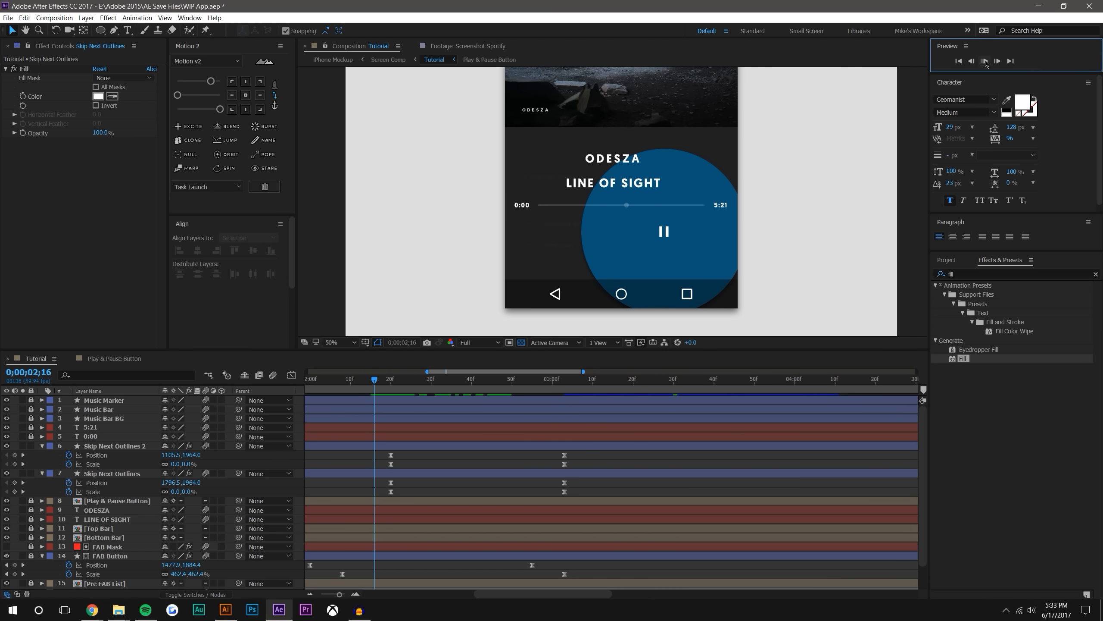
pyautogui.click(375, 383)
pyautogui.click(985, 61)
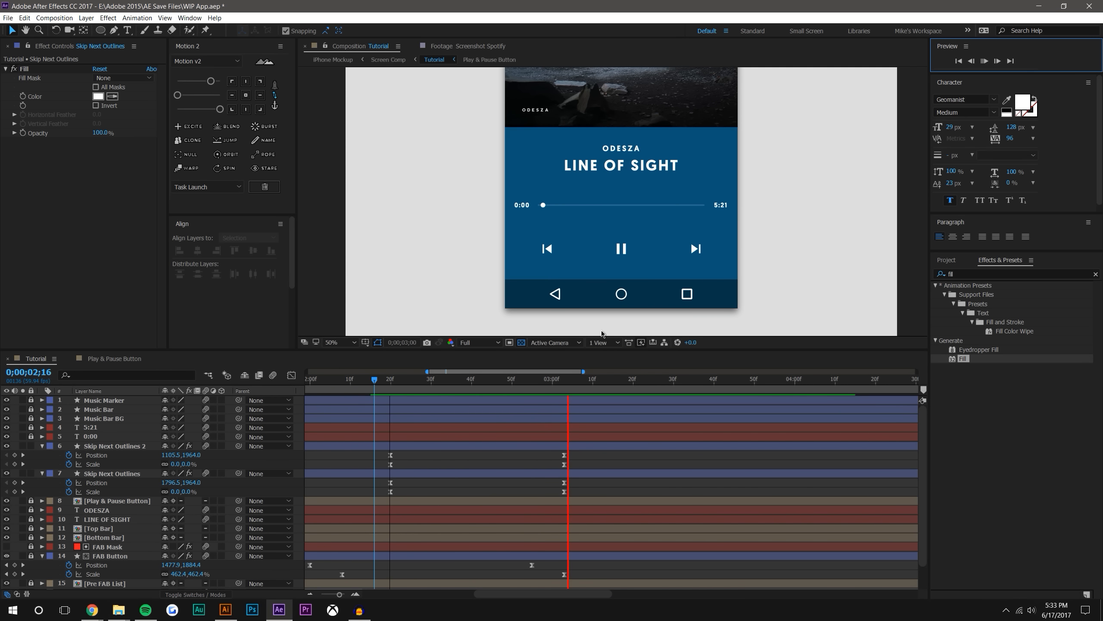
# Scrub the transition between 0;00;02;07 and 0;00;03;33 to examine how the progress bar and time labels appear
pyautogui.moveTo(375, 380); pyautogui.dragTo(510, 369)
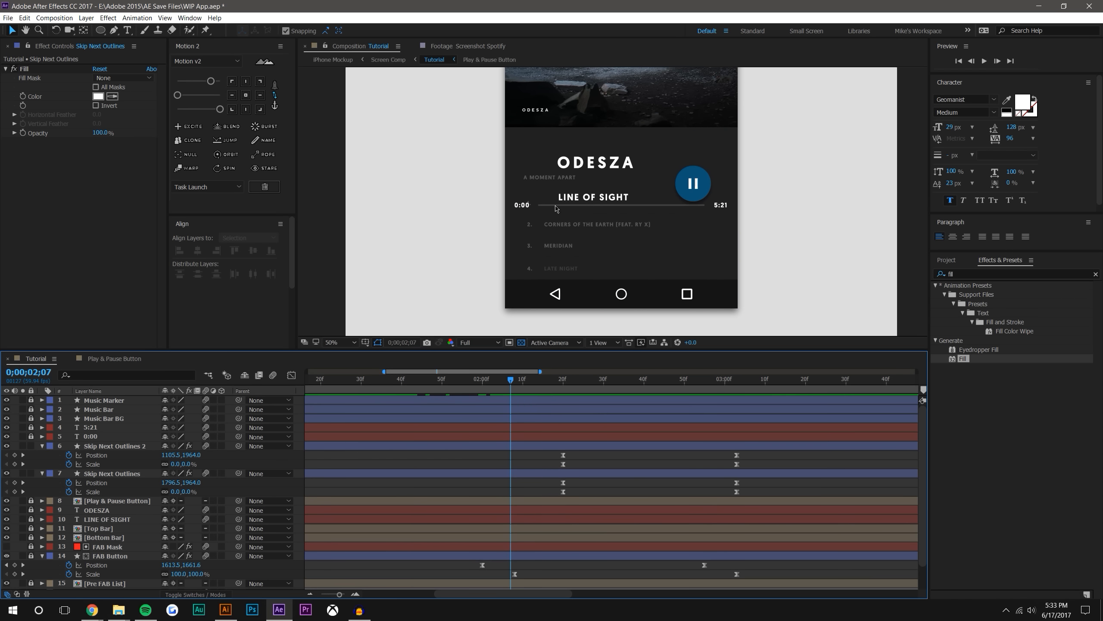
pyautogui.moveTo(508, 381); pyautogui.dragTo(858, 370)
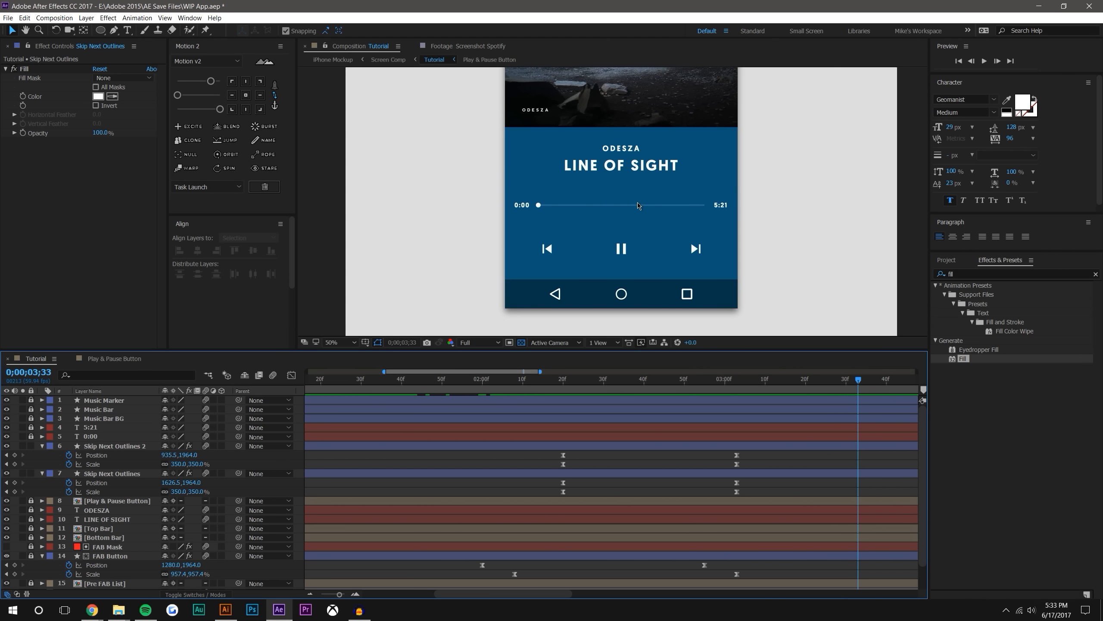
pyautogui.press(',')
pyautogui.press(',')
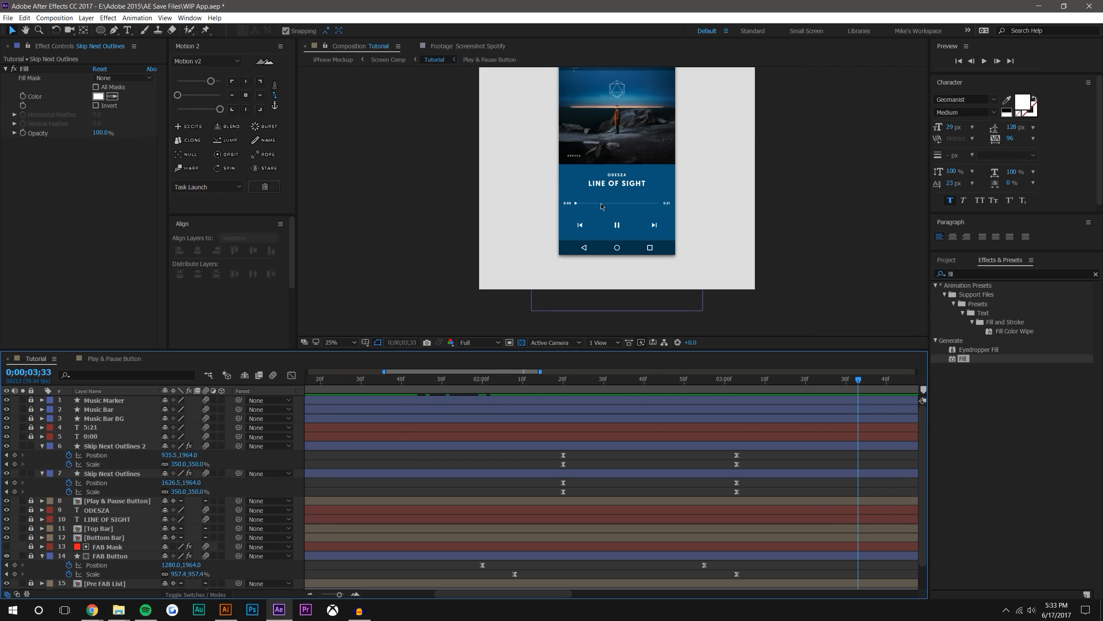
pyautogui.scroll(2, 612, 203)
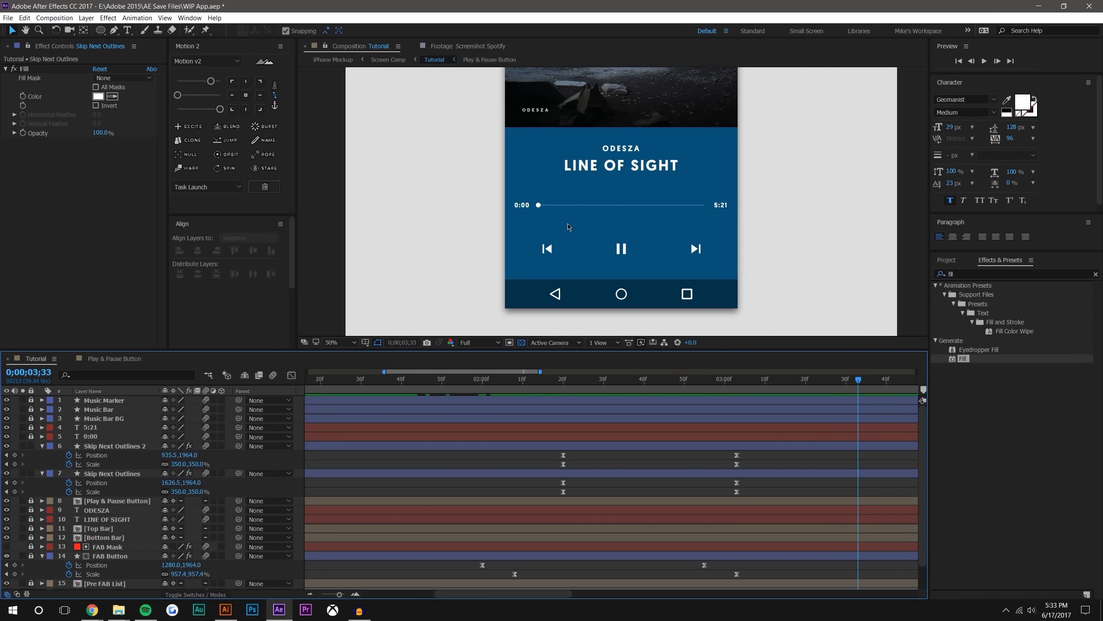
pyautogui.moveTo(470, 379); pyautogui.dragTo(812, 300)
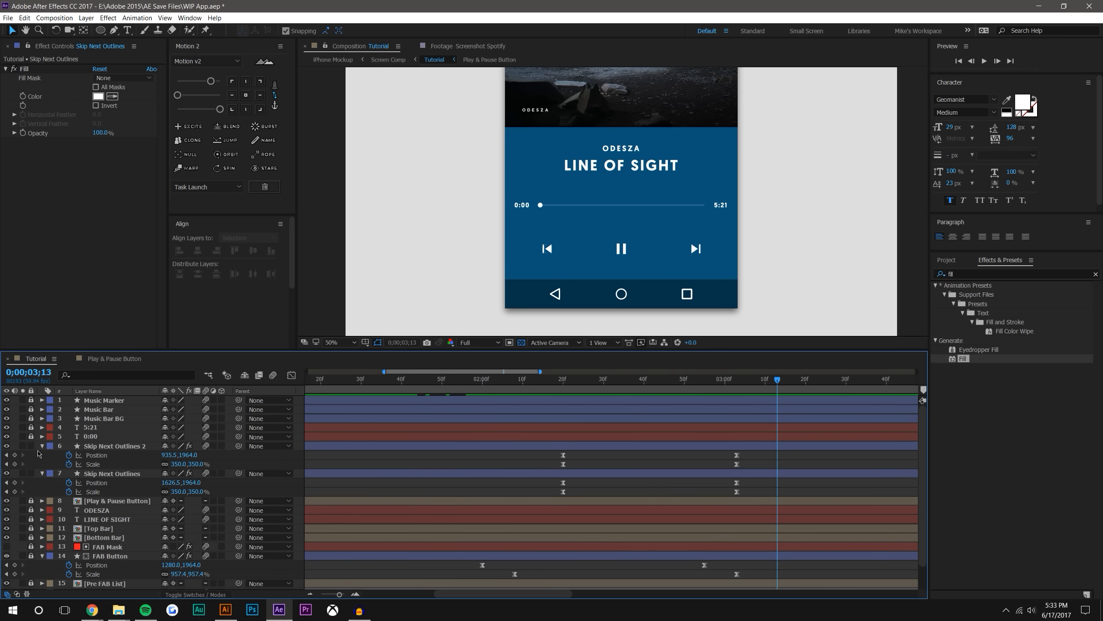
# Pre-compose Music Bar, Music Bar BG, 5:21, 0:00 and both Skip Next Outlines layers as Post FAB Buttons, moving all attributes
pyautogui.click(43, 455)
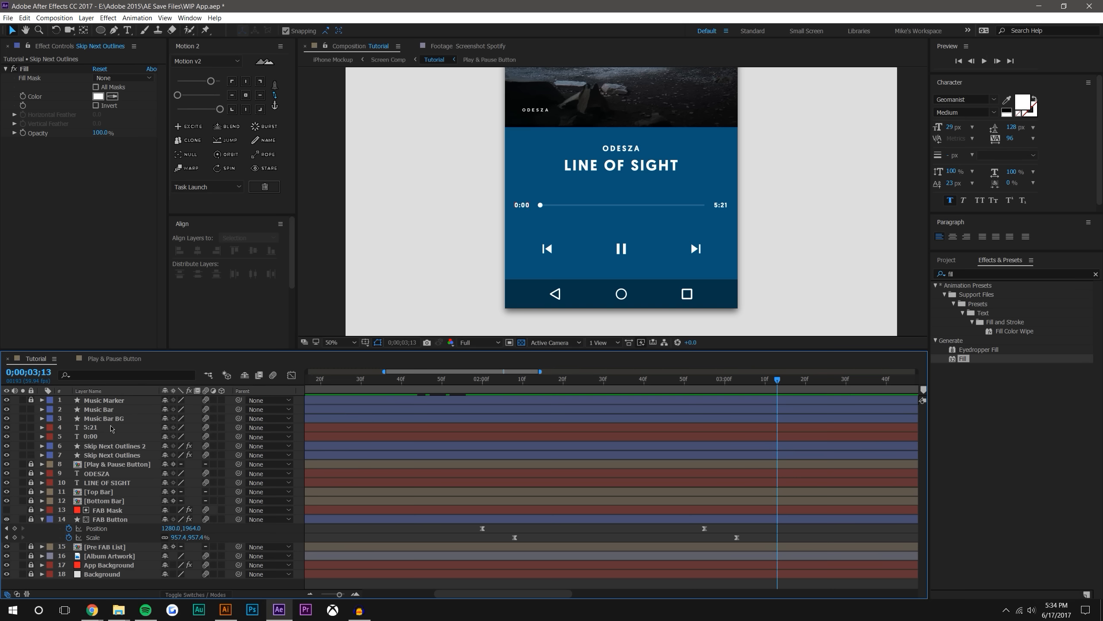
pyautogui.click(112, 411)
pyautogui.keyDown('shift'); pyautogui.click(103, 460); pyautogui.keyUp('shift')
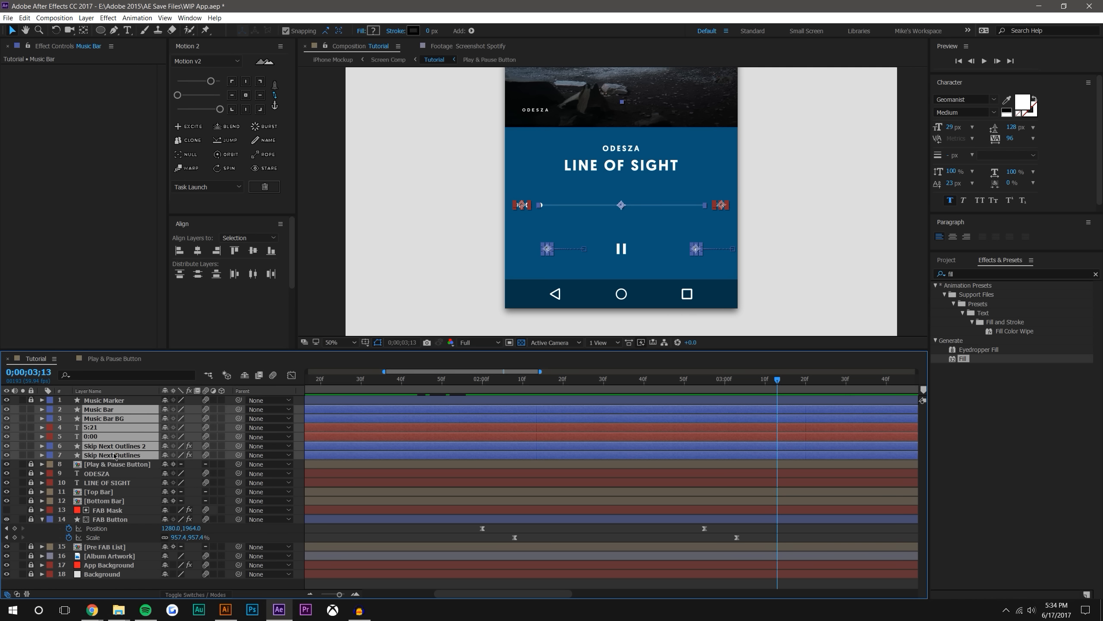
pyautogui.hotkey('ctrl', 'shift', 'c')
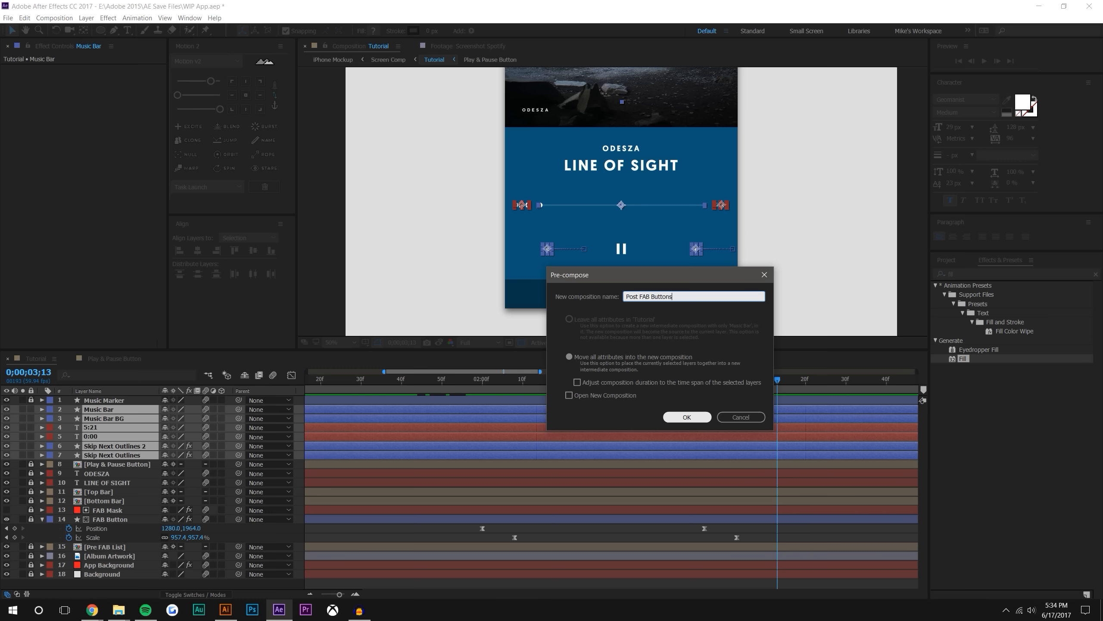
pyautogui.press('Return')
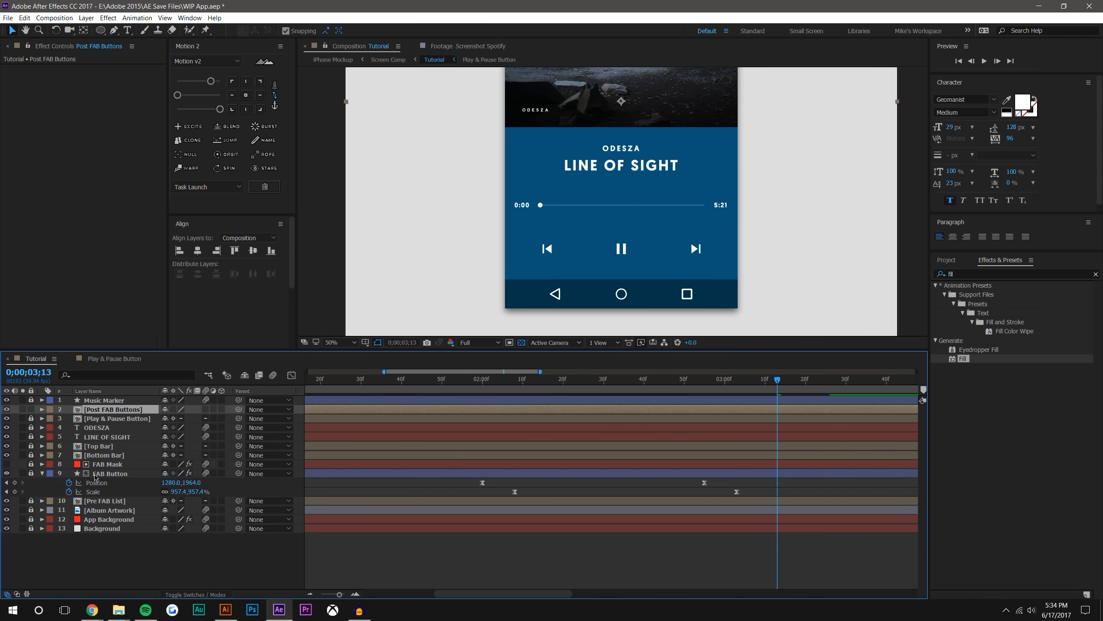
# Duplicate the FAB Button layer and place the copy directly above Post FAB Buttons
pyautogui.click(98, 474)
pyautogui.hotkey('ctrl', 'd')
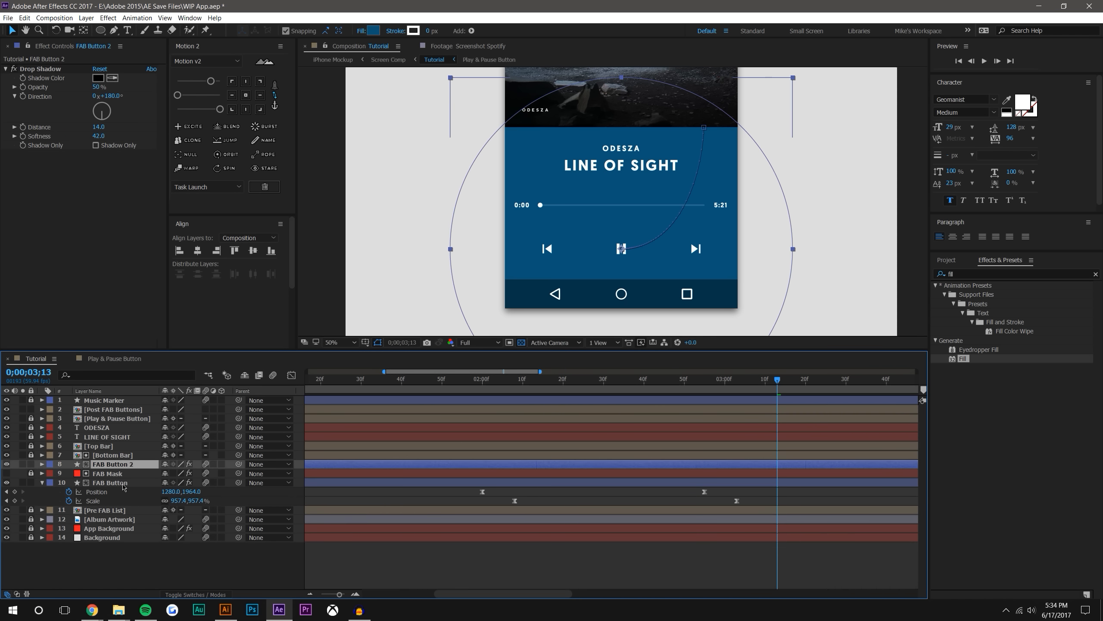
pyautogui.moveTo(109, 467); pyautogui.dragTo(129, 410)
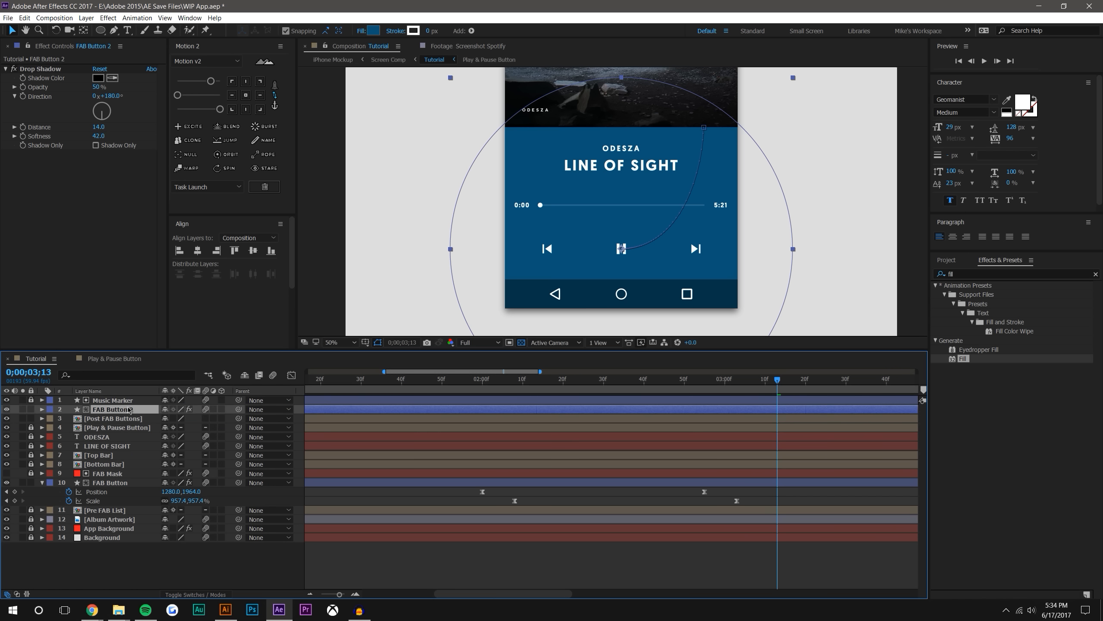
# Remove the track matte from FAB Button 2 and set Post FAB Buttons to Alpha Matte "FAB Button 2"
pyautogui.click(206, 594)
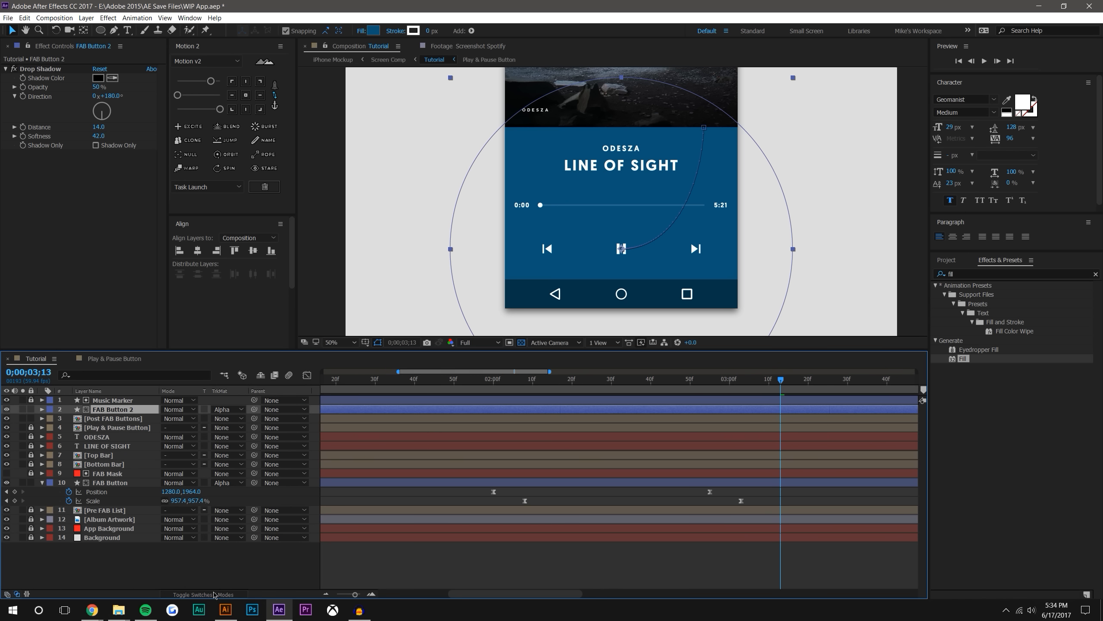
pyautogui.click(214, 594)
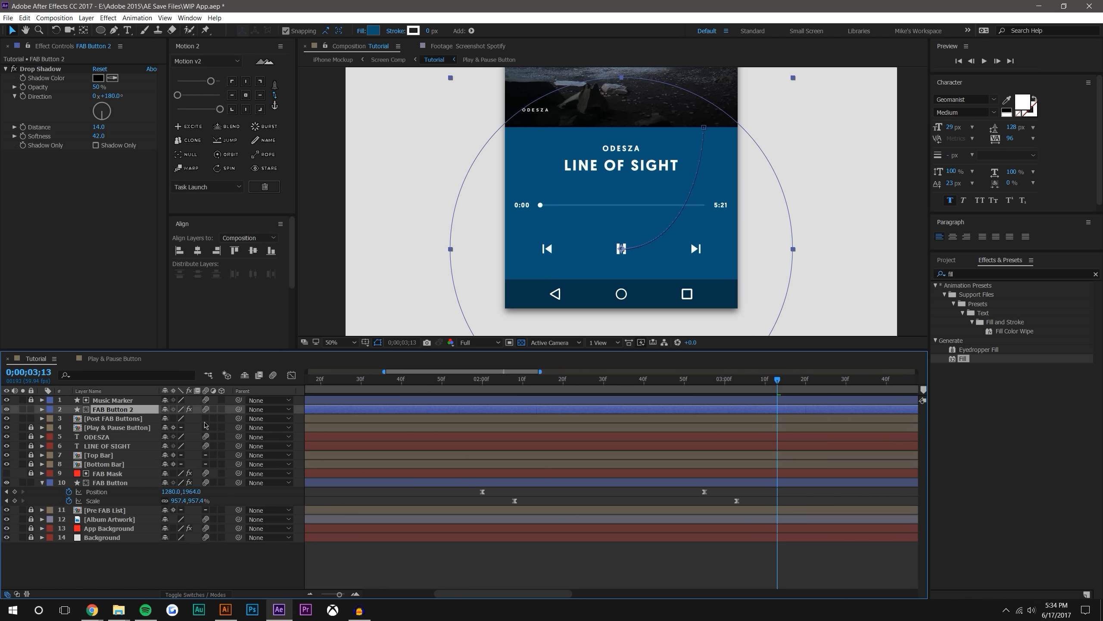
pyautogui.click(217, 595)
pyautogui.click(221, 411)
pyautogui.click(230, 420)
pyautogui.click(221, 418)
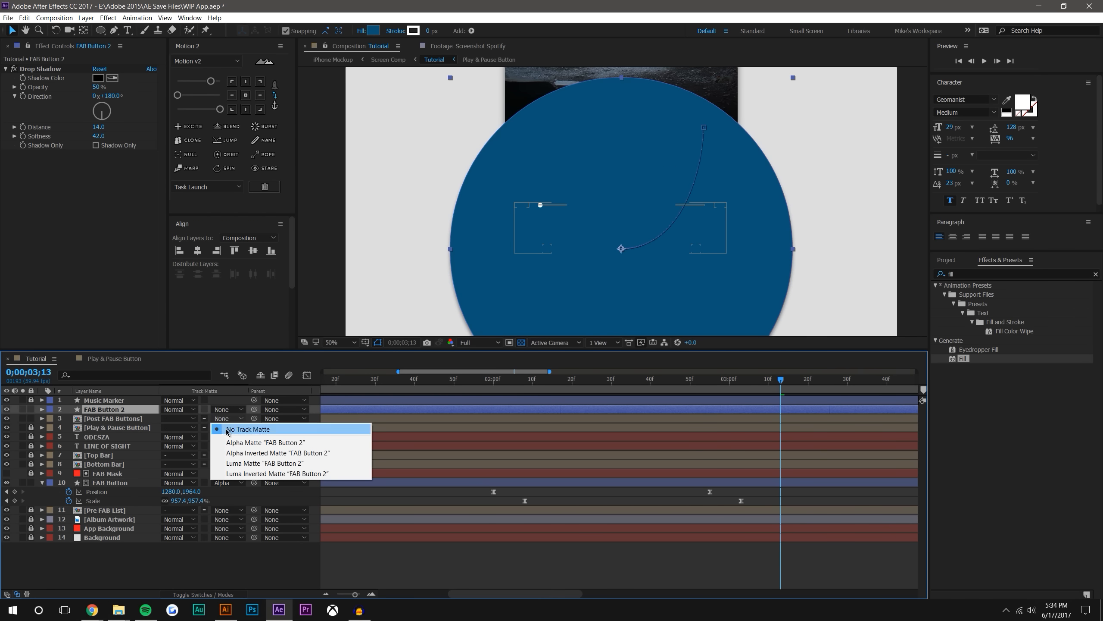
pyautogui.click(261, 436)
# Preview the matted transition from 0;00;01;52 and scrub to 0;00;02;45 to check the button reveal
pyautogui.click(837, 584)
pyautogui.moveTo(781, 379); pyautogui.dragTo(535, 321)
pyautogui.click(984, 62)
pyautogui.click(463, 379)
pyautogui.click(985, 62)
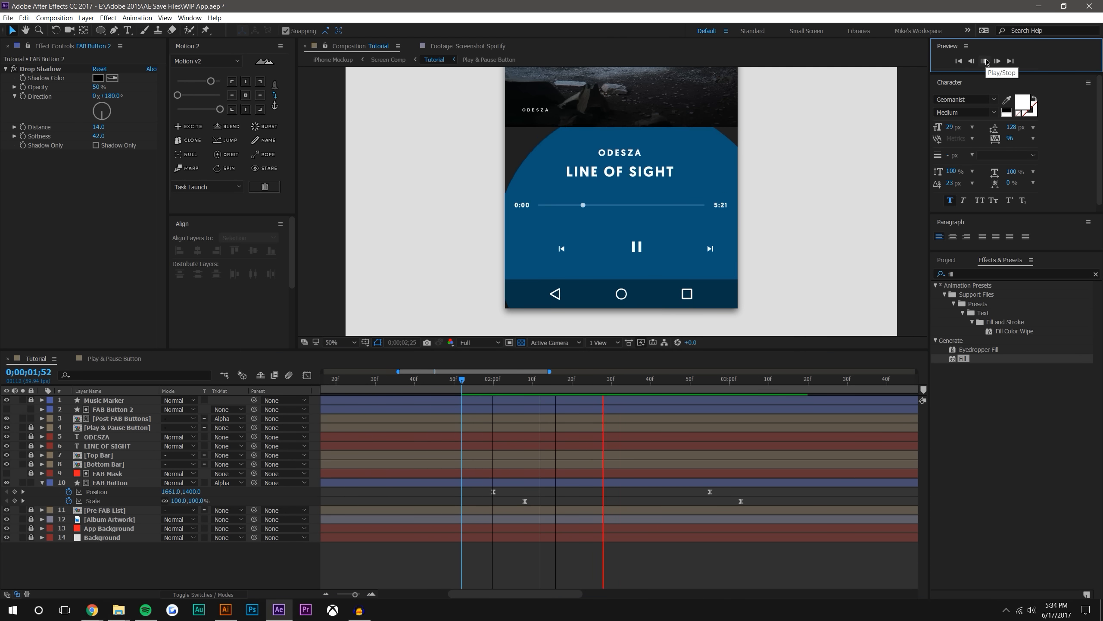
pyautogui.moveTo(464, 380); pyautogui.dragTo(684, 356)
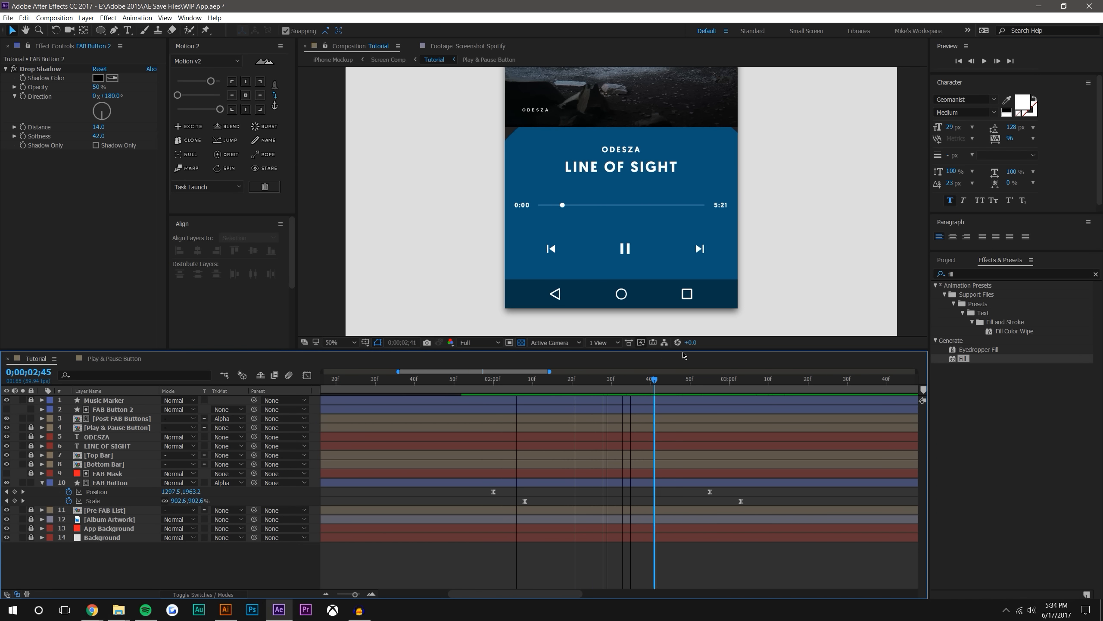
# In the Post FAB Buttons composition, delete all Position and Scale keyframes of both Skip Next Outlines layers with the time at 0;00;03;26
pyautogui.doubleClick(112, 418)
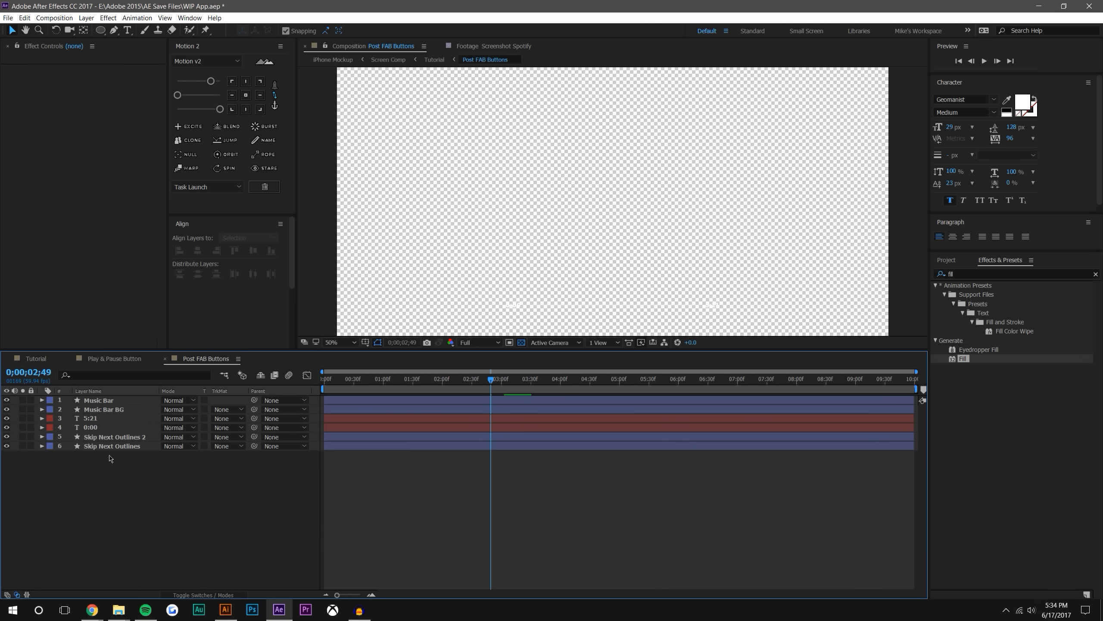
pyautogui.click(103, 436)
pyautogui.keyDown('shift'); pyautogui.click(112, 447); pyautogui.keyUp('shift')
pyautogui.press('u')
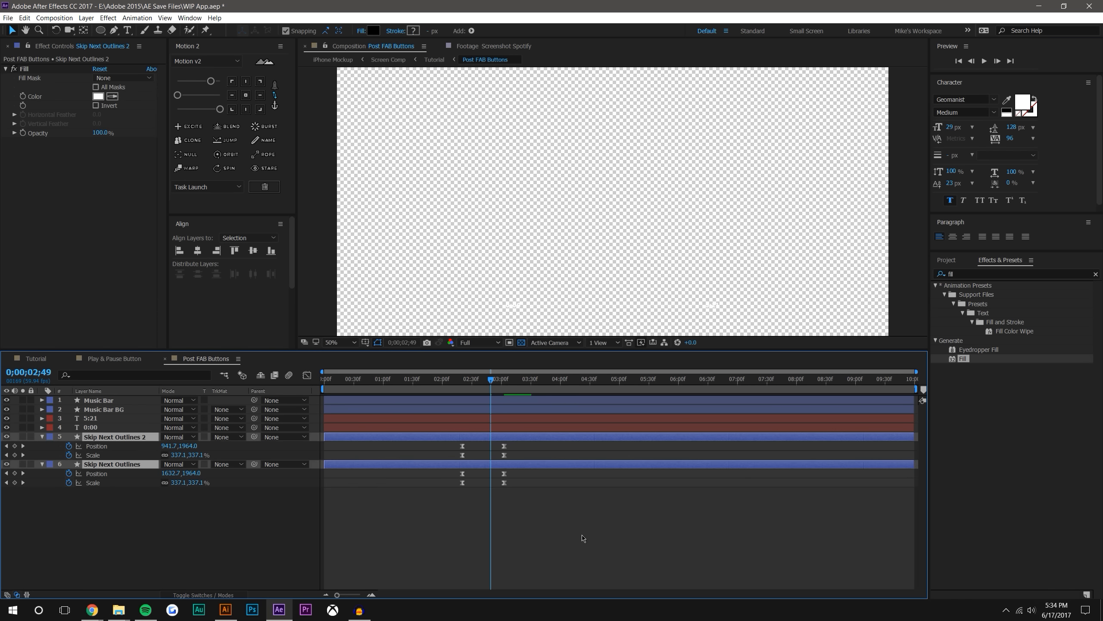
pyautogui.click(581, 540)
pyautogui.click(527, 380)
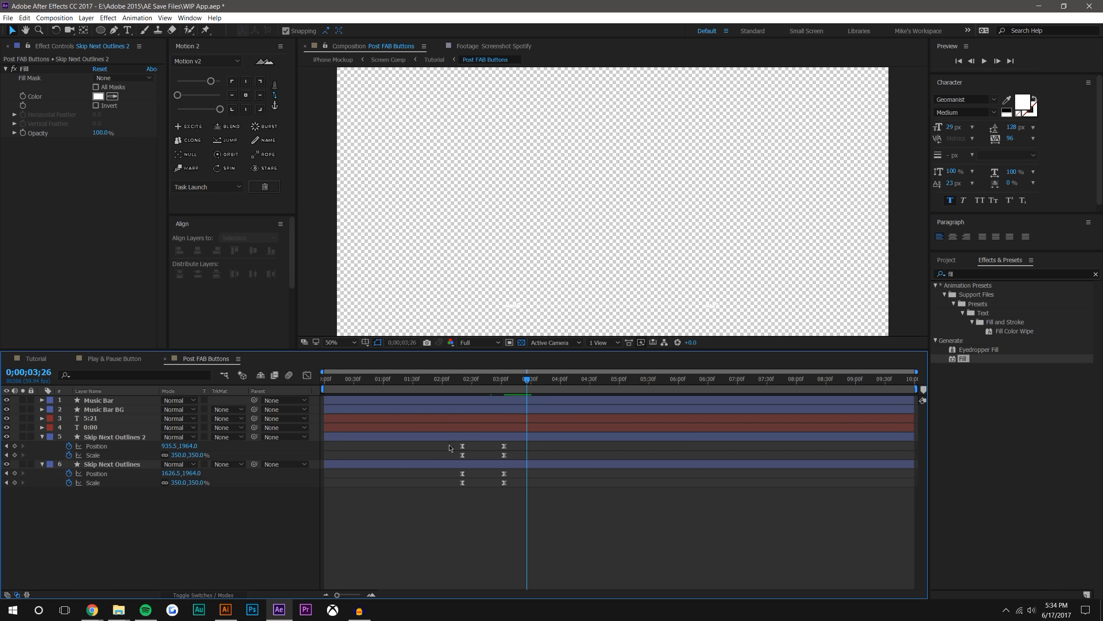
pyautogui.moveTo(450, 447); pyautogui.dragTo(566, 513)
pyautogui.press('Delete')
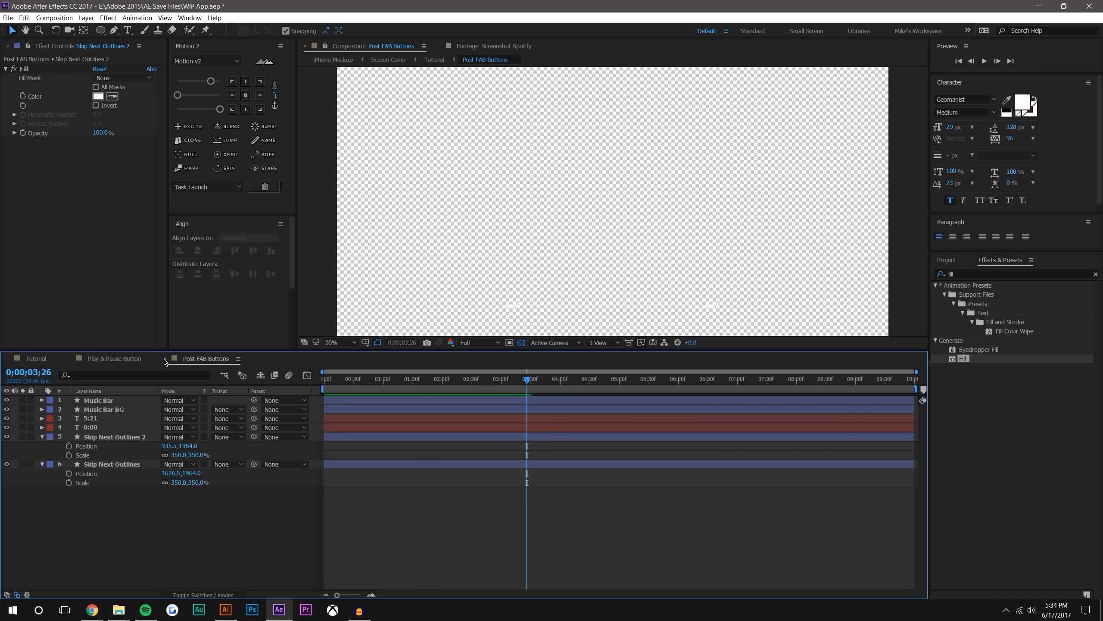
# Close the Post FAB Buttons composition and scrub the Tutorial composition to 0;00;03;03 to check the skip icons' reveal
pyautogui.click(164, 359)
pyautogui.click(45, 360)
pyautogui.click(569, 558)
pyautogui.moveTo(547, 372); pyautogui.dragTo(773, 362)
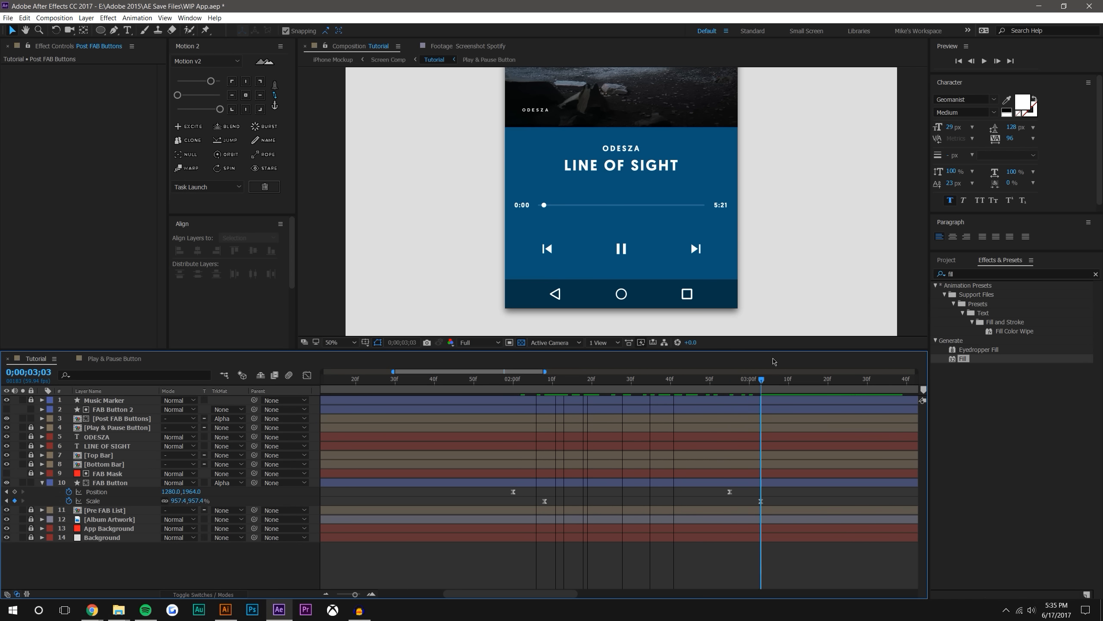
# Scrub and play the Tutorial composition to check the full transition to the player screen
pyautogui.scroll(-2, 534, 212)
pyautogui.moveTo(655, 200); pyautogui.dragTo(623, 223)
pyautogui.scroll(1, 622, 225)
pyautogui.moveTo(495, 379); pyautogui.dragTo(788, 370)
pyautogui.press('space')
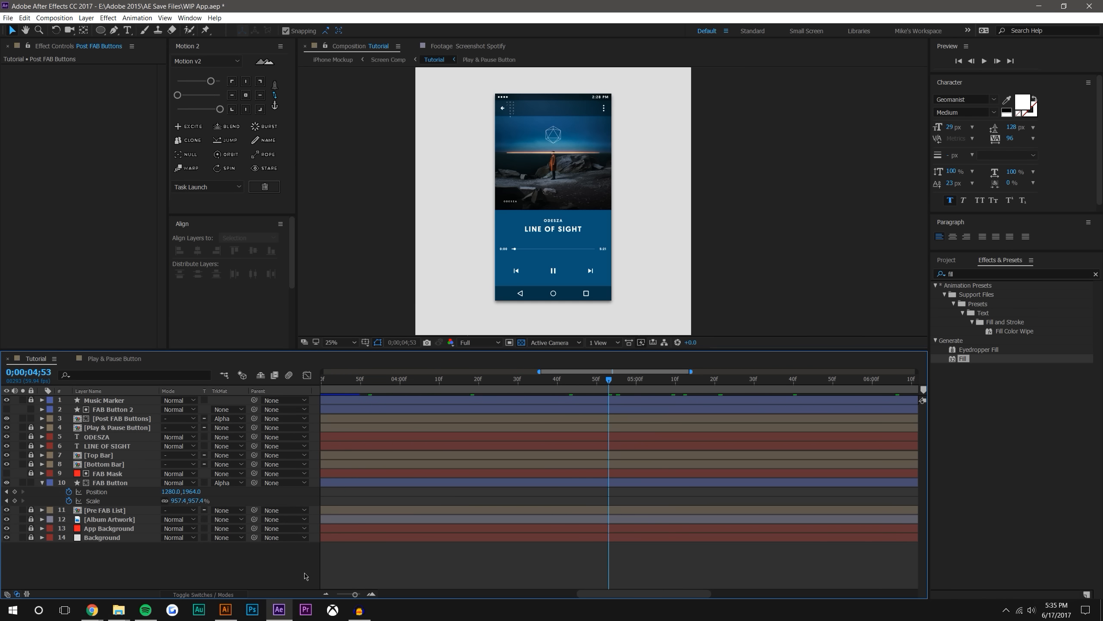
# Reveal the Music Marker layer's keyframes and examine the marker and progress bar up close at 0;00;04;13
pyautogui.click(326, 594)
pyautogui.click(325, 593)
pyautogui.scroll(1, 363, 303)
pyautogui.moveTo(362, 303); pyautogui.dragTo(450, 264)
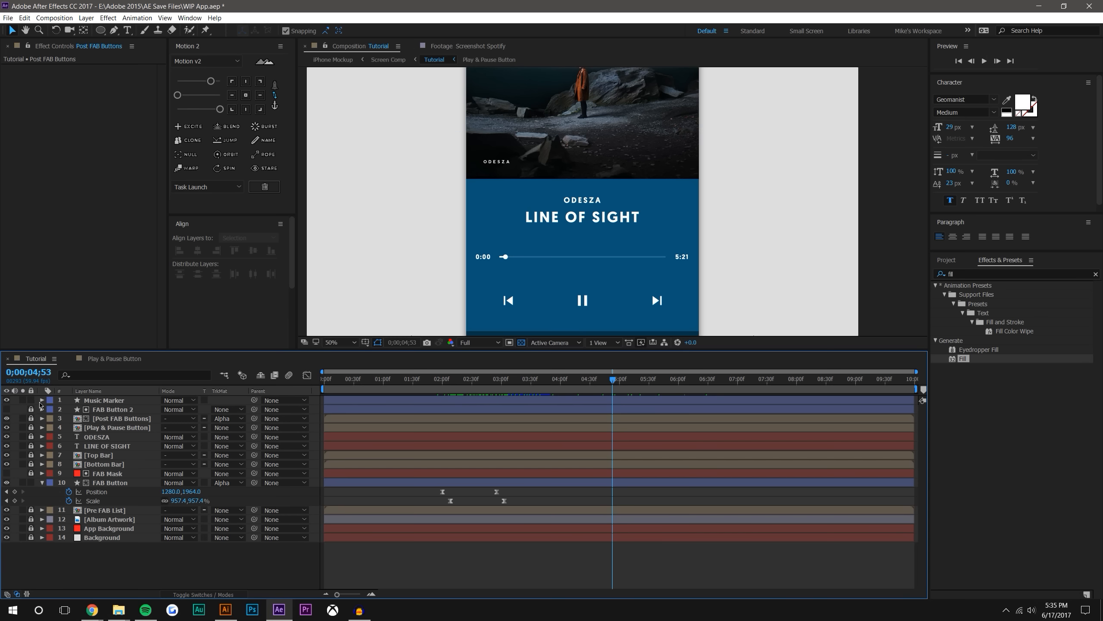
pyautogui.click(92, 402)
pyautogui.press('u')
pyautogui.moveTo(441, 383); pyautogui.dragTo(573, 382)
pyautogui.click(557, 418)
pyautogui.scroll(1, 481, 267)
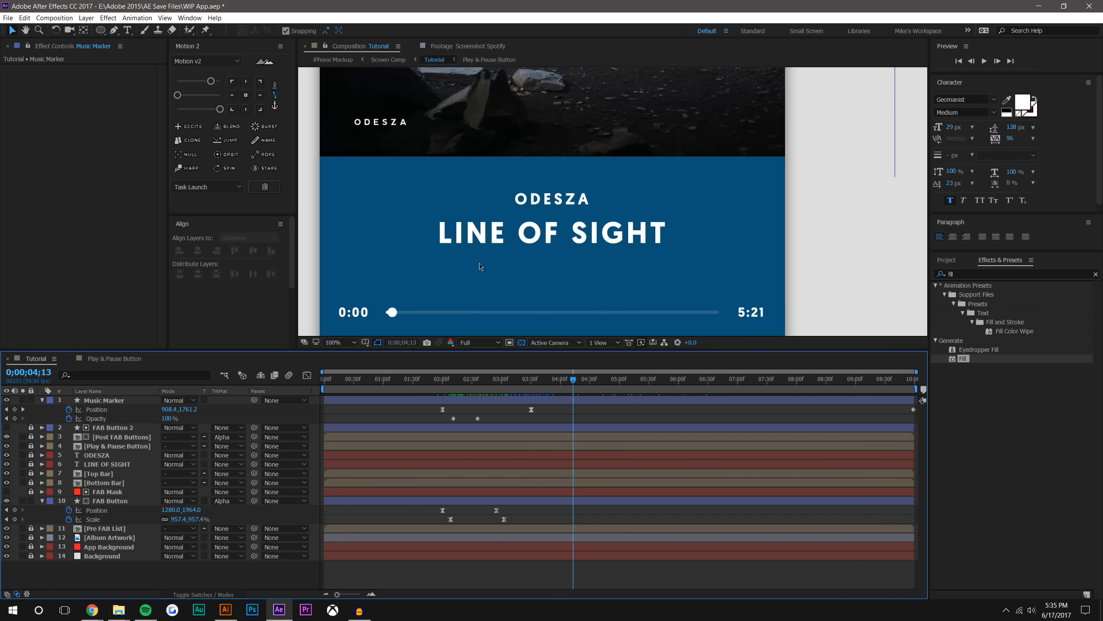
pyautogui.moveTo(481, 267); pyautogui.dragTo(600, 225)
pyautogui.scroll(4, 562, 226)
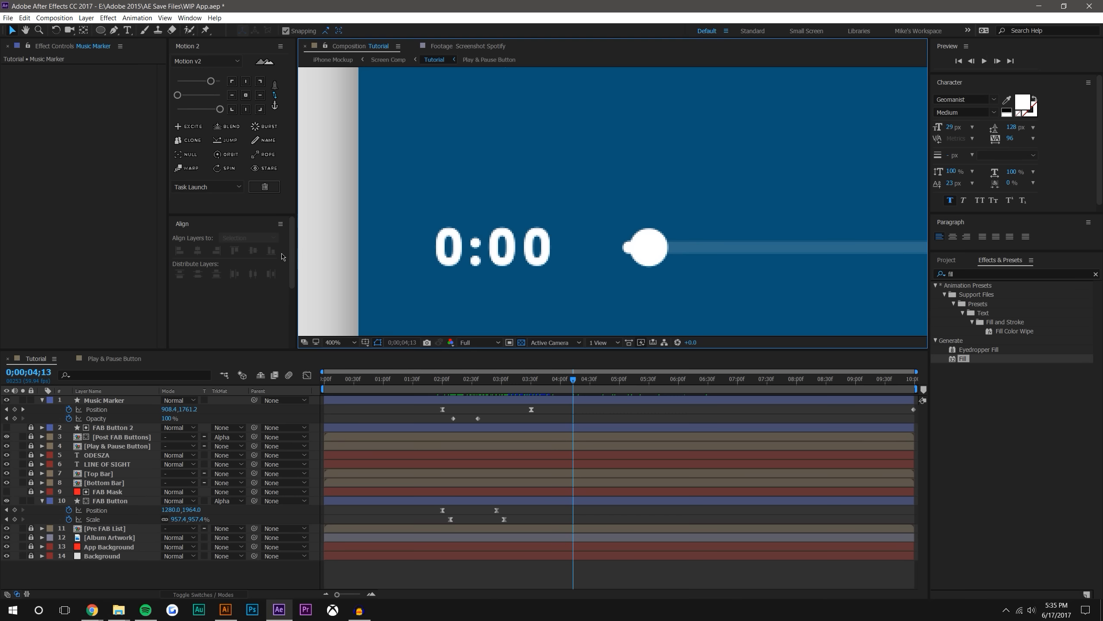
pyautogui.click(125, 574)
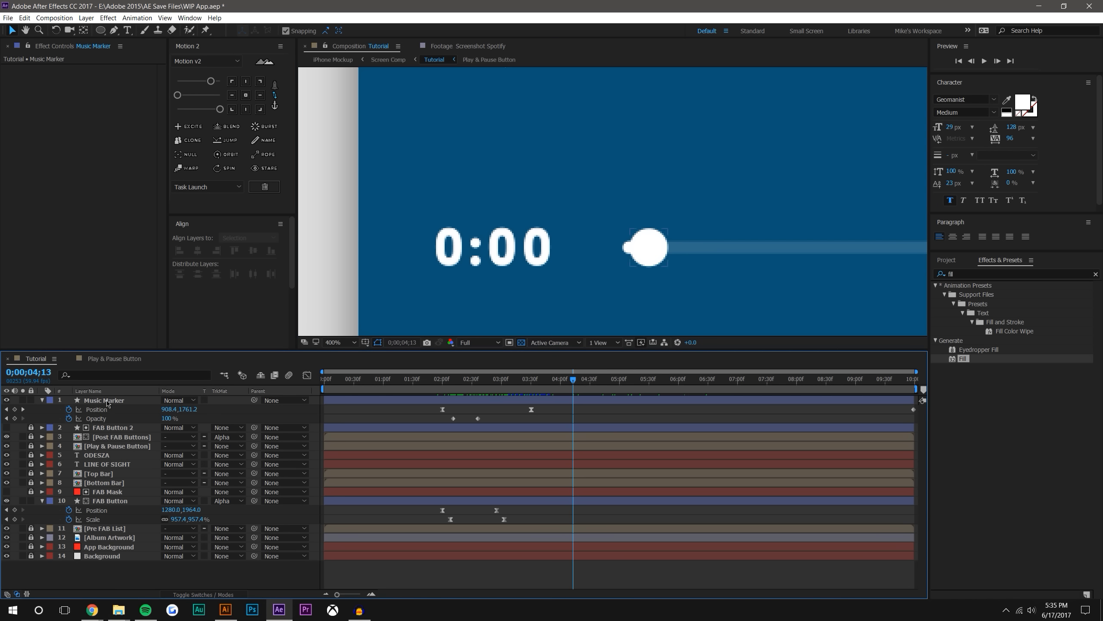
pyautogui.click(108, 404)
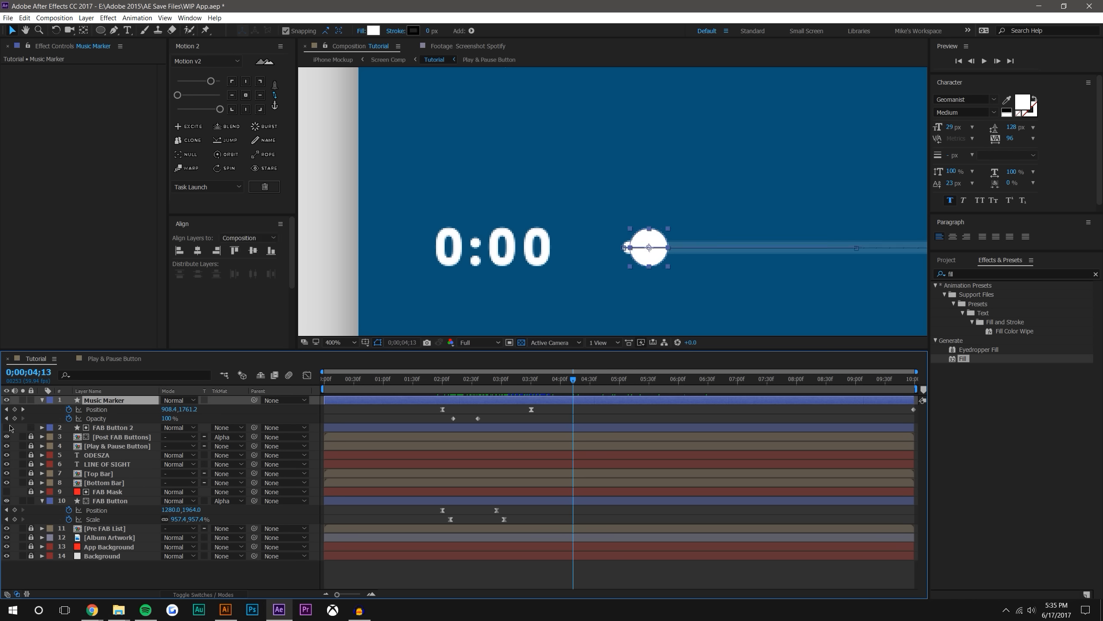
# In the Post FAB Buttons composition, turn off the transparency grid and expand the Text properties of the 0:00 layer
pyautogui.doubleClick(94, 437)
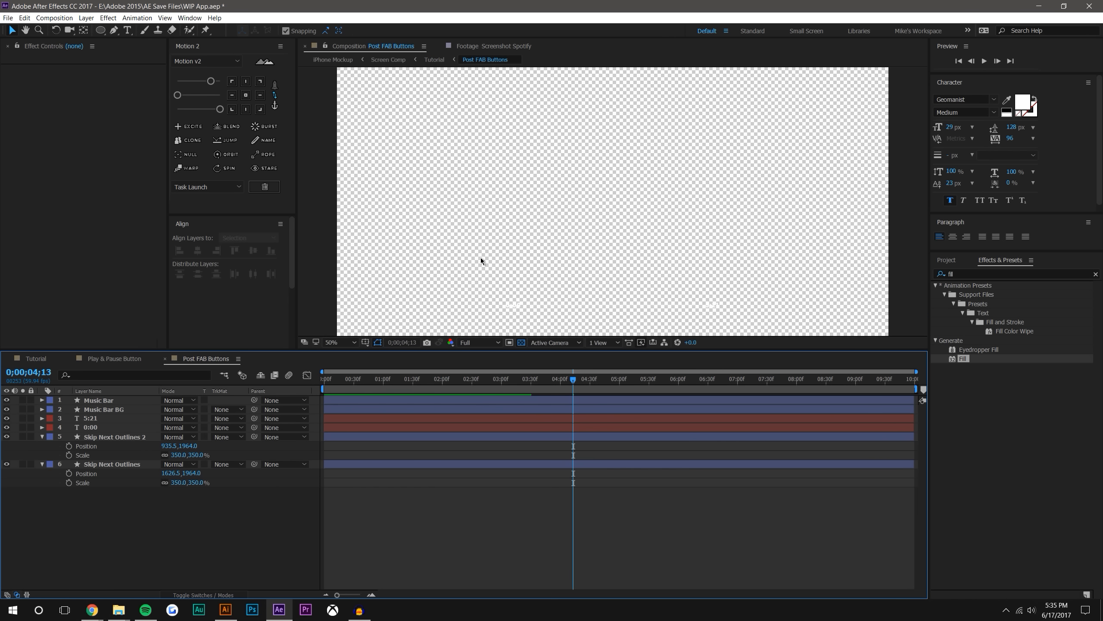
pyautogui.click(521, 343)
pyautogui.scroll(4, 512, 278)
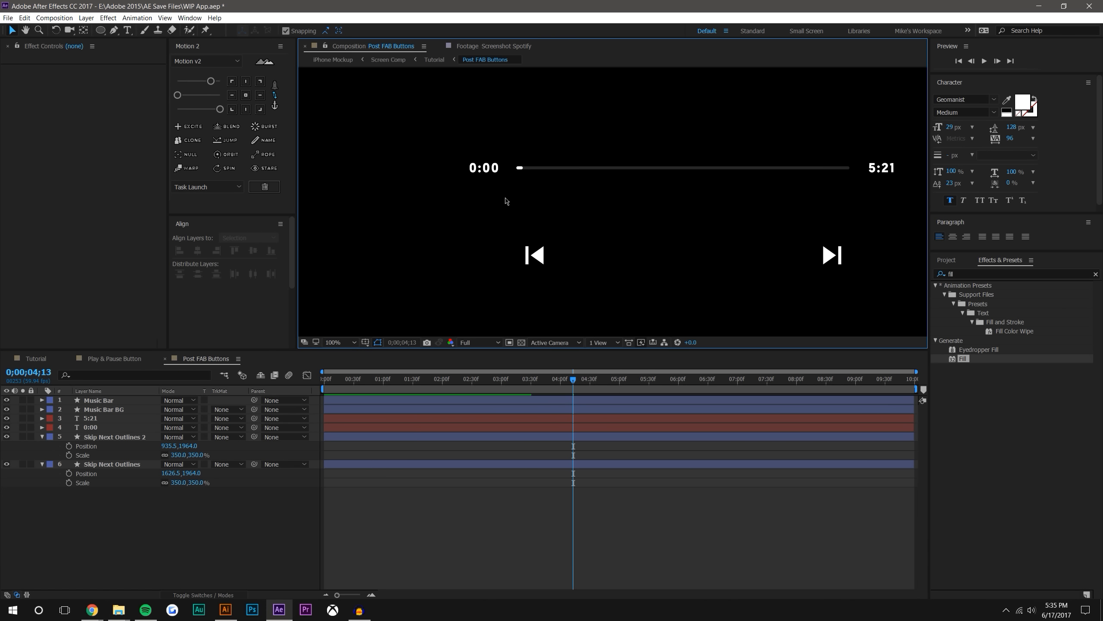
pyautogui.click(443, 167)
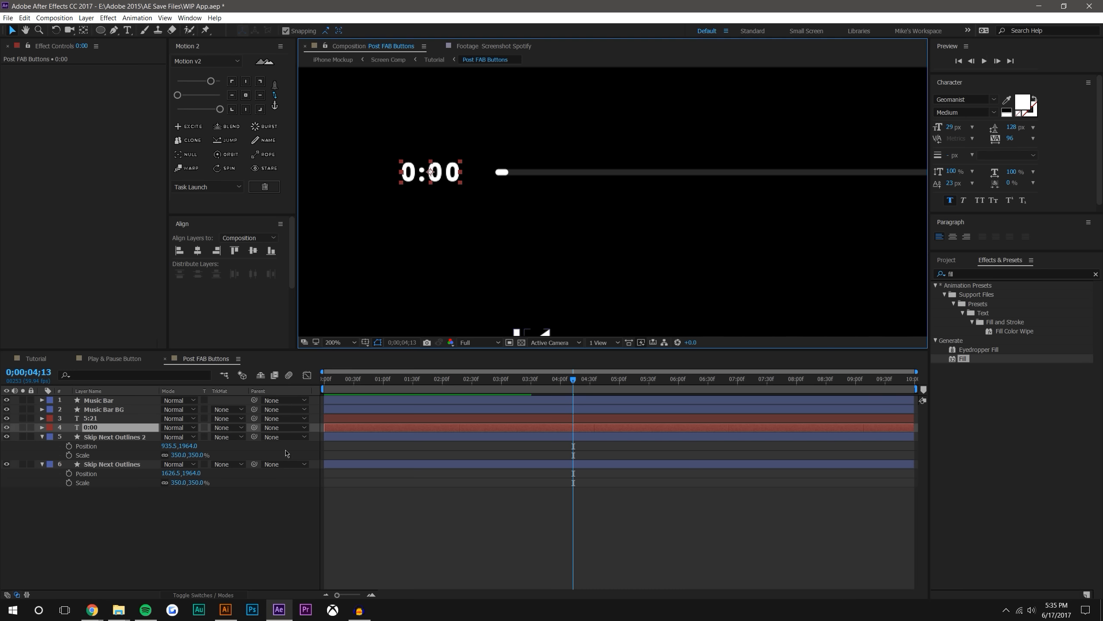
pyautogui.click(41, 427)
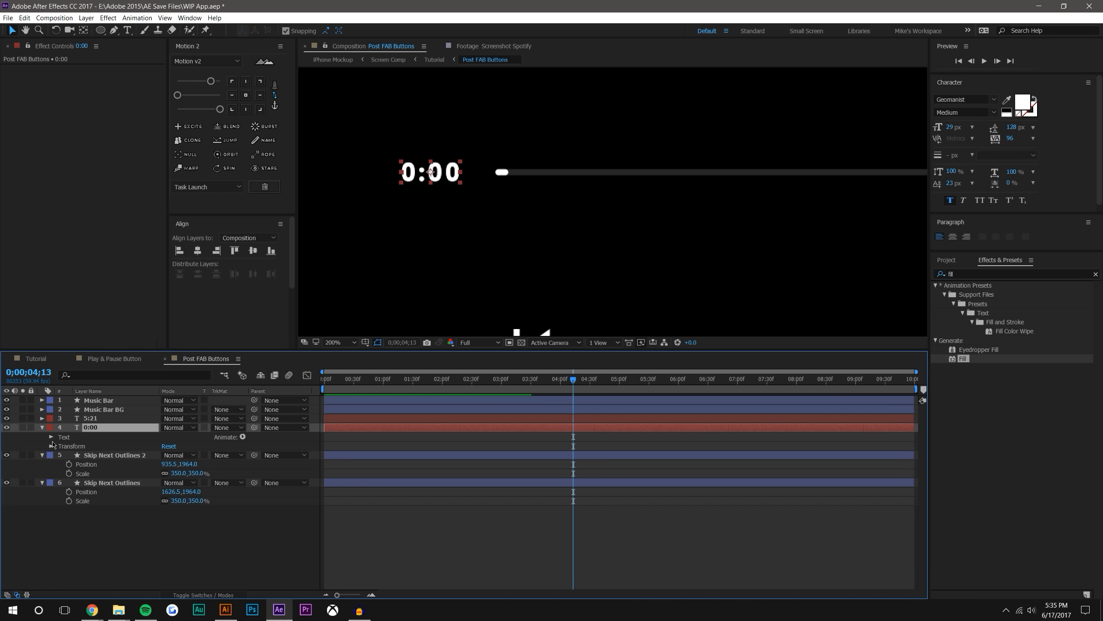
pyautogui.click(52, 437)
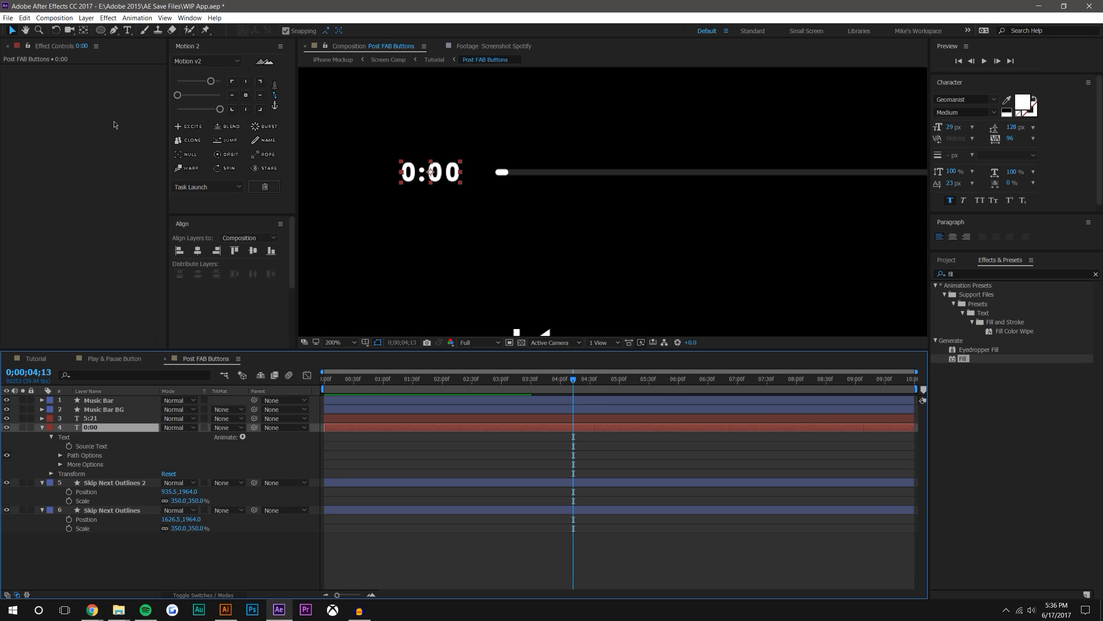
# Return to the Tutorial composition and preview the transition from 0;00;01;56 and from the start
pyautogui.click(38, 358)
pyautogui.scroll(-6, 555, 179)
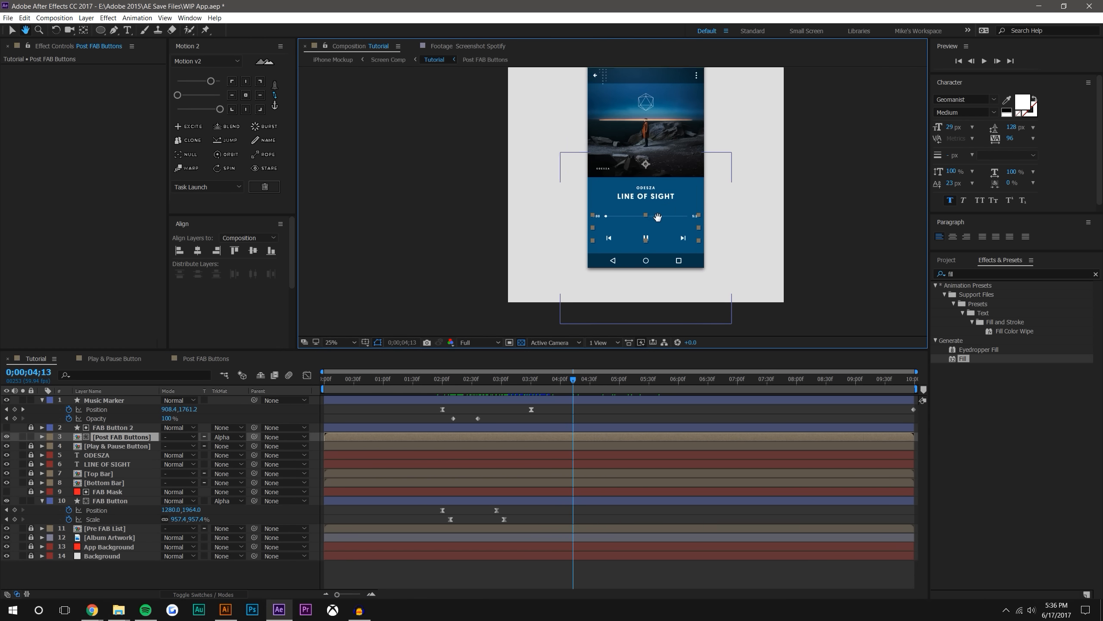
pyautogui.click(439, 379)
pyautogui.click(985, 61)
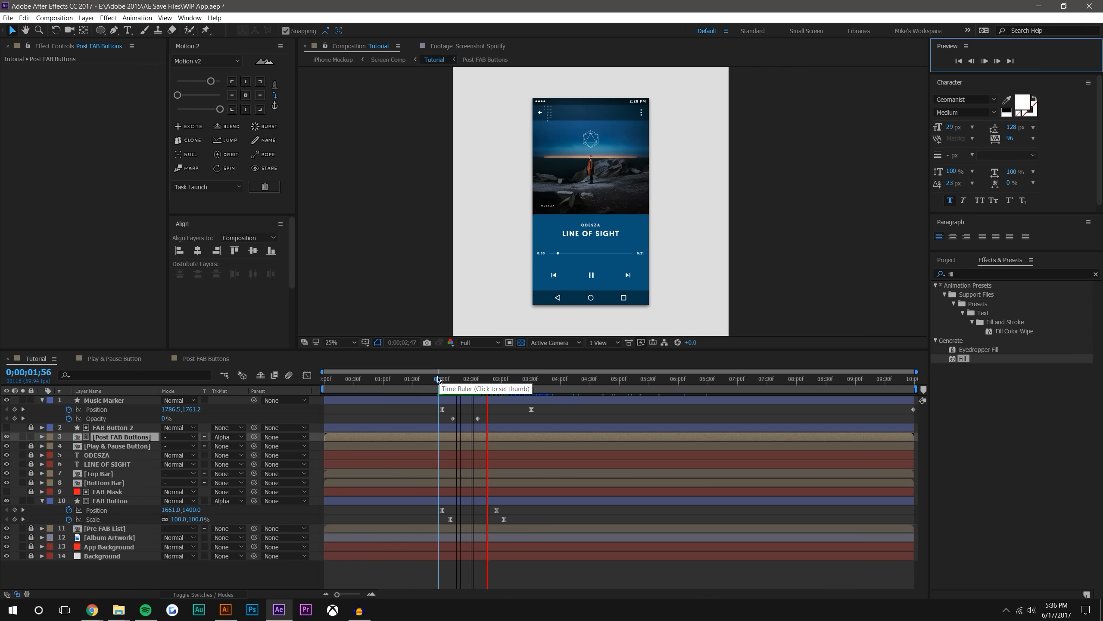
pyautogui.click(987, 62)
pyautogui.click(987, 63)
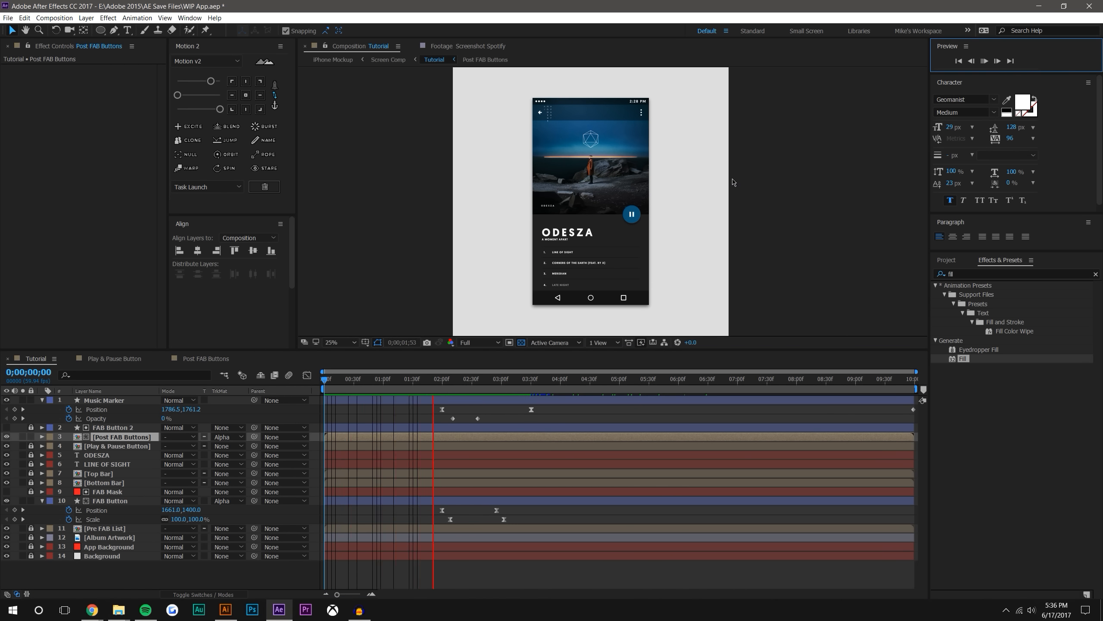
# Move to 0;00;01;01 and examine the album title and track list up close
pyautogui.click(404, 381)
pyautogui.moveTo(404, 381)
pyautogui.mouseDown()
pyautogui.moveTo(468, 381)
pyautogui.moveTo(384, 381)
pyautogui.mouseUp()
pyautogui.scroll(2, 583, 218)
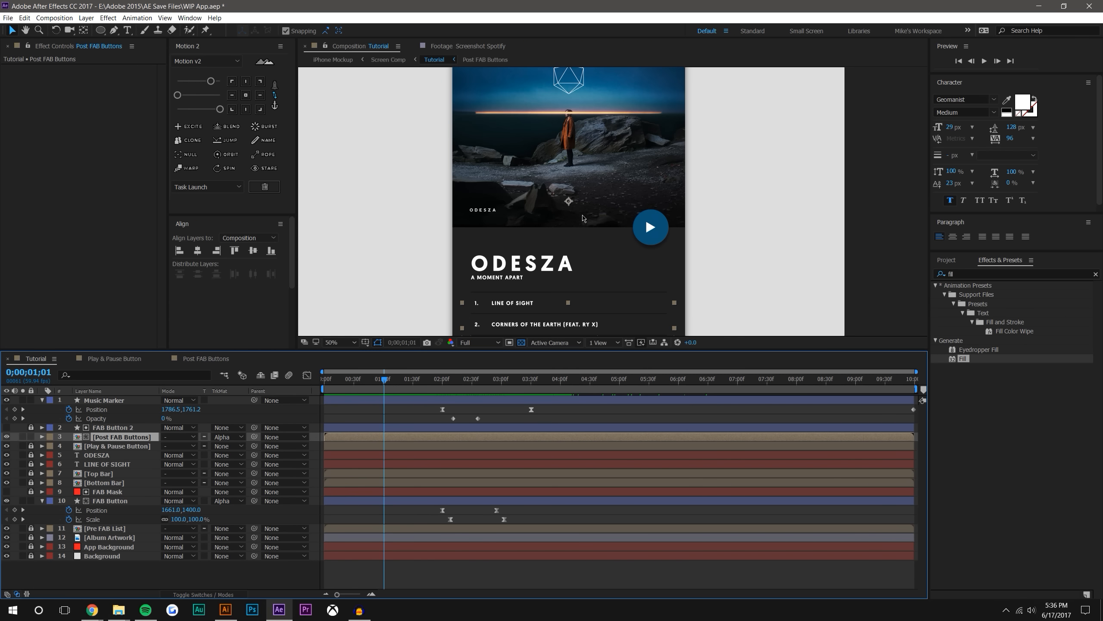
pyautogui.moveTo(583, 218); pyautogui.dragTo(645, 156)
pyautogui.scroll(1, 645, 155)
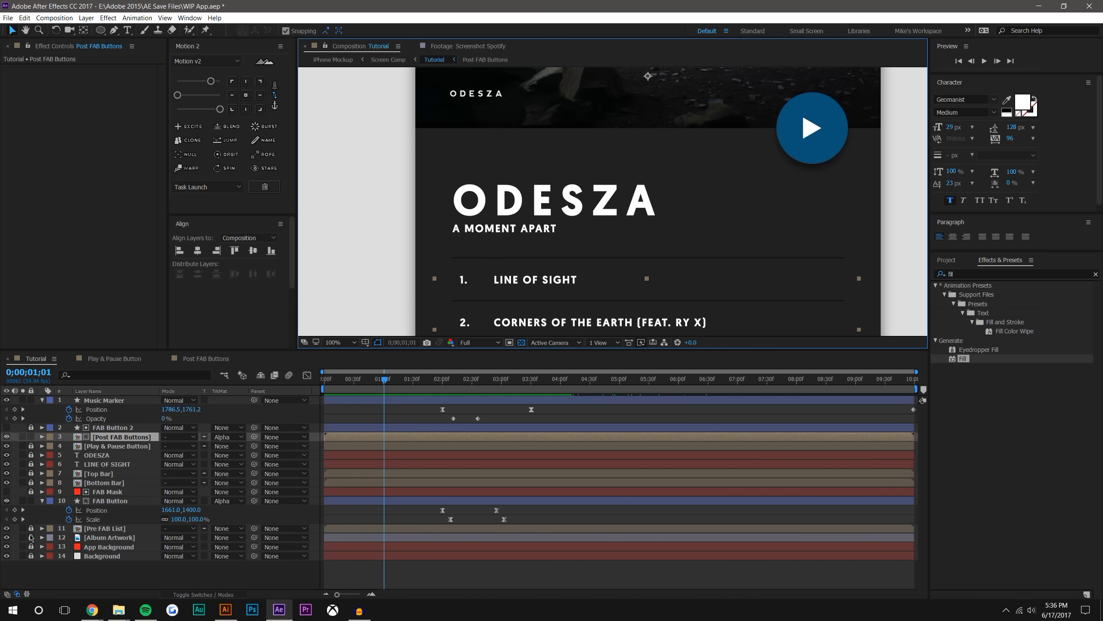
# Inspect the A MOMENT APART text in the Pre FAB List composition without the transparency grid, and close that composition
pyautogui.doubleClick(104, 528)
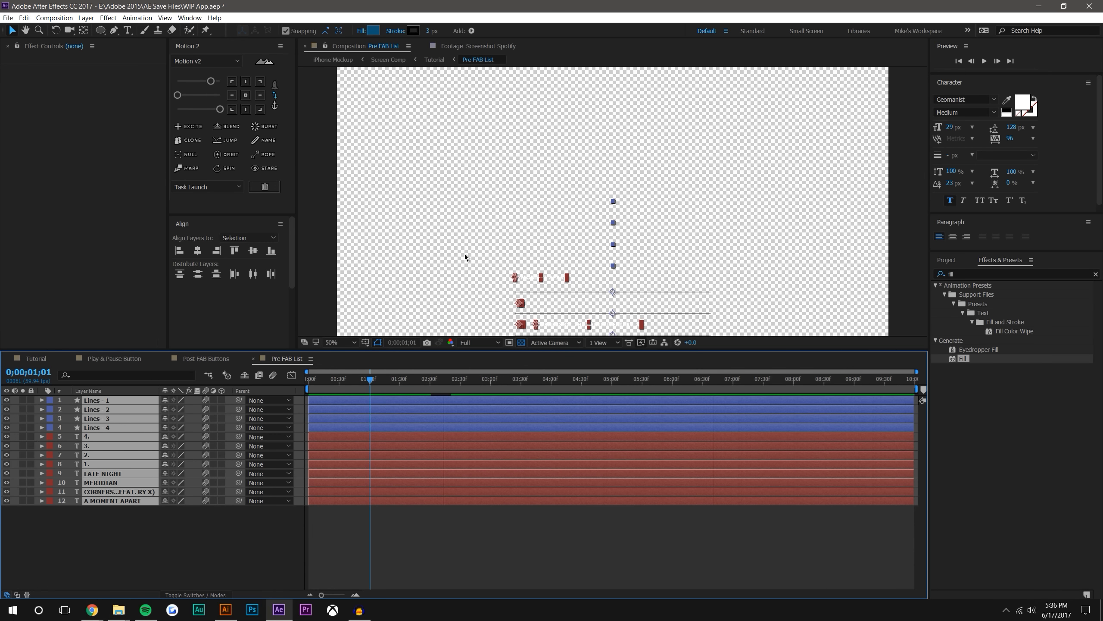
pyautogui.click(521, 342)
pyautogui.scroll(2, 571, 192)
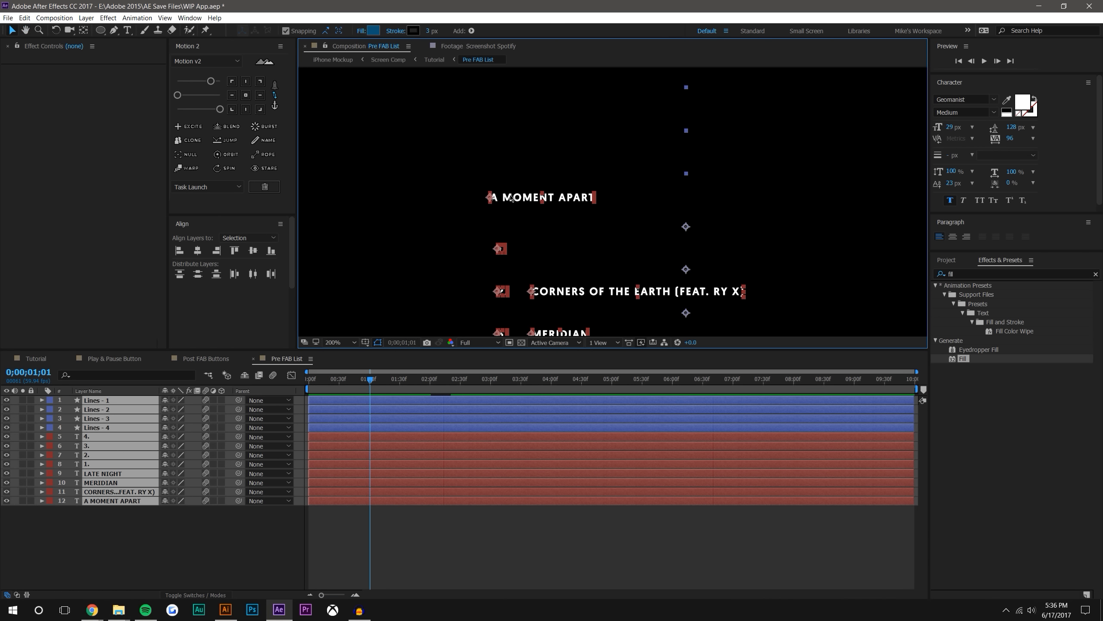
pyautogui.moveTo(571, 192); pyautogui.dragTo(604, 192)
pyautogui.click(170, 549)
pyautogui.click(128, 502)
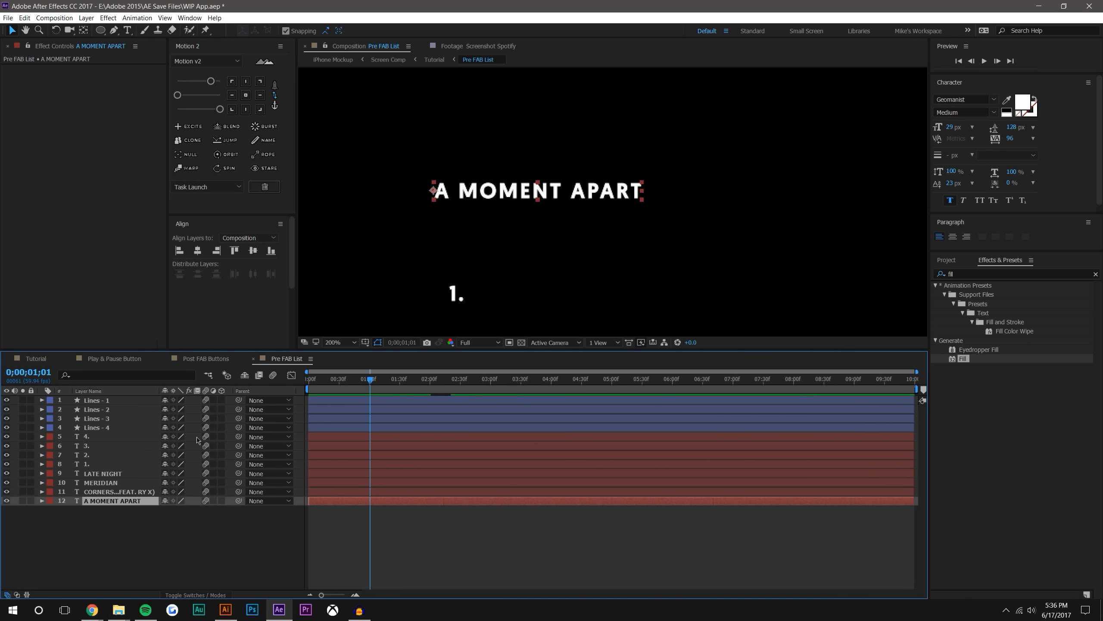
pyautogui.moveTo(437, 191); pyautogui.dragTo(437, 199)
pyautogui.click(174, 539)
pyautogui.click(254, 358)
pyautogui.click(65, 359)
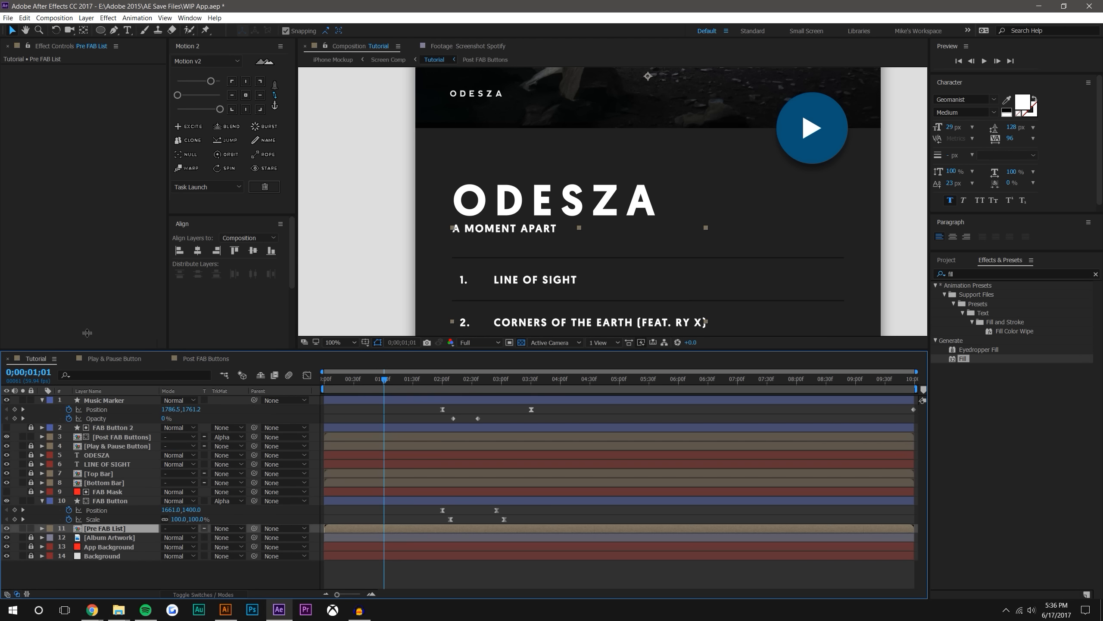
# Preview the complete Tutorial animation from 0;00;00;00 and scrub back through the transition
pyautogui.scroll(-1, 441, 252)
pyautogui.click(811, 187)
pyautogui.scroll(-2, 795, 195)
pyautogui.scroll(2, 768, 199)
pyautogui.moveTo(755, 194); pyautogui.dragTo(684, 197)
pyautogui.press(',')
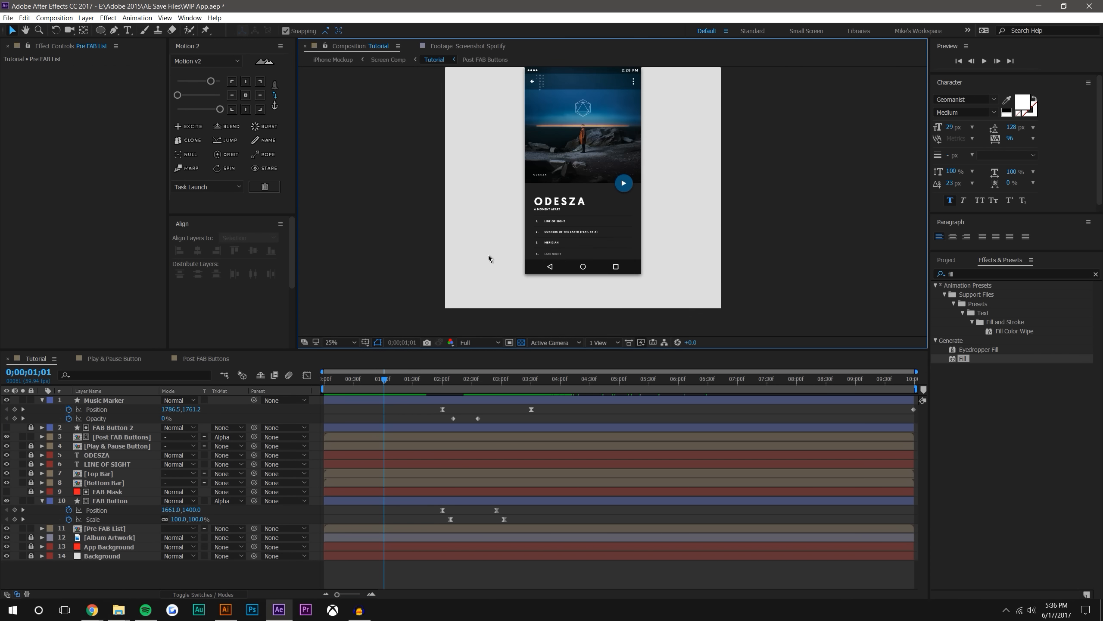
pyautogui.moveTo(384, 379); pyautogui.dragTo(323, 383)
pyautogui.scroll(-1, 558, 183)
pyautogui.moveTo(556, 183); pyautogui.dragTo(535, 205)
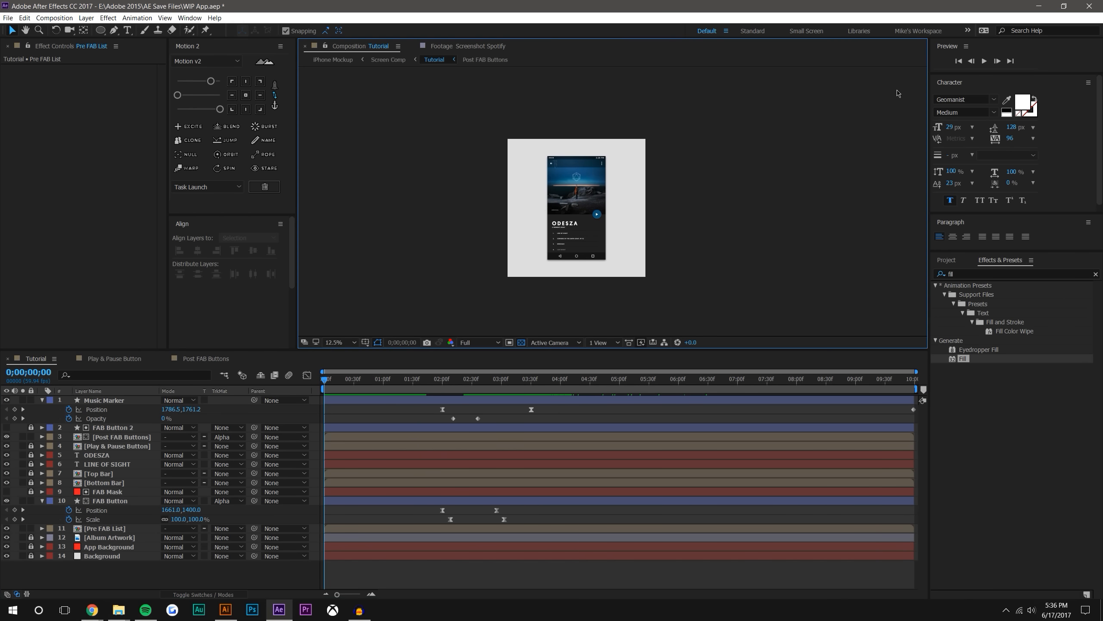
pyautogui.click(985, 61)
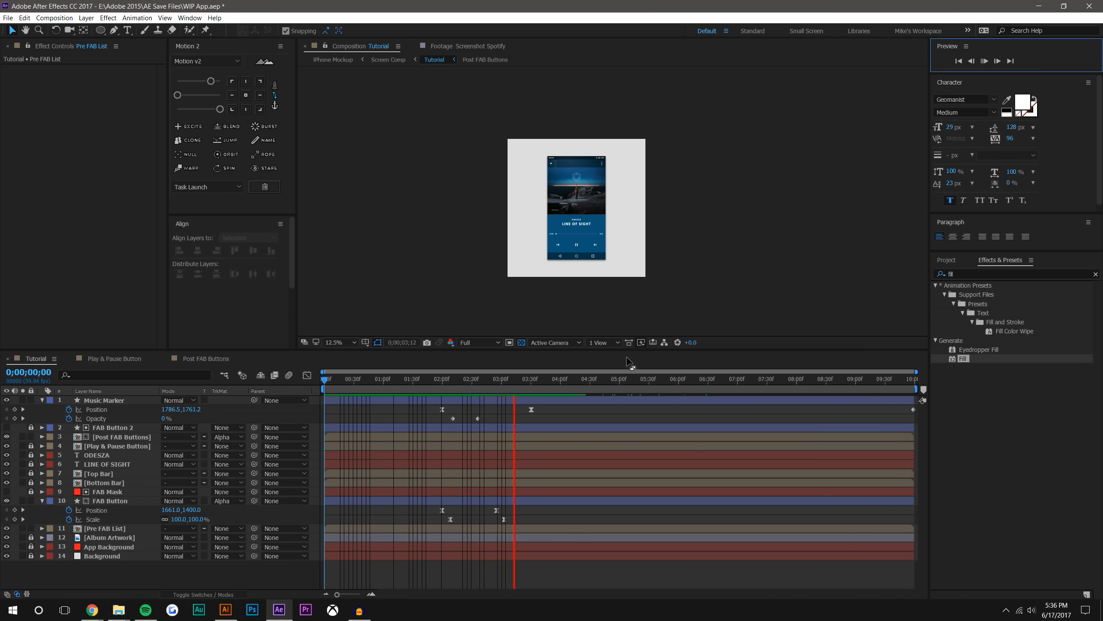
pyautogui.press('.')
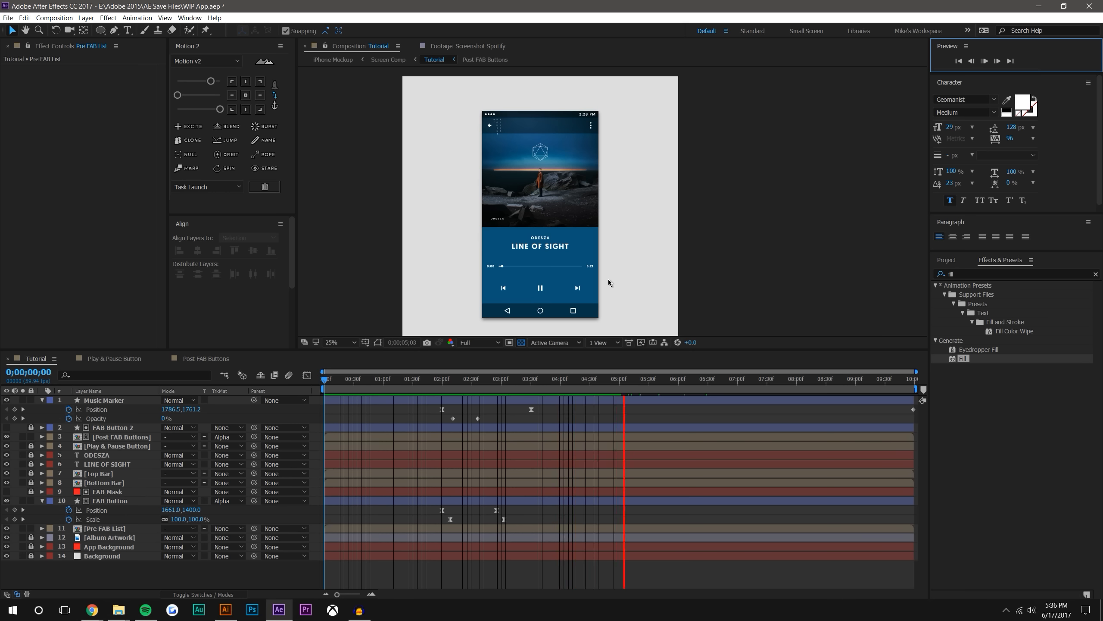
pyautogui.moveTo(433, 381); pyautogui.dragTo(557, 380)
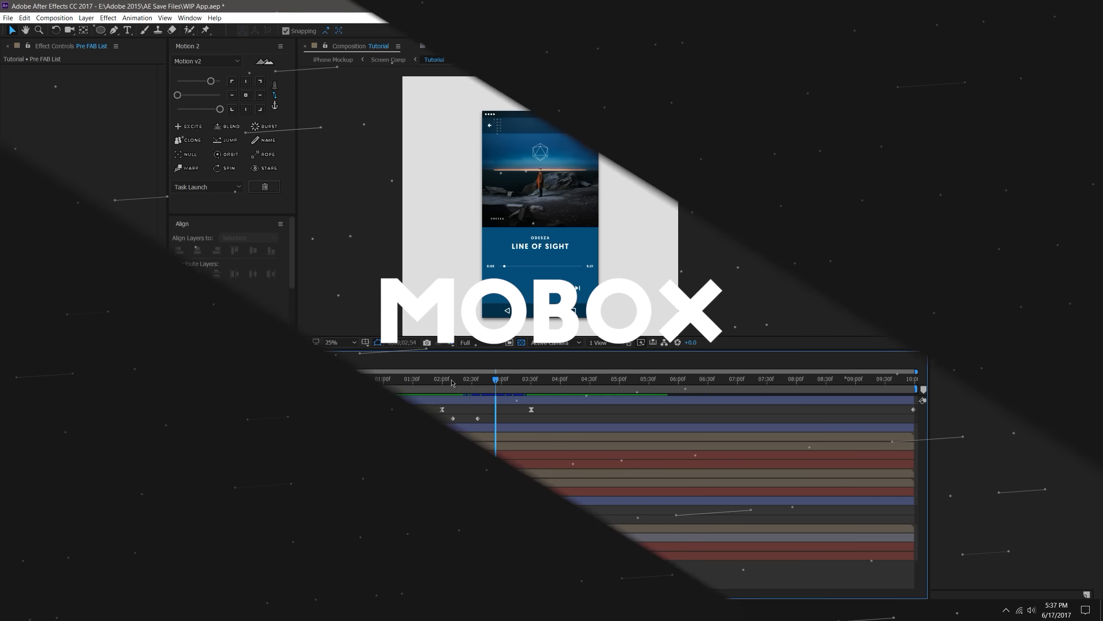